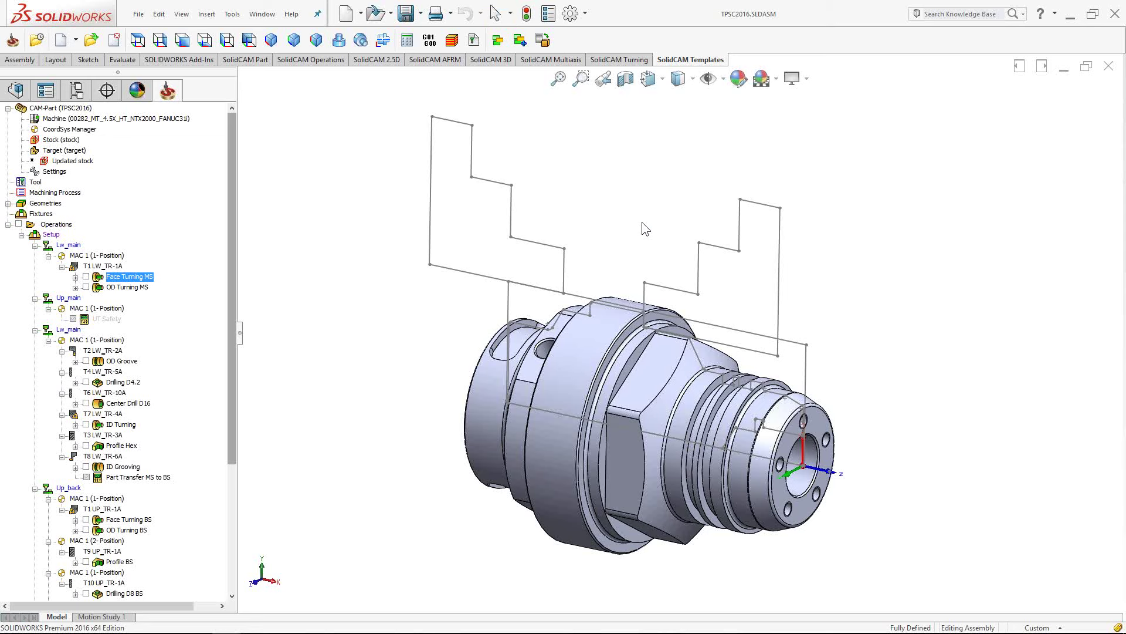
# Delete all operations under Setup in the CAM tree, from Face Turning MS through Release Stock
pyautogui.moveTo(642, 222); pyautogui.dragTo(632, 221, button='middle')
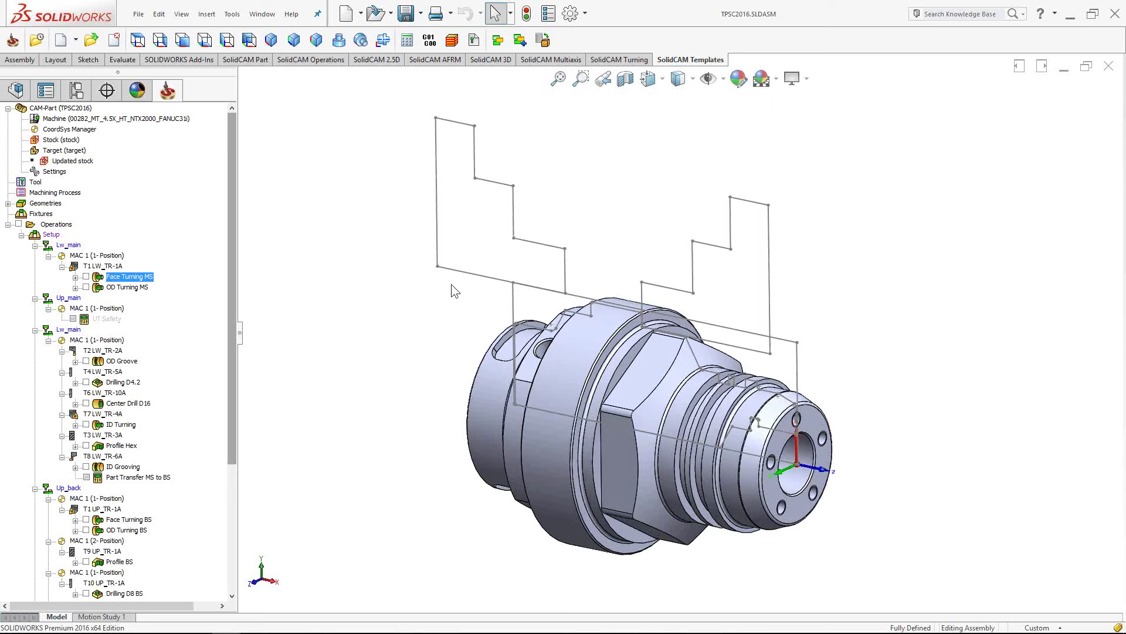
pyautogui.moveTo(231, 206)
pyautogui.mouseDown()
pyautogui.moveTo(230, 333)
pyautogui.moveTo(230, 208)
pyautogui.mouseUp()
pyautogui.scroll(-6, 128, 482)
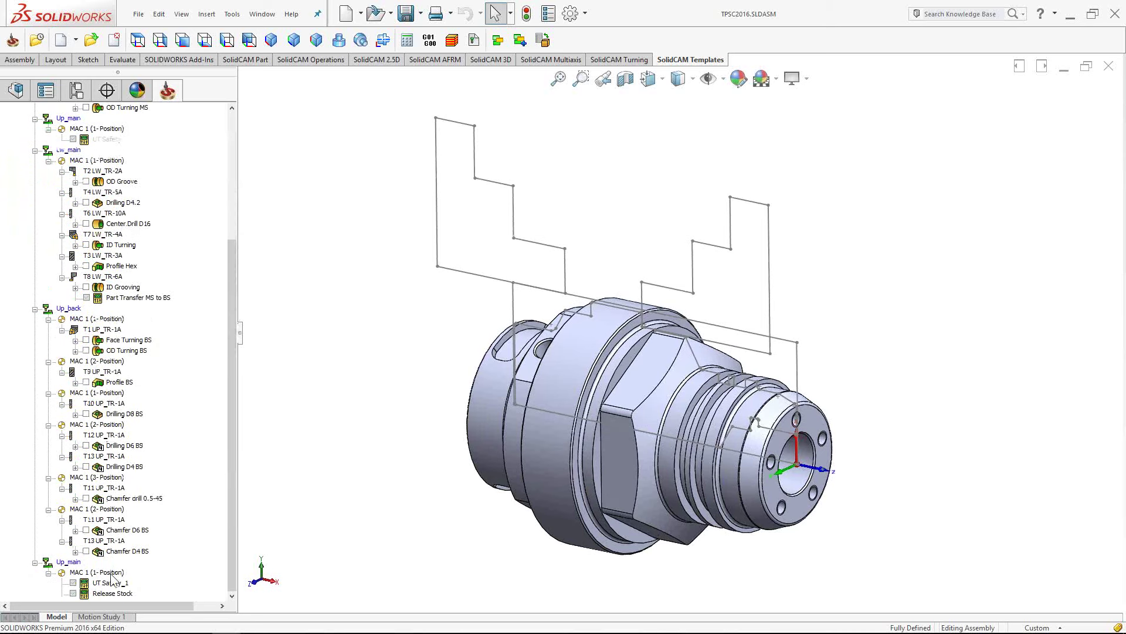
pyautogui.keyDown('shift'); pyautogui.click(111, 594); pyautogui.keyUp('shift')
pyautogui.rightClick(111, 594)
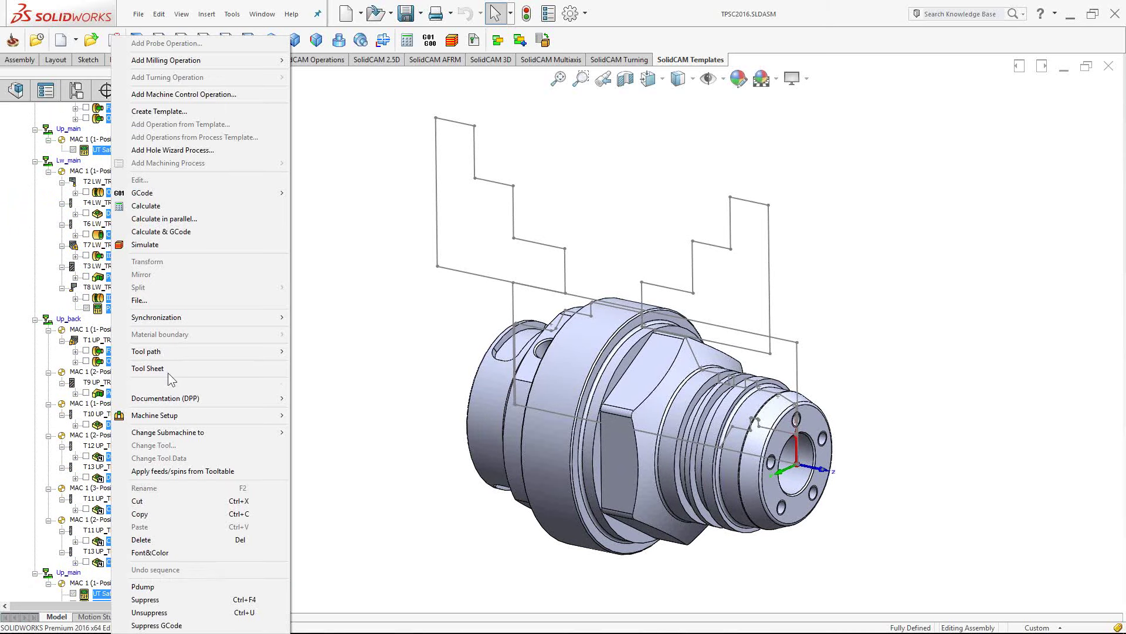
pyautogui.click(153, 539)
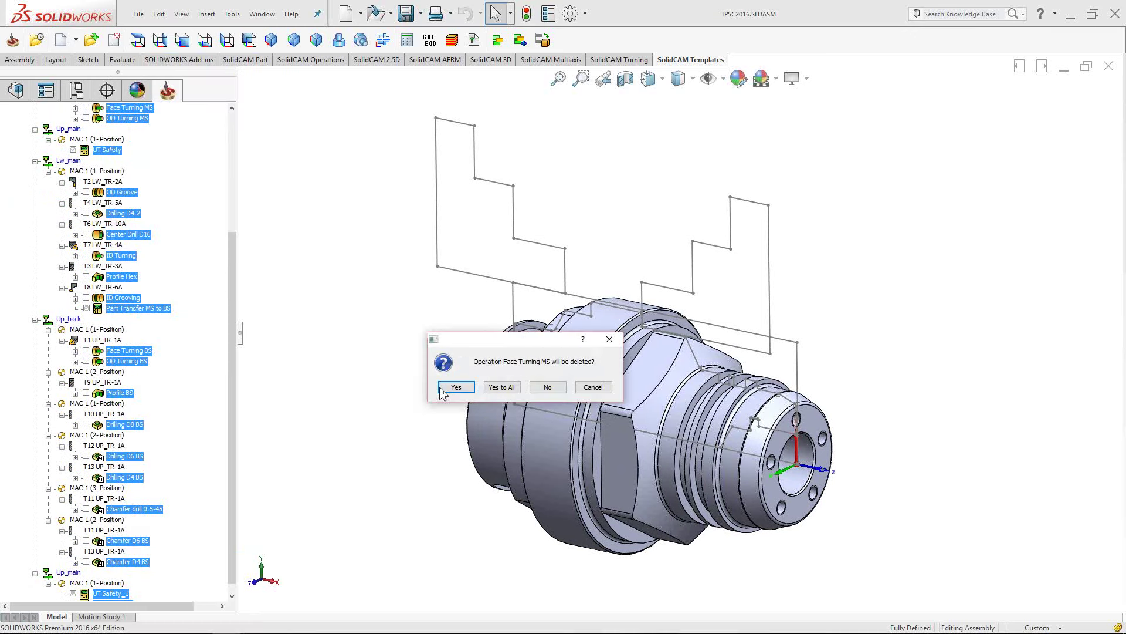
pyautogui.click(511, 389)
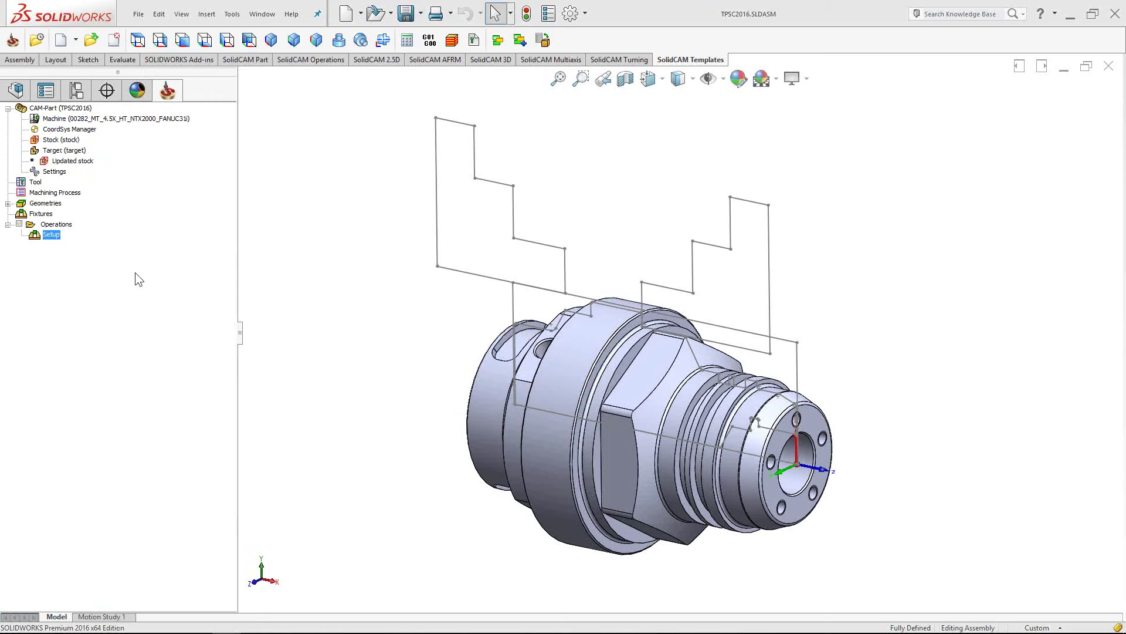
# Open the part tool table and delete all tools from the UP_TR and LW_TR turrets
pyautogui.click(36, 183)
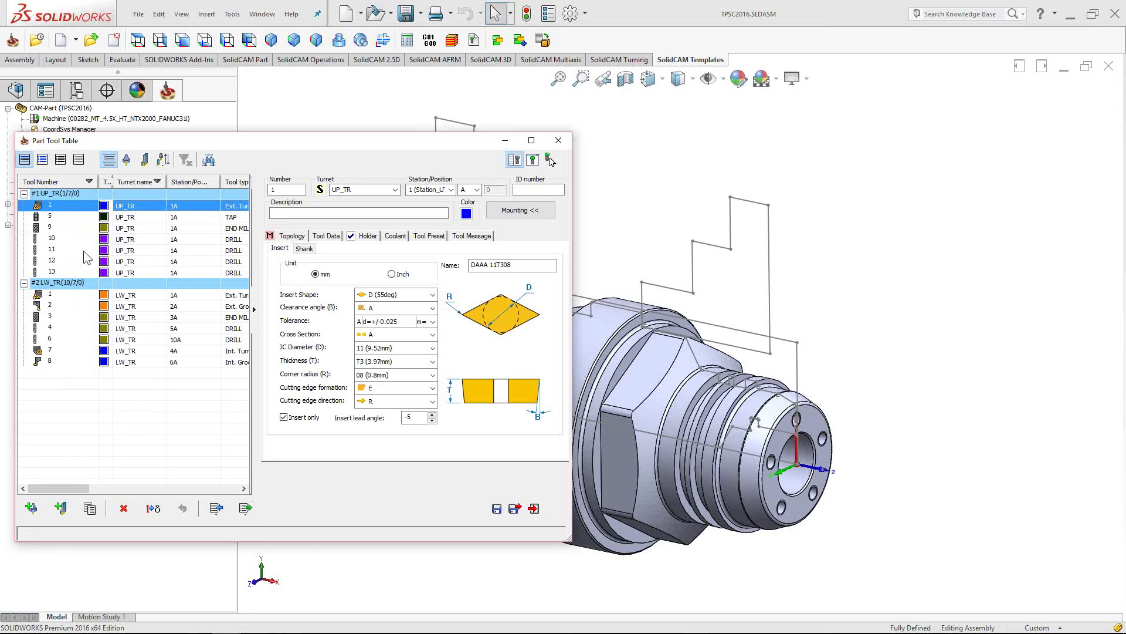
pyautogui.keyDown('shift'); pyautogui.click(64, 360); pyautogui.keyUp('shift')
pyautogui.rightClick(66, 360)
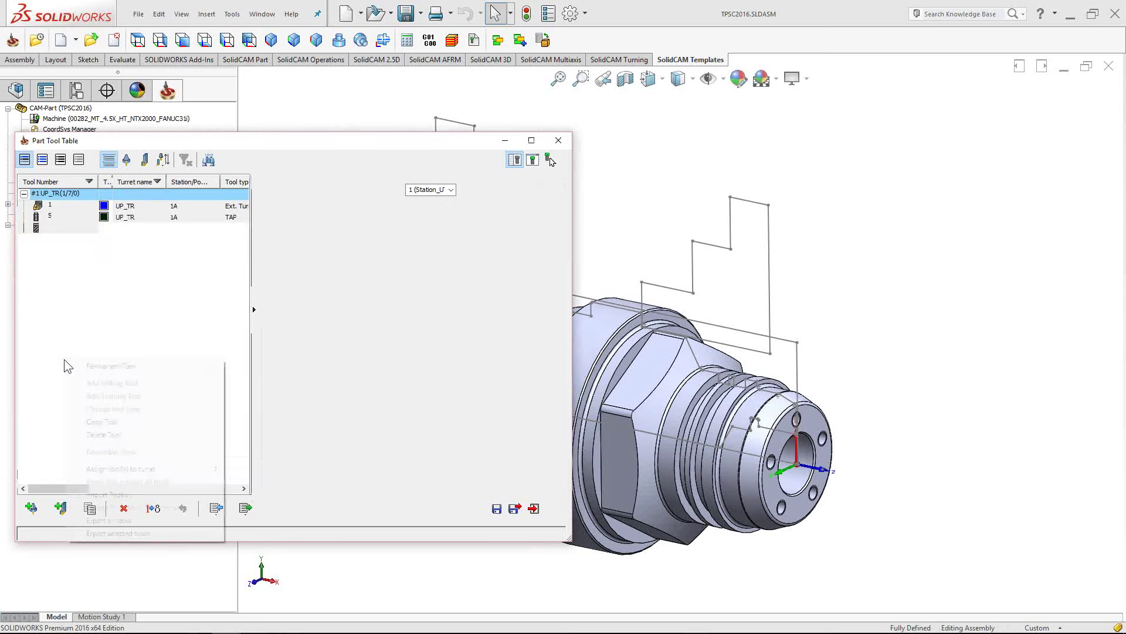
pyautogui.click(104, 435)
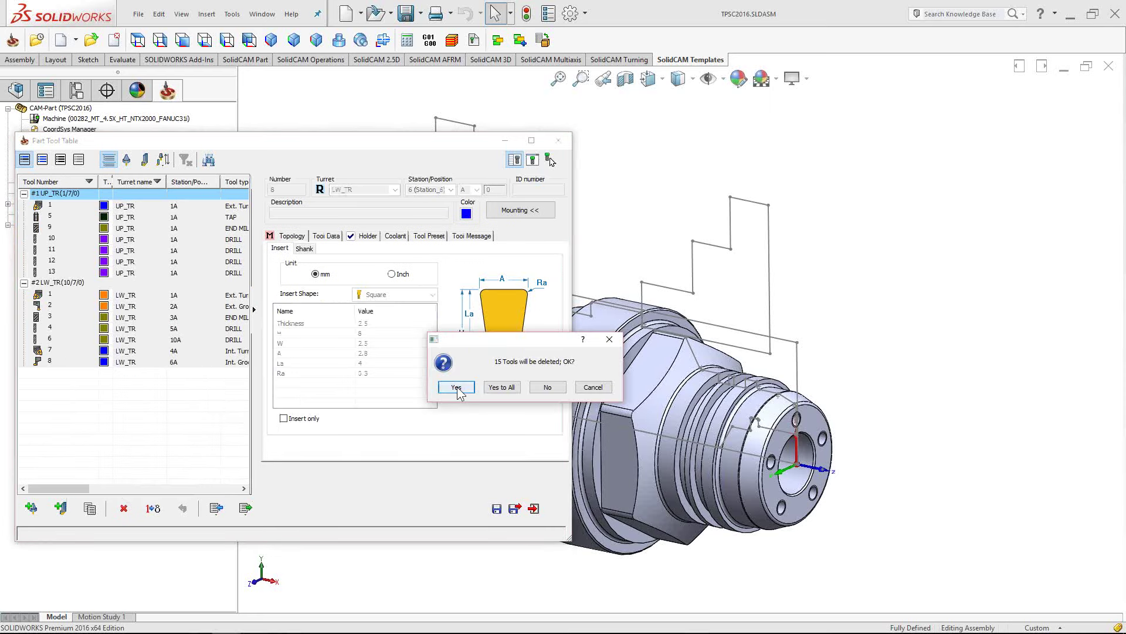
pyautogui.click(502, 389)
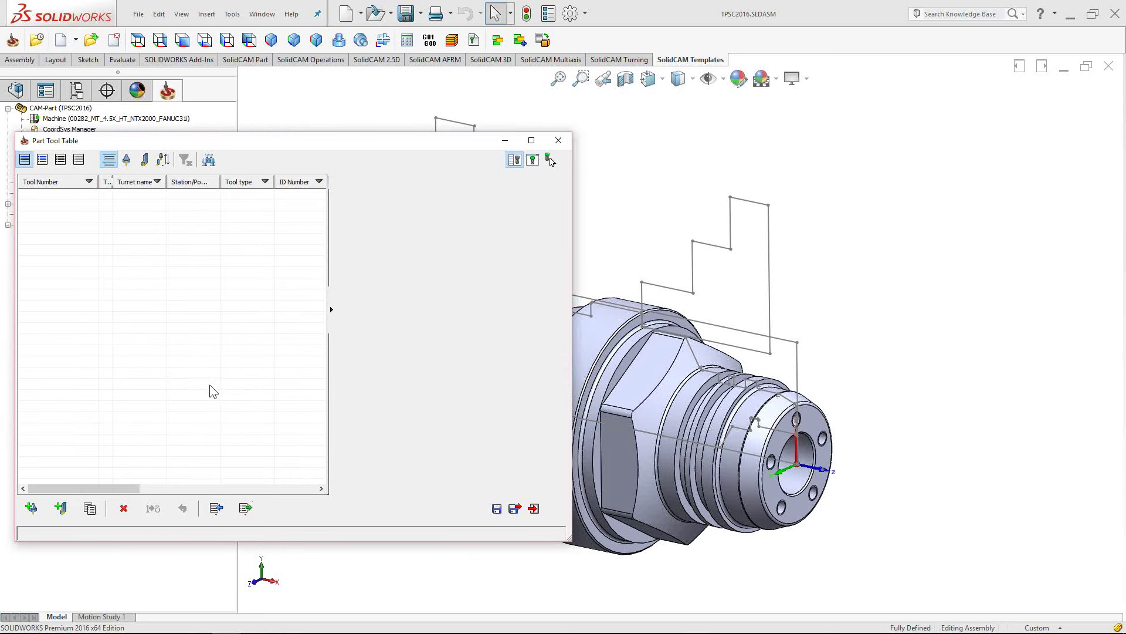
# Add an external turning tool to the part tool table and widen the tool list
pyautogui.click(61, 508)
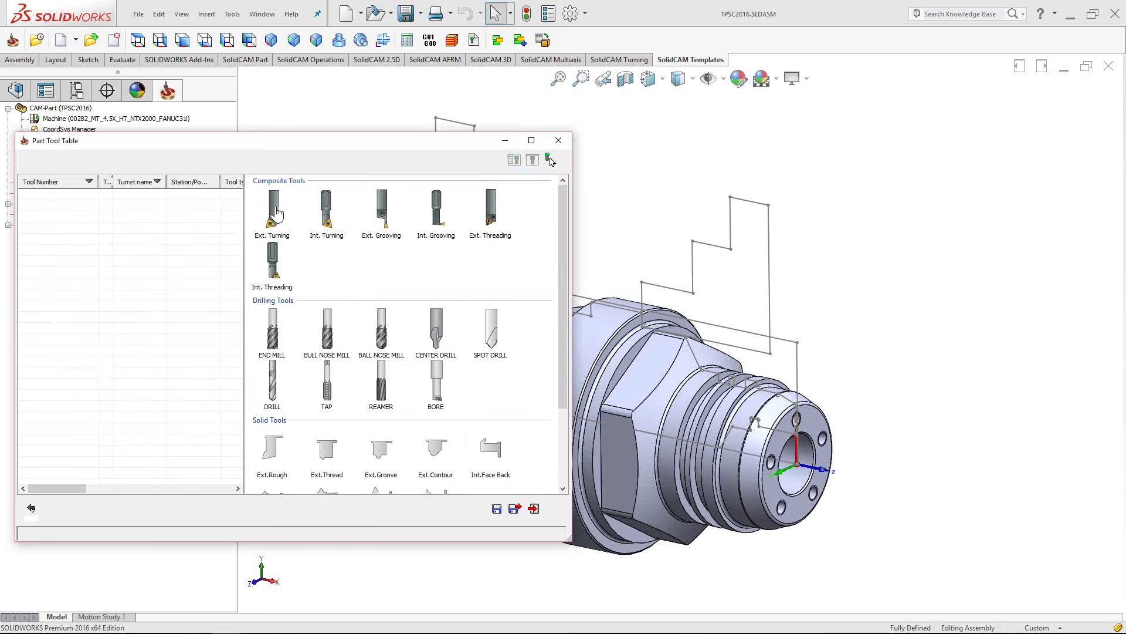
pyautogui.click(275, 211)
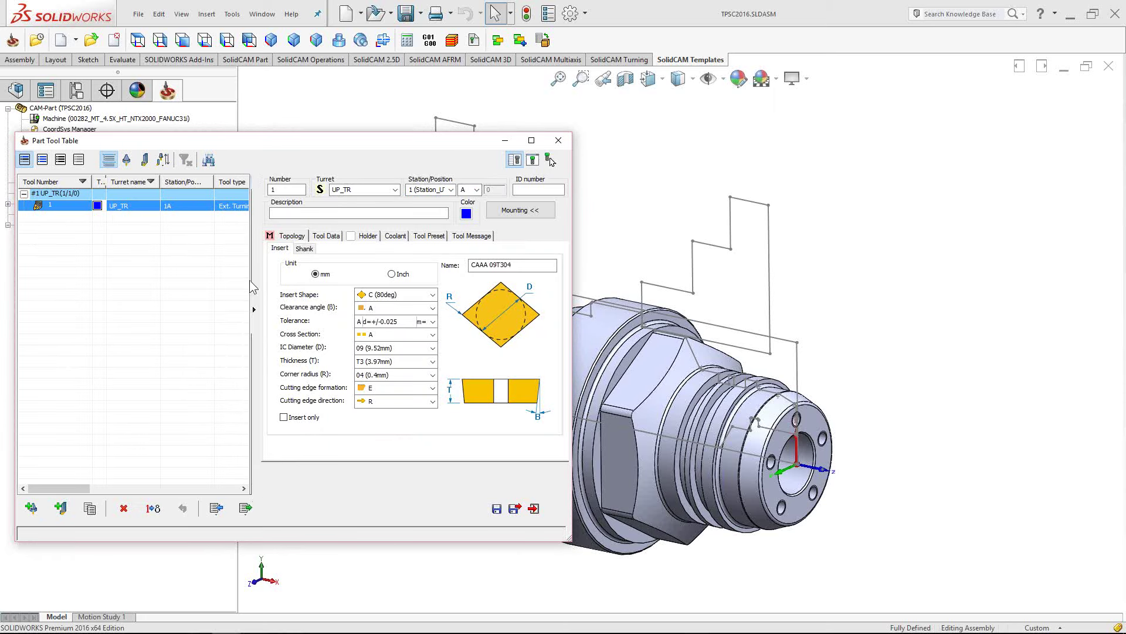
pyautogui.moveTo(253, 287); pyautogui.dragTo(264, 277)
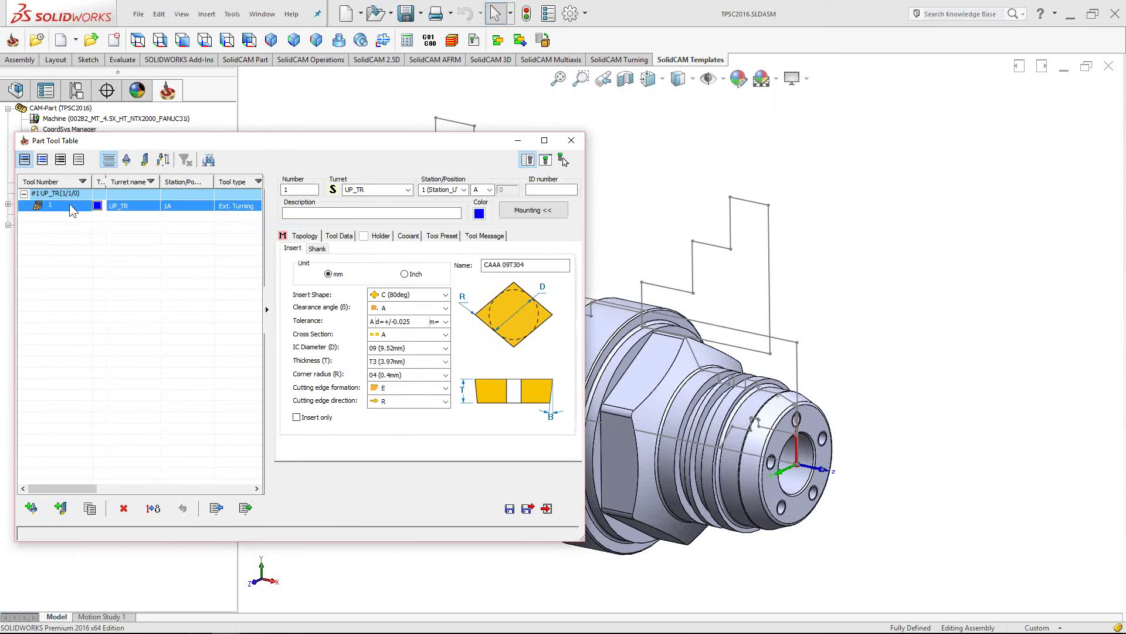
# Open the turning tool's mounting preview and examine its position on the upper turret and its dX and dZ tip offsets
pyautogui.click(533, 209)
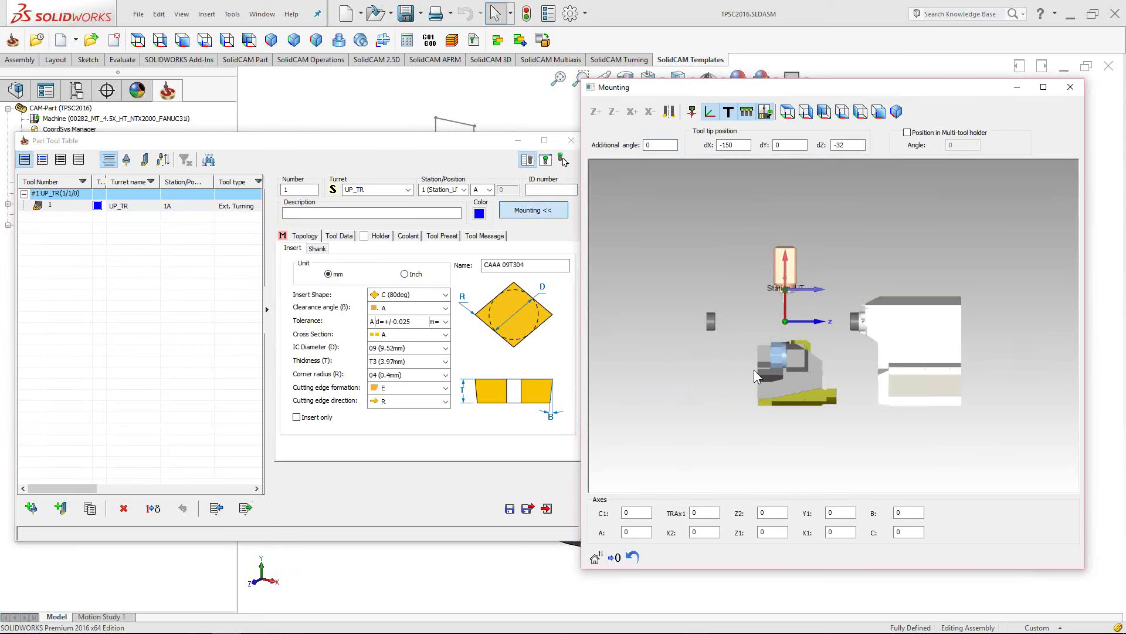
pyautogui.scroll(7, 825, 319)
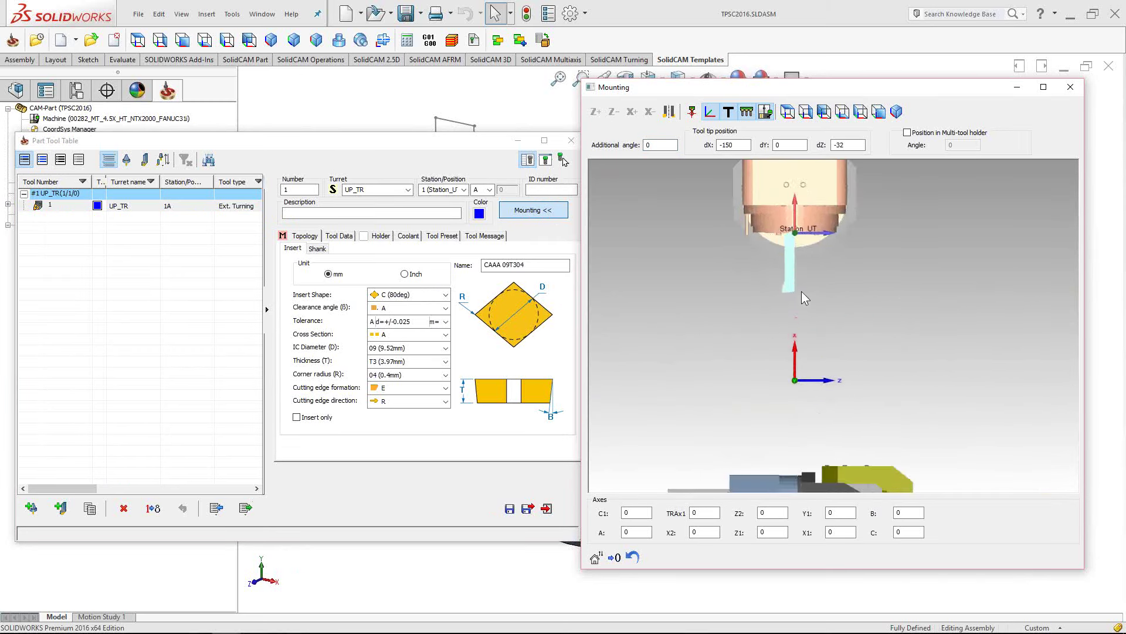
pyautogui.moveTo(802, 291); pyautogui.dragTo(814, 297, button='middle')
pyautogui.scroll(-1, 815, 303)
pyautogui.moveTo(900, 385); pyautogui.dragTo(889, 387, button='middle')
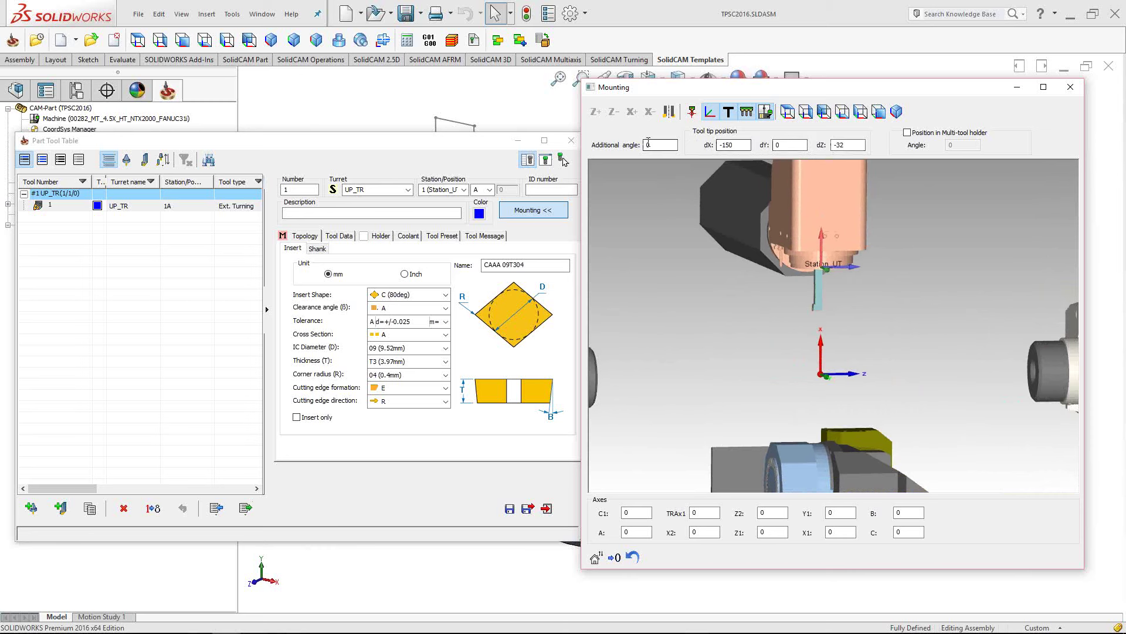
pyautogui.moveTo(903, 339); pyautogui.dragTo(720, 334, button='middle')
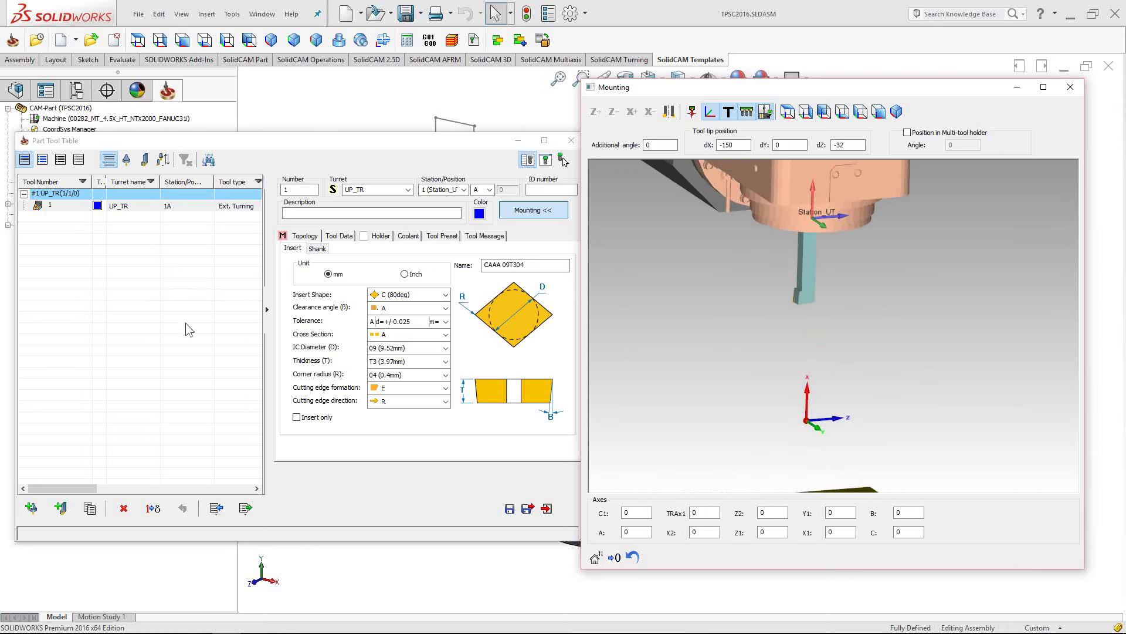
pyautogui.moveTo(842, 328); pyautogui.dragTo(835, 254, button='middle')
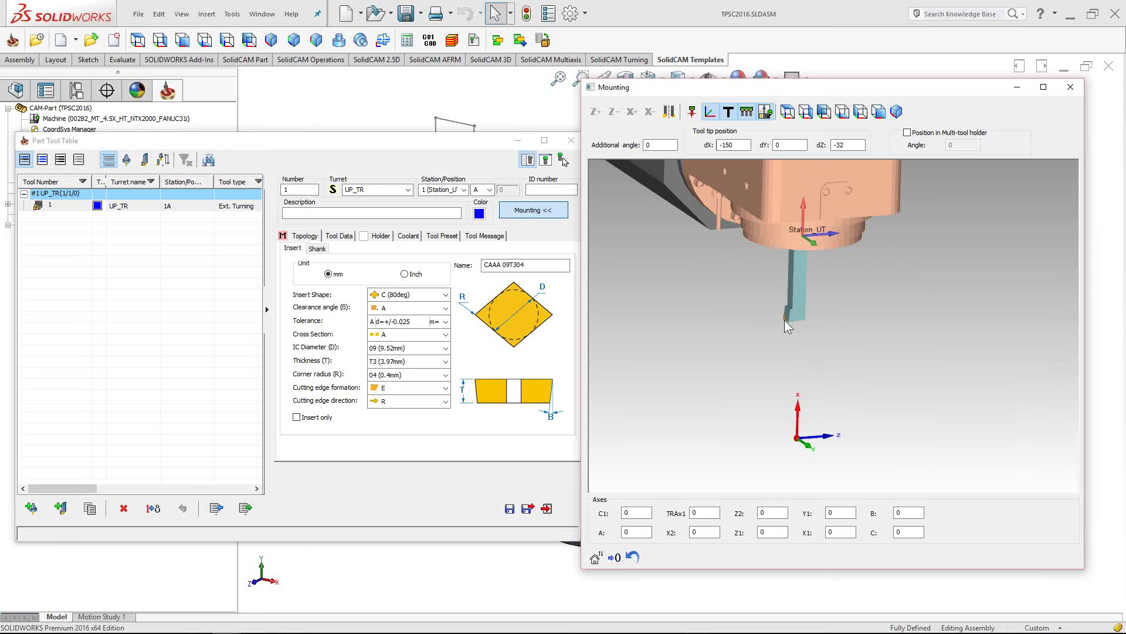
pyautogui.doubleClick(848, 145)
pyautogui.moveTo(739, 145); pyautogui.dragTo(697, 145)
pyautogui.click(848, 147)
# Assign the external turning tool to the LW_TR turret
pyautogui.scroll(-5, 839, 335)
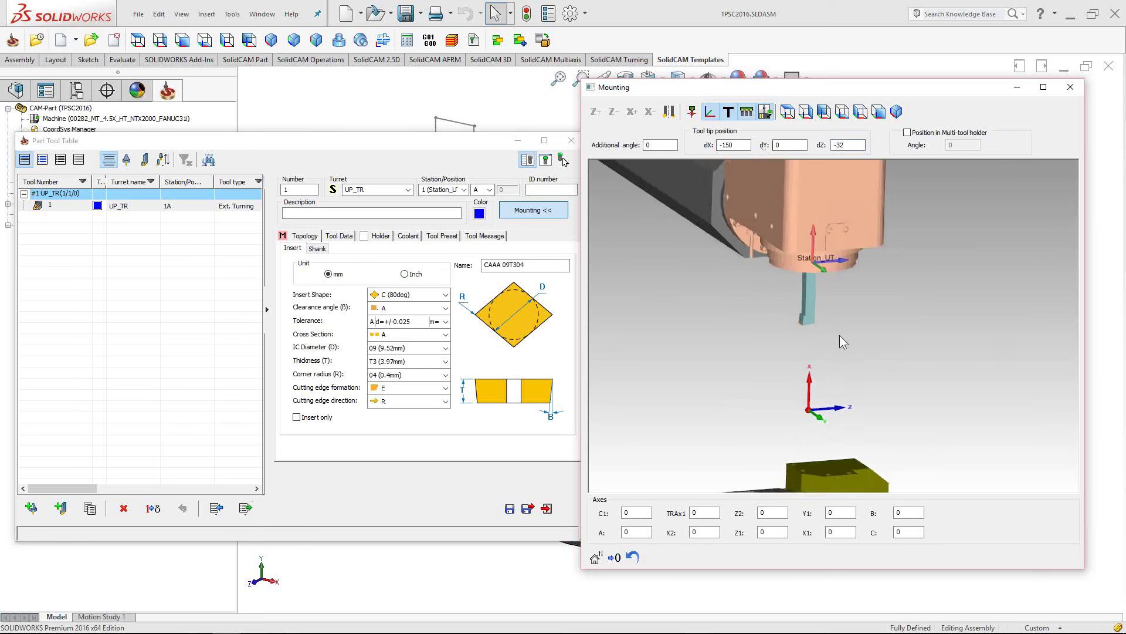
pyautogui.moveTo(922, 407); pyautogui.dragTo(914, 359, button='middle')
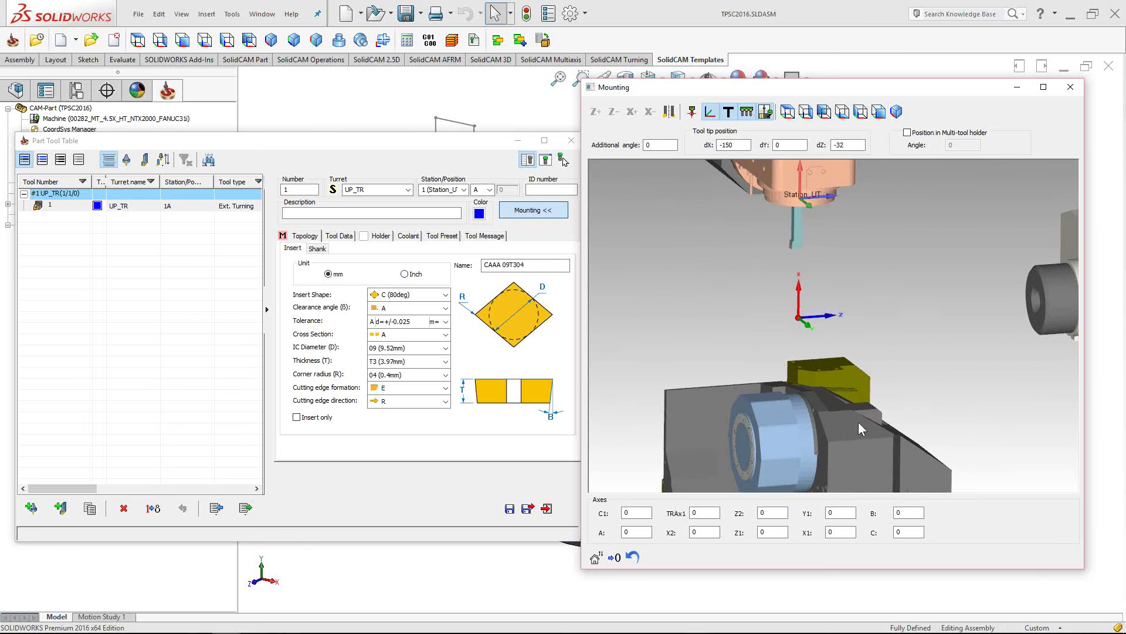
pyautogui.moveTo(859, 429); pyautogui.dragTo(890, 370, button='middle')
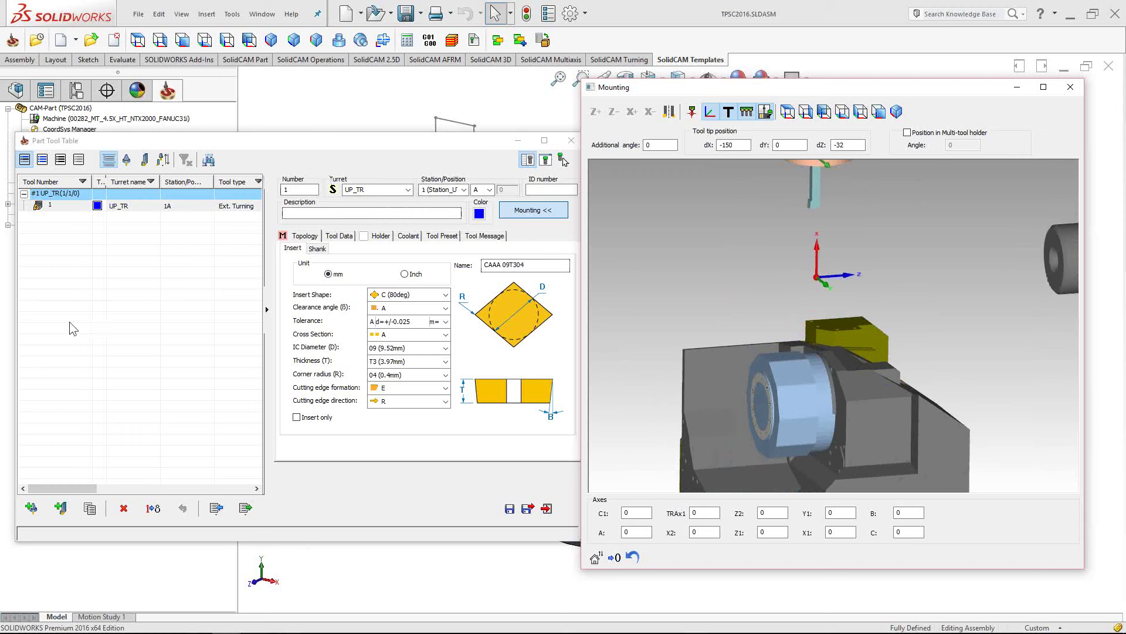
pyautogui.click(408, 191)
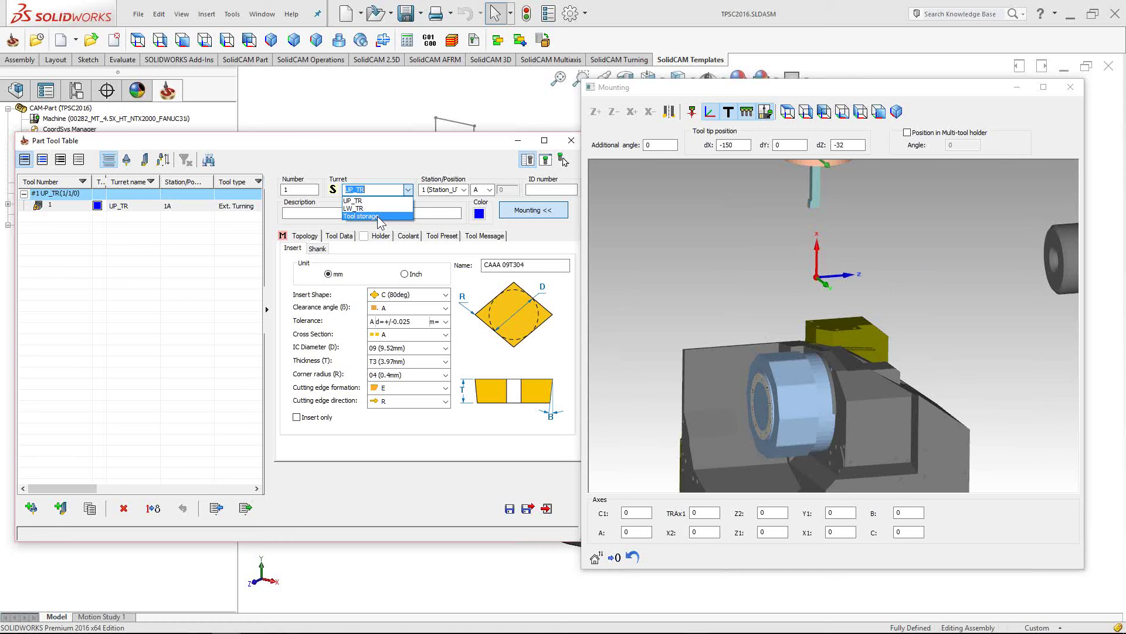
pyautogui.click(362, 208)
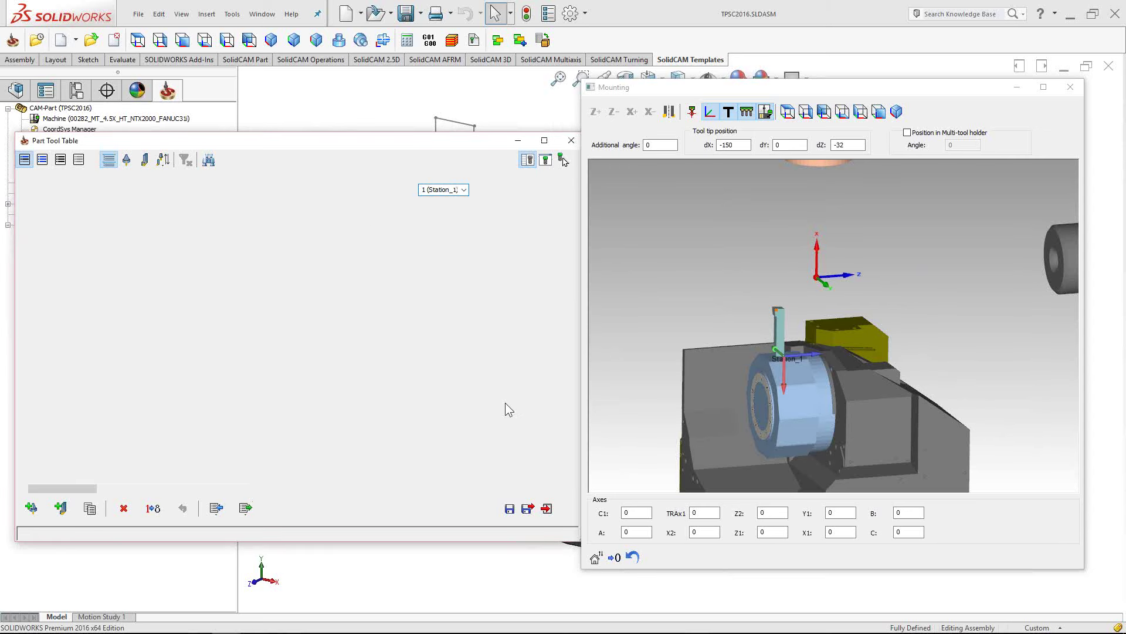
pyautogui.click(688, 414)
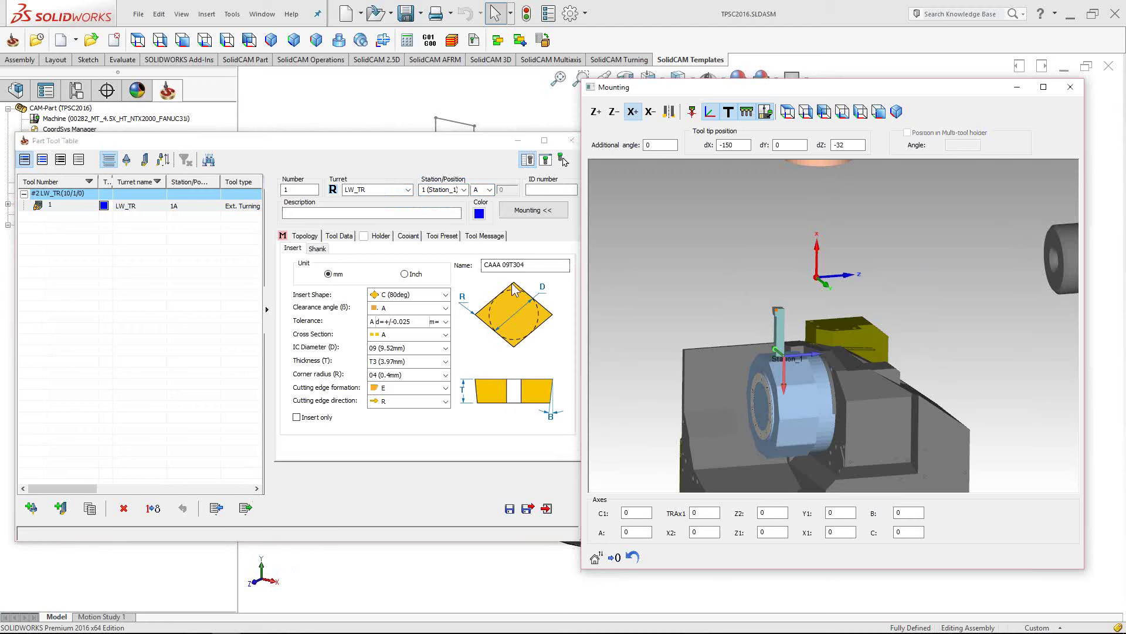
# Check the tool's mounting at Station_1 on the lower turret, and save and close the part tool table
pyautogui.scroll(5, 782, 357)
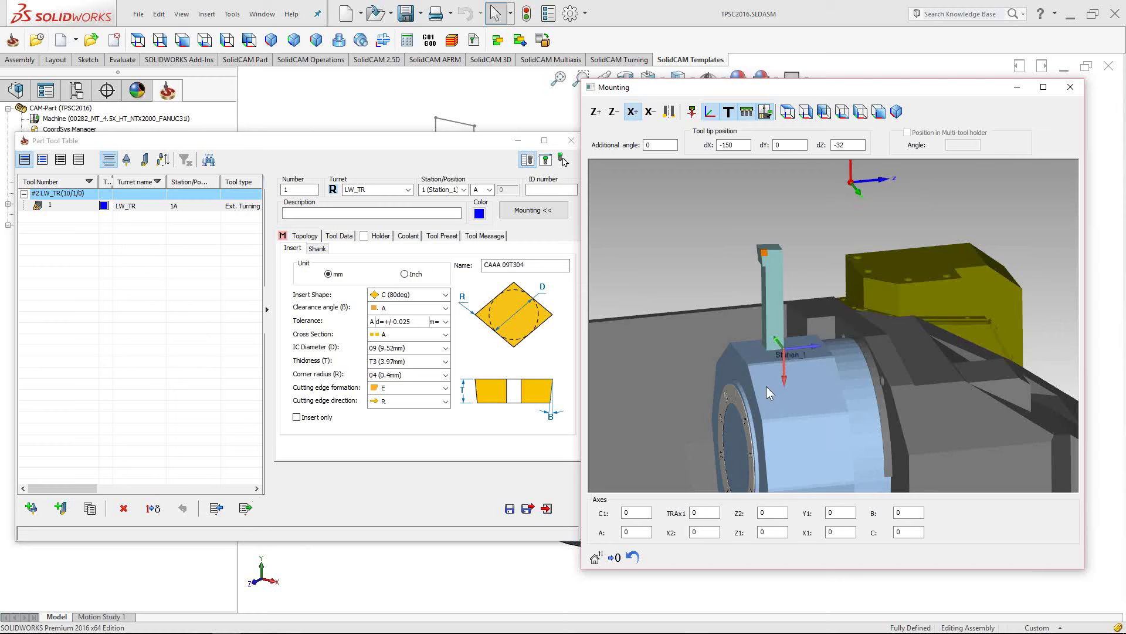
pyautogui.moveTo(783, 378); pyautogui.dragTo(783, 382, button='middle')
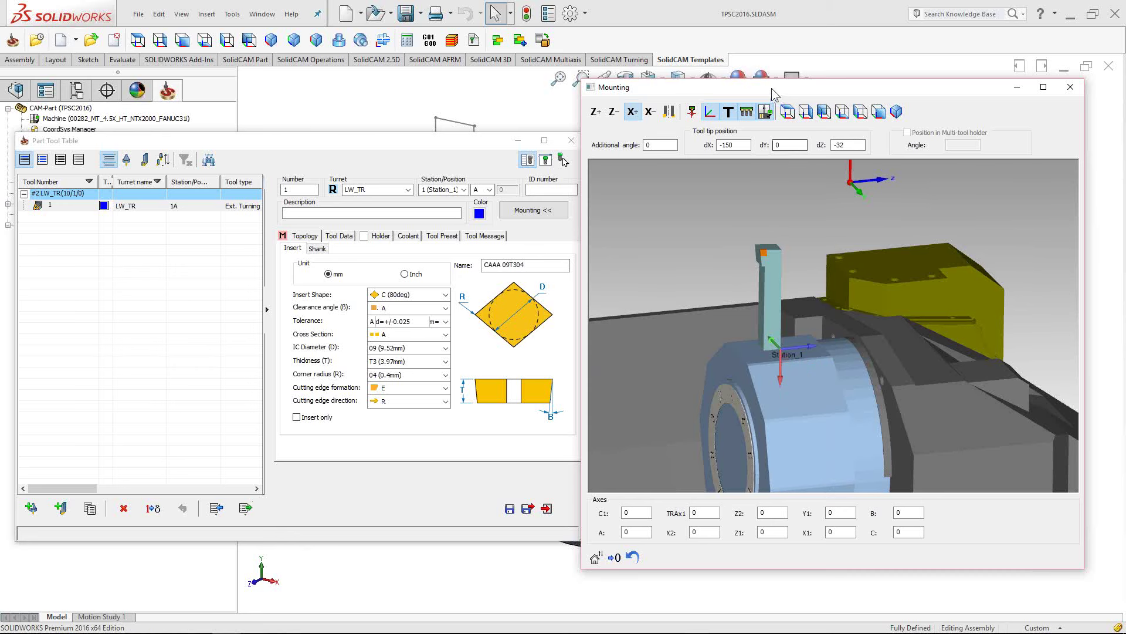
pyautogui.moveTo(773, 90); pyautogui.dragTo(783, 100)
pyautogui.scroll(-7, 842, 324)
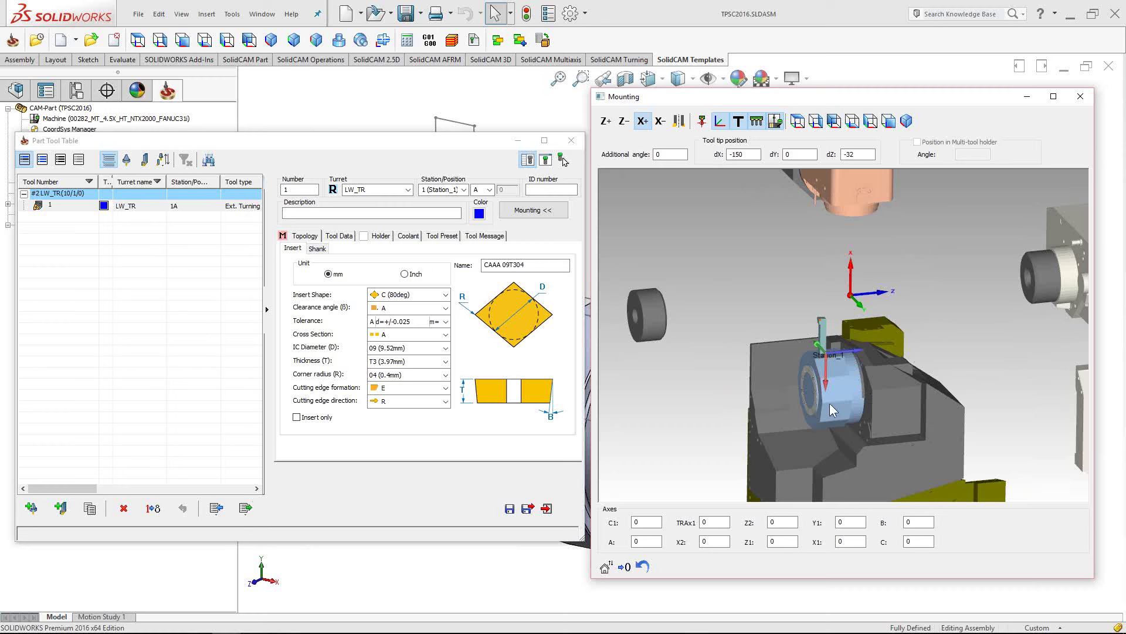
pyautogui.moveTo(833, 380)
pyautogui.mouseDown(button='middle')
pyautogui.moveTo(804, 364)
pyautogui.moveTo(816, 369)
pyautogui.mouseUp(button='middle')
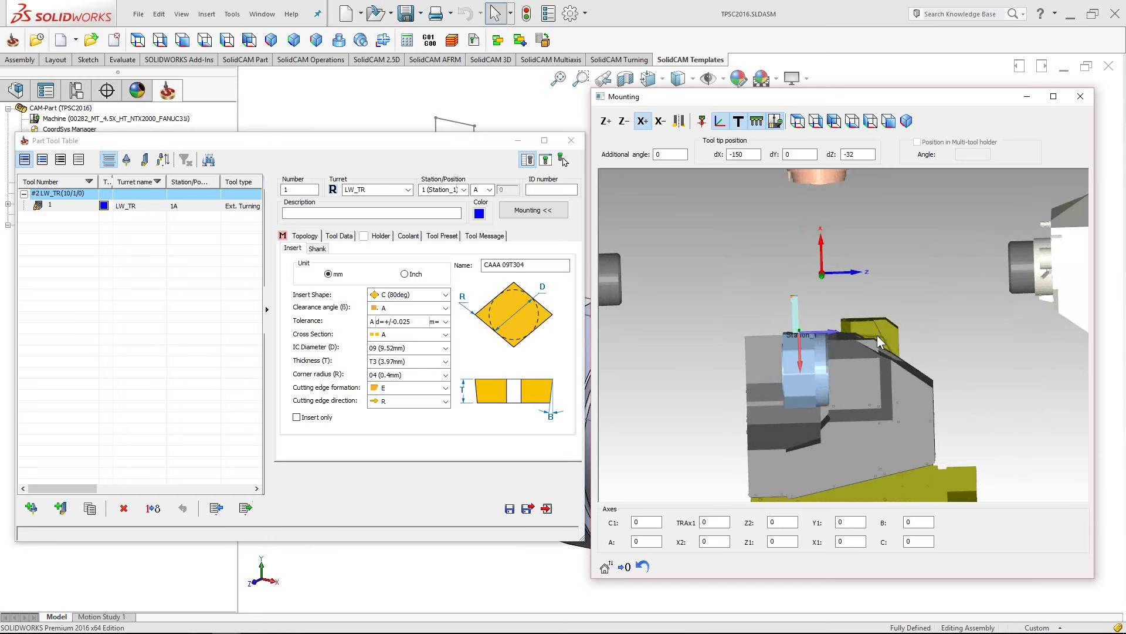
pyautogui.click(528, 509)
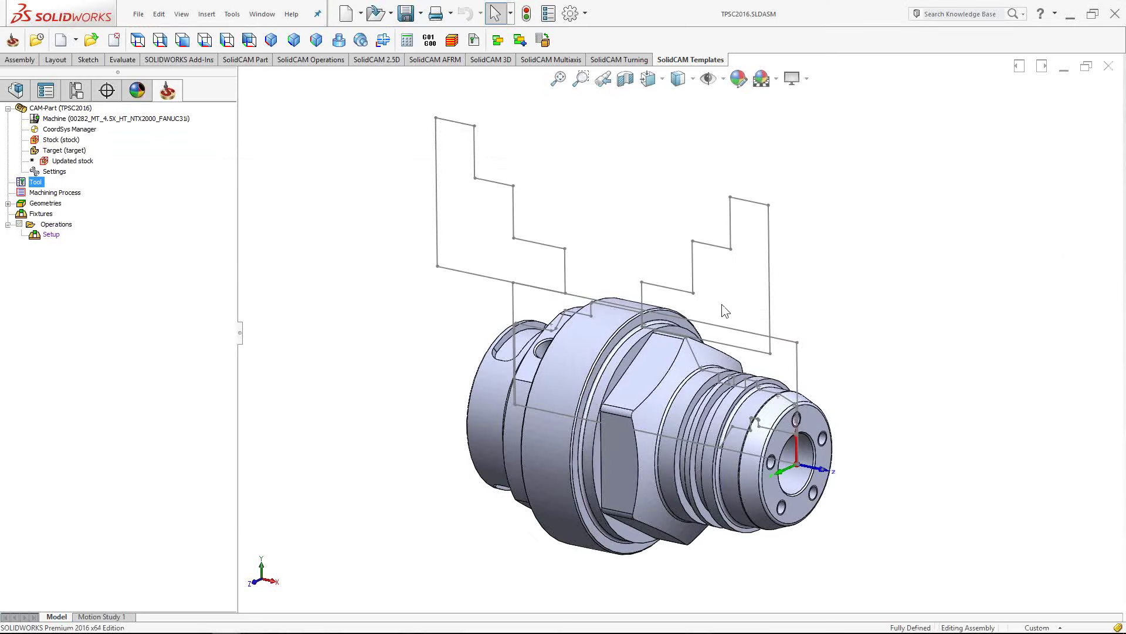
# Switch to the Milling Face assembly and select the circular face inside the collet's bore
pyautogui.keyDown('ctrl'); pyautogui.moveTo(724, 303); pyautogui.dragTo(736, 305, button='middle'); pyautogui.keyUp('ctrl')
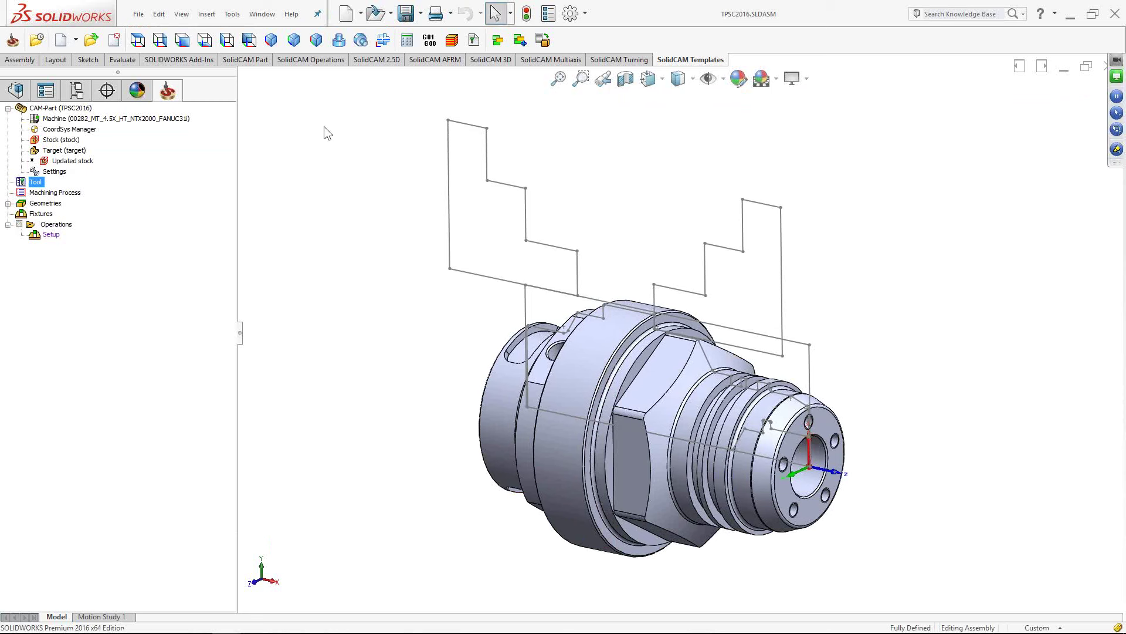
pyautogui.click(262, 13)
pyautogui.click(290, 141)
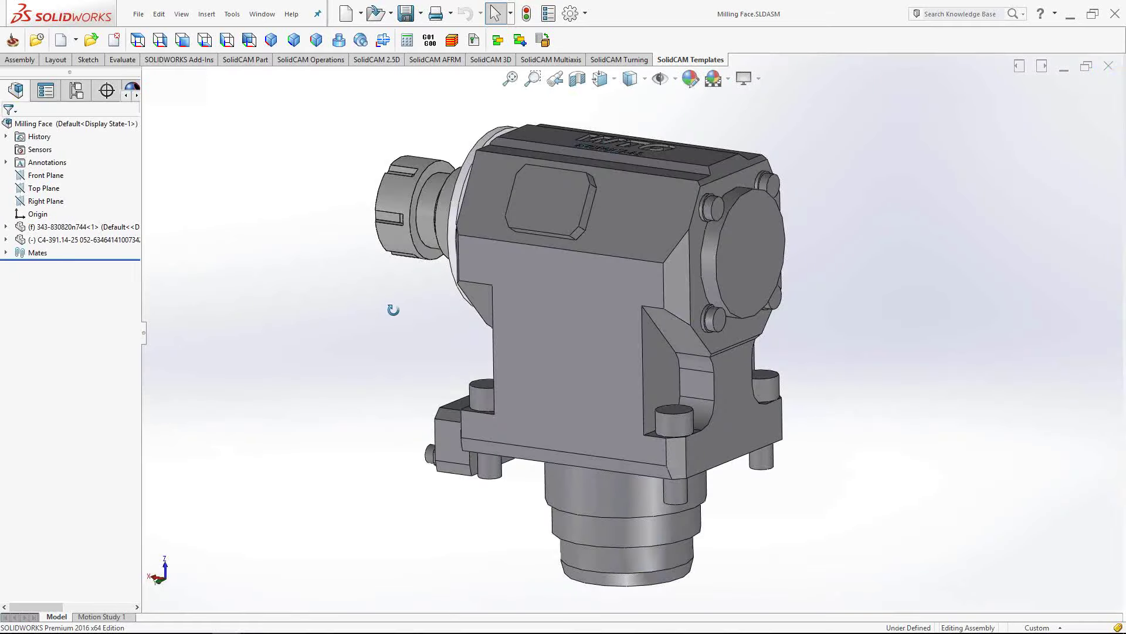
pyautogui.moveTo(393, 309); pyautogui.dragTo(387, 327, button='middle')
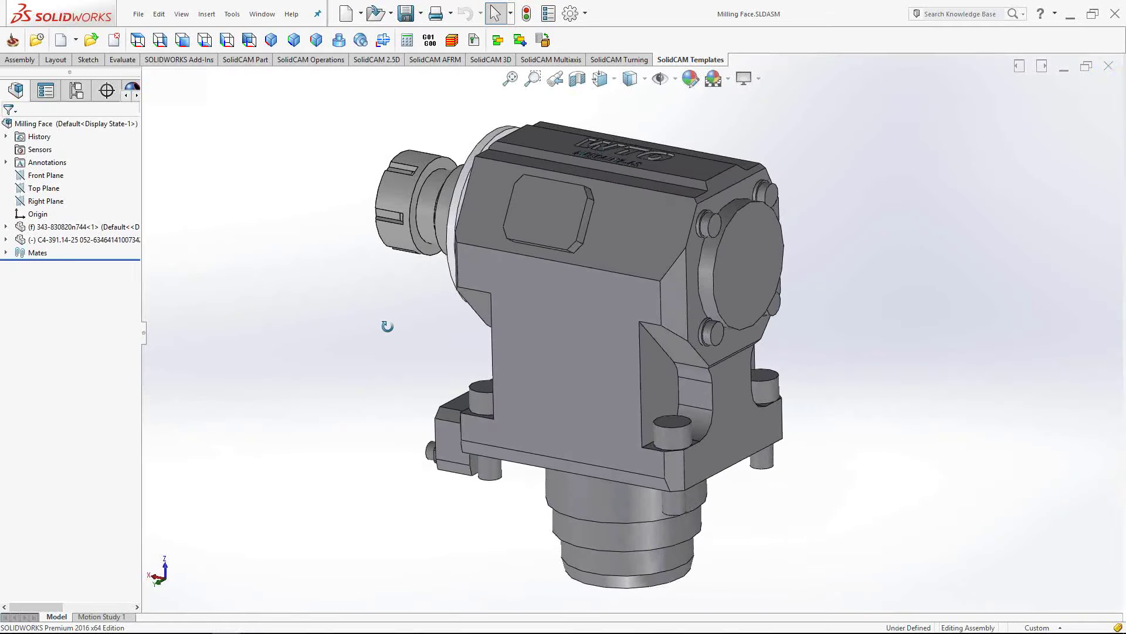
pyautogui.scroll(2, 388, 327)
pyautogui.moveTo(466, 323); pyautogui.dragTo(467, 254, button='middle')
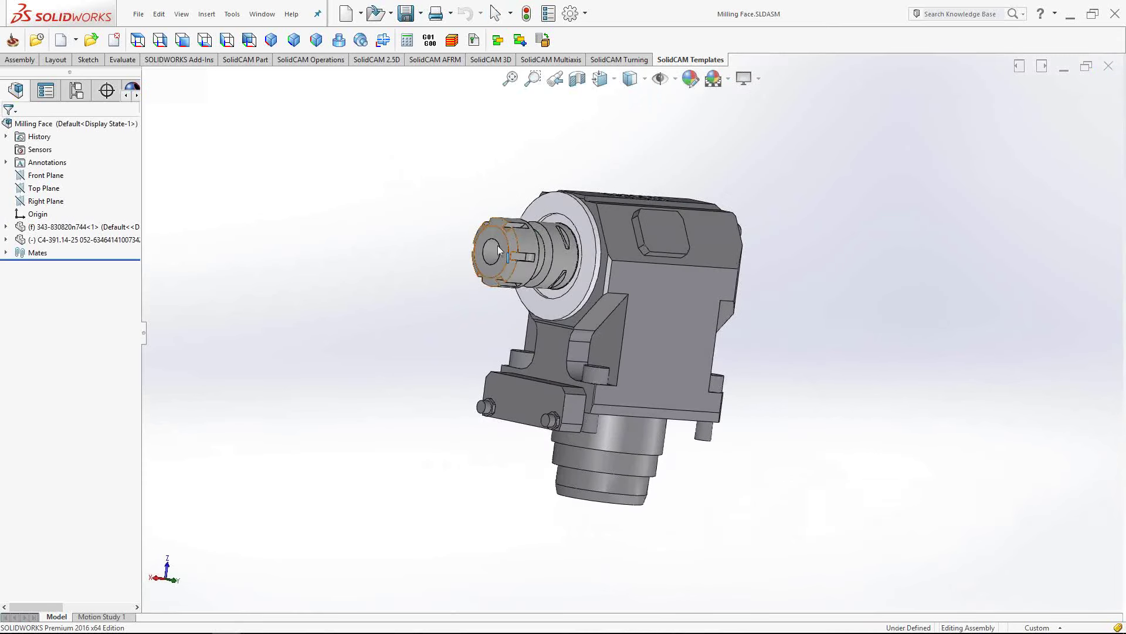
pyautogui.click(491, 253)
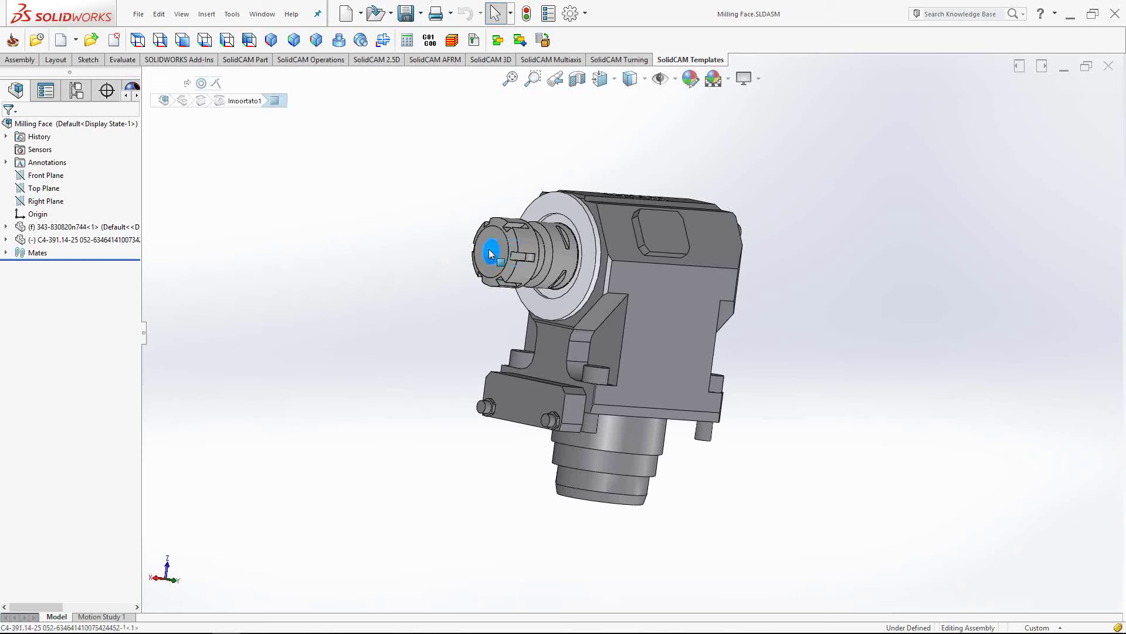
# Clear the collet face selection and examine the milling holder from its side and from above
pyautogui.click(413, 414)
pyautogui.moveTo(463, 410); pyautogui.dragTo(526, 398, button='middle')
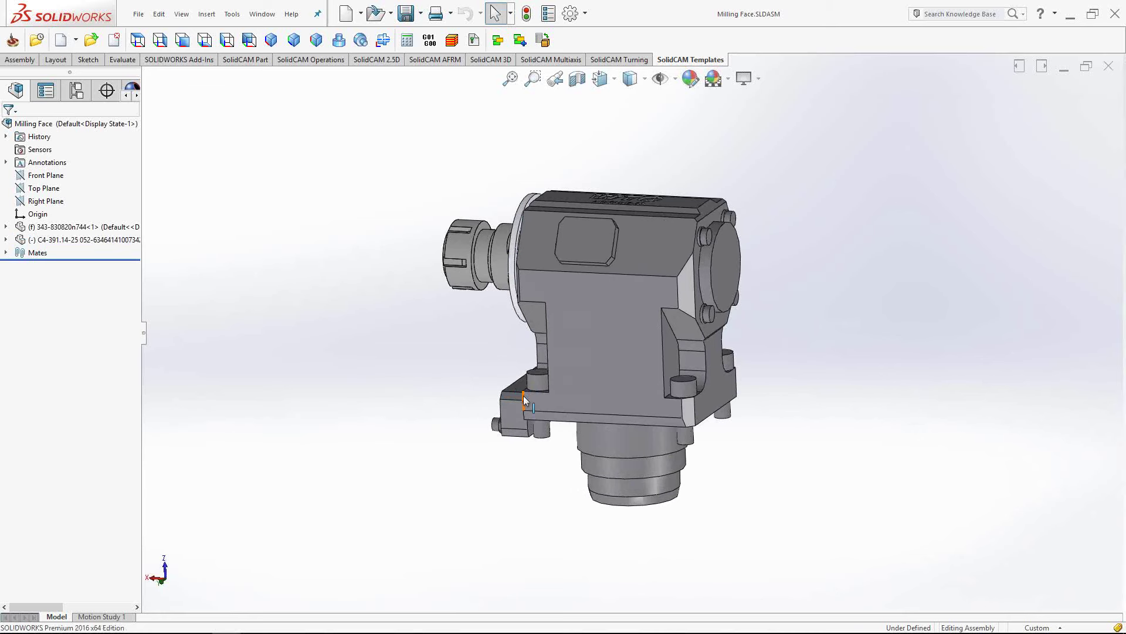
pyautogui.moveTo(493, 344)
pyautogui.mouseDown(button='middle')
pyautogui.moveTo(480, 334)
pyautogui.moveTo(482, 363)
pyautogui.mouseUp(button='middle')
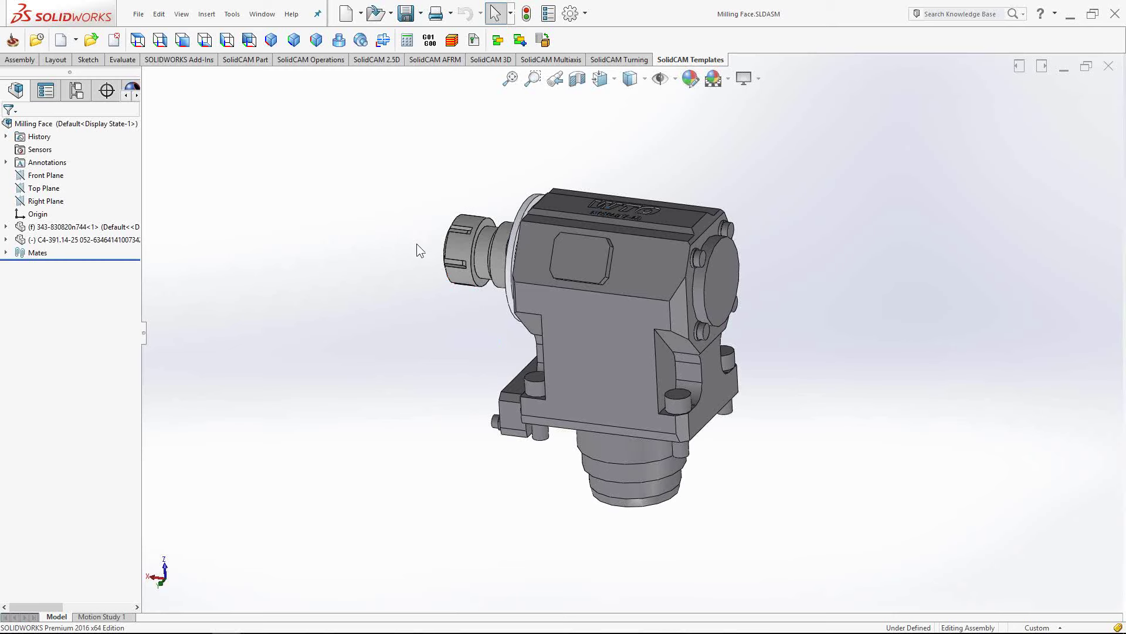
# Switch to the Multi-Positioning Turning Tool assembly and examine its two turning tools and the holder block from several angles
pyautogui.click(262, 13)
pyautogui.click(288, 155)
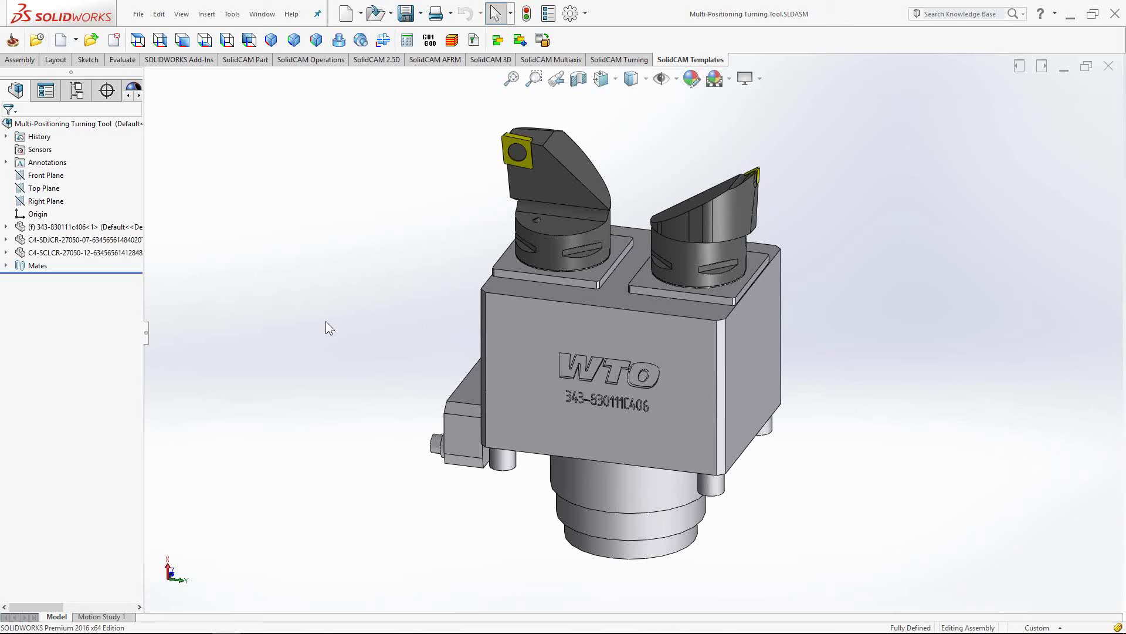
pyautogui.scroll(-2, 531, 203)
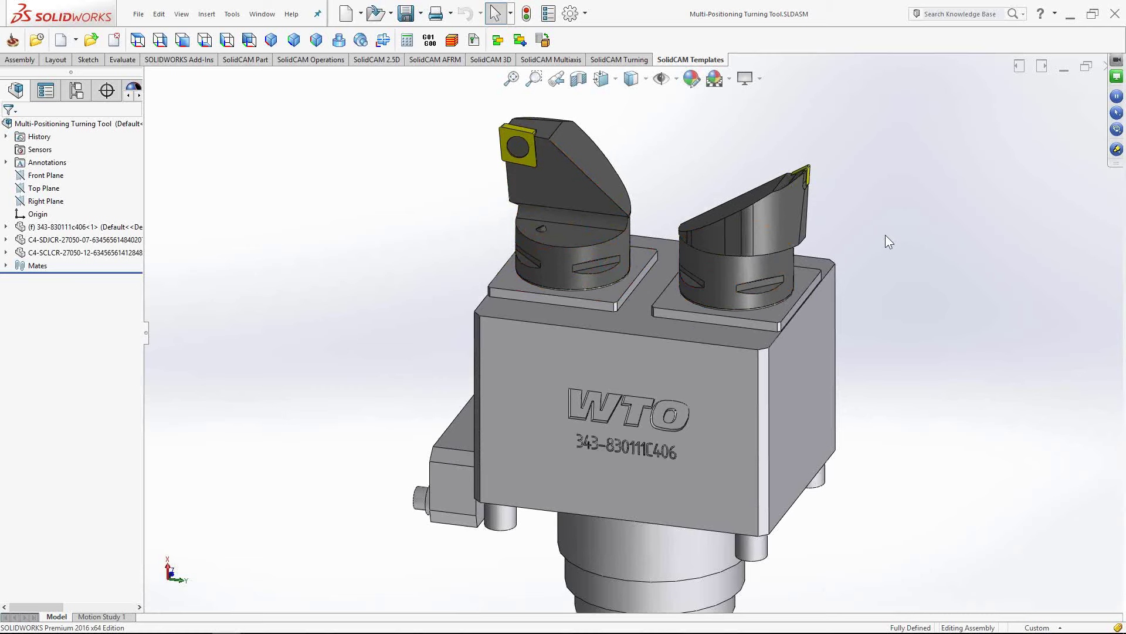
pyautogui.moveTo(886, 237); pyautogui.dragTo(719, 327, button='middle')
pyautogui.scroll(-3, 718, 325)
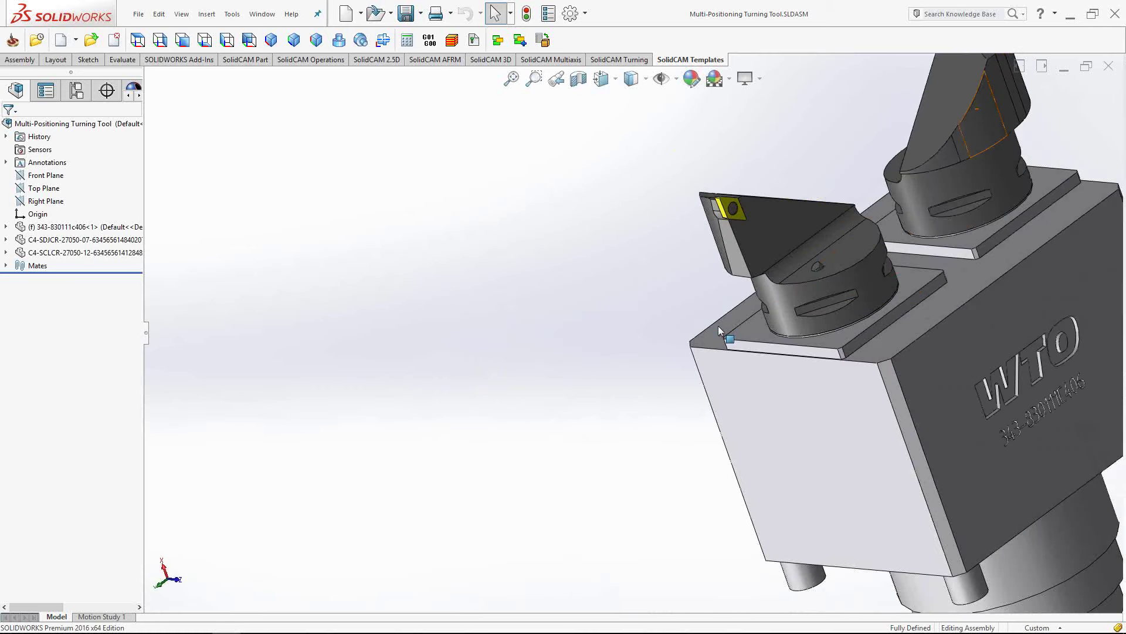
pyautogui.scroll(6, 579, 351)
pyautogui.moveTo(593, 376); pyautogui.dragTo(771, 395, button='middle')
pyautogui.scroll(-3, 773, 283)
pyautogui.moveTo(745, 297); pyautogui.dragTo(733, 329, button='middle')
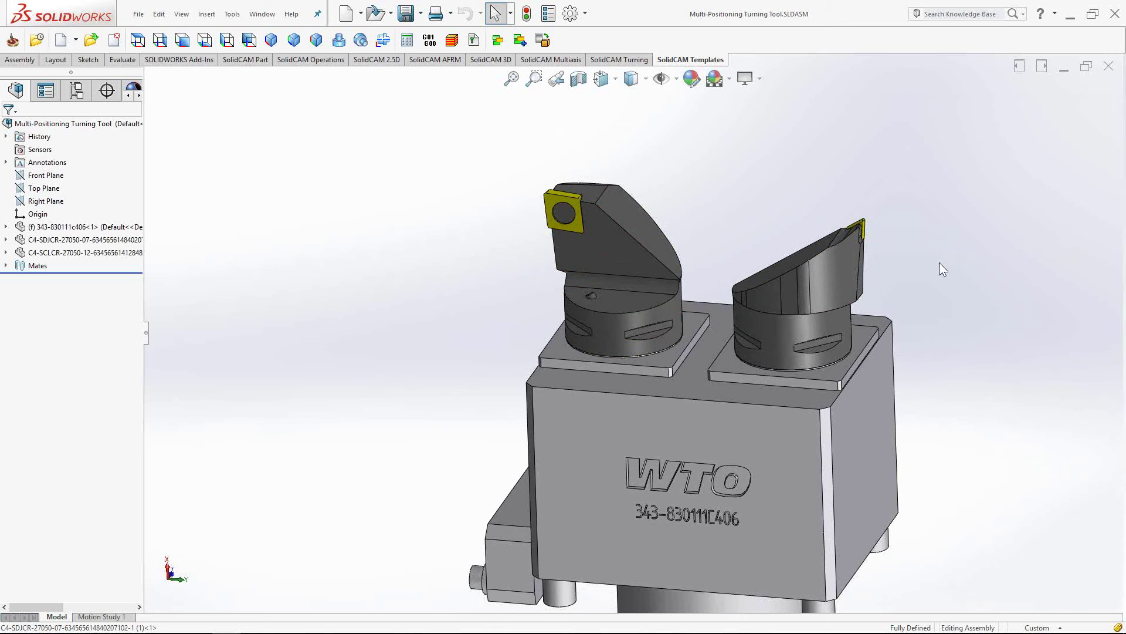
pyautogui.scroll(3, 939, 353)
pyautogui.moveTo(861, 383); pyautogui.dragTo(868, 388, button='middle')
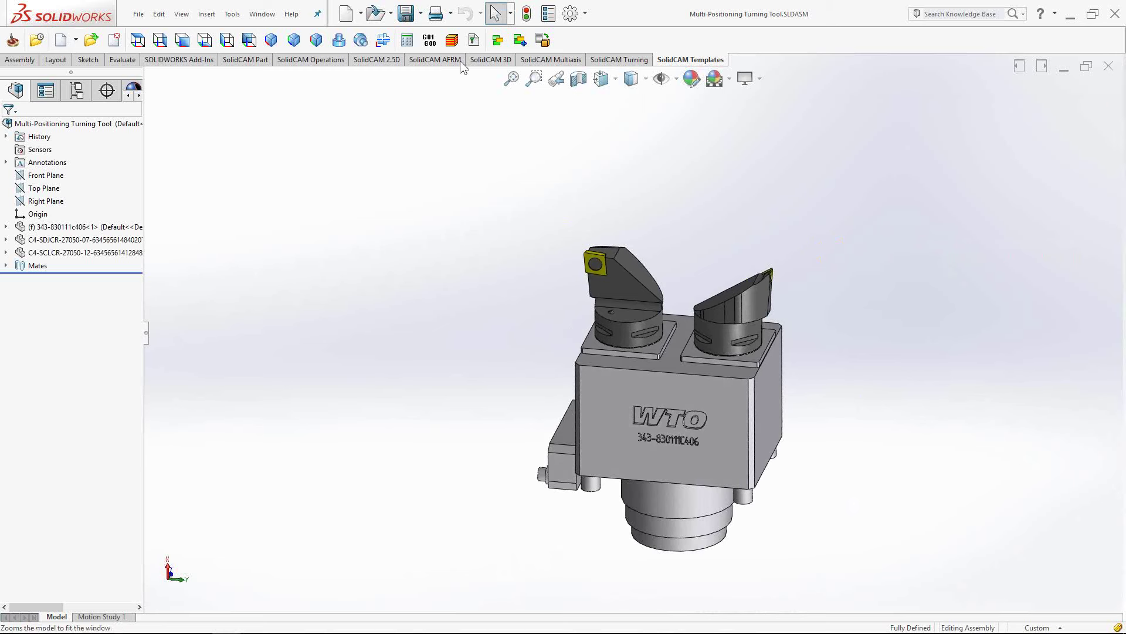
# Switch back to the Milling Face assembly and examine the holder and its collet up close
pyautogui.click(262, 14)
pyautogui.click(295, 144)
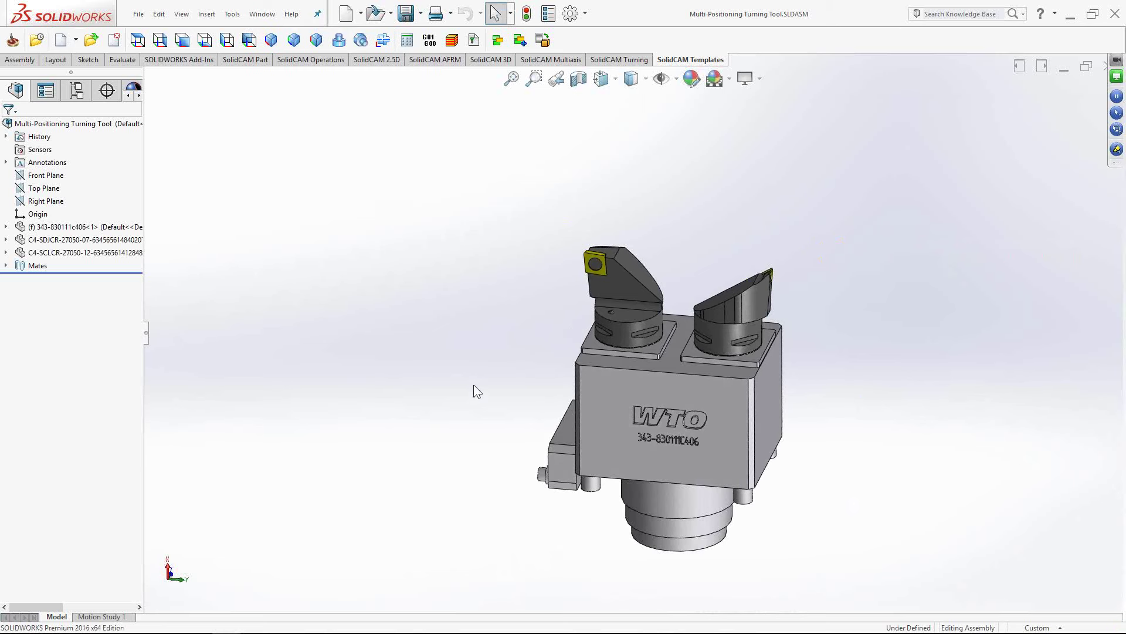
pyautogui.scroll(-1, 643, 342)
pyautogui.keyDown('ctrl'); pyautogui.moveTo(645, 328); pyautogui.dragTo(683, 361, button='middle'); pyautogui.keyUp('ctrl')
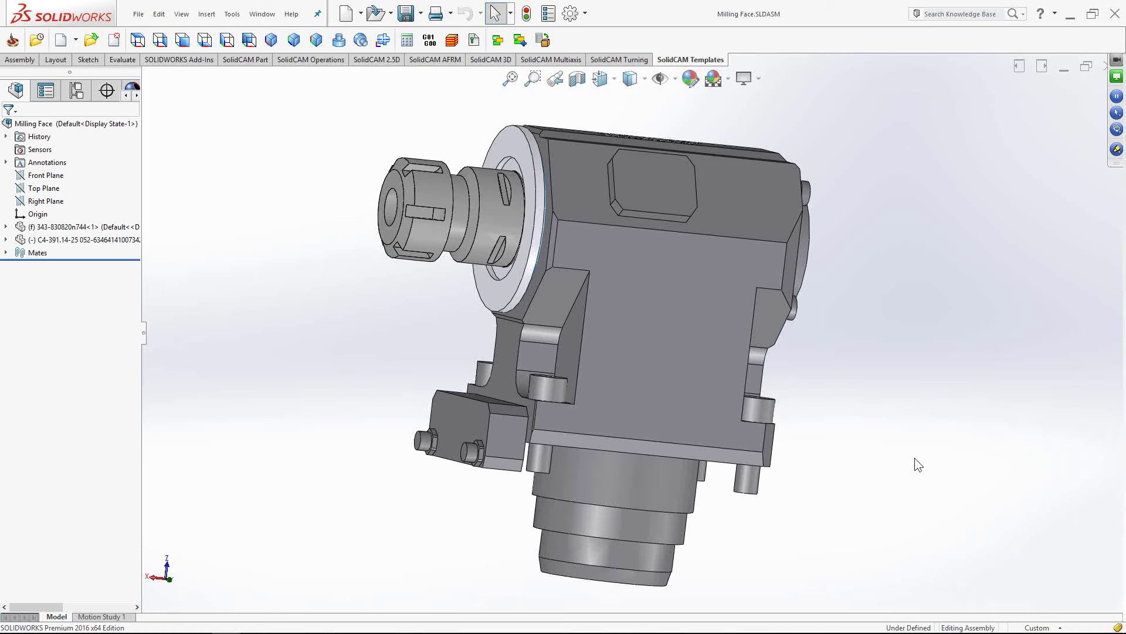
pyautogui.moveTo(893, 472); pyautogui.dragTo(890, 462, button='middle')
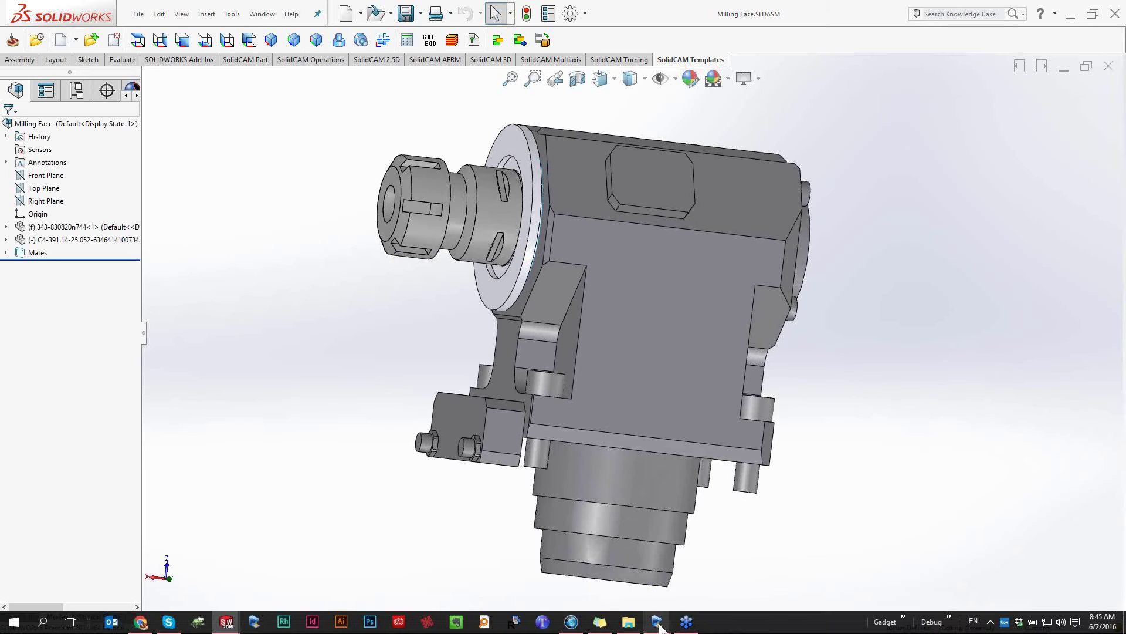
# Switch to the ModuleWorks Machine Simulator, examine the lower turret's stations up close, and select tool2A01 to check its mounting axes
pyautogui.moveTo(657, 622)
pyautogui.click(576, 582)
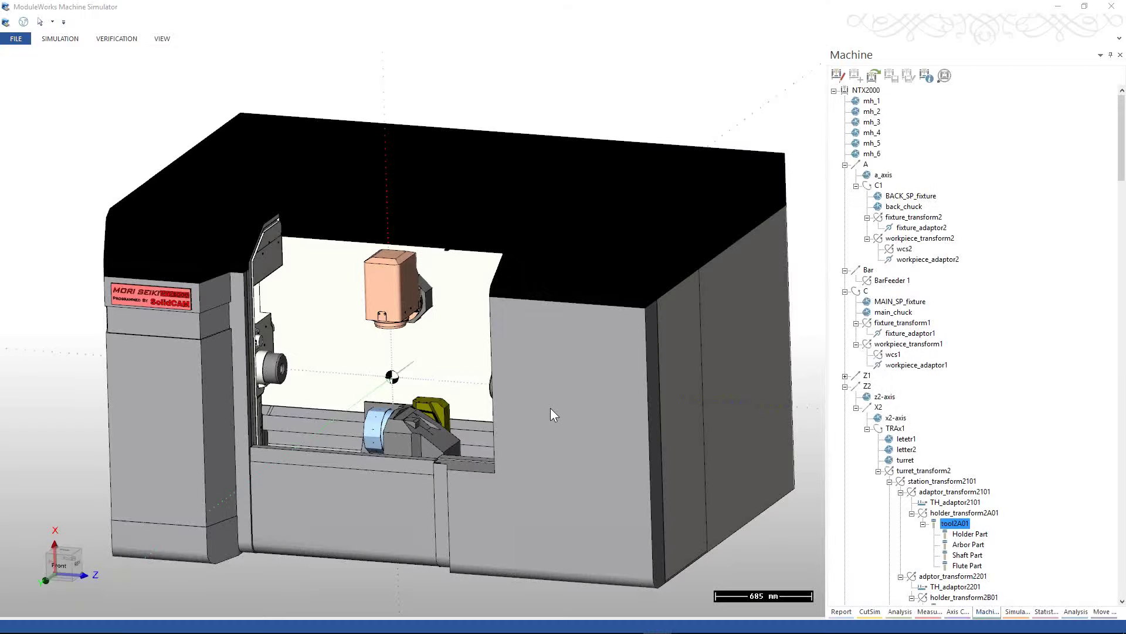
pyautogui.moveTo(501, 433)
pyautogui.mouseDown(button='middle')
pyautogui.moveTo(514, 435)
pyautogui.moveTo(509, 449)
pyautogui.mouseUp(button='middle')
pyautogui.scroll(3, 419, 438)
pyautogui.moveTo(383, 438); pyautogui.dragTo(405, 444, button='middle')
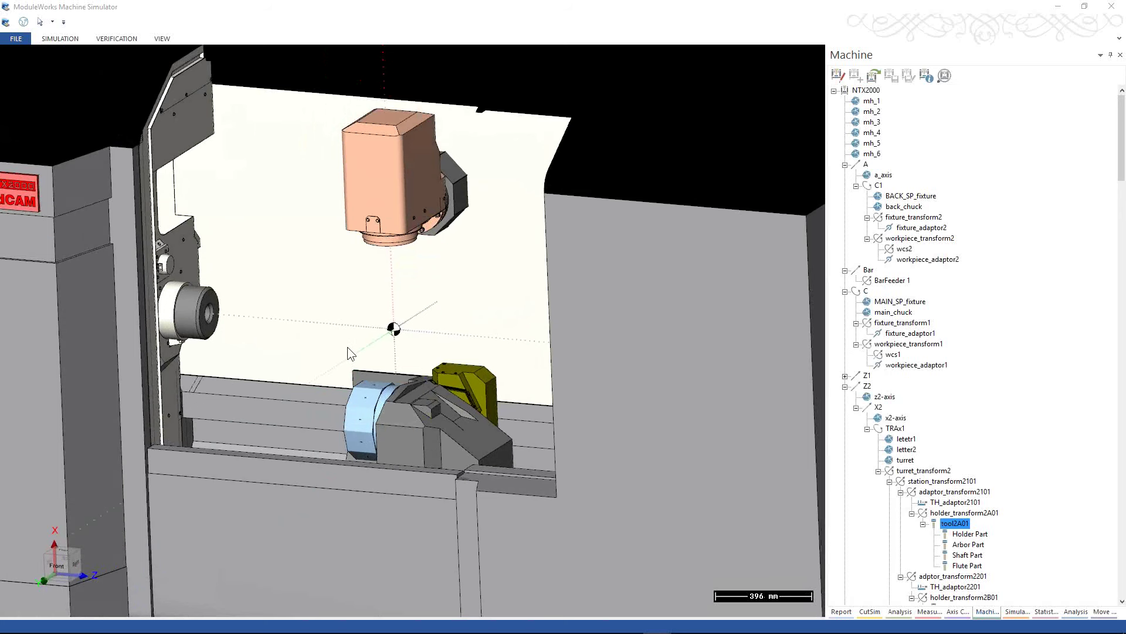
pyautogui.scroll(4, 351, 404)
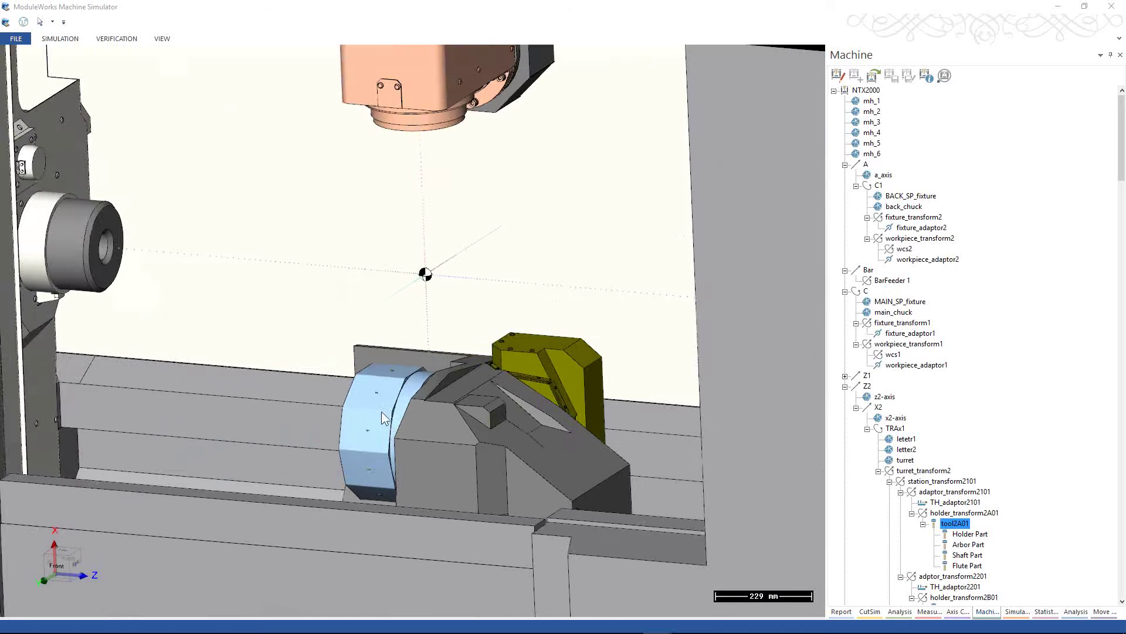
pyautogui.moveTo(348, 460); pyautogui.dragTo(464, 483)
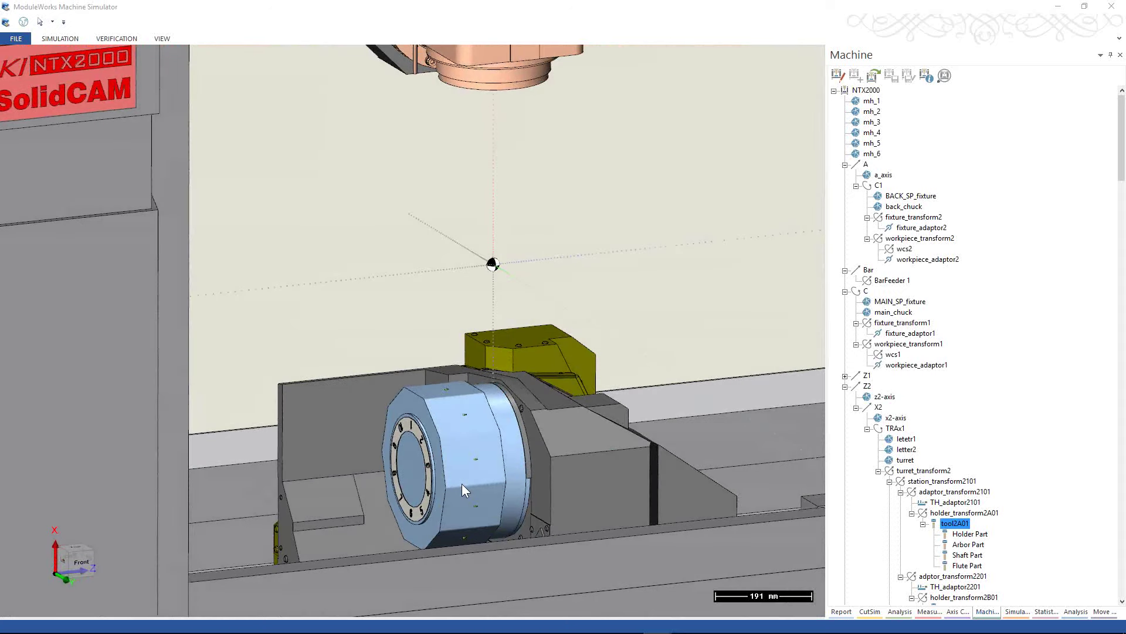
pyautogui.scroll(4, 462, 484)
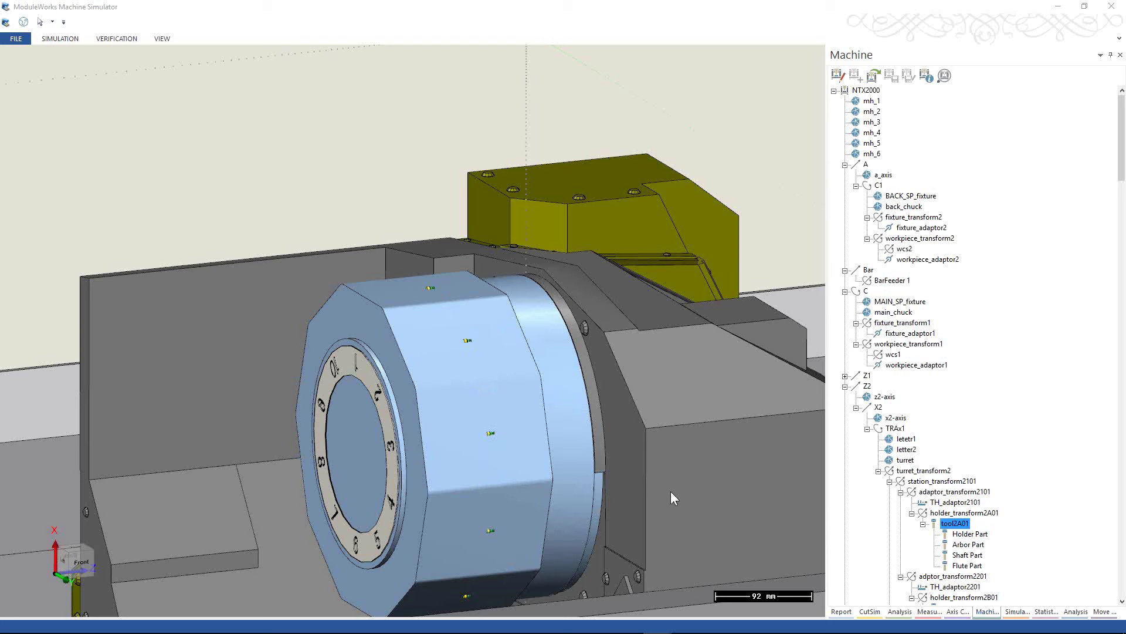
pyautogui.click(957, 523)
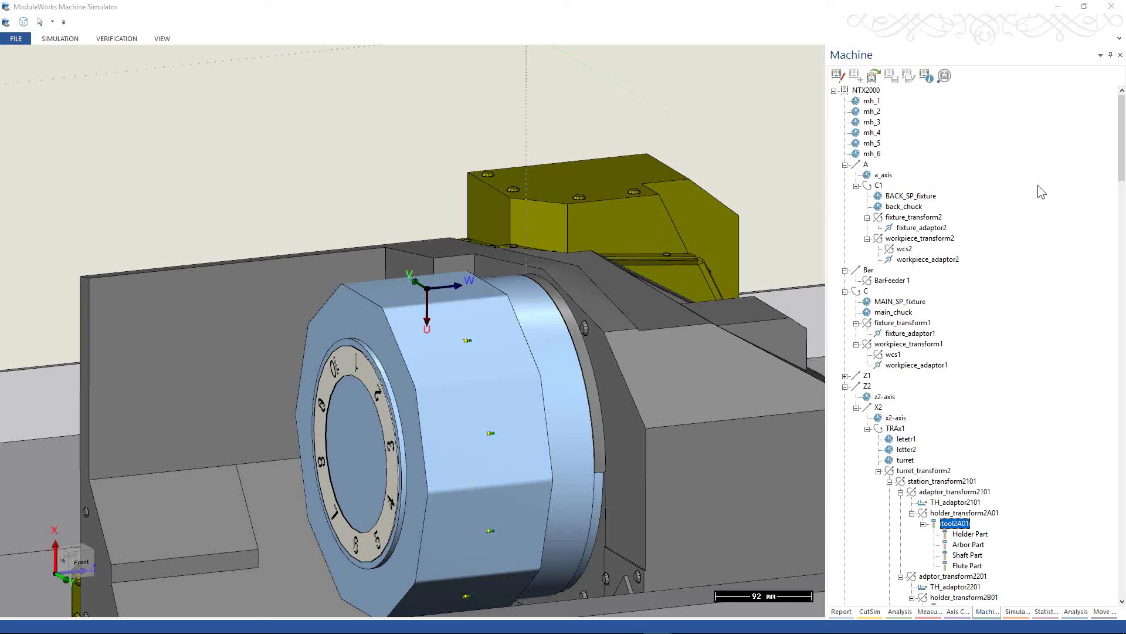
# Return to the Milling Face assembly in SOLIDWORKS and orient the view squarely onto the holder's long side
pyautogui.moveTo(227, 621)
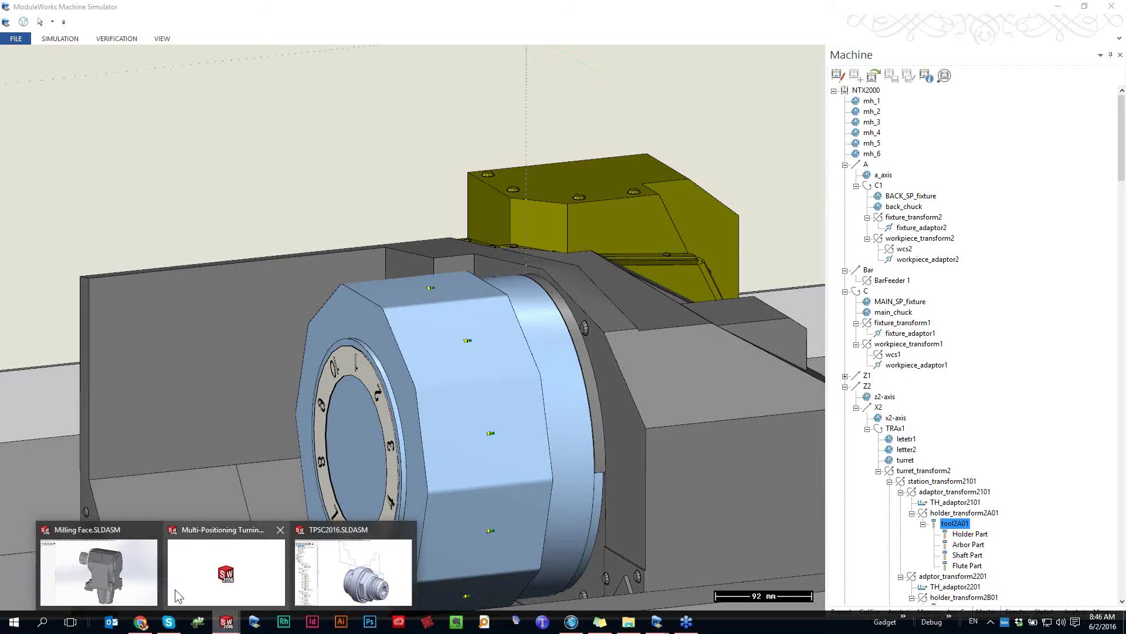
pyautogui.click(111, 565)
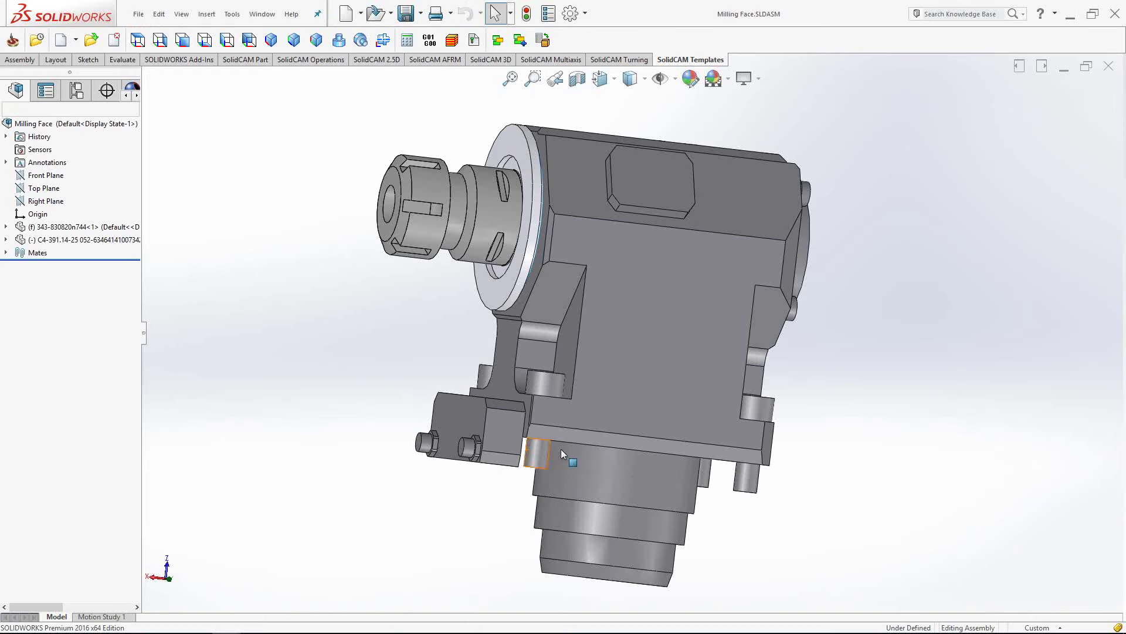
pyautogui.moveTo(561, 449); pyautogui.dragTo(867, 408, button='middle')
pyautogui.press('space')
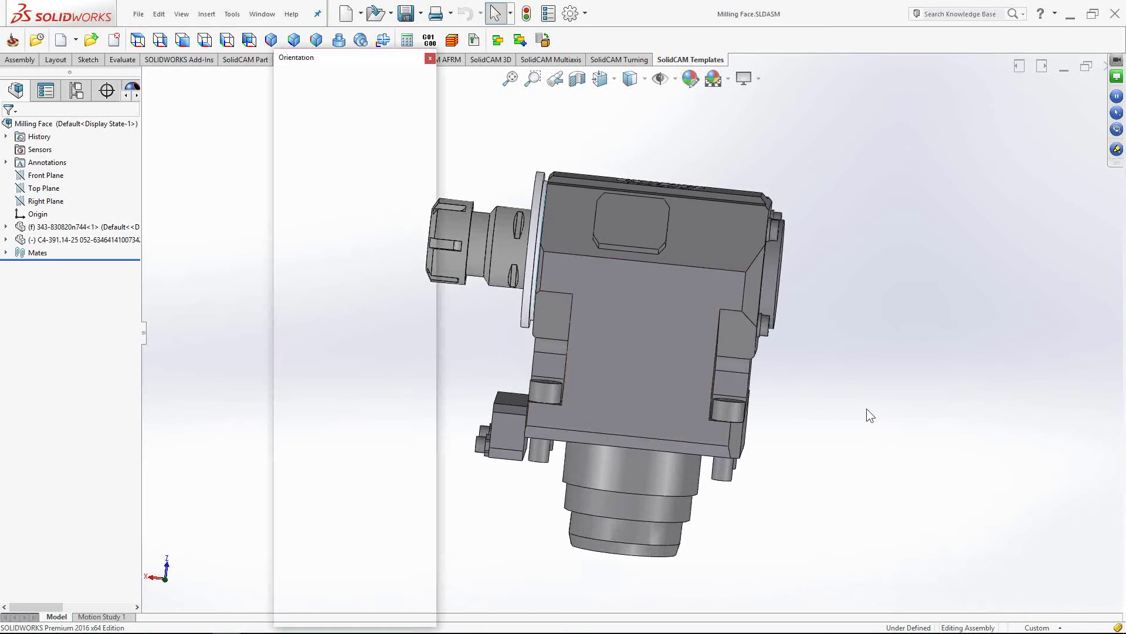
pyautogui.click(586, 438)
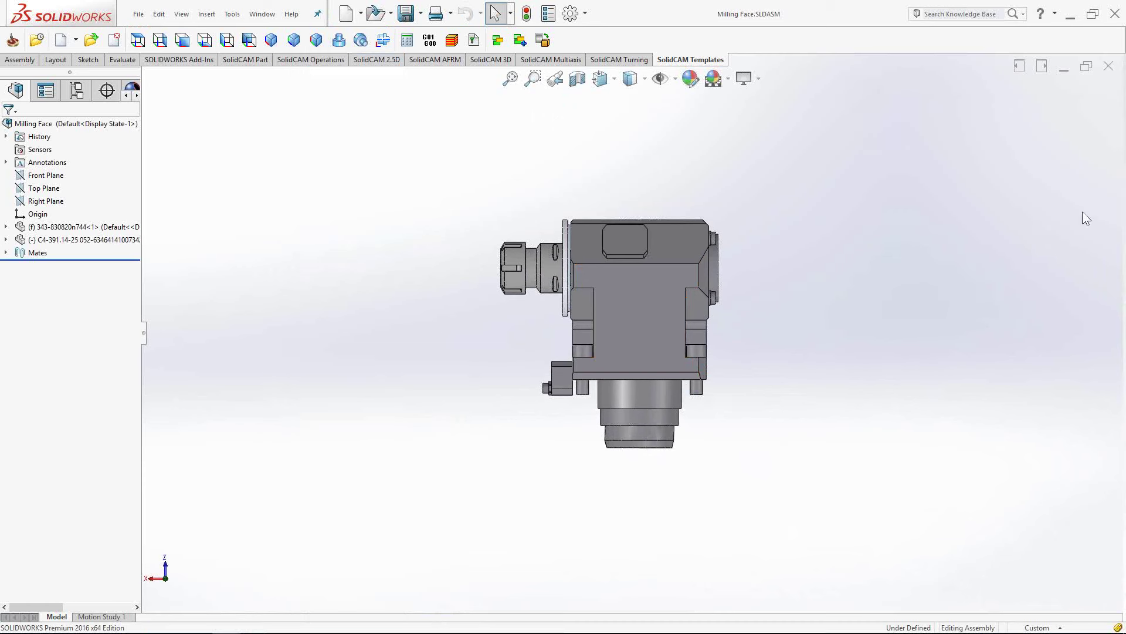
pyautogui.scroll(-4, 644, 401)
pyautogui.keyDown('ctrl'); pyautogui.moveTo(765, 392); pyautogui.dragTo(704, 462, button='middle'); pyautogui.keyUp('ctrl')
pyautogui.press('Escape')
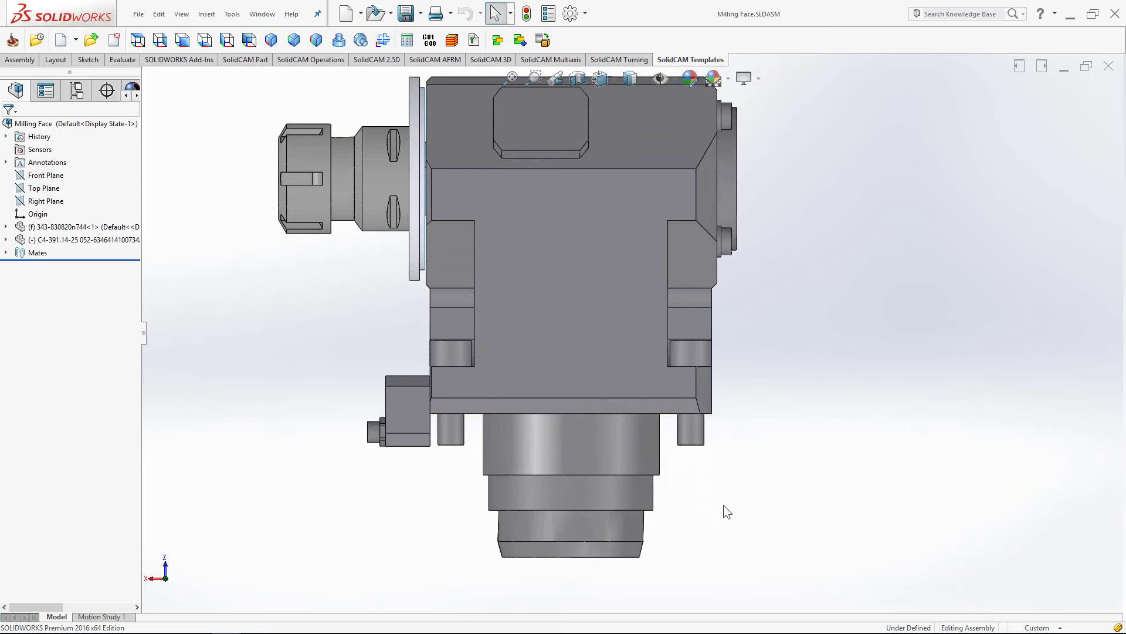
# Check the holder's underside mounting face and the circular edge where the shank meets it by selecting each
pyautogui.moveTo(724, 511); pyautogui.dragTo(722, 470, button='middle')
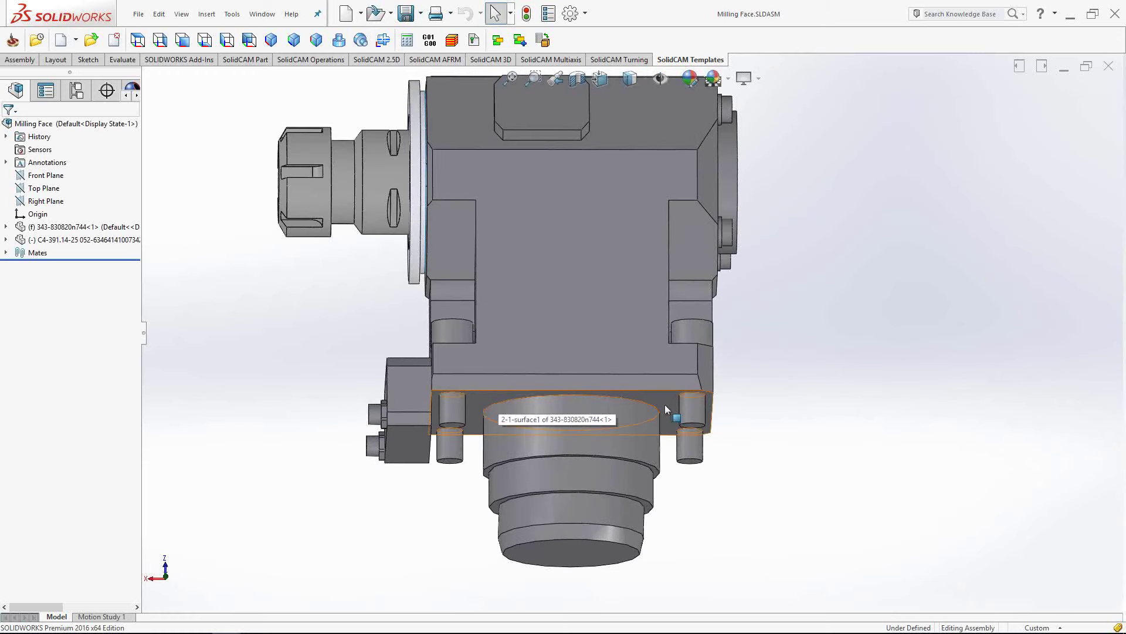
pyautogui.click(665, 405)
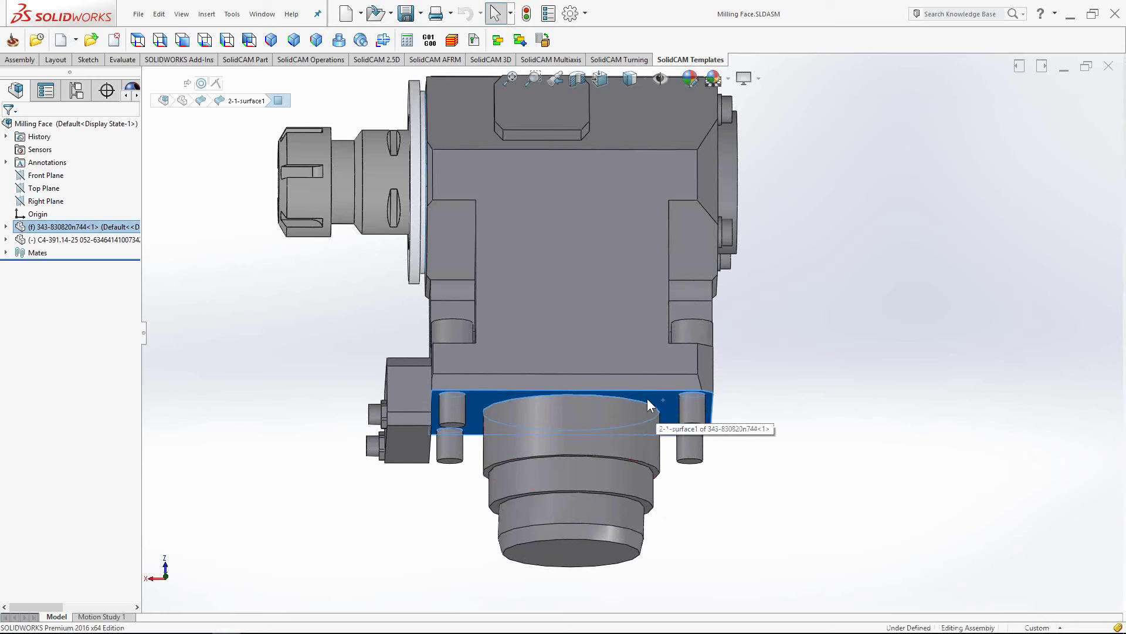
pyautogui.click(843, 419)
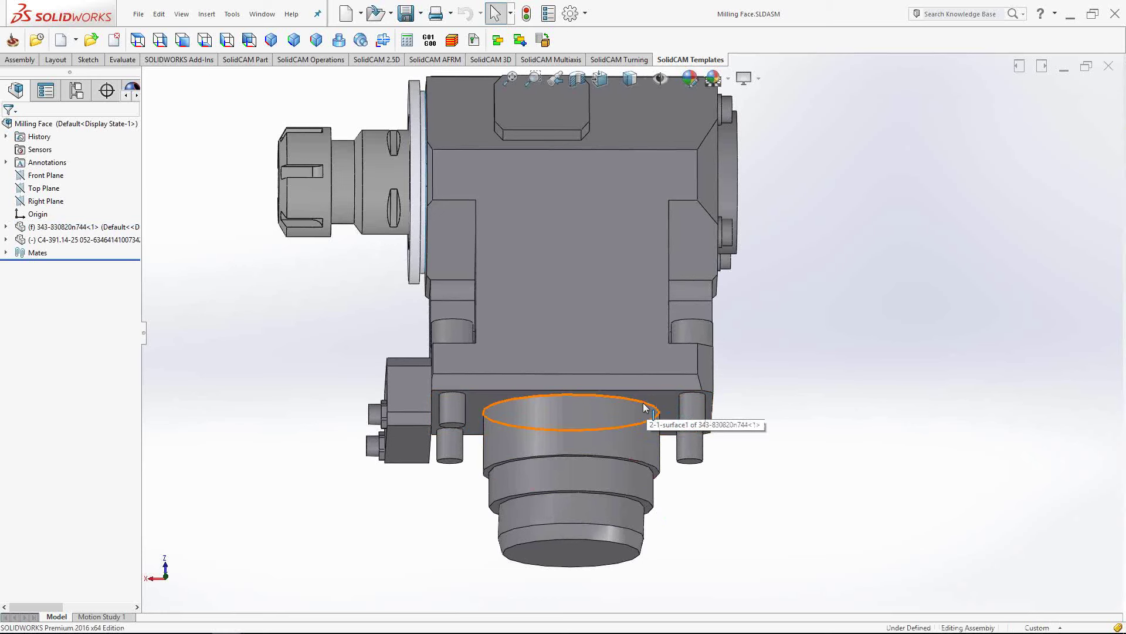
pyautogui.click(576, 414)
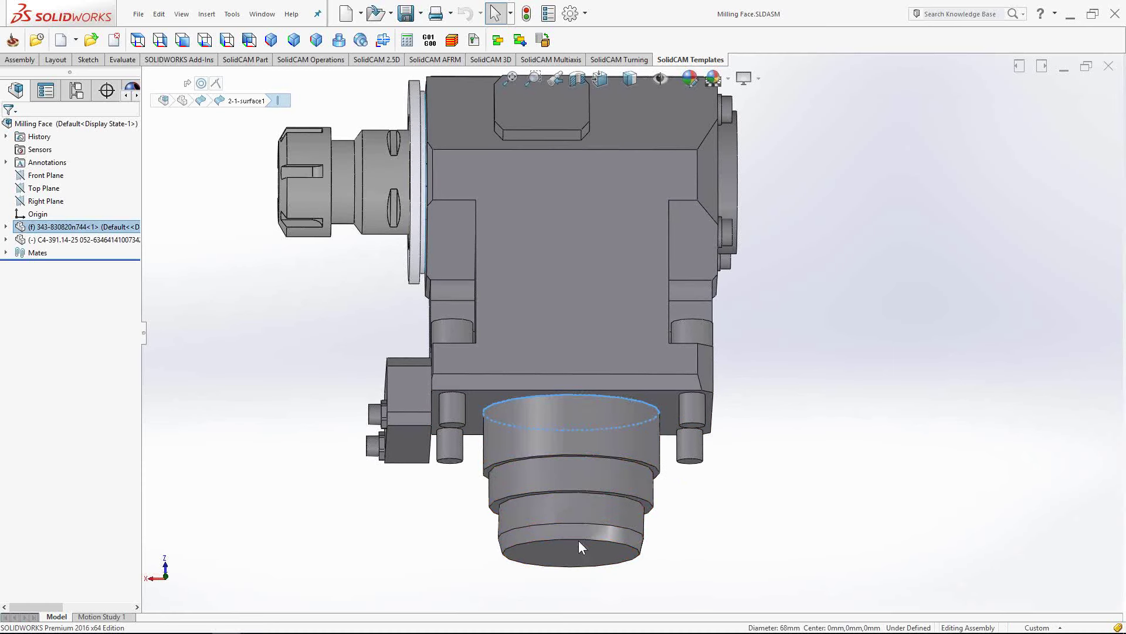
pyautogui.moveTo(737, 397); pyautogui.dragTo(744, 409, button='middle')
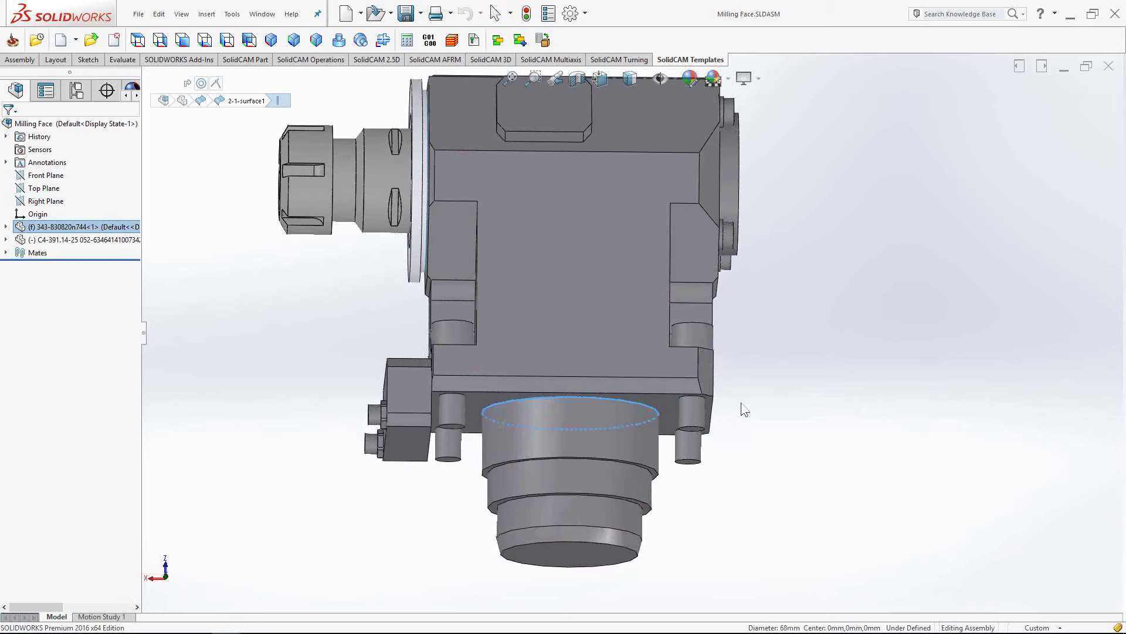
pyautogui.click(232, 15)
pyautogui.moveTo(208, 16)
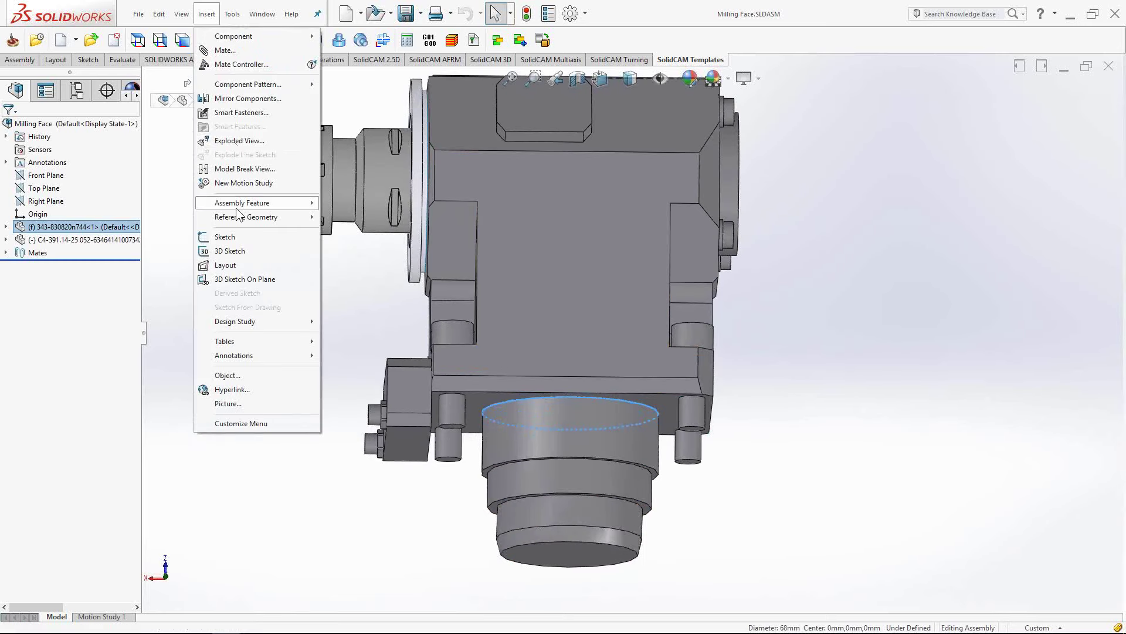
pyautogui.click(334, 527)
# Create an Arc Center reference point from the circular edge where the shank meets the mounting face
pyautogui.click(206, 14)
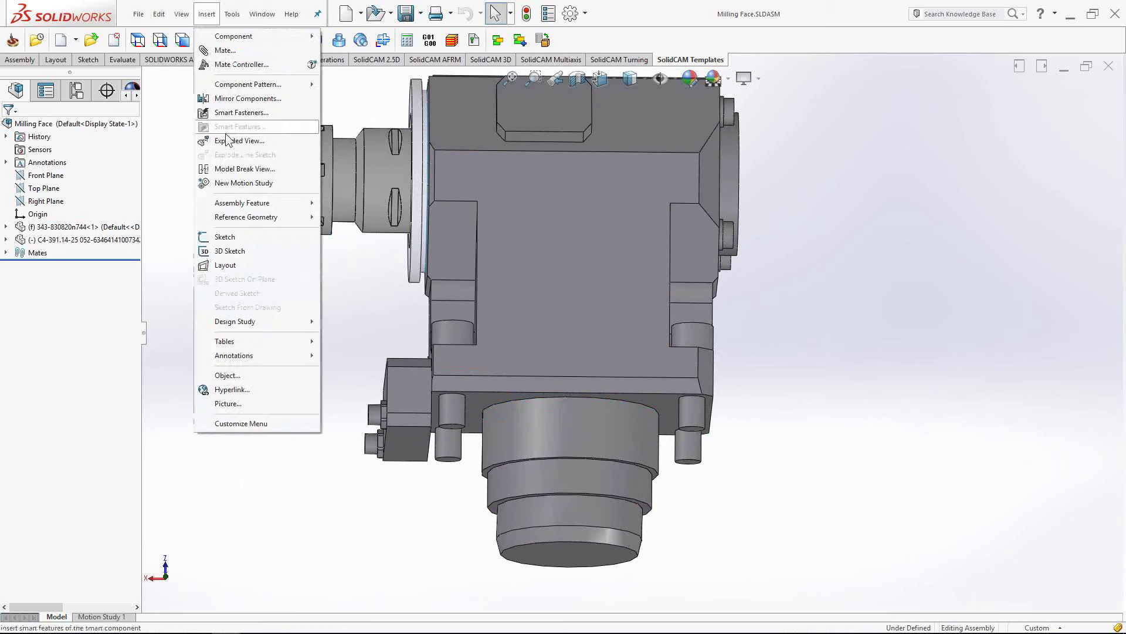
pyautogui.moveTo(259, 217)
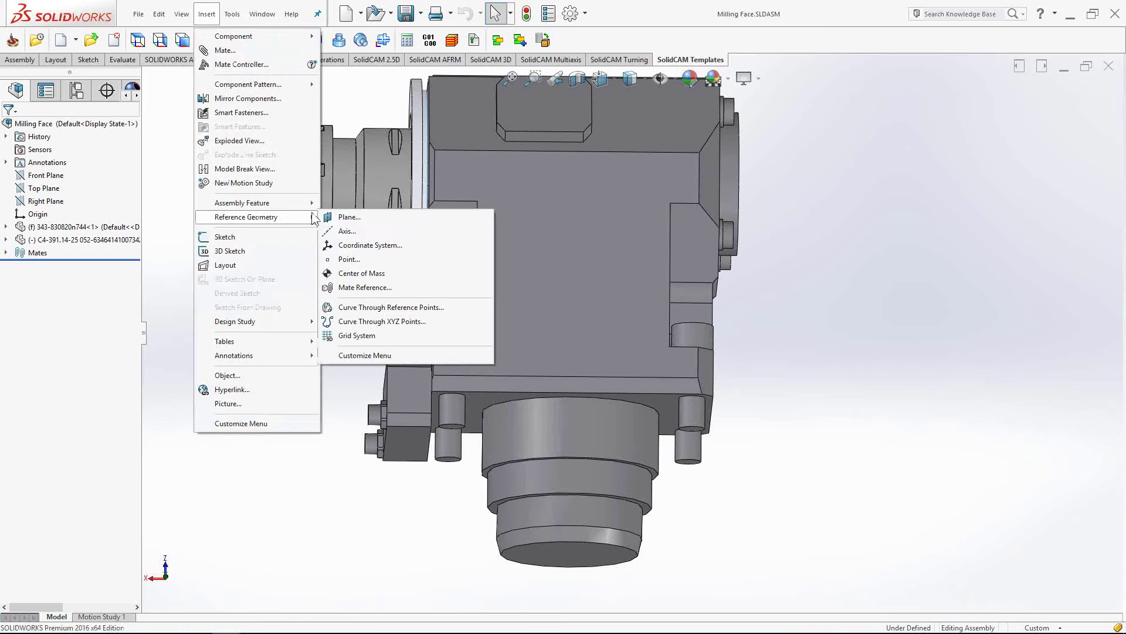
pyautogui.click(351, 259)
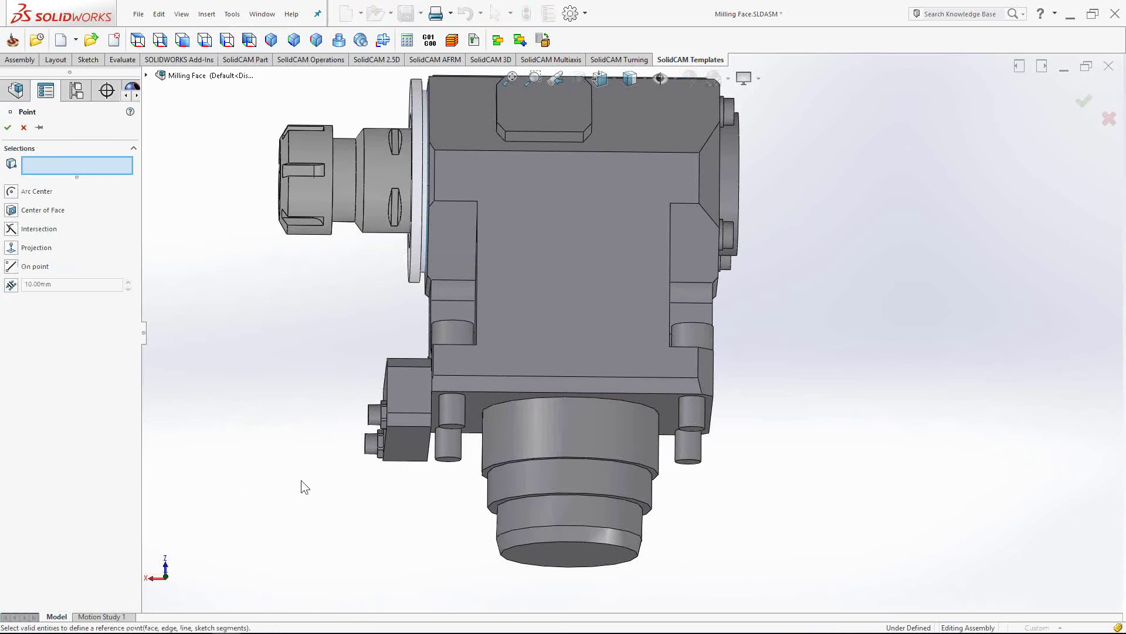
pyautogui.click(11, 190)
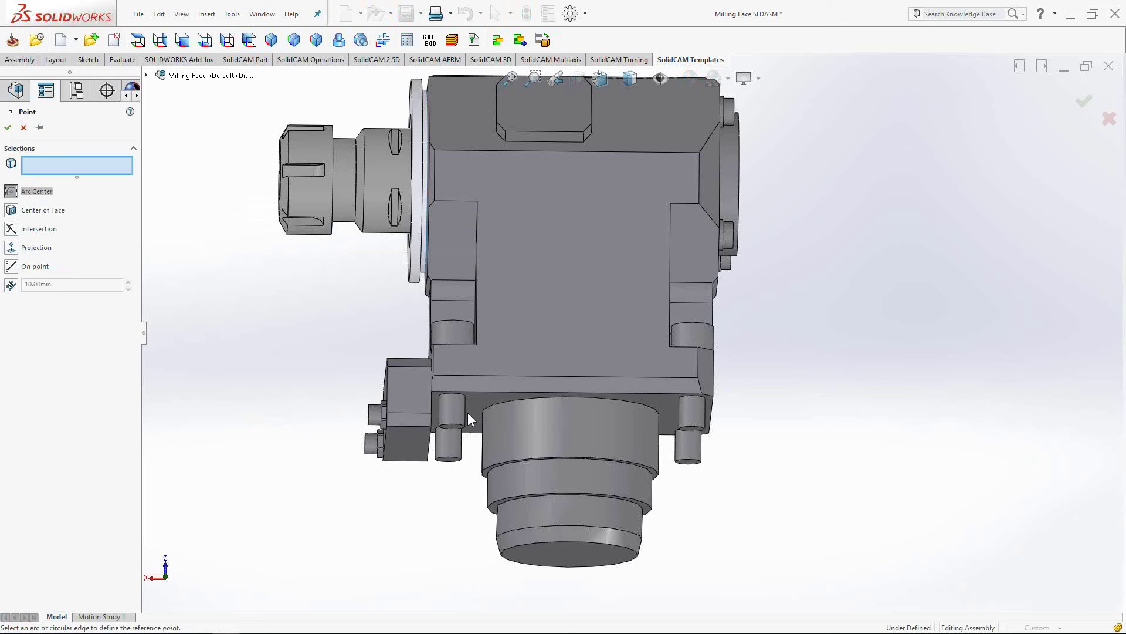
pyautogui.click(635, 403)
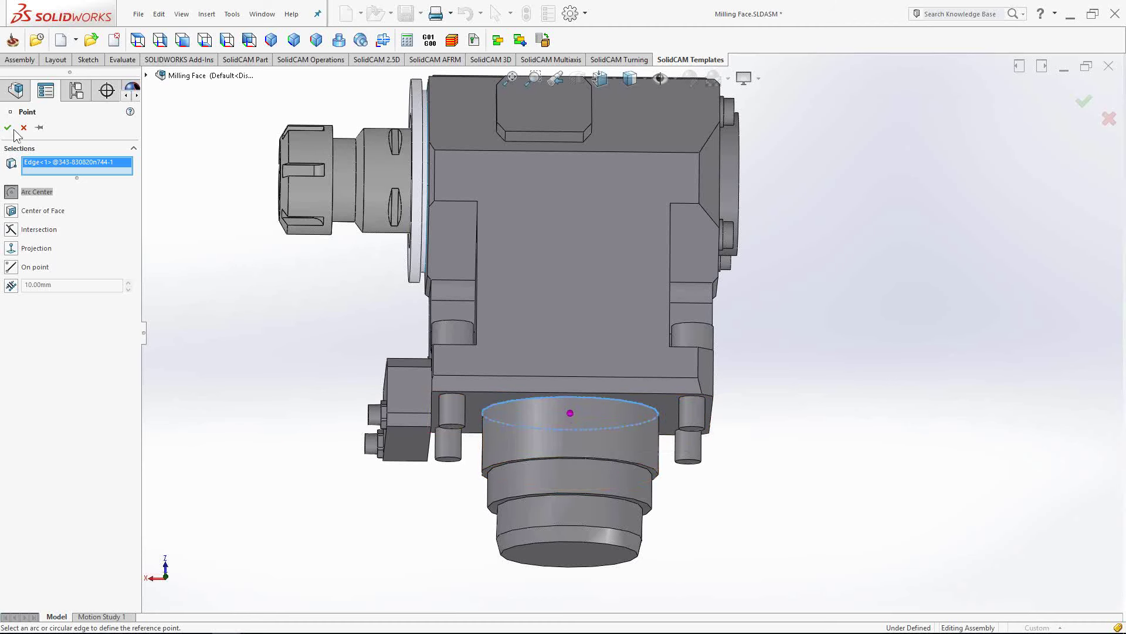
pyautogui.rightClick(188, 385)
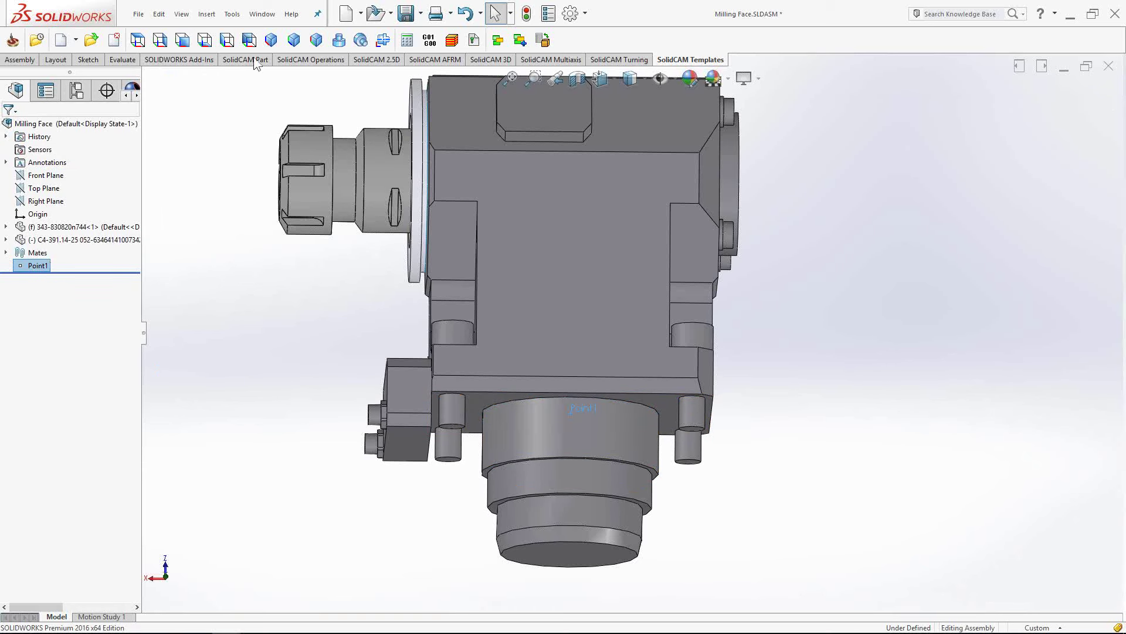
# Start a new coordinate system with its origin at the reference point where the shank meets the mounting face
pyautogui.click(206, 14)
pyautogui.moveTo(253, 217)
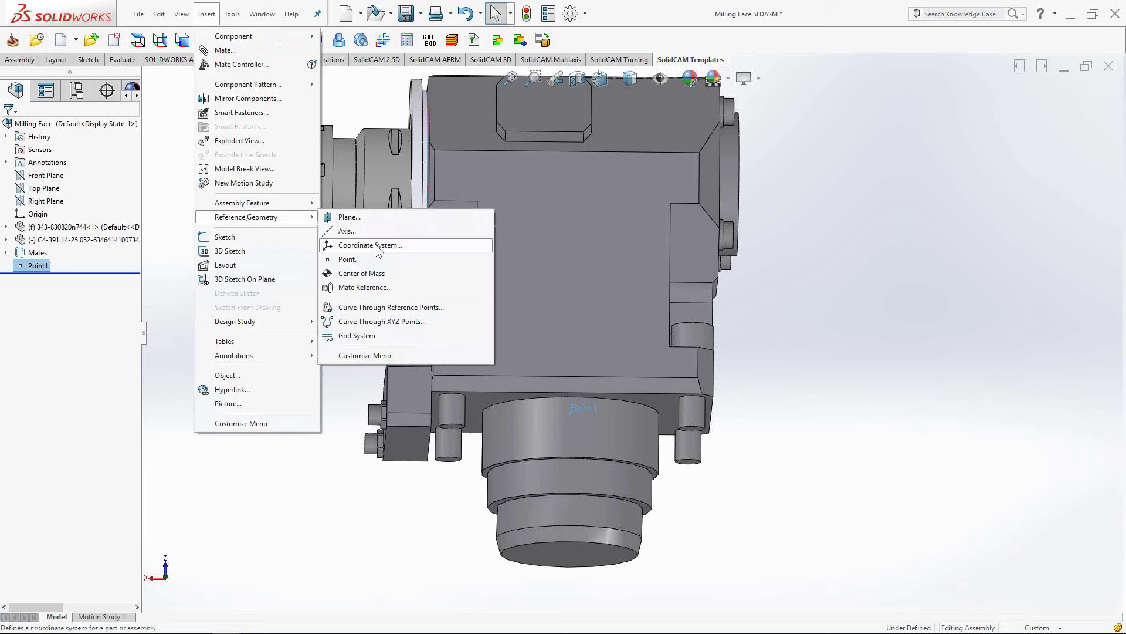
pyautogui.click(379, 245)
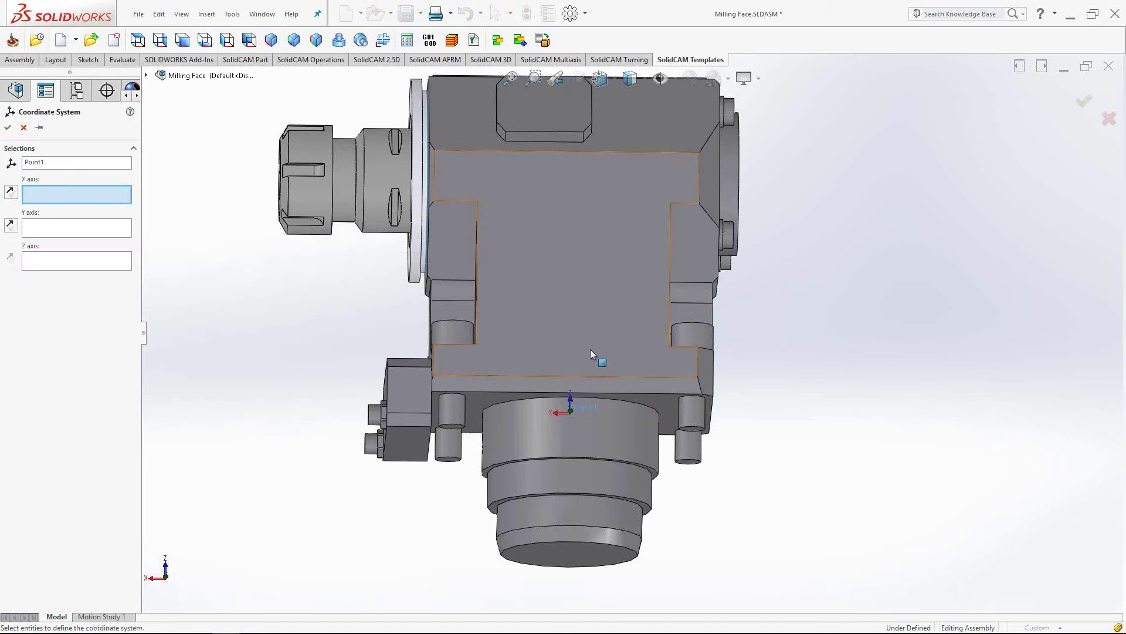
pyautogui.moveTo(591, 350); pyautogui.dragTo(524, 414, button='middle')
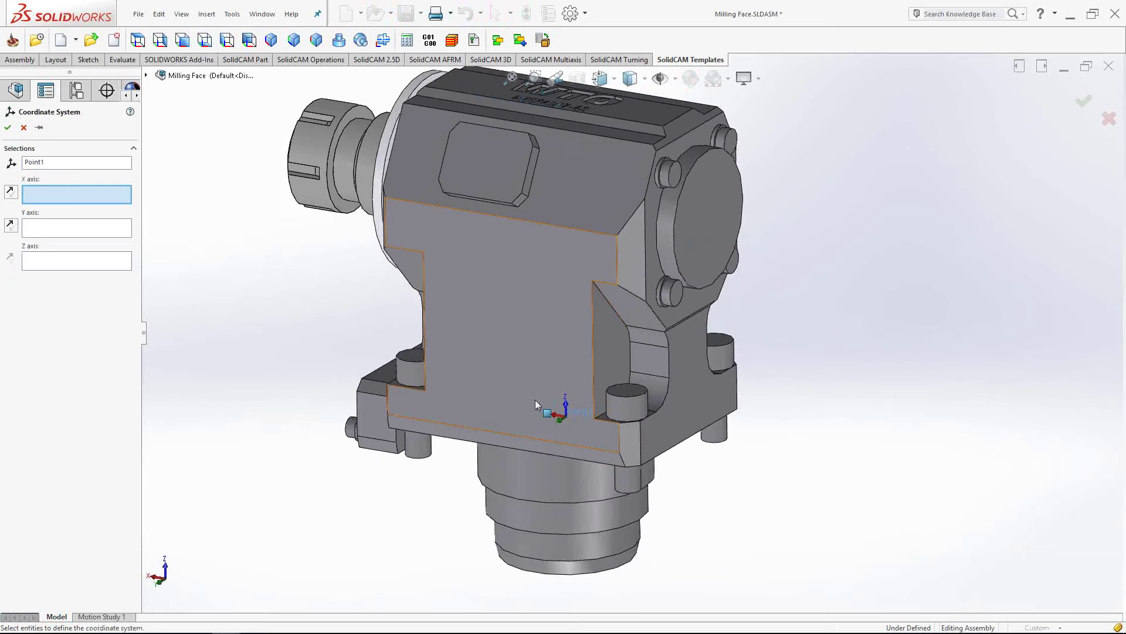
# Switch to the ModuleWorks Machine Simulator and select tool2A01 to check its mounting axis directions
pyautogui.moveTo(659, 620)
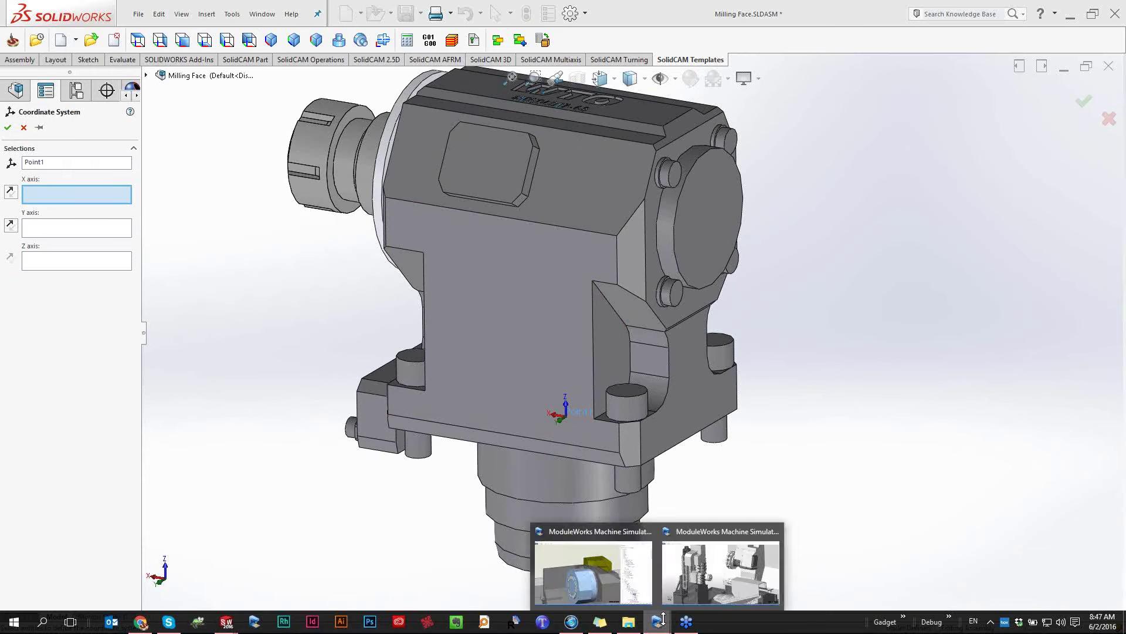
pyautogui.click(593, 572)
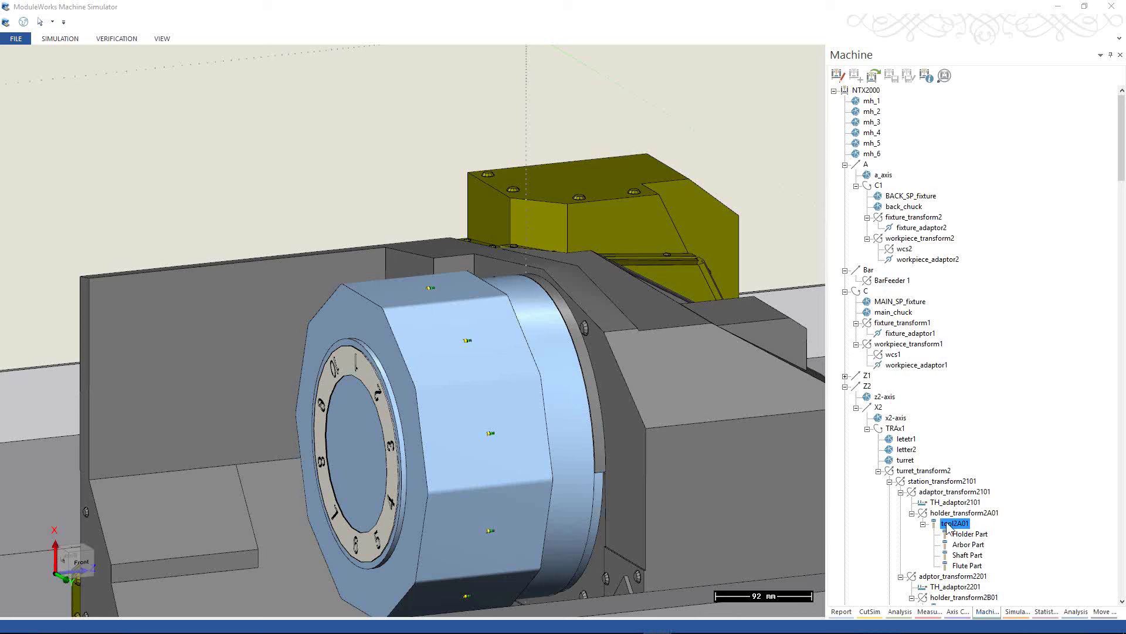
pyautogui.click(954, 523)
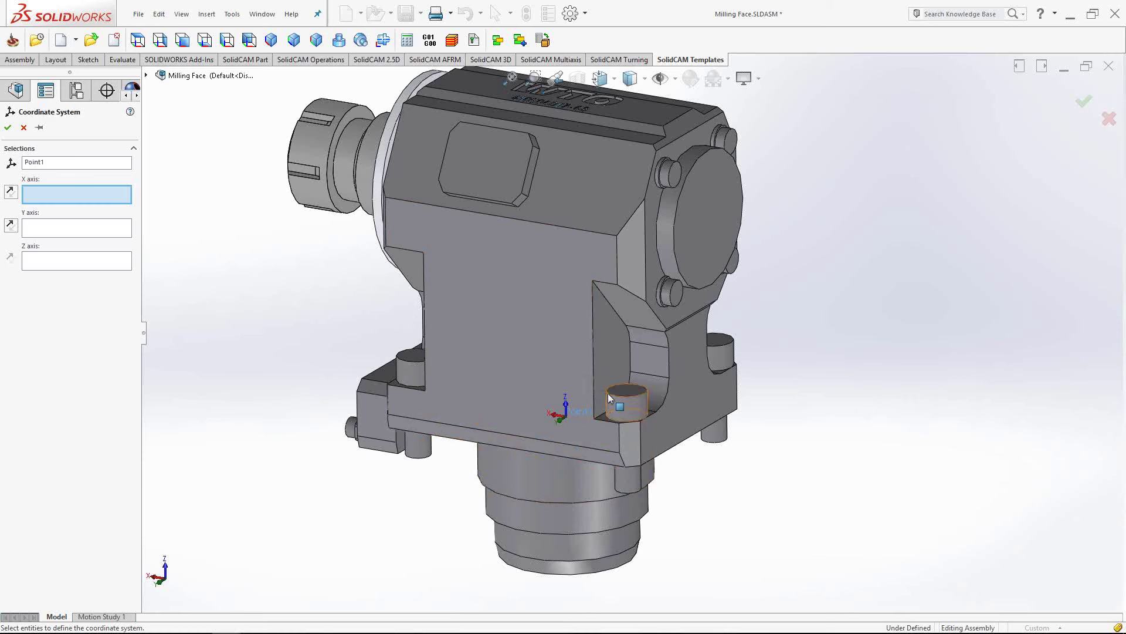
# Back in SOLIDWORKS, align the coordinate system's X axis with the holder's vertical edge and Y with the base's short edge, both reversed, and accept
pyautogui.click(594, 333)
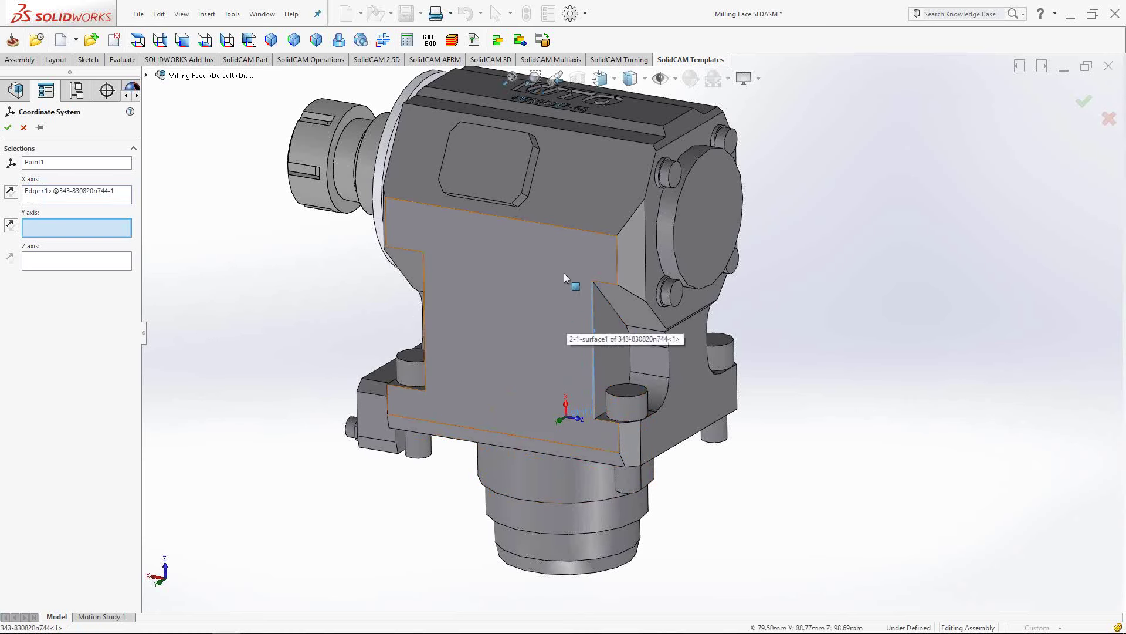
pyautogui.click(10, 192)
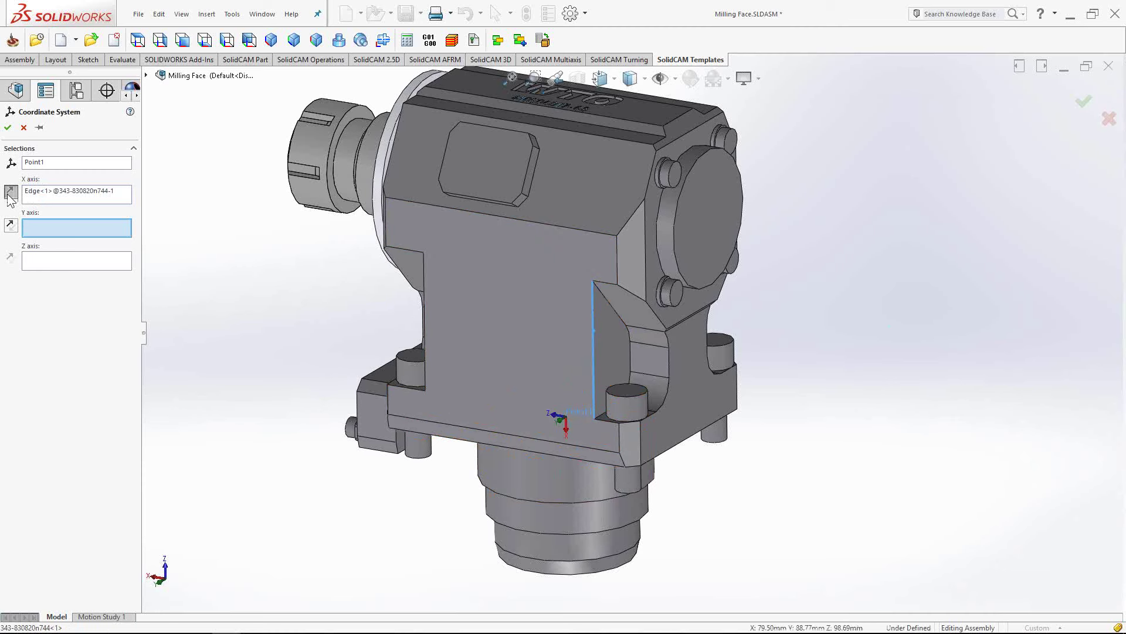
pyautogui.click(676, 455)
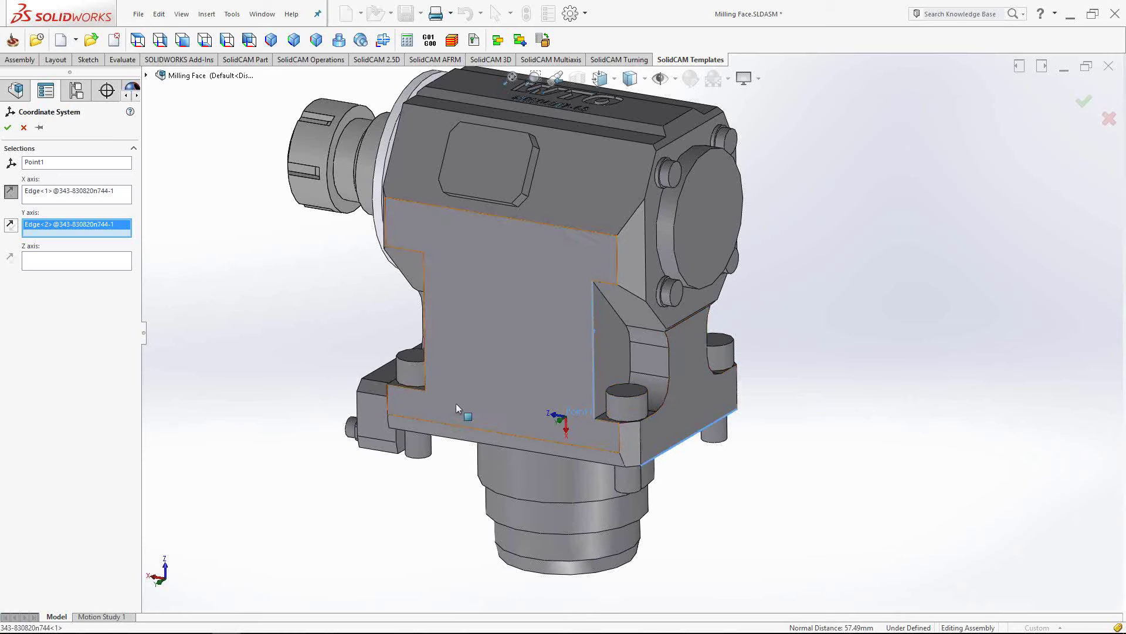
pyautogui.click(11, 227)
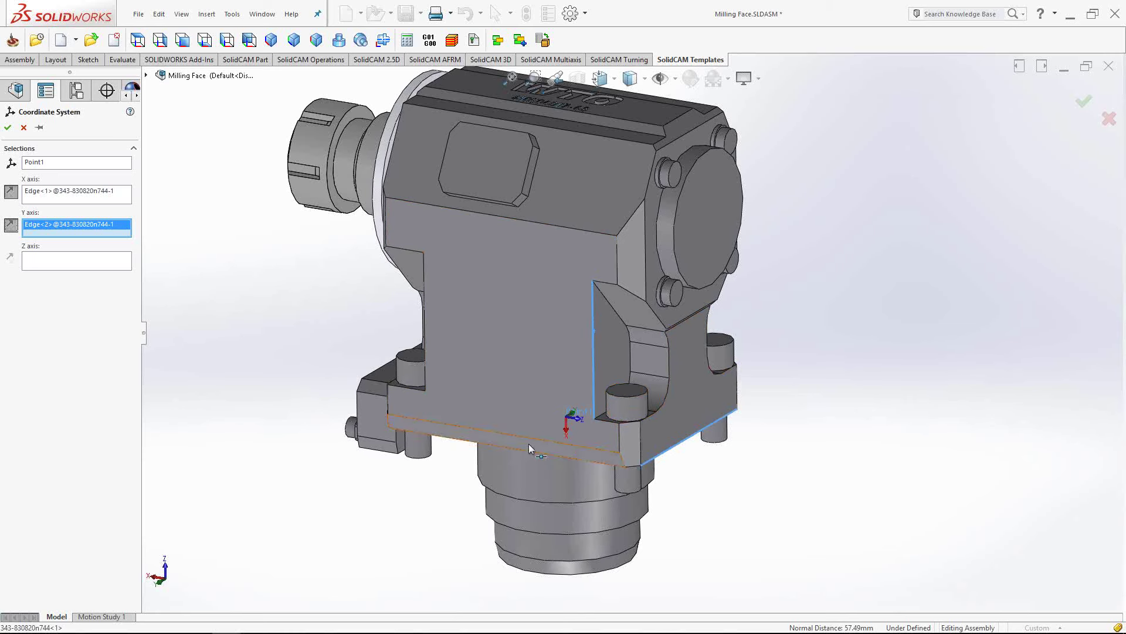
pyautogui.moveTo(600, 413); pyautogui.dragTo(636, 418, button='middle')
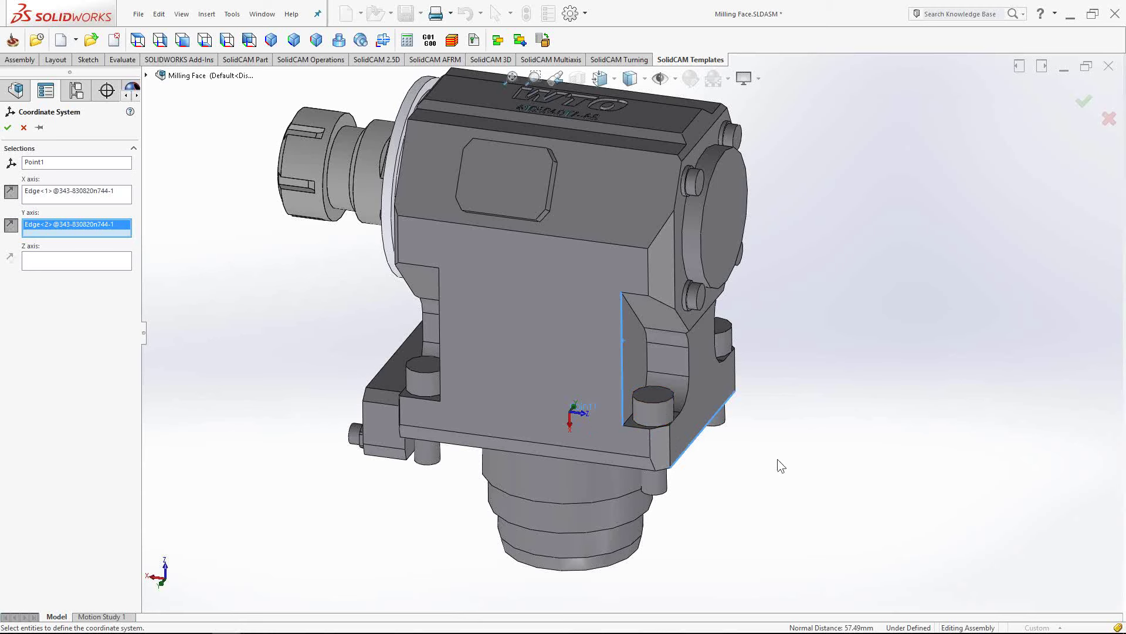
pyautogui.moveTo(651, 458); pyautogui.dragTo(652, 458, button='middle')
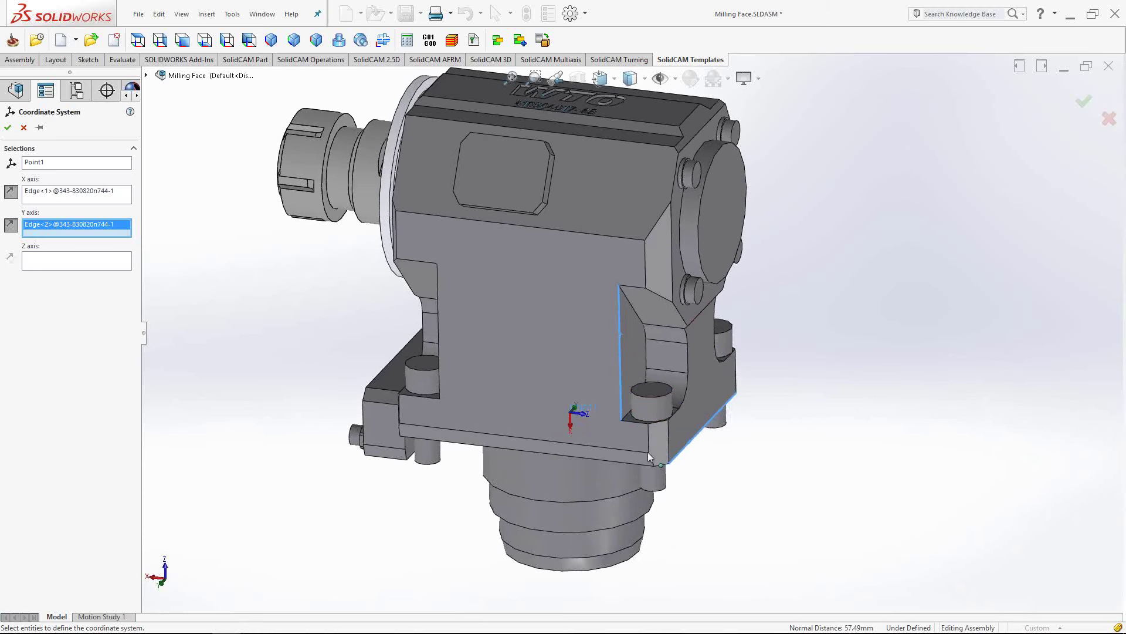
pyautogui.click(9, 128)
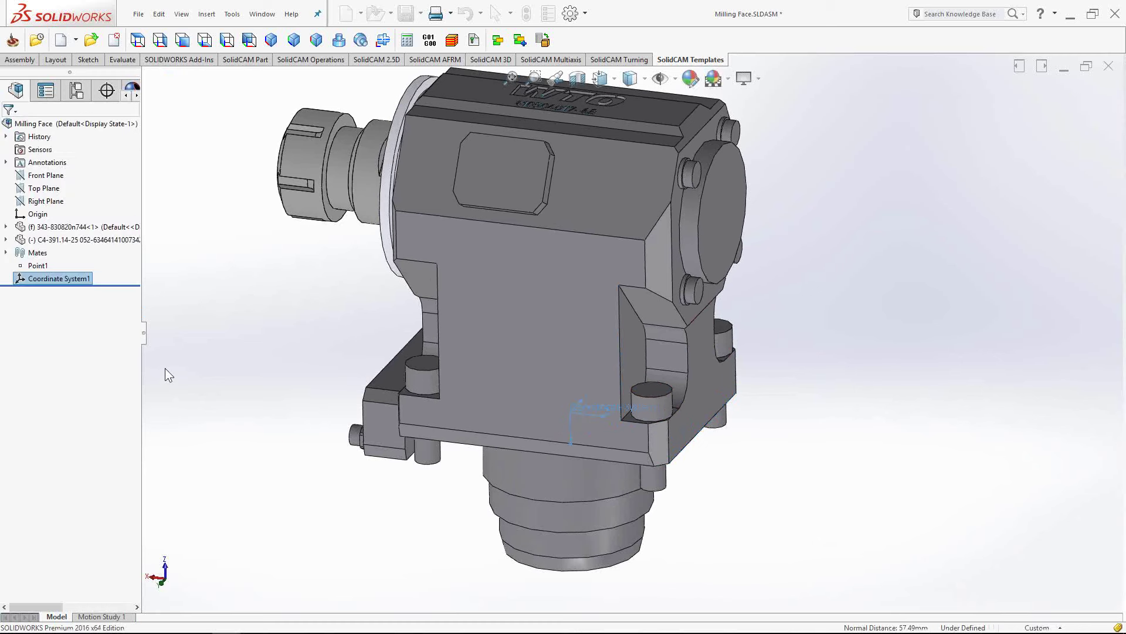
# Rename the new coordinate system as Holder Mounting Point
pyautogui.click(68, 279)
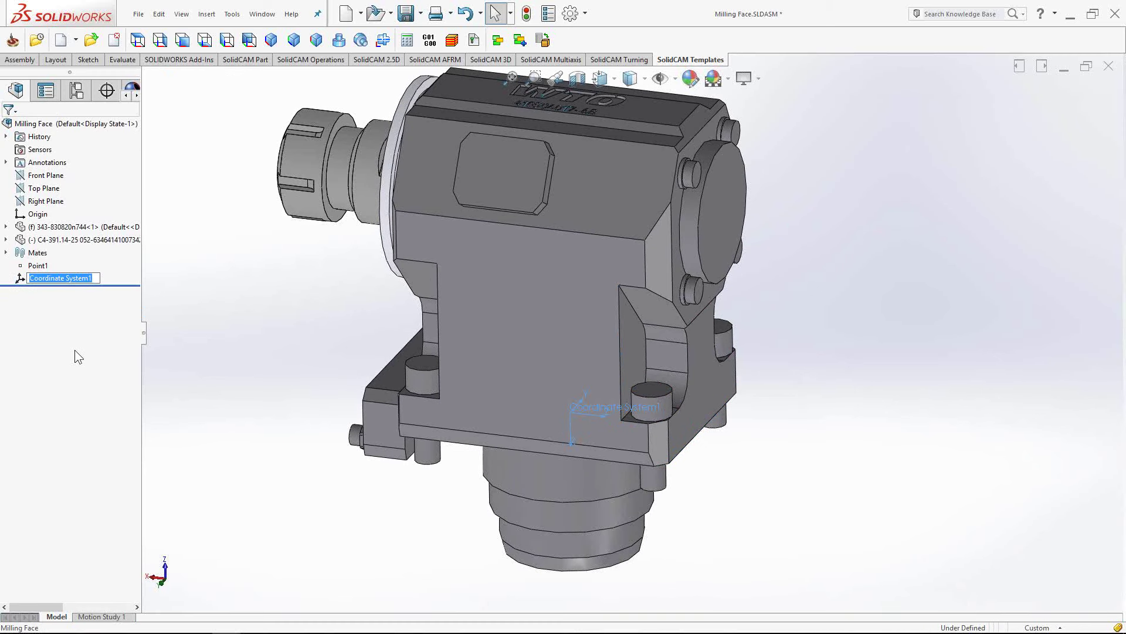
pyautogui.write('Holder Mounting Point')
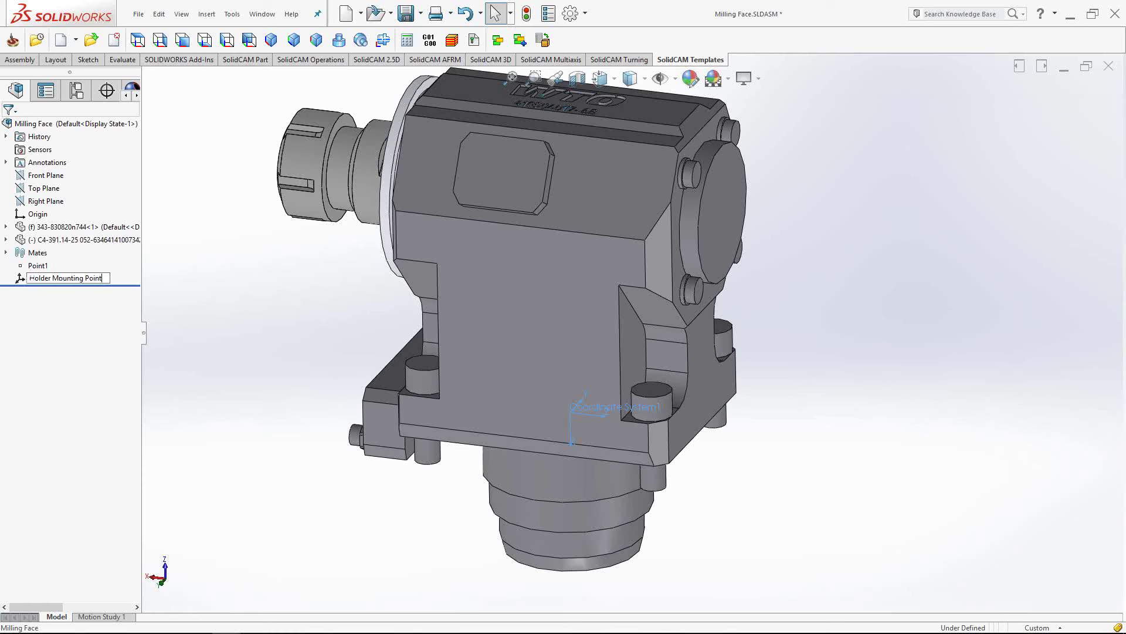
pyautogui.press('Return')
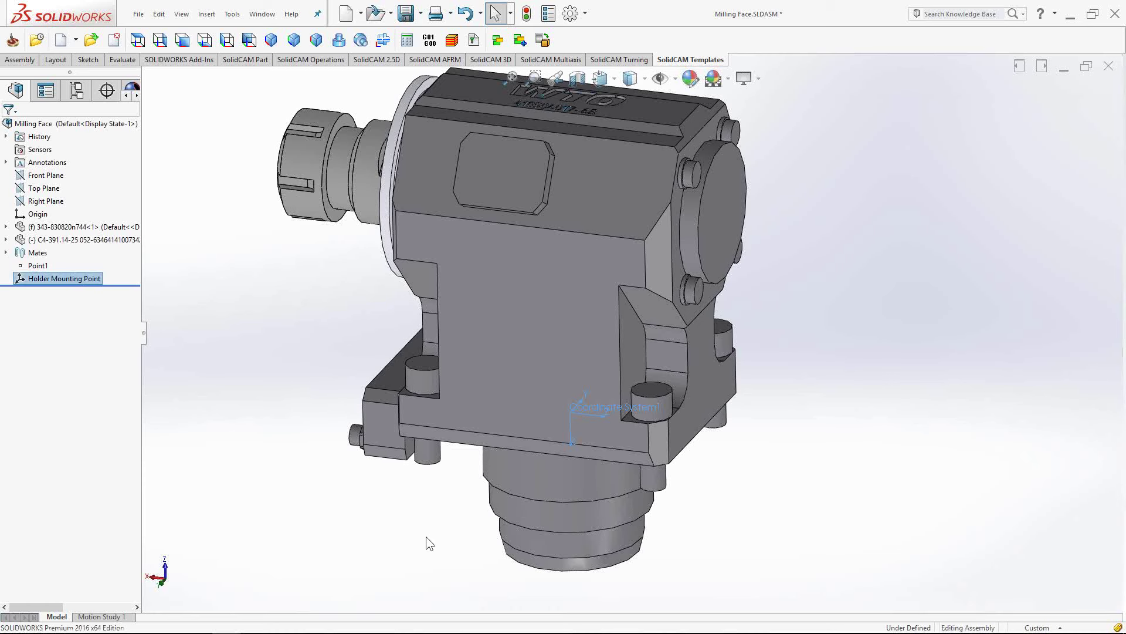
# Show coordinate systems in the graphics area without the reference points and save the Milling Face assembly
pyautogui.click(661, 78)
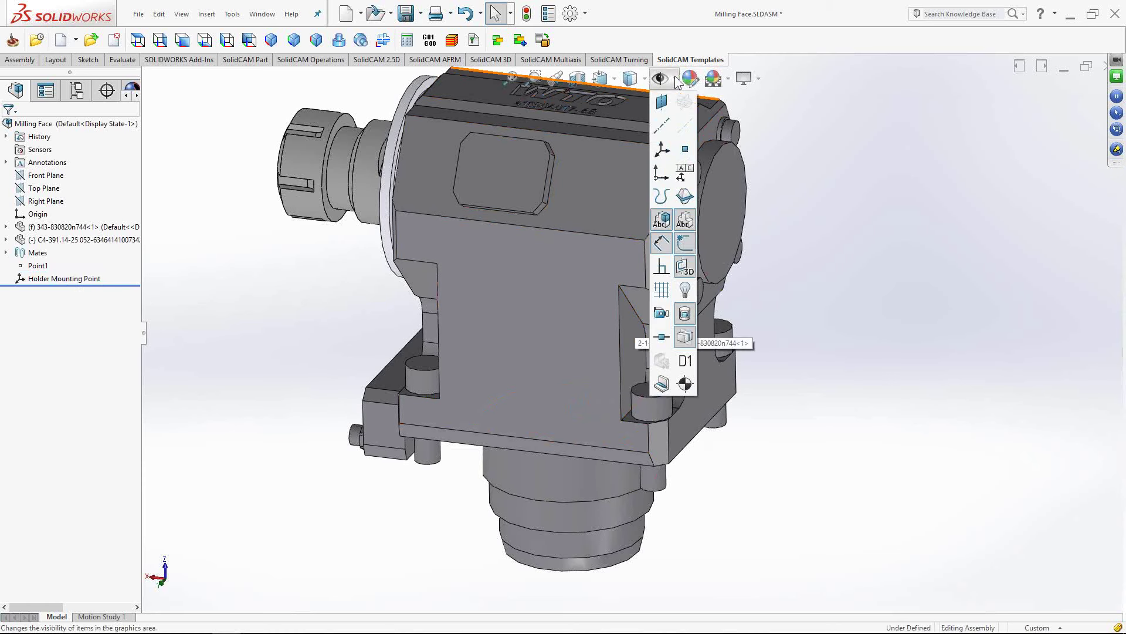
pyautogui.click(676, 149)
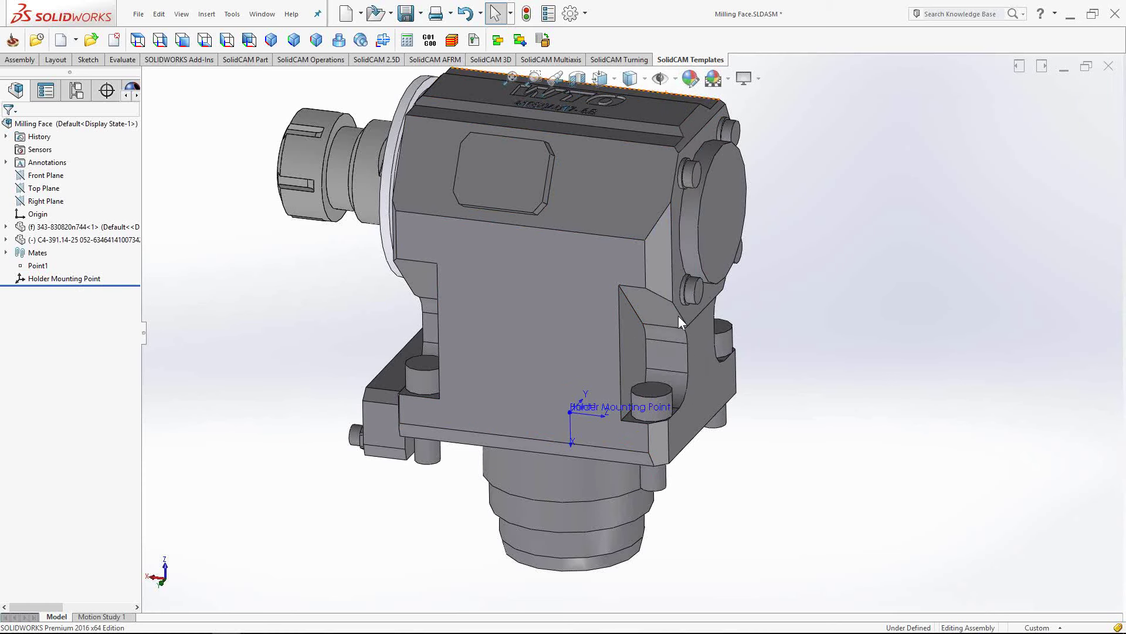
pyautogui.click(668, 82)
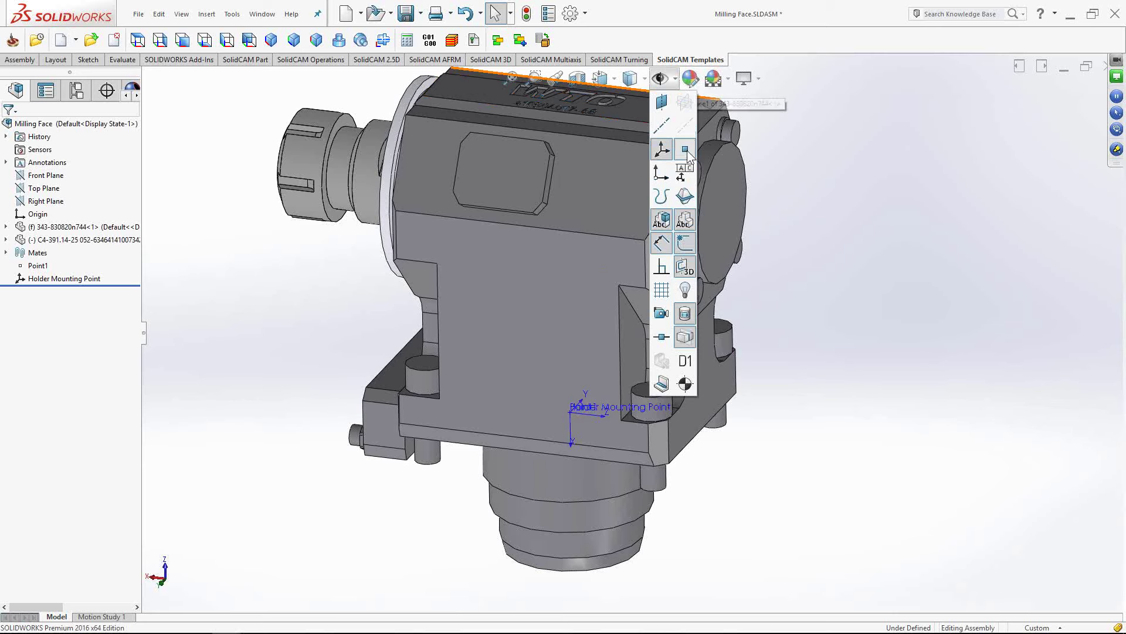
pyautogui.scroll(3, 751, 474)
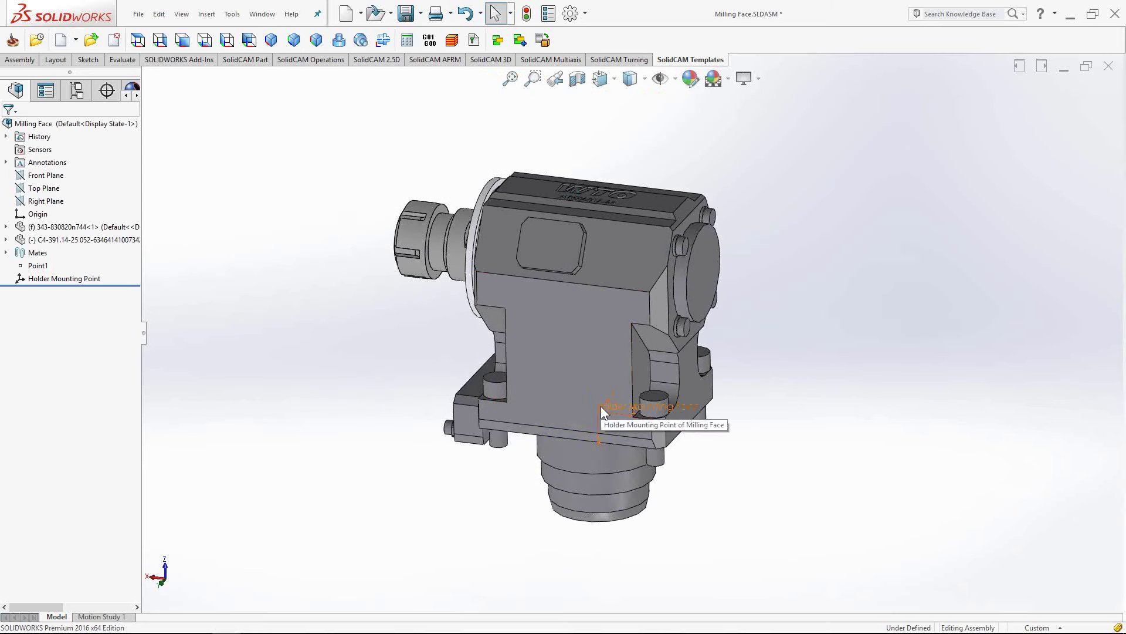
pyautogui.keyDown('ctrl'); pyautogui.moveTo(617, 393); pyautogui.dragTo(592, 406, button='middle'); pyautogui.keyUp('ctrl')
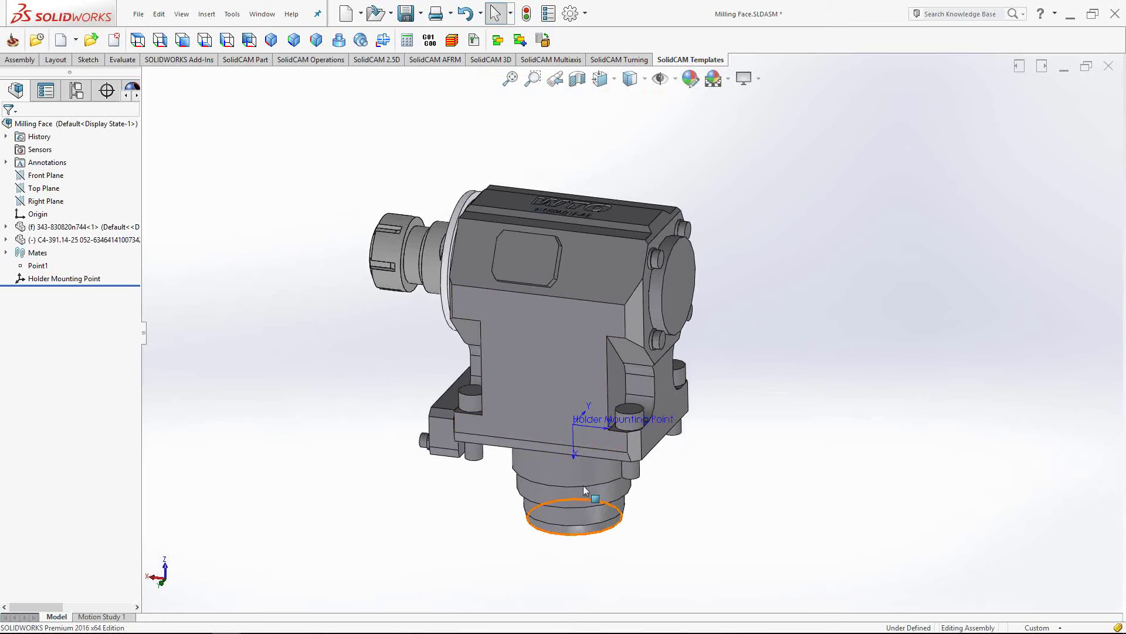
pyautogui.click(610, 430)
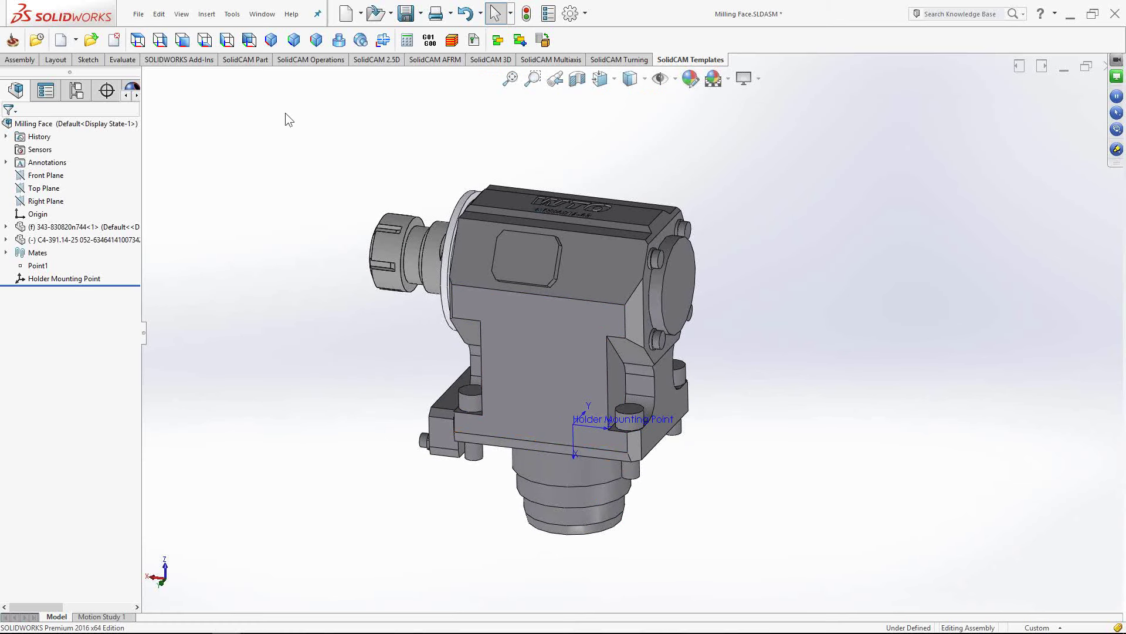
# Switch to the Multi-Positioning Turning Tool assembly and create an Arc Center reference point from the circular edge where the shank meets the mounting face
pyautogui.click(262, 13)
pyautogui.click(302, 153)
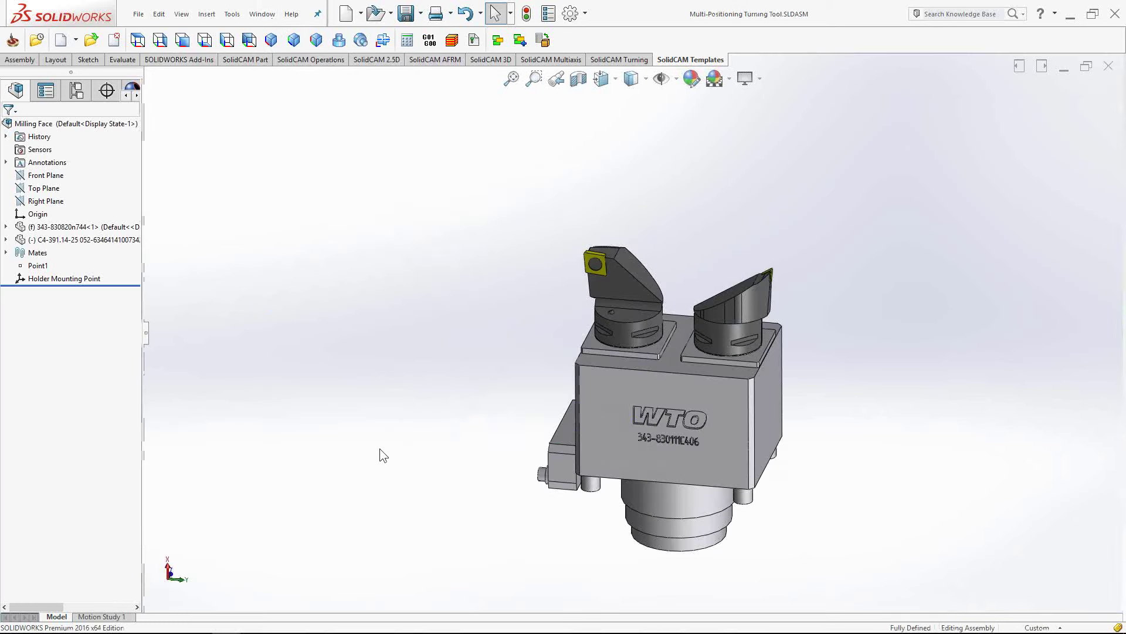
pyautogui.scroll(-2, 617, 433)
pyautogui.keyDown('ctrl'); pyautogui.moveTo(702, 459); pyautogui.dragTo(589, 378, button='middle'); pyautogui.keyUp('ctrl')
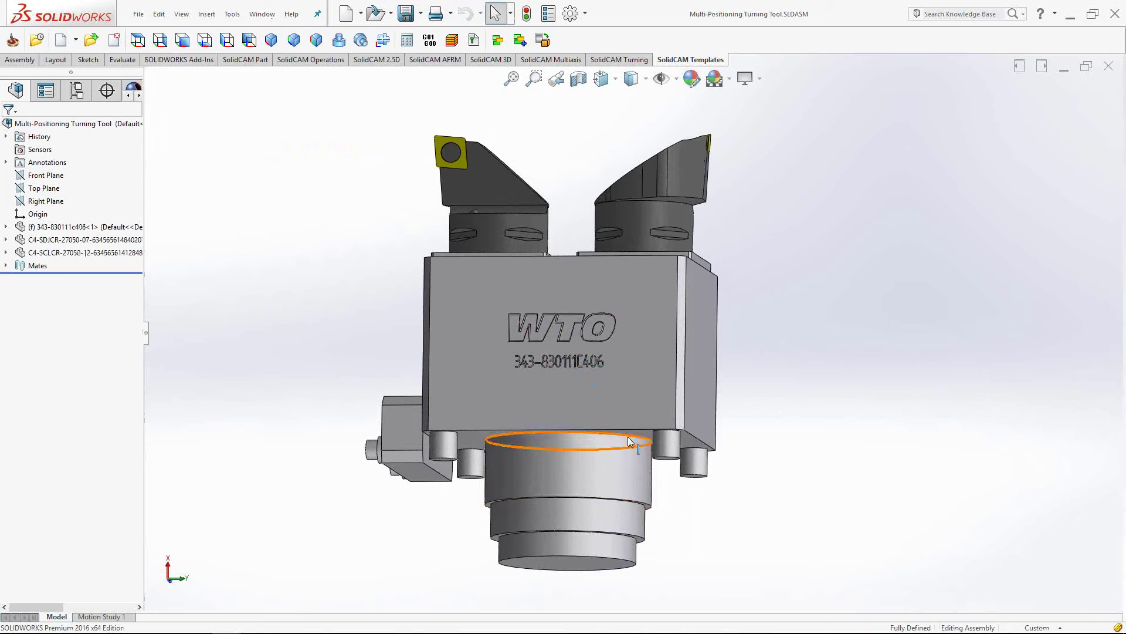
pyautogui.click(206, 14)
pyautogui.moveTo(298, 216)
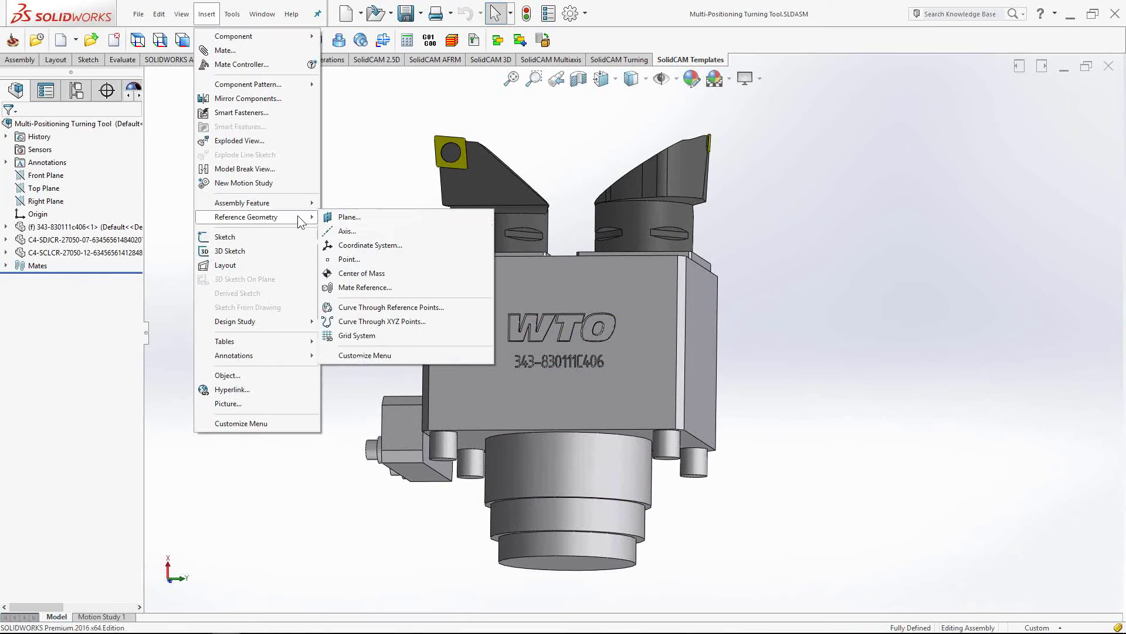
pyautogui.click(386, 255)
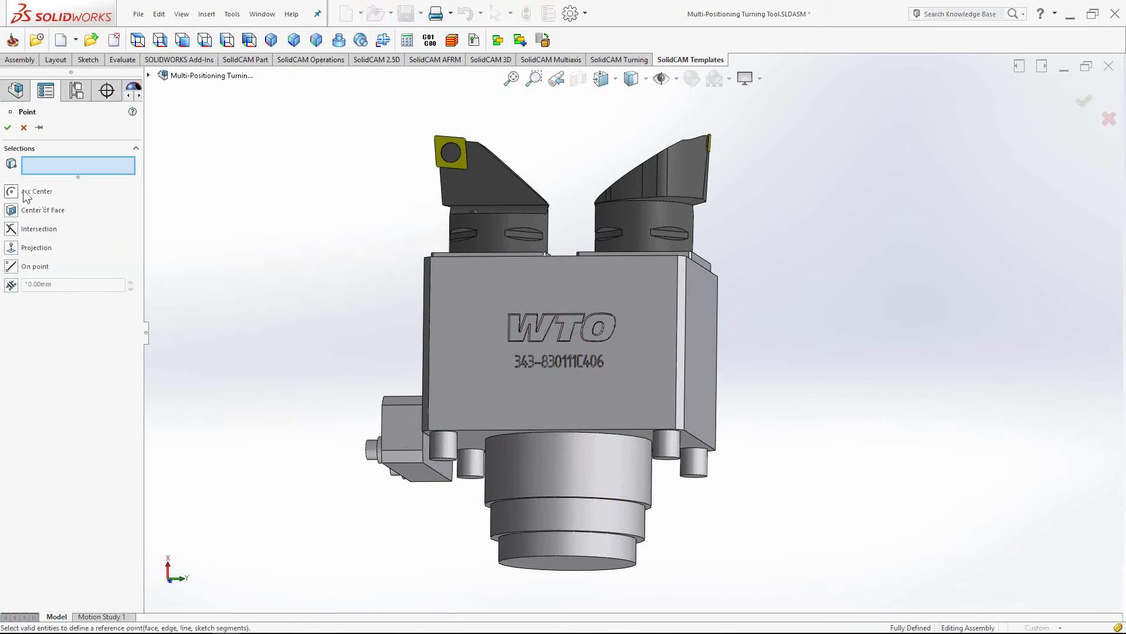
pyautogui.click(26, 196)
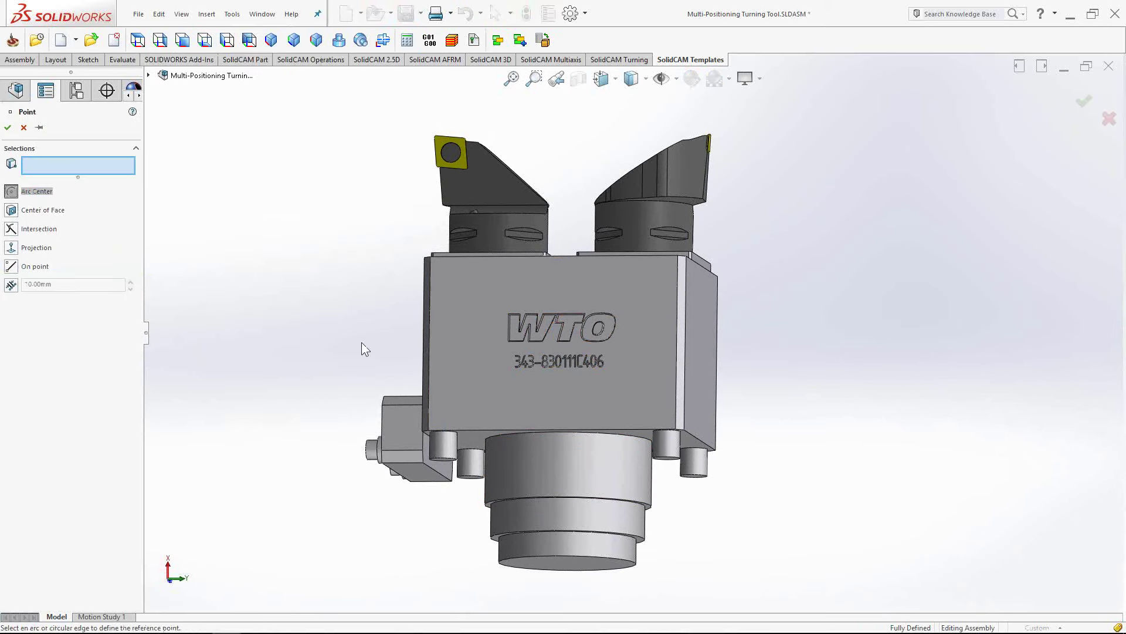
pyautogui.click(624, 437)
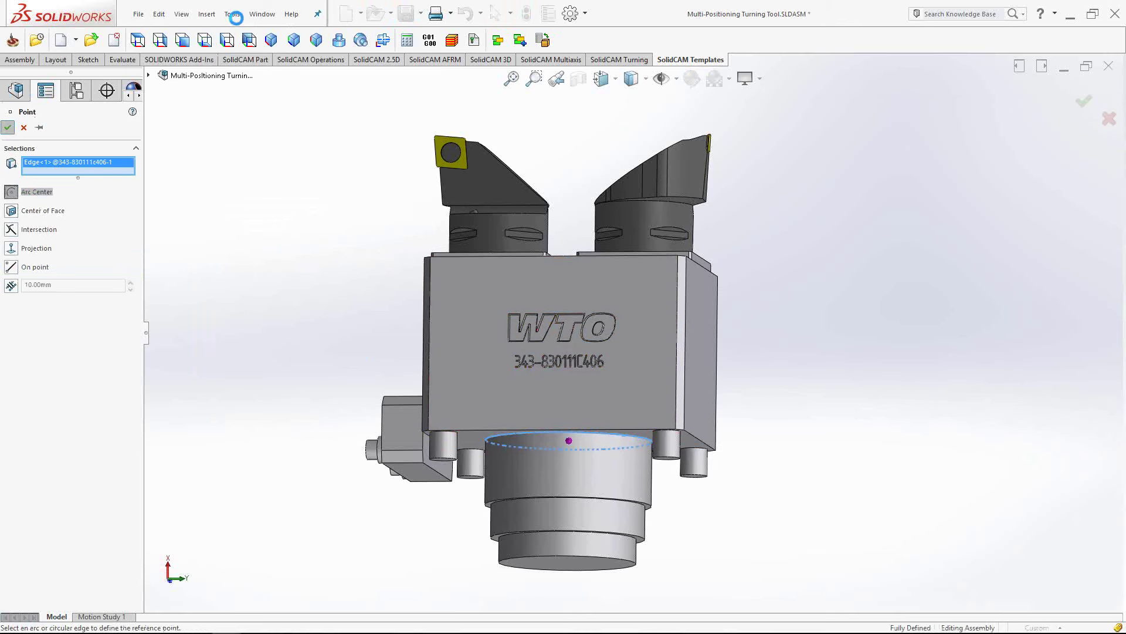
# Create a coordinate system at the arc-center point, with X reversed along the block's vertical corner edge and Y along its bottom side edge
pyautogui.click(206, 14)
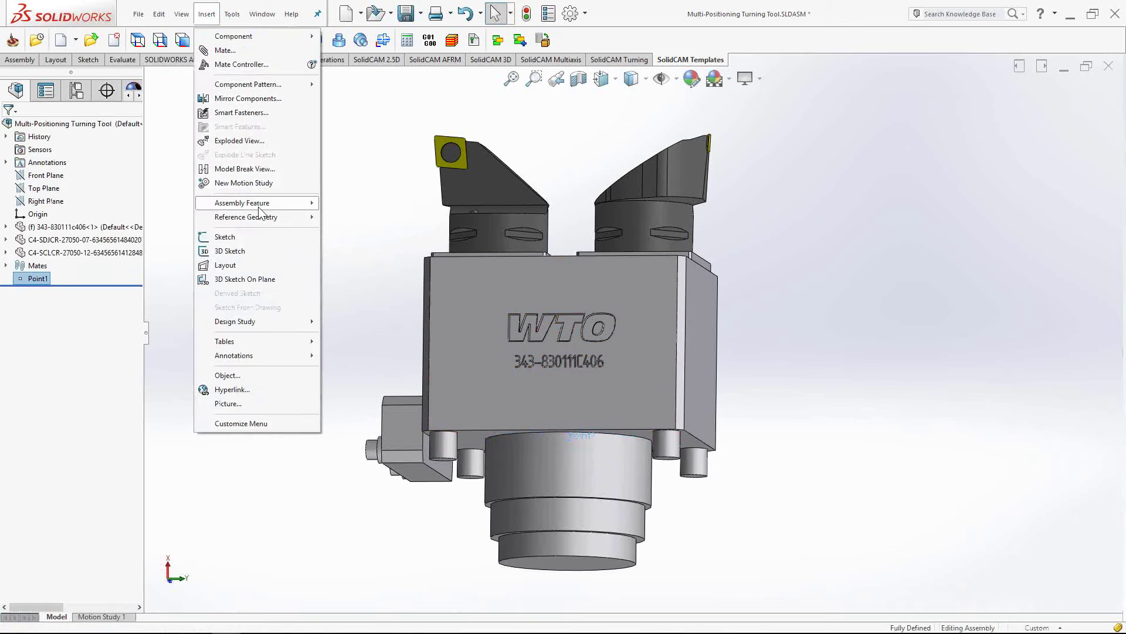
pyautogui.moveTo(261, 217)
pyautogui.click(375, 243)
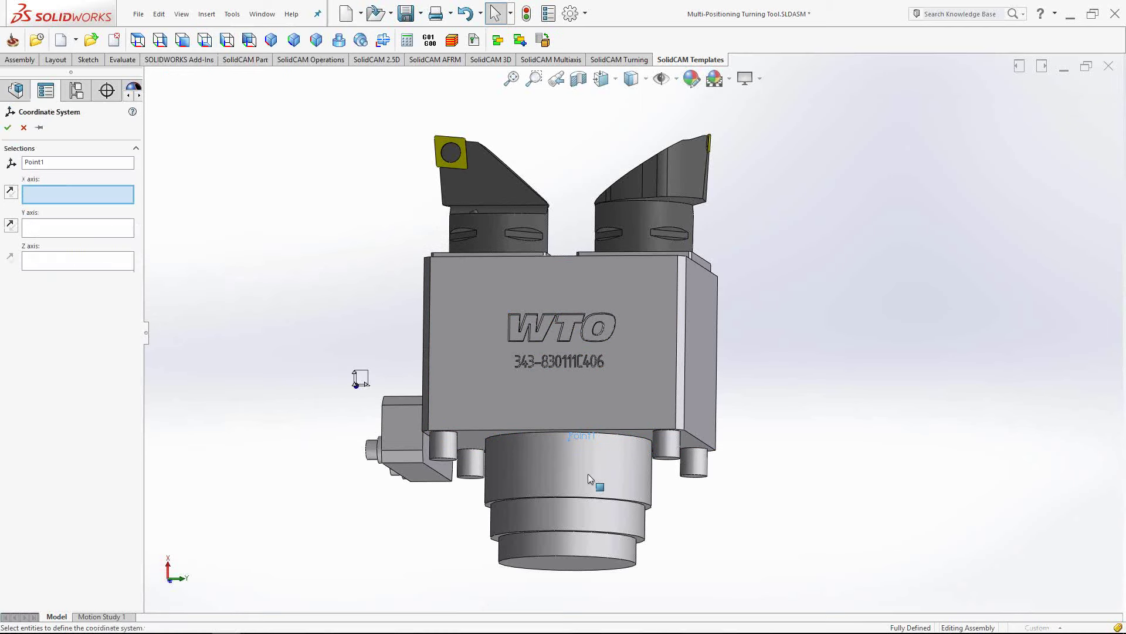
pyautogui.click(677, 356)
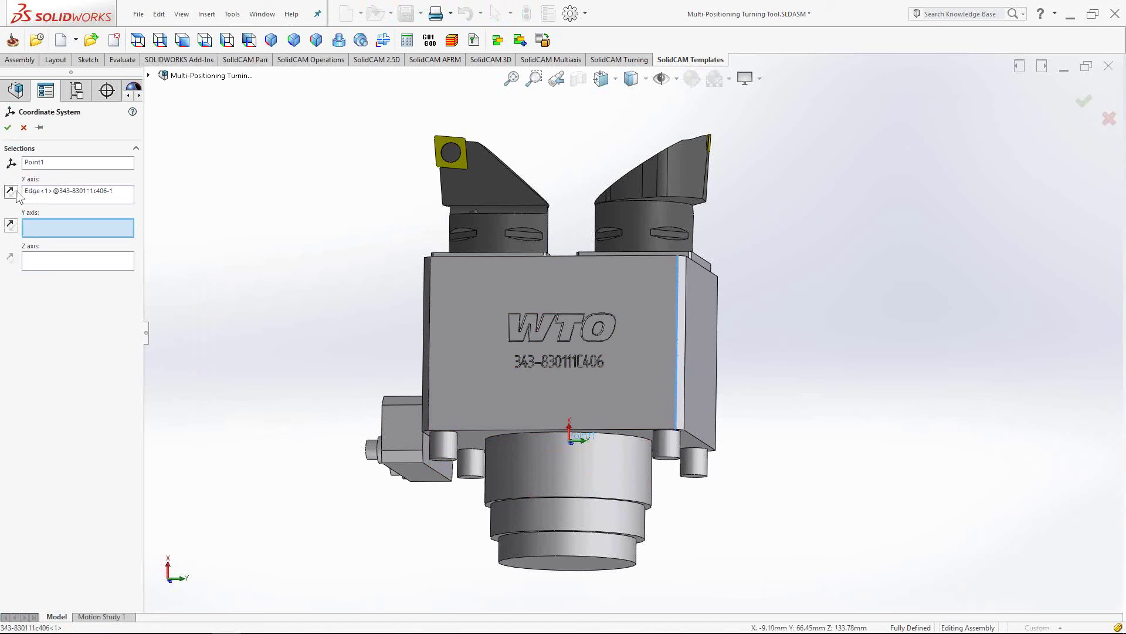
pyautogui.click(699, 441)
pyautogui.moveTo(471, 363); pyautogui.dragTo(456, 453, button='middle')
pyautogui.scroll(-1, 650, 468)
pyautogui.keyDown('ctrl'); pyautogui.moveTo(651, 469); pyautogui.dragTo(690, 478, button='middle'); pyautogui.keyUp('ctrl')
pyautogui.click(8, 127)
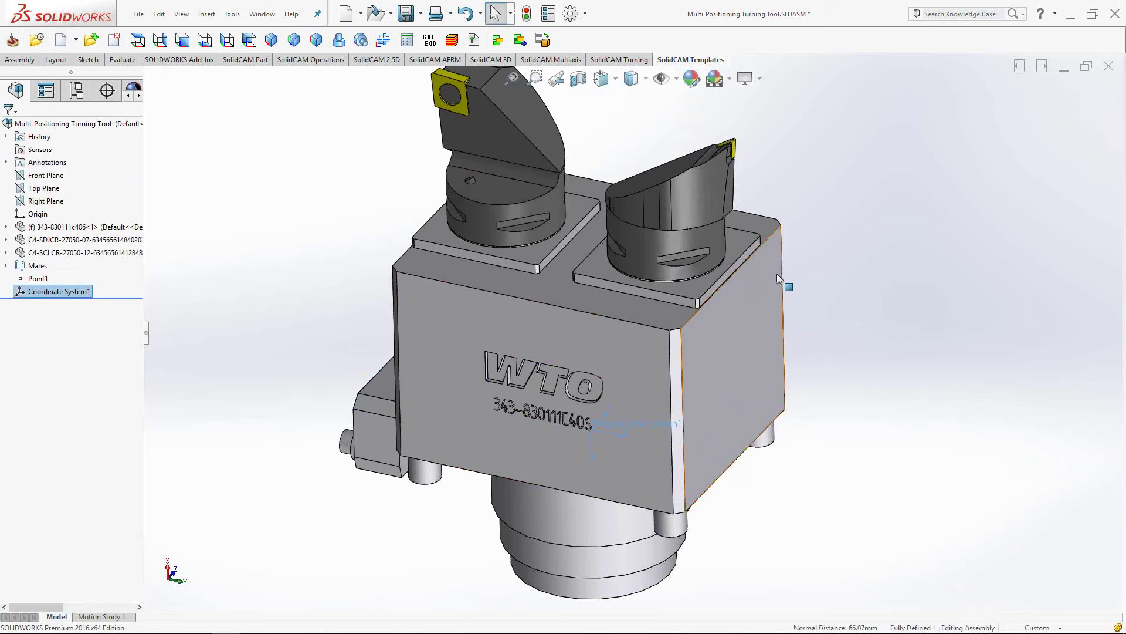
# Show the turning holder's coordinate system without the reference point and save the Multi-Positioning Turning Tool assembly
pyautogui.scroll(3, 675, 361)
pyautogui.moveTo(663, 422); pyautogui.dragTo(659, 394, button='middle')
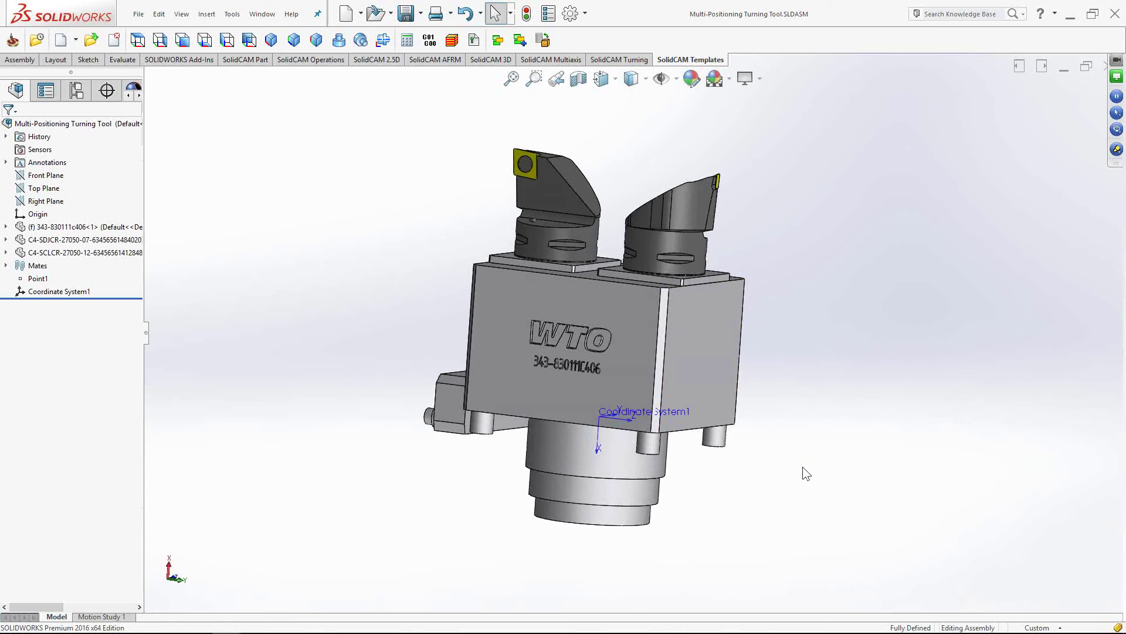
pyautogui.scroll(-2, 597, 404)
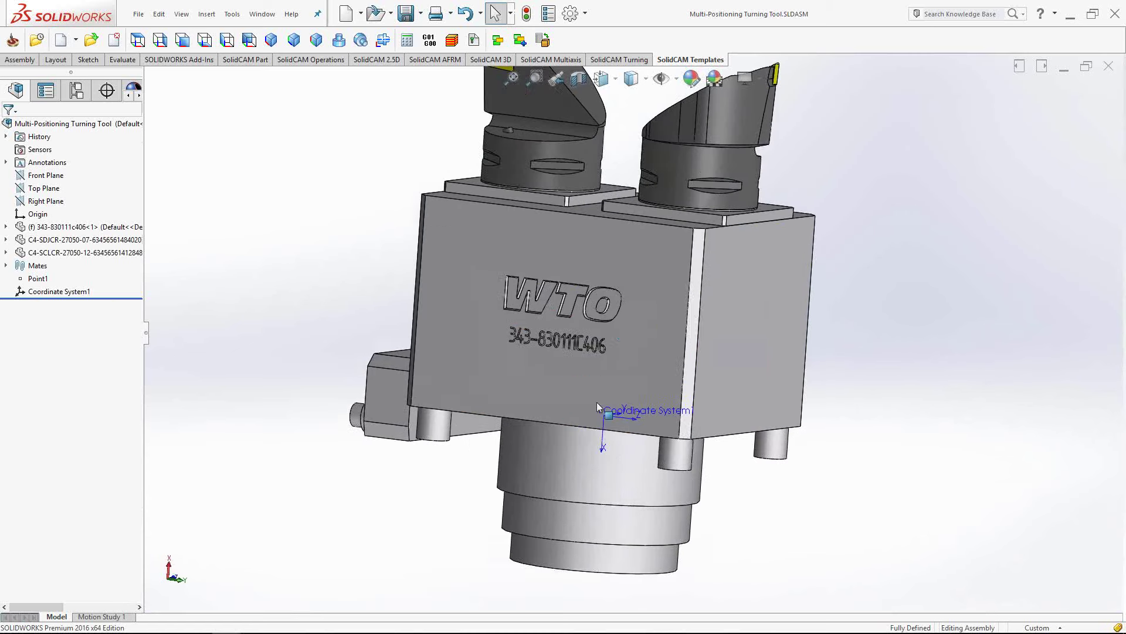
pyautogui.keyDown('ctrl'); pyautogui.moveTo(617, 332); pyautogui.dragTo(674, 377, button='middle'); pyautogui.keyUp('ctrl')
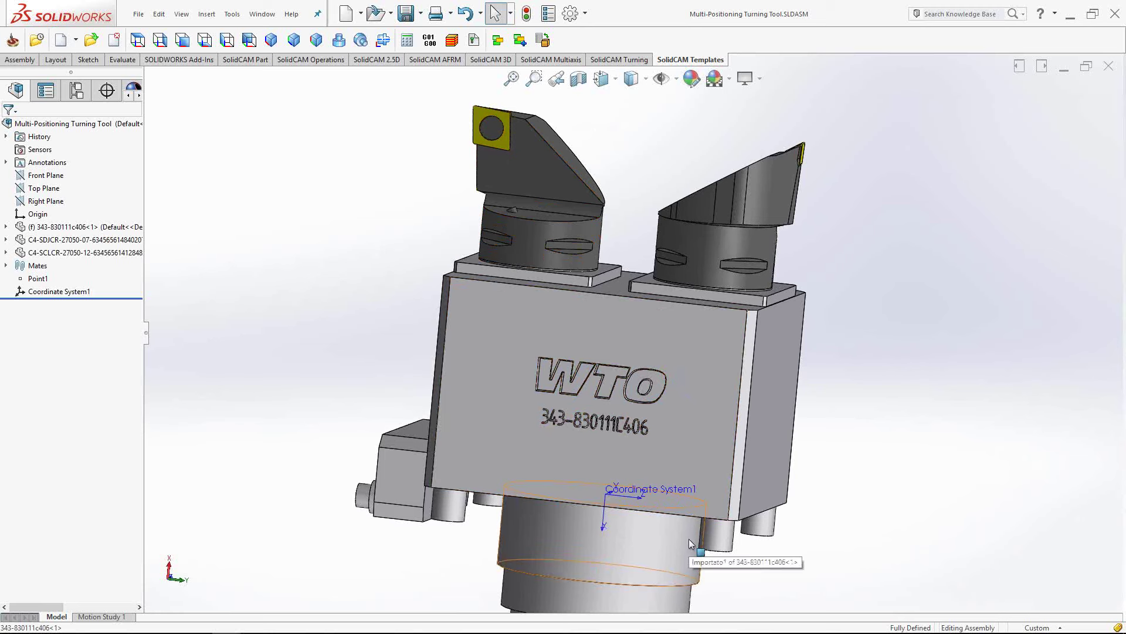
# Switch to the Milling Face assembly and examine the front face of the collet nut
pyautogui.click(273, 14)
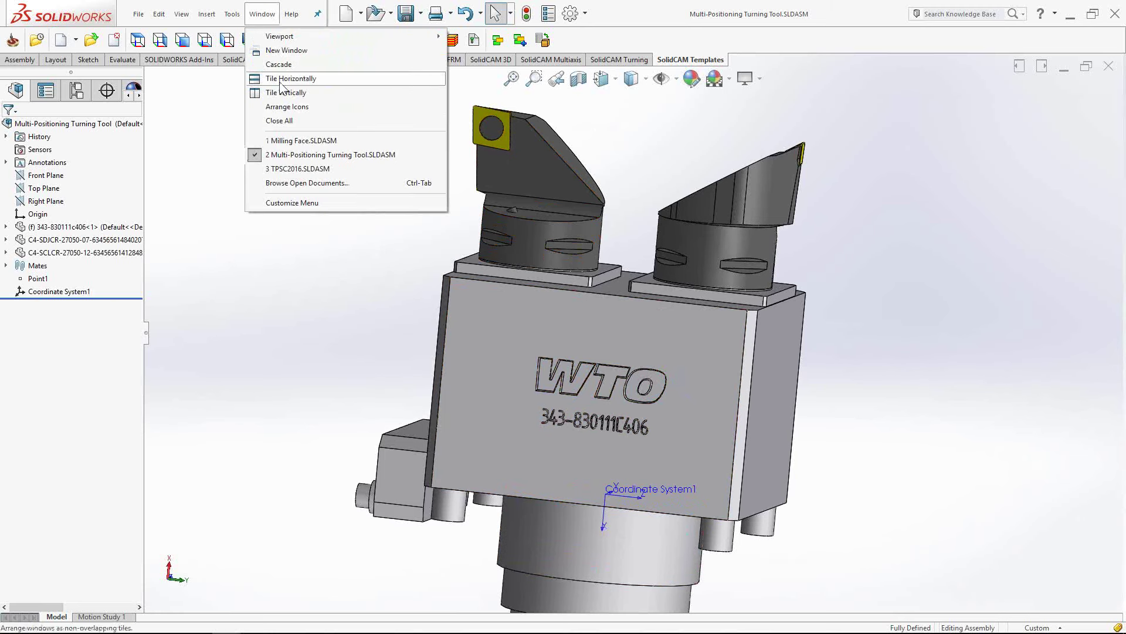
pyautogui.click(285, 140)
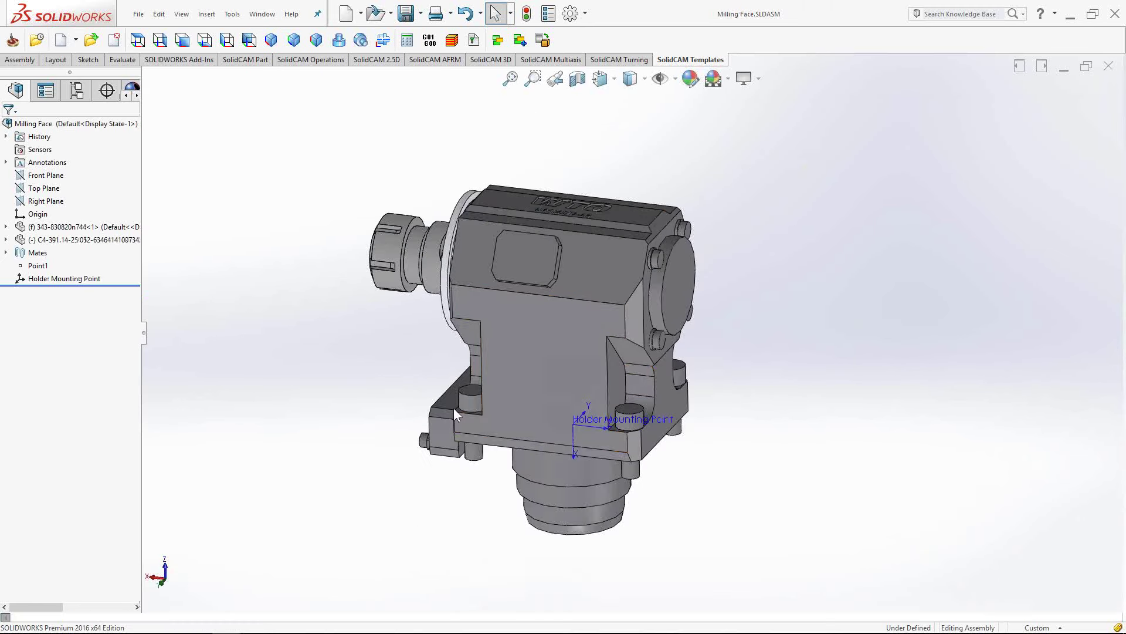
pyautogui.moveTo(504, 389); pyautogui.dragTo(565, 360, button='middle')
pyautogui.scroll(-3, 565, 360)
pyautogui.click(425, 251)
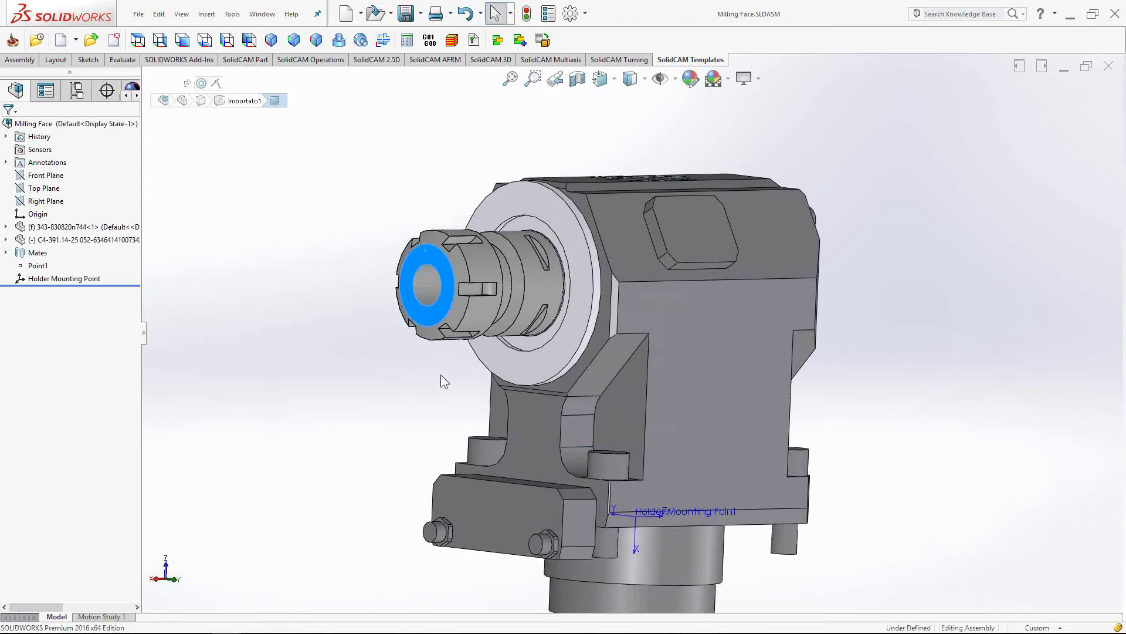
pyautogui.scroll(-2, 427, 253)
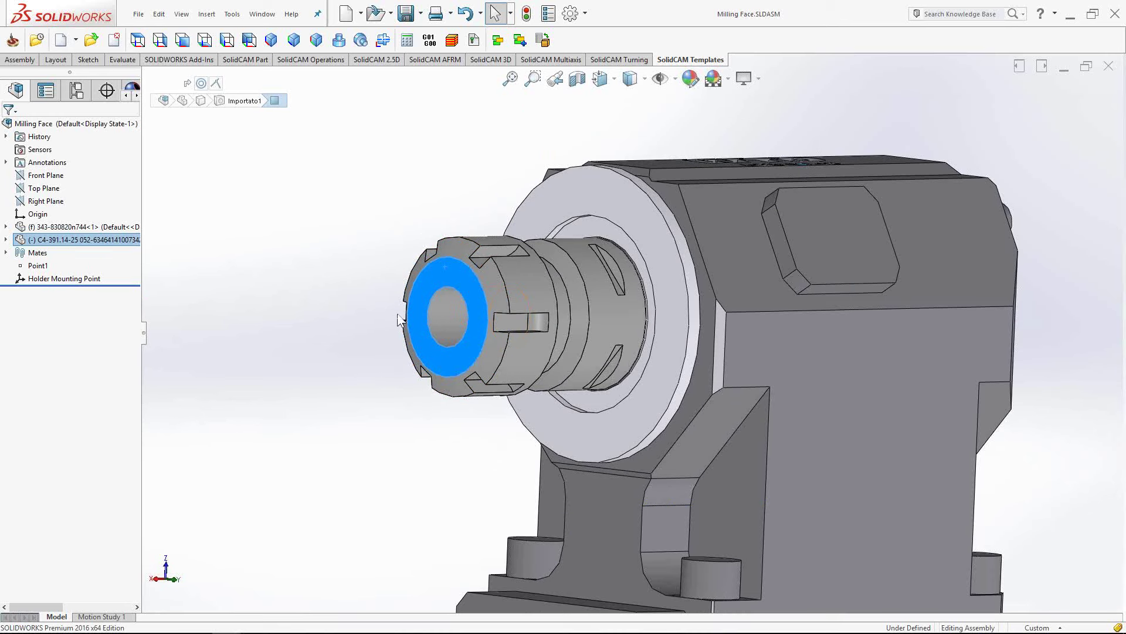
pyautogui.scroll(3, 518, 340)
pyautogui.click(421, 446)
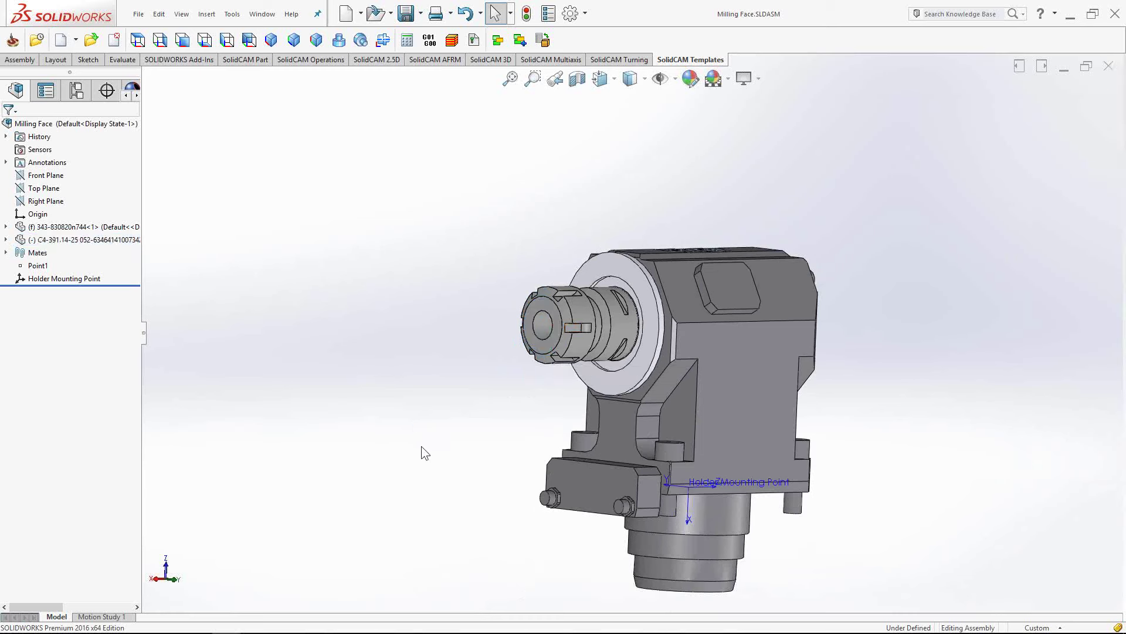
# Create a Center of Face reference point on the annular front face of the collet nut
pyautogui.click(548, 351)
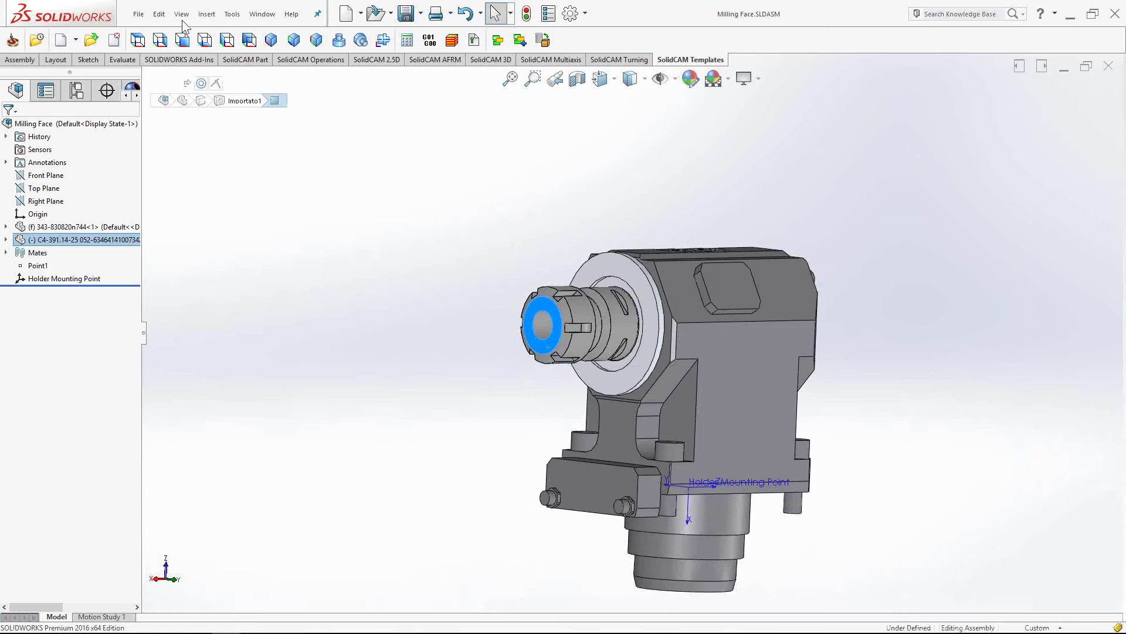
pyautogui.click(207, 13)
pyautogui.moveTo(247, 216)
pyautogui.click(361, 259)
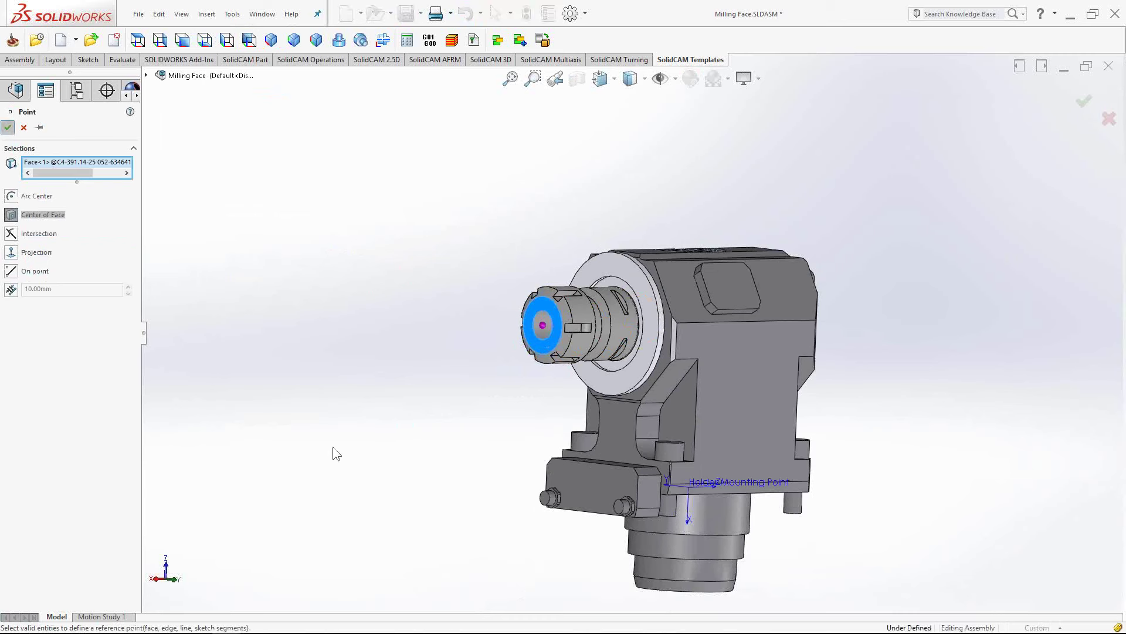
pyautogui.press('Return')
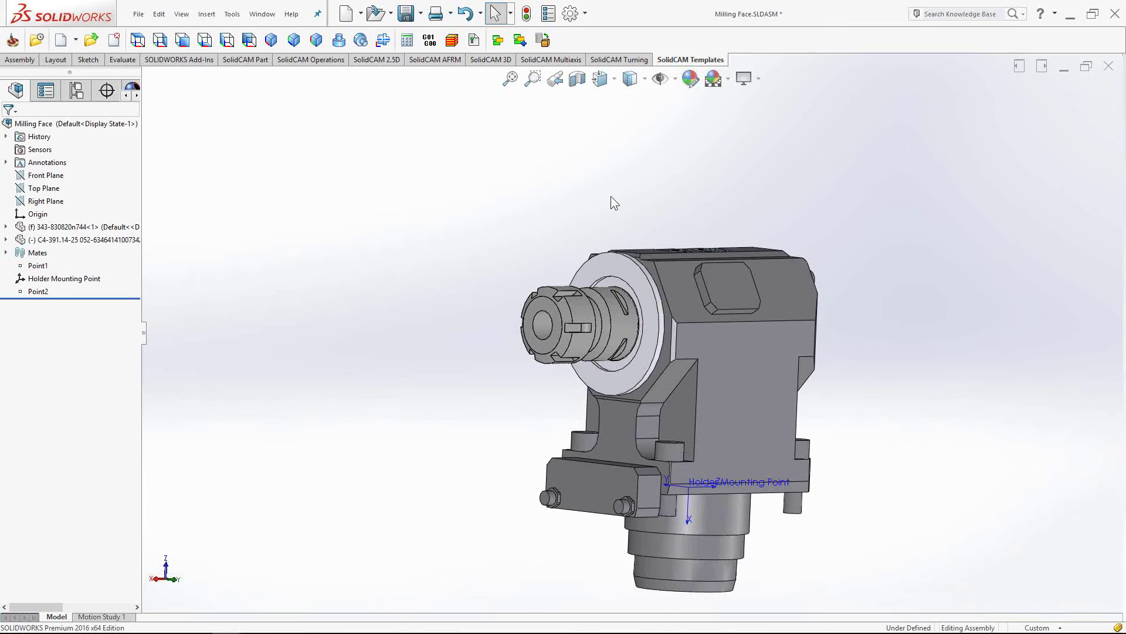
# Show the reference points and measure between the collet-face point and Holder Mounting Point, with XYZ relative to the Holder Mounting Point coordinate system
pyautogui.click(676, 78)
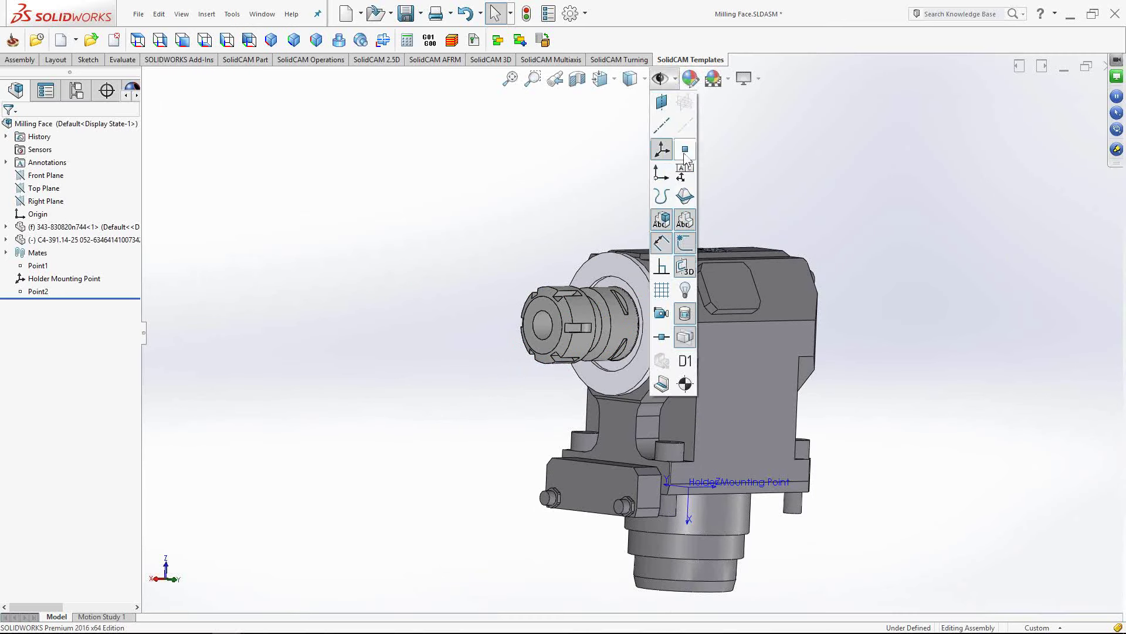
pyautogui.click(685, 151)
pyautogui.click(554, 330)
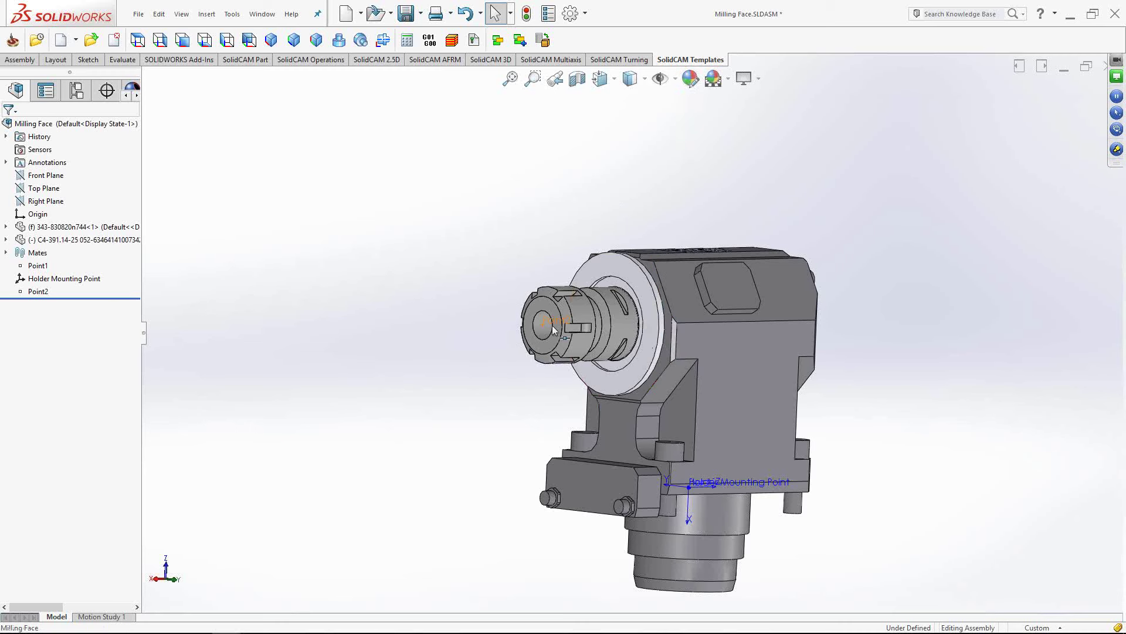
pyautogui.keyDown('ctrl'); pyautogui.click(691, 488); pyautogui.keyUp('ctrl')
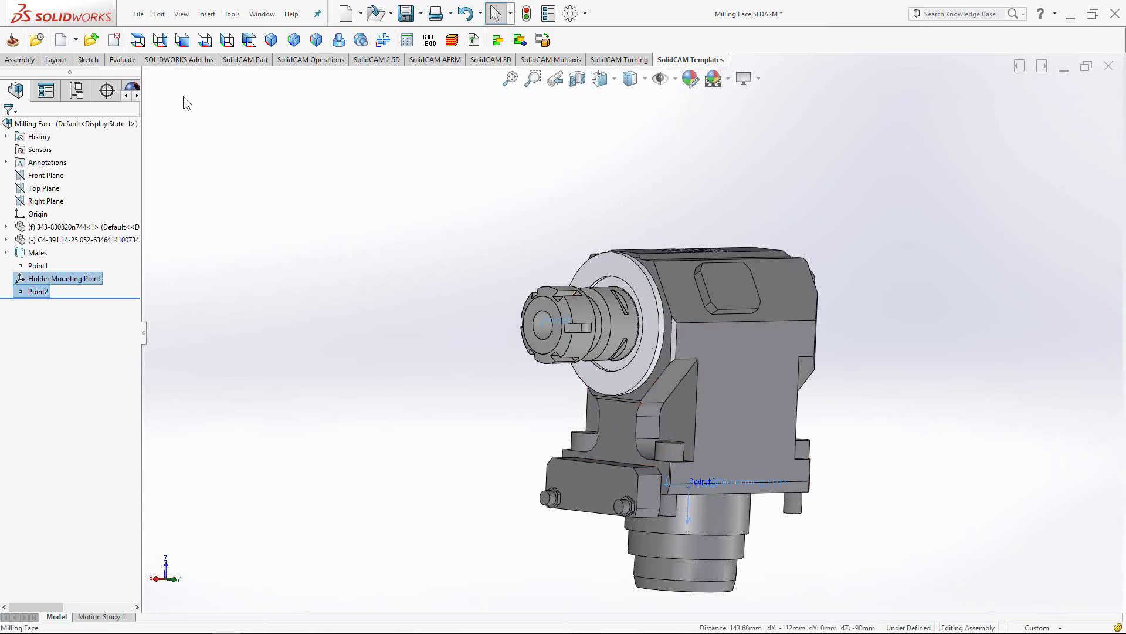
pyautogui.click(118, 60)
pyautogui.click(114, 43)
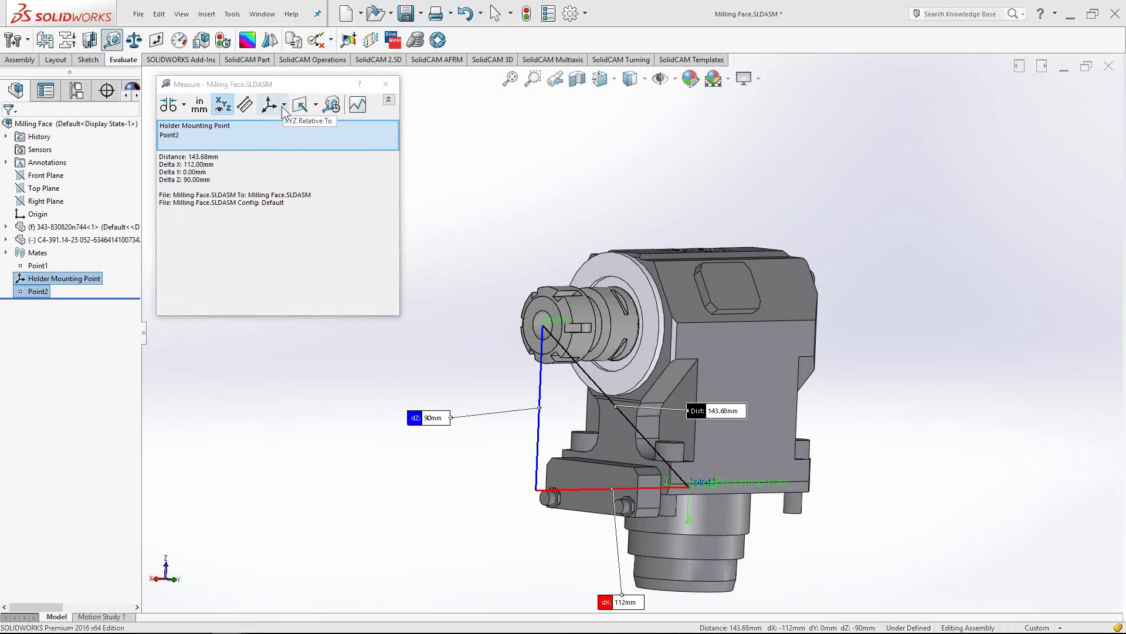
pyautogui.click(283, 105)
pyautogui.click(288, 139)
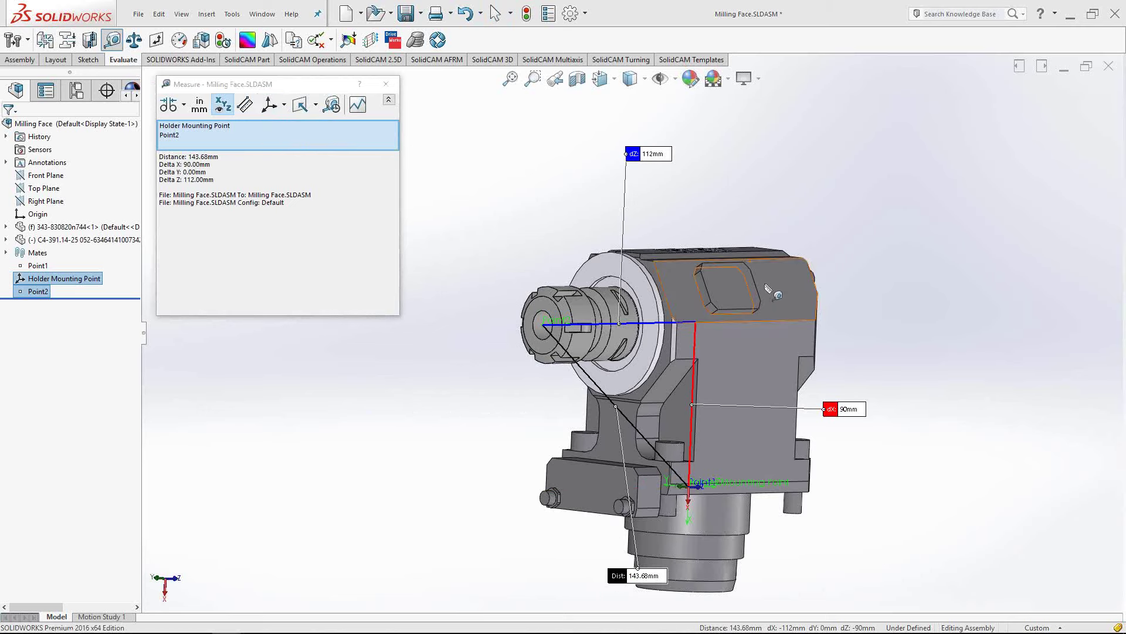
# Orient the milling holder to its side view and remeasure the offsets between the collet-face point and Holder Mounting Point
pyautogui.click(930, 284)
pyautogui.press('space')
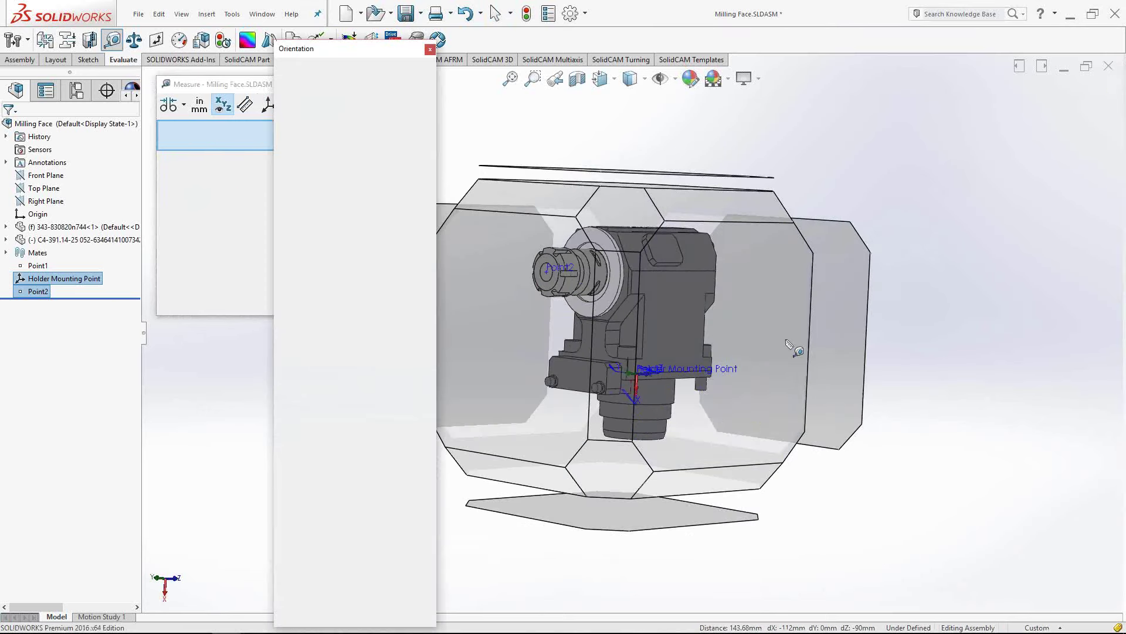
pyautogui.click(640, 386)
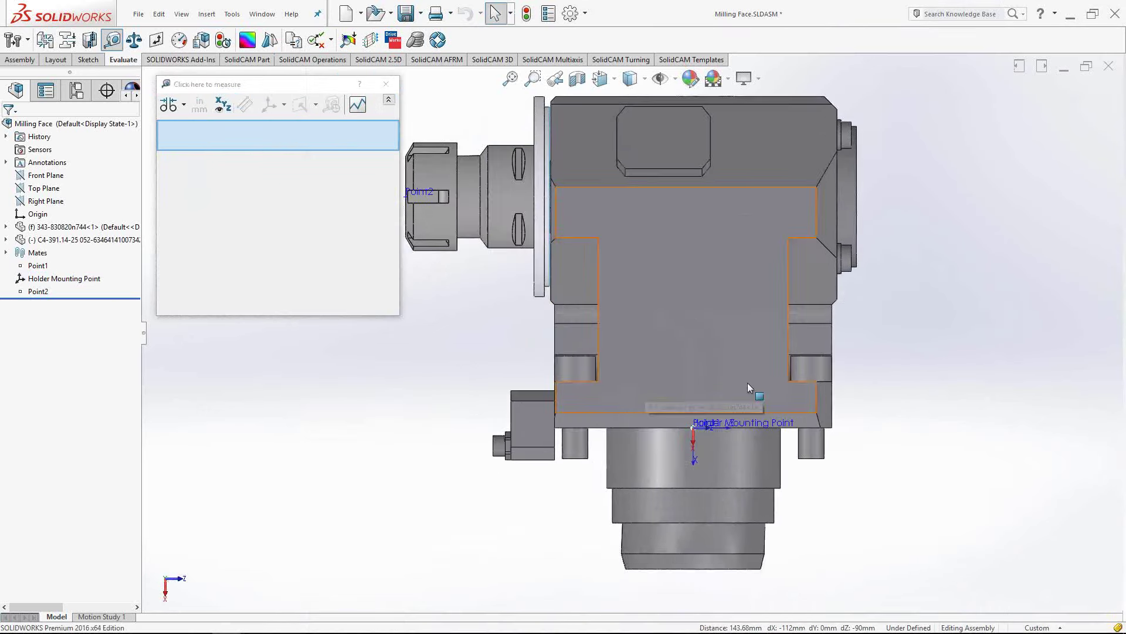
pyautogui.click(496, 270)
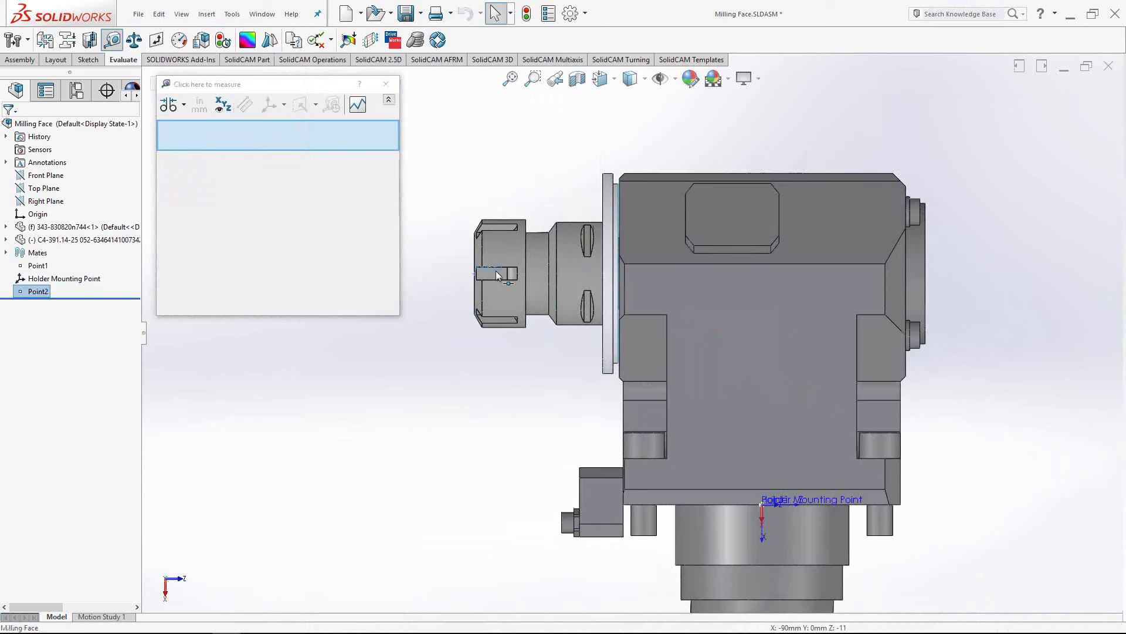
pyautogui.click(805, 502)
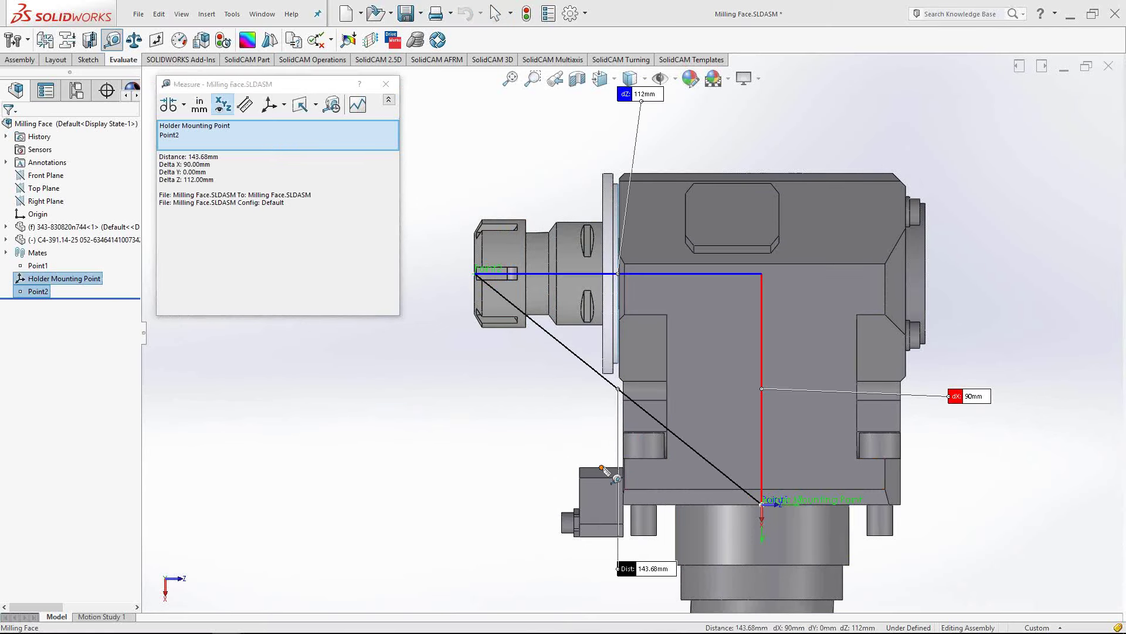
pyautogui.scroll(2, 642, 432)
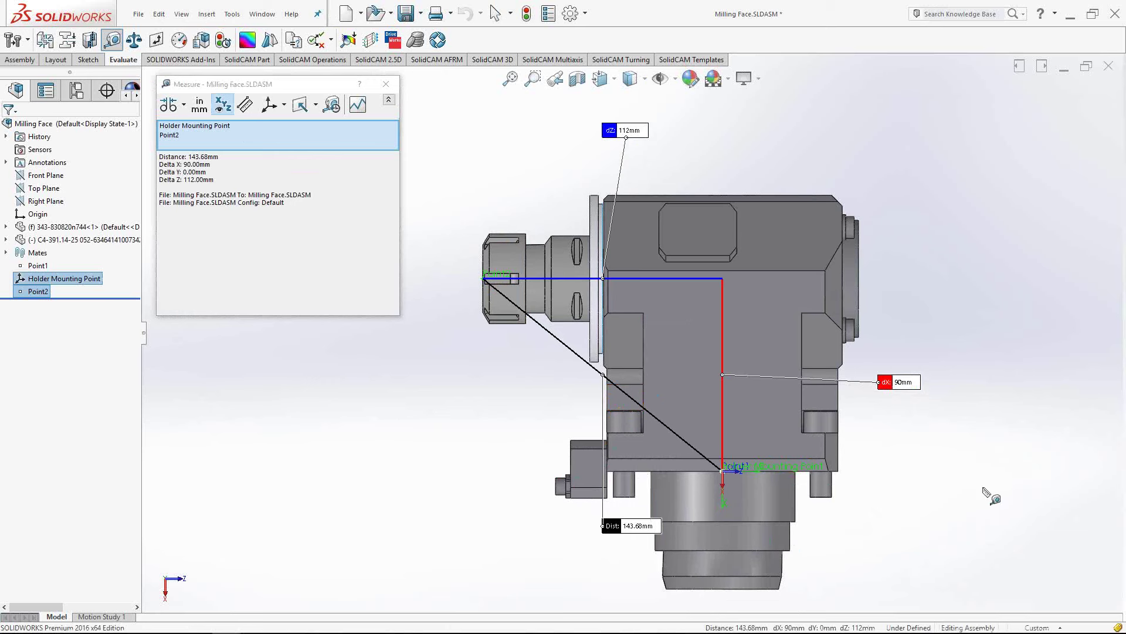
pyautogui.keyDown('ctrl'); pyautogui.moveTo(793, 359); pyautogui.dragTo(809, 371, button='middle'); pyautogui.keyUp('ctrl')
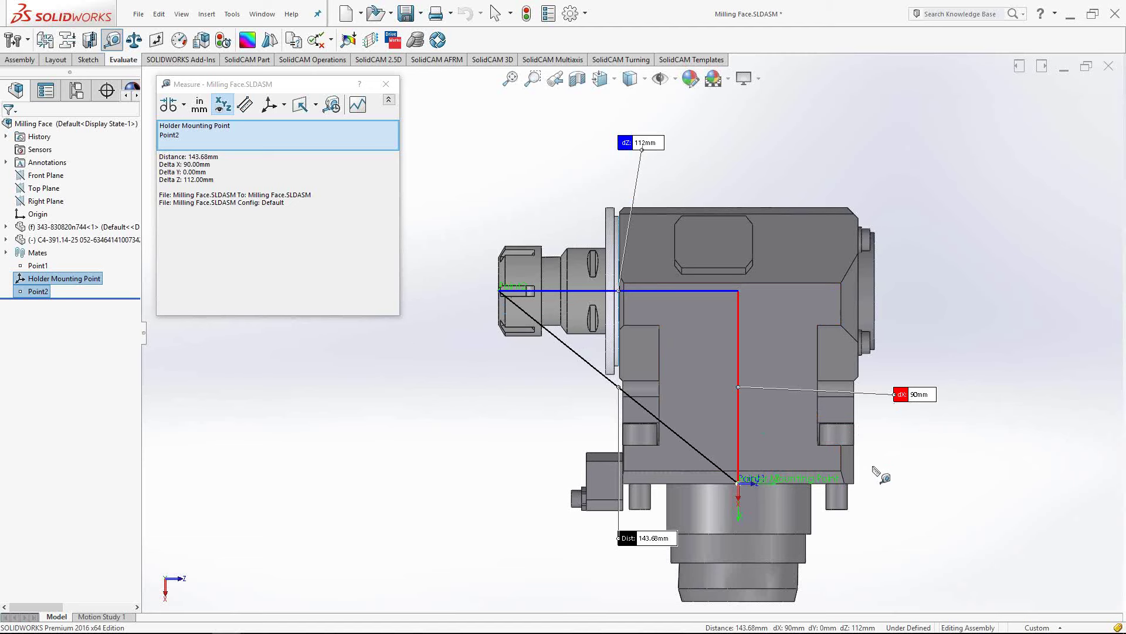
pyautogui.moveTo(762, 487); pyautogui.dragTo(774, 352, button='middle')
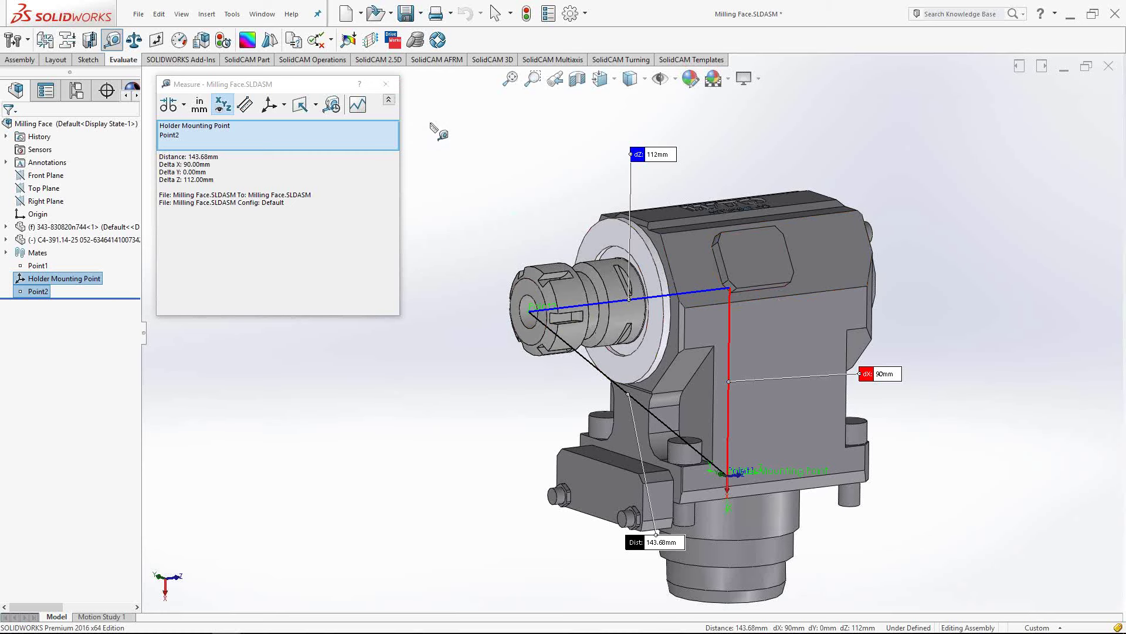
pyautogui.click(386, 83)
# Switch to the Multi-Positioning Turning Tool assembly and examine the insert tip in relation to the mounting coordinate system
pyautogui.click(263, 15)
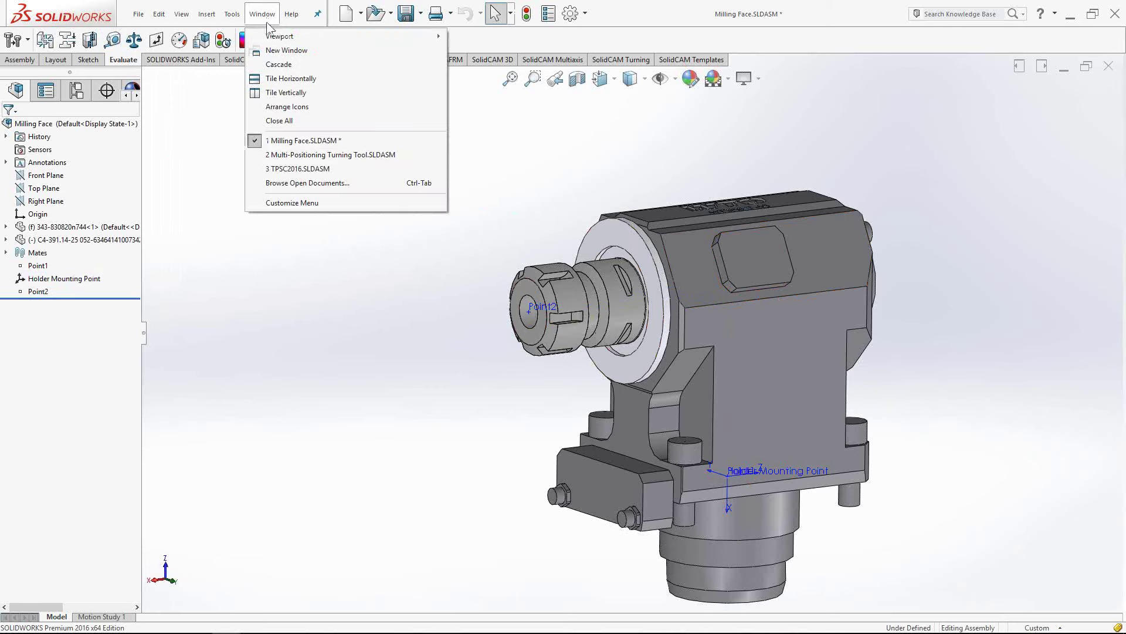
pyautogui.click(281, 156)
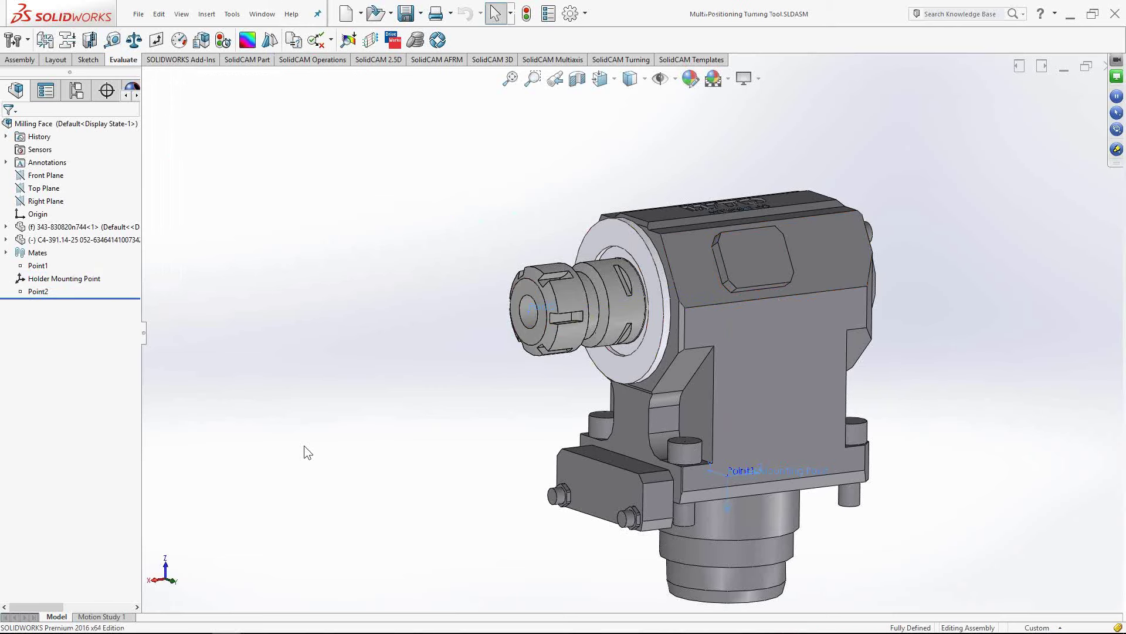
pyautogui.moveTo(579, 388); pyautogui.dragTo(614, 319, button='middle')
pyautogui.scroll(-5, 572, 305)
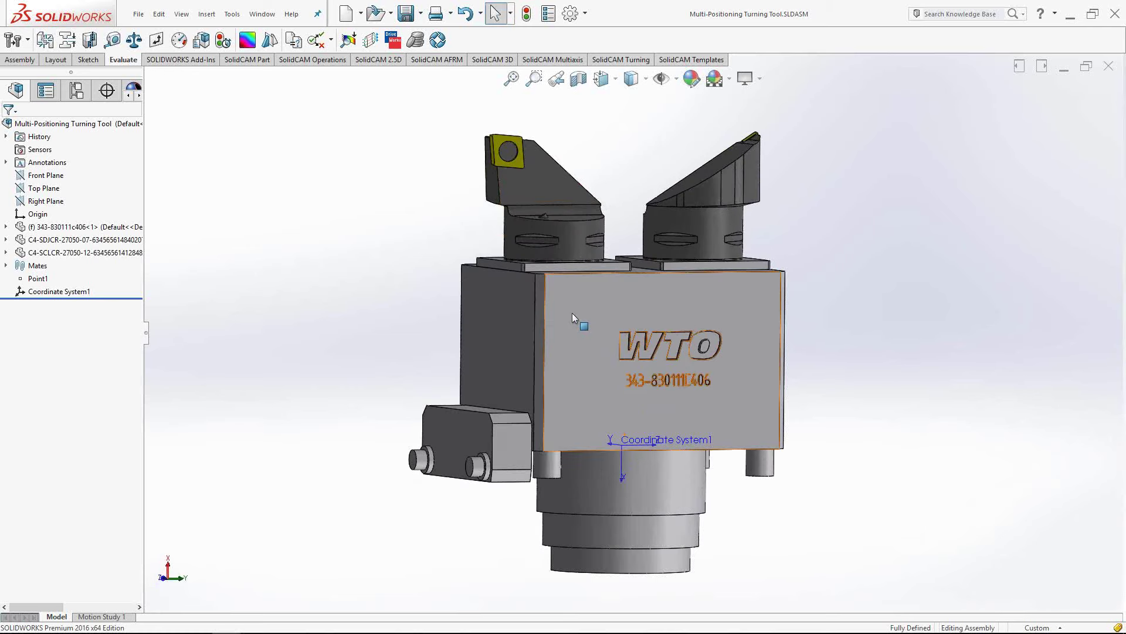
pyautogui.moveTo(644, 441); pyautogui.dragTo(642, 441, button='middle')
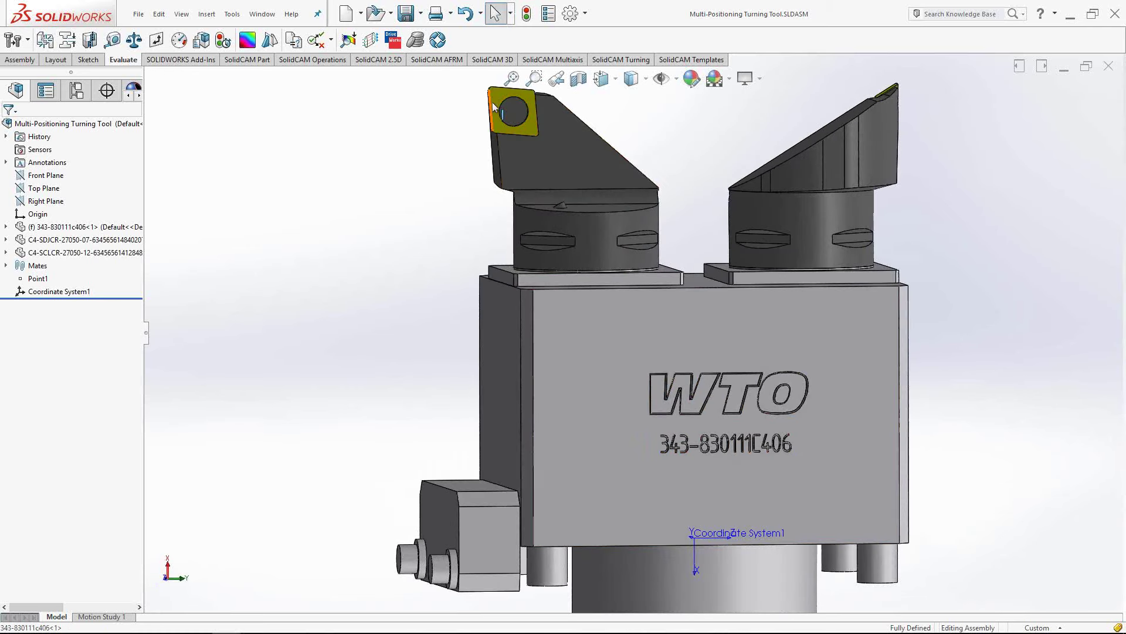
pyautogui.click(708, 540)
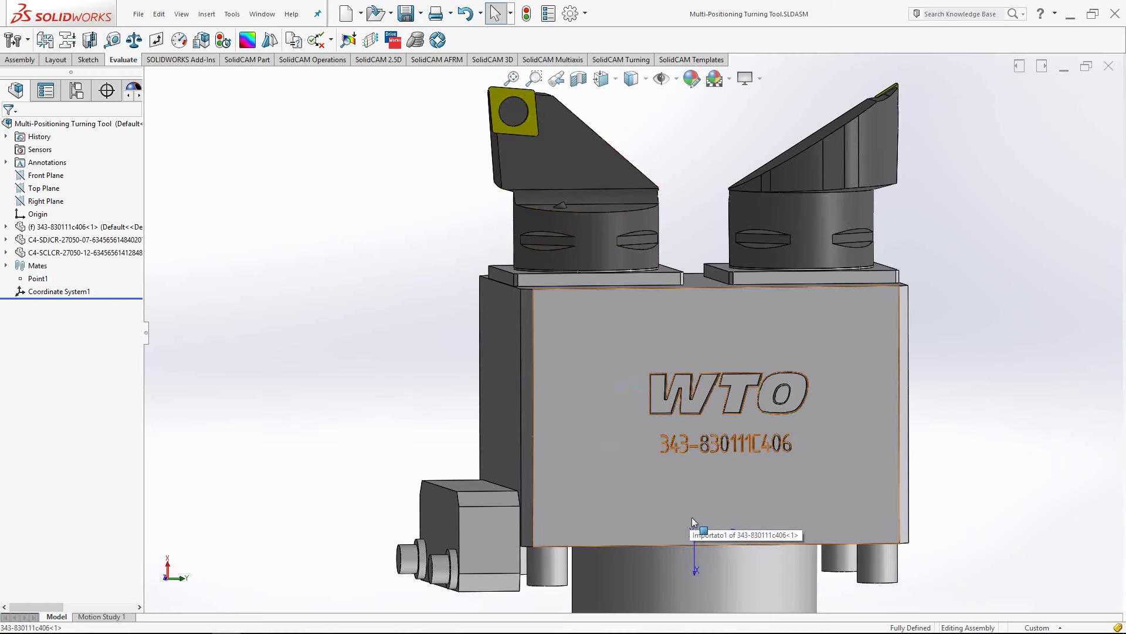
pyautogui.scroll(2, 684, 358)
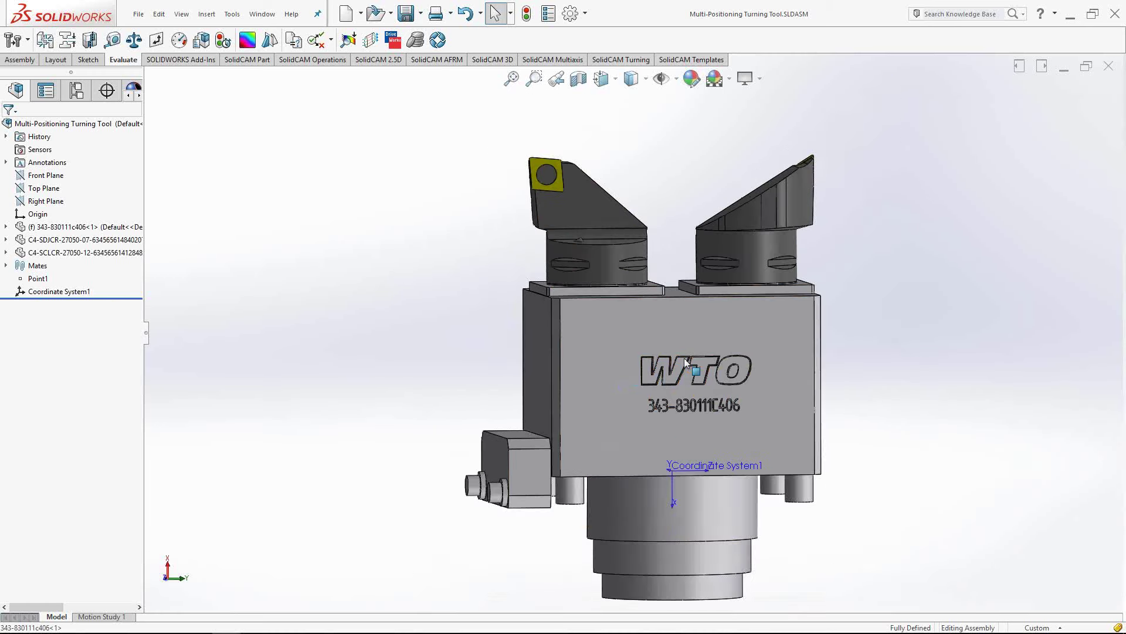
# Orient the view square to the turning insert and check the angle between the two straight edges beside its rounded nose
pyautogui.scroll(-5, 590, 216)
pyautogui.press('space')
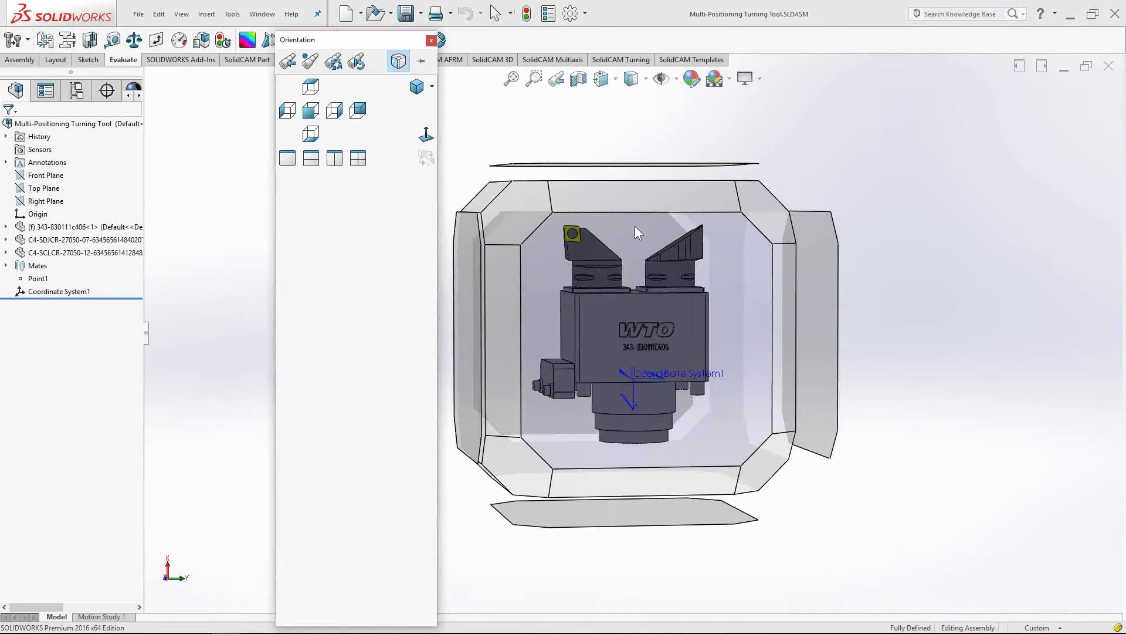
pyautogui.click(635, 227)
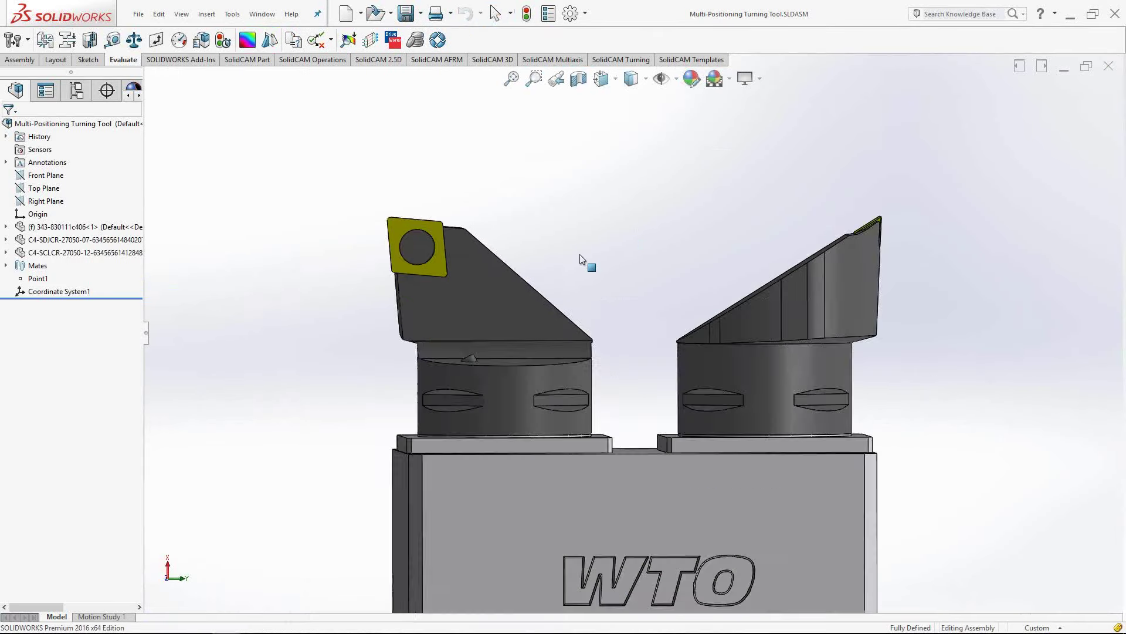
pyautogui.scroll(3, 579, 254)
pyautogui.scroll(-10, 610, 369)
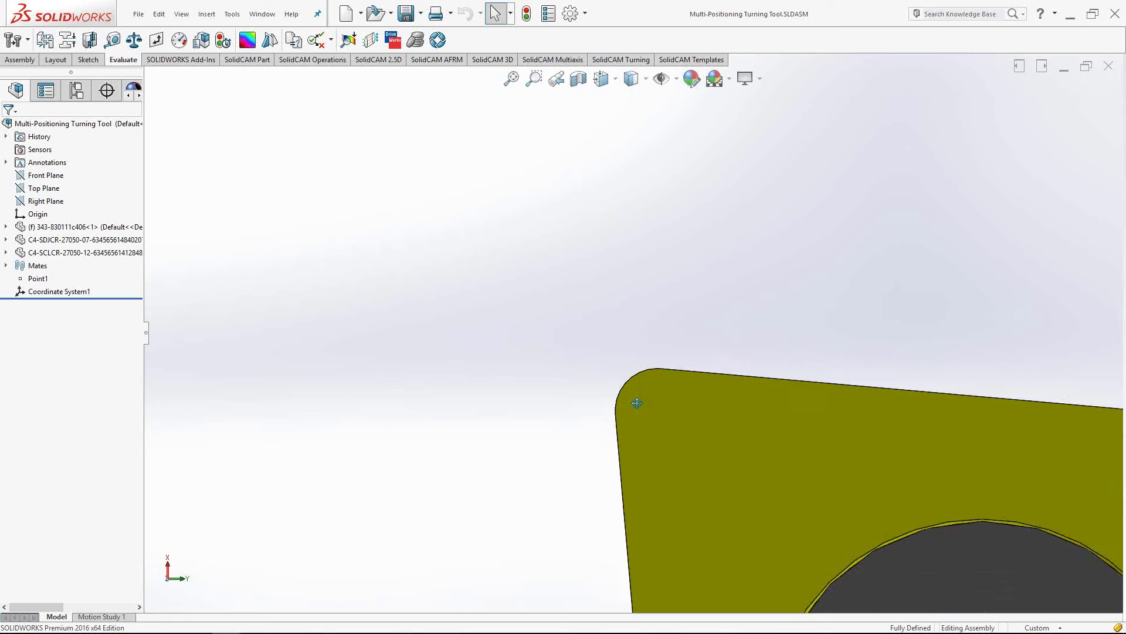
pyautogui.scroll(-2, 637, 403)
pyautogui.click(608, 438)
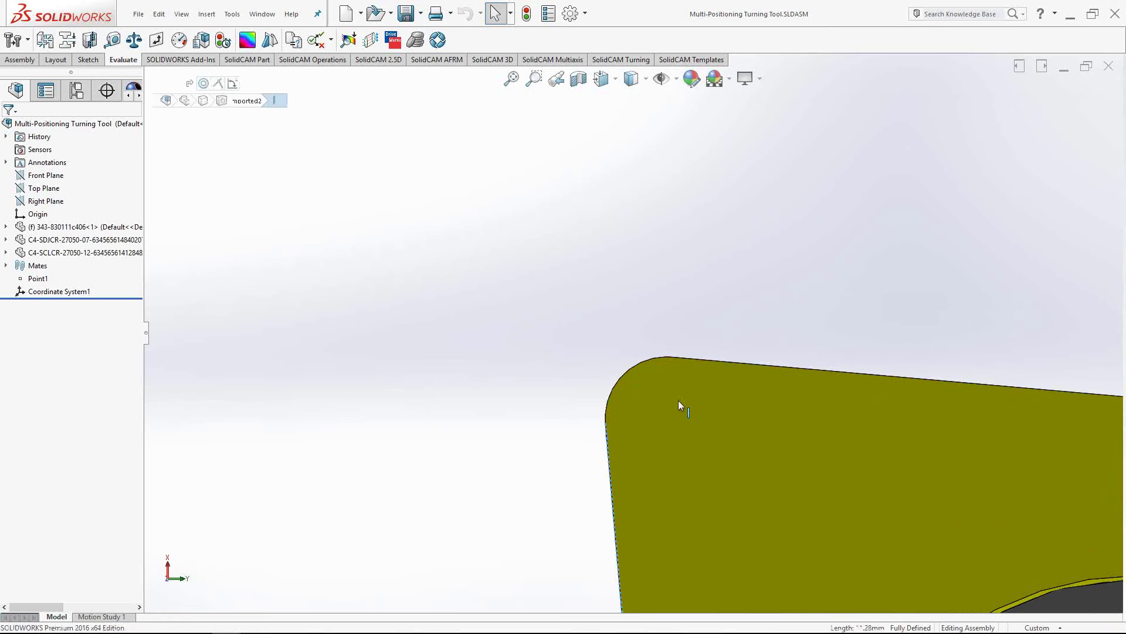
pyautogui.keyDown('ctrl'); pyautogui.click(716, 363); pyautogui.keyUp('ctrl')
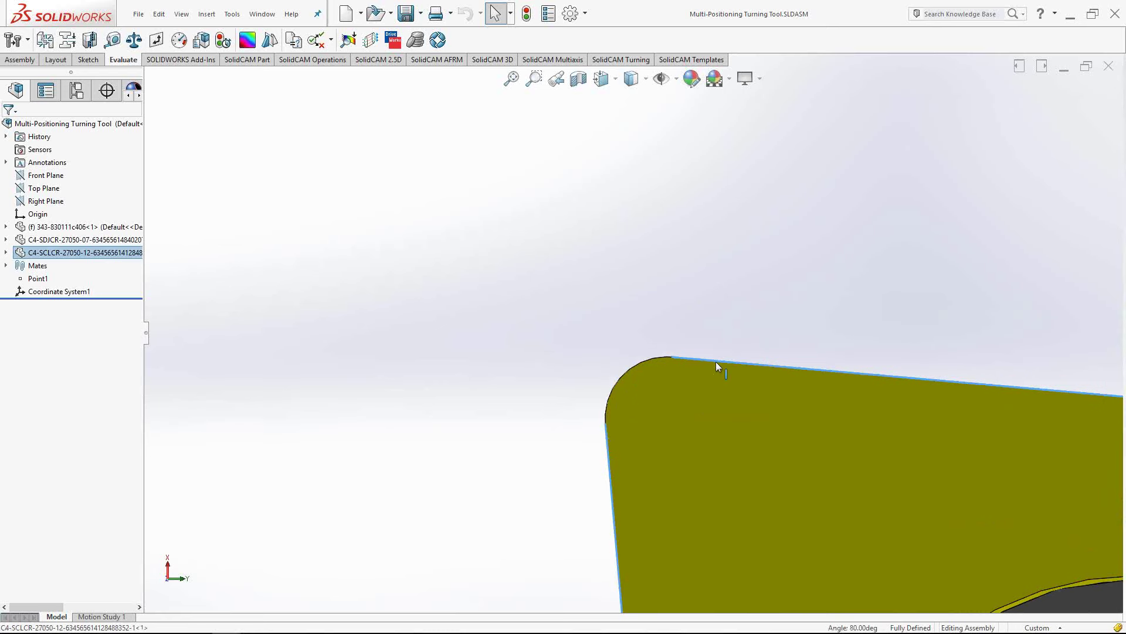
pyautogui.click(597, 350)
pyautogui.scroll(6, 727, 449)
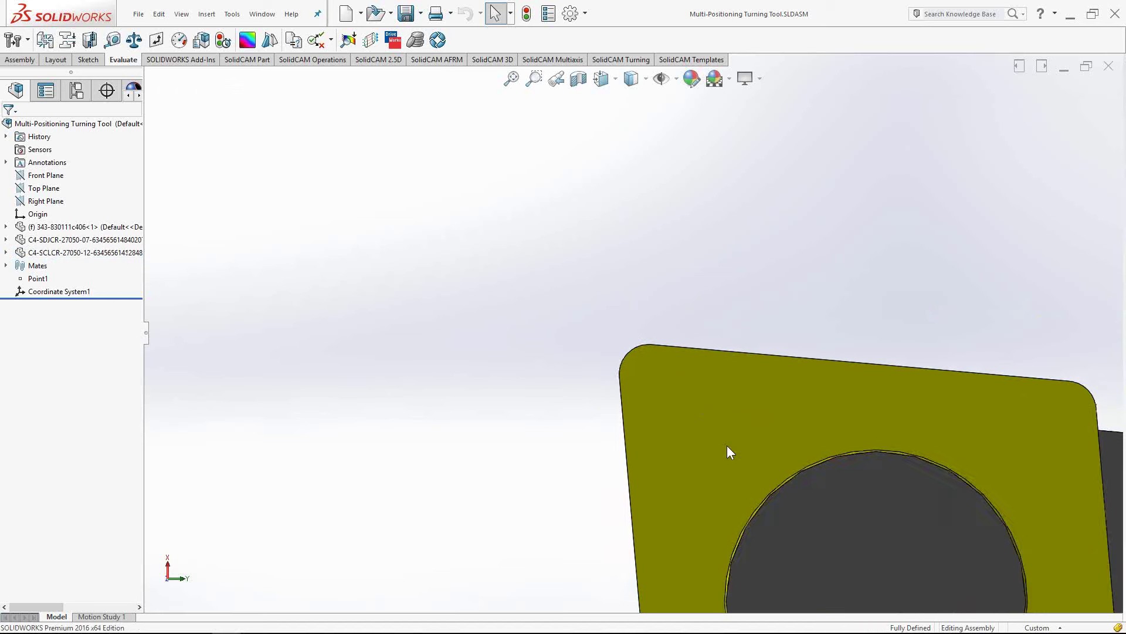
# Select the coordinate system at the turning holder's mounting face
pyautogui.scroll(6, 768, 423)
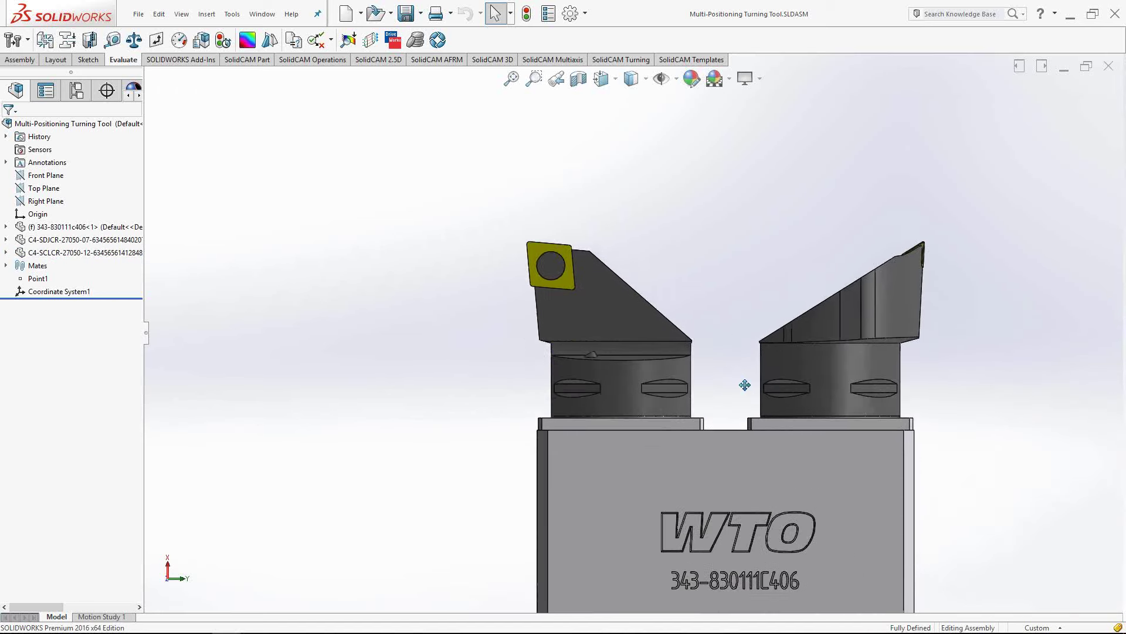
pyautogui.scroll(-1, 706, 287)
pyautogui.scroll(3, 727, 404)
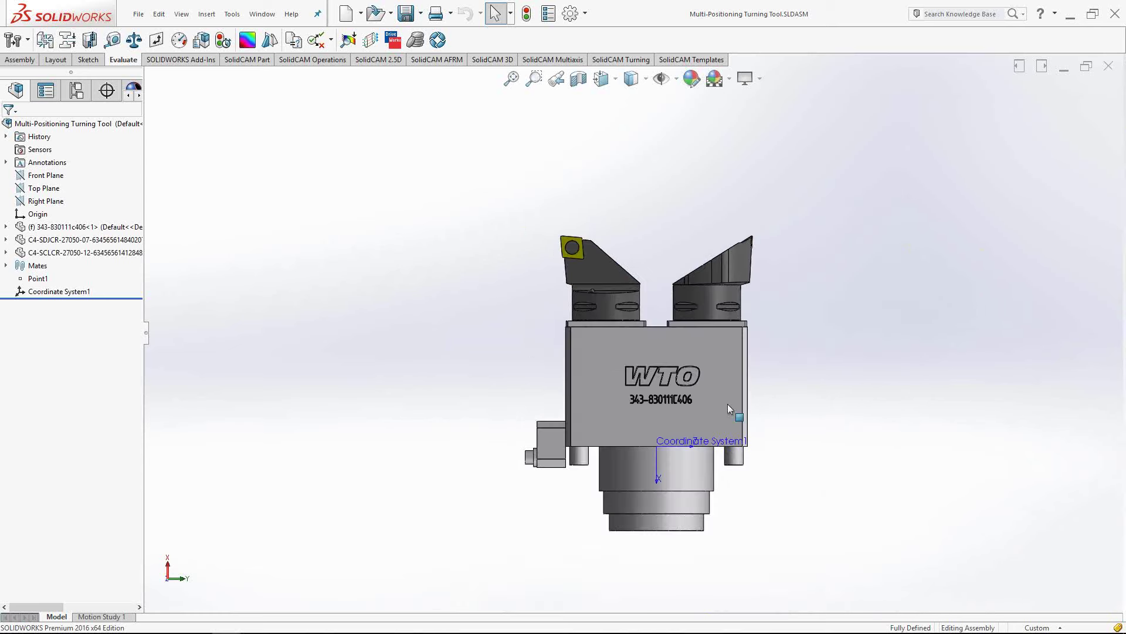
pyautogui.click(677, 441)
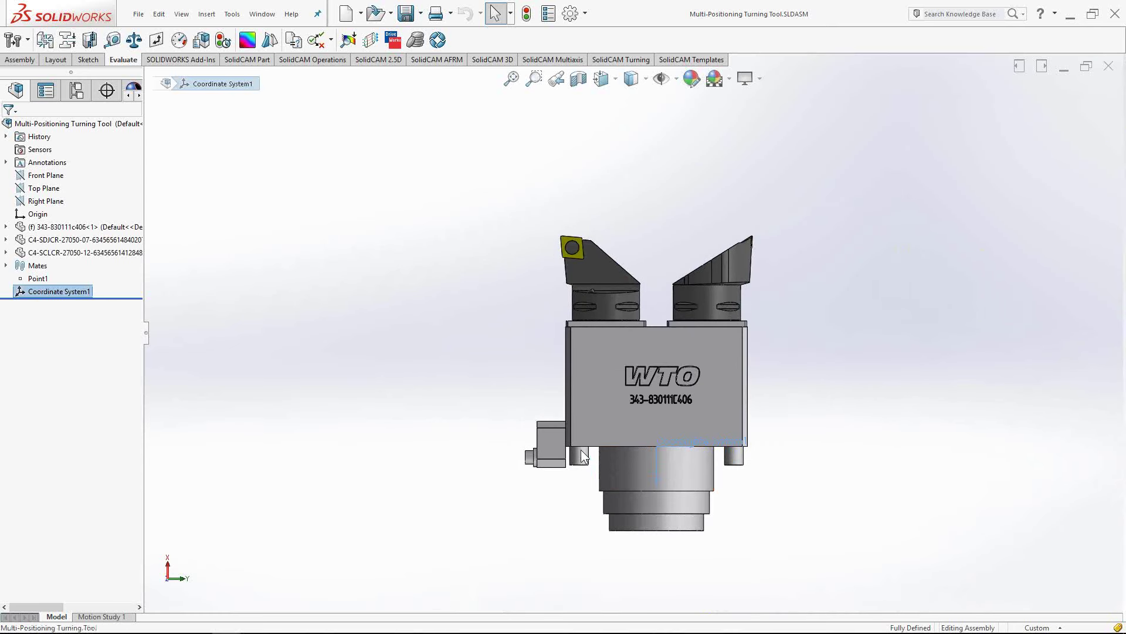
# Measure from the nose point of the C4-SCLCR tool's square insert to the coordinate system at the turning holder's mounting face
pyautogui.moveTo(486, 358); pyautogui.dragTo(671, 439, button='middle')
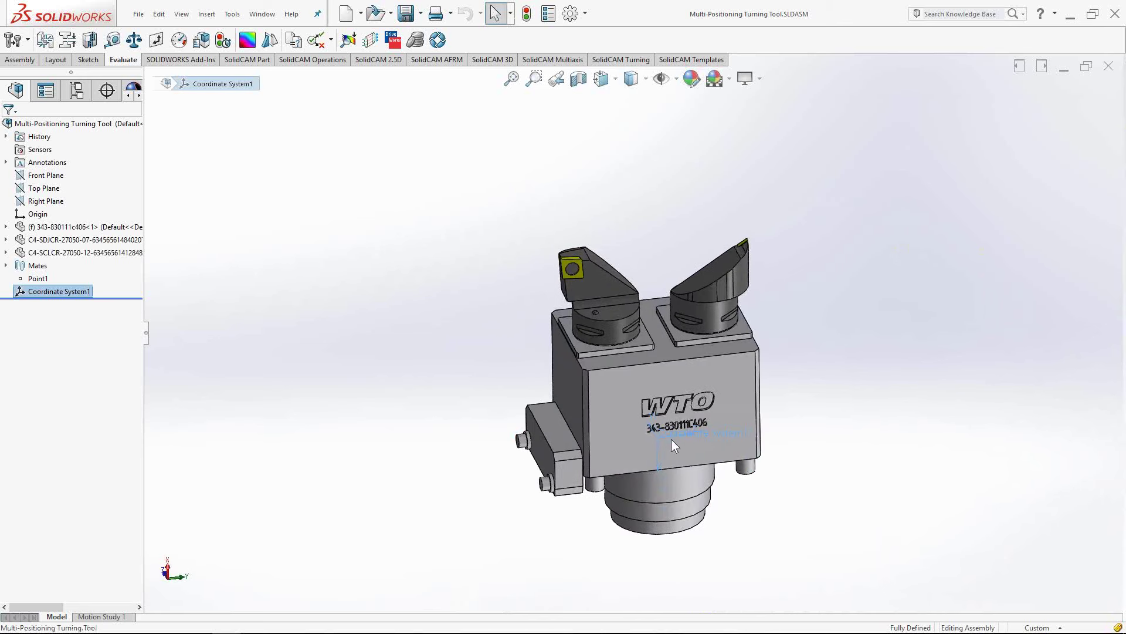
pyautogui.click(206, 14)
pyautogui.click(181, 181)
pyautogui.click(113, 40)
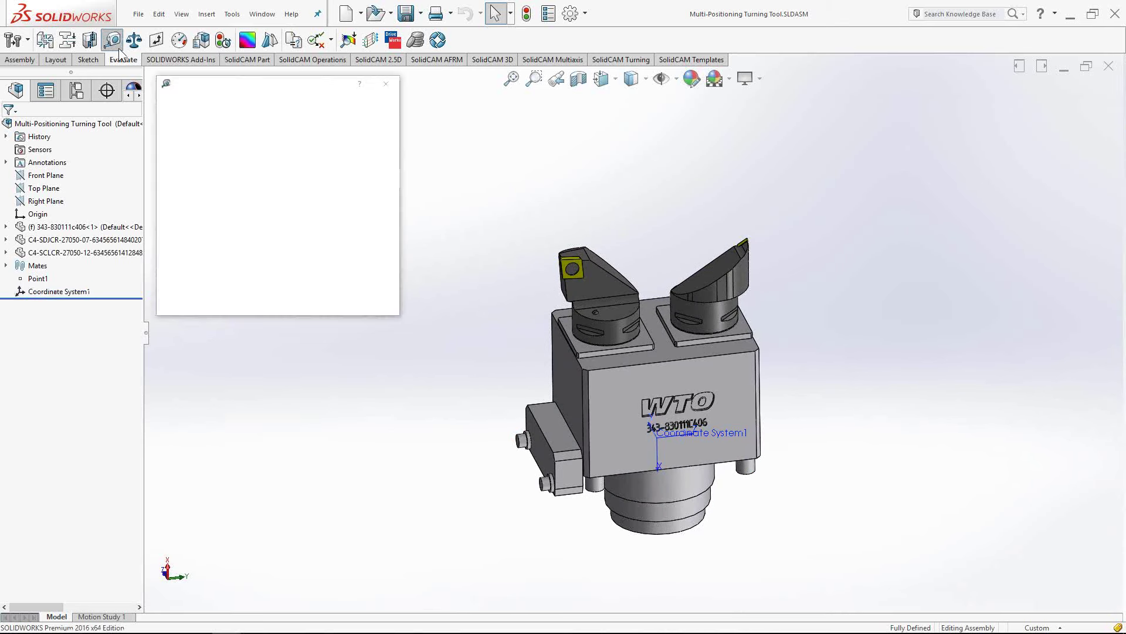
pyautogui.scroll(-15, 580, 251)
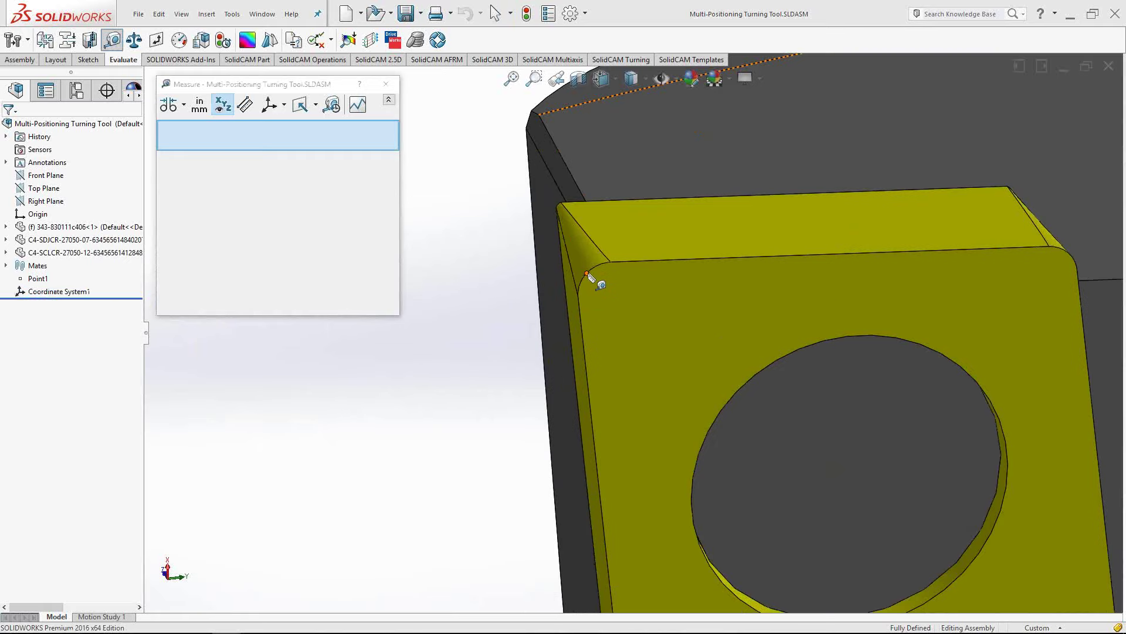
pyautogui.click(588, 274)
pyautogui.scroll(8, 599, 284)
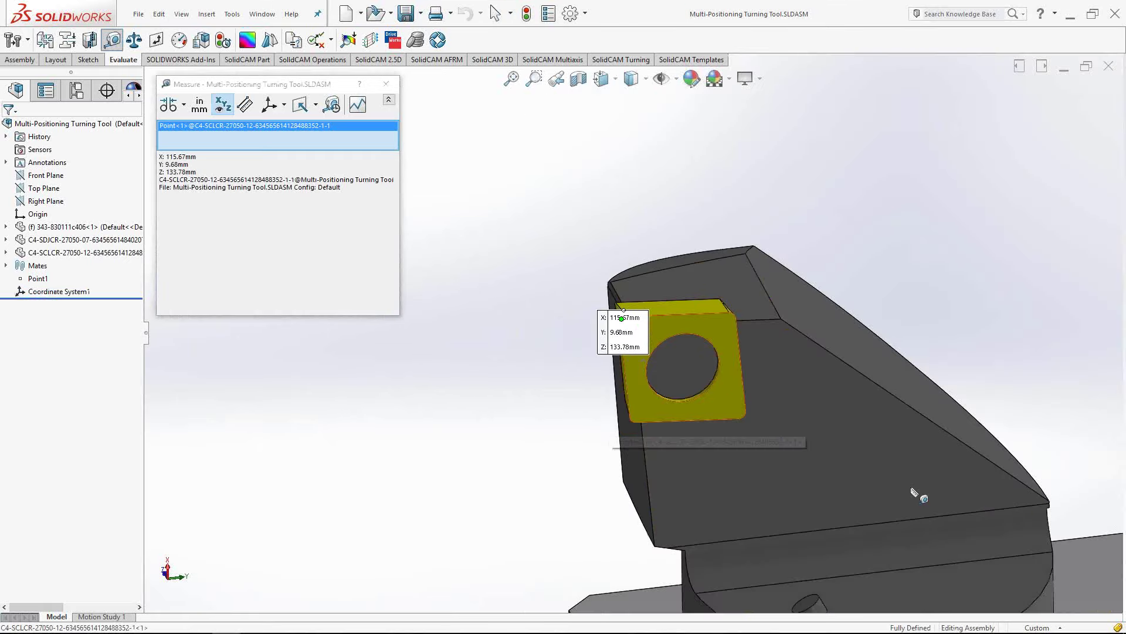
pyautogui.keyDown('ctrl'); pyautogui.moveTo(950, 541); pyautogui.dragTo(776, 316, button='middle'); pyautogui.keyUp('ctrl')
pyautogui.scroll(3, 800, 501)
pyautogui.keyDown('ctrl'); pyautogui.moveTo(923, 465); pyautogui.dragTo(900, 448, button='middle'); pyautogui.keyUp('ctrl')
pyautogui.scroll(-2, 803, 458)
pyautogui.keyDown('ctrl'); pyautogui.moveTo(803, 457); pyautogui.dragTo(729, 298, button='middle'); pyautogui.keyUp('ctrl')
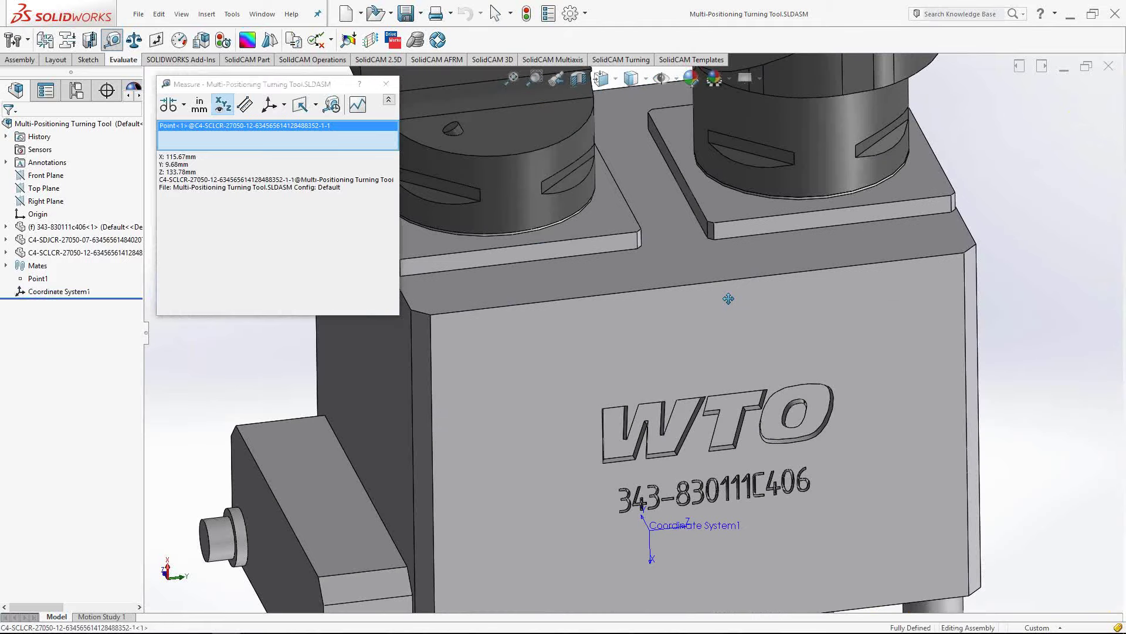
pyautogui.scroll(2, 729, 298)
pyautogui.click(650, 466)
pyautogui.scroll(1, 634, 323)
pyautogui.keyDown('ctrl'); pyautogui.moveTo(633, 317); pyautogui.dragTo(683, 362, button='middle'); pyautogui.keyUp('ctrl')
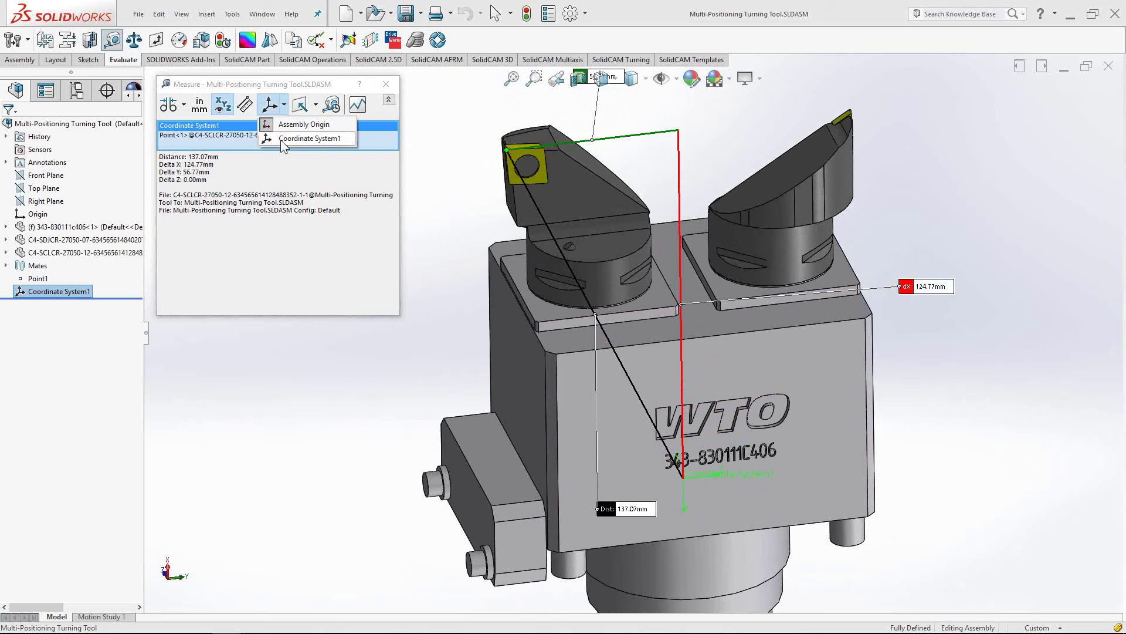
# Report the insert-tip measurement relative to Coordinate System1 instead of the assembly origin
pyautogui.click(283, 140)
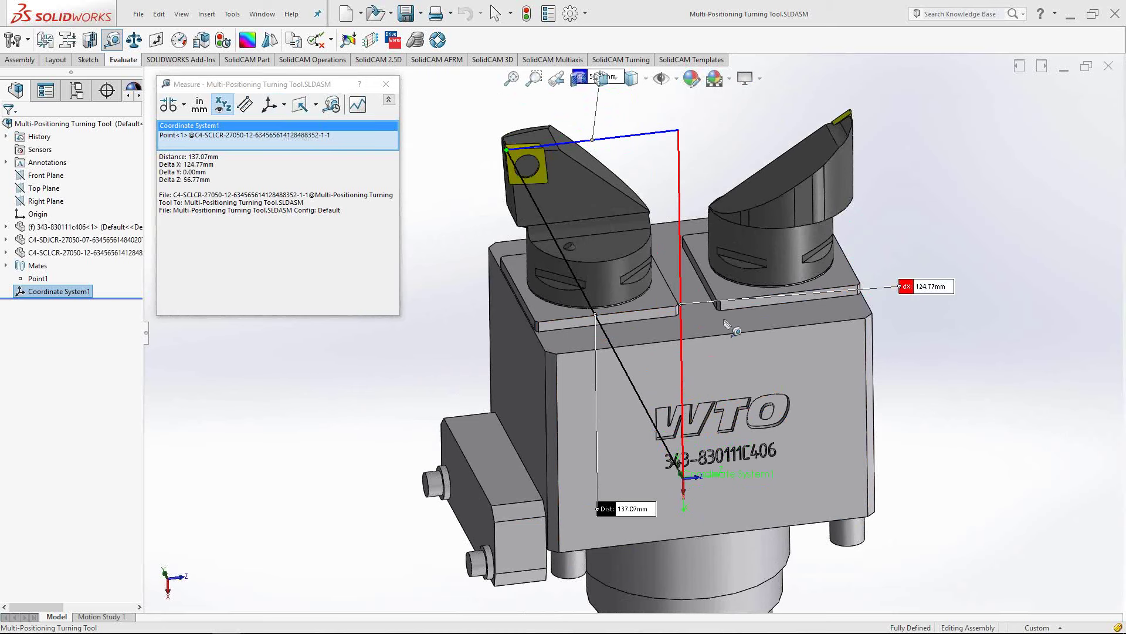
pyautogui.scroll(1, 760, 440)
pyautogui.keyDown('ctrl'); pyautogui.moveTo(725, 320); pyautogui.dragTo(780, 422, button='middle'); pyautogui.keyUp('ctrl')
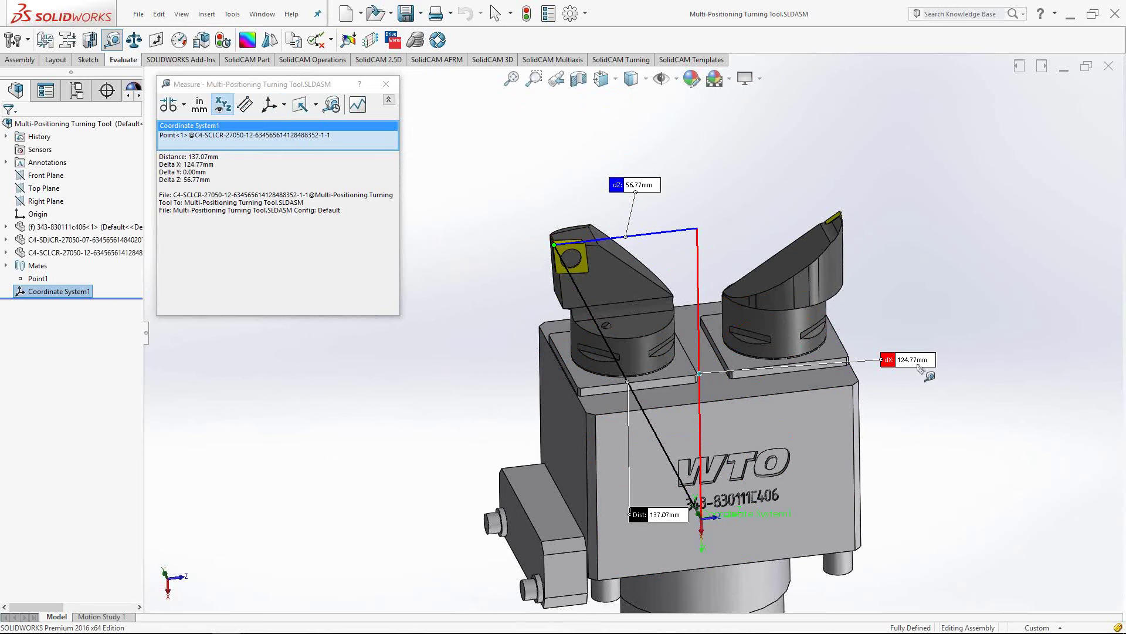
# Replace the measured point with the nose of the C4-SDJCR tool's insert, measure its offsets from Coordinate System1, and close the measurement
pyautogui.rightClick(211, 137)
pyautogui.click(232, 159)
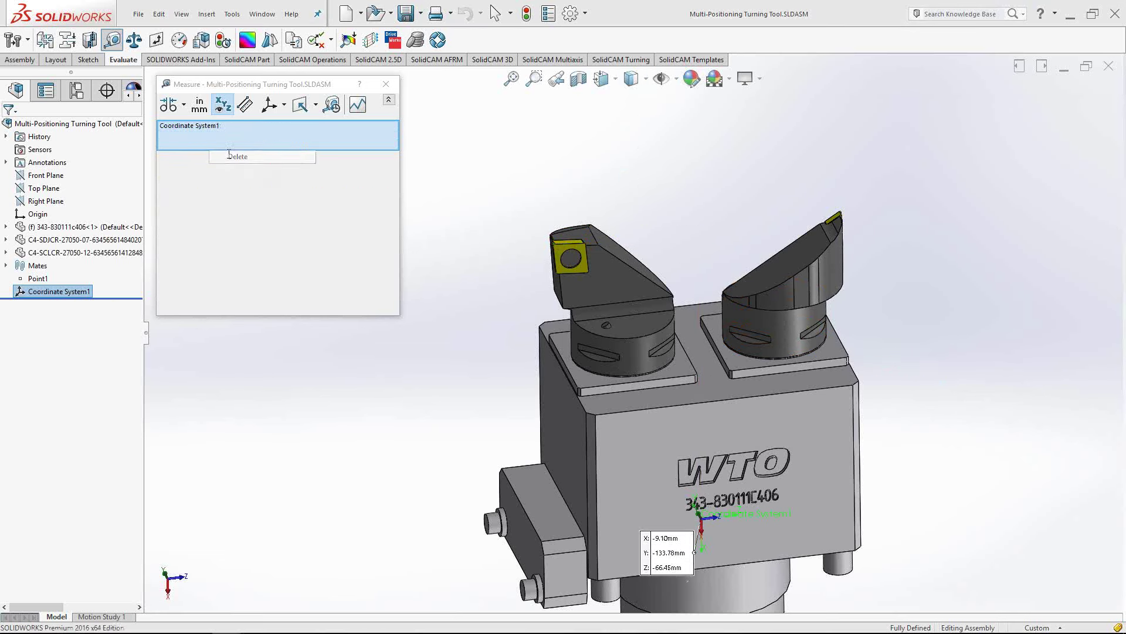
pyautogui.scroll(-6, 858, 212)
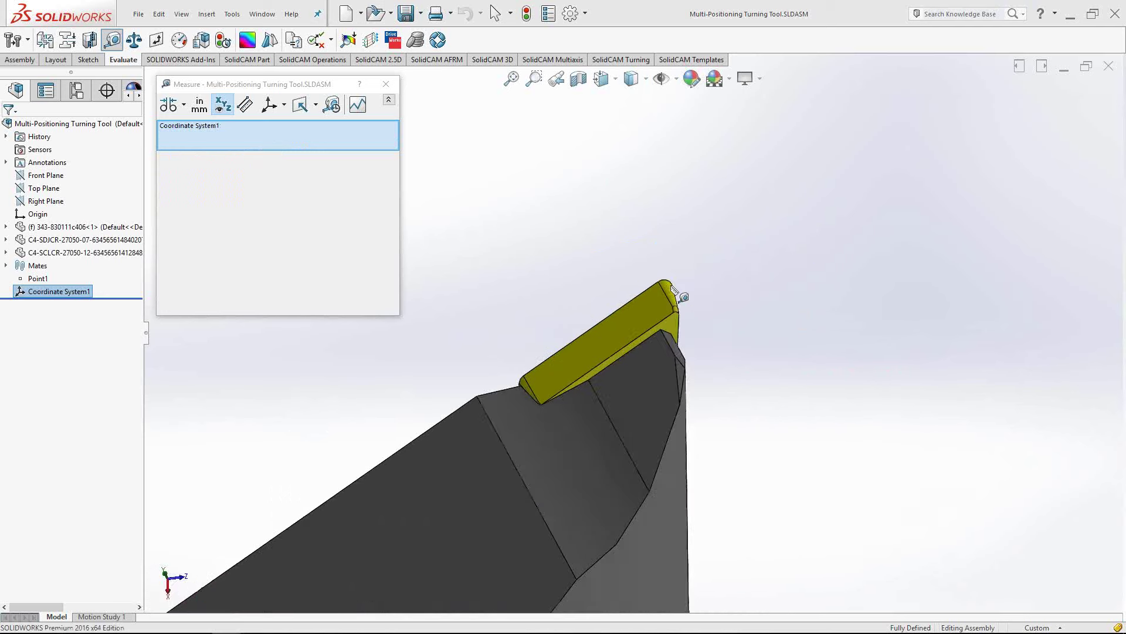
pyautogui.scroll(-2, 645, 282)
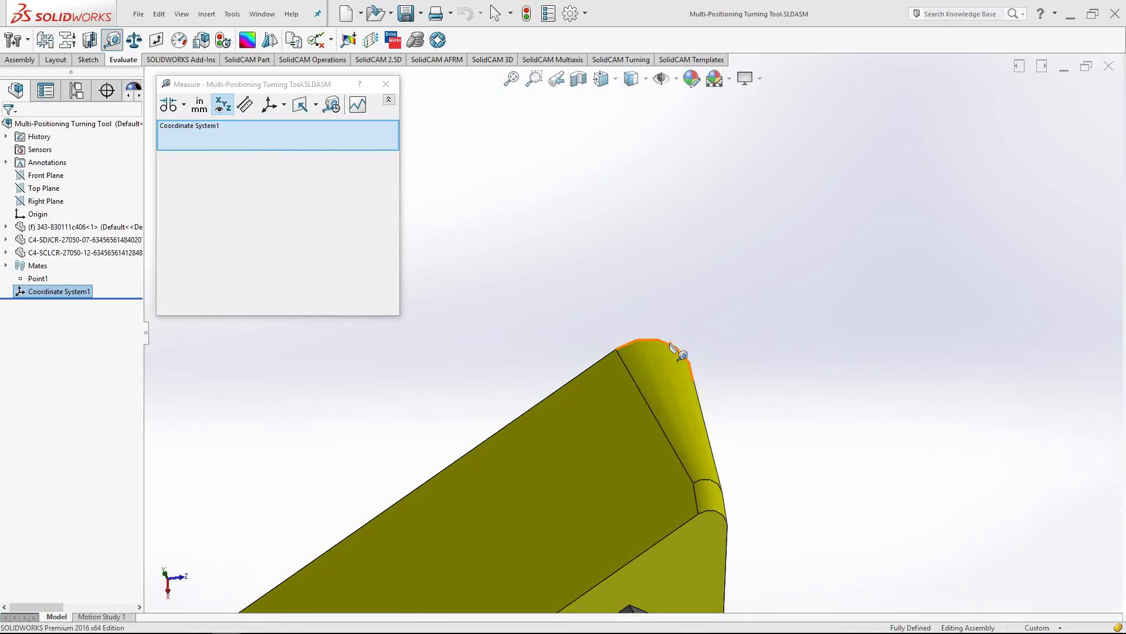
pyautogui.click(668, 347)
pyautogui.scroll(5, 624, 491)
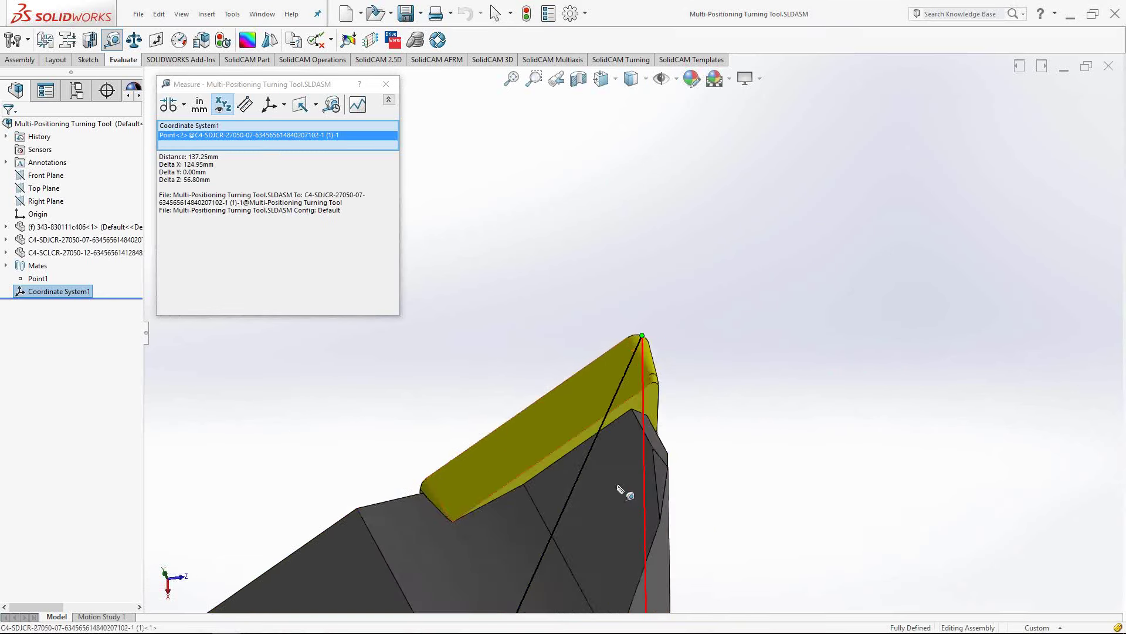
pyautogui.scroll(5, 645, 487)
pyautogui.scroll(-3, 698, 411)
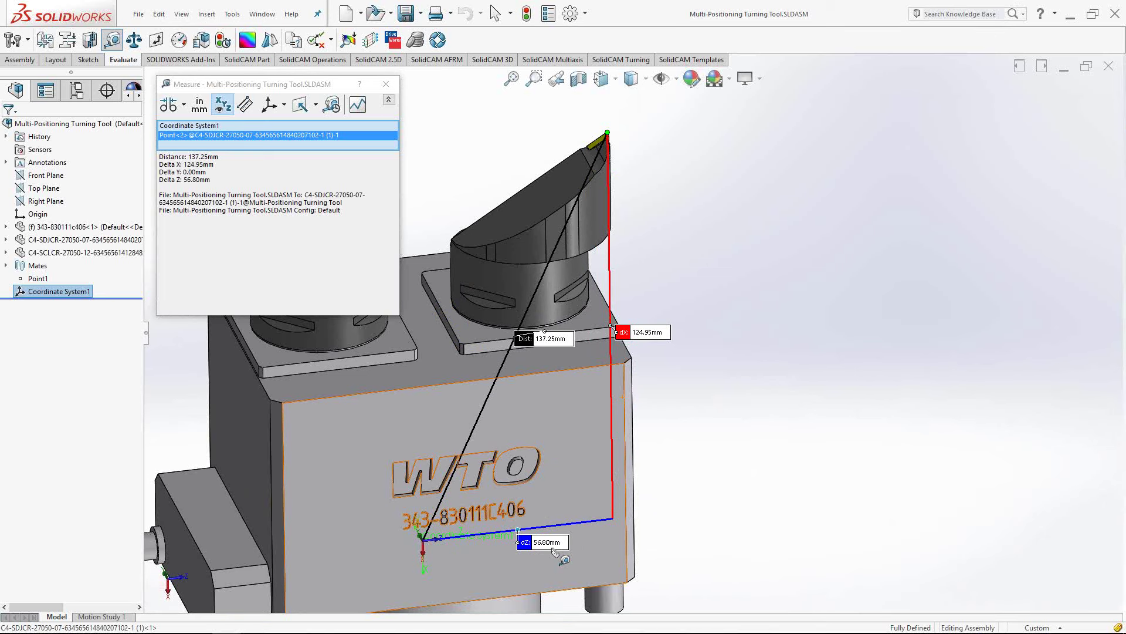
pyautogui.click(385, 83)
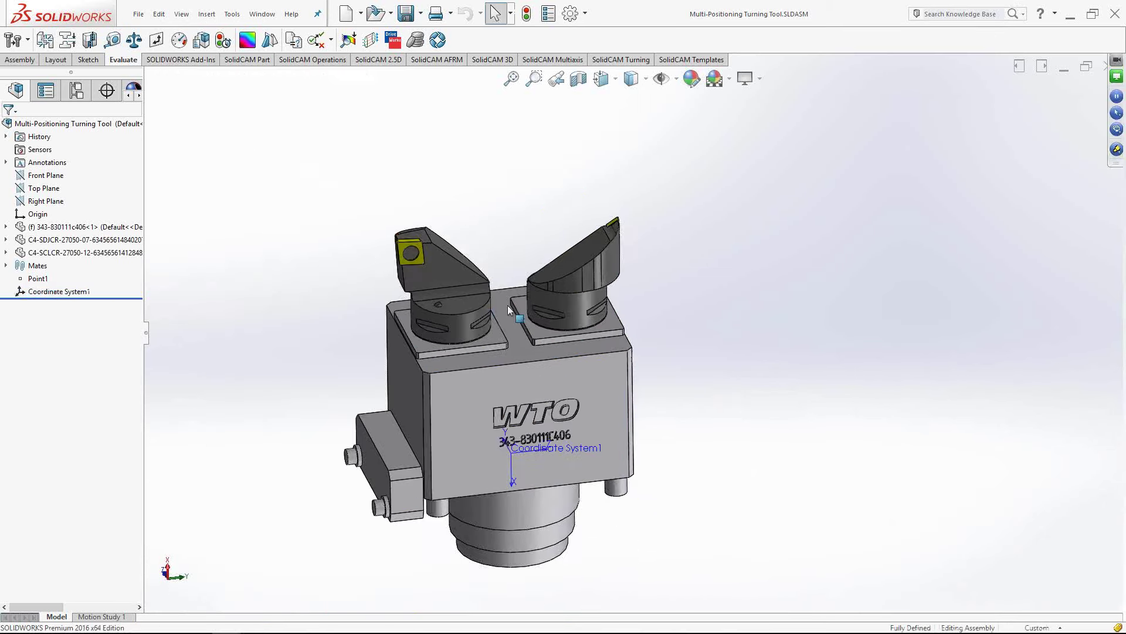
# Switch to the Milling Face assembly and orient it so the collet and mounting point both show
pyautogui.keyDown('ctrl'); pyautogui.moveTo(508, 305); pyautogui.dragTo(646, 370, button='middle'); pyautogui.keyUp('ctrl')
pyautogui.scroll(-1, 655, 343)
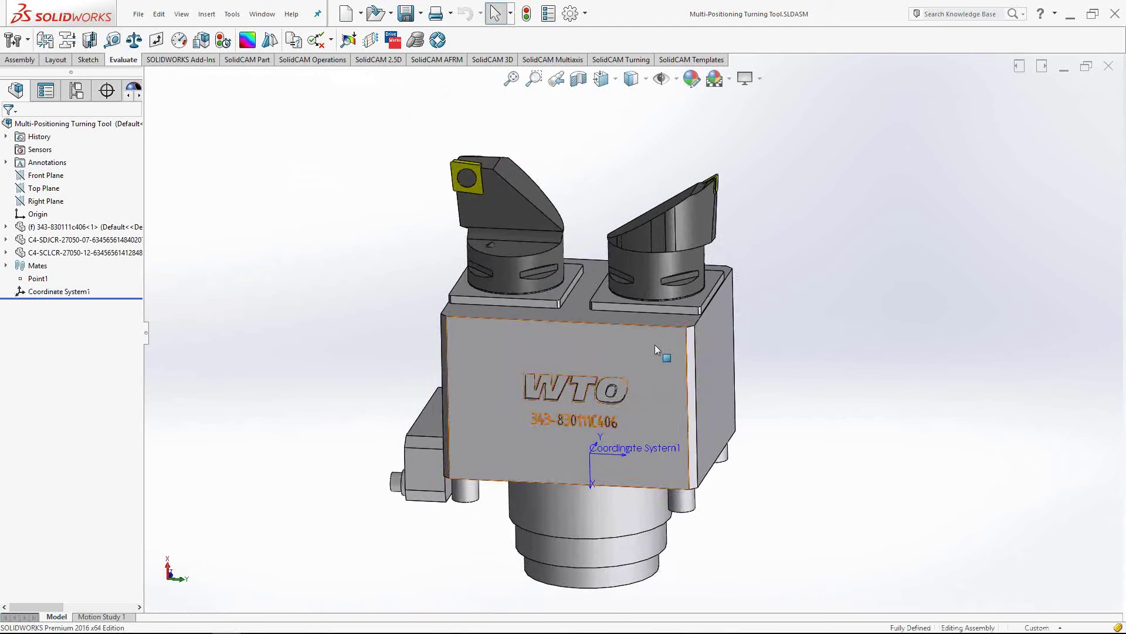
pyautogui.click(262, 14)
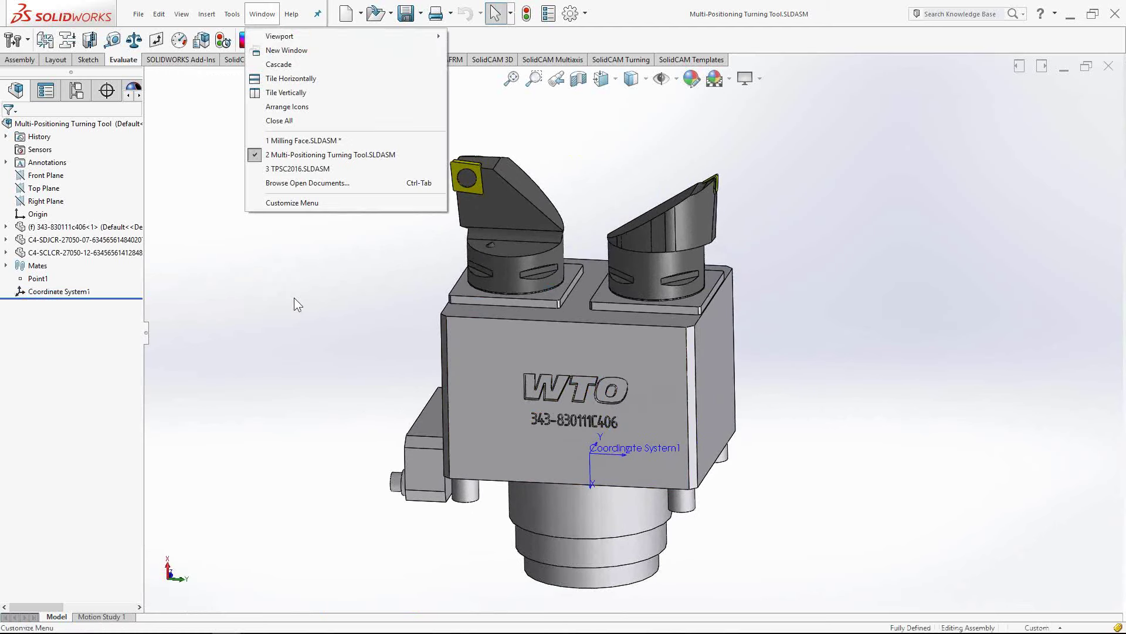
pyautogui.click(294, 298)
pyautogui.click(263, 10)
pyautogui.click(296, 141)
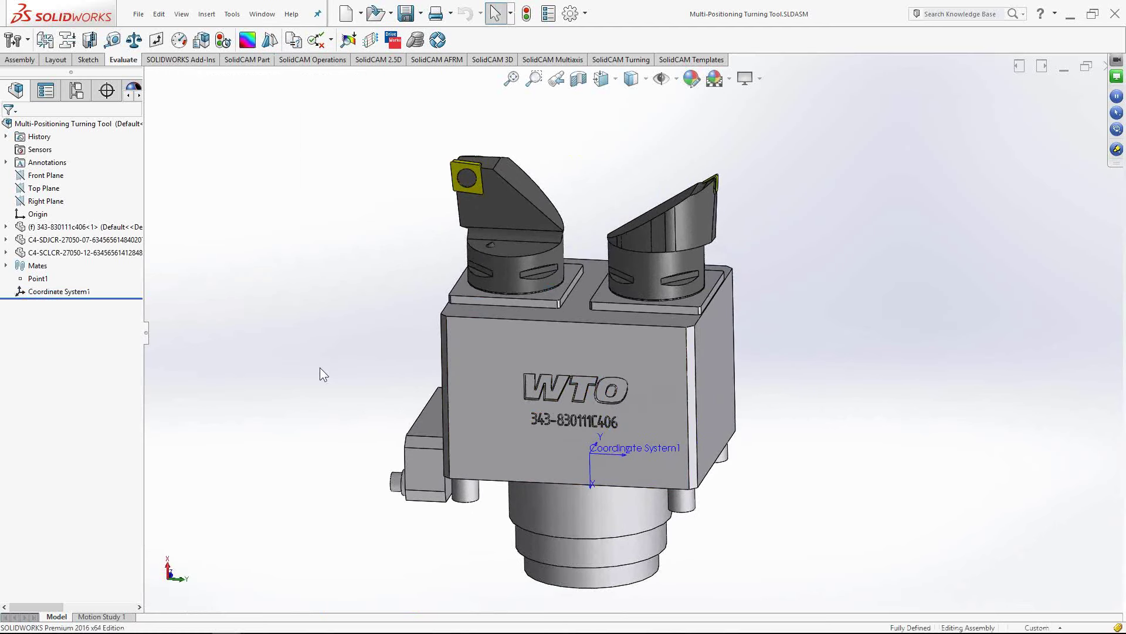
pyautogui.scroll(1, 727, 418)
pyautogui.keyDown('ctrl'); pyautogui.moveTo(766, 421); pyautogui.dragTo(668, 414, button='middle'); pyautogui.keyUp('ctrl')
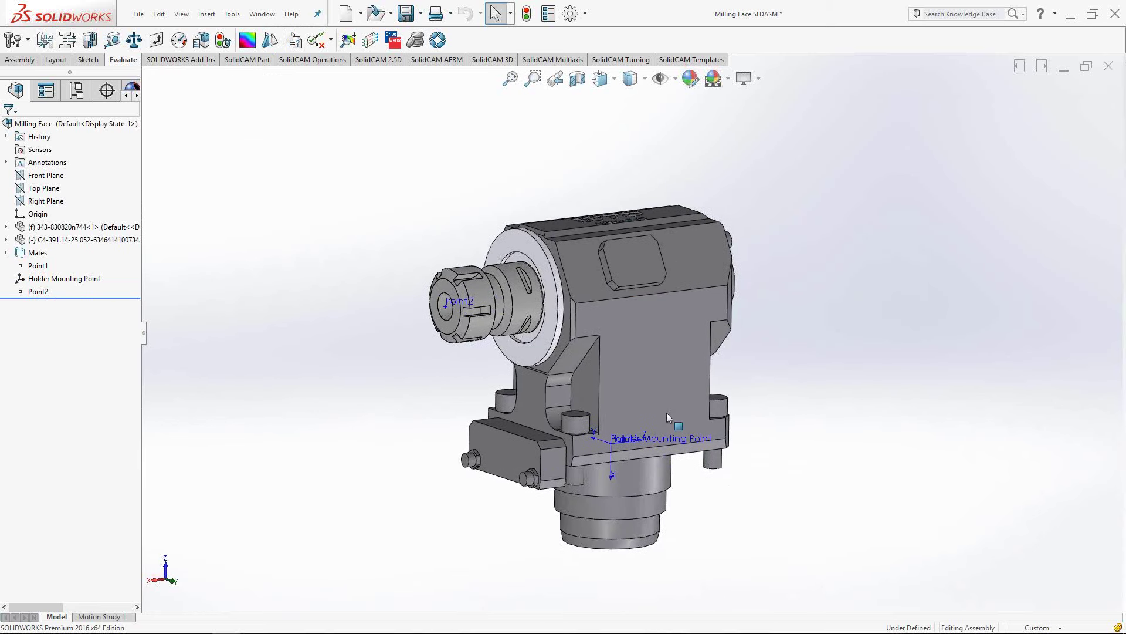
pyautogui.moveTo(775, 366); pyautogui.dragTo(776, 375, button='middle')
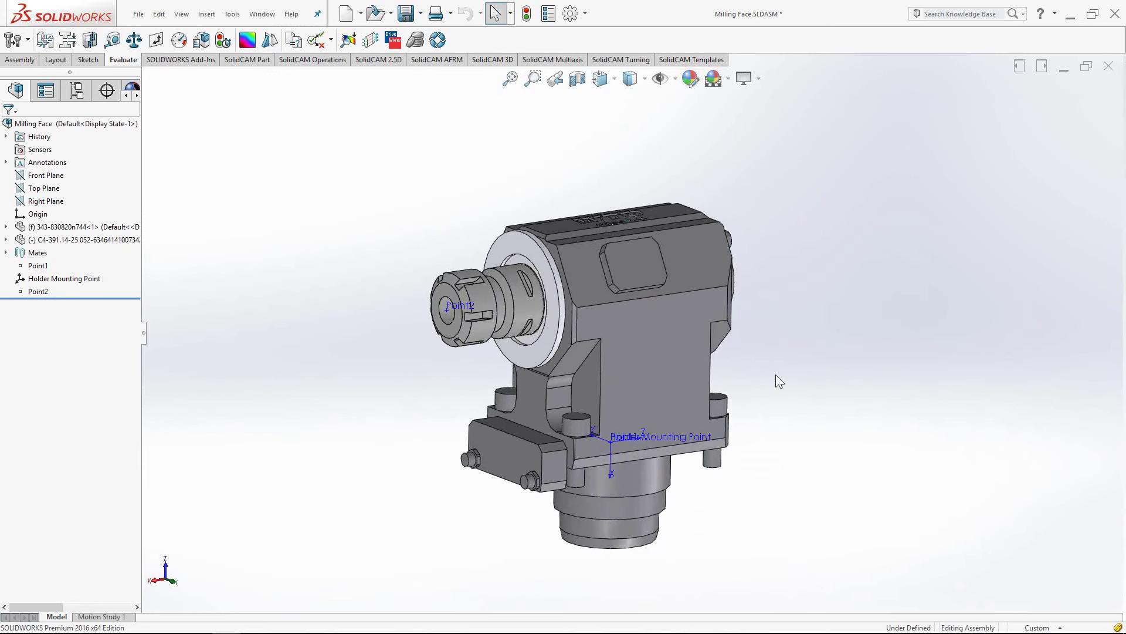
# Highlight the holder body and collet chuck components together, then clear the selection
pyautogui.click(87, 229)
pyautogui.keyDown('ctrl'); pyautogui.click(76, 238); pyautogui.keyUp('ctrl')
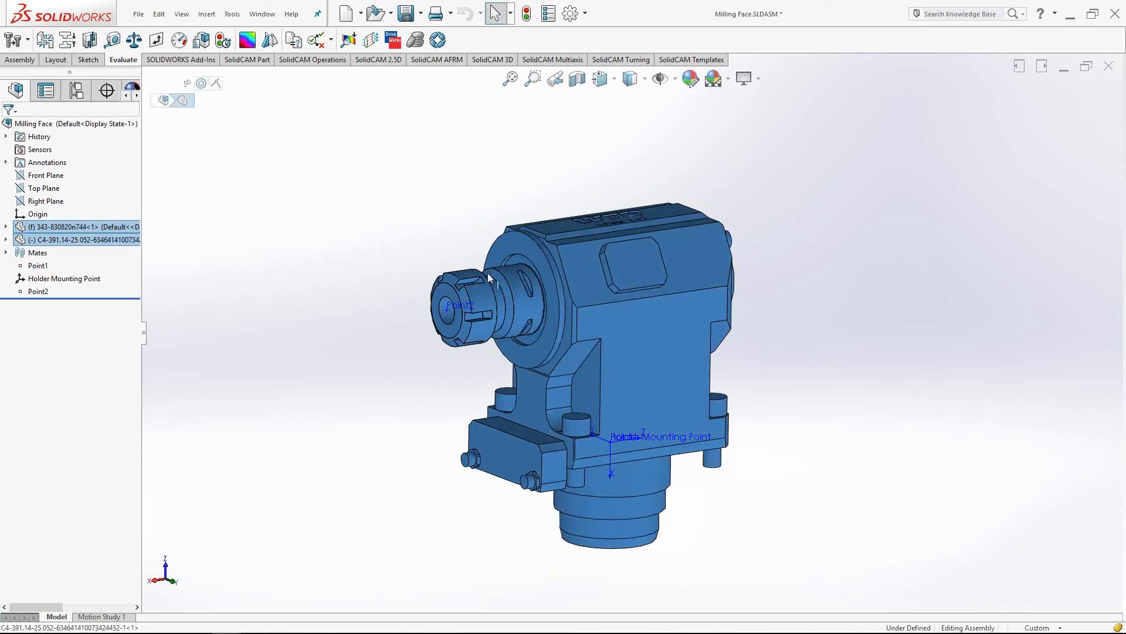
pyautogui.click(436, 505)
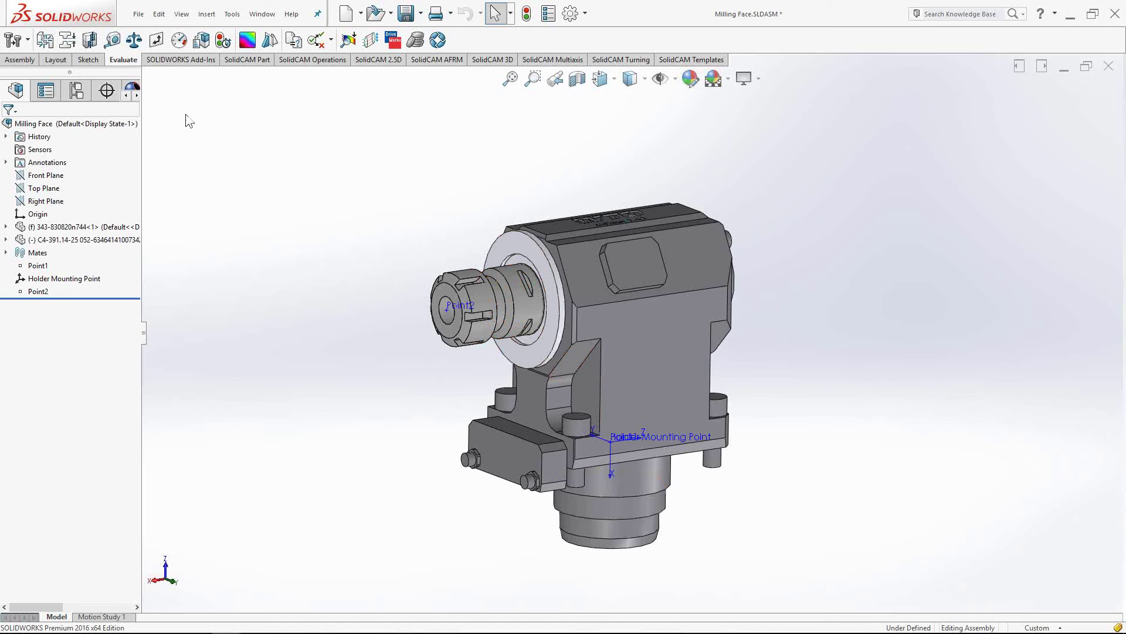
# Open the save-as settings for the milling holder assembly and choose STL (*.stl) as the file type
pyautogui.click(139, 14)
pyautogui.click(162, 148)
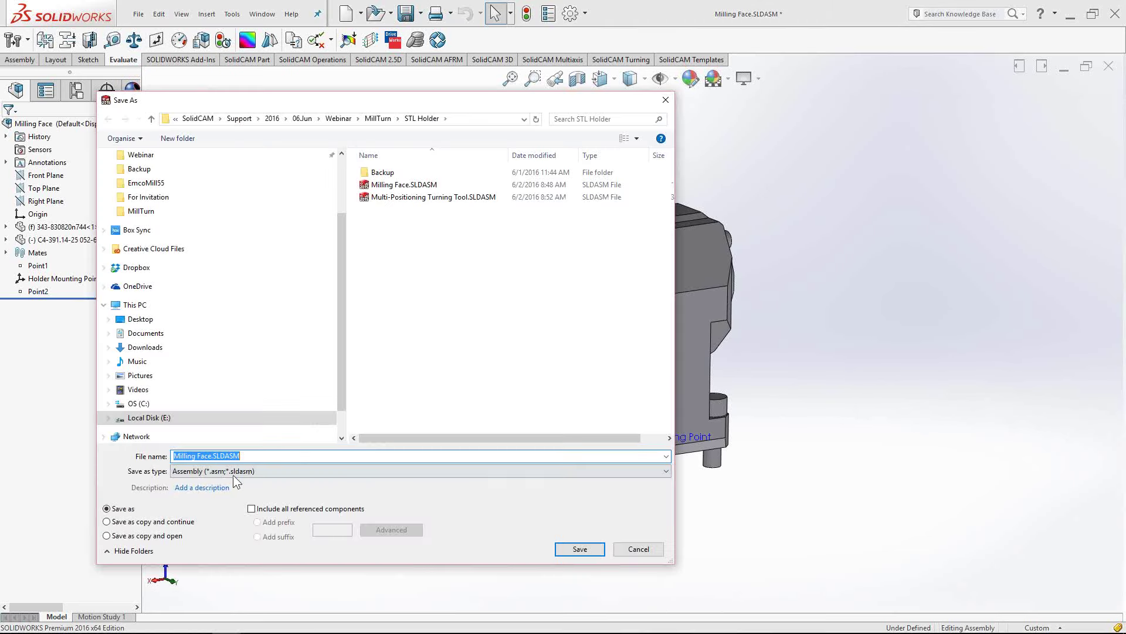
pyautogui.click(232, 474)
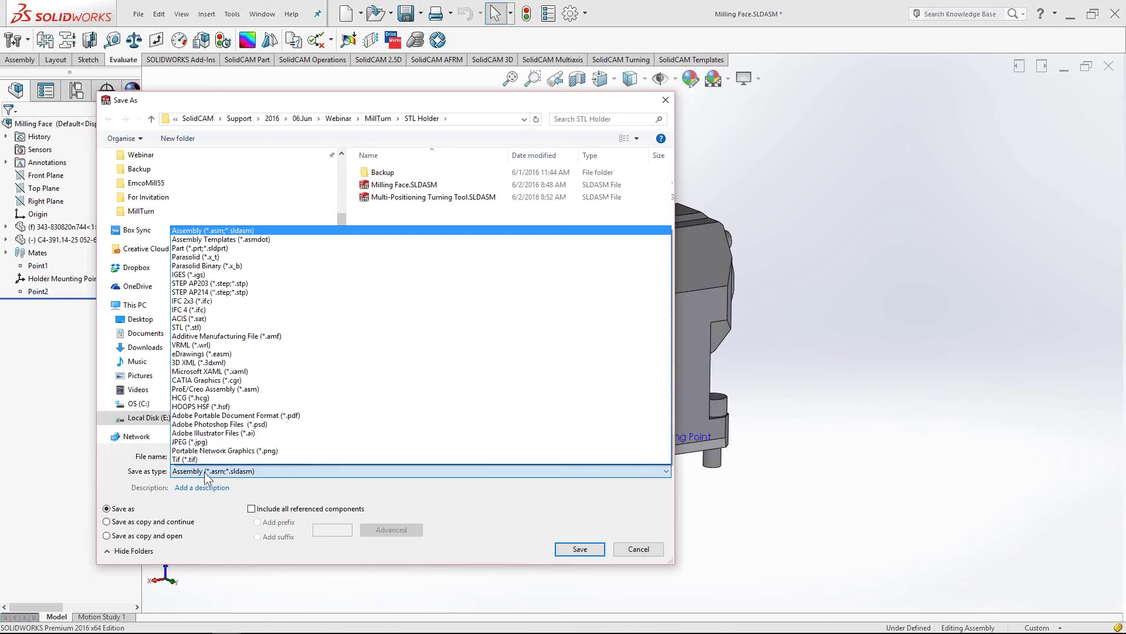
pyautogui.click(179, 327)
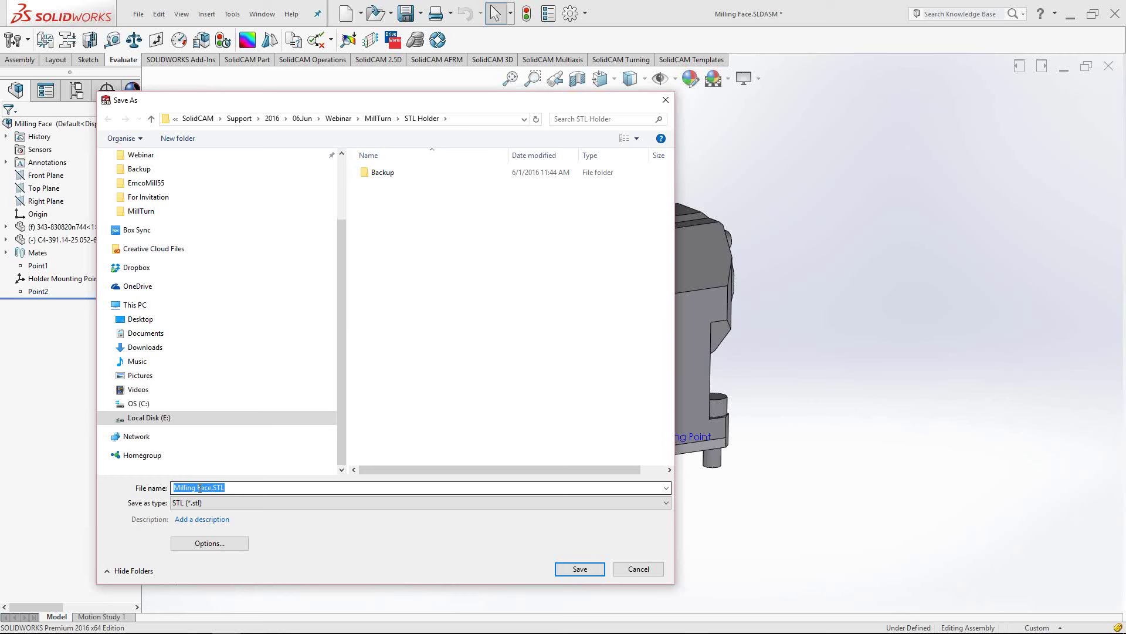
# Set the STL export's output coordinate system to Holder Mounting Point and save the file as Milling Face.STL
pyautogui.click(197, 544)
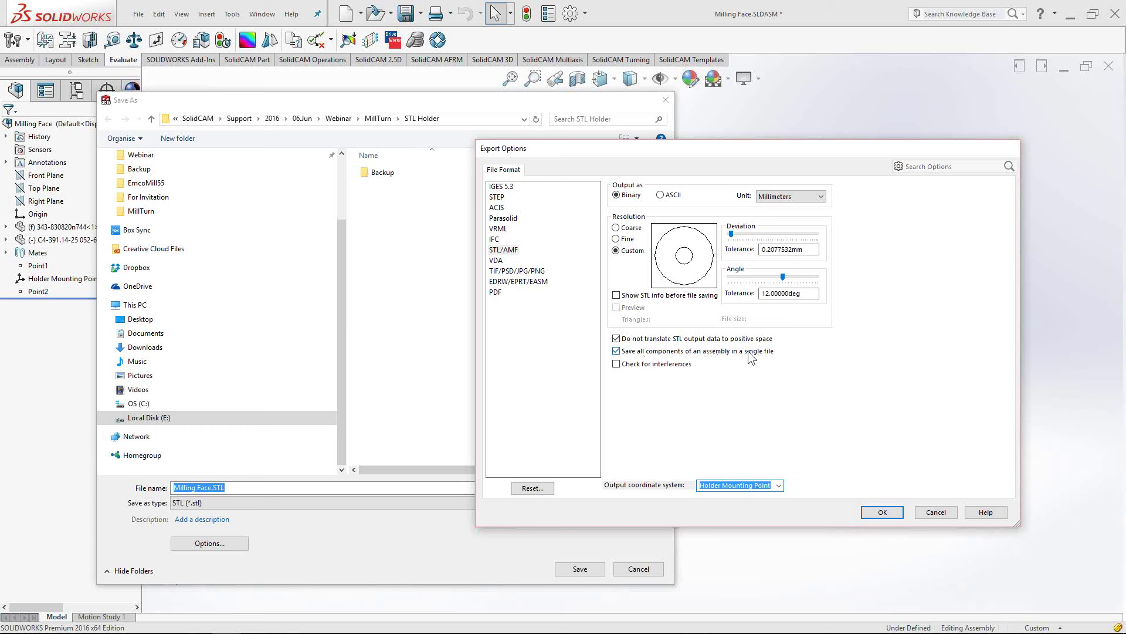
pyautogui.click(779, 485)
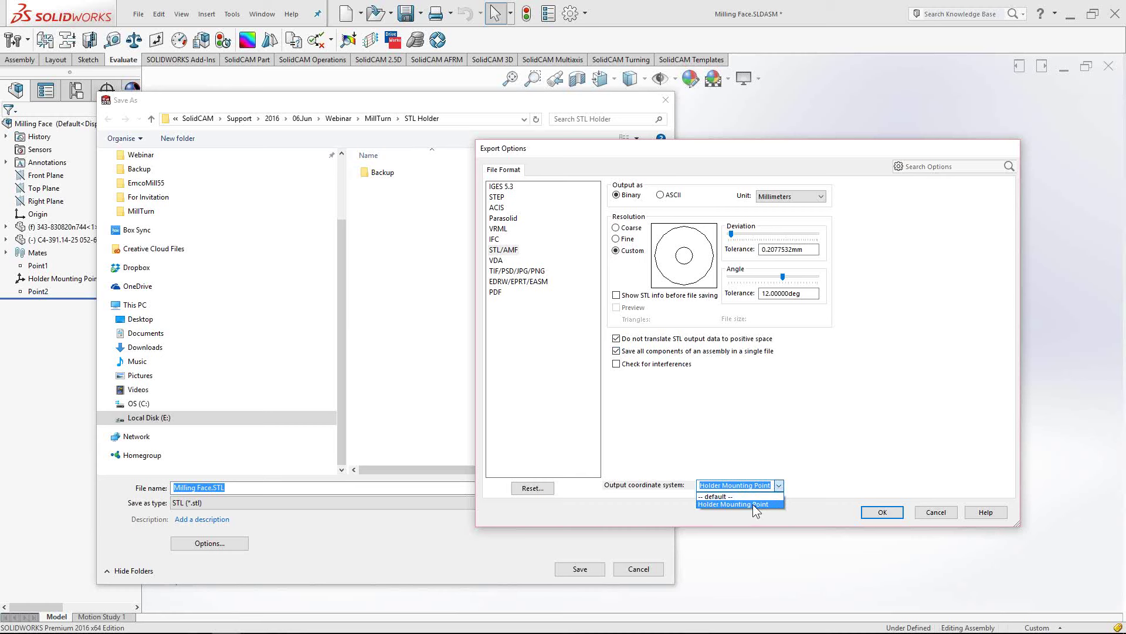
pyautogui.click(744, 505)
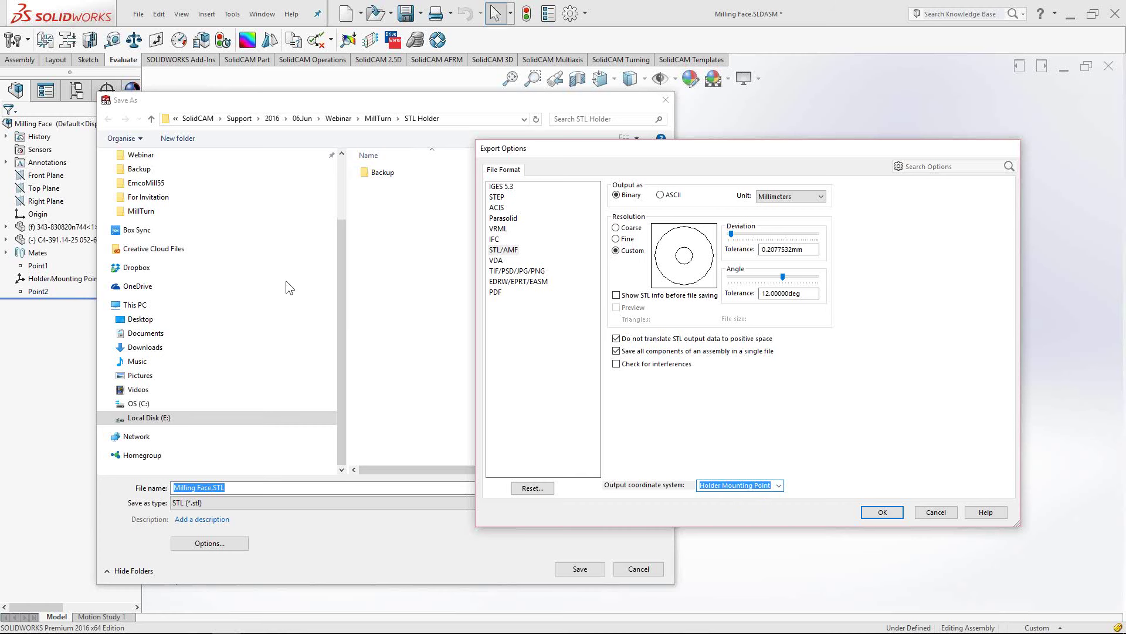
pyautogui.click(874, 513)
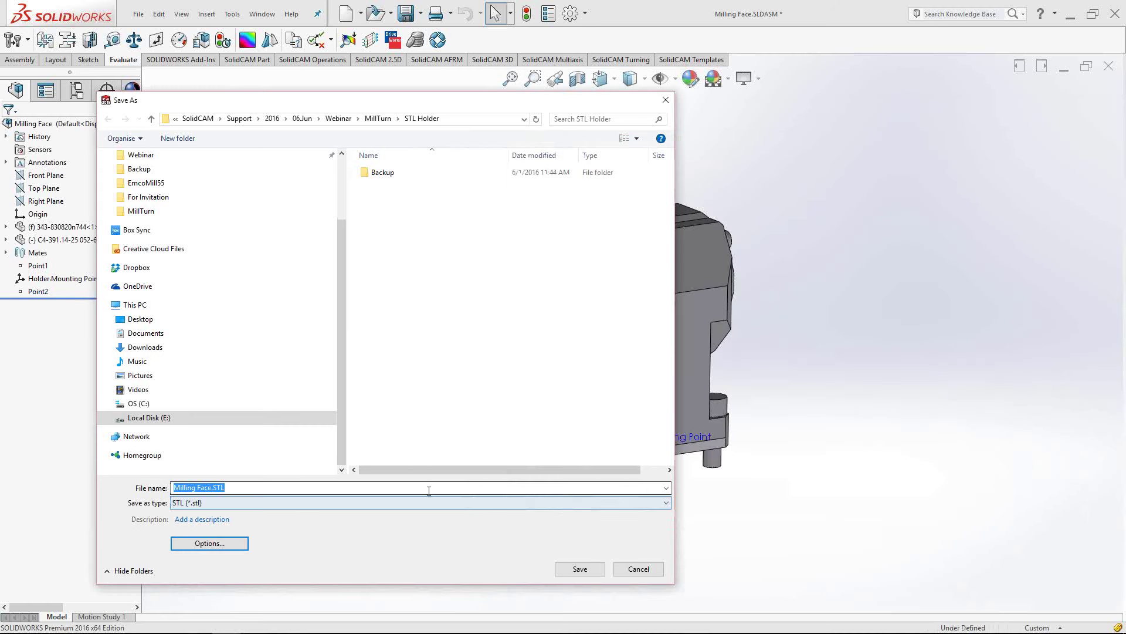
pyautogui.click(570, 569)
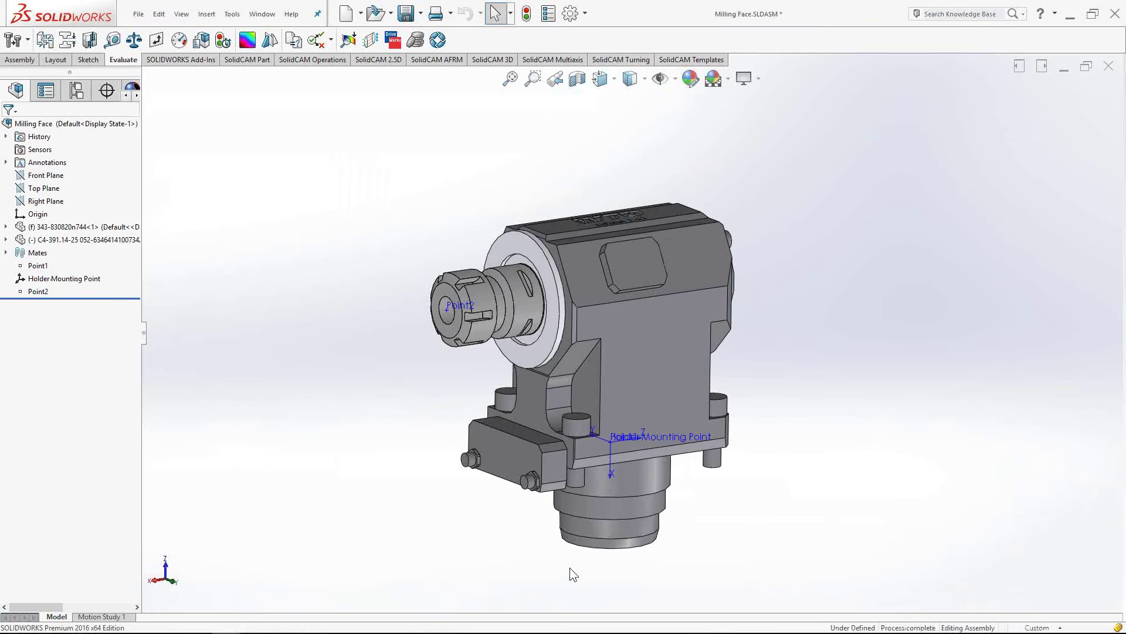
# Switch to the Multi-Positioning Turning Tool assembly and examine the yellow inserts on its two turning tools
pyautogui.click(263, 14)
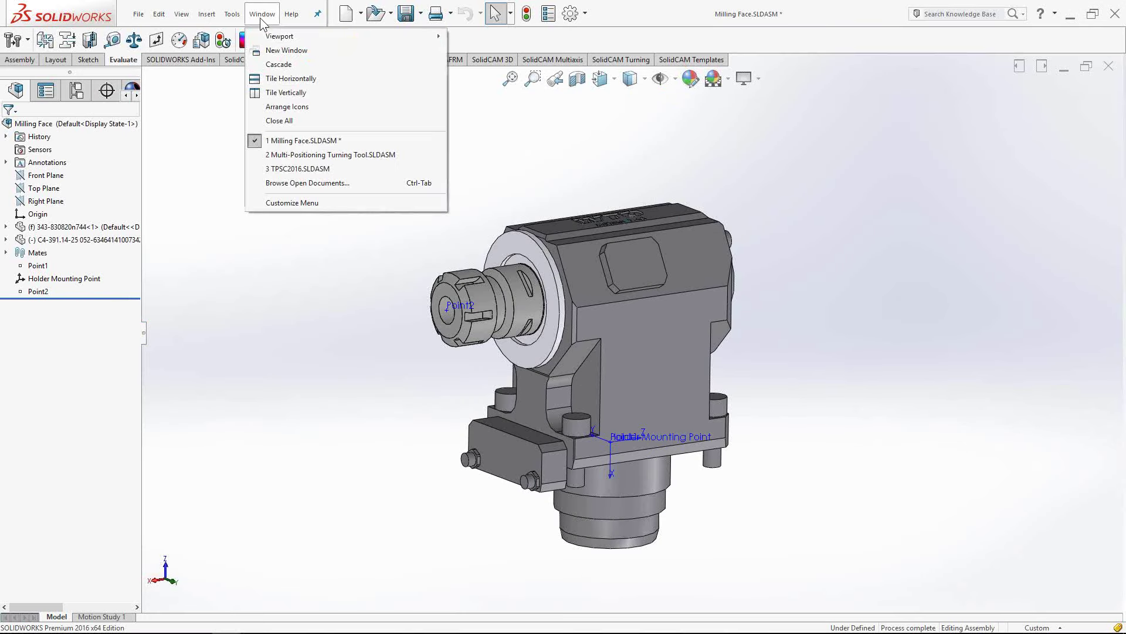
pyautogui.click(284, 155)
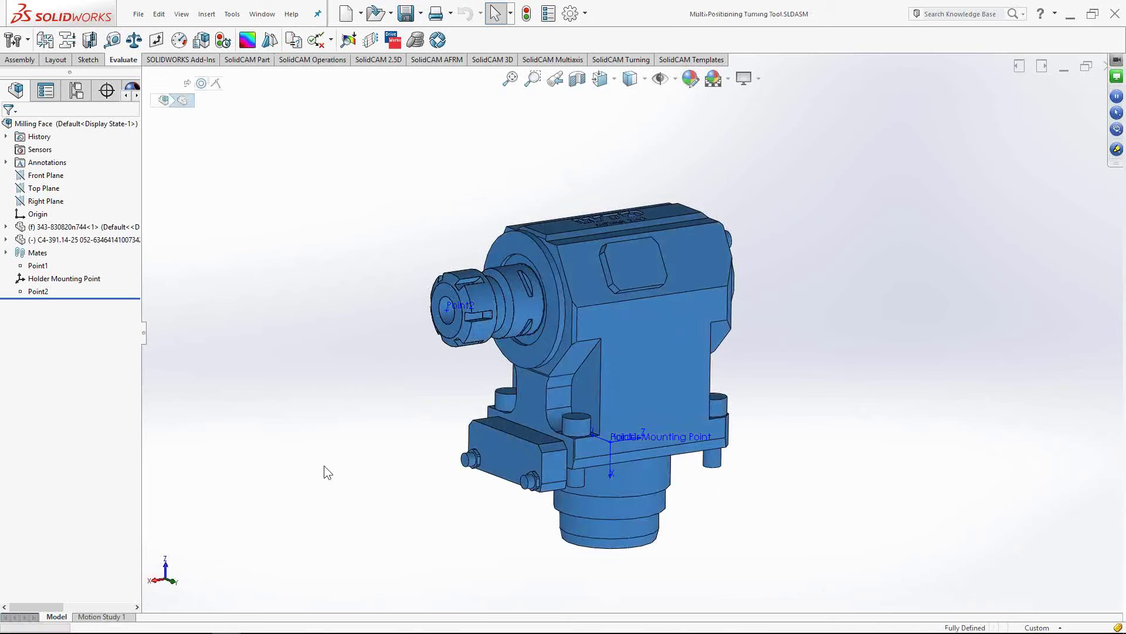
pyautogui.moveTo(621, 347); pyautogui.dragTo(638, 377, button='middle')
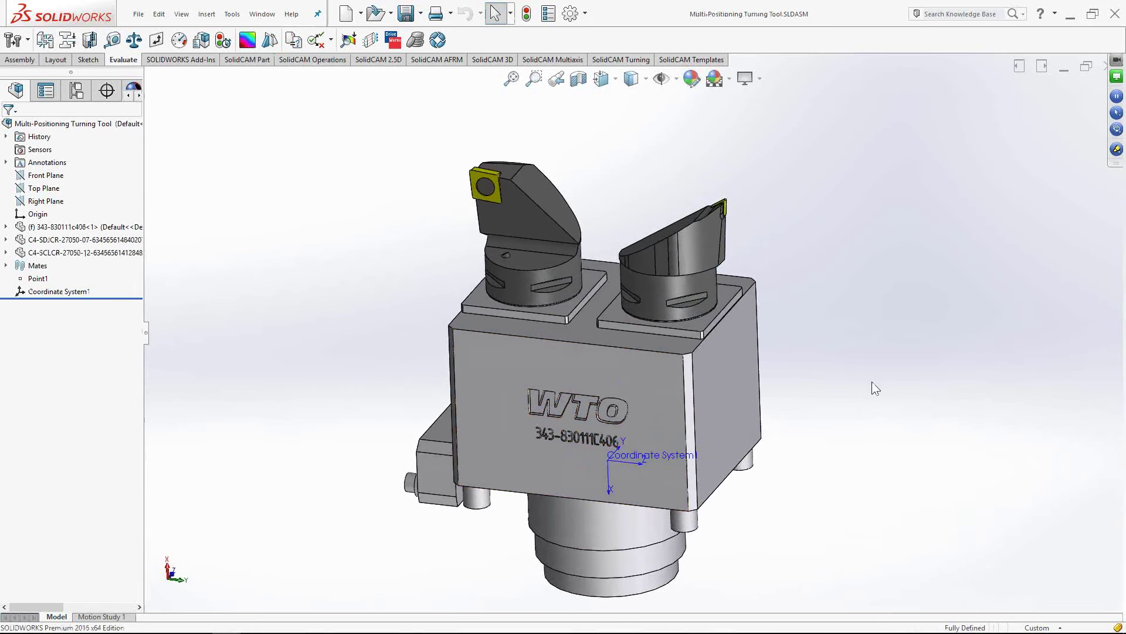
pyautogui.scroll(-5, 494, 206)
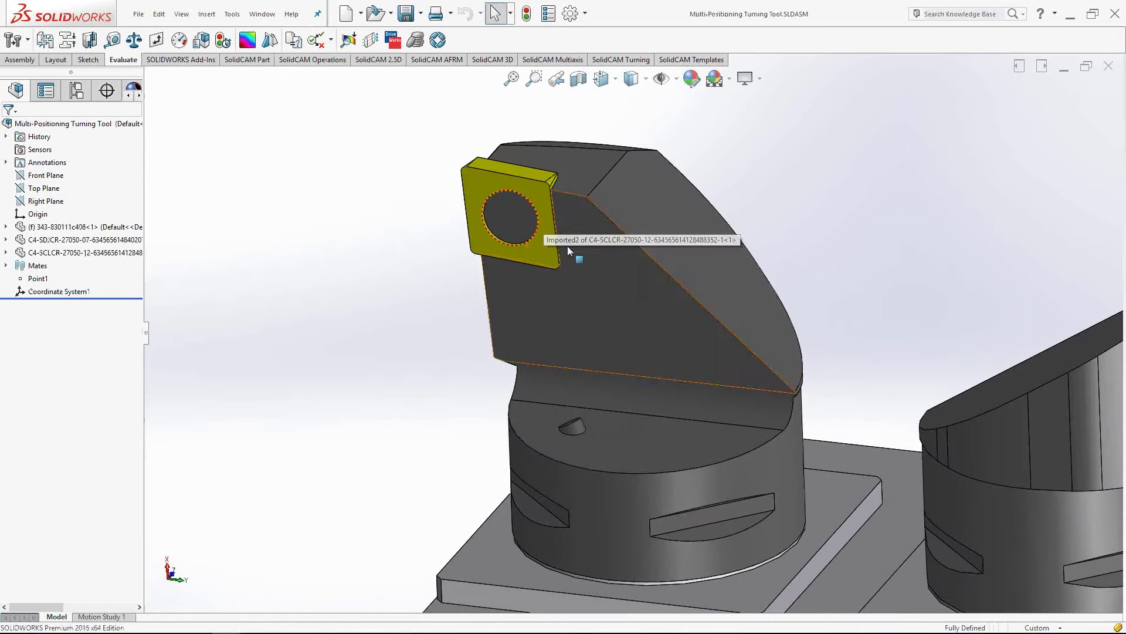
pyautogui.click(515, 181)
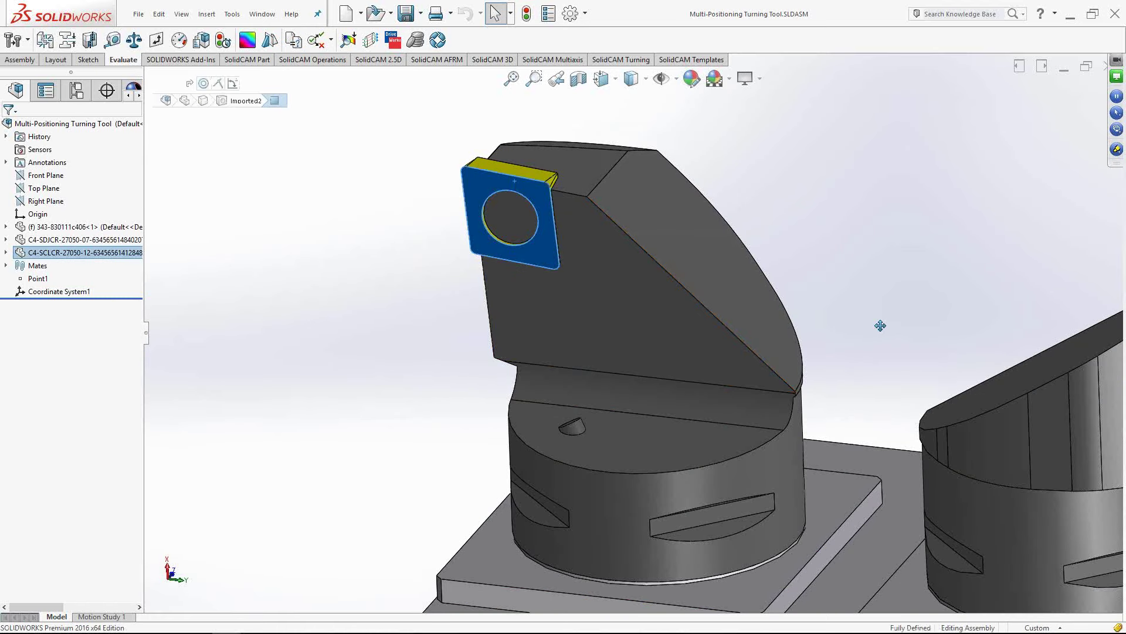
pyautogui.keyDown('ctrl'); pyautogui.moveTo(880, 321); pyautogui.dragTo(681, 318, button='middle'); pyautogui.keyUp('ctrl')
pyautogui.click(681, 318)
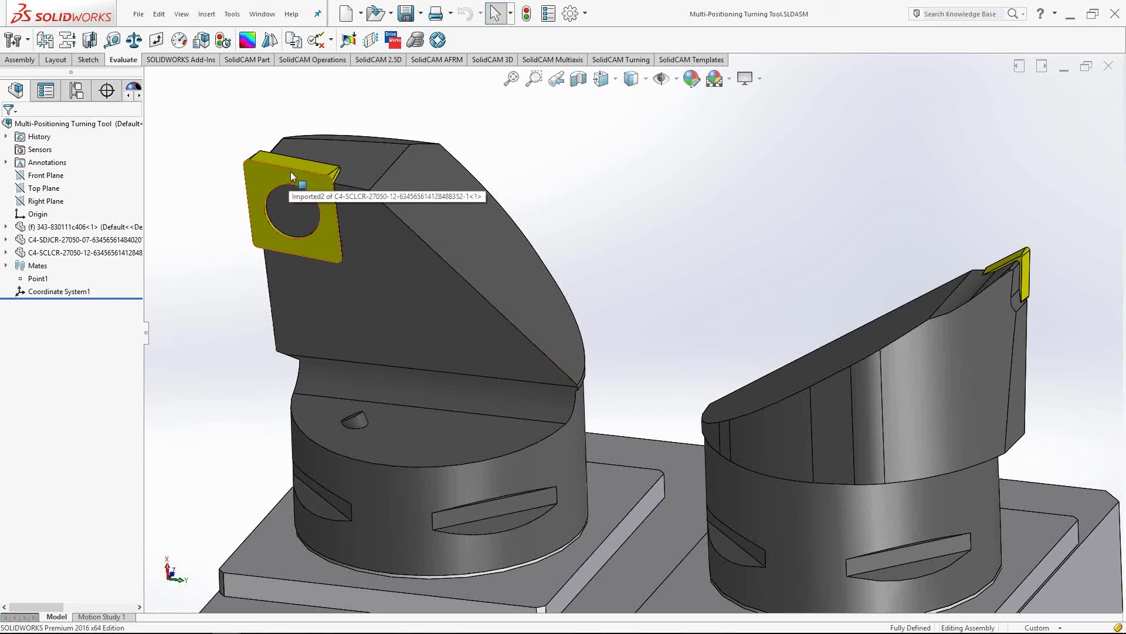
# Open the C4-SCLCR-27050-12 turning tool component as its own part and delete its yellow insert feature, Imported2
pyautogui.click(400, 272)
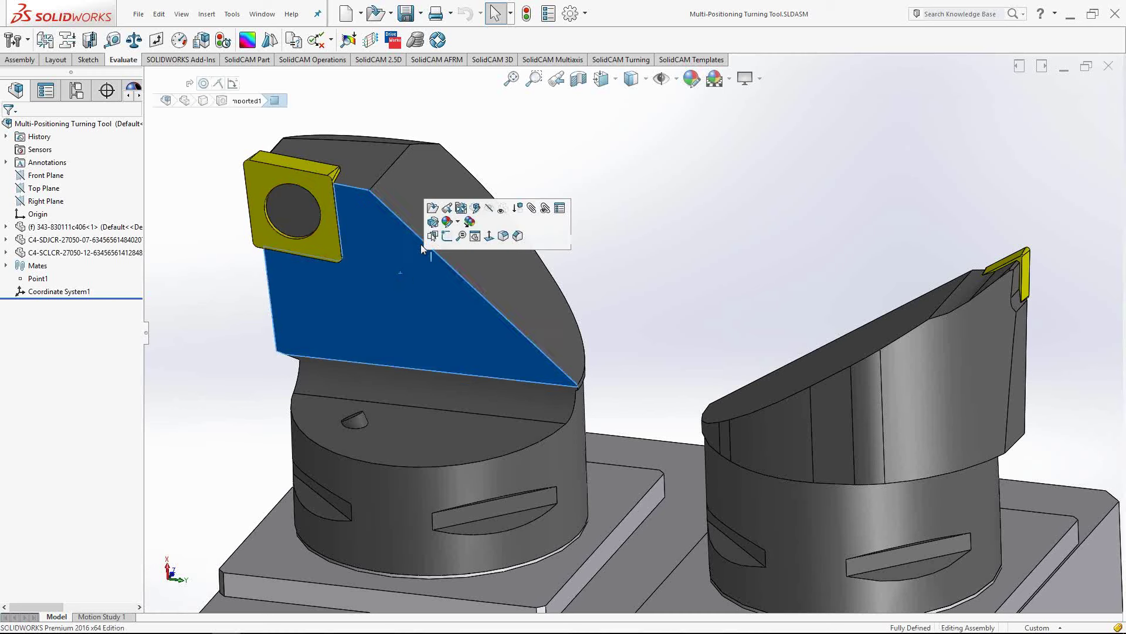
pyautogui.click(432, 209)
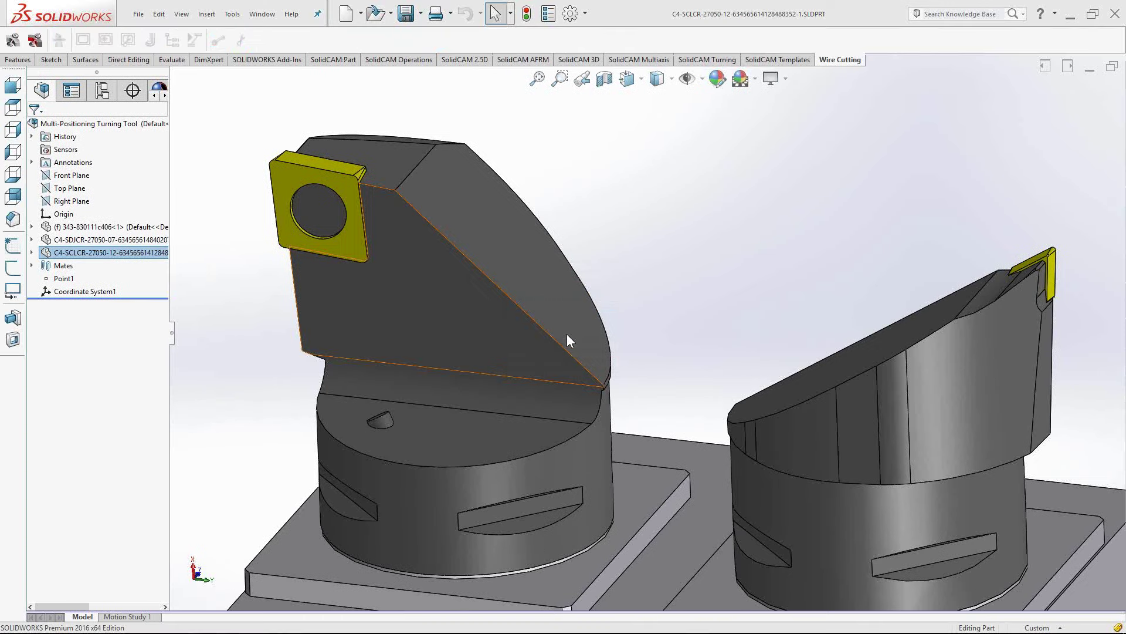
pyautogui.scroll(-4, 663, 235)
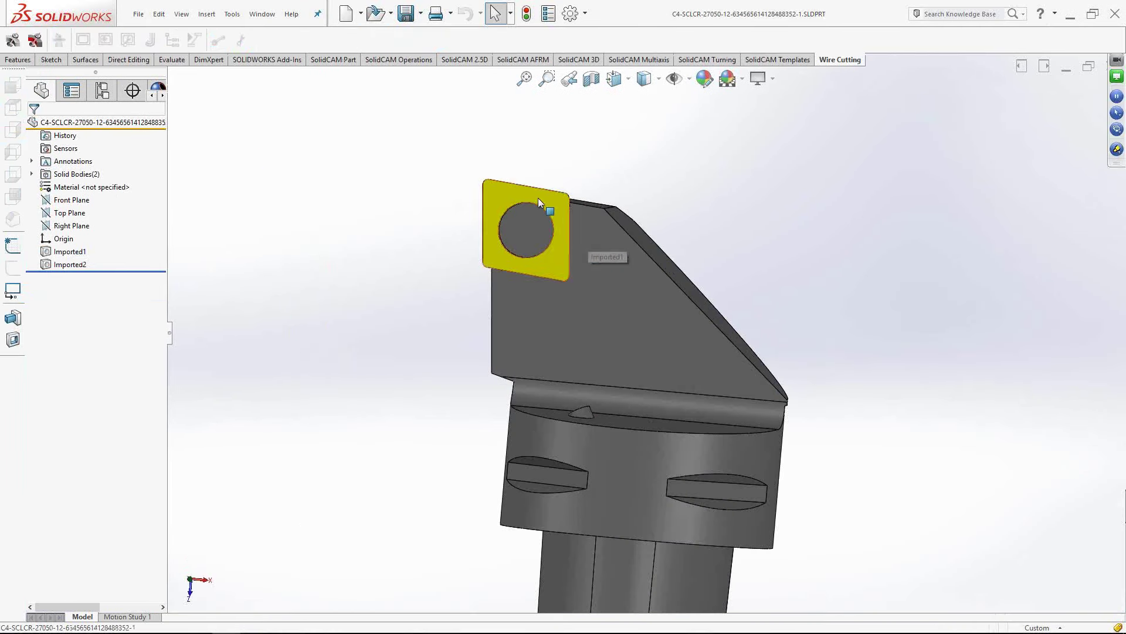
pyautogui.click(537, 198)
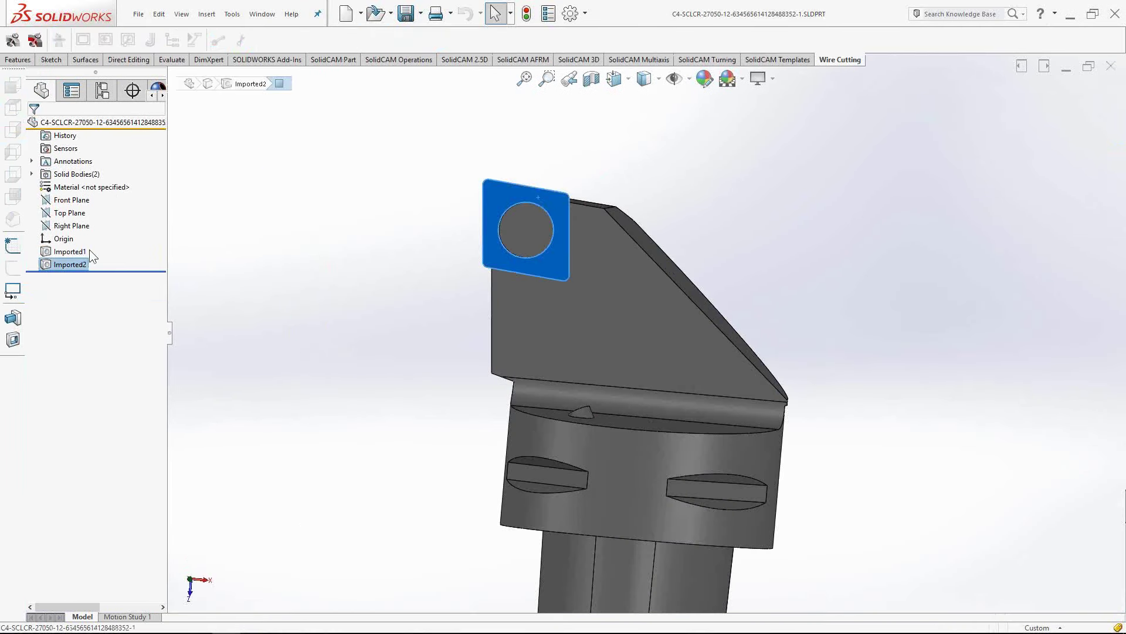
pyautogui.rightClick(526, 193)
pyautogui.click(562, 399)
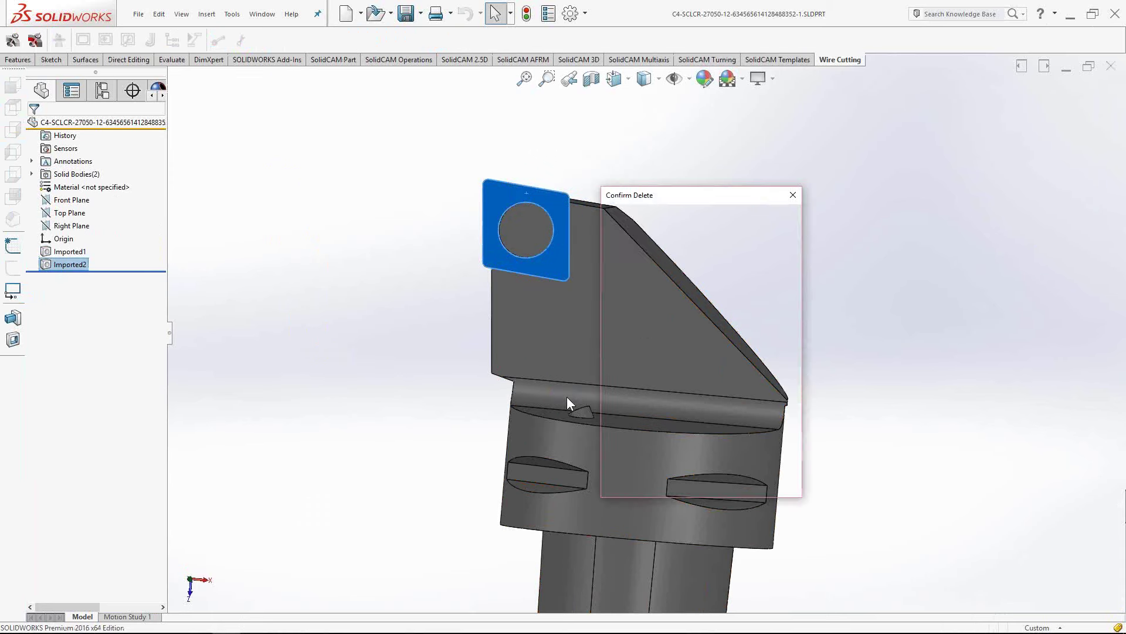
pyautogui.click(757, 220)
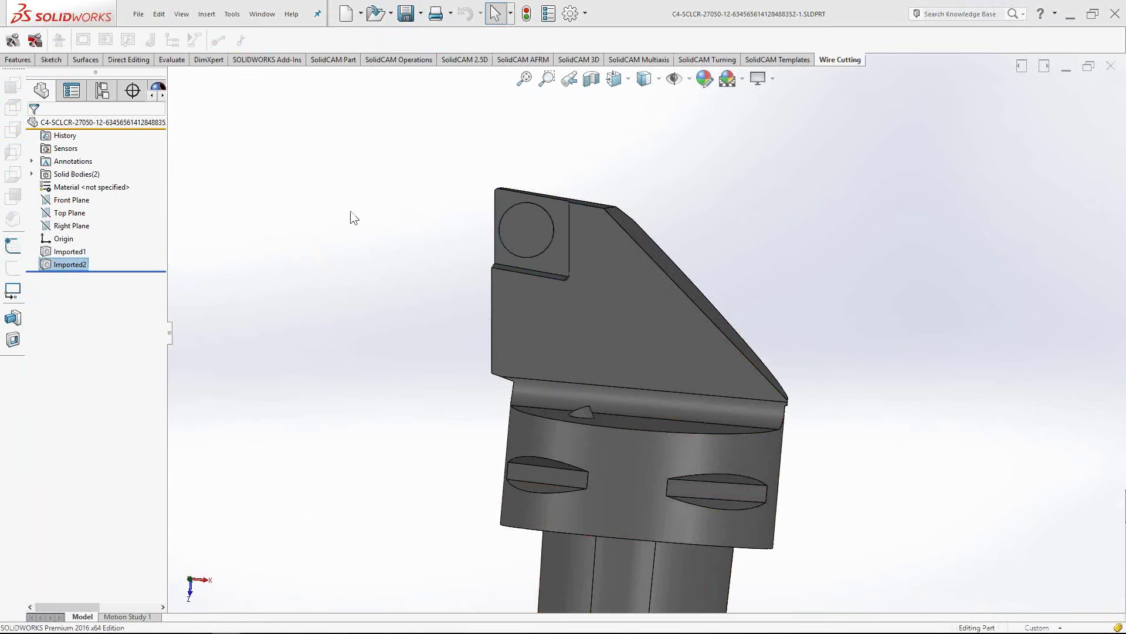
# Save the C4-SCLCR-27050-12 part without its insert and close it to return to the turning tool assembly
pyautogui.click(138, 15)
pyautogui.click(156, 133)
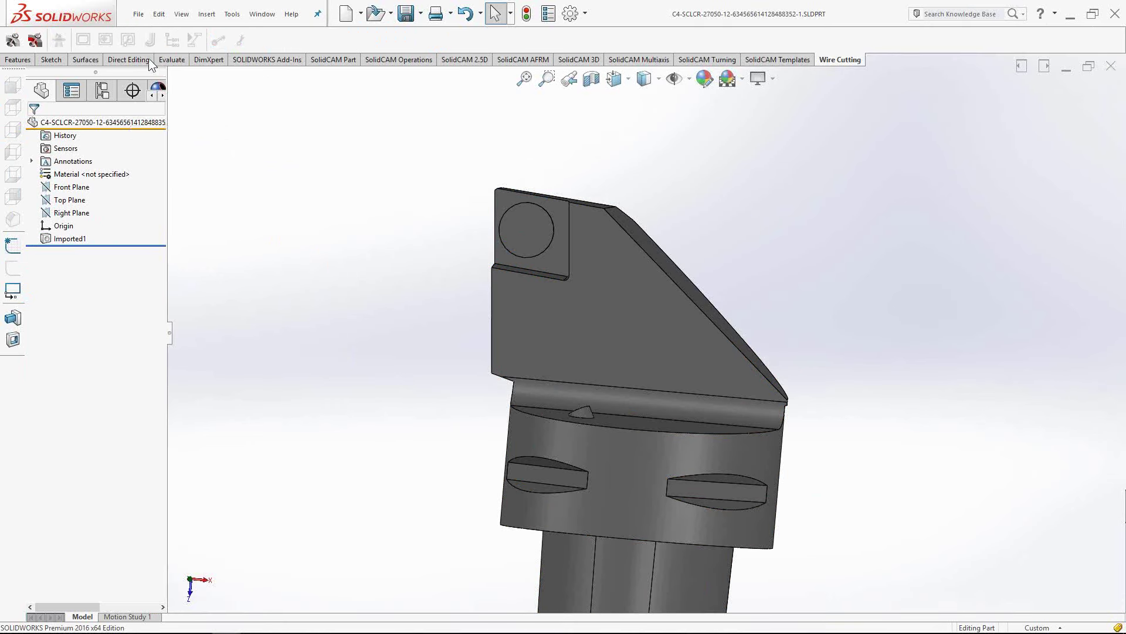
pyautogui.click(140, 18)
pyautogui.click(156, 80)
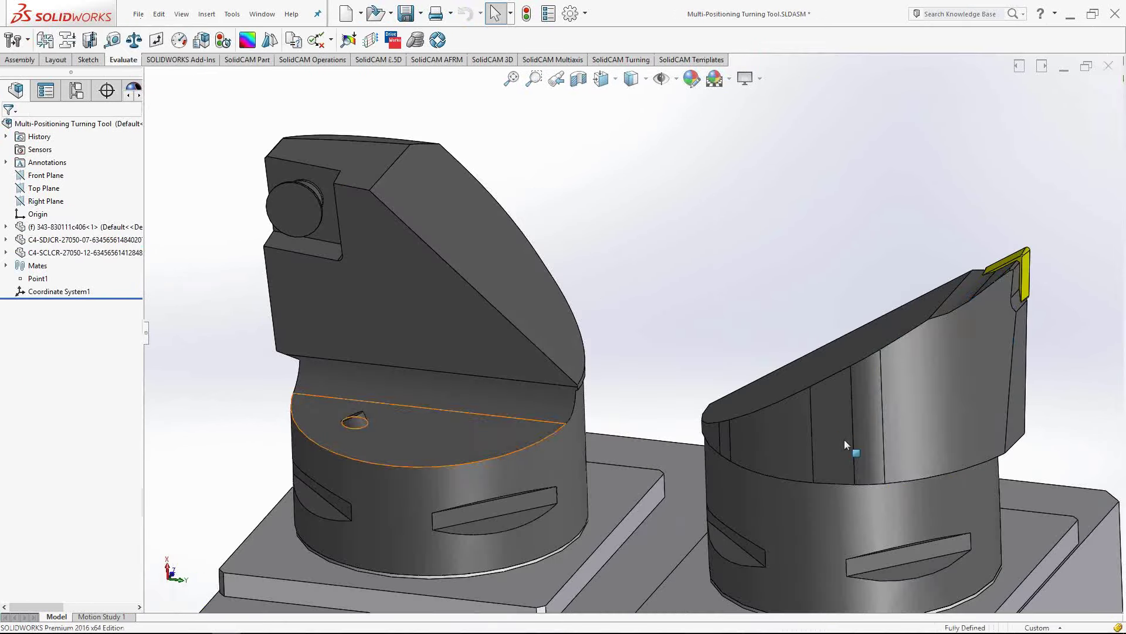
# Open the C4-SDJCR-27050-07 turning tool component as its own part and delete its insert feature, Importato2
pyautogui.click(959, 379)
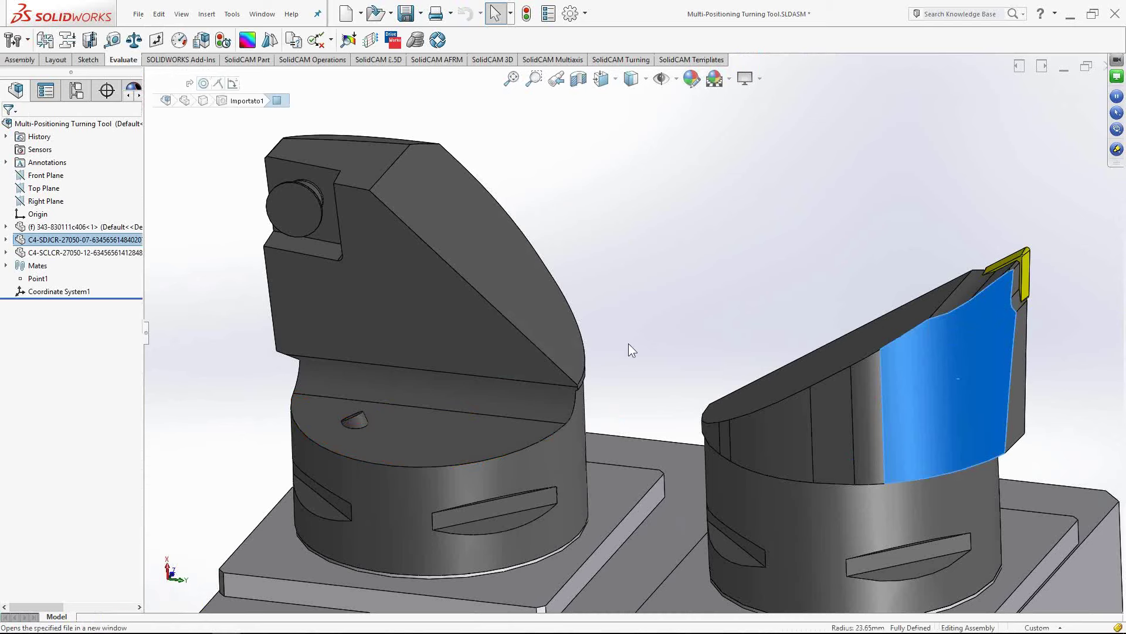
pyautogui.click(560, 325)
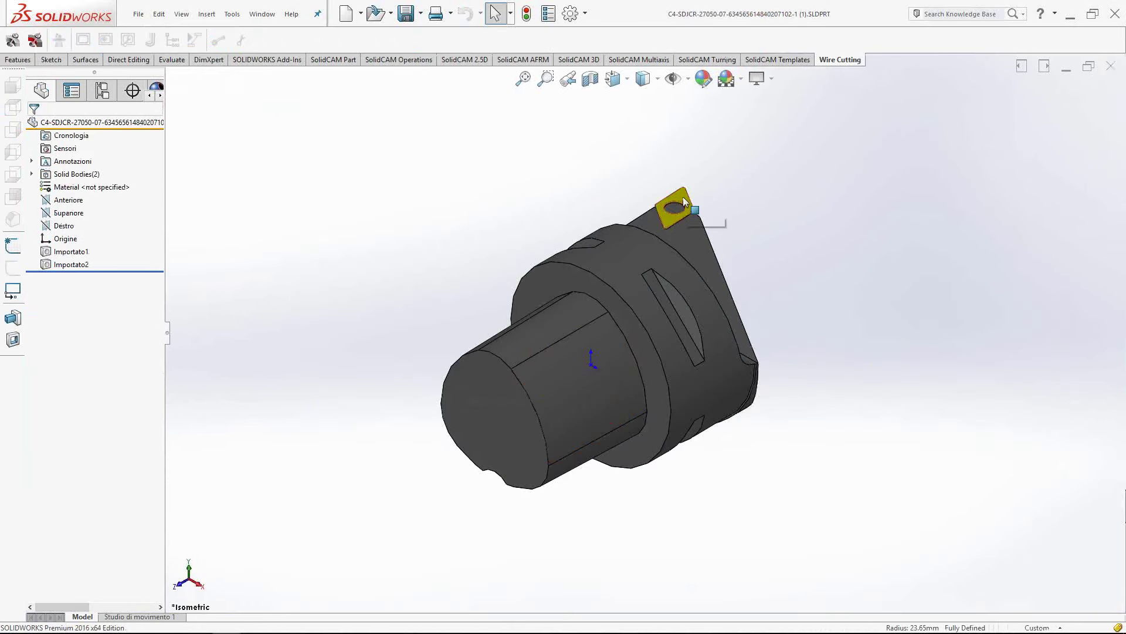
pyautogui.click(683, 197)
pyautogui.rightClick(683, 194)
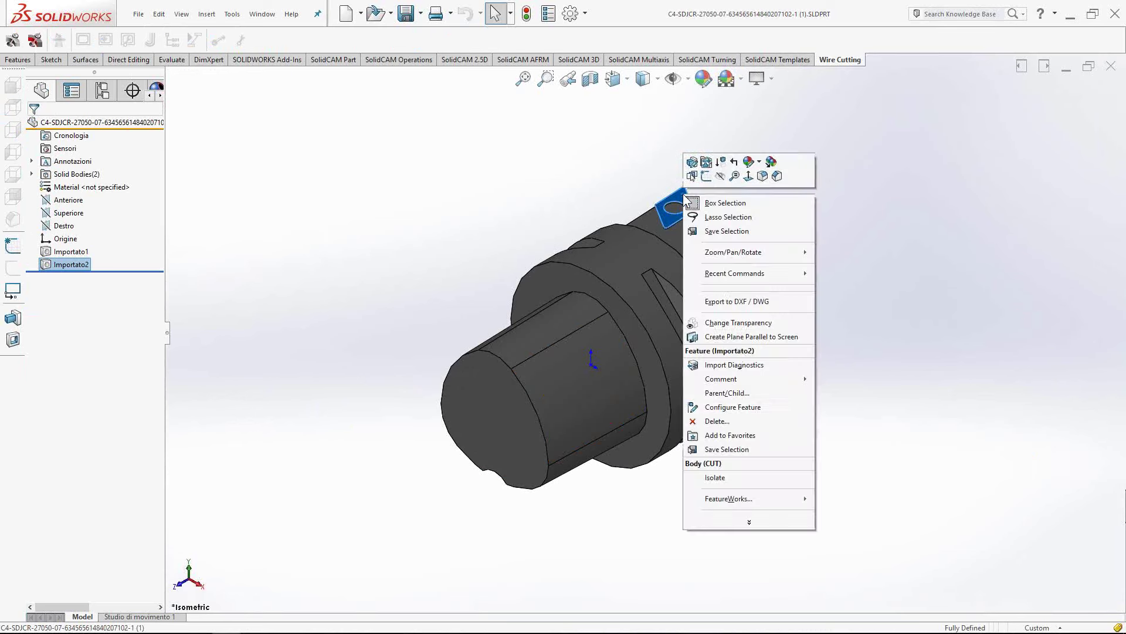
pyautogui.click(725, 421)
pyautogui.click(769, 219)
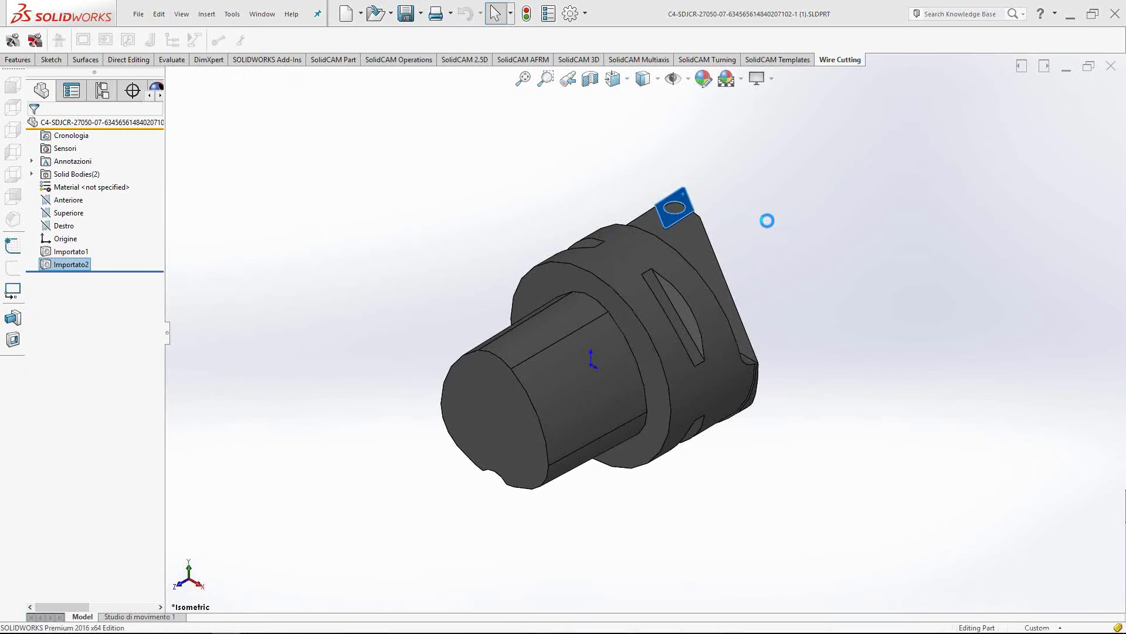
# Save the modified C4-SDJCR-27050-07 part and close it
pyautogui.click(139, 13)
pyautogui.click(166, 133)
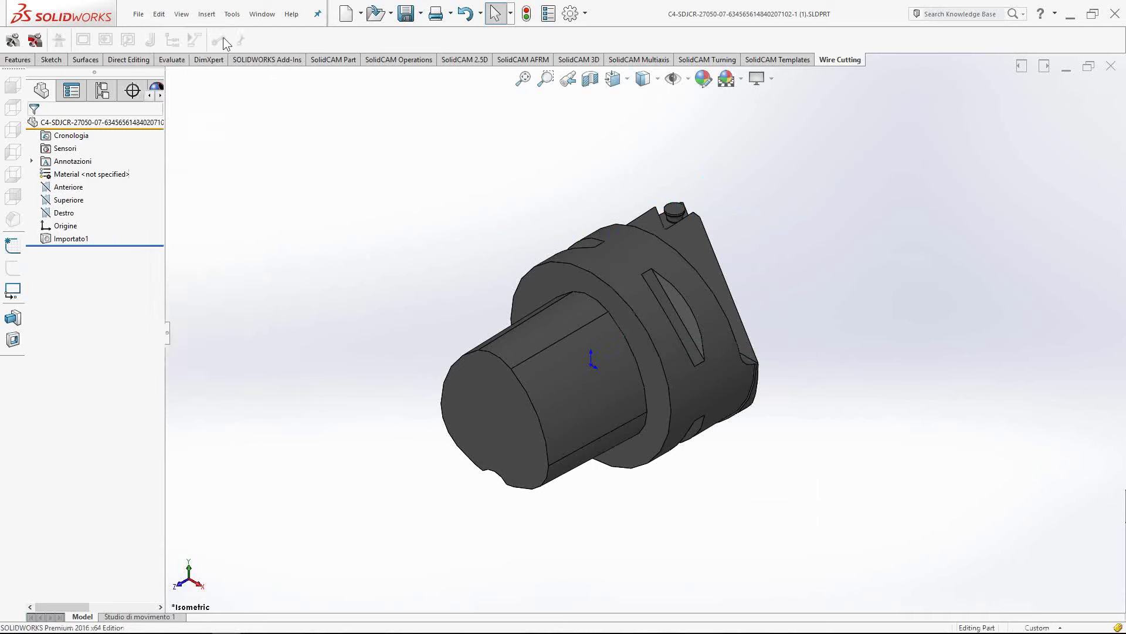
pyautogui.click(139, 14)
pyautogui.click(156, 79)
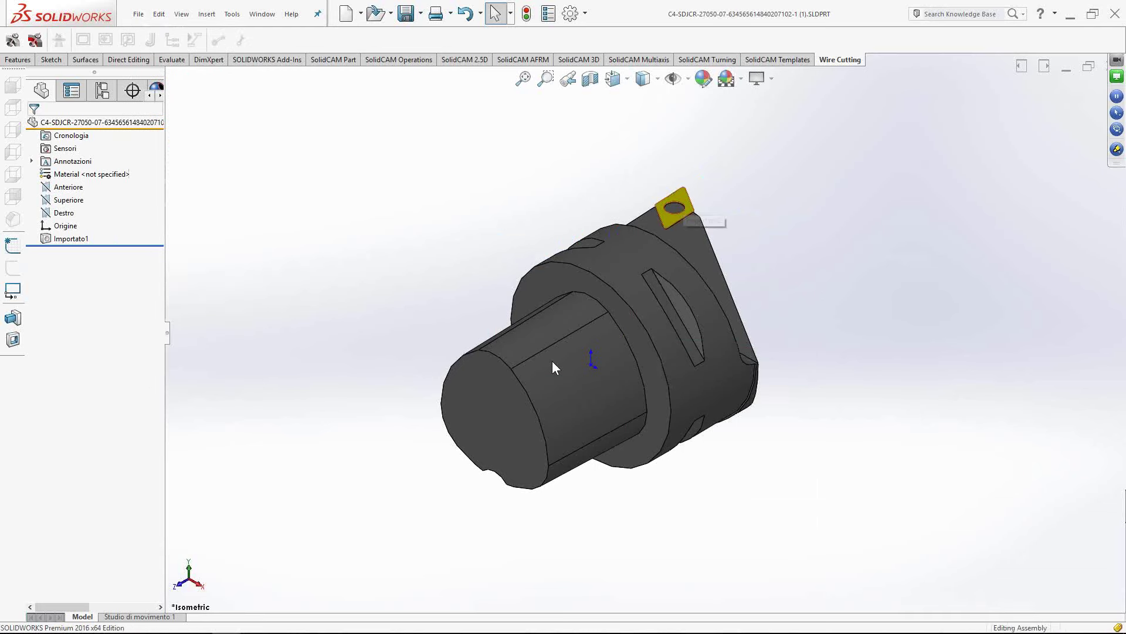
# Open the save-as settings for the Multi-Positioning Turning Tool assembly and choose STL (*.stl) as the file type
pyautogui.scroll(9, 674, 453)
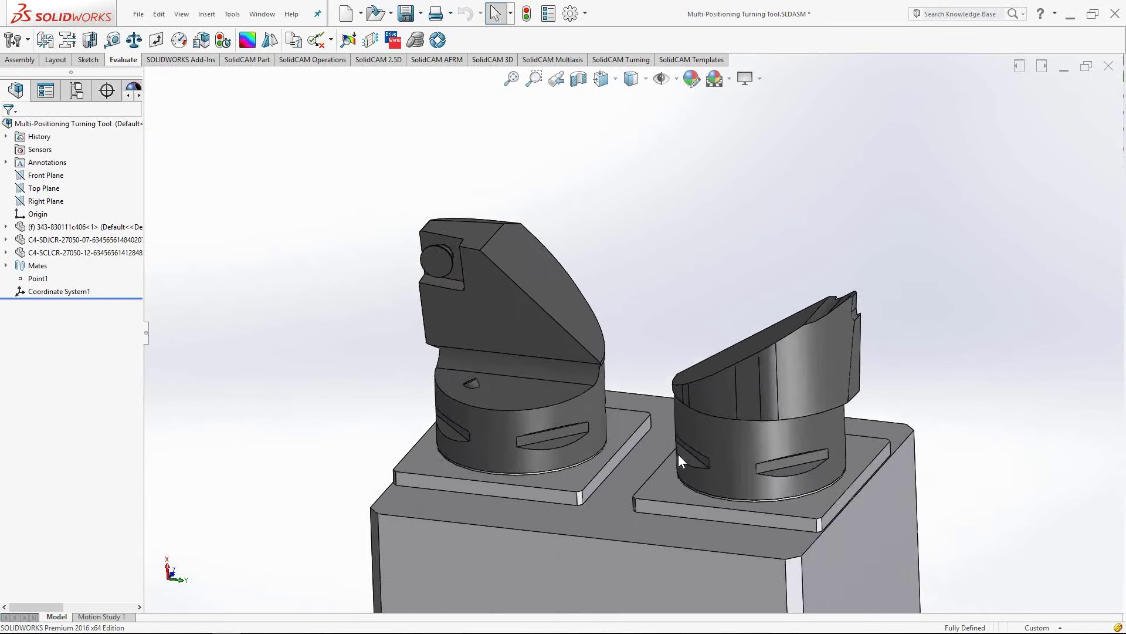
pyautogui.scroll(-3, 679, 487)
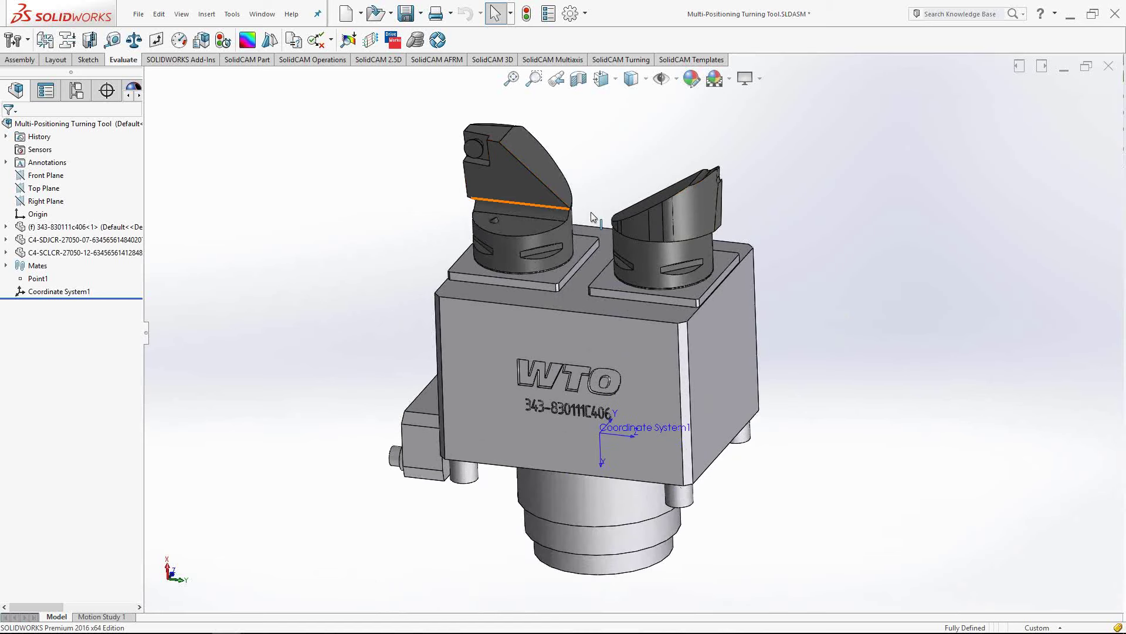
pyautogui.click(138, 14)
pyautogui.click(163, 146)
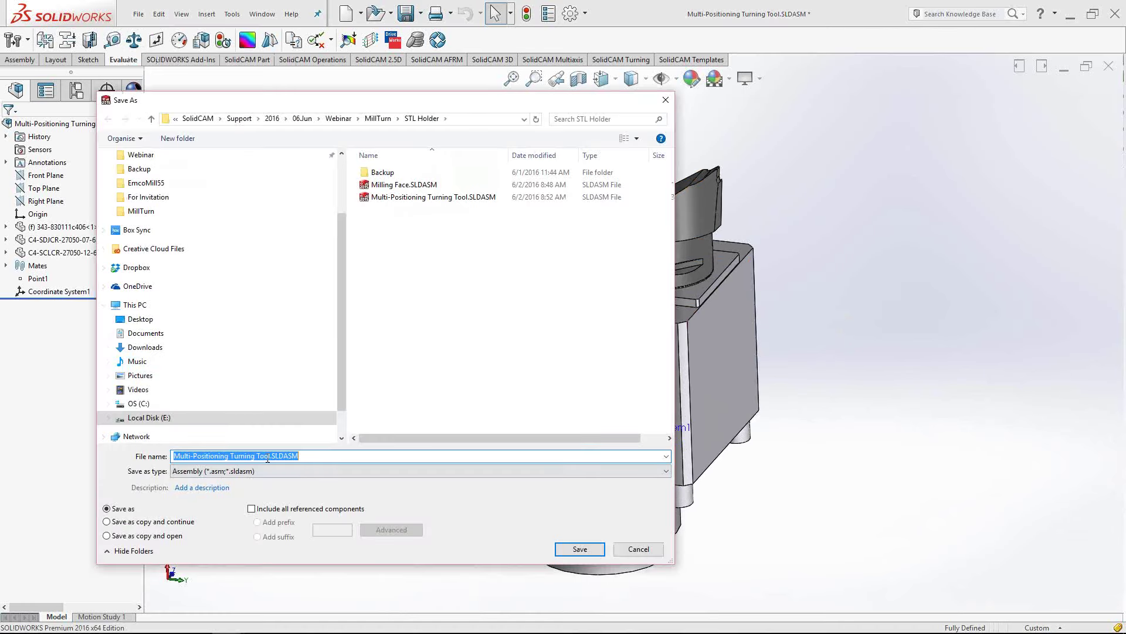
pyautogui.click(219, 471)
pyautogui.click(197, 329)
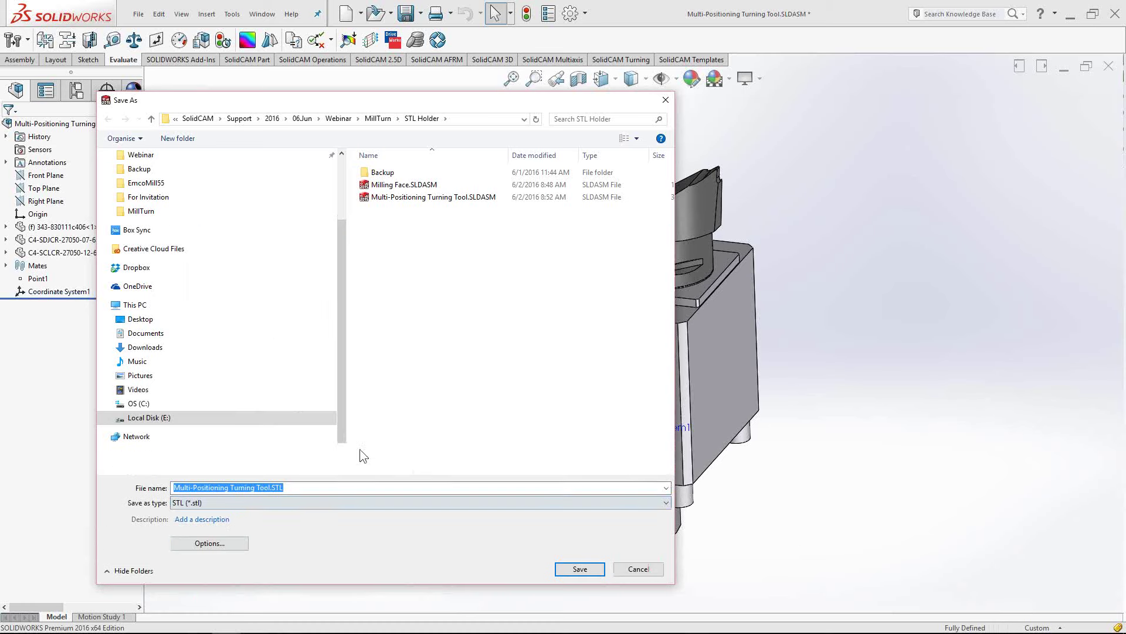
# Export Multi-Positioning Turning Tool.STL using Coordinate System1 as the output coordinate system
pyautogui.click(209, 543)
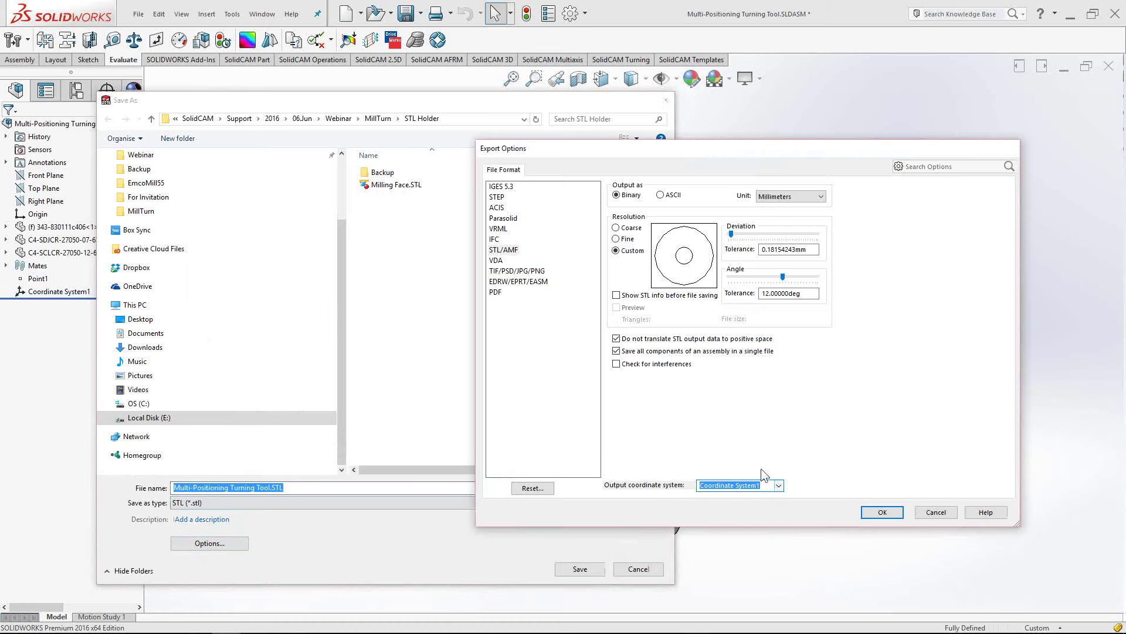
pyautogui.click(883, 512)
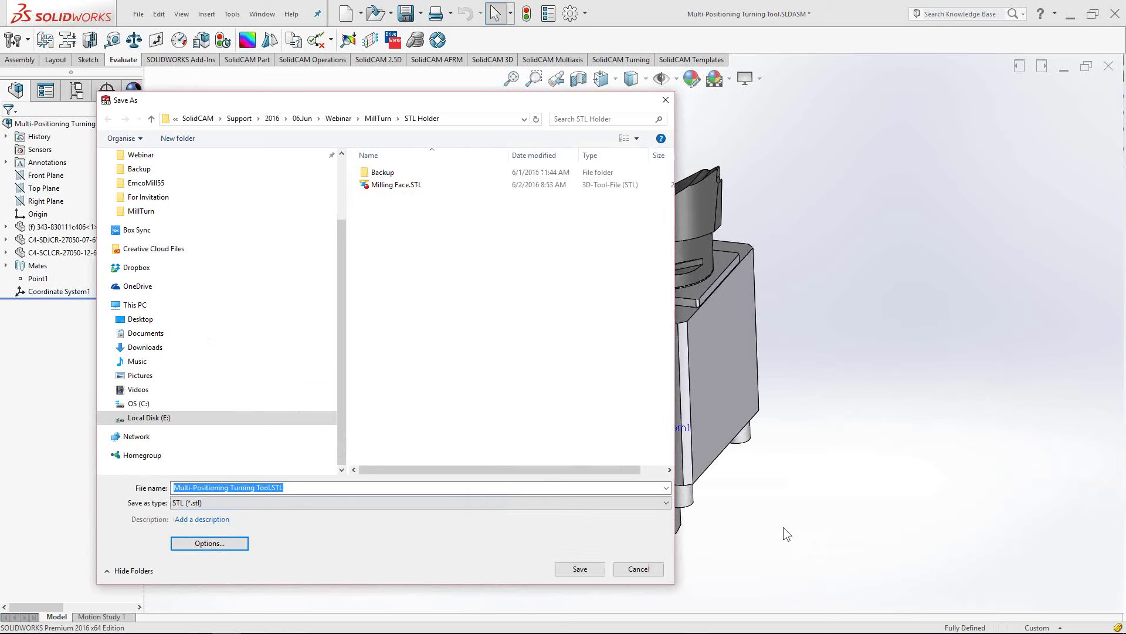
pyautogui.click(578, 568)
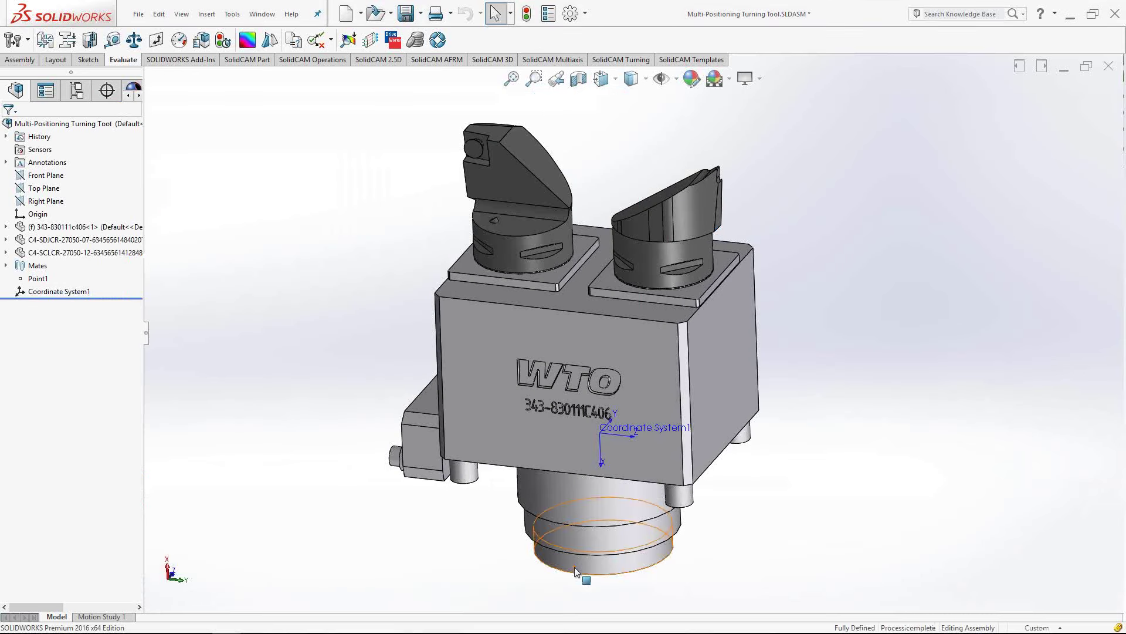
# Close the Multi-Positioning Turning Tool and Milling Face assemblies
pyautogui.click(137, 17)
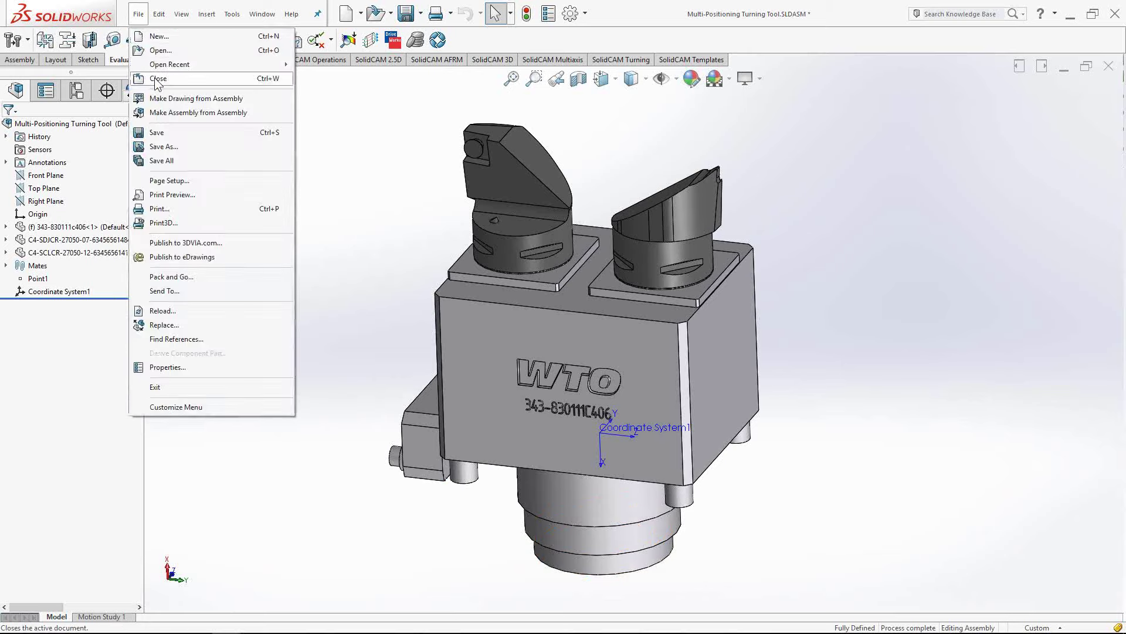
pyautogui.click(156, 80)
pyautogui.click(556, 309)
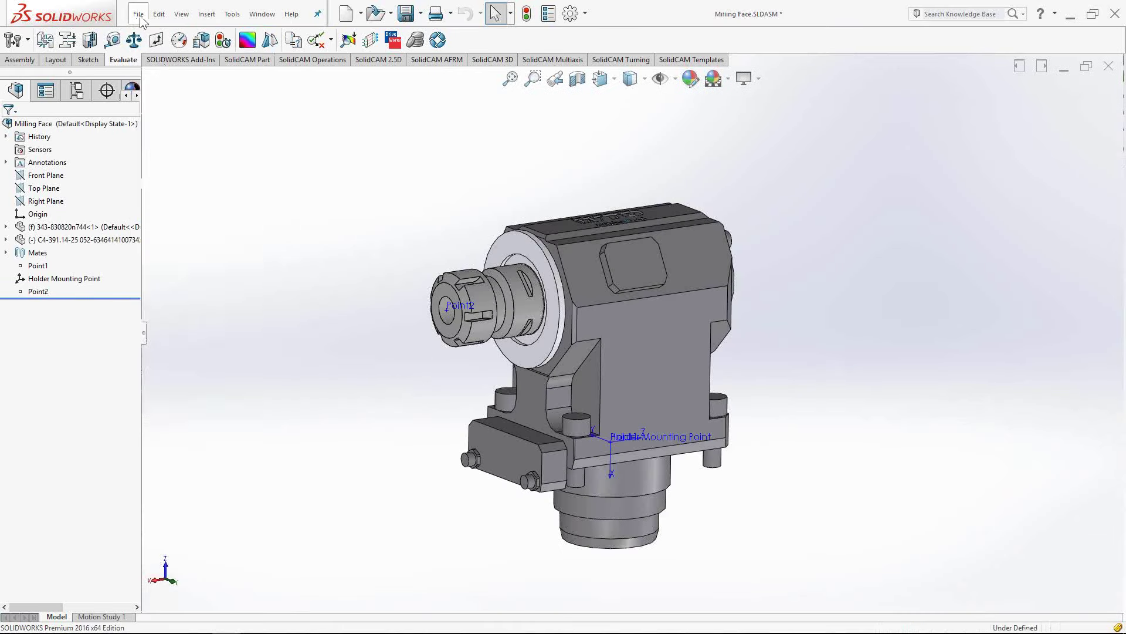
pyautogui.click(138, 14)
pyautogui.click(158, 78)
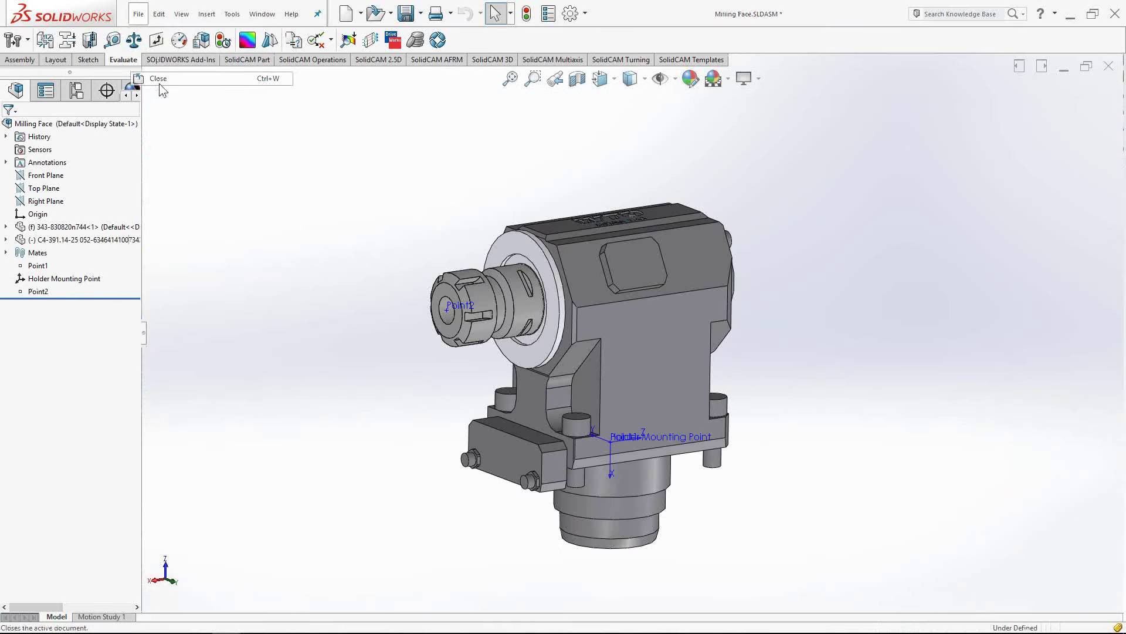
pyautogui.click(525, 303)
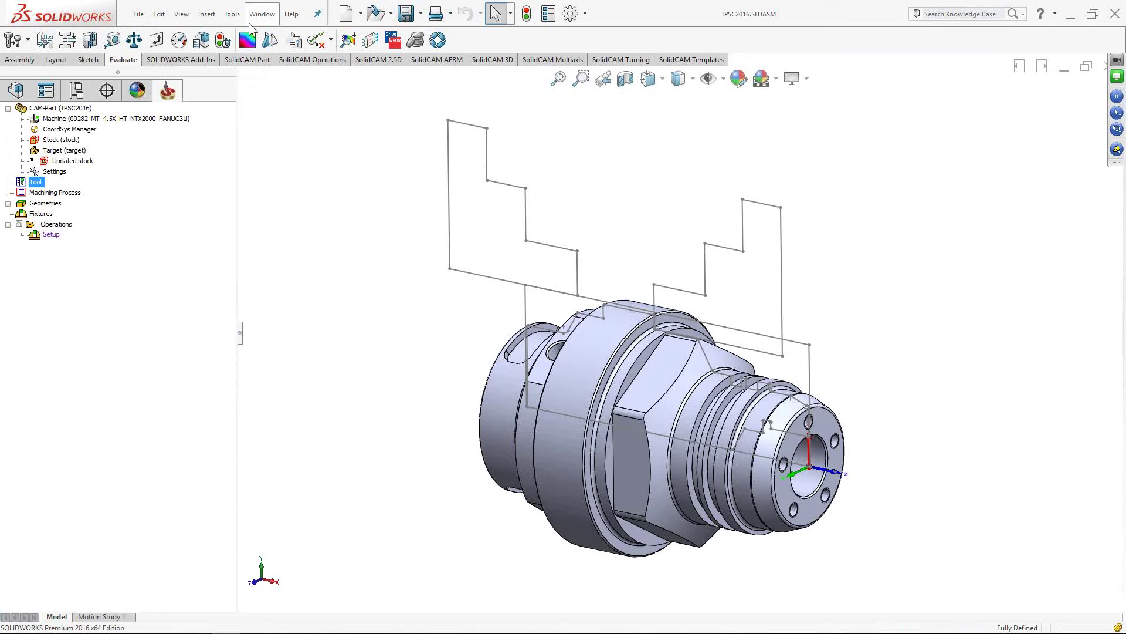
# Open the SolidCAM tool library's STL holders table from the TPSC2016 CAM part
pyautogui.click(233, 14)
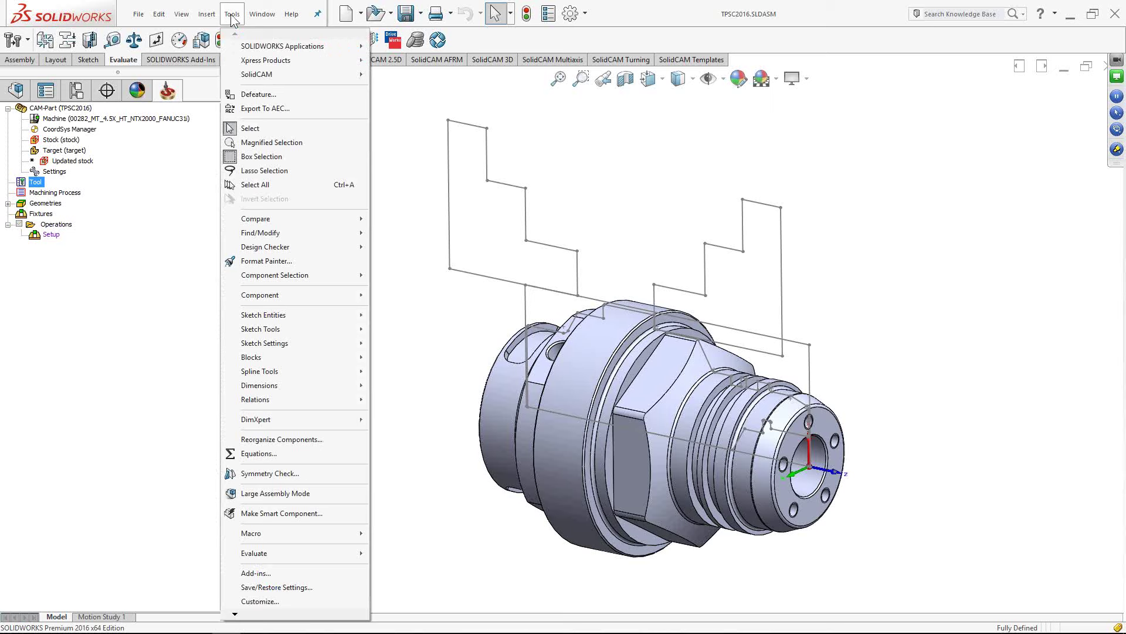
pyautogui.click(207, 184)
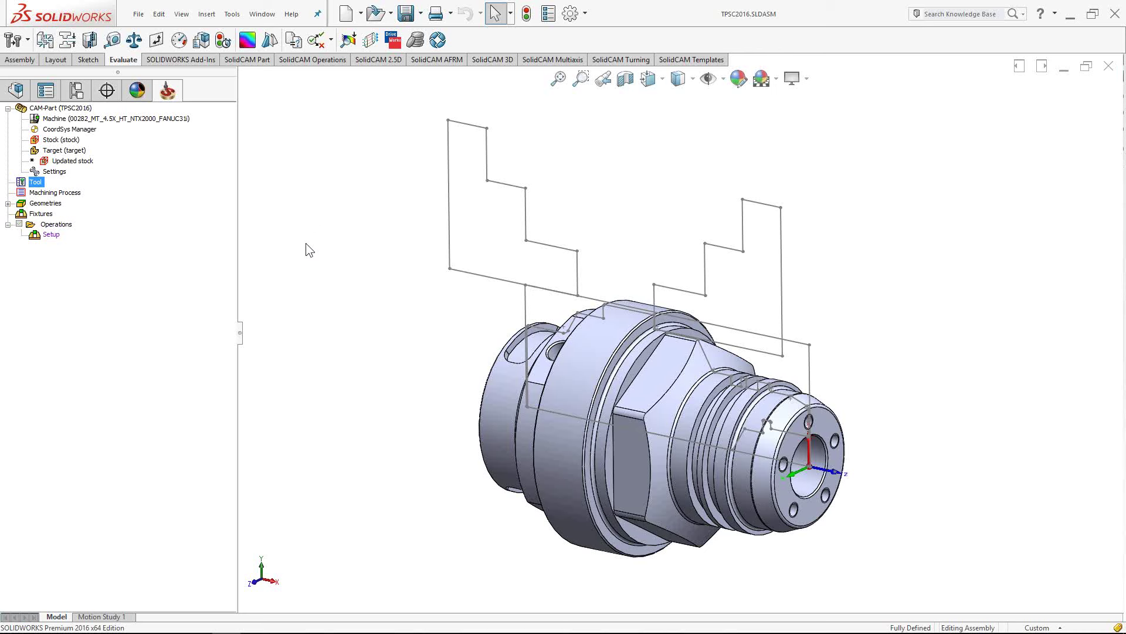
pyautogui.click(234, 16)
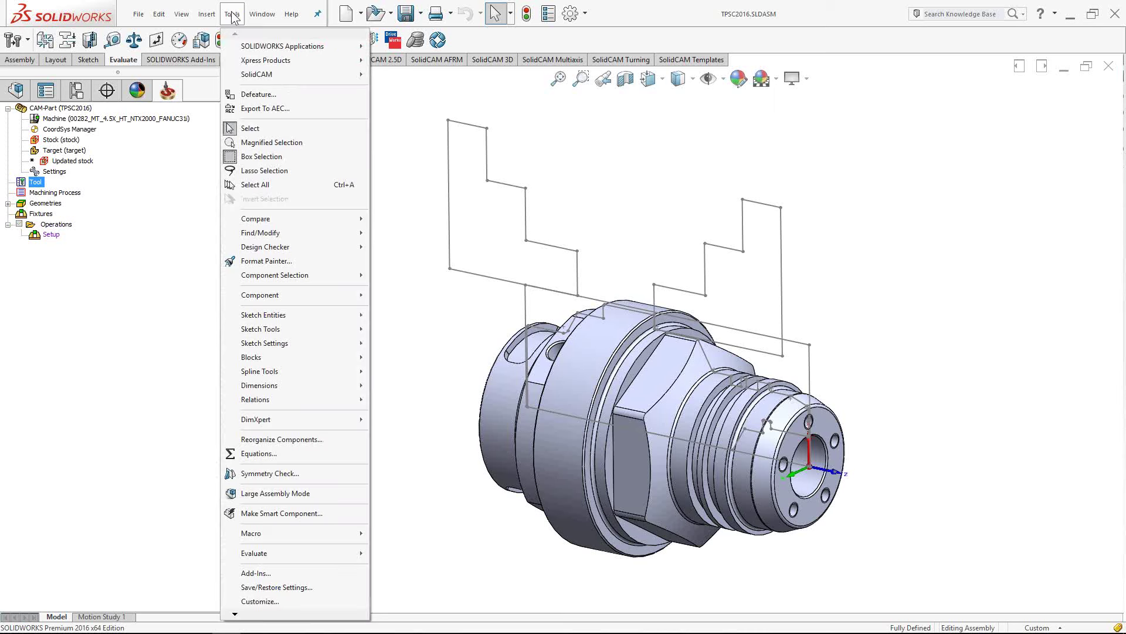
pyautogui.moveTo(248, 78)
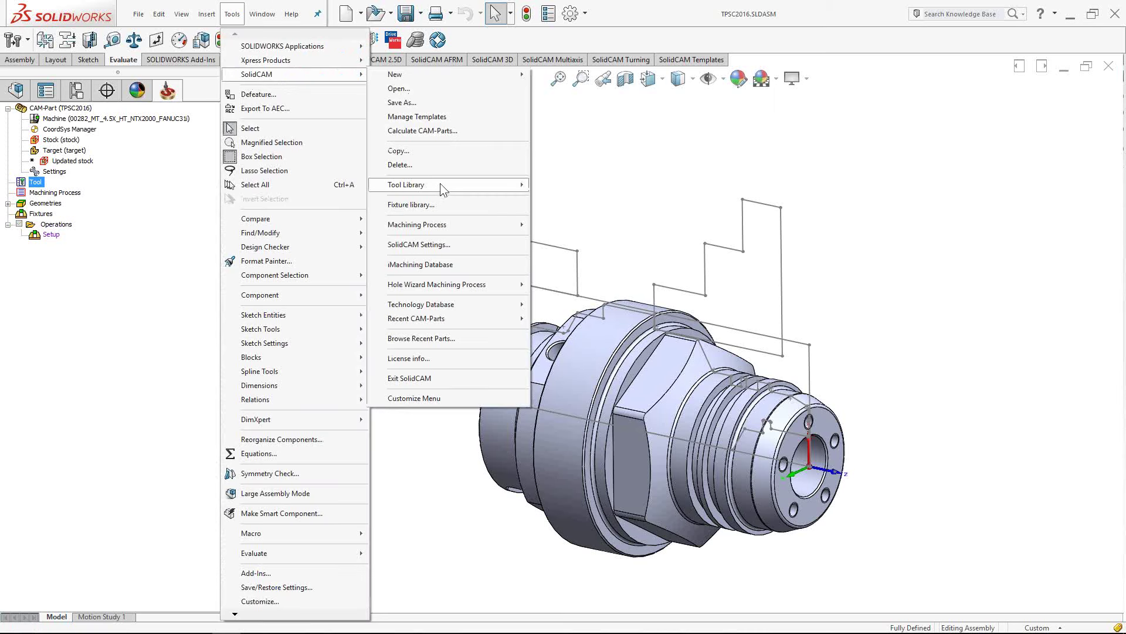
pyautogui.moveTo(432, 183)
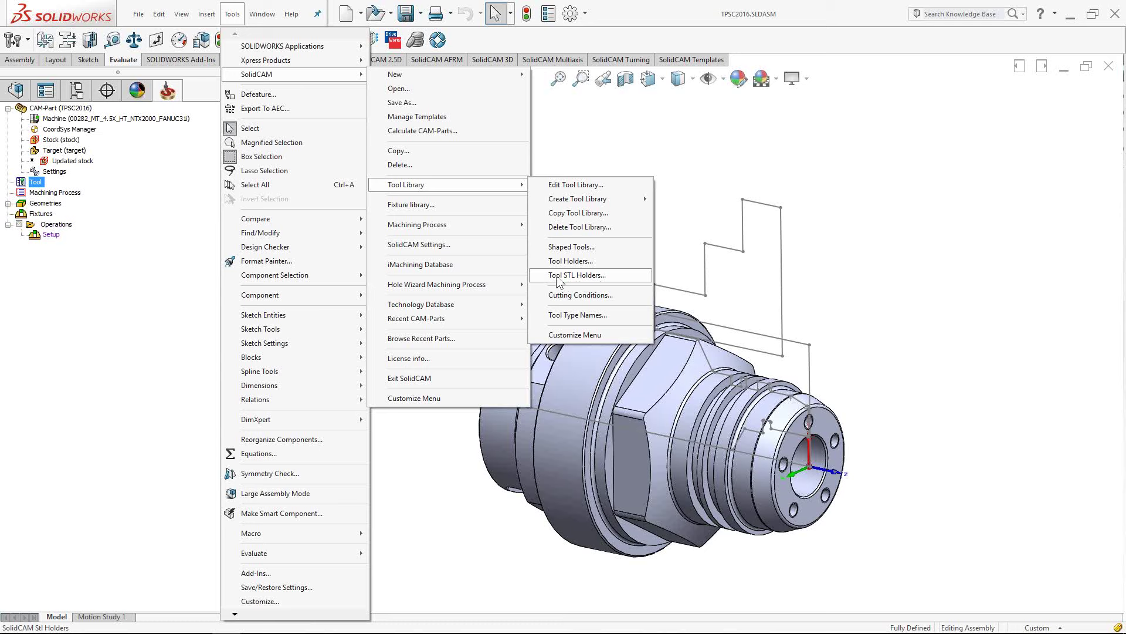
pyautogui.click(576, 276)
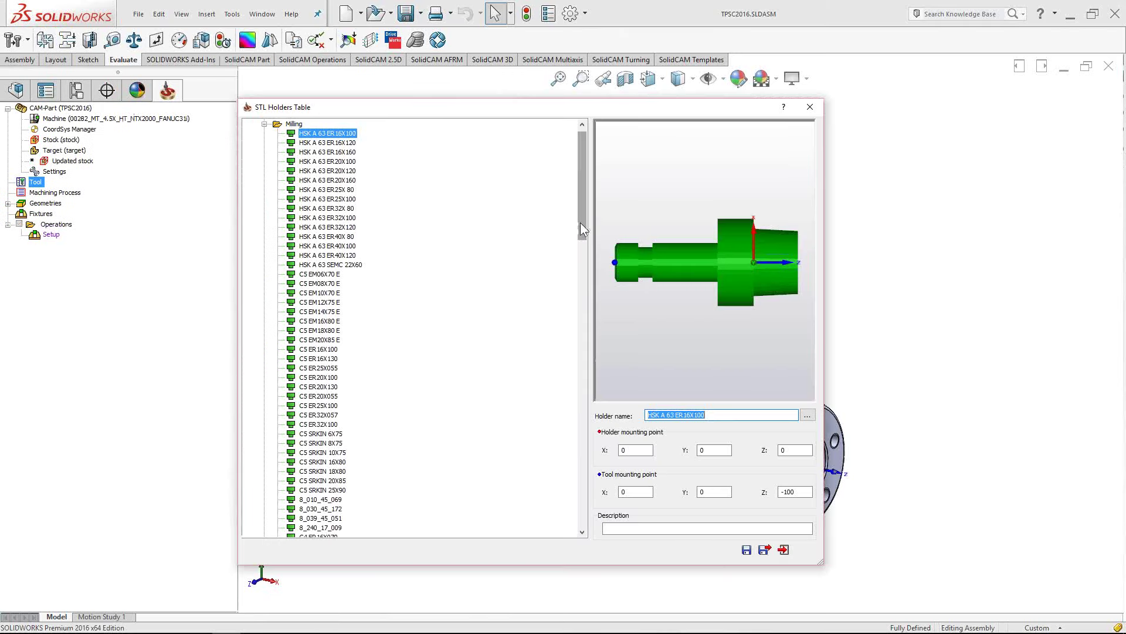
# Browse the Milling and Turning groups of the STL holders table and preview turning holders A25R PDUNR-11_UT and E10M SCLCR-06_UT
pyautogui.moveTo(580, 223)
pyautogui.mouseDown()
pyautogui.moveTo(583, 255)
pyautogui.moveTo(578, 213)
pyautogui.mouseUp()
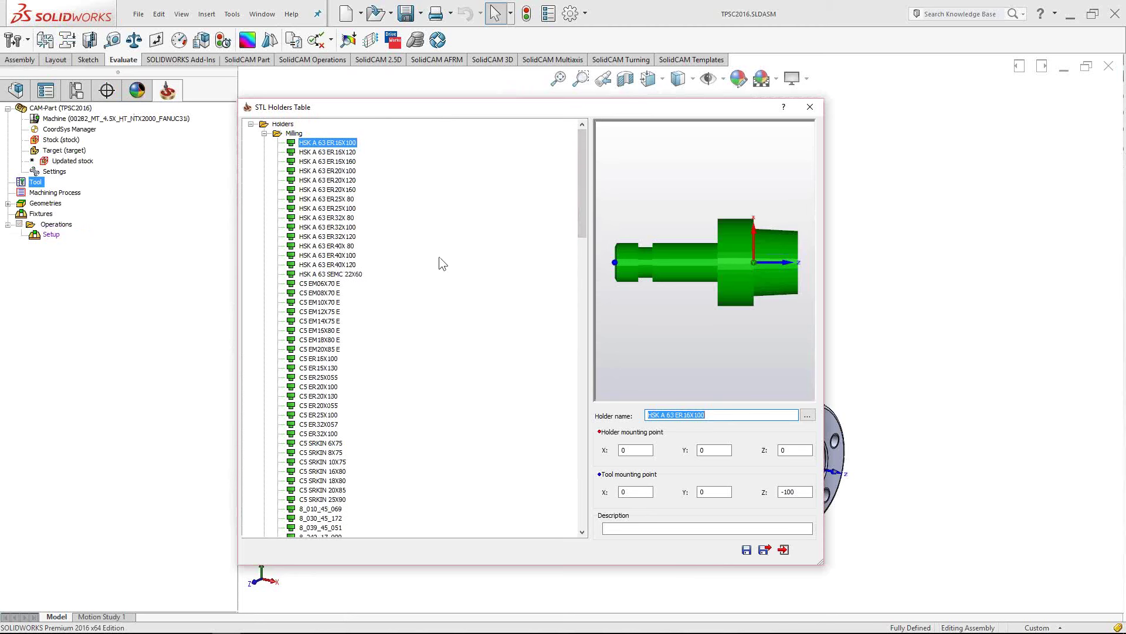
pyautogui.scroll(-7, 369, 377)
pyautogui.scroll(7, 365, 375)
pyautogui.click(264, 134)
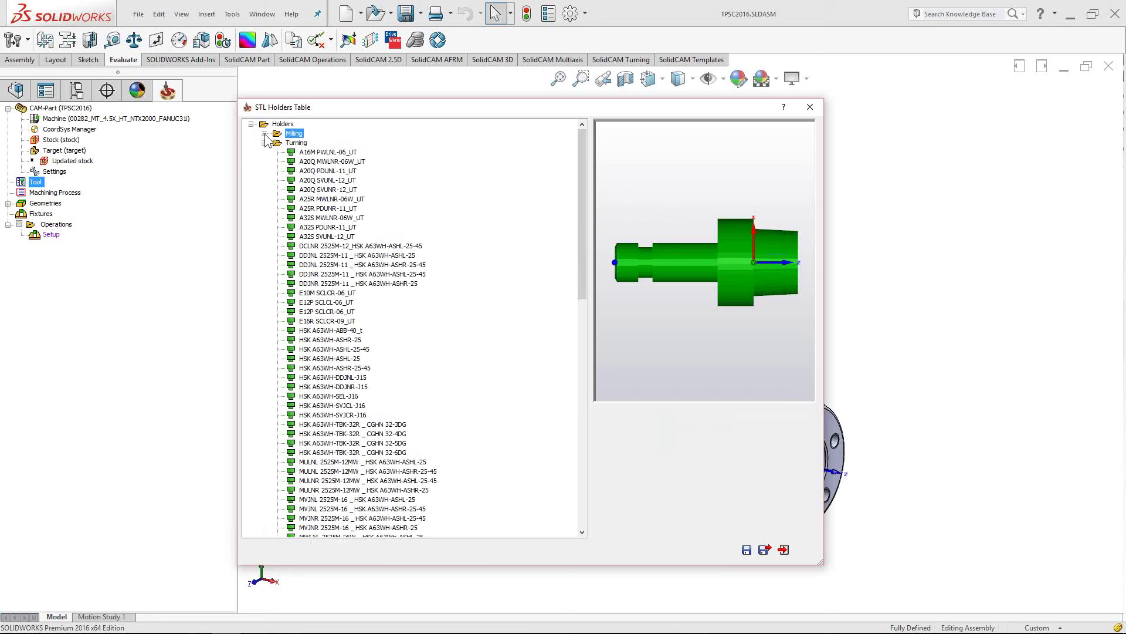
pyautogui.click(326, 209)
pyautogui.click(318, 293)
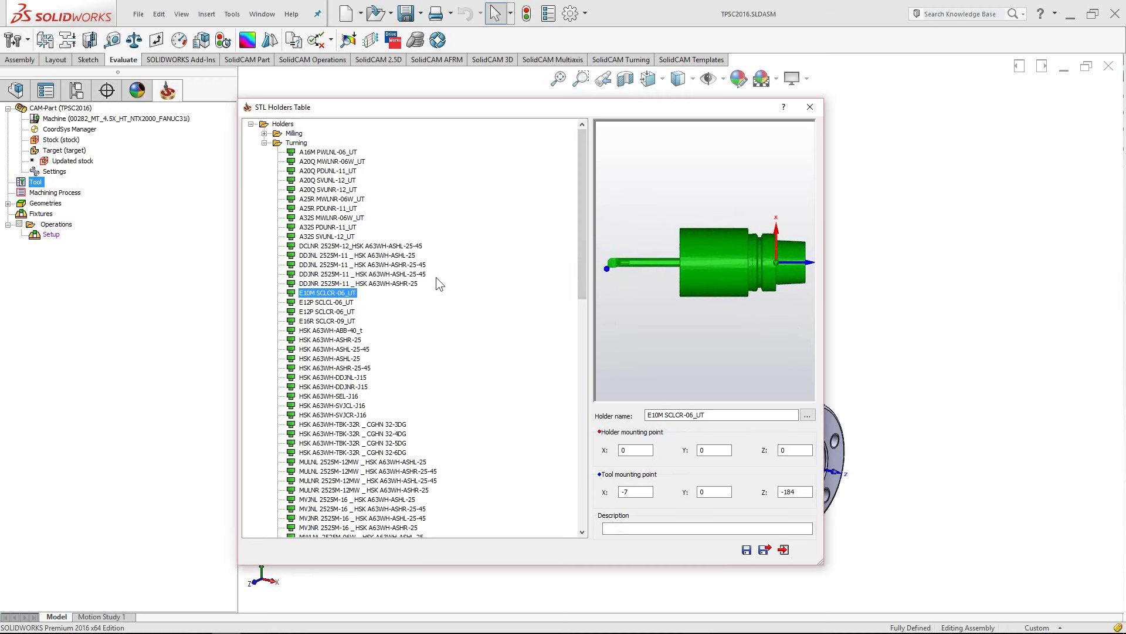
pyautogui.doubleClick(294, 134)
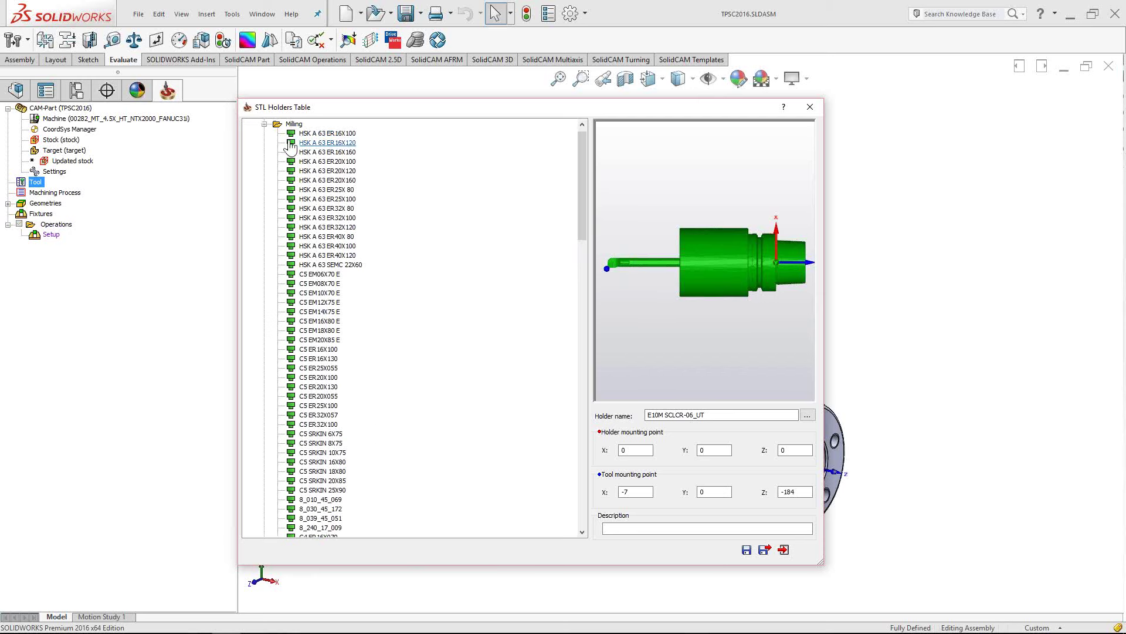
# Collapse the Milling and Turning groups of the STL holders table and add a folder named WTO under Holders
pyautogui.doubleClick(296, 135)
pyautogui.doubleClick(295, 143)
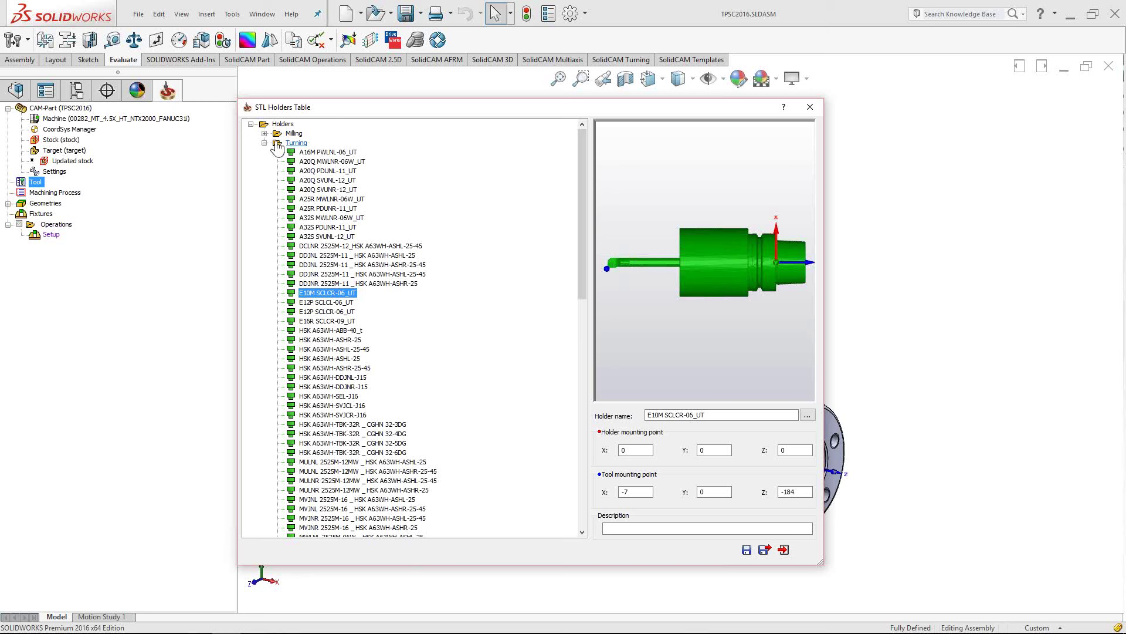
pyautogui.doubleClick(291, 143)
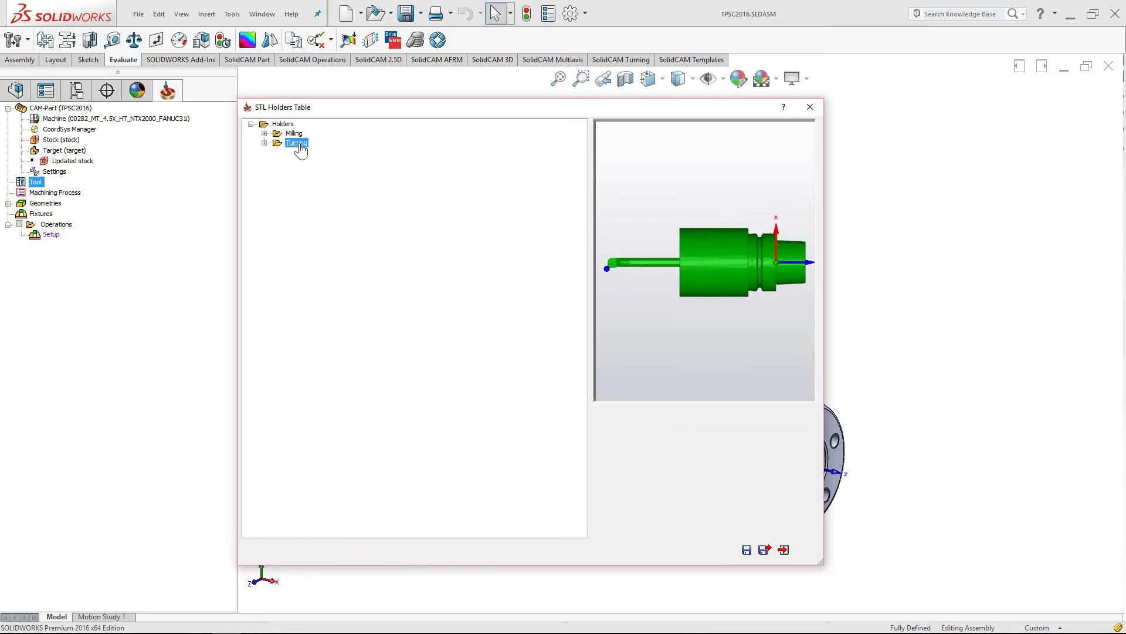
pyautogui.click(285, 124)
pyautogui.rightClick(287, 126)
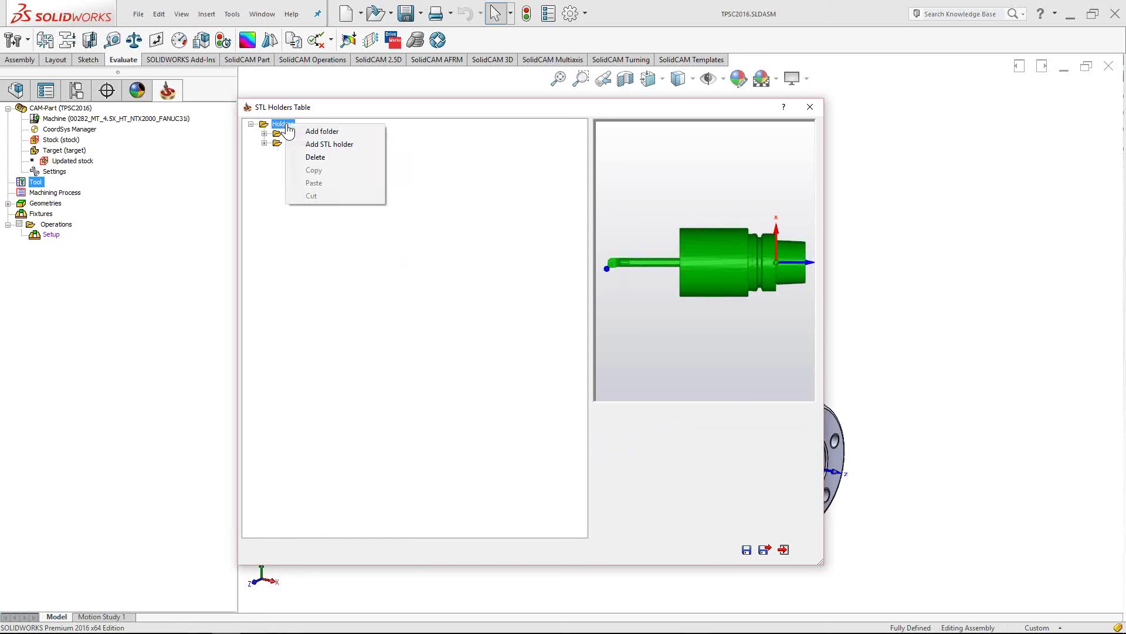
pyautogui.click(321, 132)
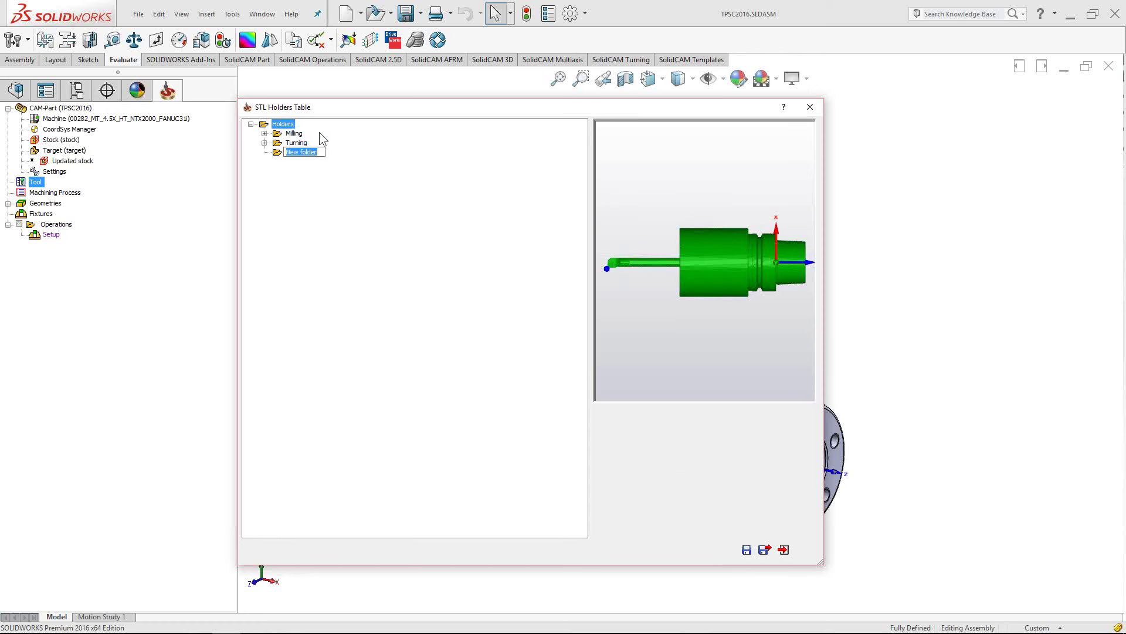
pyautogui.write('WTO')
pyautogui.press('Return')
# Add Milling Face.STL from the Webinar > MillTurn > STL Holder folder to the WTO folder as an STL holder
pyautogui.rightClick(294, 154)
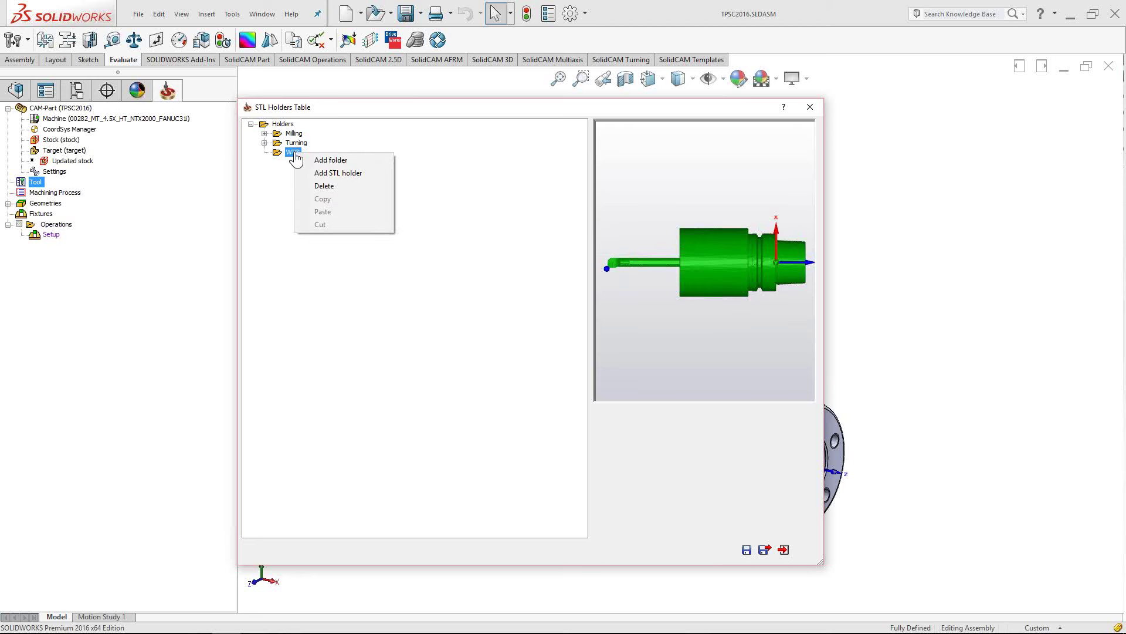
pyautogui.click(334, 172)
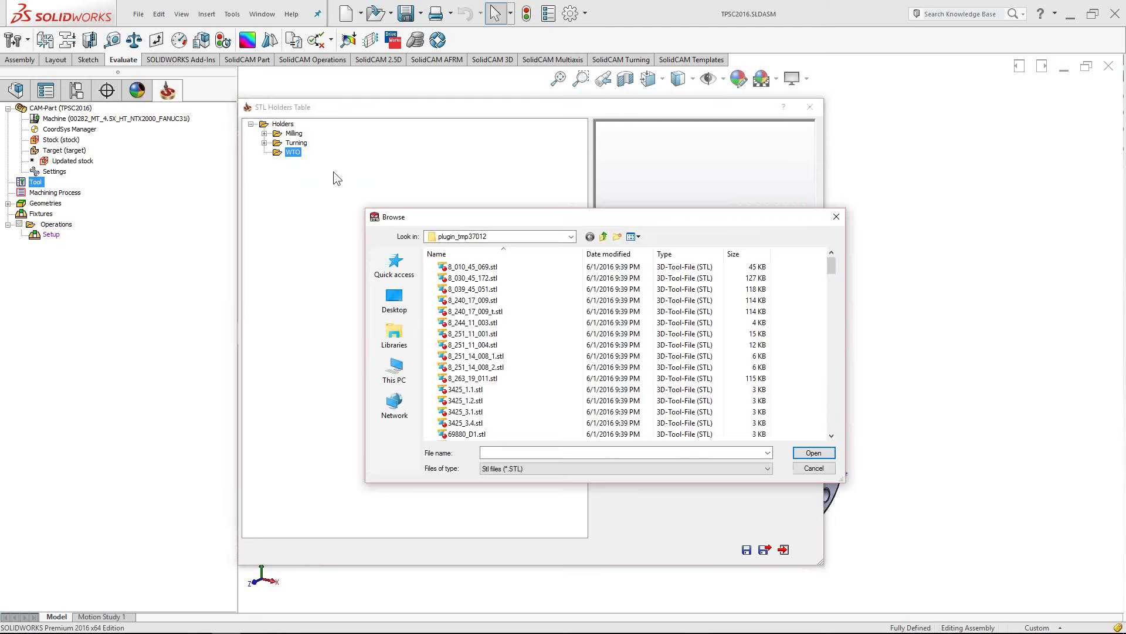
pyautogui.click(397, 265)
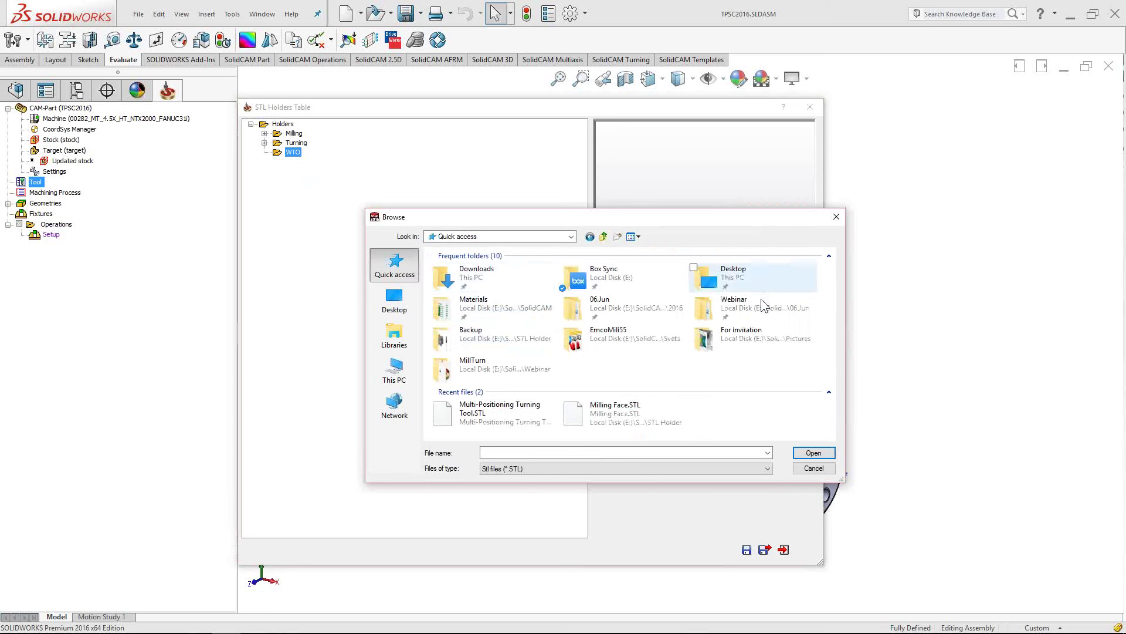
pyautogui.doubleClick(758, 304)
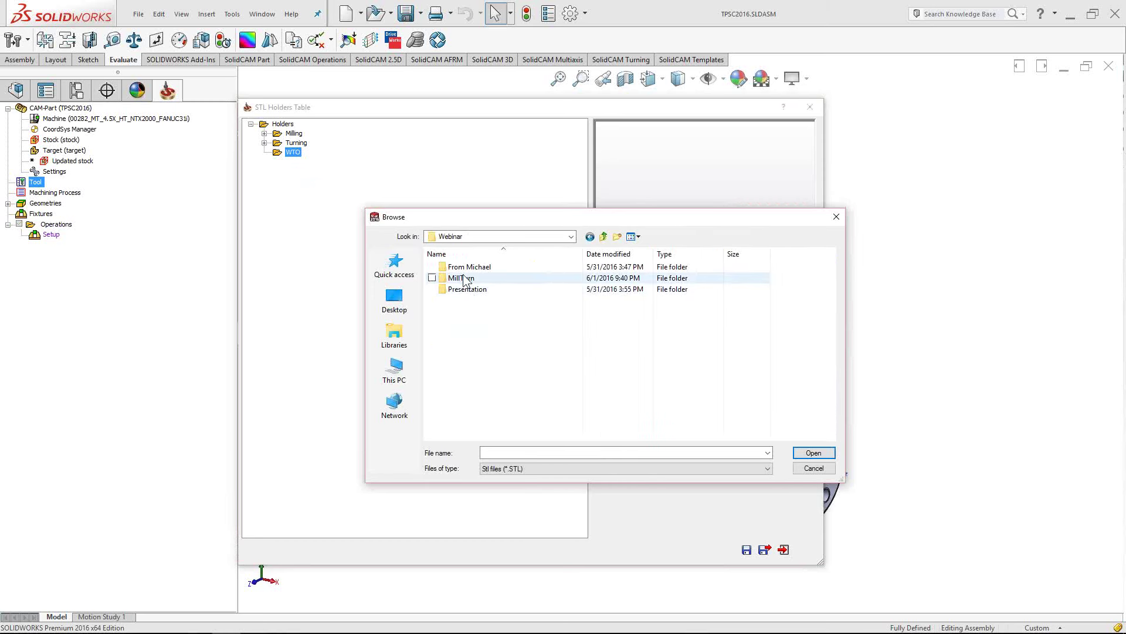
pyautogui.doubleClick(463, 277)
pyautogui.click(458, 291)
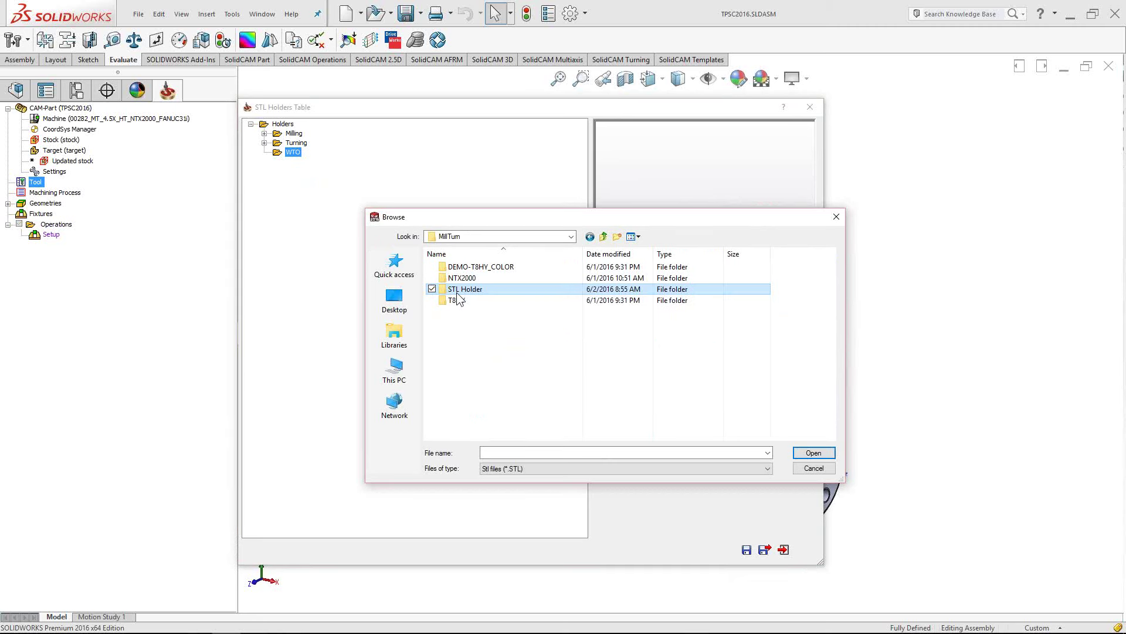
pyautogui.doubleClick(457, 290)
pyautogui.doubleClick(458, 280)
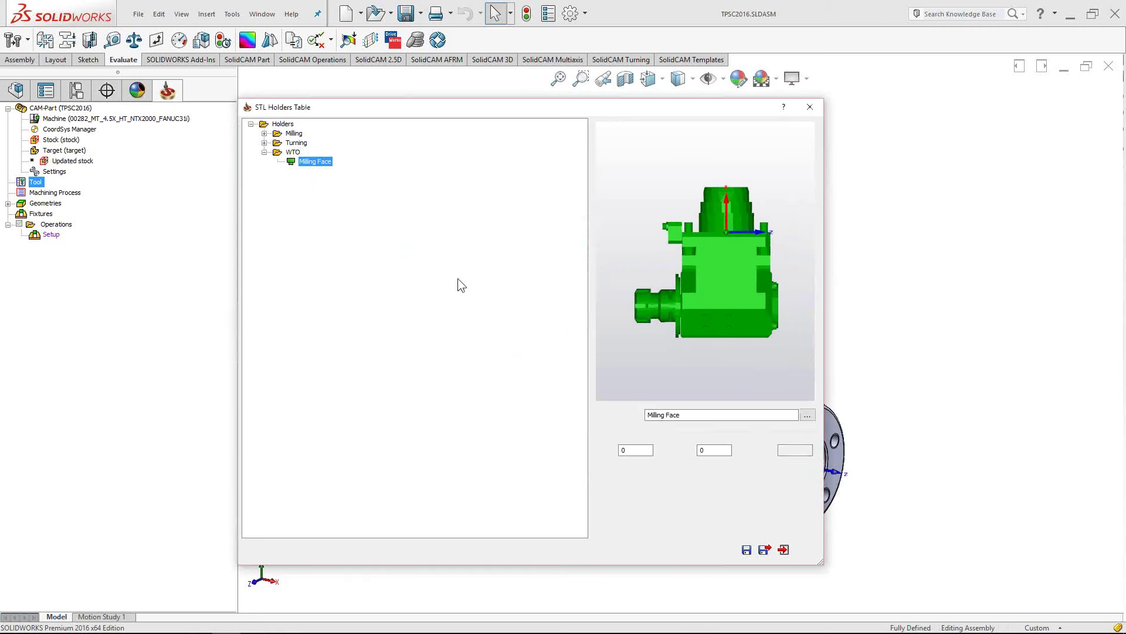
# Turn the Milling Face preview so its X axis points down, and examine the turret's mounting points in ModuleWorks Machine Simulator
pyautogui.scroll(-2, 708, 301)
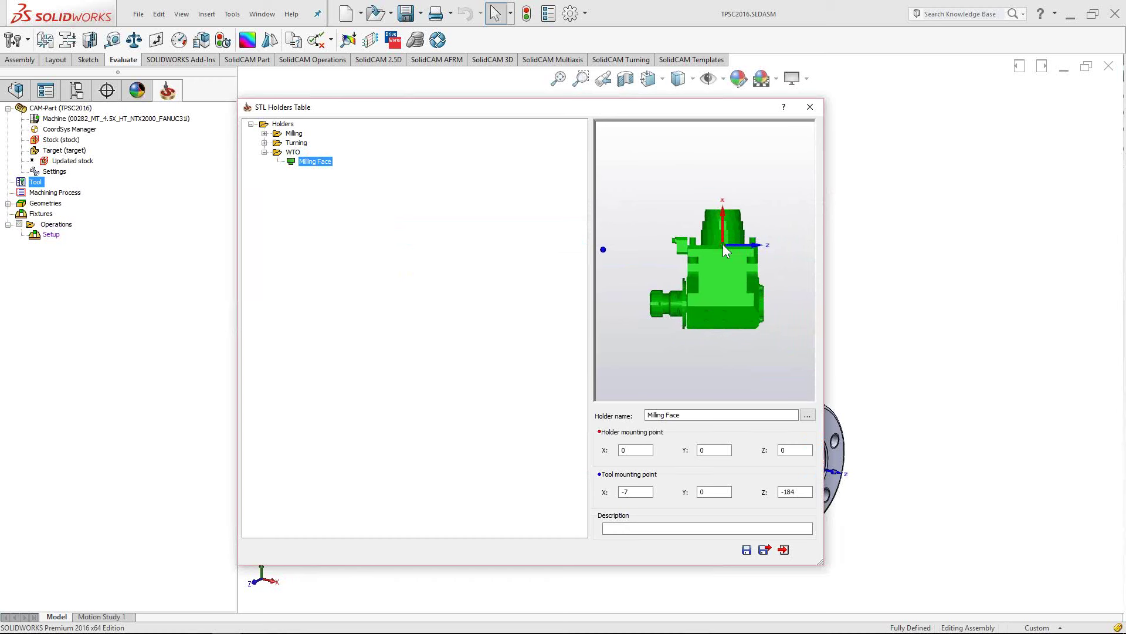
pyautogui.moveTo(717, 145); pyautogui.dragTo(711, 329, button='middle')
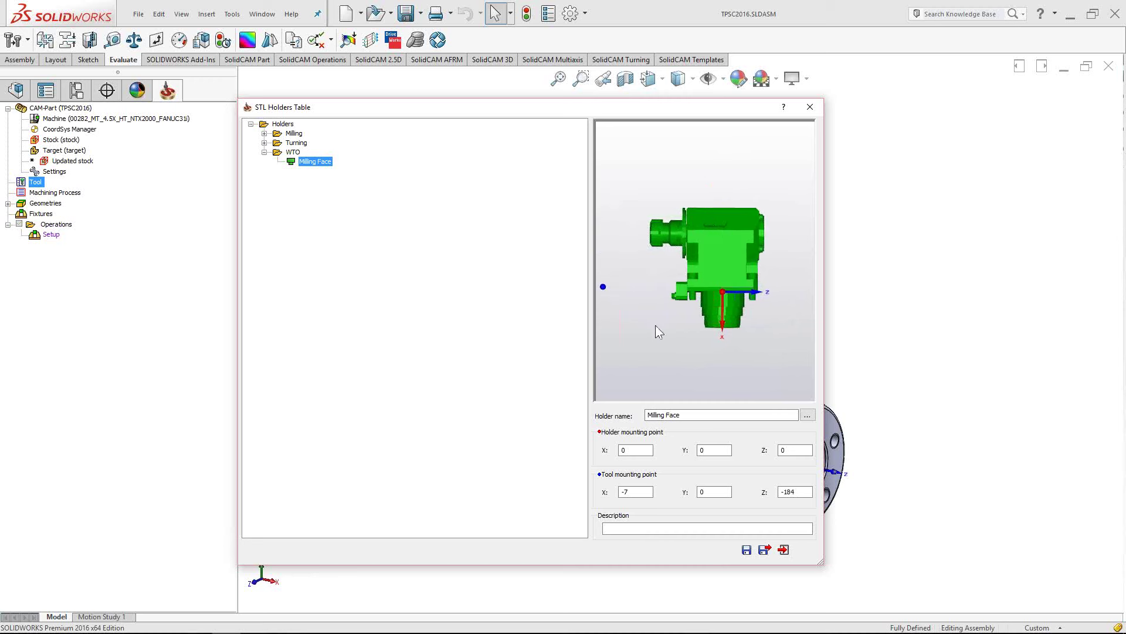
pyautogui.click(645, 450)
pyautogui.click(718, 280)
pyautogui.click(646, 613)
pyautogui.click(587, 579)
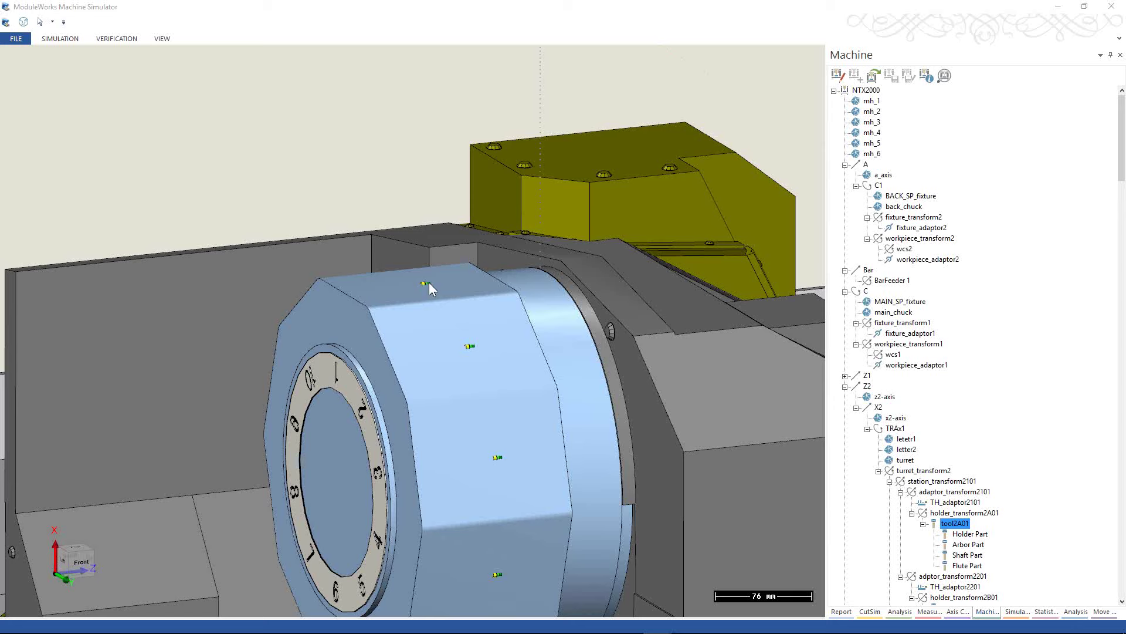
pyautogui.click(1058, 6)
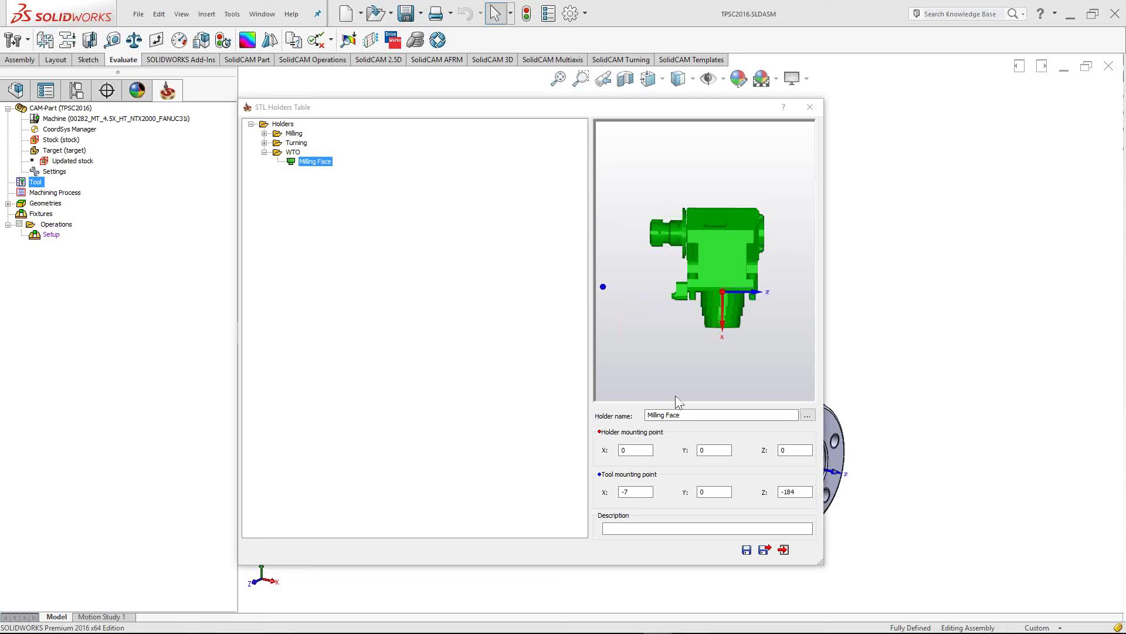
# Try other X values for the Milling Face's holder mounting point and set it back to 0
pyautogui.doubleClick(631, 450)
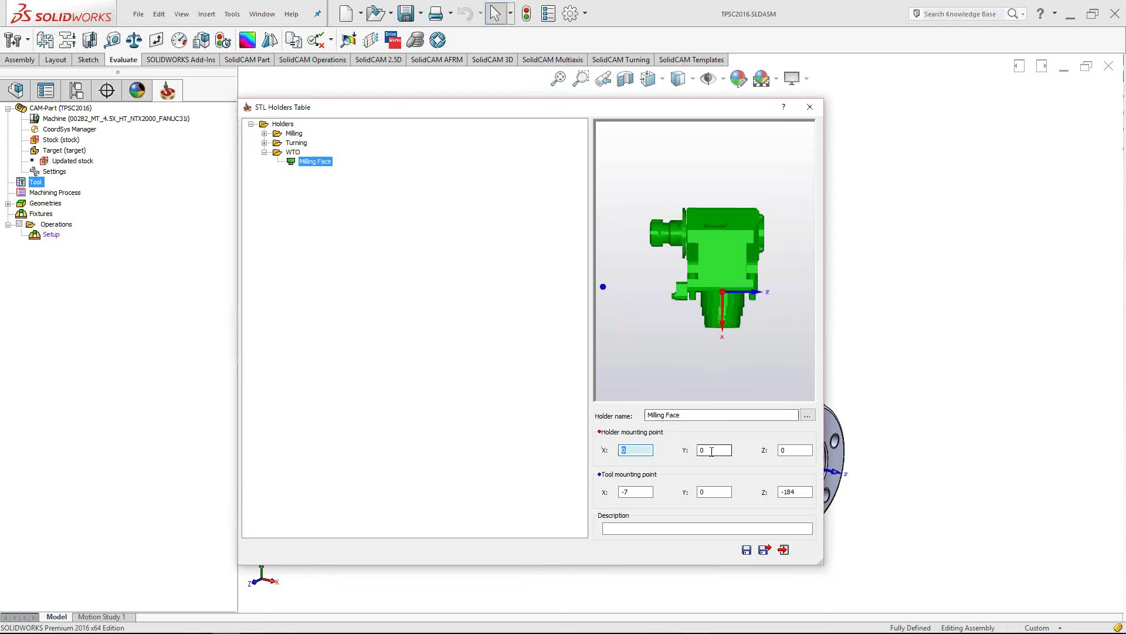
pyautogui.moveTo(711, 450); pyautogui.dragTo(694, 453)
pyautogui.moveTo(790, 450); pyautogui.dragTo(767, 452)
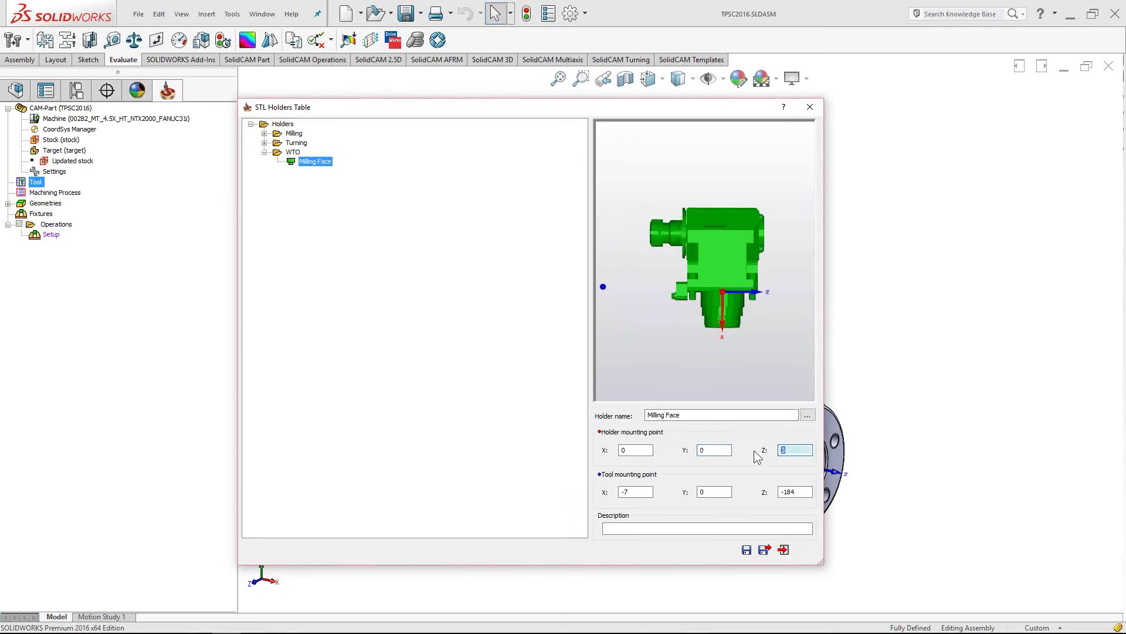
pyautogui.doubleClick(640, 450)
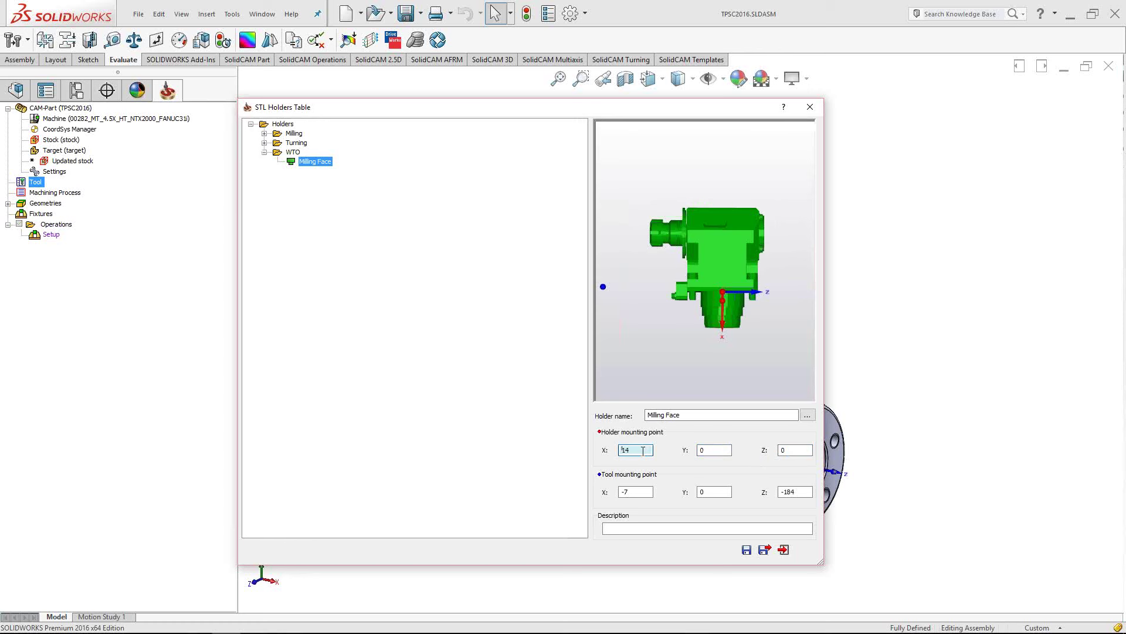
pyautogui.scroll(-20, 643, 451)
pyautogui.press('BackSpace')
pyautogui.write('9')
pyautogui.press('BackSpace')
pyautogui.press('BackSpace')
pyautogui.write('50')
pyautogui.doubleClick(633, 450)
pyautogui.write('0')
# Set the Milling Face's tool mounting point to X -90 and Z -112, check it in the preview, and save the holder
pyautogui.doubleClick(628, 492)
pyautogui.click(728, 343)
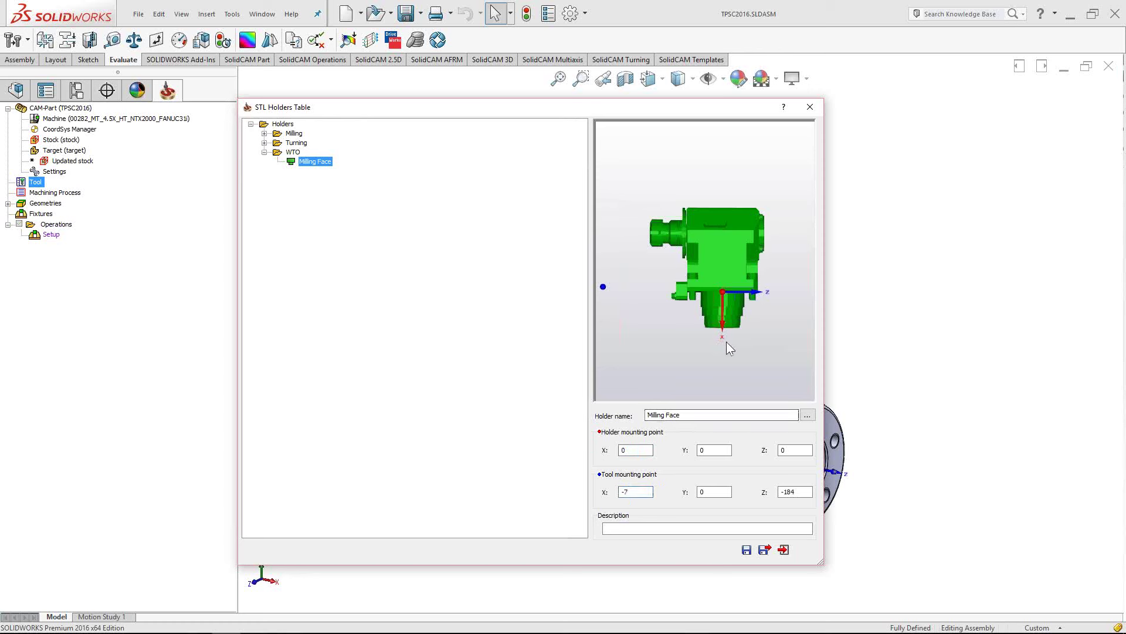
pyautogui.doubleClick(633, 492)
pyautogui.write('-90')
pyautogui.doubleClick(785, 492)
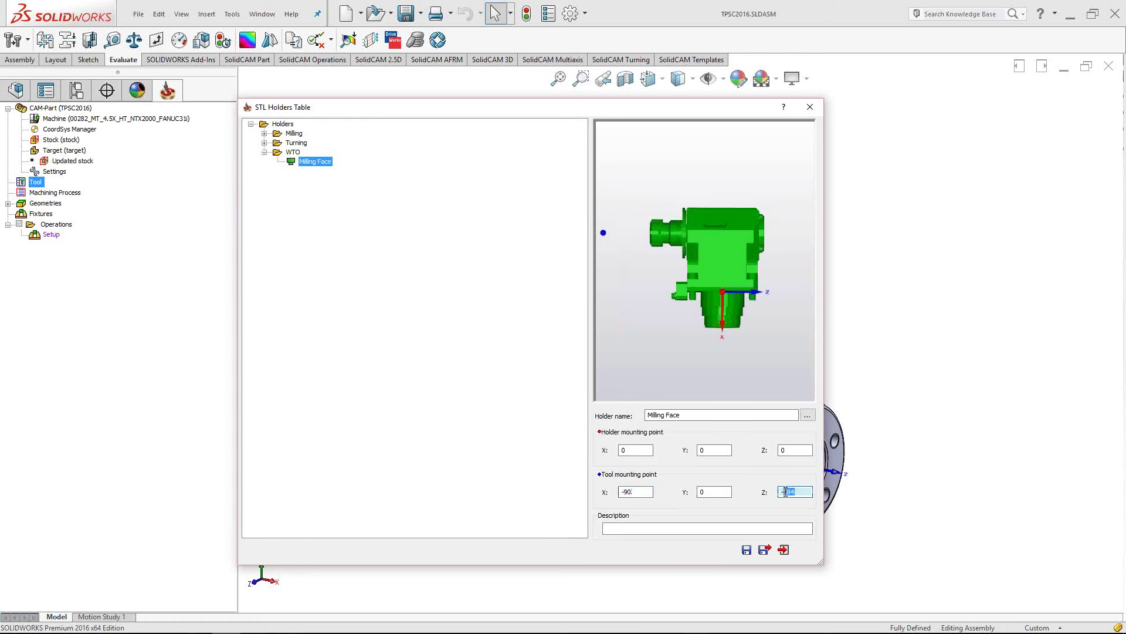
pyautogui.click(757, 294)
pyautogui.doubleClick(788, 492)
pyautogui.write('12')
pyautogui.moveTo(709, 283); pyautogui.dragTo(723, 264)
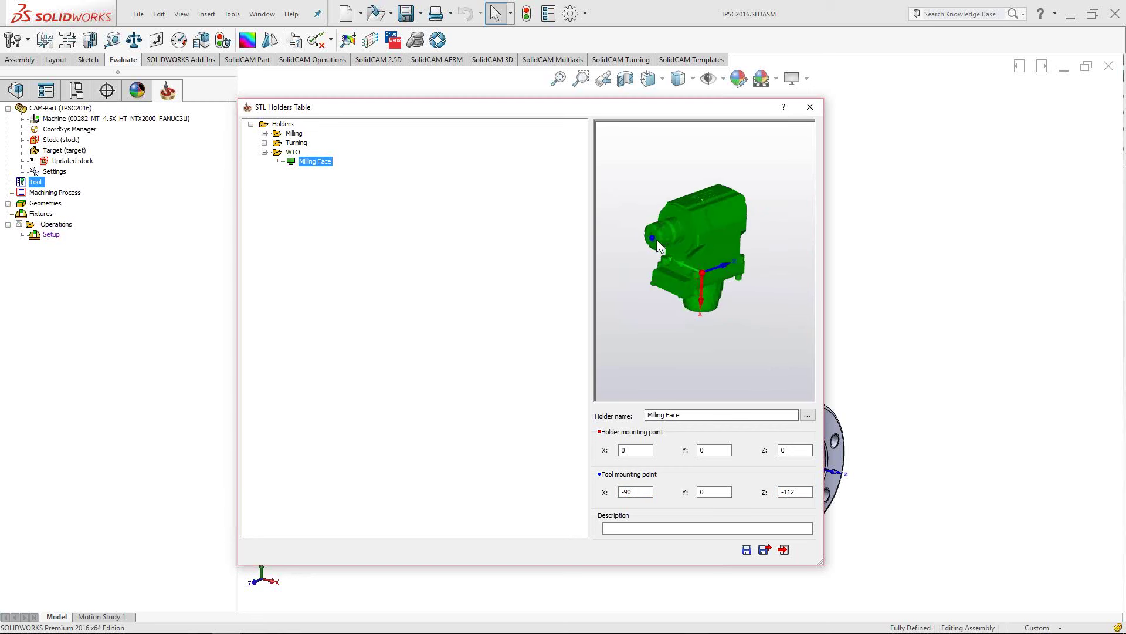
pyautogui.scroll(5, 653, 238)
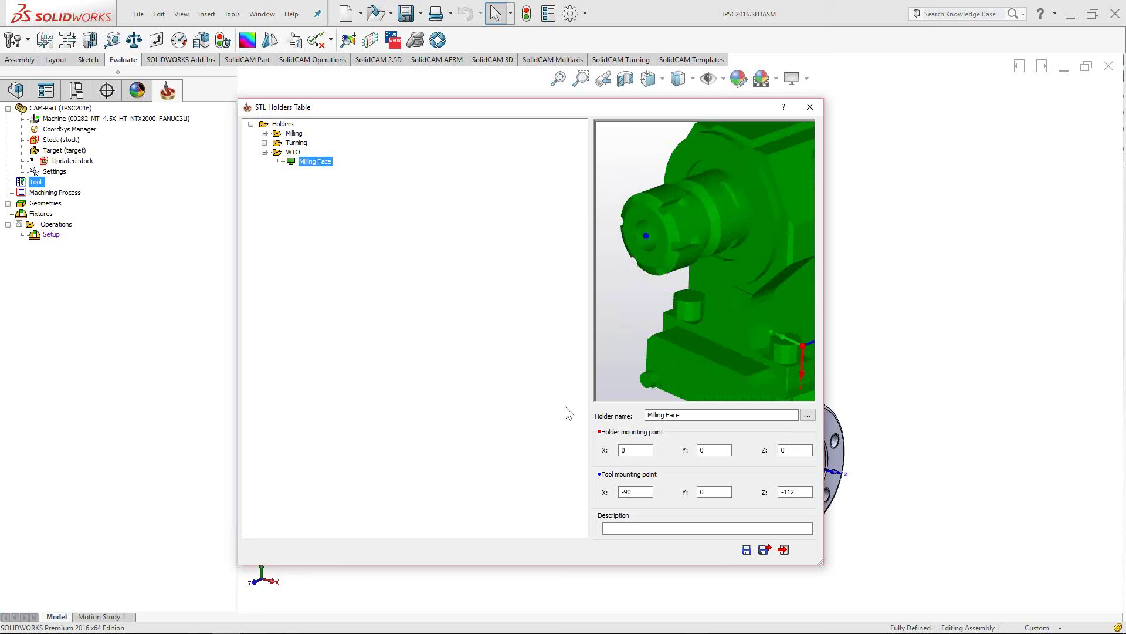
pyautogui.click(747, 551)
# Add Multi-Positioning Turning Tool.STL to the WTO folder and orient its preview to the ZX view with the X axis pointing down
pyautogui.rightClick(293, 154)
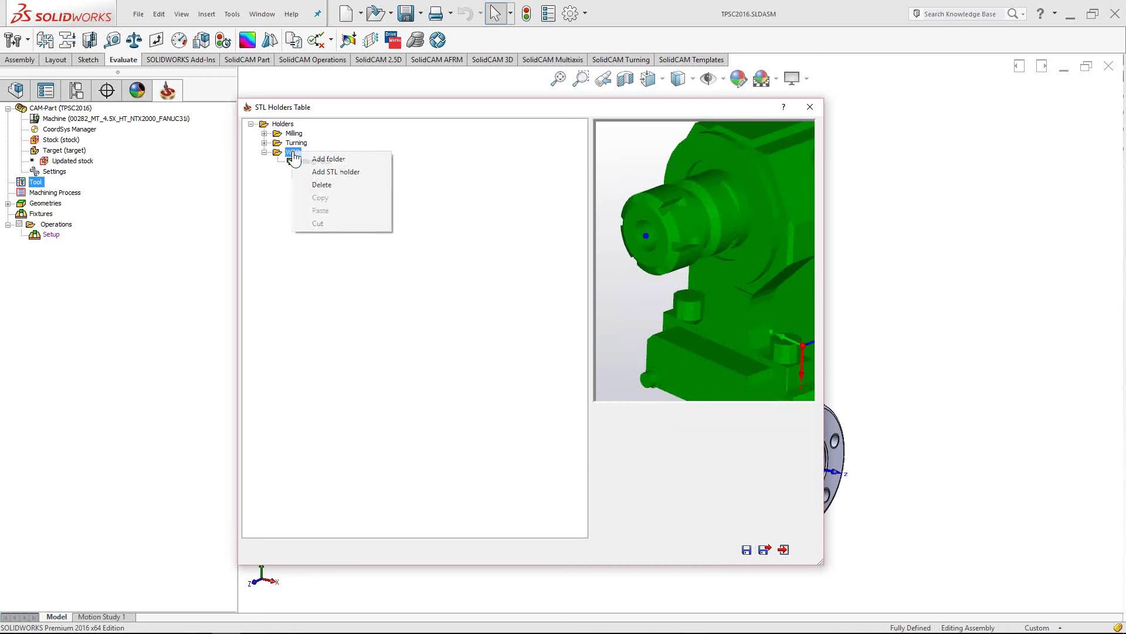
pyautogui.click(335, 172)
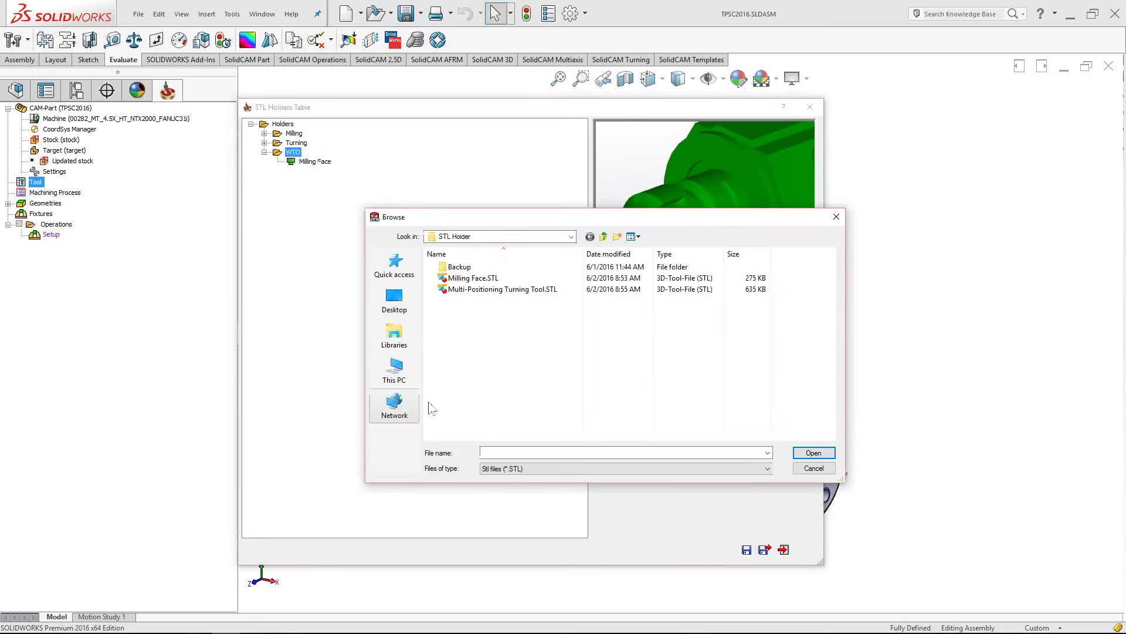
pyautogui.doubleClick(499, 290)
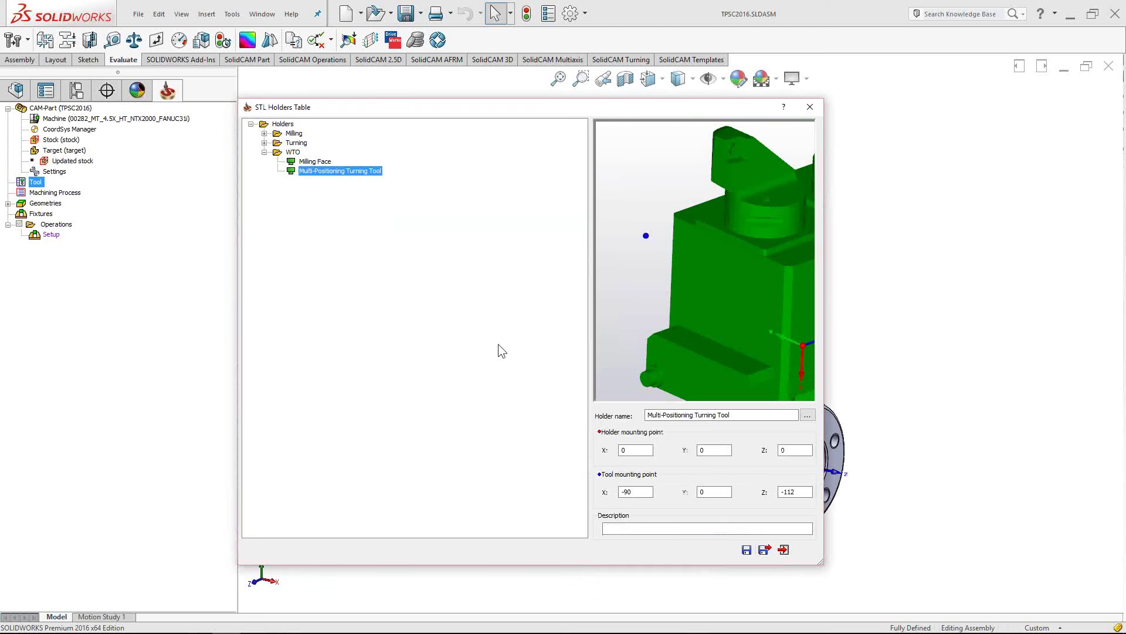
pyautogui.click(708, 415)
pyautogui.moveTo(629, 343); pyautogui.dragTo(762, 311)
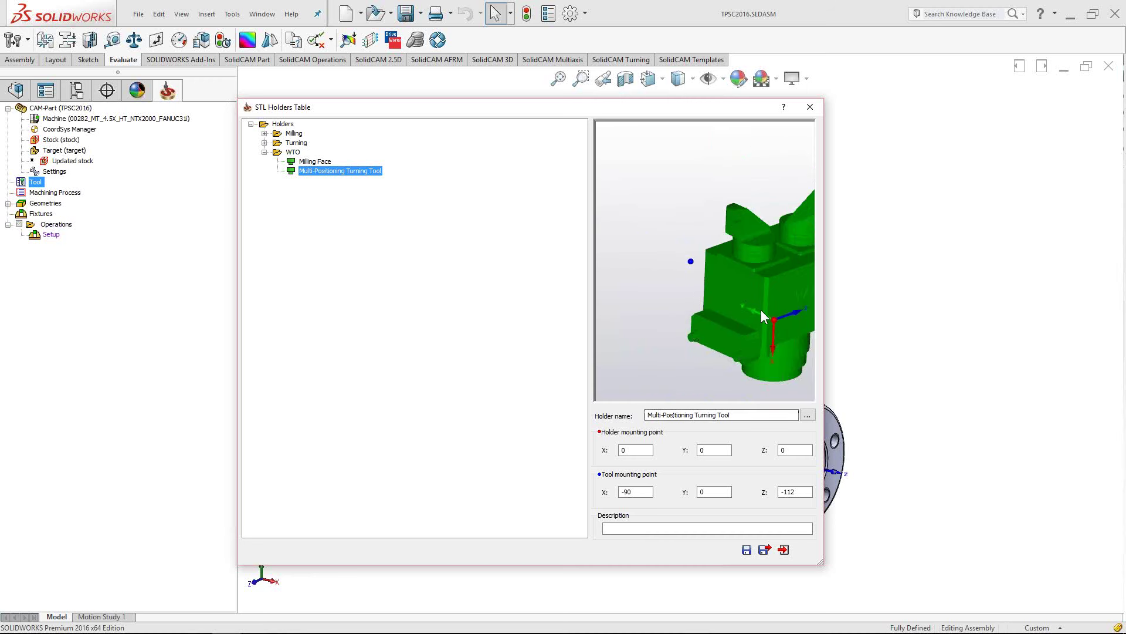
pyautogui.rightClick(656, 235)
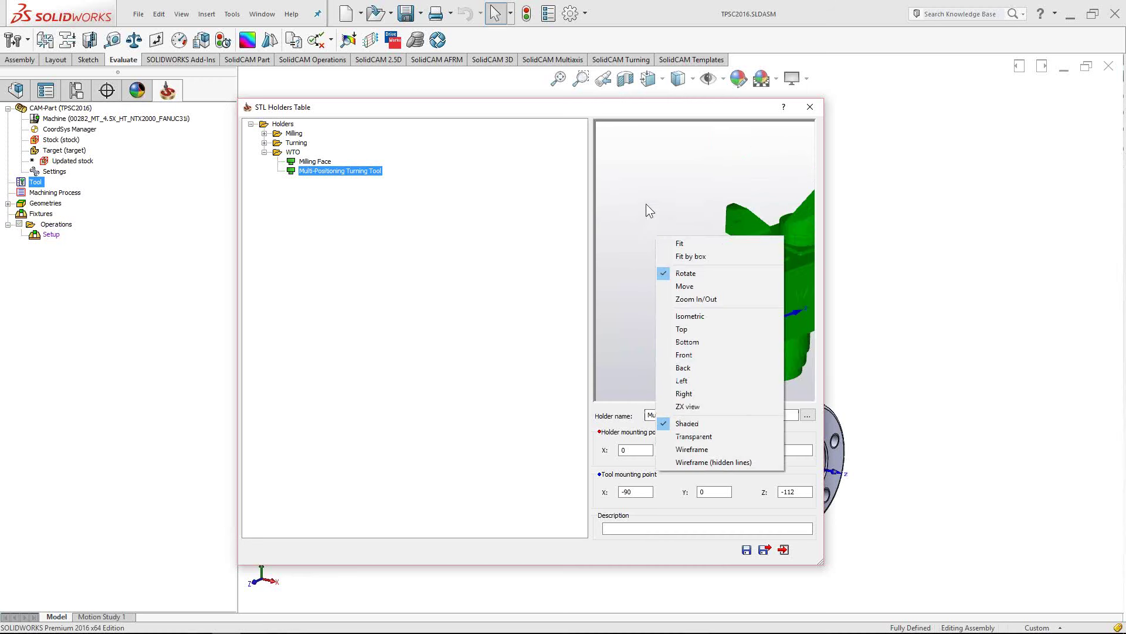
pyautogui.click(687, 406)
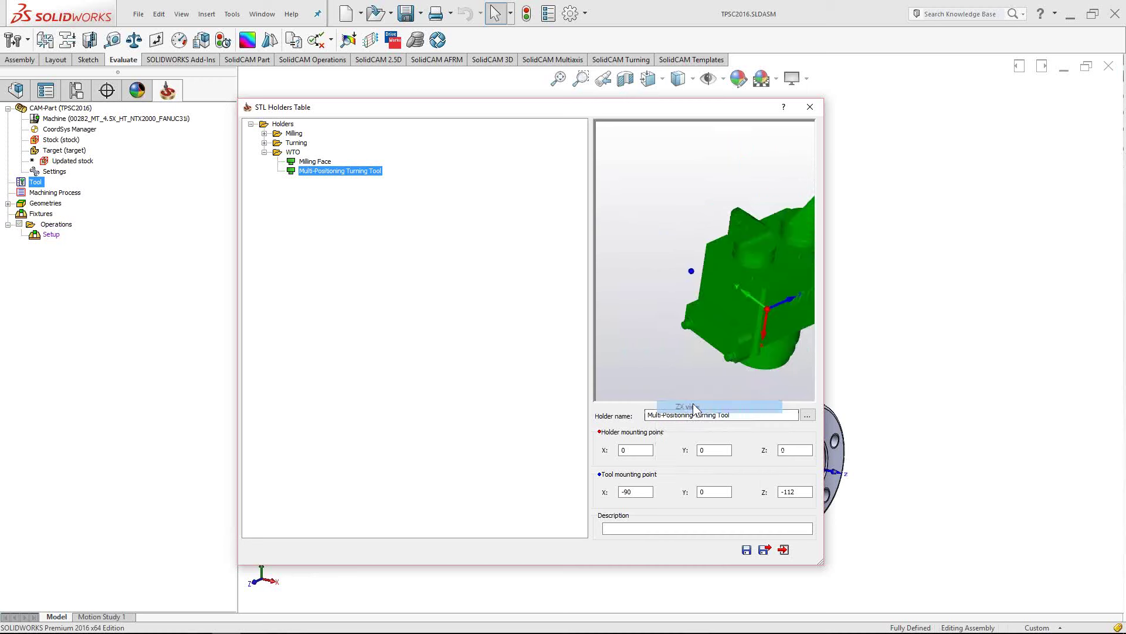
pyautogui.moveTo(717, 181); pyautogui.dragTo(720, 338)
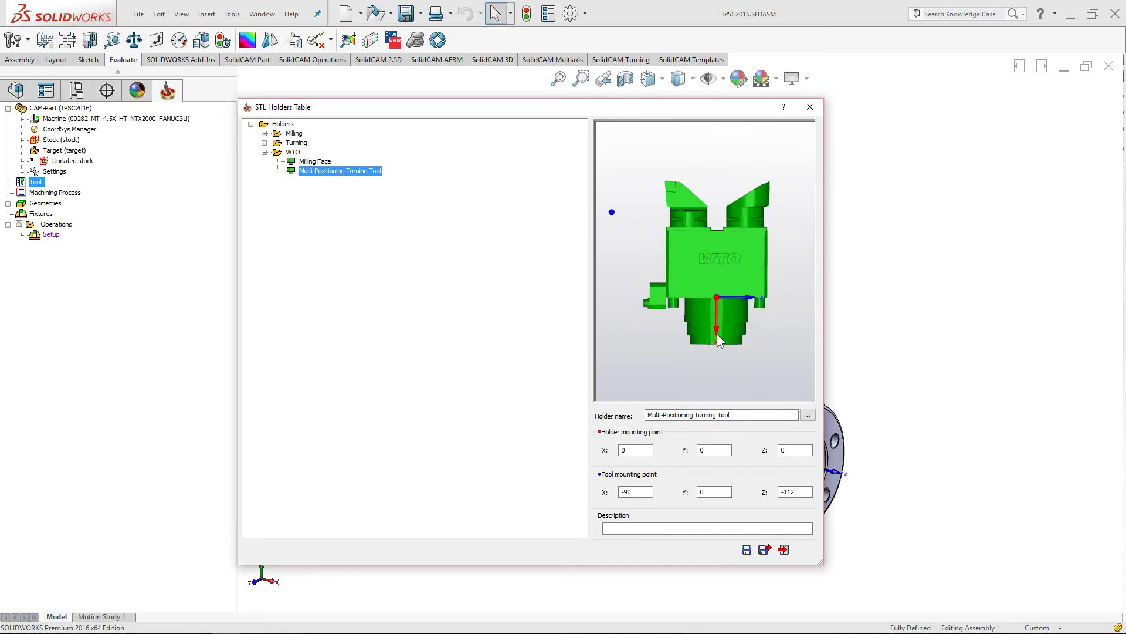
# Set the Multi-Positioning Turning Tool's tool mounting point to X -125 and Z -57, and check it against the insert tip
pyautogui.scroll(3, 659, 186)
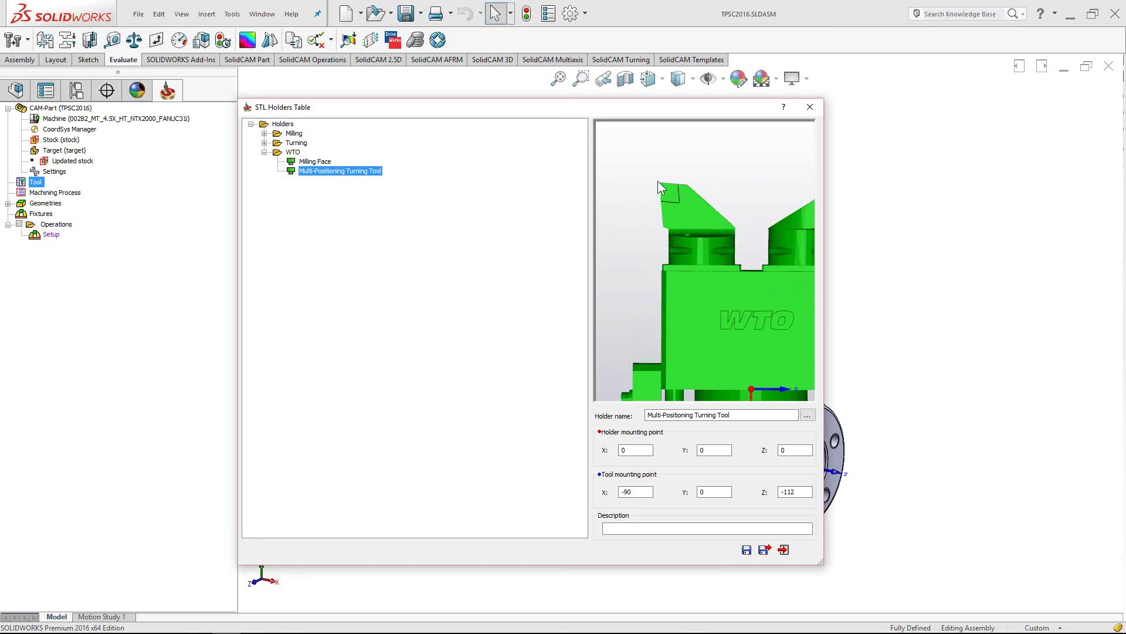
pyautogui.click(628, 450)
pyautogui.press('Tab')
pyautogui.press('Tab')
pyautogui.click(632, 492)
pyautogui.doubleClick(641, 491)
pyautogui.write('-125')
pyautogui.click(717, 492)
pyautogui.scroll(-4, 641, 282)
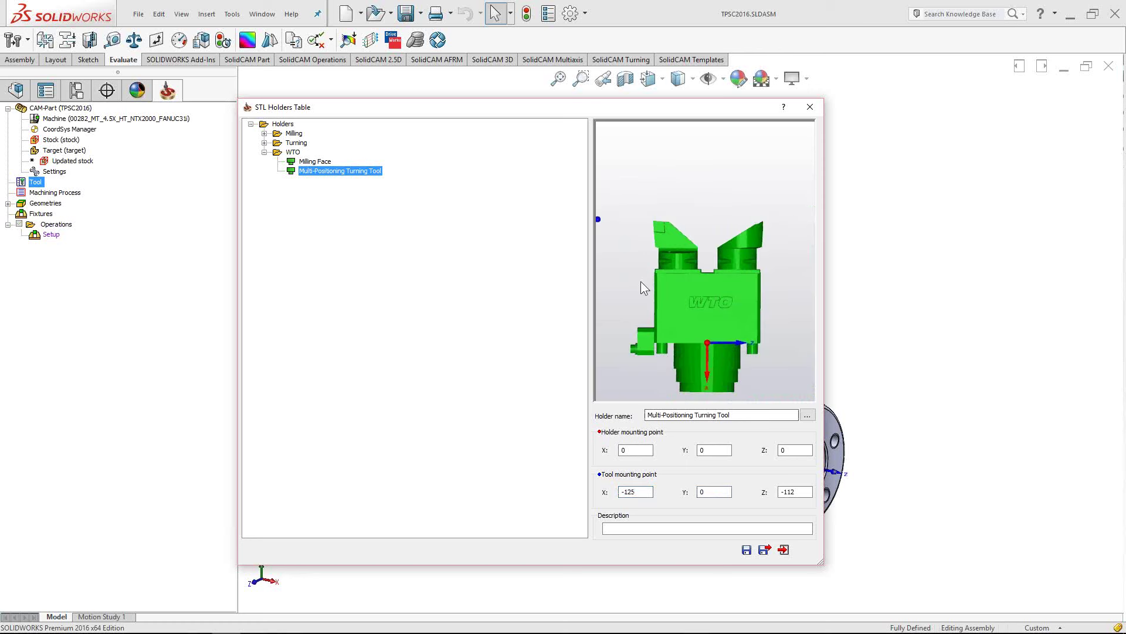
pyautogui.doubleClick(787, 493)
pyautogui.write('57')
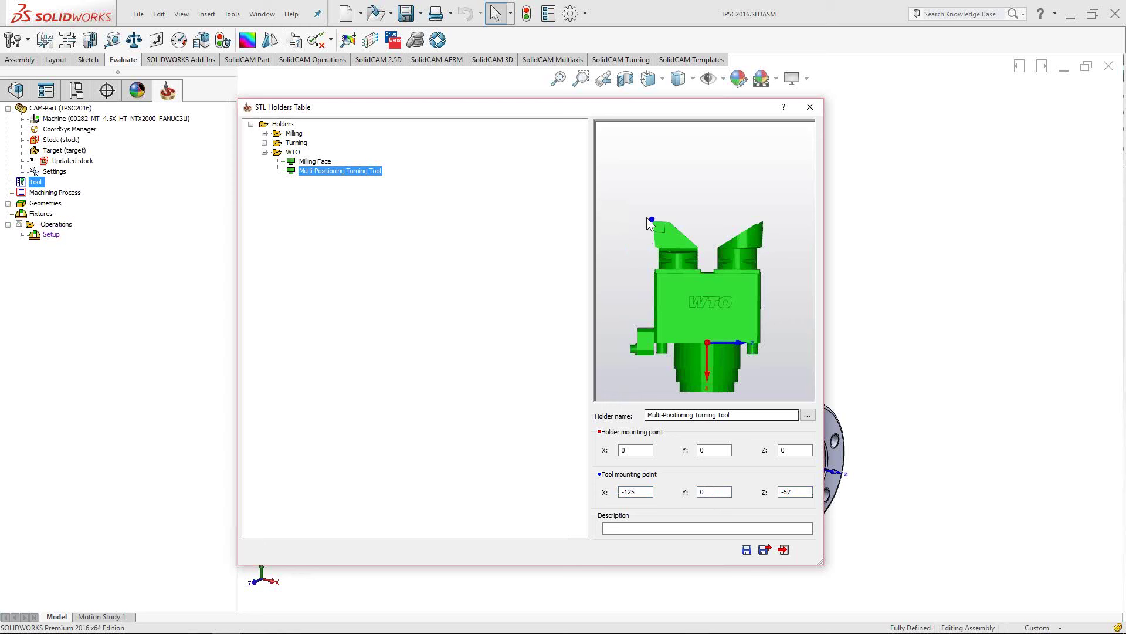
pyautogui.scroll(5, 647, 217)
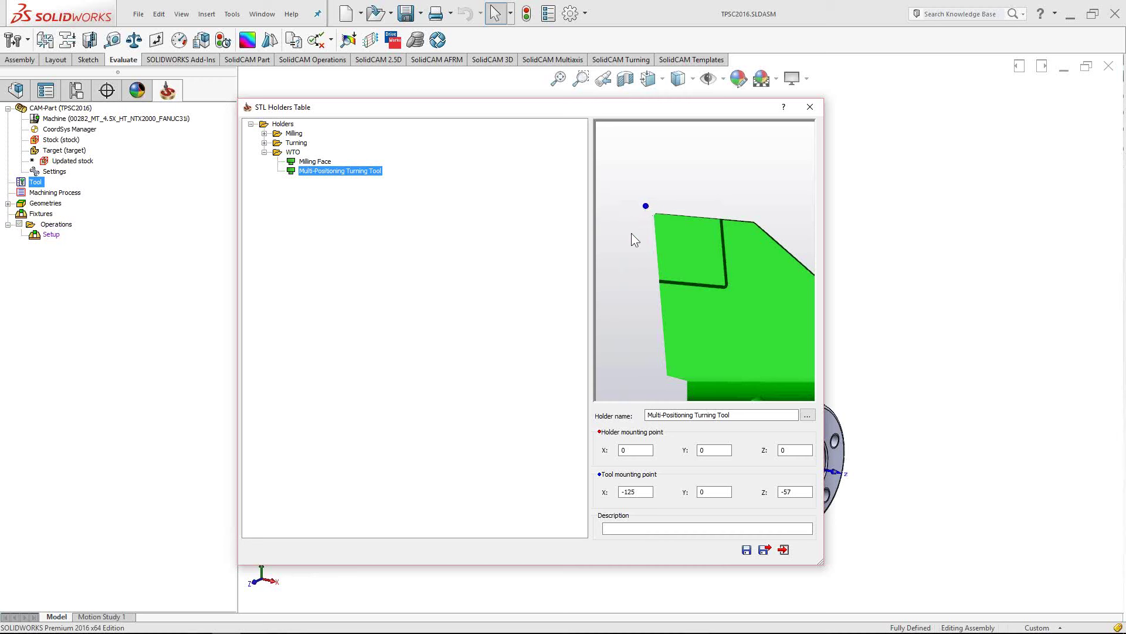
# Rename the turning holder in the WTO folder as Multi-Positioning Turning Tool MS
pyautogui.click(379, 171)
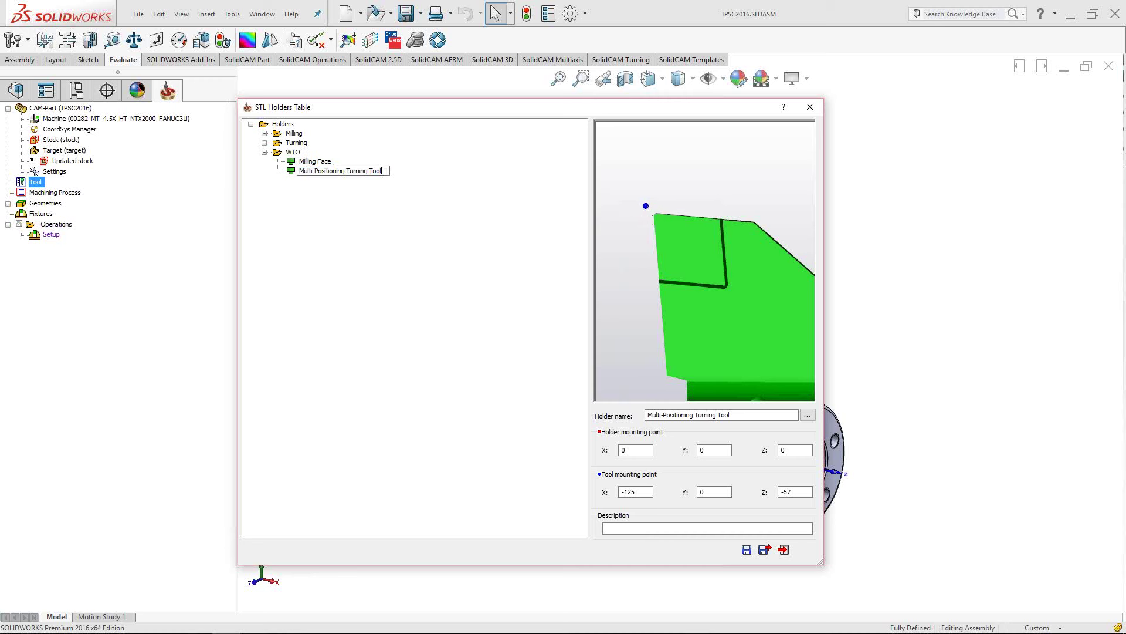
pyautogui.write('Ms')
pyautogui.press('Return')
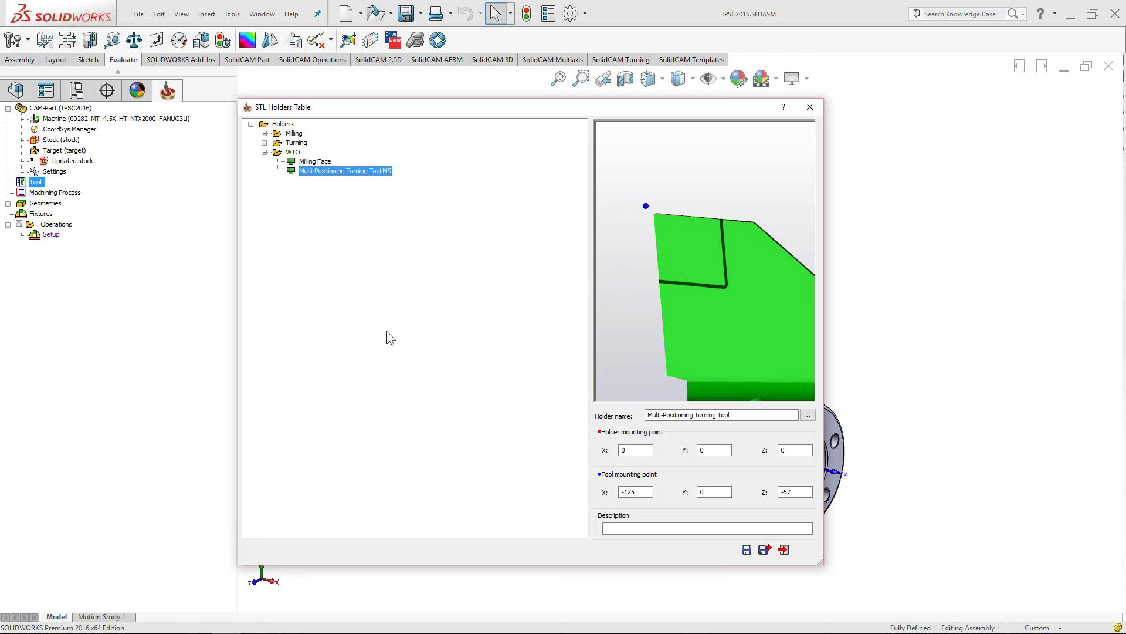
# Add Multi-Positioning Turning Tool.STL to the WTO folder a second time as another STL holder
pyautogui.rightClick(295, 155)
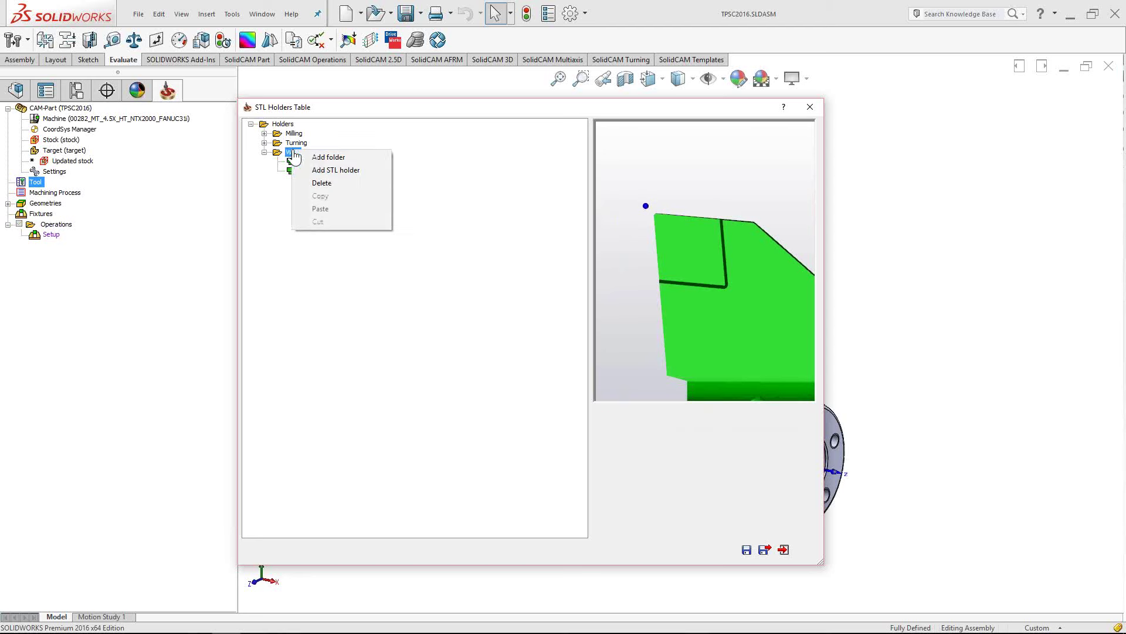
pyautogui.click(336, 170)
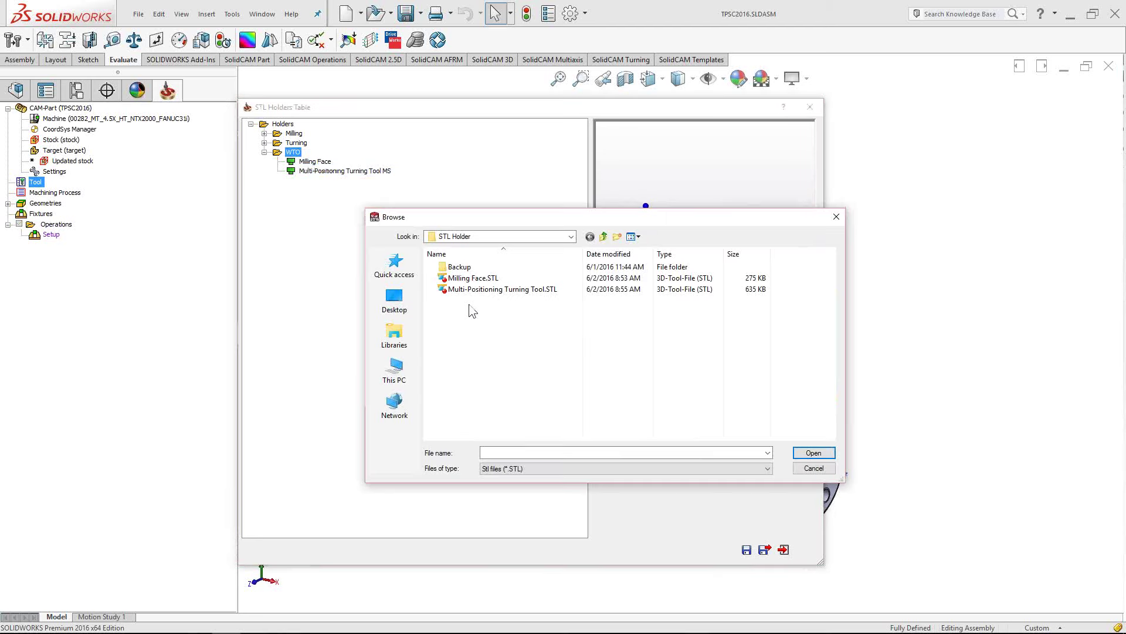
pyautogui.doubleClick(504, 290)
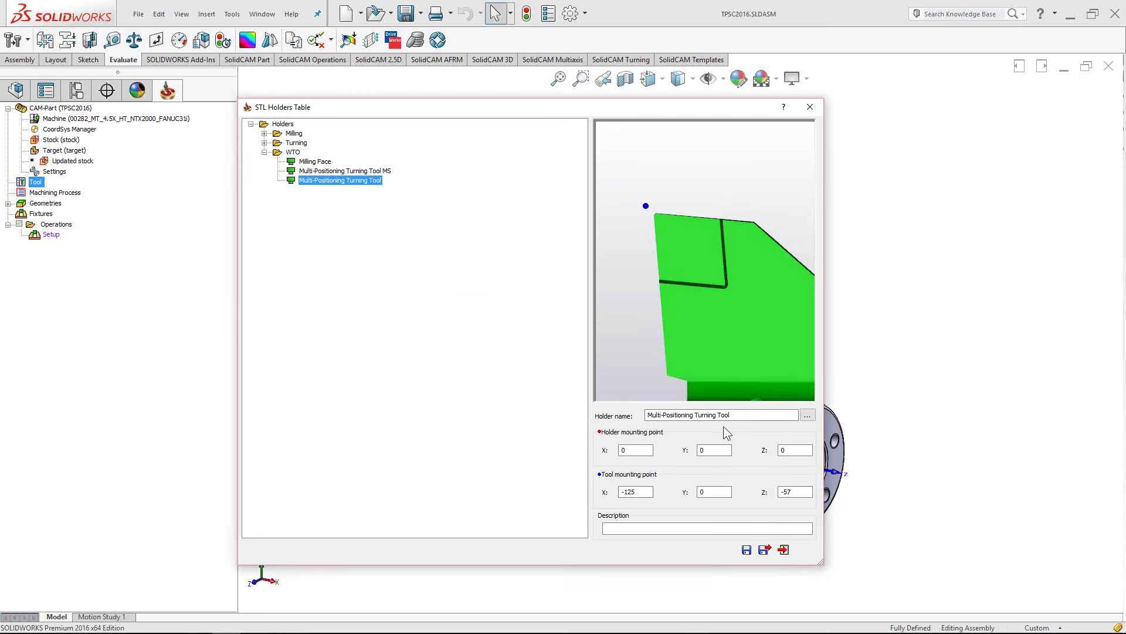
# Set the second turning holder's tool mounting point Z to 56.8 and check it against the tip of the opposite tool in the preview
pyautogui.scroll(-2, 733, 320)
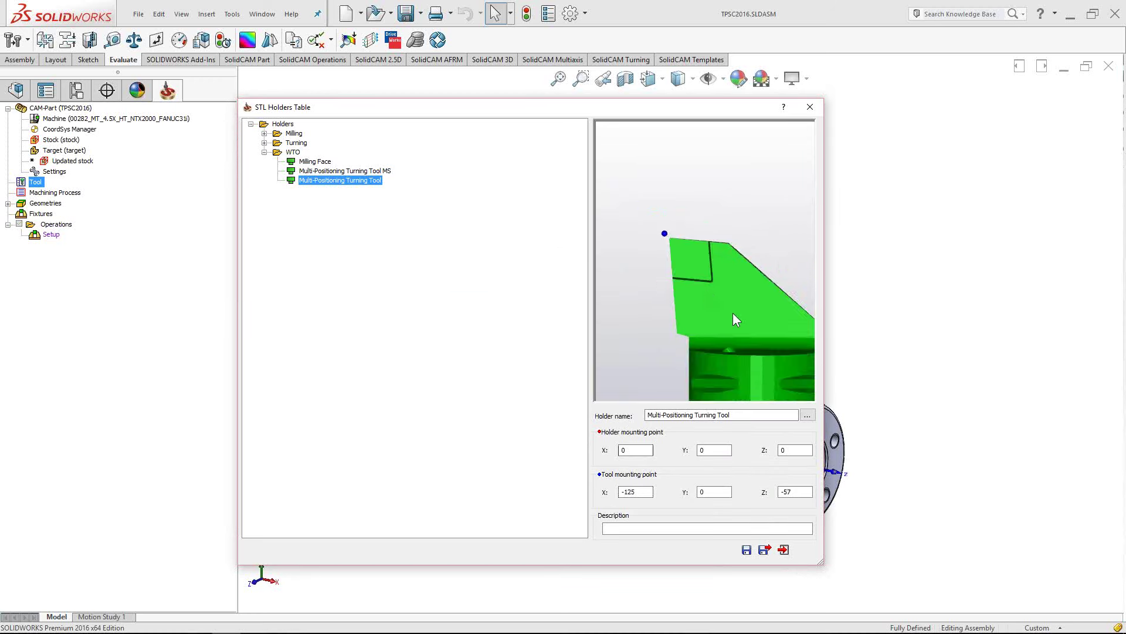
pyautogui.scroll(-4, 734, 320)
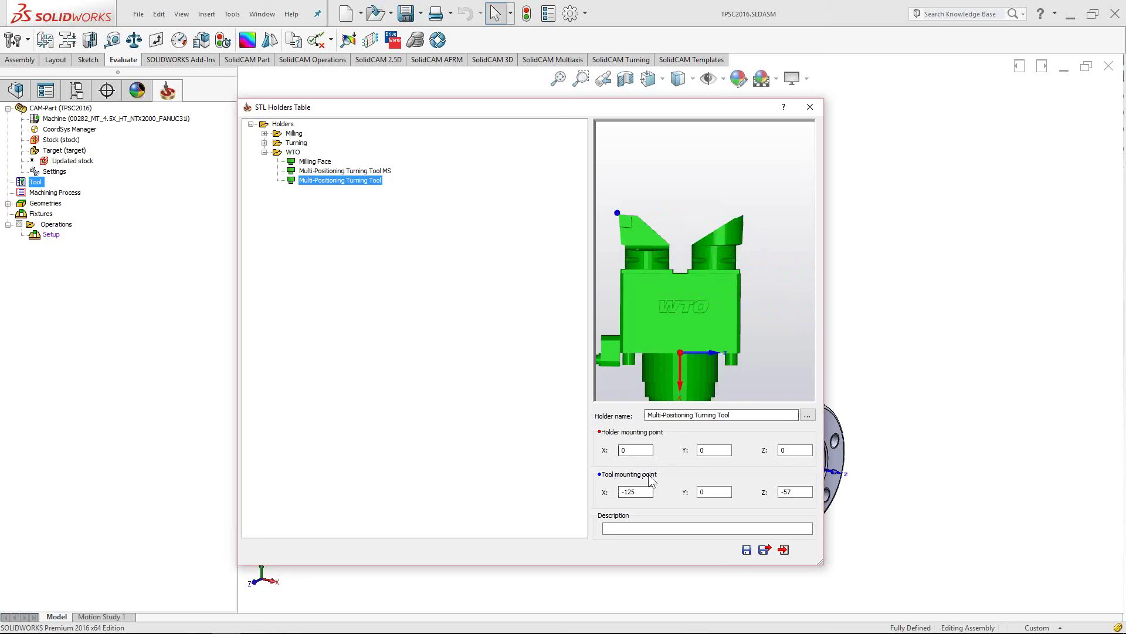
pyautogui.click(635, 492)
pyautogui.moveTo(796, 495); pyautogui.dragTo(785, 498)
pyautogui.press('BackSpace')
pyautogui.write('5')
pyautogui.write('6.5')
pyautogui.scroll(6, 755, 202)
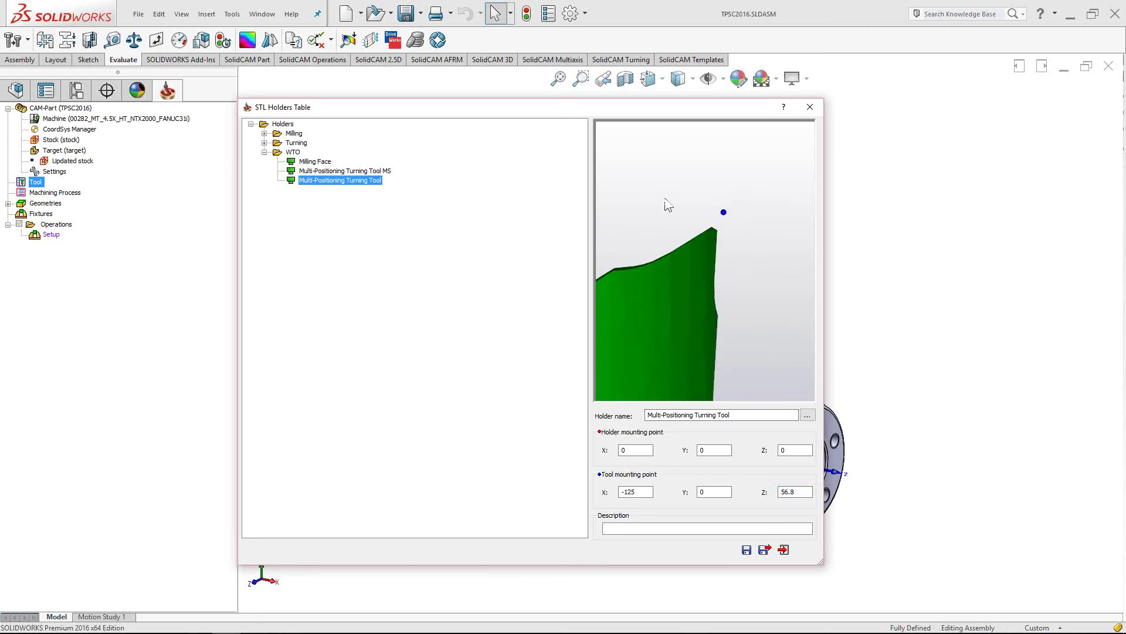
# Rename the second turning holder as Multi-Positioning Turning Tool BS, then save and exit the STL holders table
pyautogui.click(381, 185)
pyautogui.press('End')
pyautogui.write('BS')
pyautogui.press('Return')
pyautogui.click(766, 550)
pyautogui.click(766, 549)
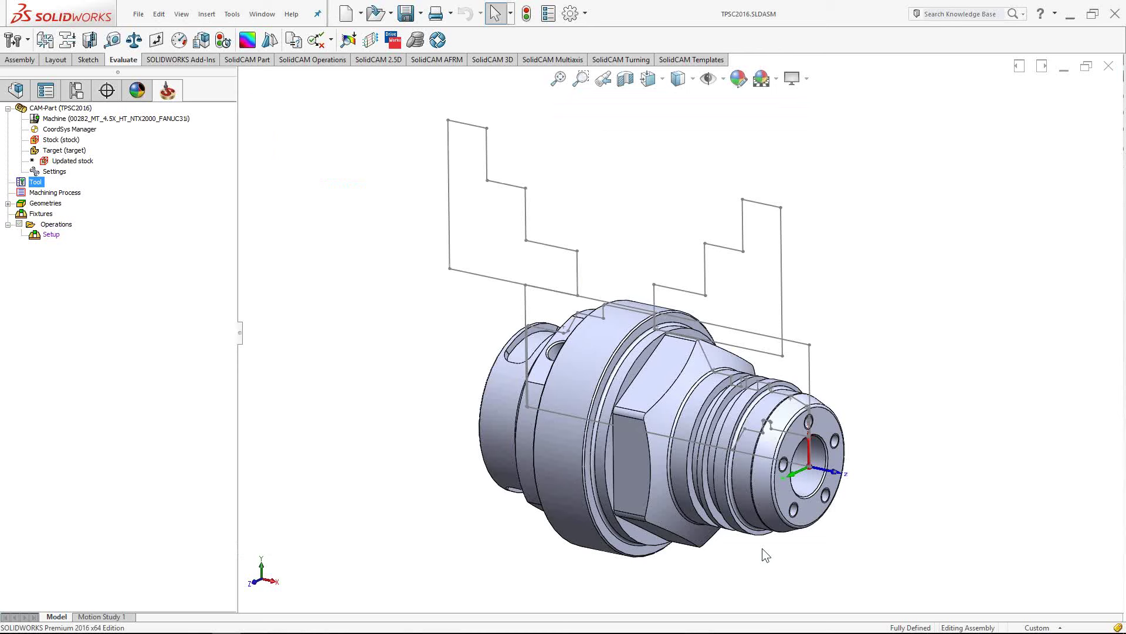
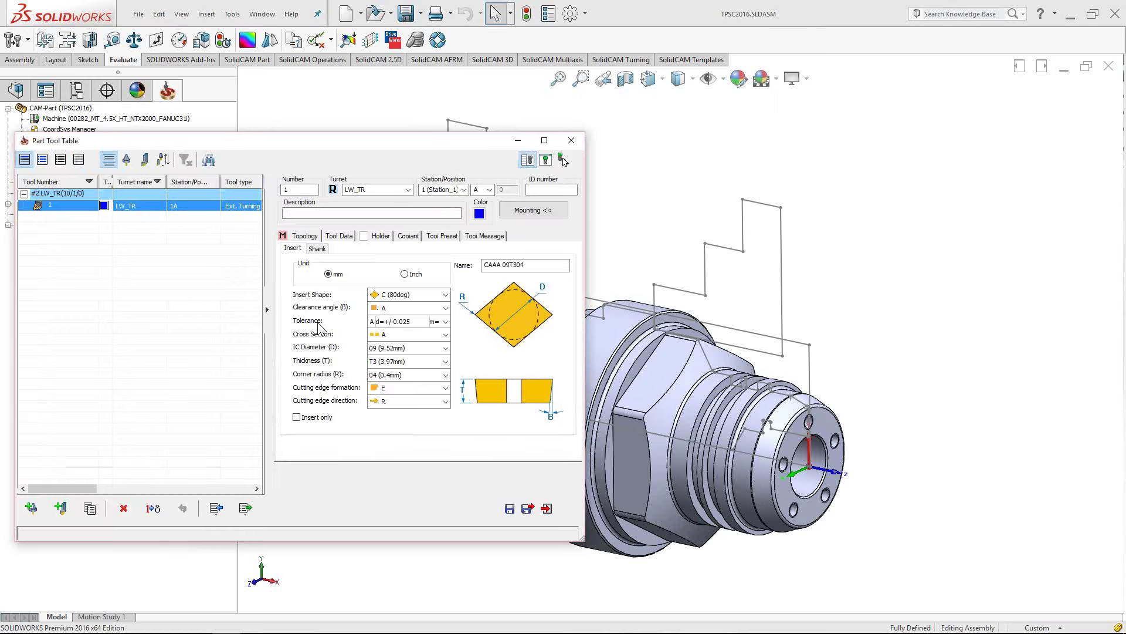
# Open the mounting view for external turning tool 1 and examine how it sits on Station_1
pyautogui.click(534, 210)
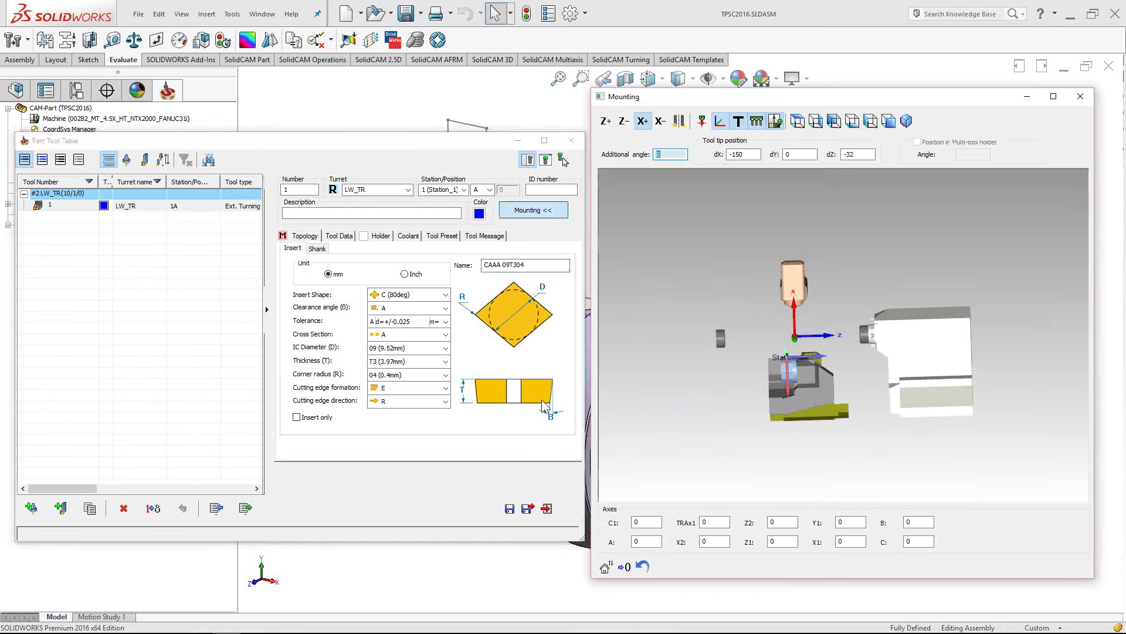
pyautogui.scroll(8, 798, 368)
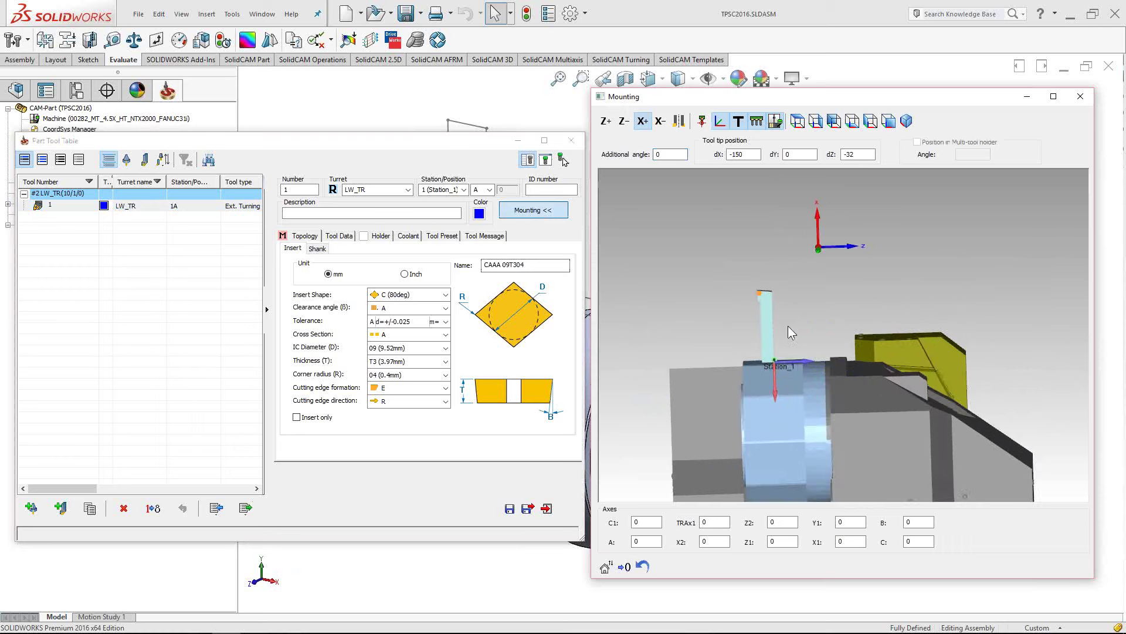
pyautogui.moveTo(802, 368); pyautogui.dragTo(797, 283, button='middle')
pyautogui.scroll(3, 762, 367)
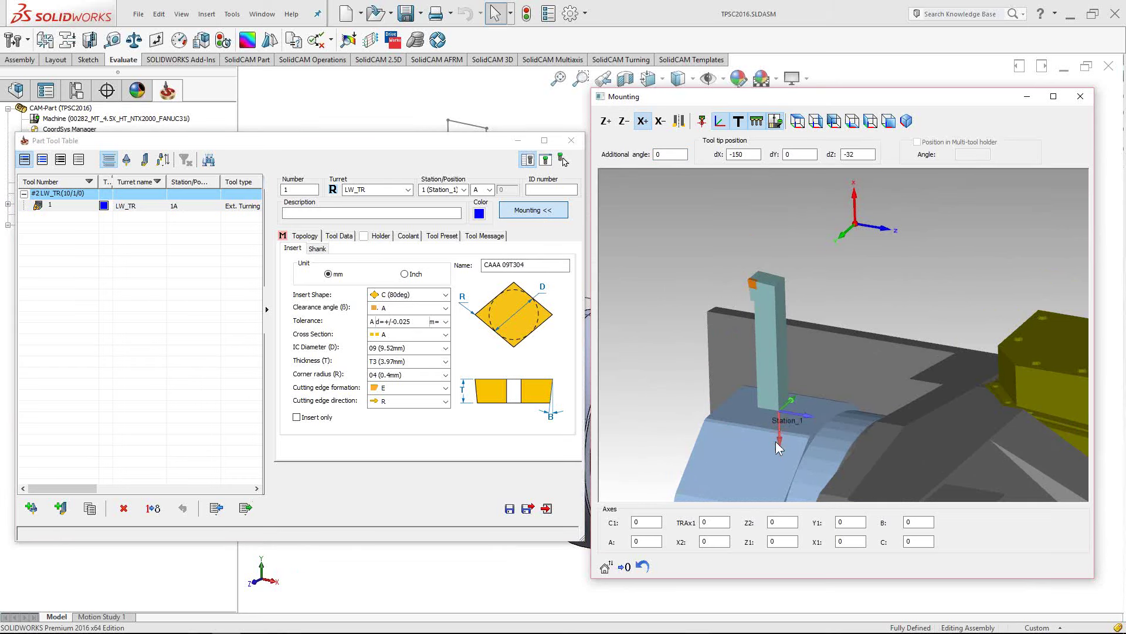
pyautogui.moveTo(387, 144); pyautogui.dragTo(354, 144)
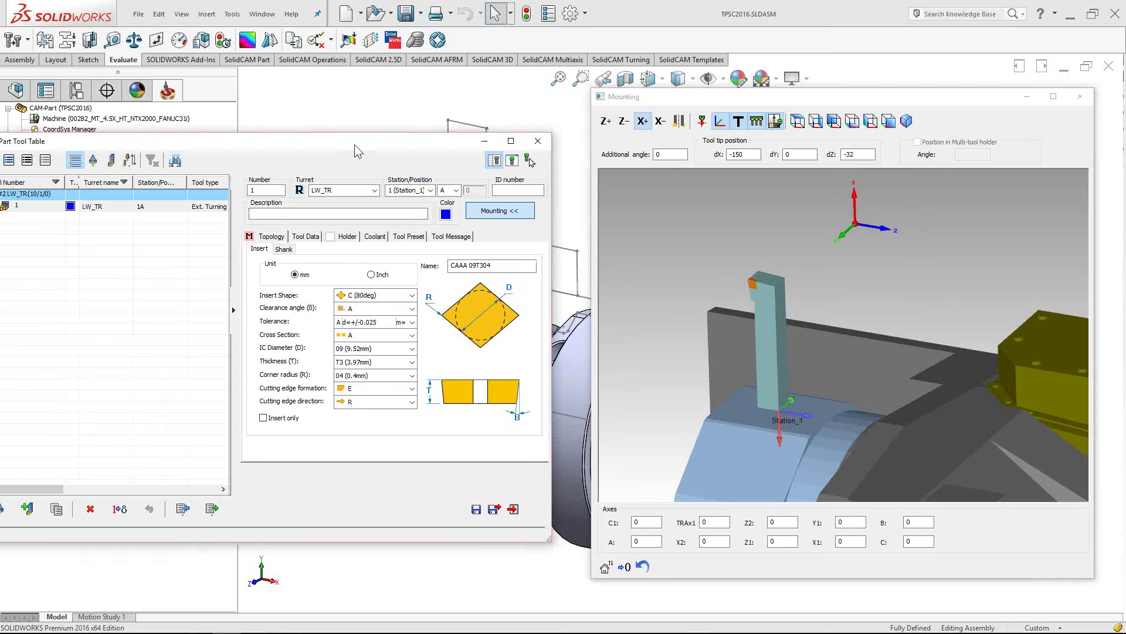
# Browse the global holders for tool 1, collapsing the Milling and Turning folders to reach the holders in the WTO folder
pyautogui.click(347, 236)
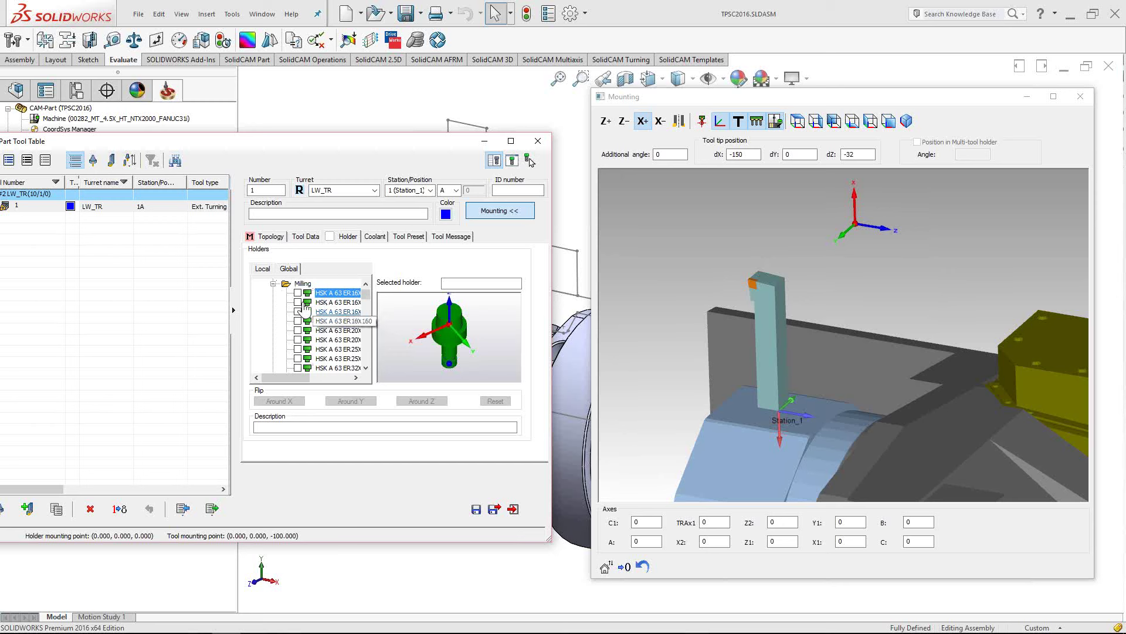
pyautogui.click(273, 284)
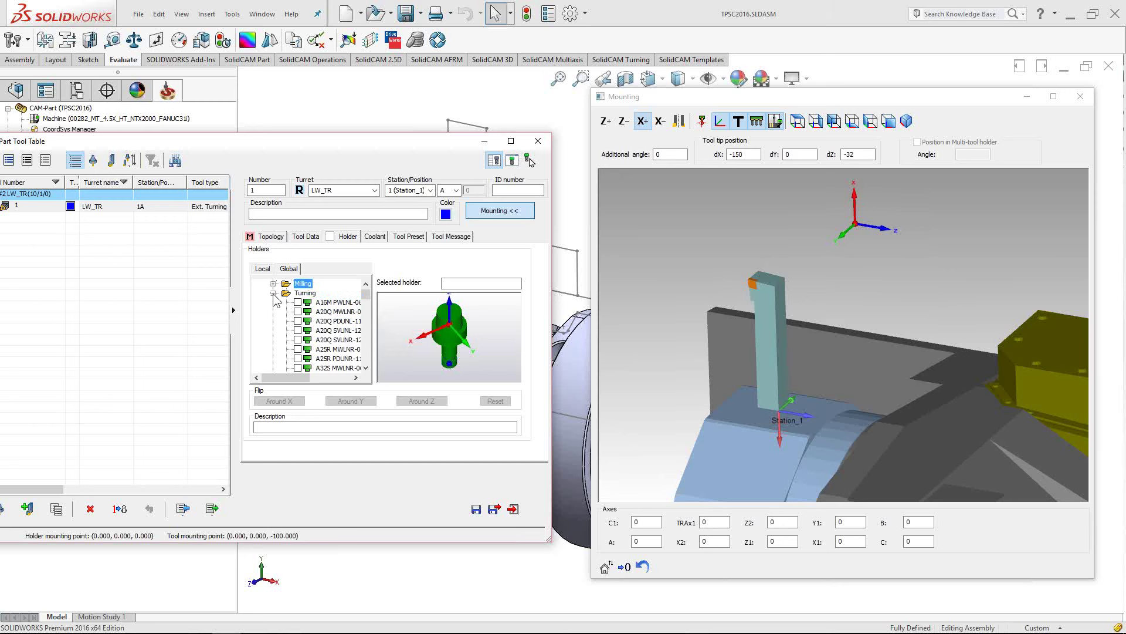
pyautogui.click(272, 293)
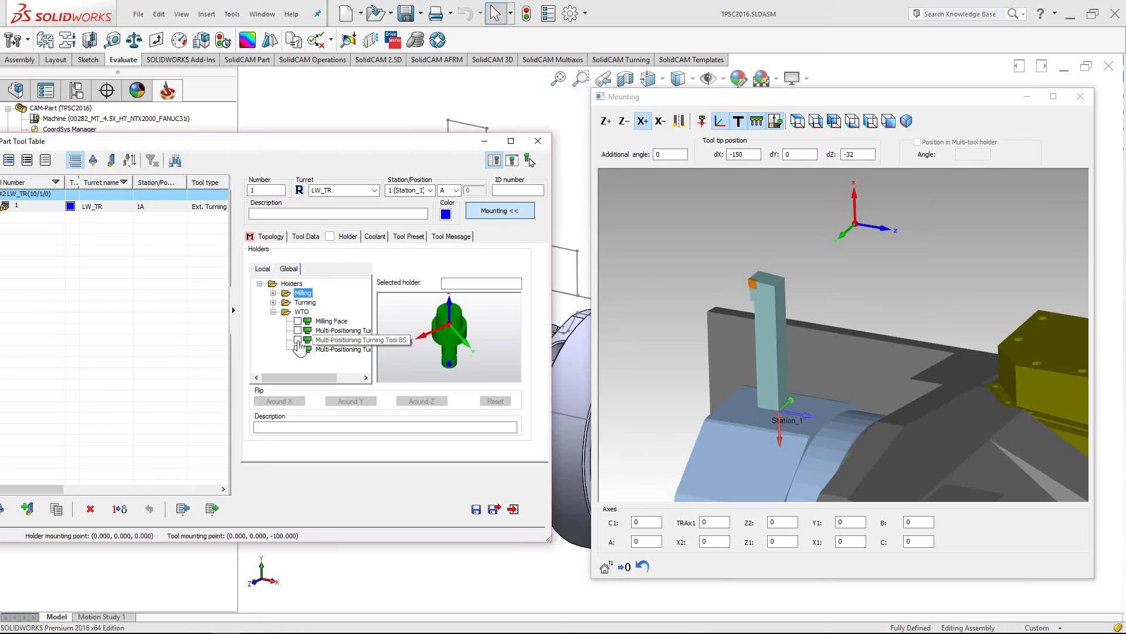
pyautogui.moveTo(276, 142); pyautogui.dragTo(324, 134)
pyautogui.click(751, 344)
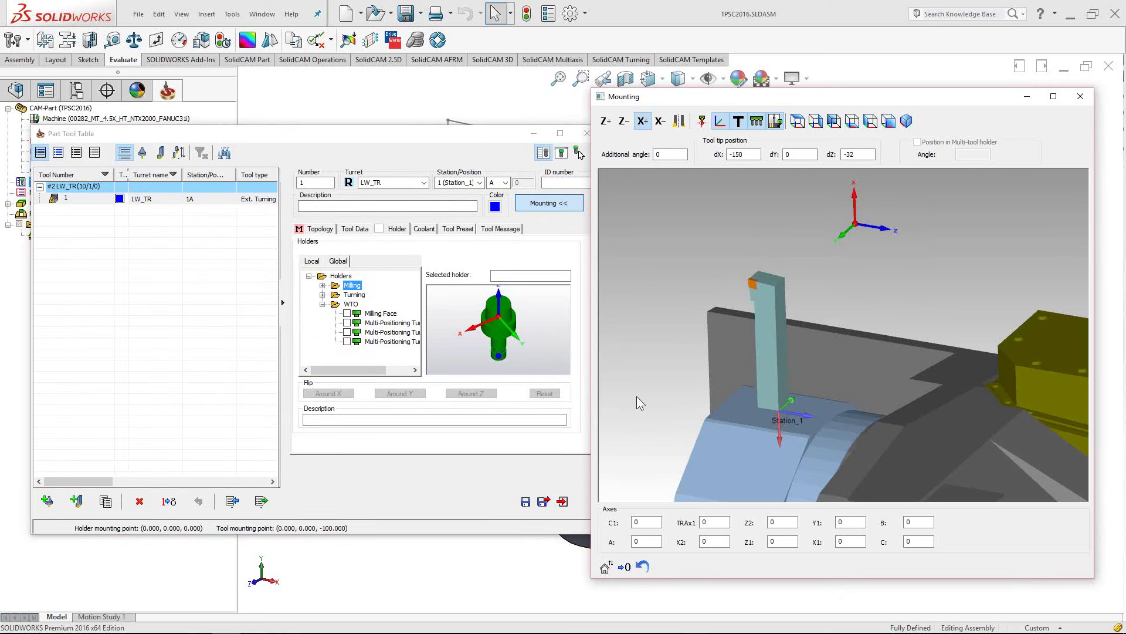
# Add an end mill to the part tool table and set its diameter to 8 mm
pyautogui.click(88, 297)
pyautogui.moveTo(700, 393); pyautogui.dragTo(959, 404, button='middle')
pyautogui.scroll(5, 960, 404)
pyautogui.keyDown('ctrl'); pyautogui.moveTo(871, 436); pyautogui.dragTo(871, 350, button='middle'); pyautogui.keyUp('ctrl')
pyautogui.click(96, 377)
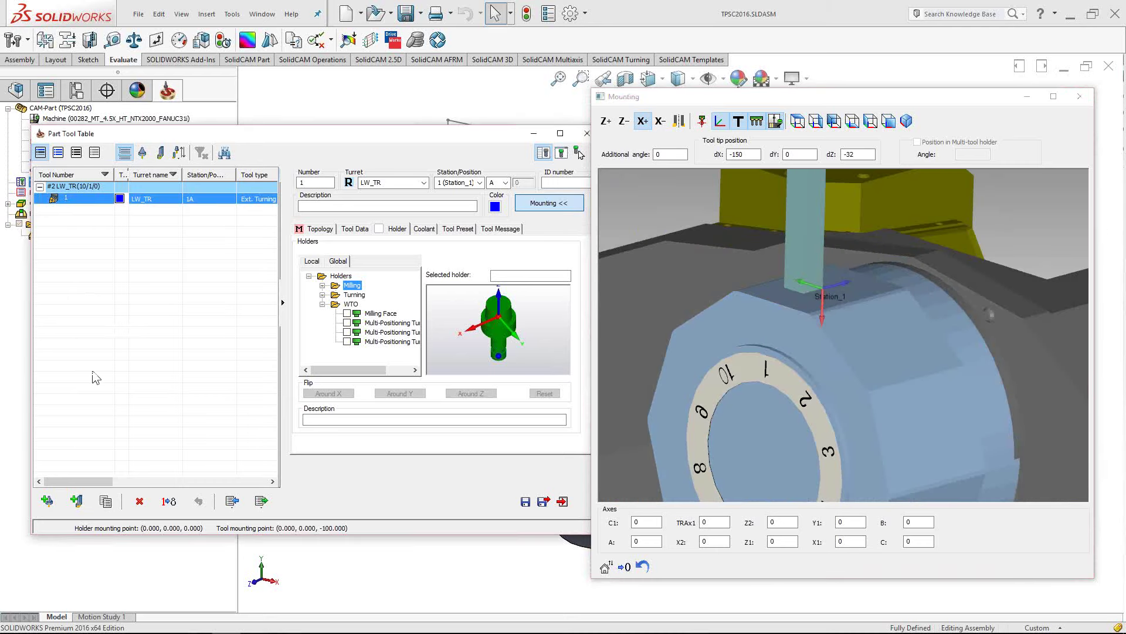
pyautogui.click(47, 500)
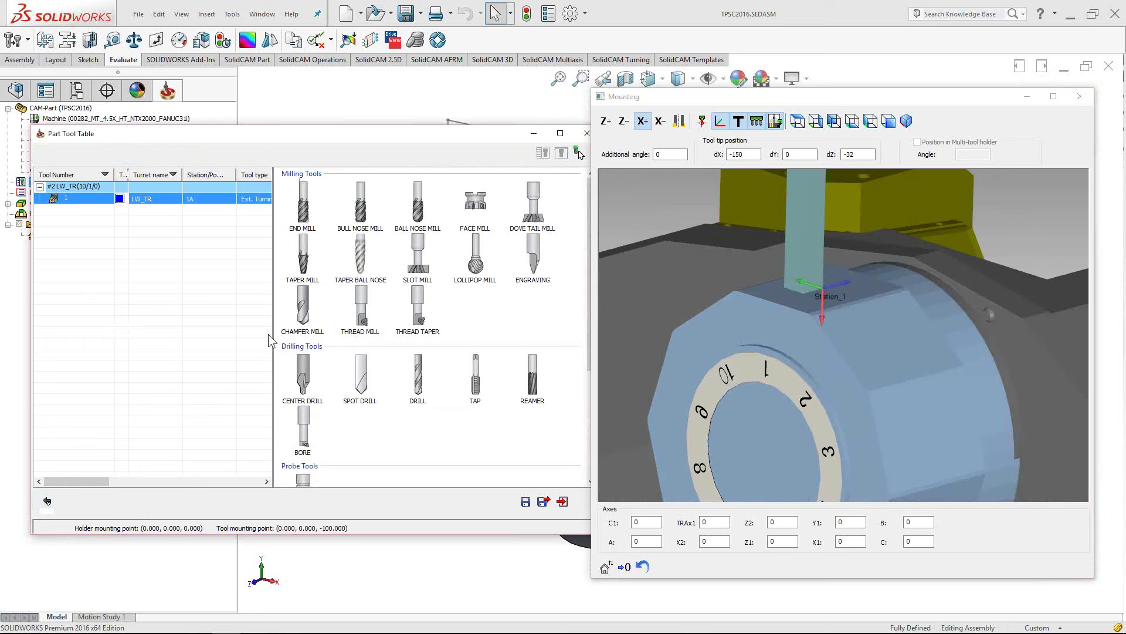
pyautogui.click(303, 208)
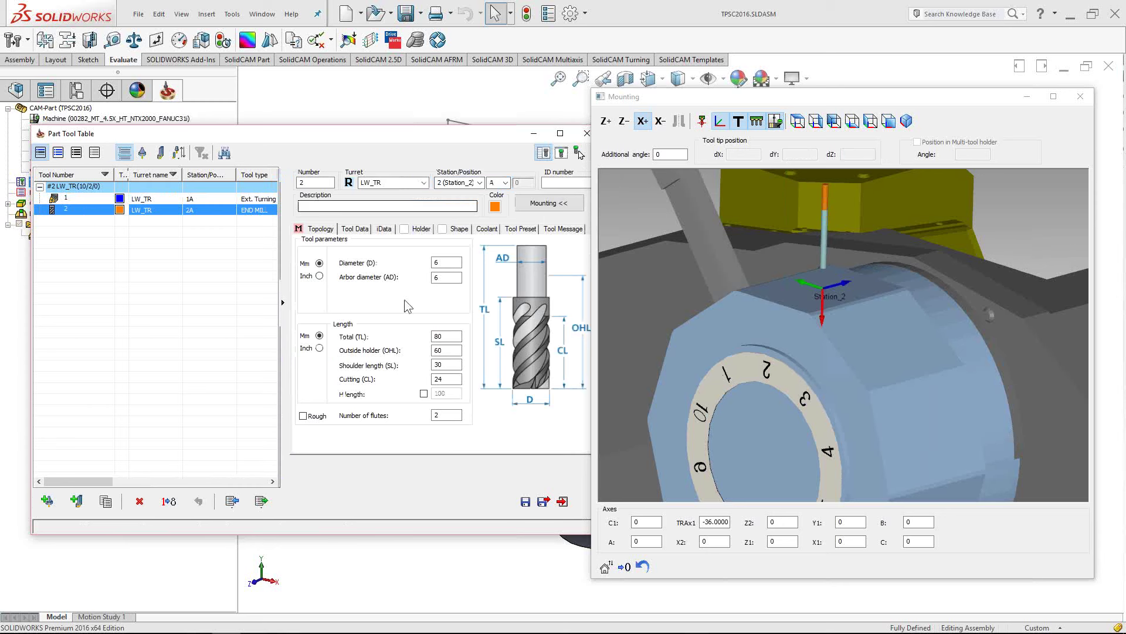
pyautogui.click(451, 264)
pyautogui.write('8')
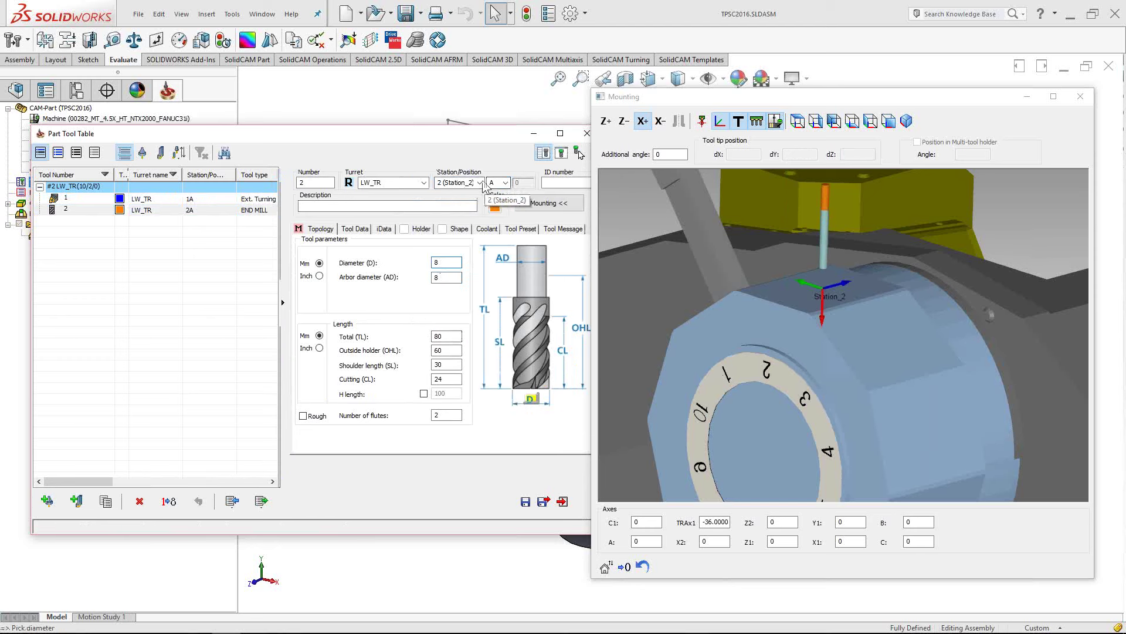
# Try the end mill in Station_3 and return it to Station_2, comparing the turret indexing in the mounting view
pyautogui.click(480, 183)
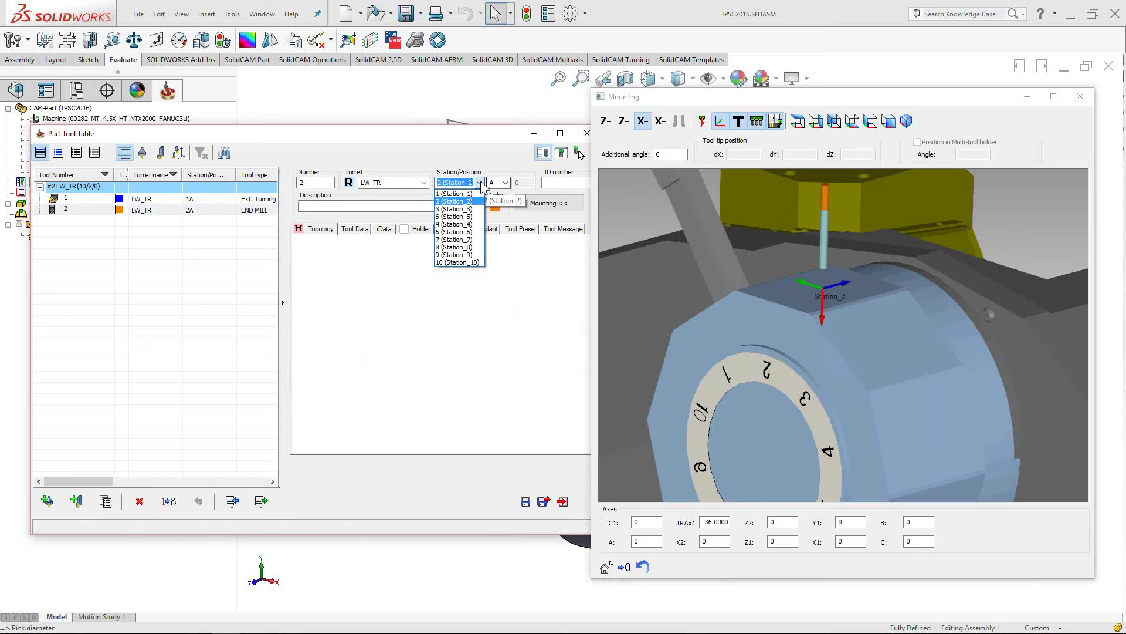
pyautogui.click(466, 209)
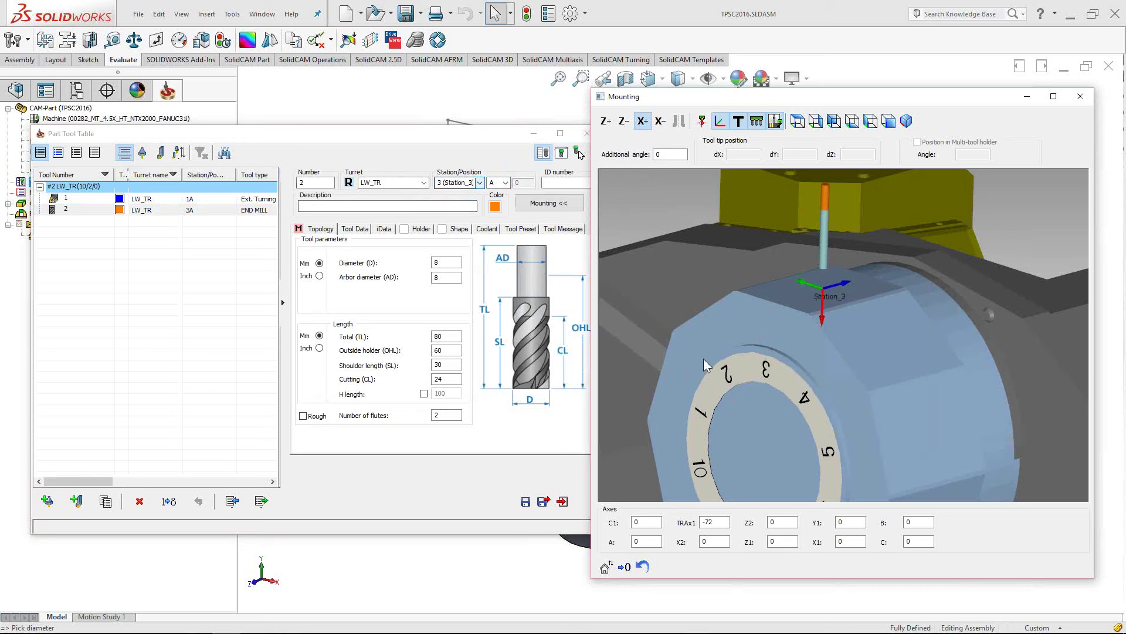
pyautogui.click(483, 185)
pyautogui.click(480, 183)
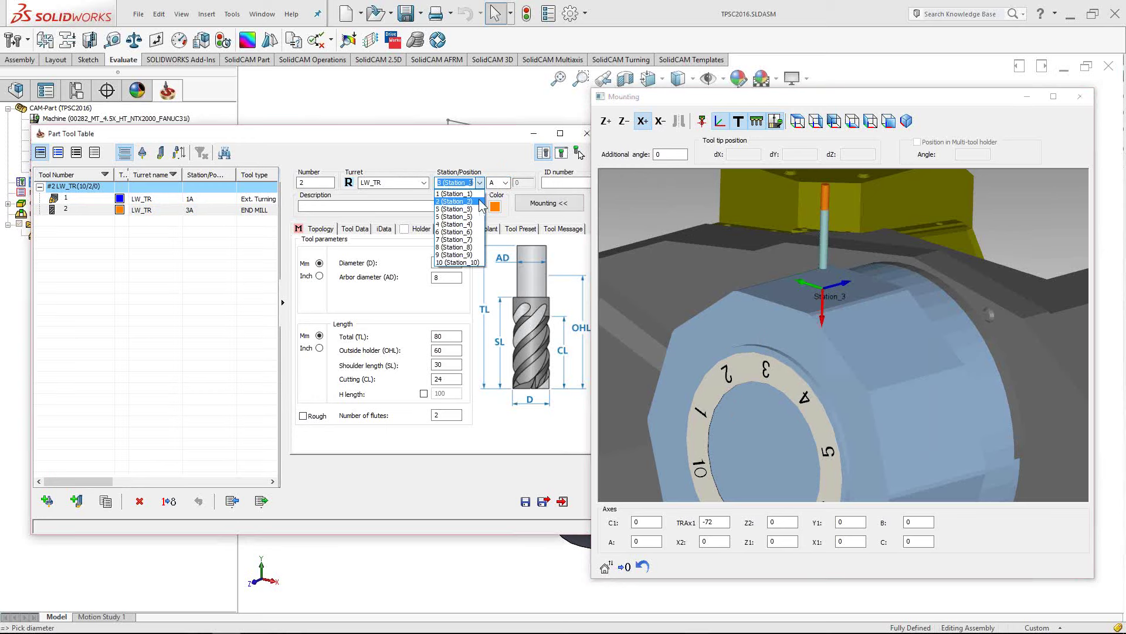
pyautogui.click(458, 202)
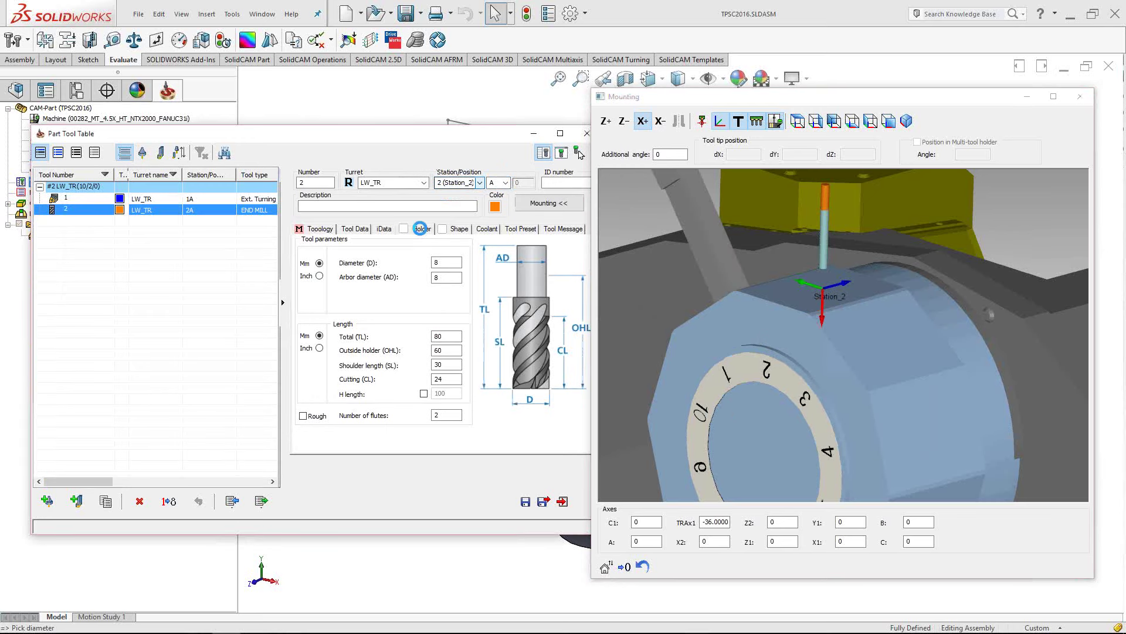
# Assign the Milling Face STL holder from the global WTO folder to the end mill
pyautogui.click(422, 230)
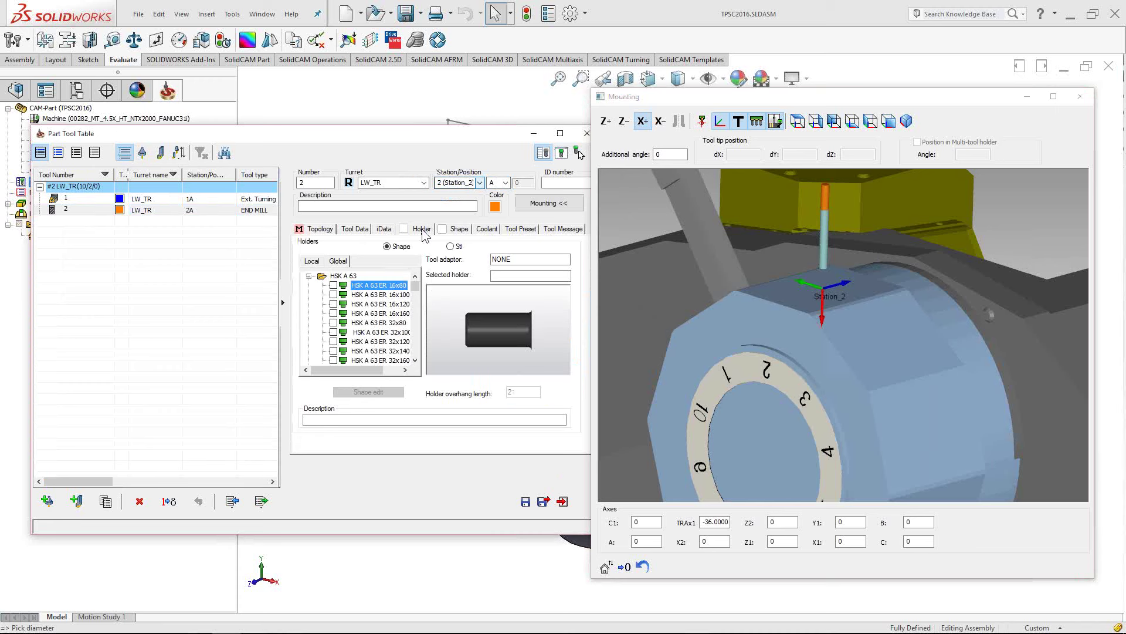
pyautogui.click(451, 247)
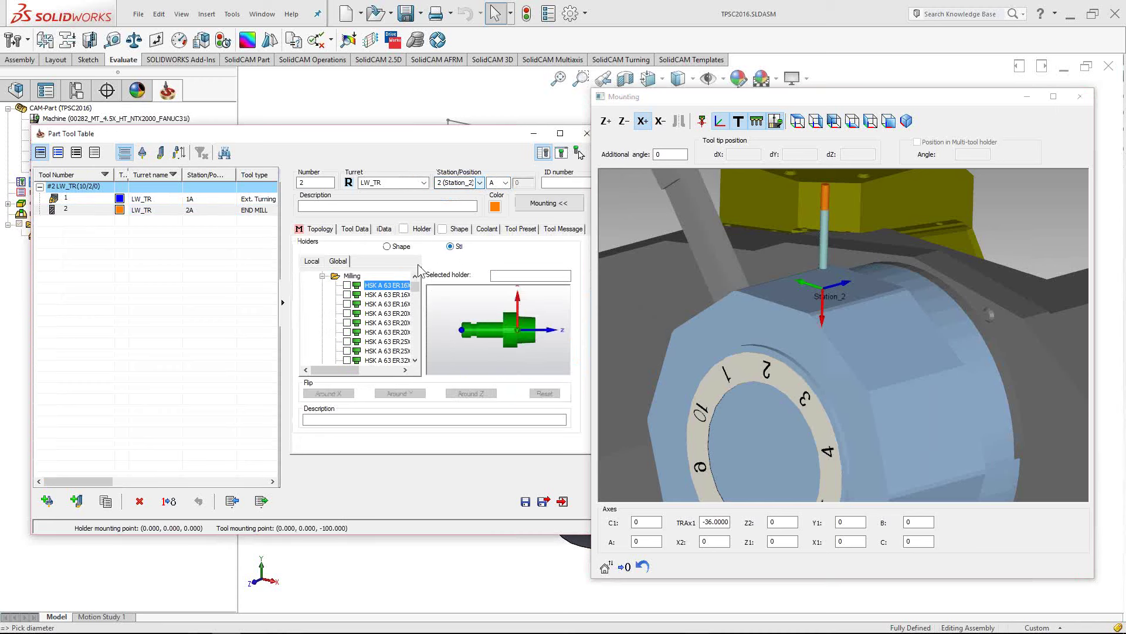
pyautogui.click(322, 277)
pyautogui.click(322, 304)
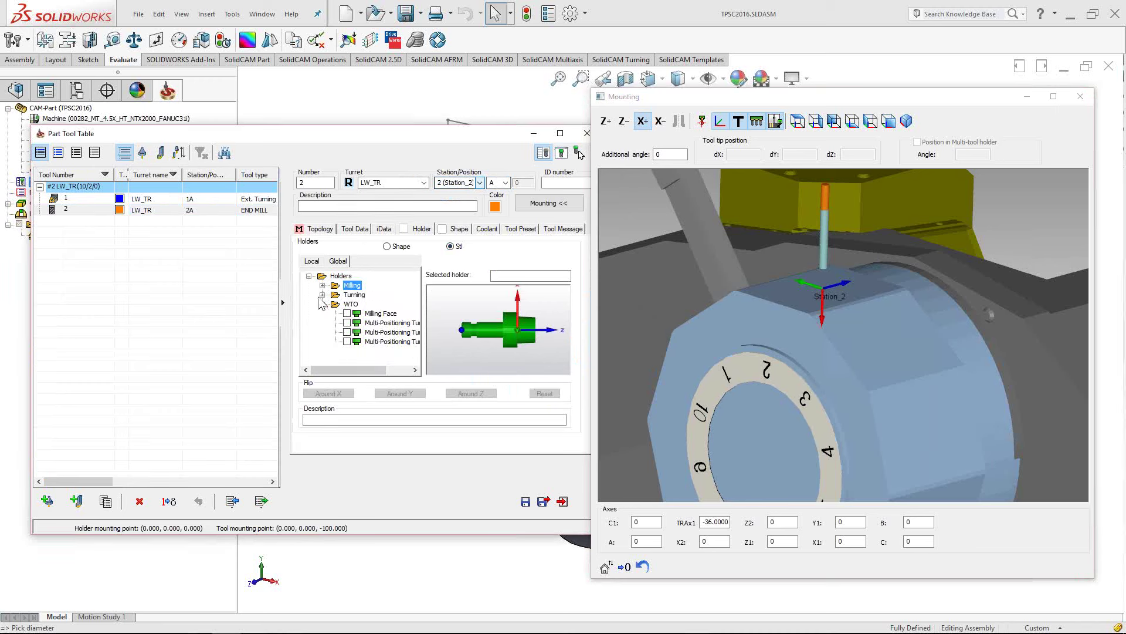
pyautogui.click(346, 315)
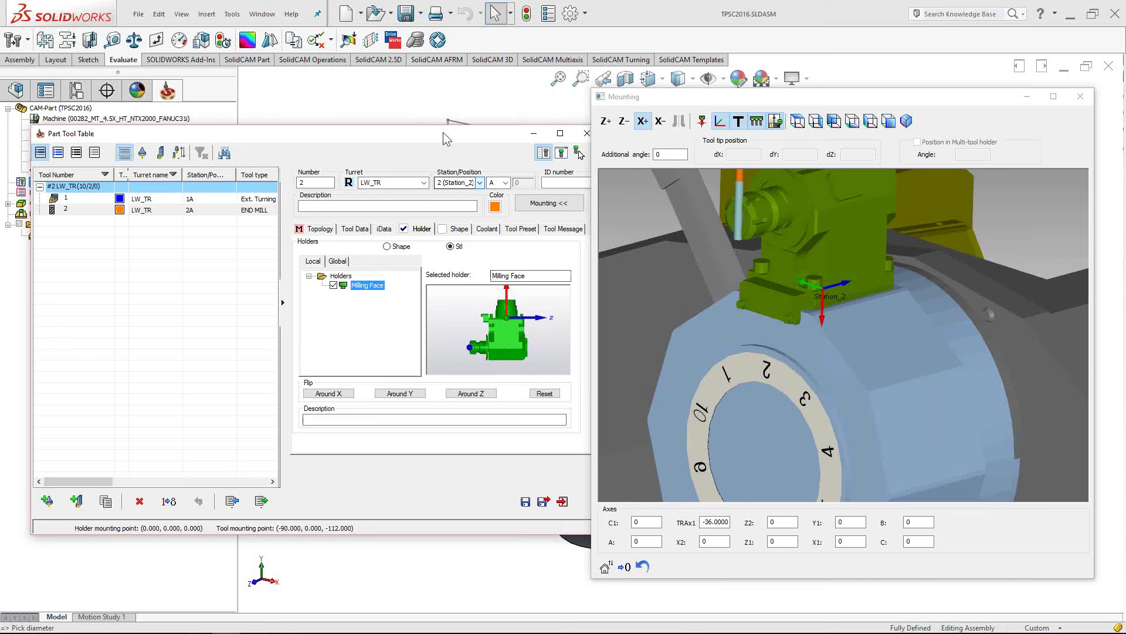
# Examine the Milling Face holder's orientation on Station_2, comparing the focused mounting view with the rotated holder preview
pyautogui.moveTo(442, 132); pyautogui.dragTo(320, 131)
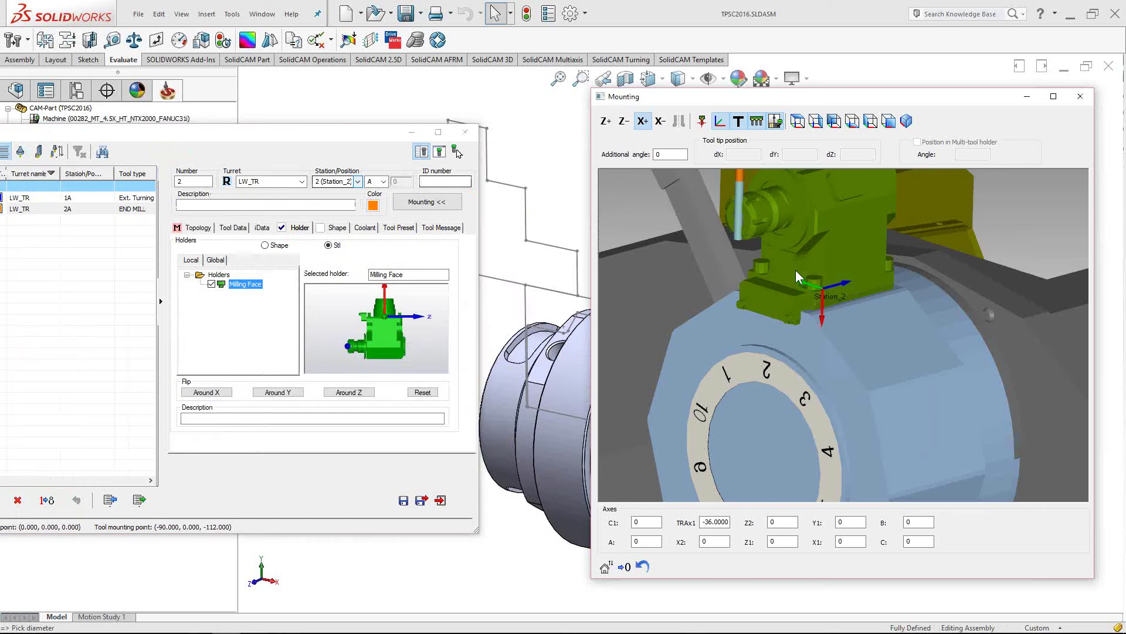
pyautogui.click(890, 122)
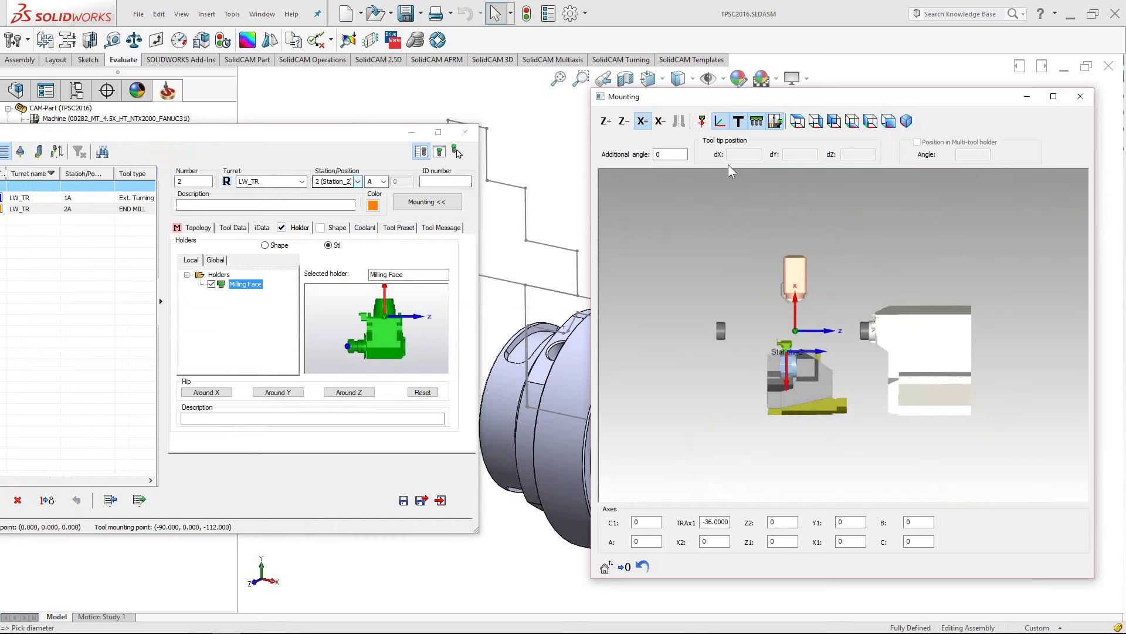
pyautogui.click(703, 122)
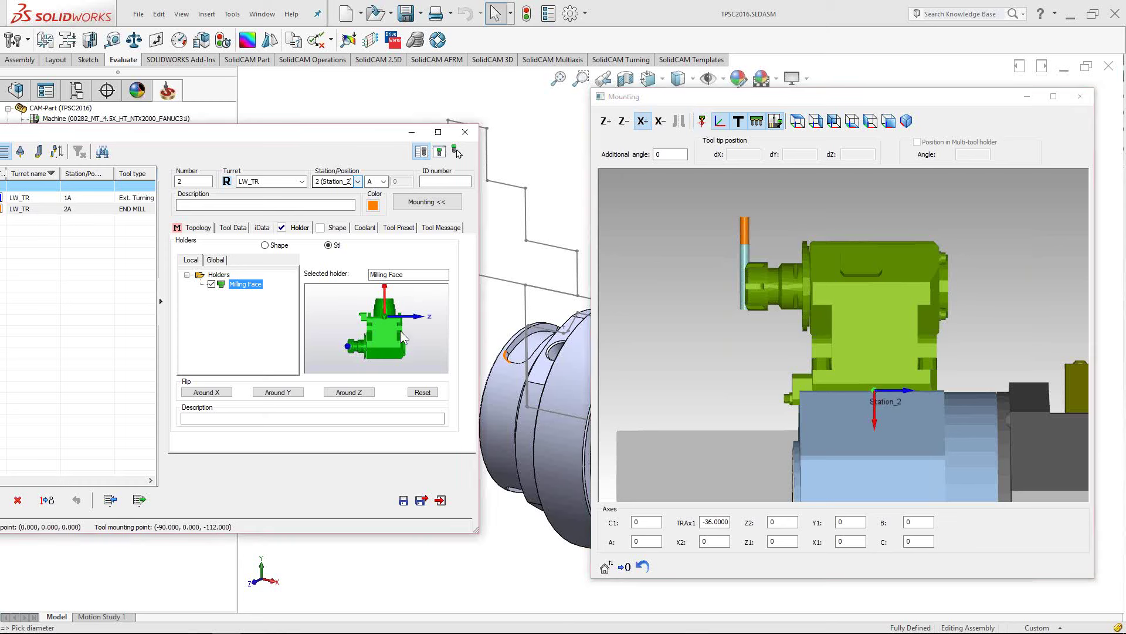
pyautogui.moveTo(384, 309); pyautogui.dragTo(401, 346, button='middle')
pyautogui.moveTo(404, 351); pyautogui.dragTo(395, 311)
pyautogui.moveTo(392, 305); pyautogui.dragTo(392, 310, button='middle')
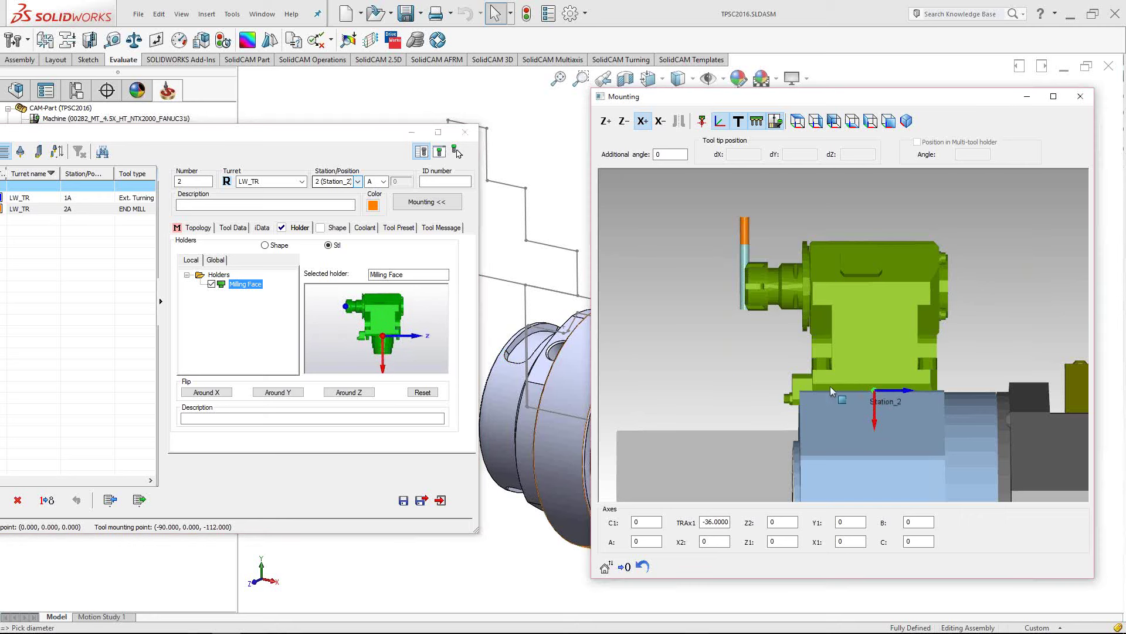
pyautogui.click(868, 411)
pyautogui.click(562, 469)
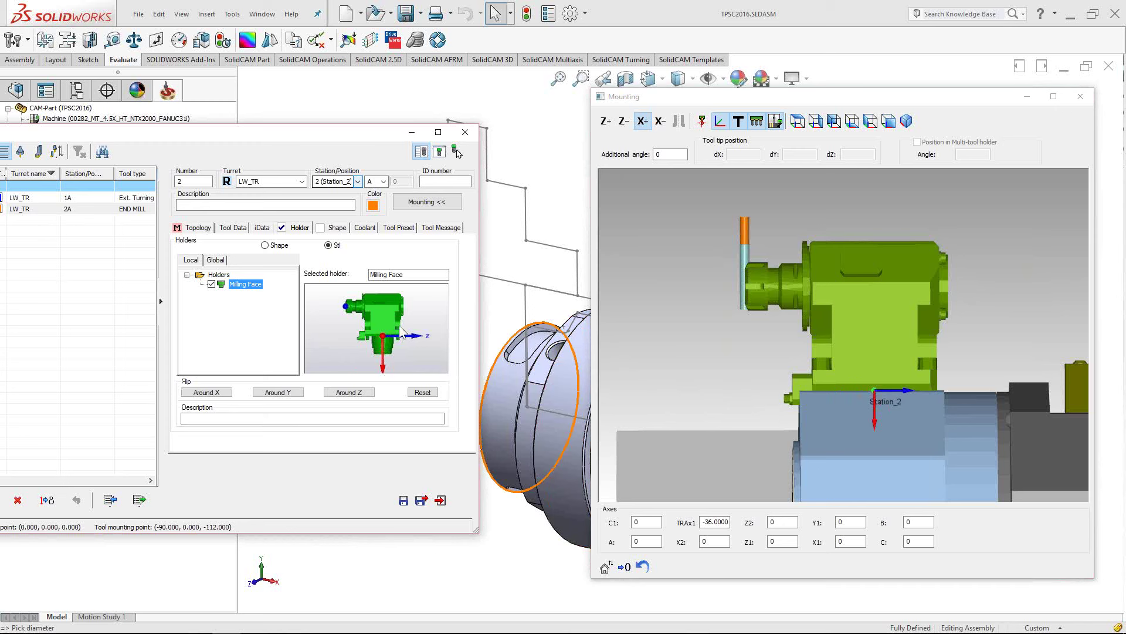
# Try flipping the Milling Face holder around Y through a full turn of four successive flips
pyautogui.click(279, 393)
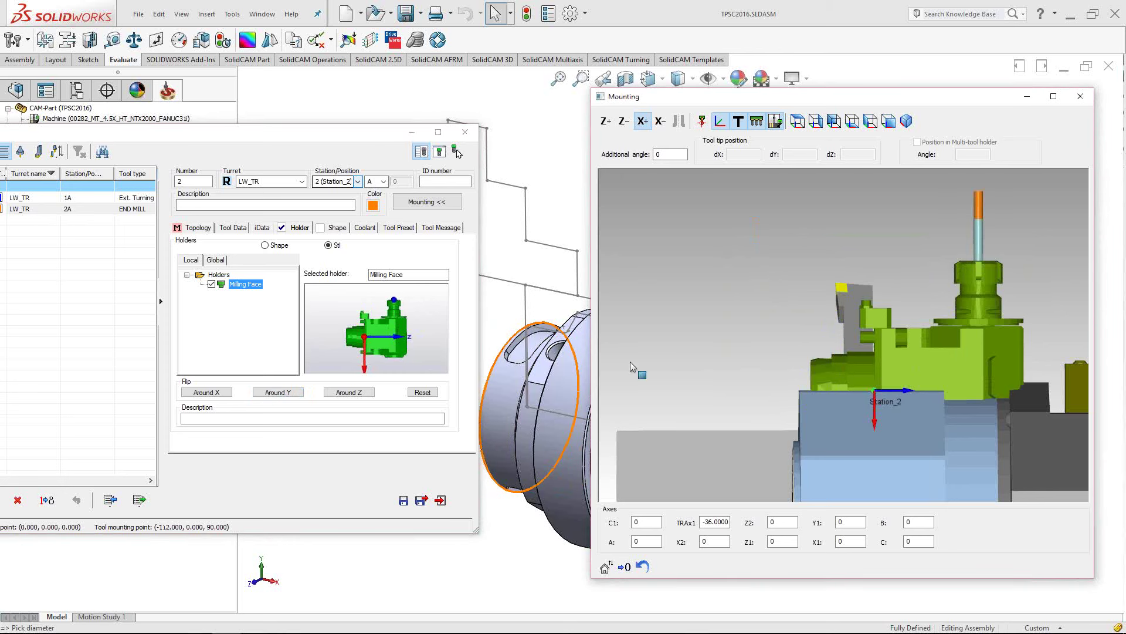
pyautogui.click(270, 393)
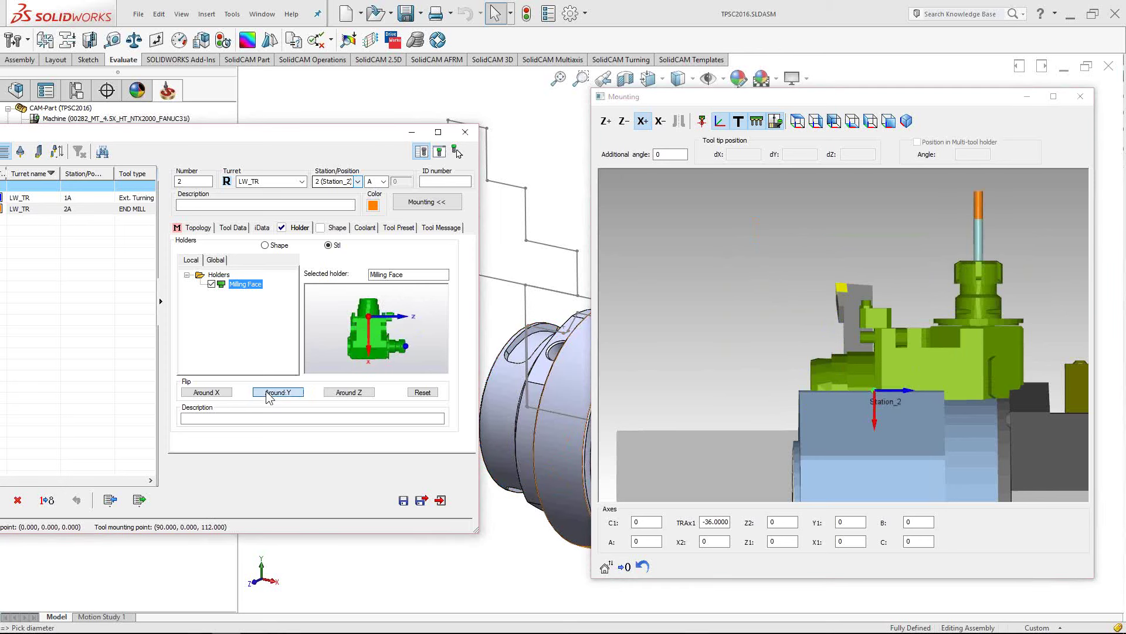
pyautogui.click(270, 393)
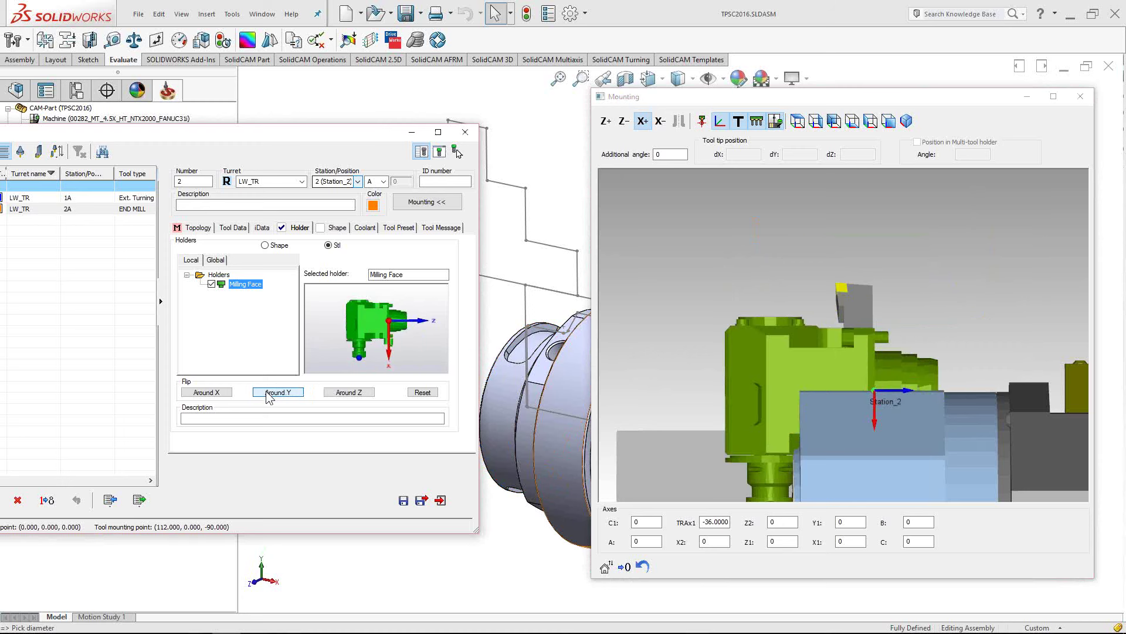
pyautogui.click(270, 393)
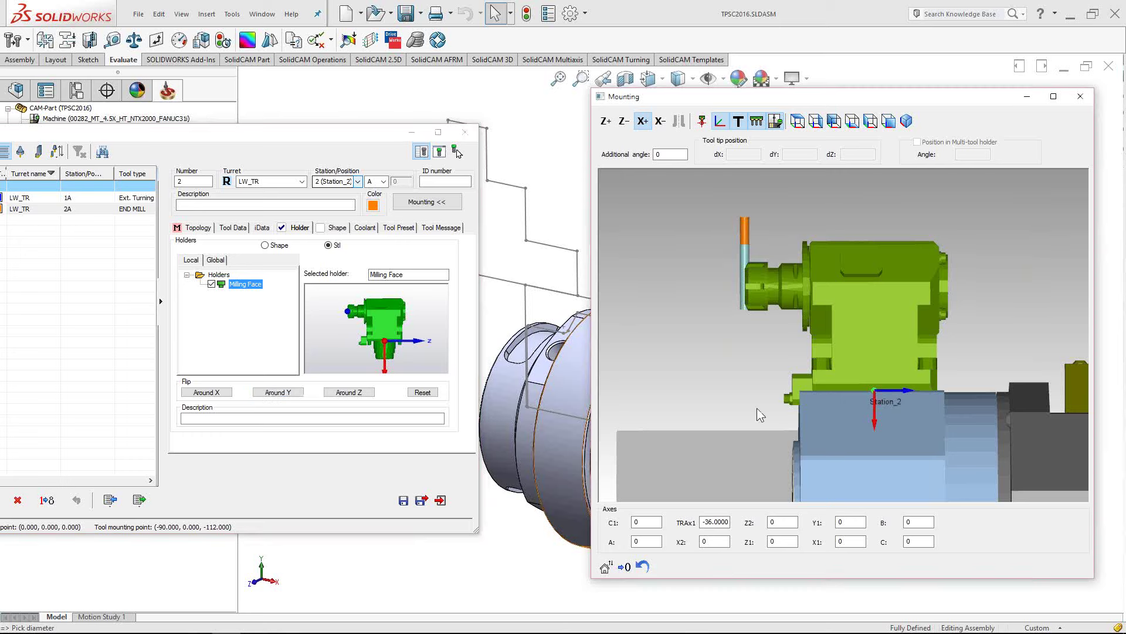
# Try the X- and Z- tool directions, set the end mill's direction to Z+, and check its fit in the holder's collet
pyautogui.moveTo(886, 331); pyautogui.dragTo(921, 330, button='middle')
pyautogui.moveTo(924, 334); pyautogui.dragTo(845, 384)
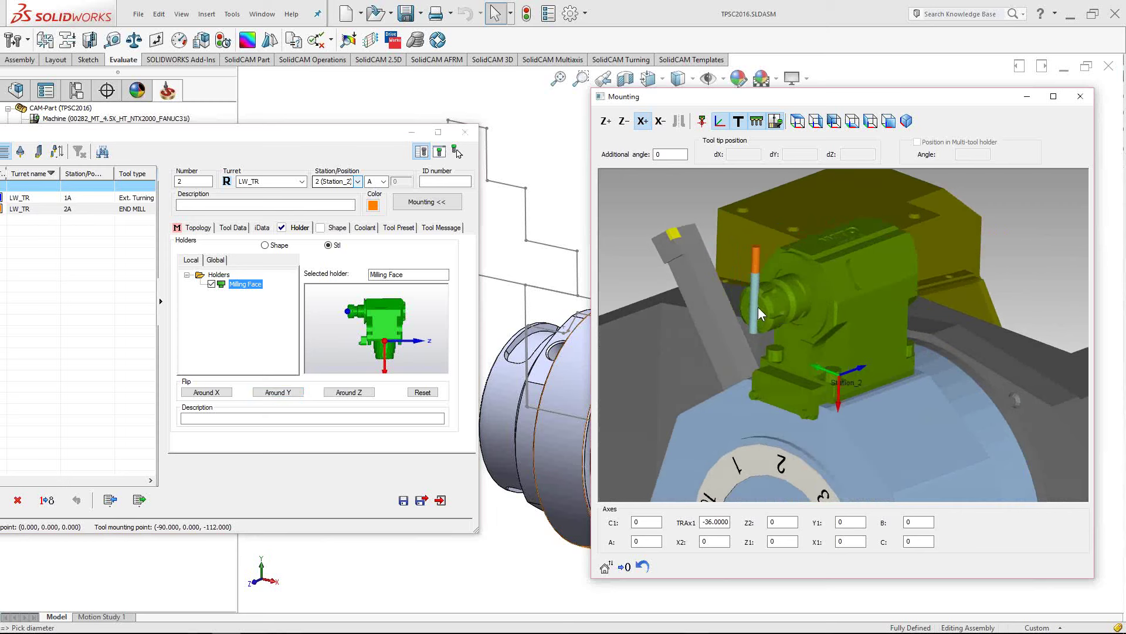
pyautogui.click(661, 122)
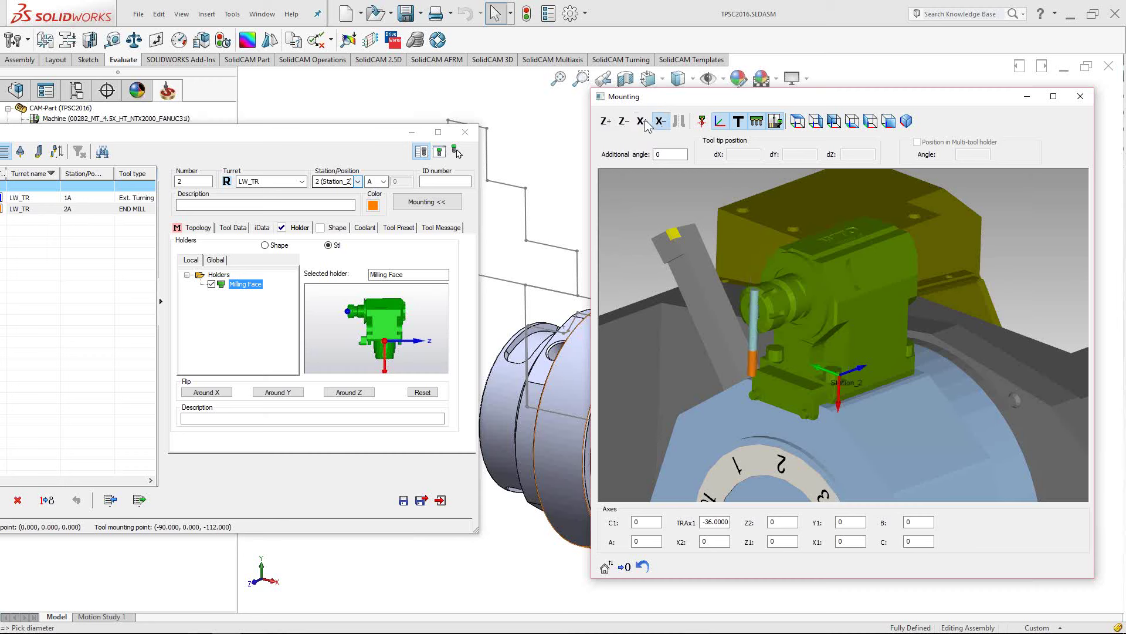
pyautogui.click(626, 123)
pyautogui.click(607, 122)
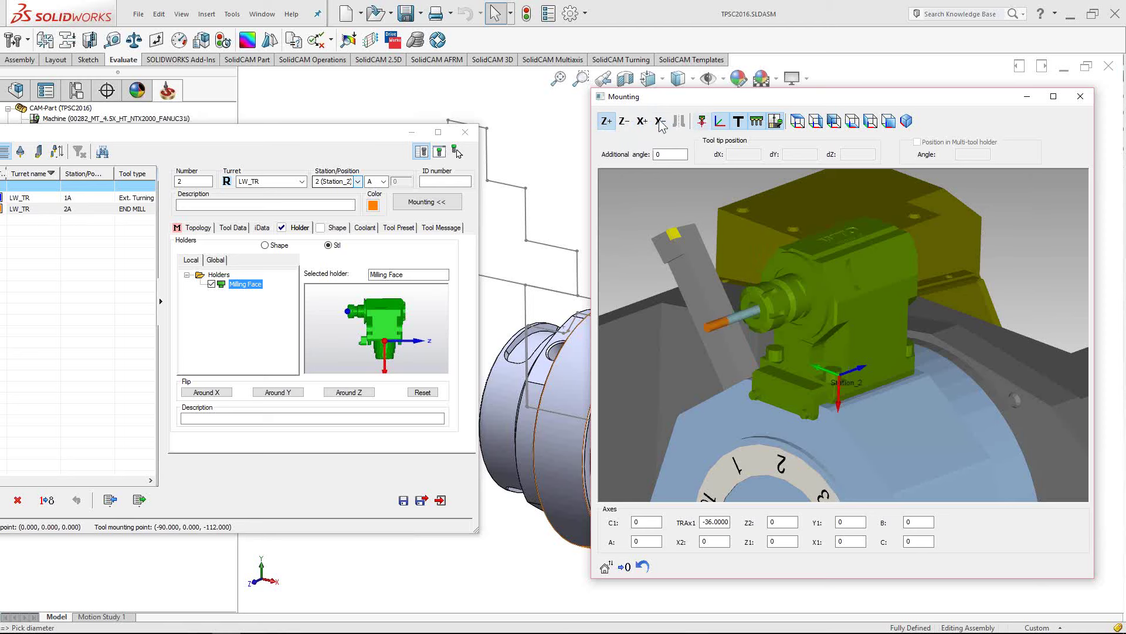
pyautogui.moveTo(715, 300); pyautogui.dragTo(813, 335, button='middle')
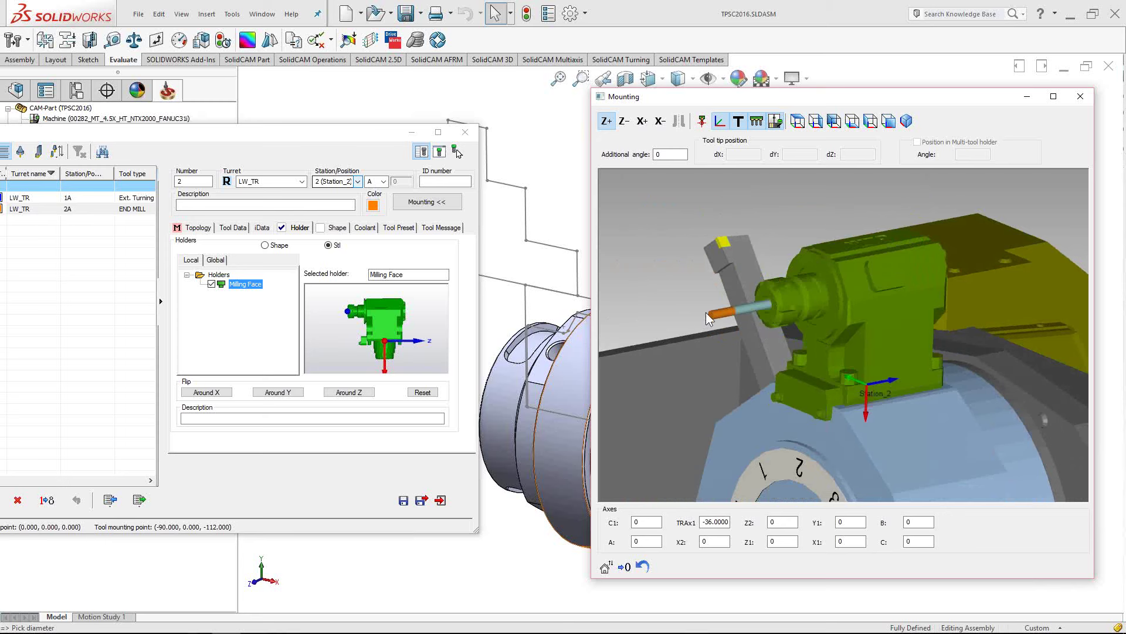
pyautogui.scroll(5, 821, 334)
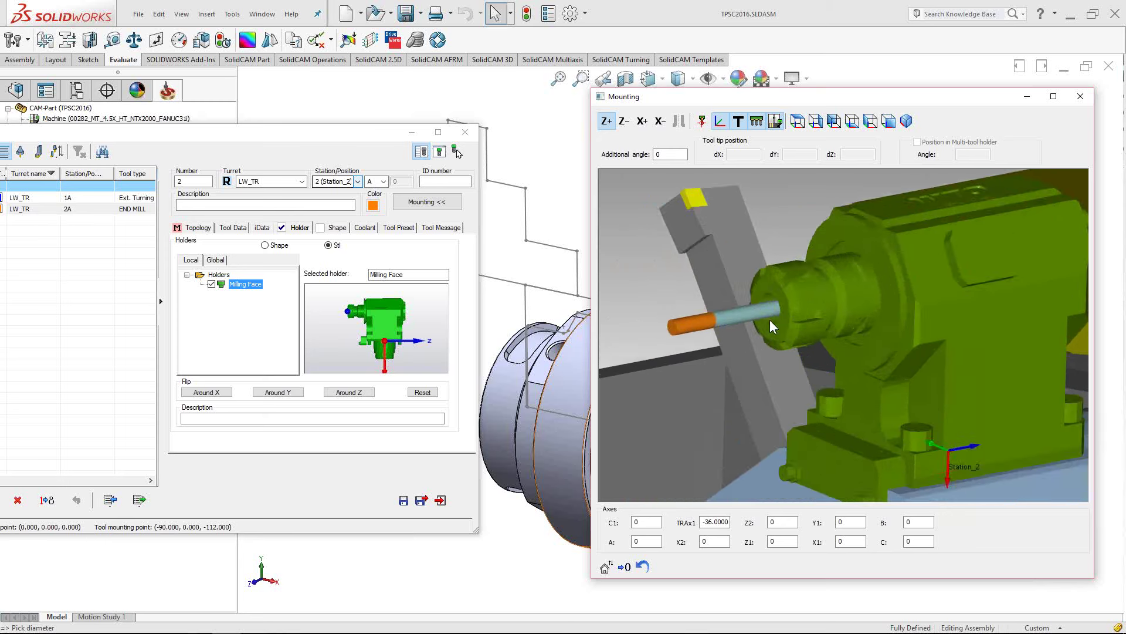
pyautogui.keyDown('ctrl'); pyautogui.moveTo(824, 335); pyautogui.dragTo(880, 351, button='middle'); pyautogui.keyUp('ctrl')
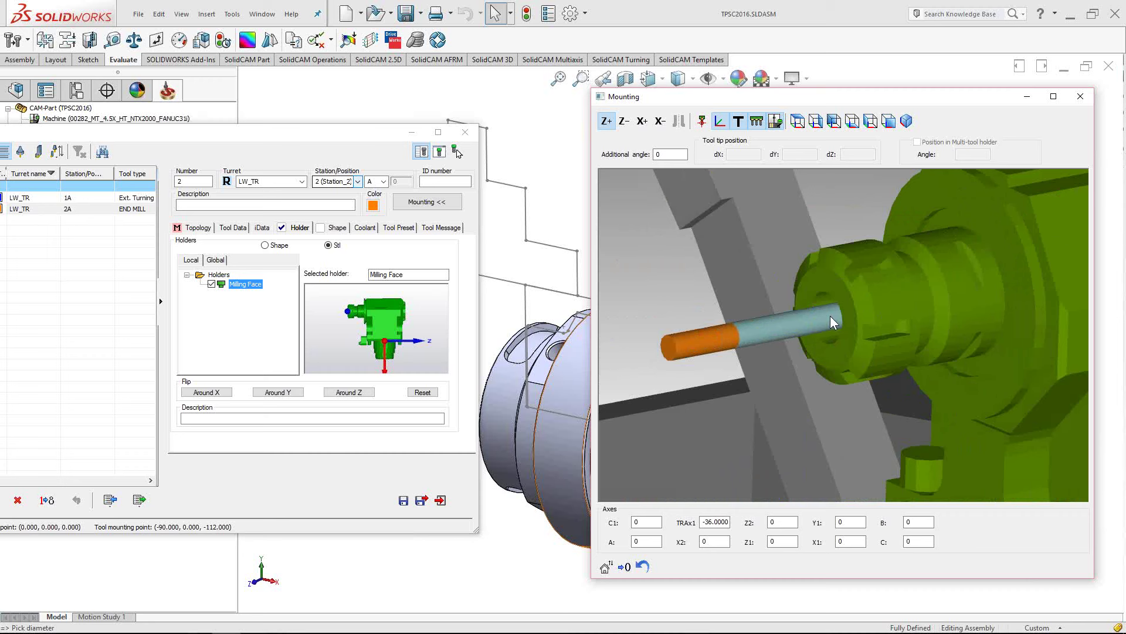
# Set the end mill's outside holder length (OHL) to 45 mm and check how far it protrudes from the holder
pyautogui.click(197, 228)
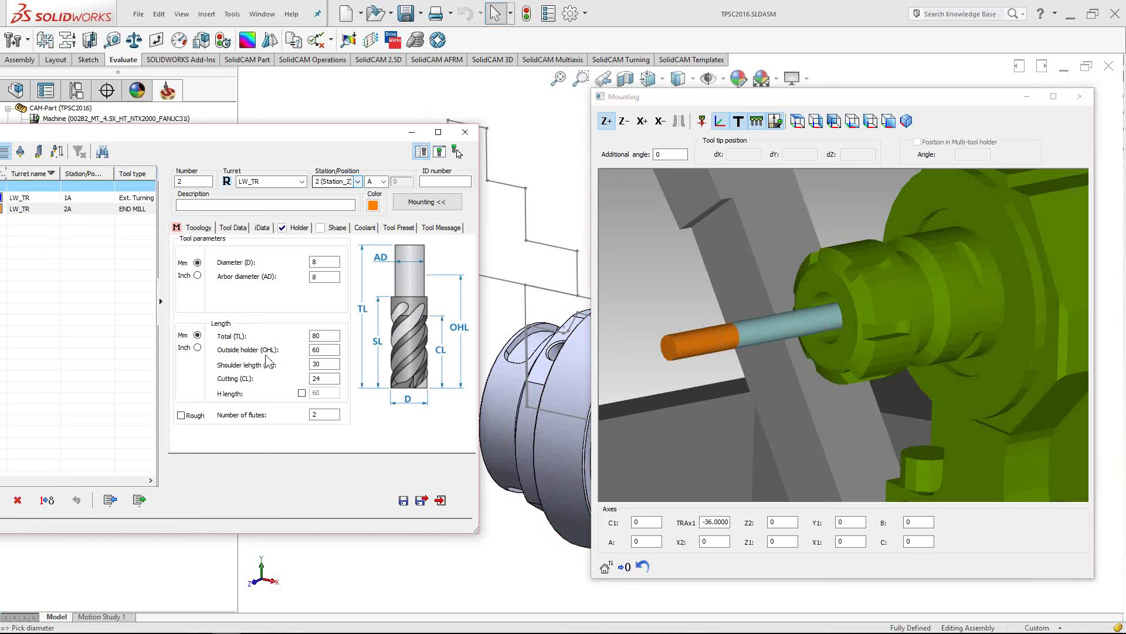
pyautogui.moveTo(328, 351); pyautogui.dragTo(290, 347)
pyautogui.click(917, 310)
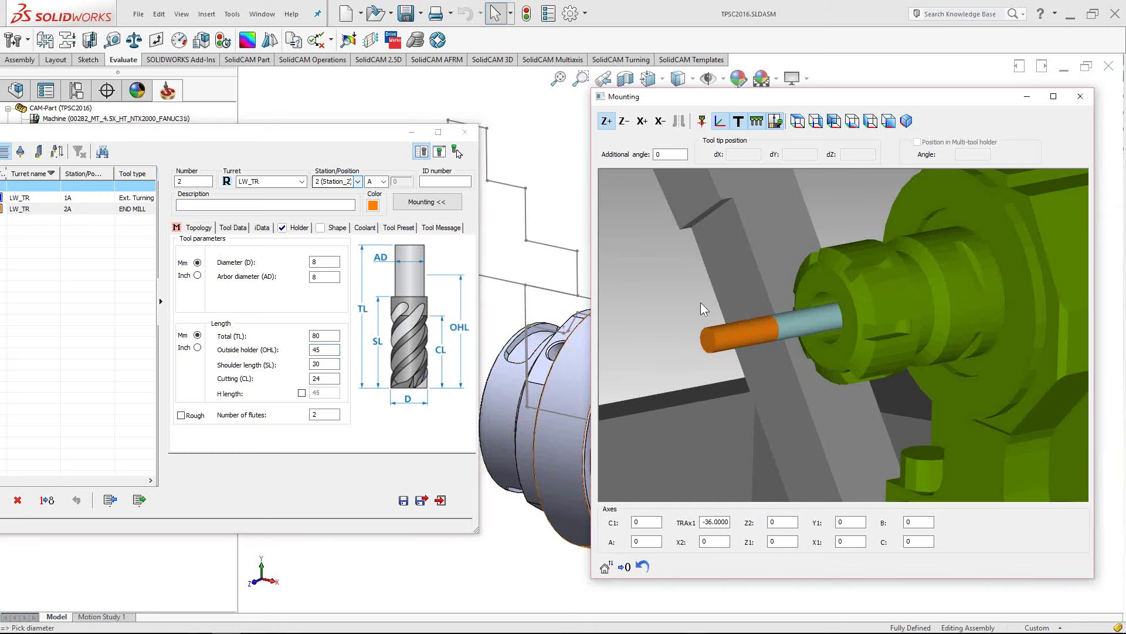
pyautogui.scroll(-5, 872, 366)
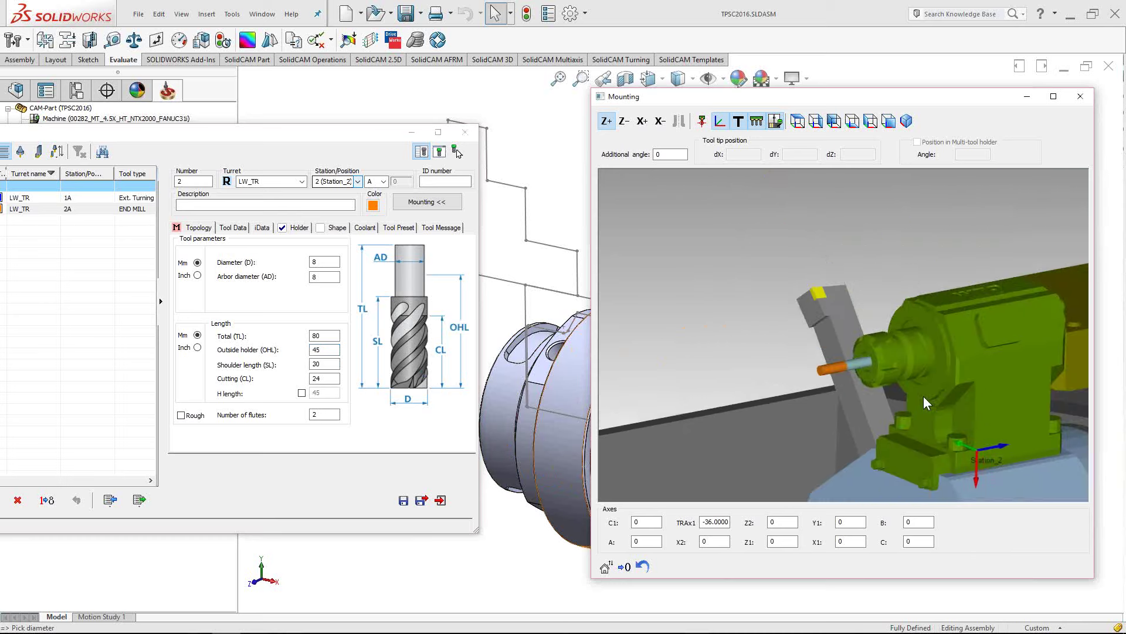
pyautogui.keyDown('ctrl'); pyautogui.moveTo(923, 396); pyautogui.dragTo(812, 340, button='middle'); pyautogui.keyUp('ctrl')
# Switch to the external turning tool, number 1, and inspect its mounting on Station_1
pyautogui.moveTo(230, 129); pyautogui.dragTo(325, 137)
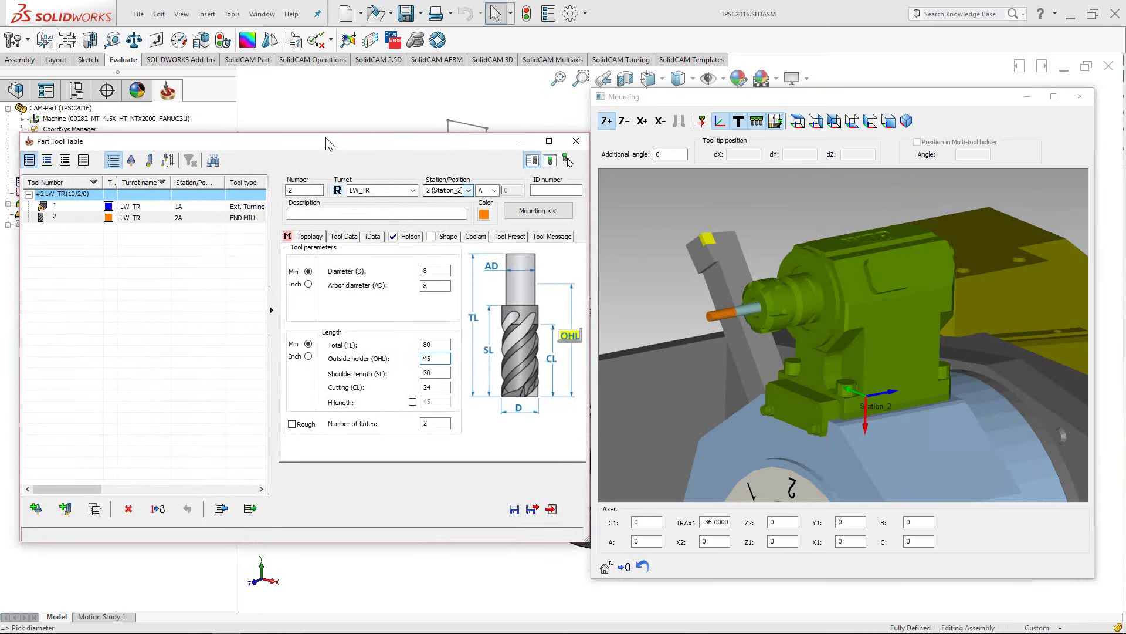
pyautogui.click(74, 205)
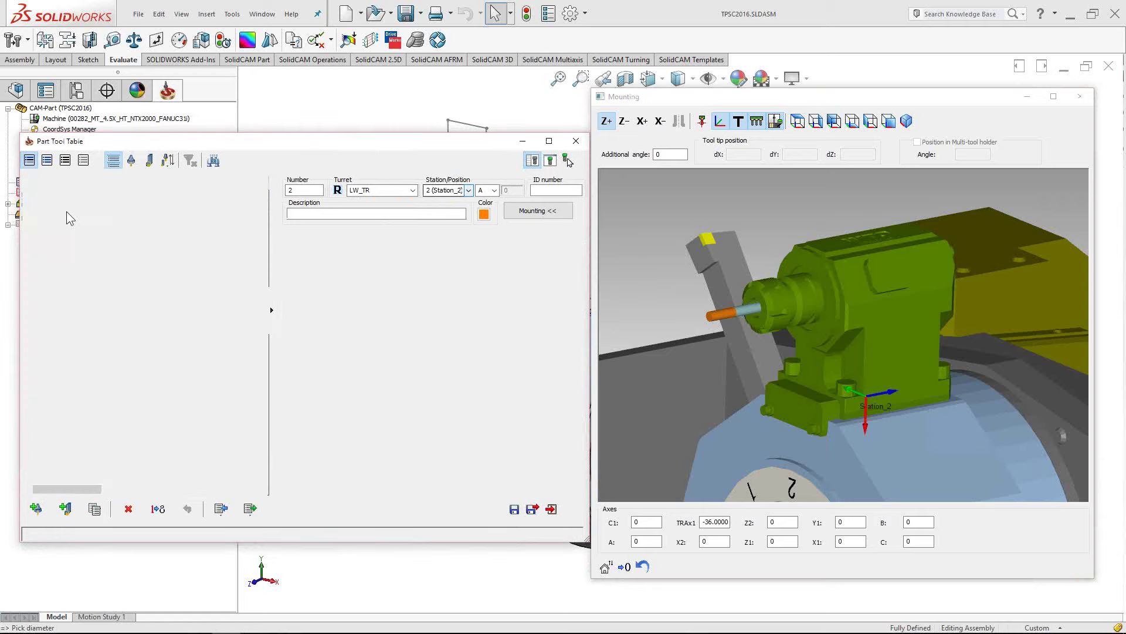
pyautogui.moveTo(895, 375); pyautogui.dragTo(828, 387, button='middle')
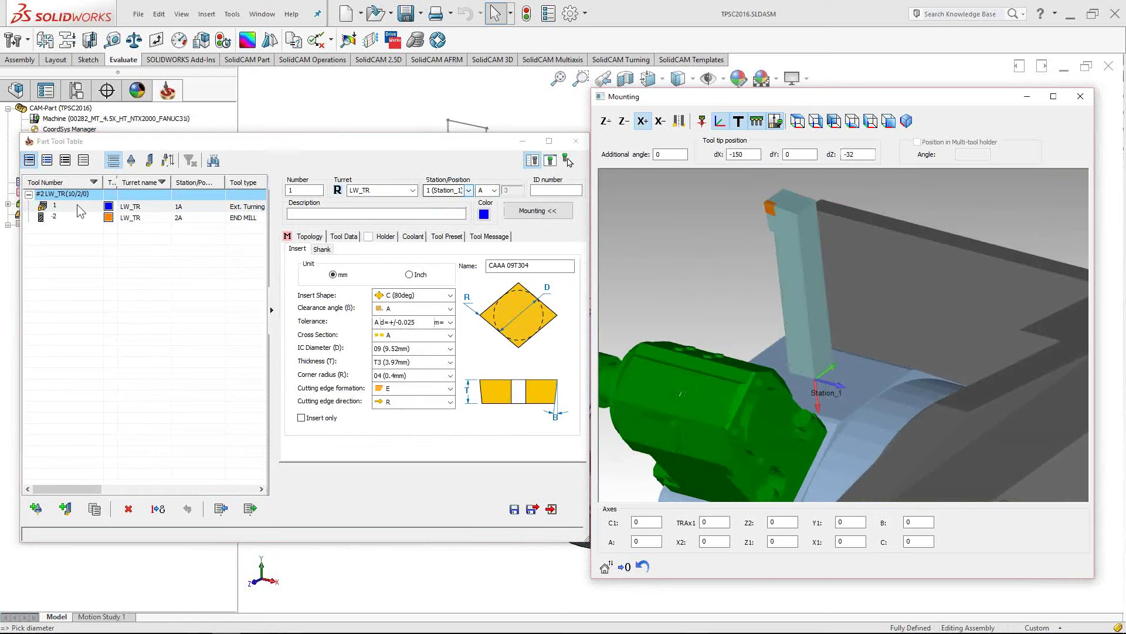
pyautogui.moveTo(631, 247); pyautogui.dragTo(790, 348)
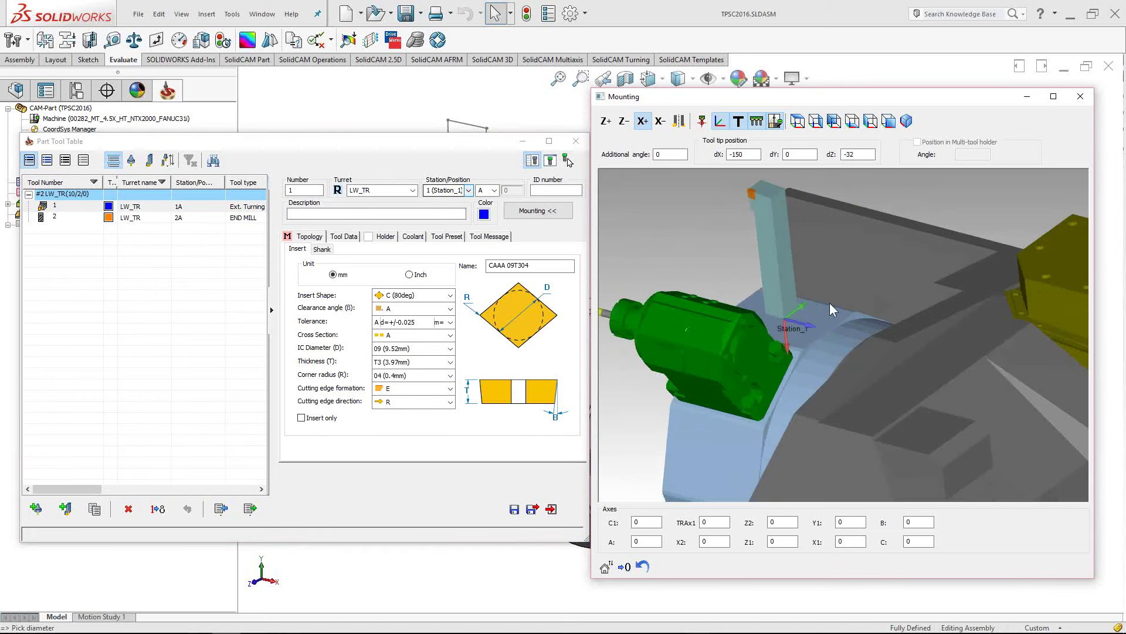
pyautogui.moveTo(830, 303); pyautogui.dragTo(694, 363)
# Preview the Multi-Positioning Turning Tool MS holder from the global WTO folder in the ZX view
pyautogui.click(378, 238)
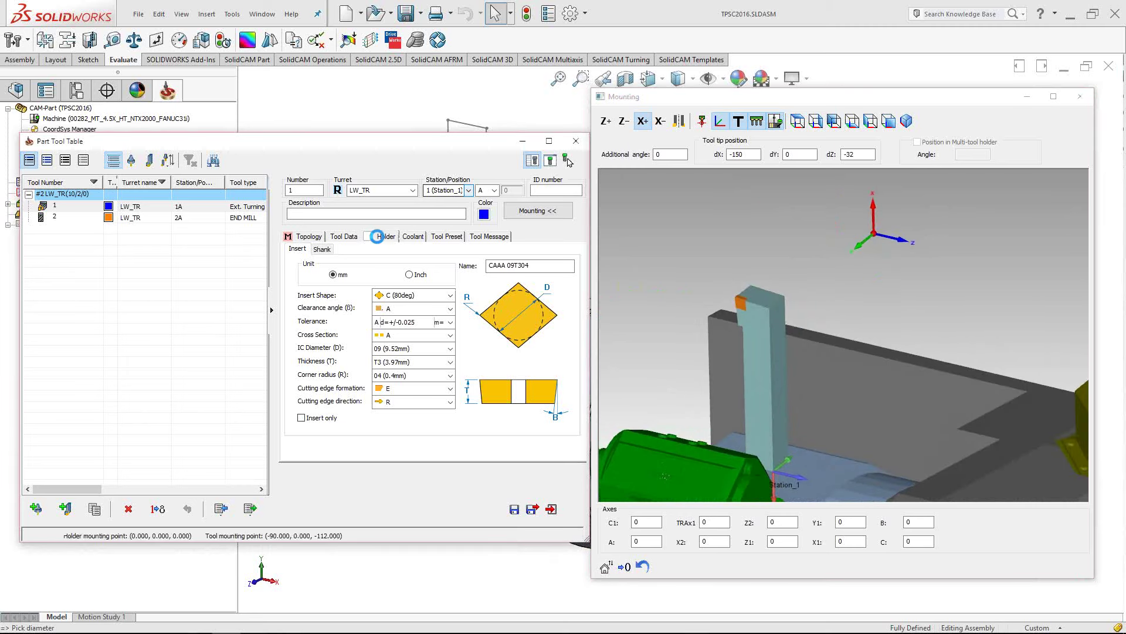
pyautogui.click(327, 270)
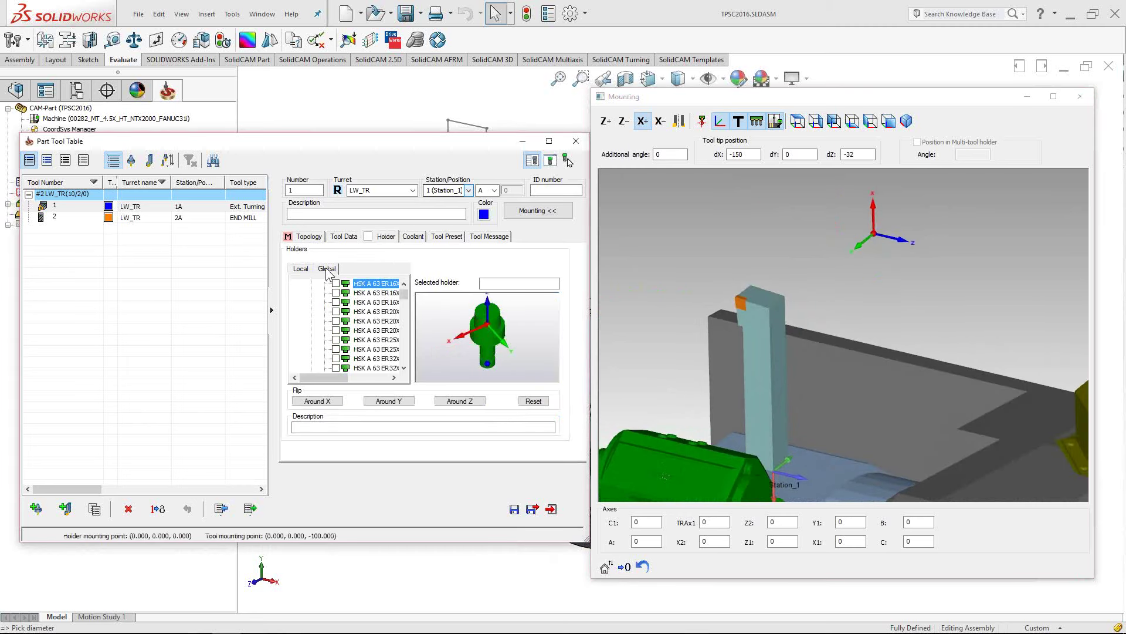
pyautogui.click(311, 284)
pyautogui.click(312, 293)
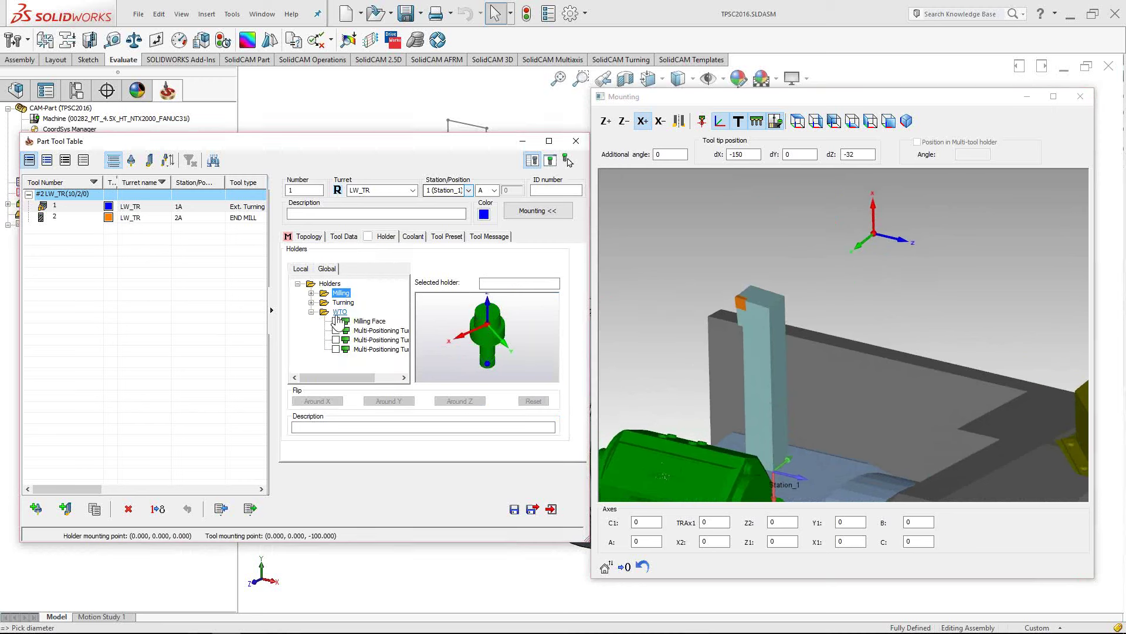
pyautogui.click(370, 330)
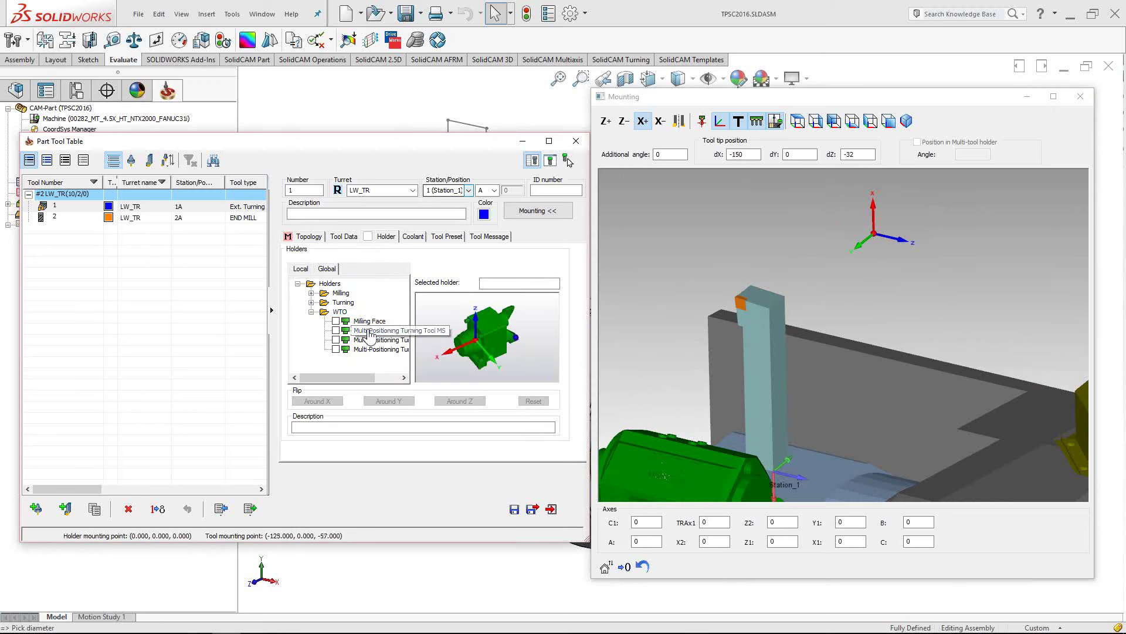
pyautogui.rightClick(544, 319)
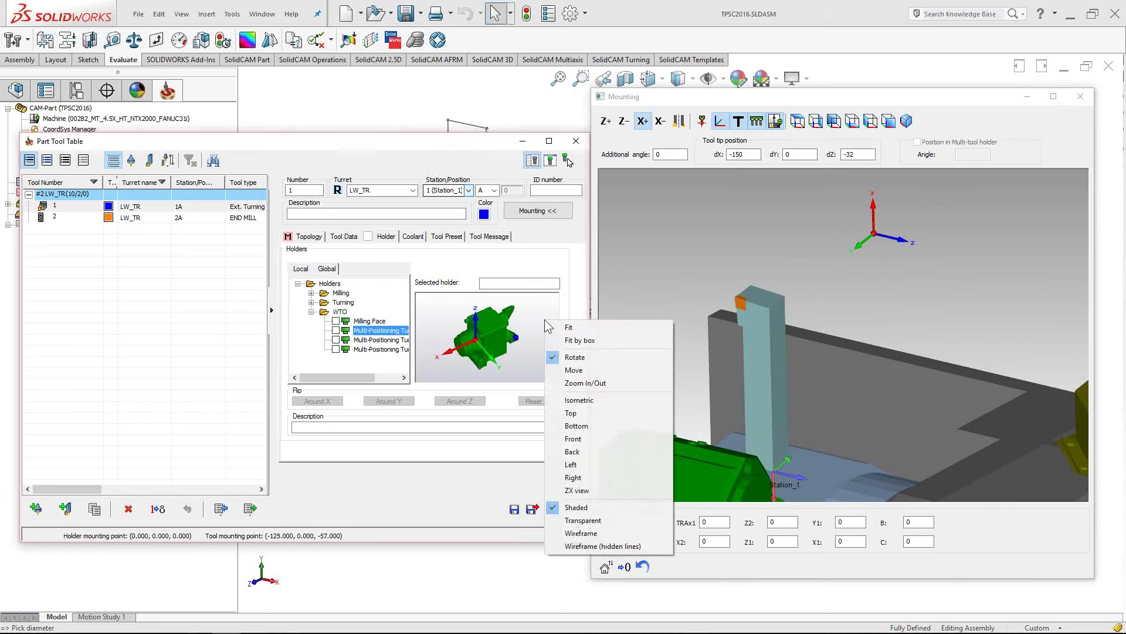
pyautogui.click(578, 491)
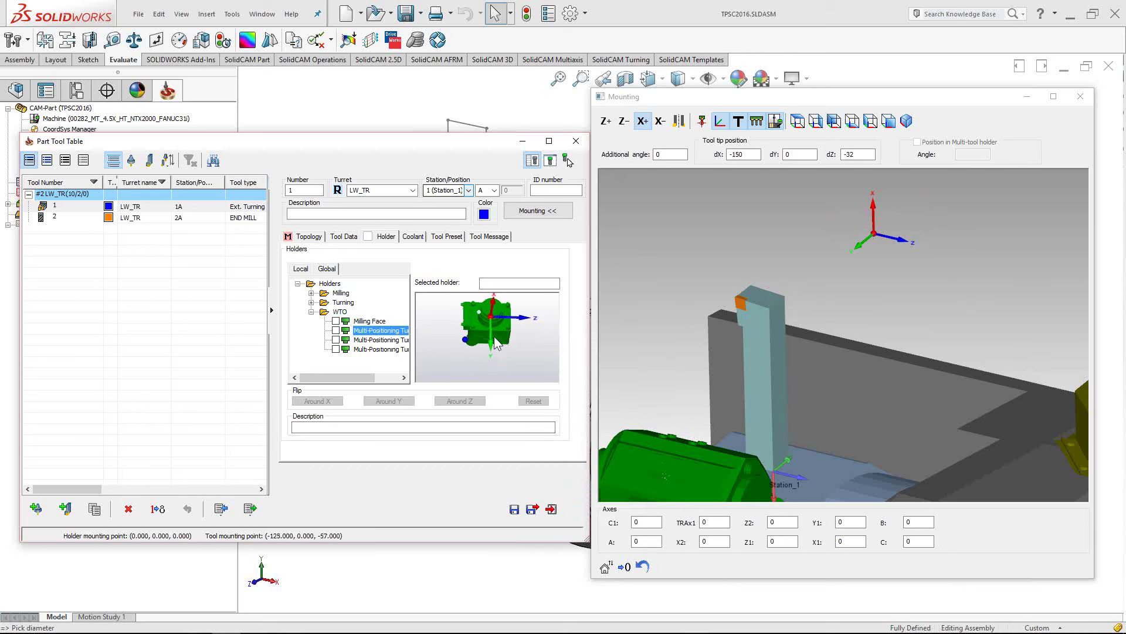
pyautogui.moveTo(487, 331)
pyautogui.mouseDown()
pyautogui.moveTo(482, 368)
pyautogui.moveTo(497, 346)
pyautogui.mouseUp()
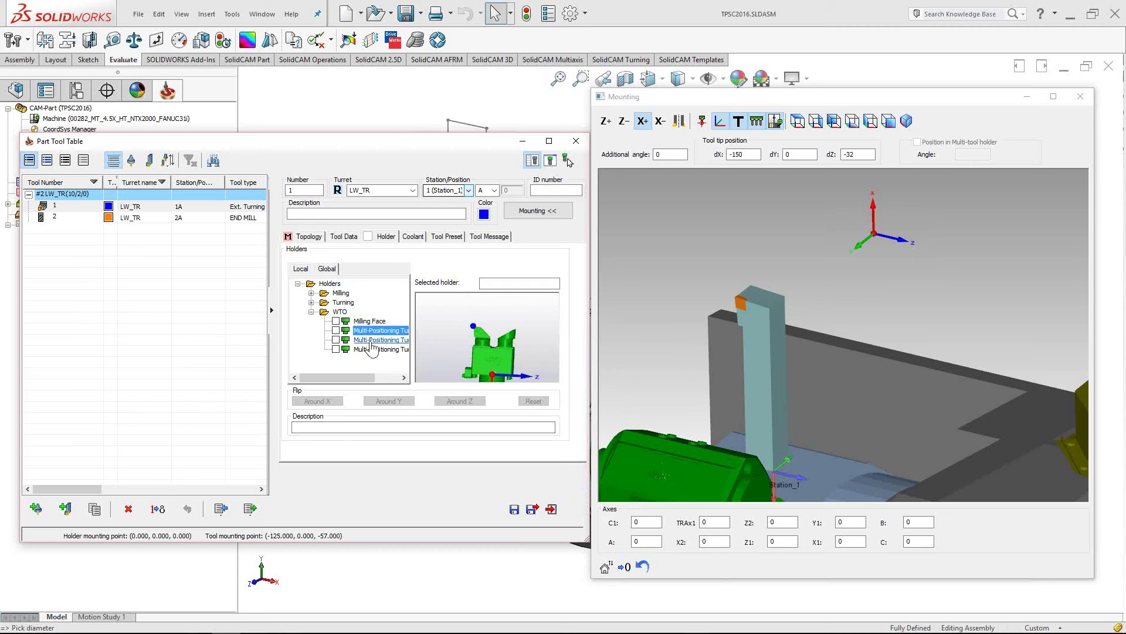
# Assign the Multi-Positioning Turning Tool MS holder to the turning tool and check its placement on Station_1
pyautogui.click(335, 340)
pyautogui.click(768, 361)
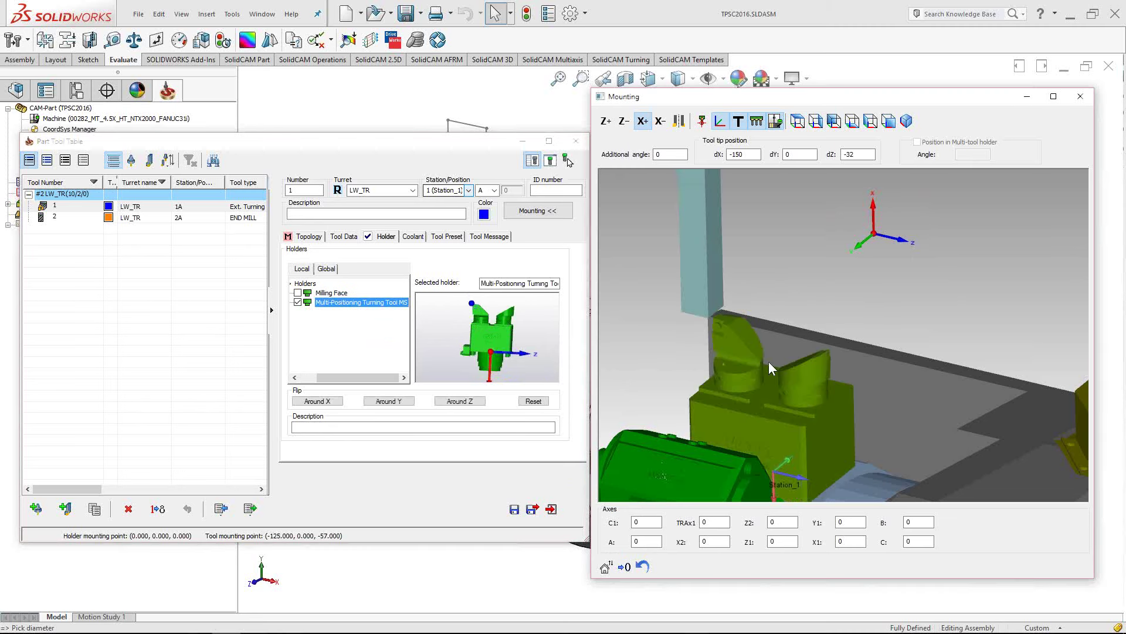
pyautogui.scroll(-3, 772, 361)
pyautogui.keyDown('ctrl'); pyautogui.moveTo(790, 388); pyautogui.dragTo(794, 346, button='middle'); pyautogui.keyUp('ctrl')
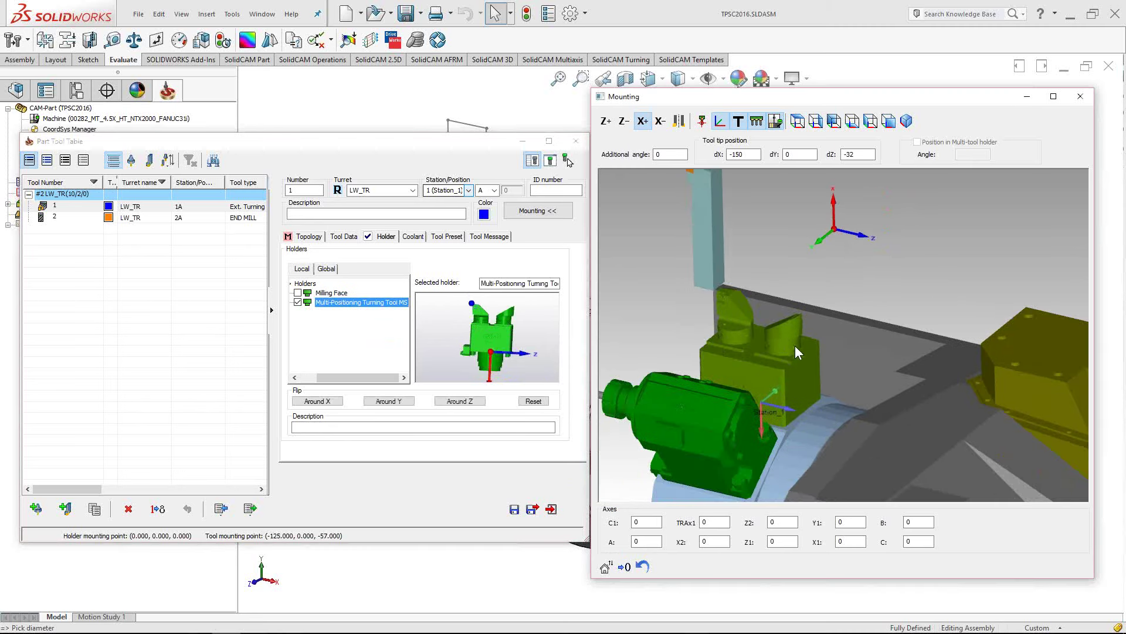
pyautogui.scroll(-2, 789, 352)
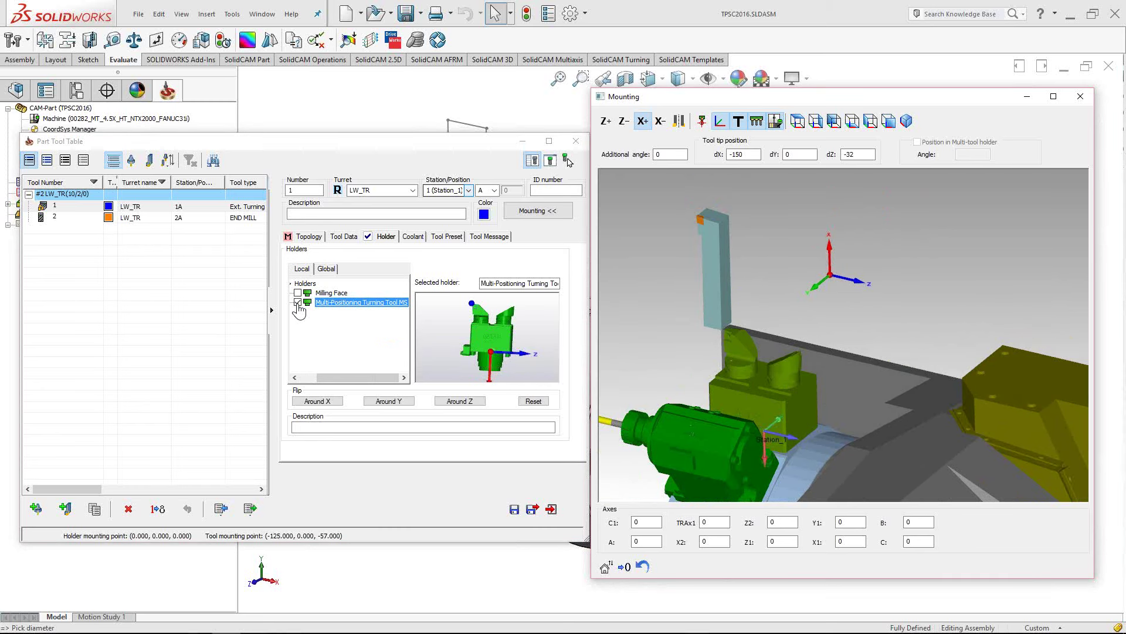
# Examine the turning tool's tip position offsets and additional angle against the holder's mounting coordinate system and the Station_1 origin
pyautogui.moveTo(760, 155); pyautogui.dragTo(700, 152)
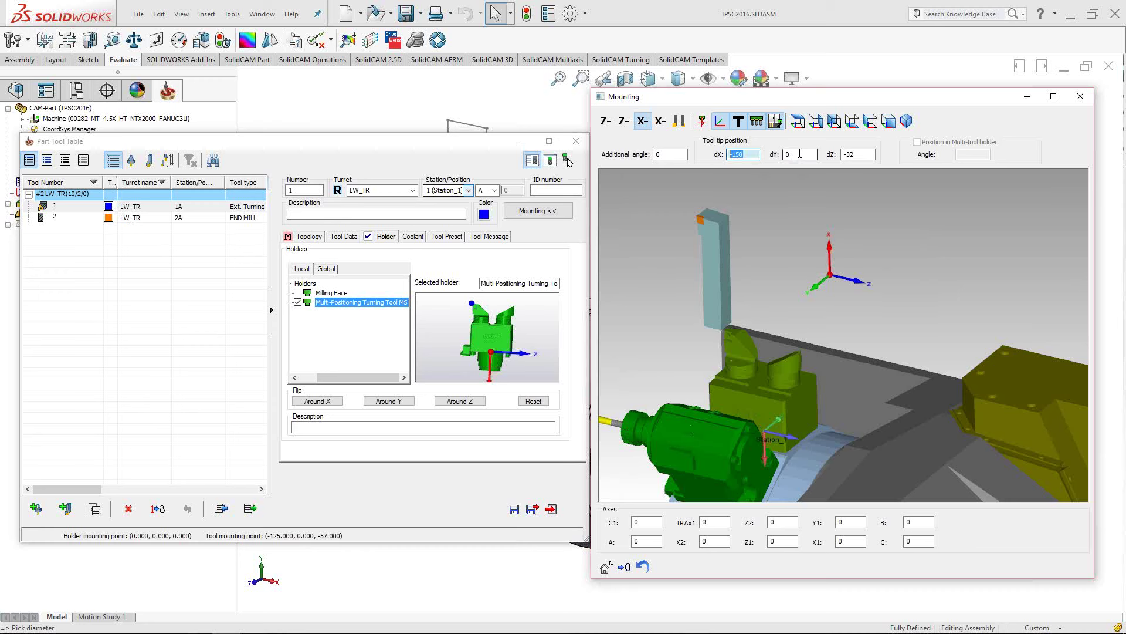
pyautogui.moveTo(799, 154); pyautogui.dragTo(778, 154)
pyautogui.moveTo(864, 155); pyautogui.dragTo(830, 154)
pyautogui.moveTo(755, 155); pyautogui.dragTo(688, 154)
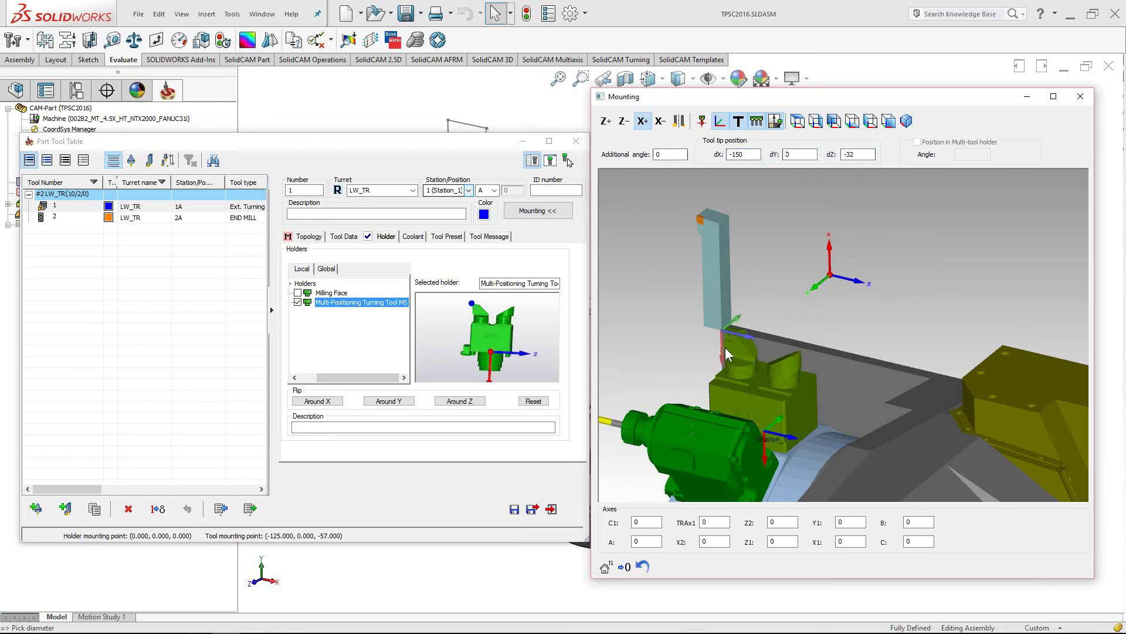
pyautogui.scroll(3, 808, 329)
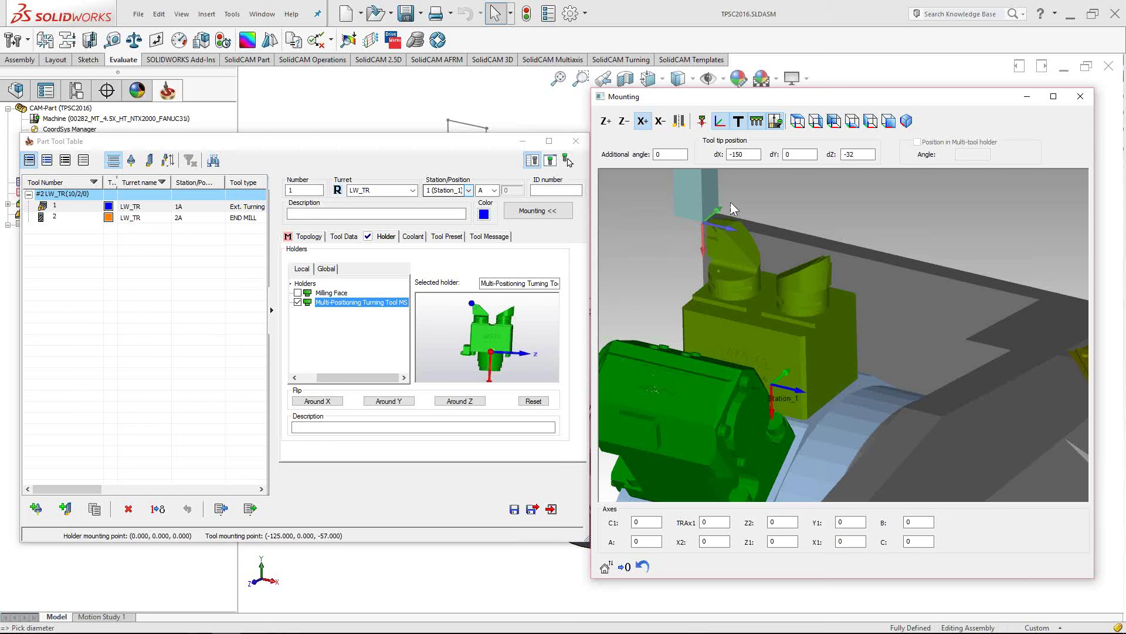
pyautogui.keyDown('ctrl'); pyautogui.moveTo(744, 210); pyautogui.dragTo(760, 272, button='middle'); pyautogui.keyUp('ctrl')
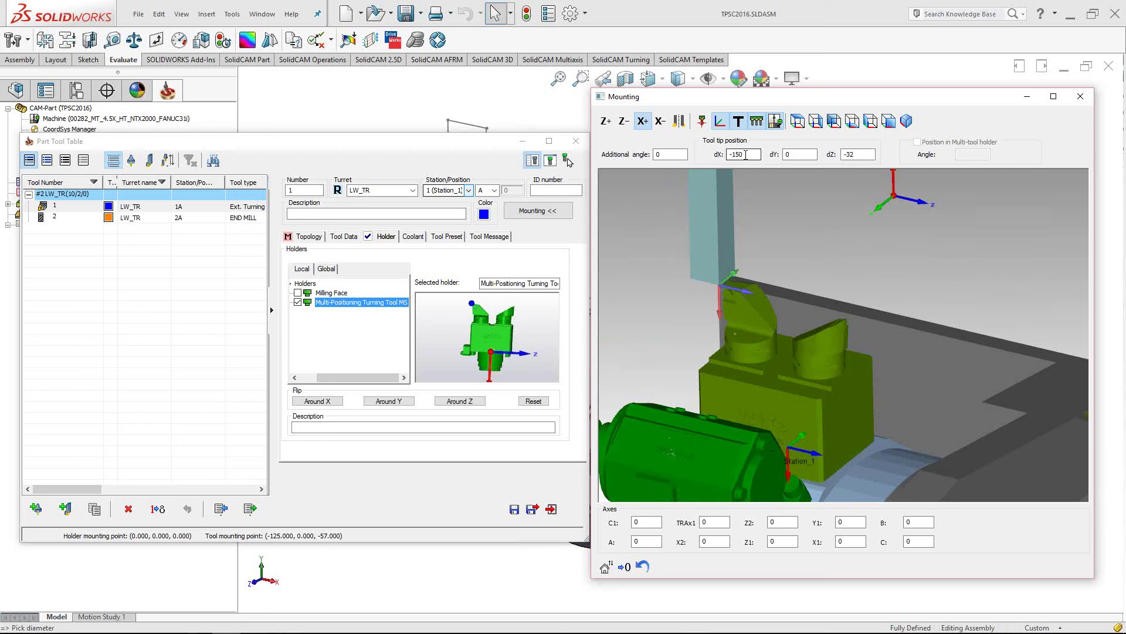
pyautogui.moveTo(671, 155); pyautogui.dragTo(642, 156)
pyautogui.moveTo(757, 156); pyautogui.dragTo(614, 160)
pyautogui.click(773, 246)
pyautogui.moveTo(774, 247); pyautogui.dragTo(766, 188, button='middle')
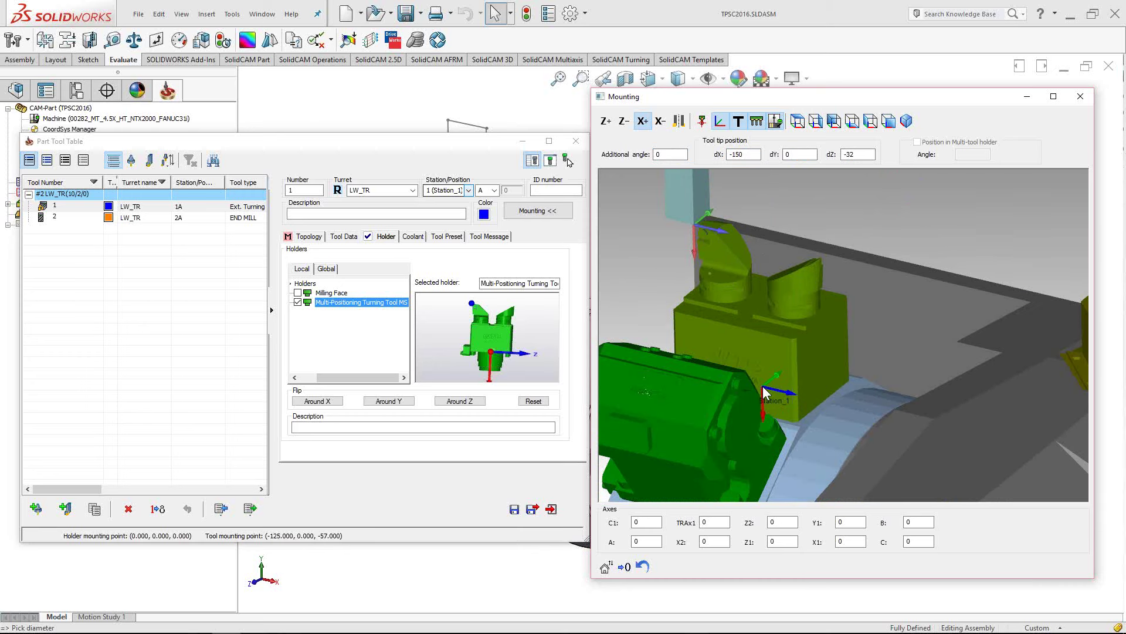
pyautogui.moveTo(758, 241); pyautogui.dragTo(820, 343, button='middle')
pyautogui.moveTo(868, 410); pyautogui.dragTo(836, 340, button='middle')
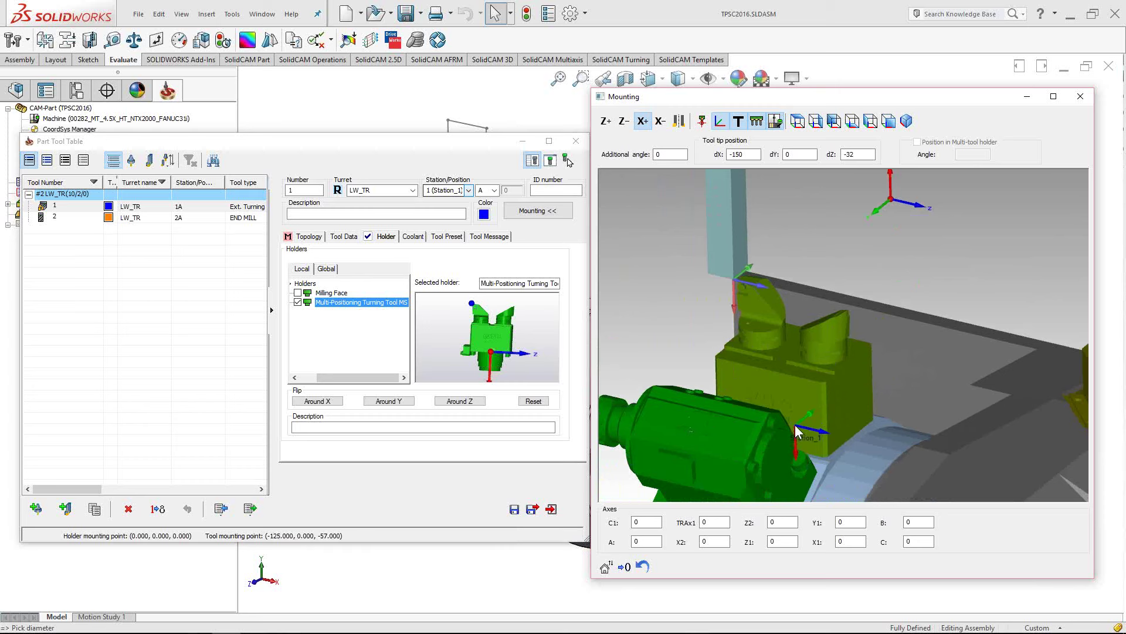
# Define the turning tool as insert only, without its shank, in the topology data
pyautogui.click(290, 252)
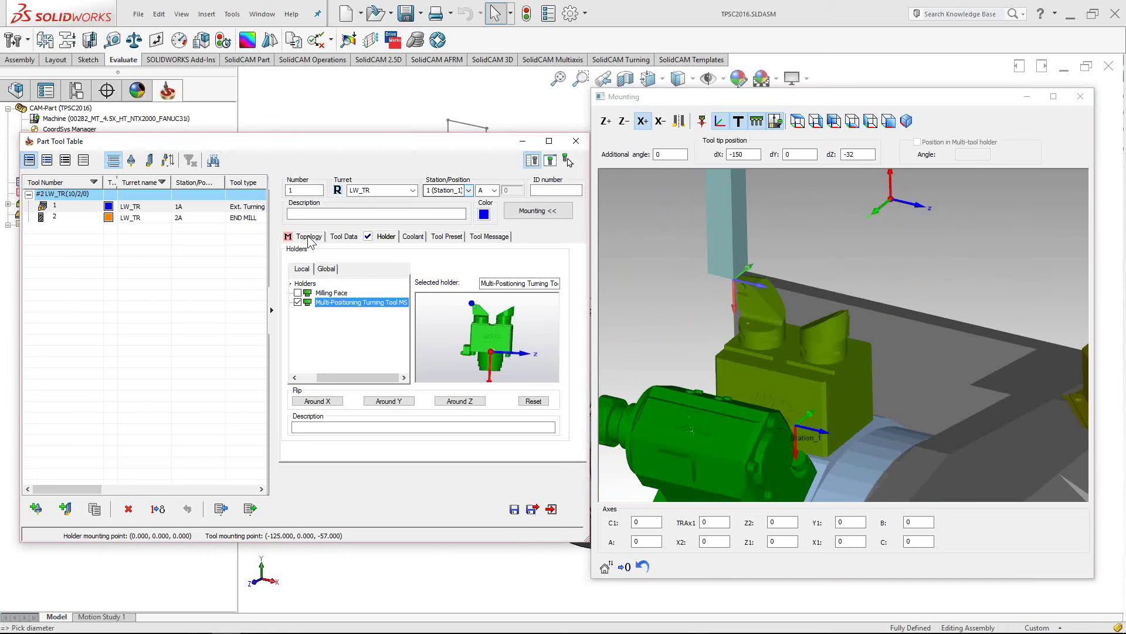
pyautogui.click(309, 236)
pyautogui.click(795, 276)
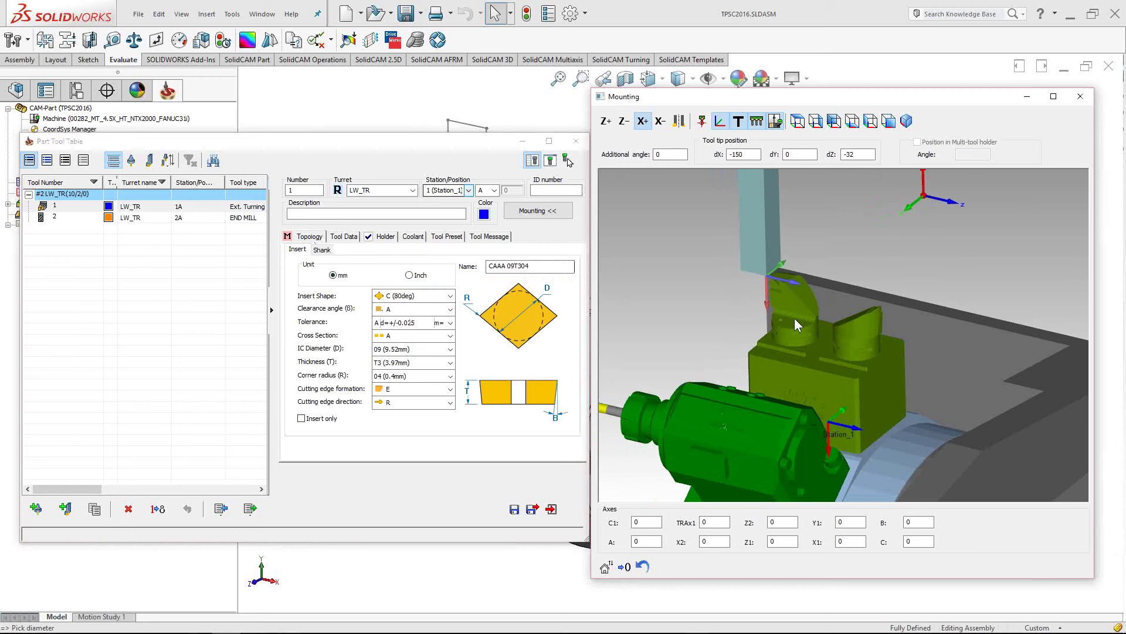
pyautogui.moveTo(797, 319); pyautogui.dragTo(827, 413, button='middle')
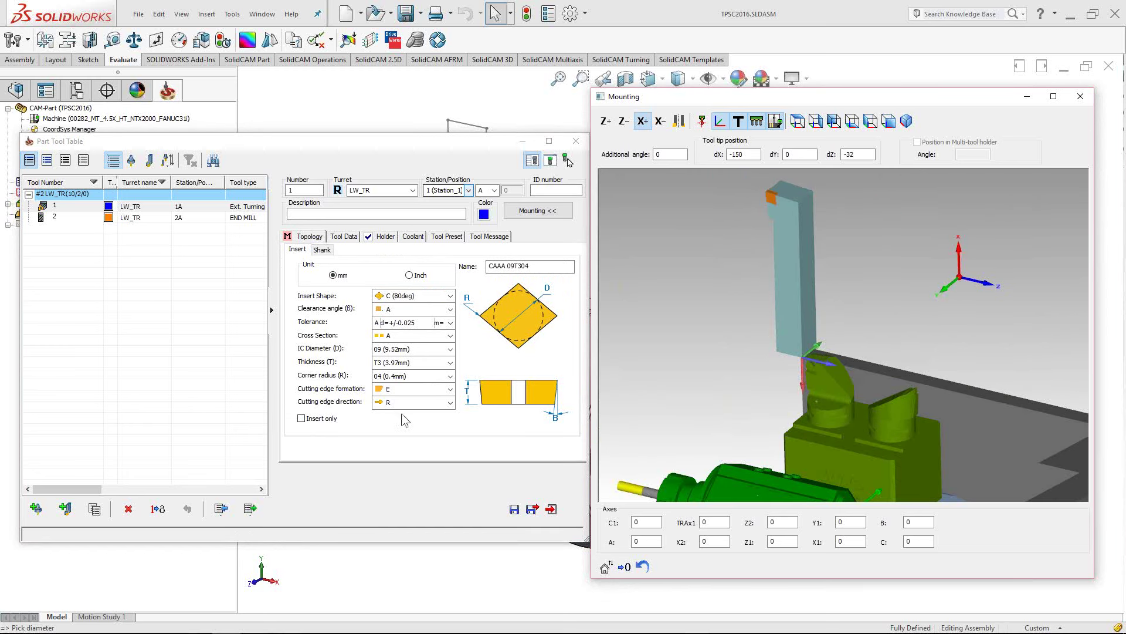
pyautogui.click(301, 418)
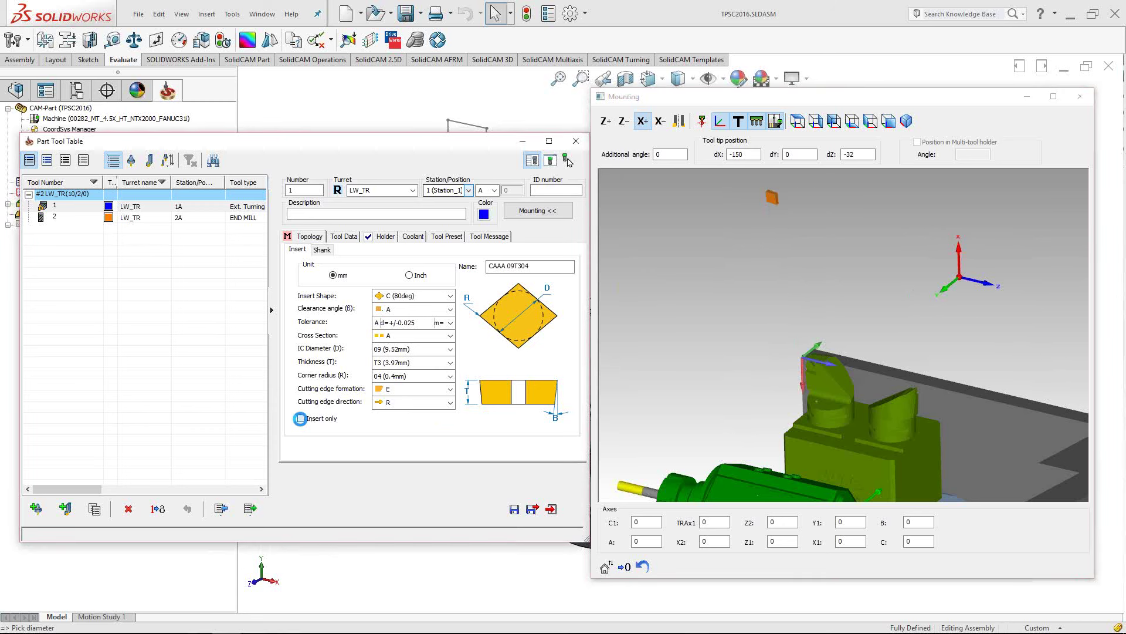
pyautogui.click(301, 418)
# Set the tool tip position offsets dX and dZ to 0 to place the insert at the holder's mounting point
pyautogui.click(759, 178)
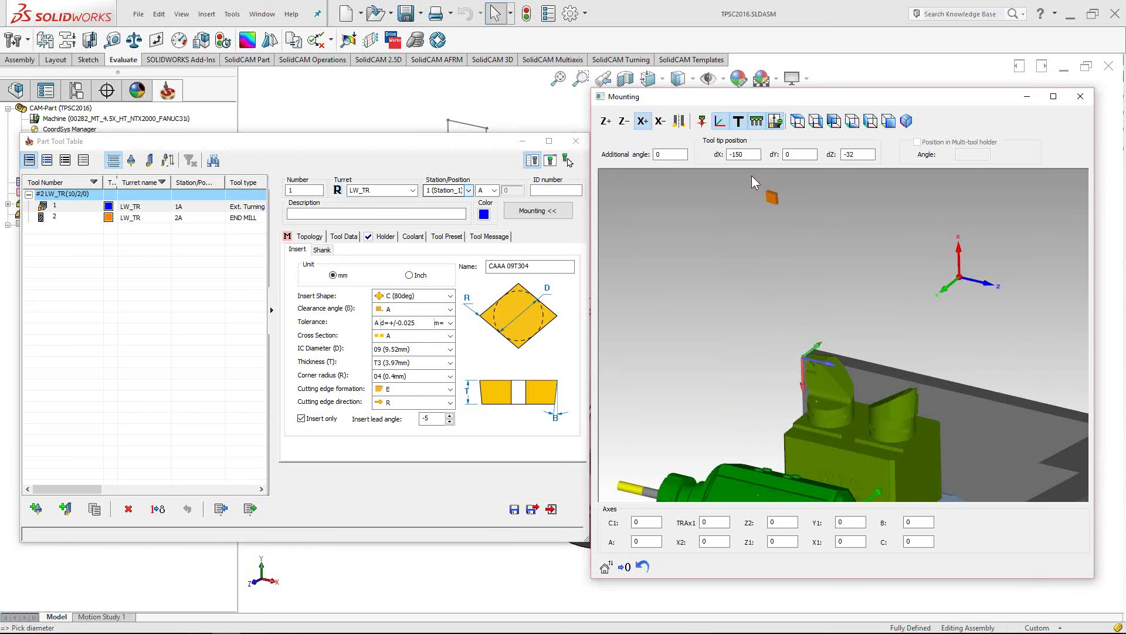
pyautogui.doubleClick(741, 154)
pyautogui.write('0')
pyautogui.press('Tab')
pyautogui.press('Tab')
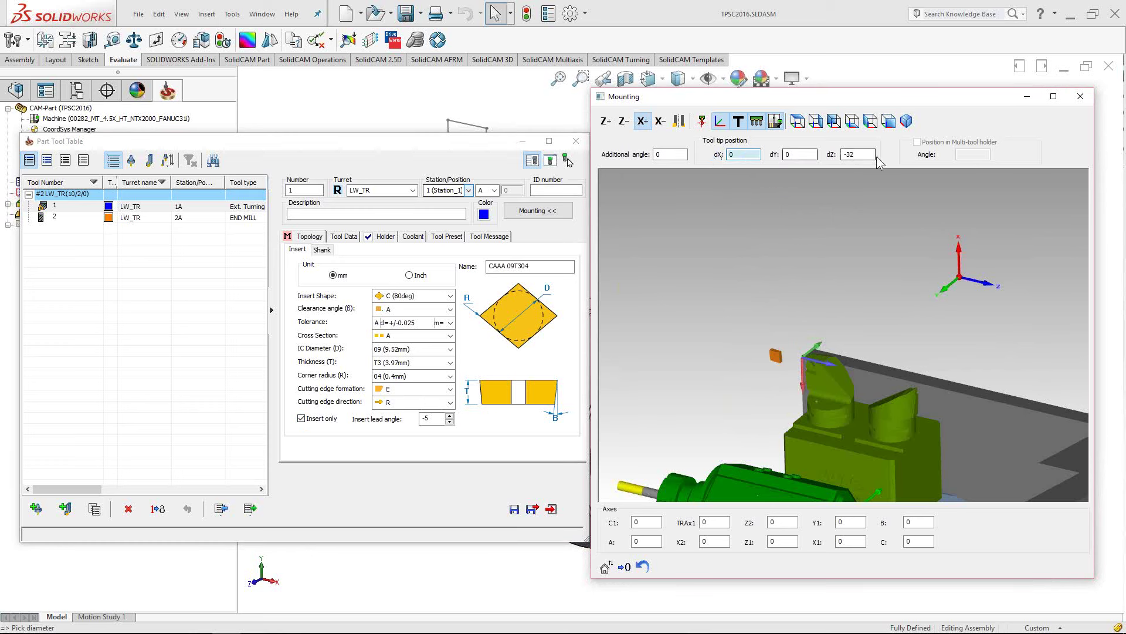
pyautogui.write('0')
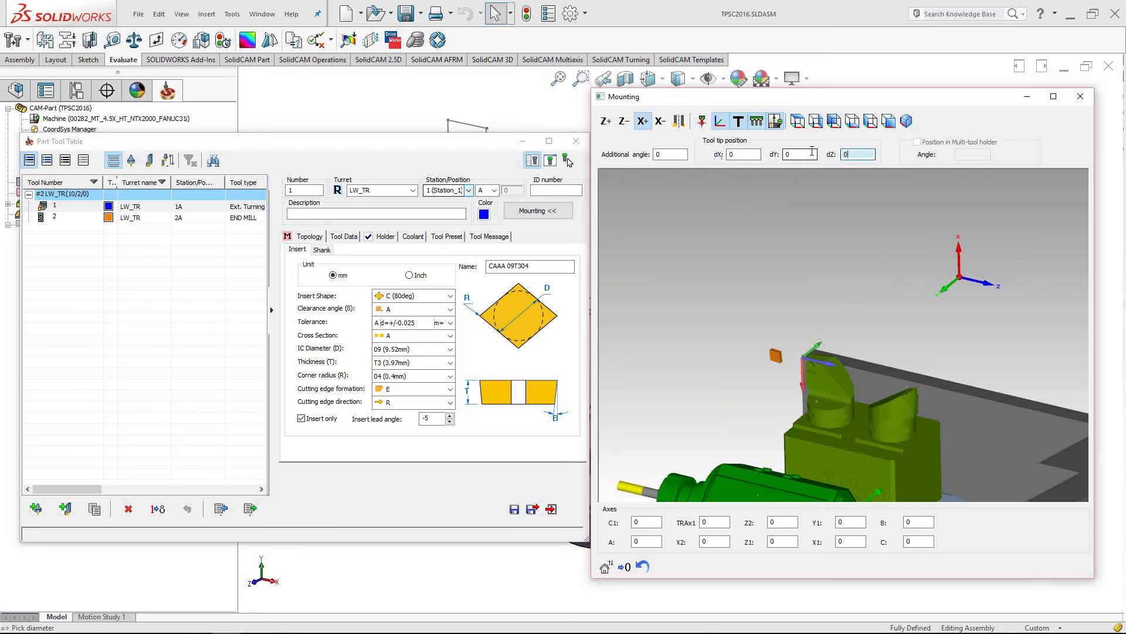
pyautogui.scroll(5, 794, 365)
pyautogui.scroll(3, 793, 365)
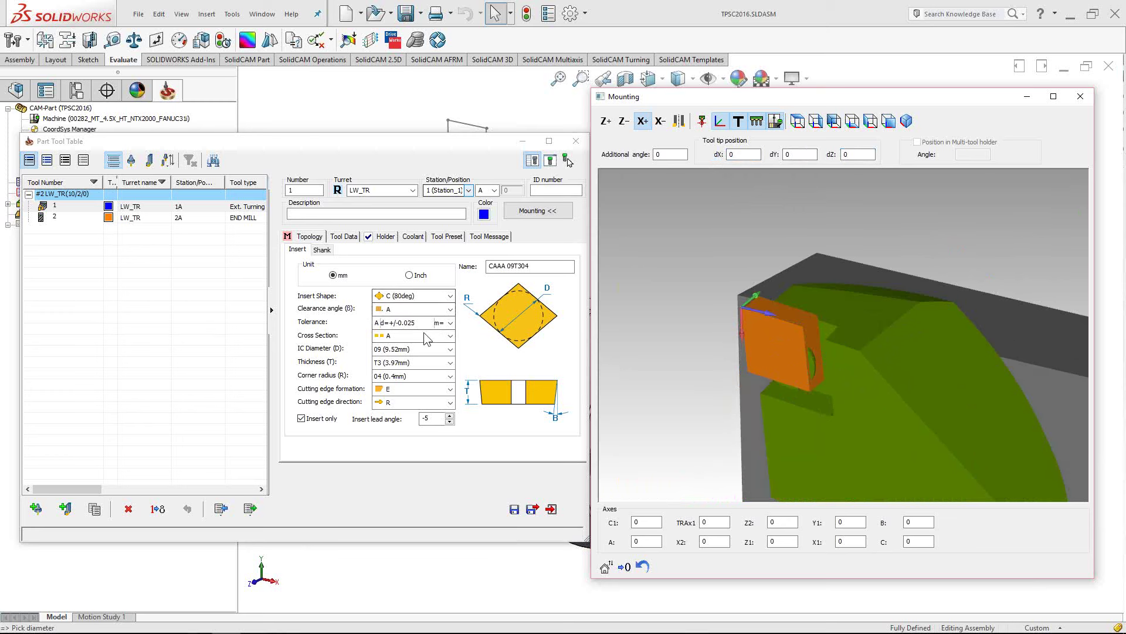
# Set the insert's IC diameter to 12 (12.7mm) and corner radius to 08 (0.8mm), and check its fit in the holder pocket
pyautogui.click(450, 349)
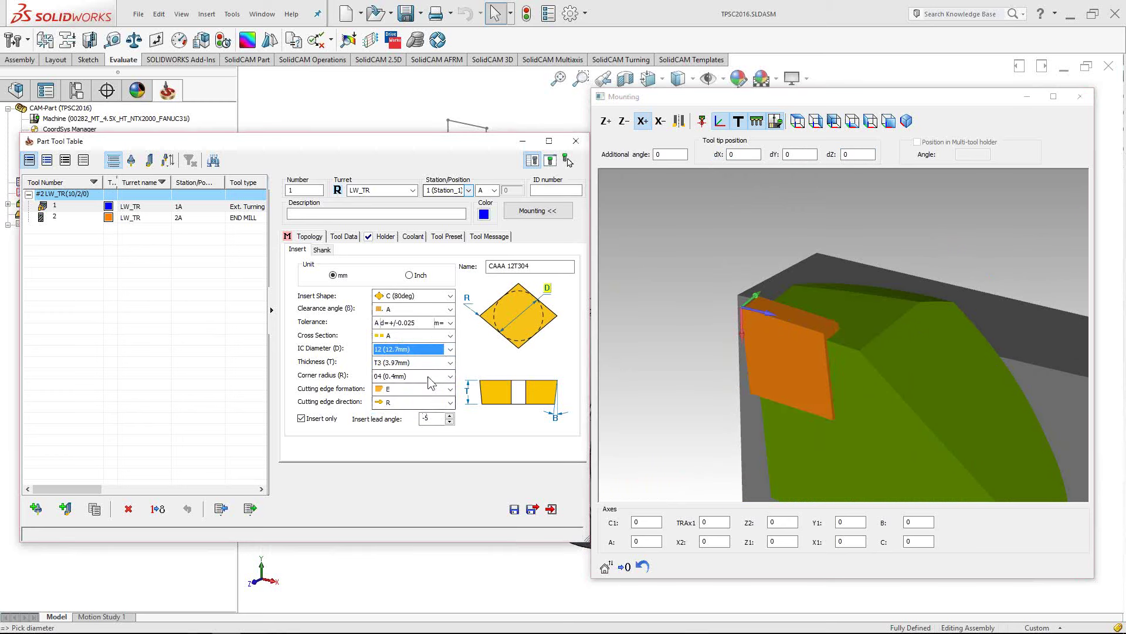
pyautogui.click(432, 376)
pyautogui.click(420, 407)
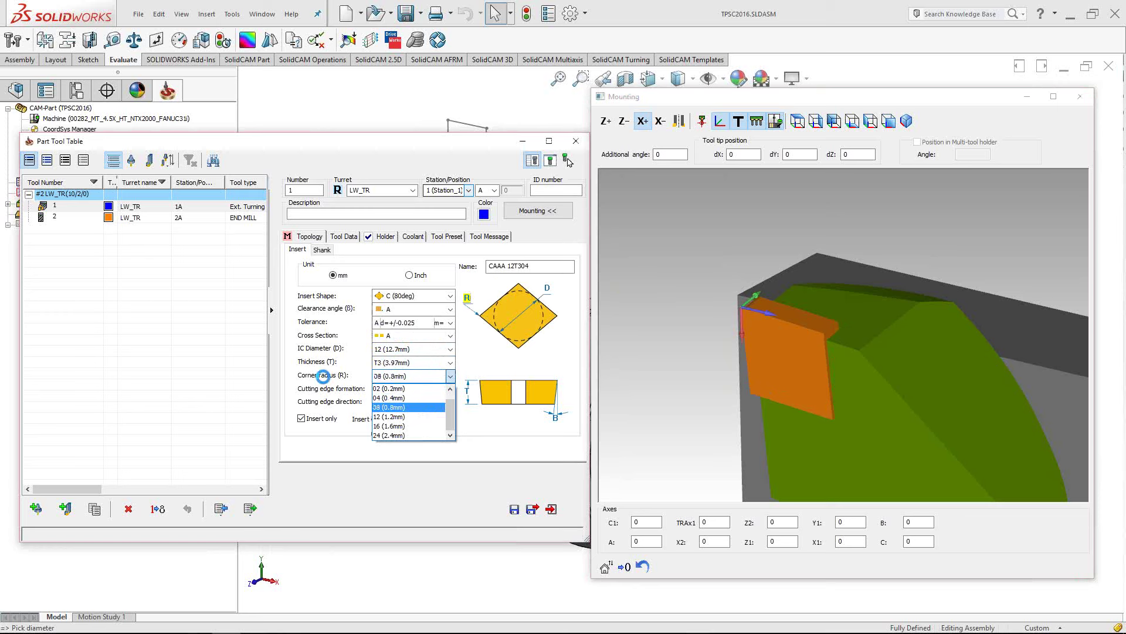
pyautogui.scroll(6, 764, 317)
pyautogui.scroll(-2, 842, 321)
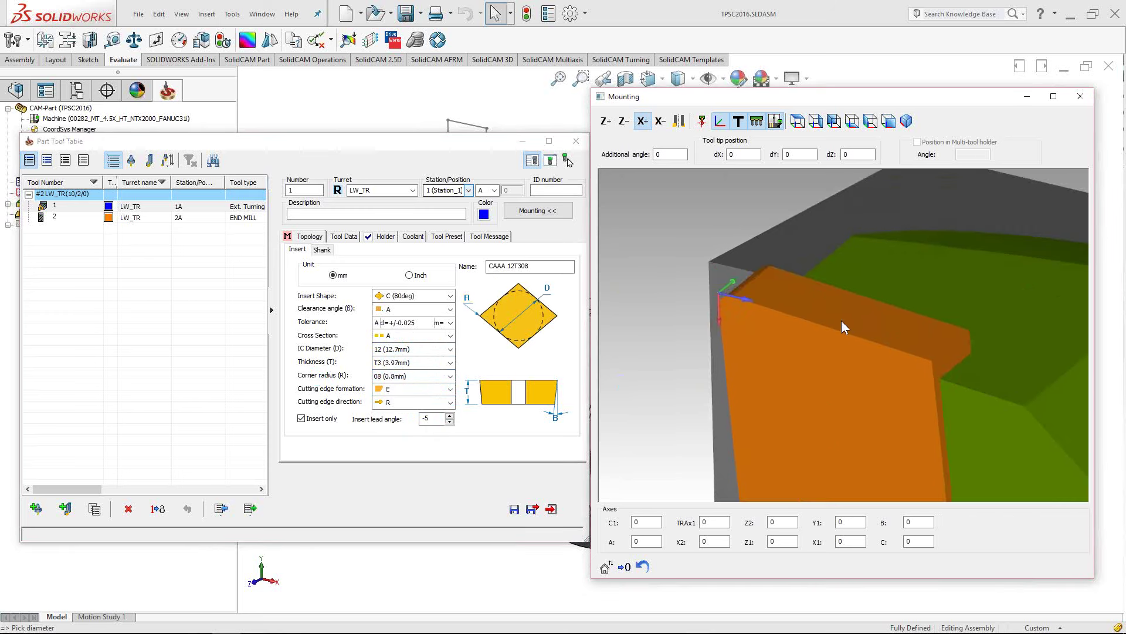
pyautogui.keyDown('ctrl'); pyautogui.moveTo(855, 417); pyautogui.dragTo(854, 331, button='middle'); pyautogui.keyUp('ctrl')
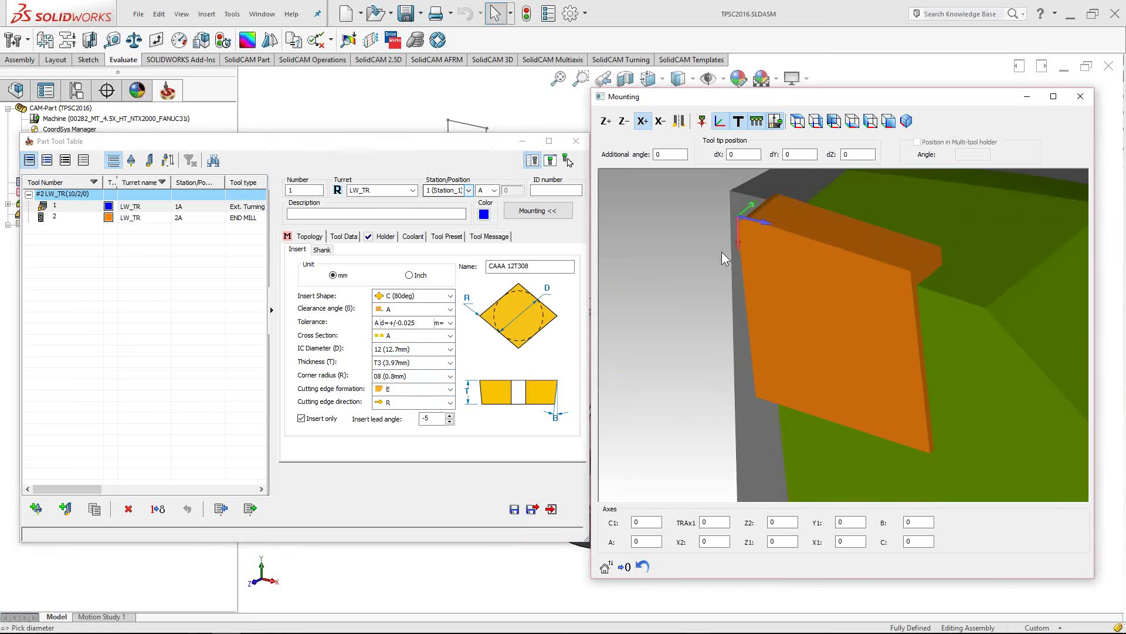
# Examine the insert's seating in its holder pocket and the empty second holder position on Station_1
pyautogui.scroll(-5, 894, 403)
pyautogui.keyDown('ctrl'); pyautogui.moveTo(958, 413); pyautogui.dragTo(839, 361, button='middle'); pyautogui.keyUp('ctrl')
pyautogui.scroll(-2, 839, 364)
pyautogui.scroll(-3, 927, 438)
pyautogui.keyDown('ctrl'); pyautogui.moveTo(980, 469); pyautogui.dragTo(688, 220, button='middle'); pyautogui.keyUp('ctrl')
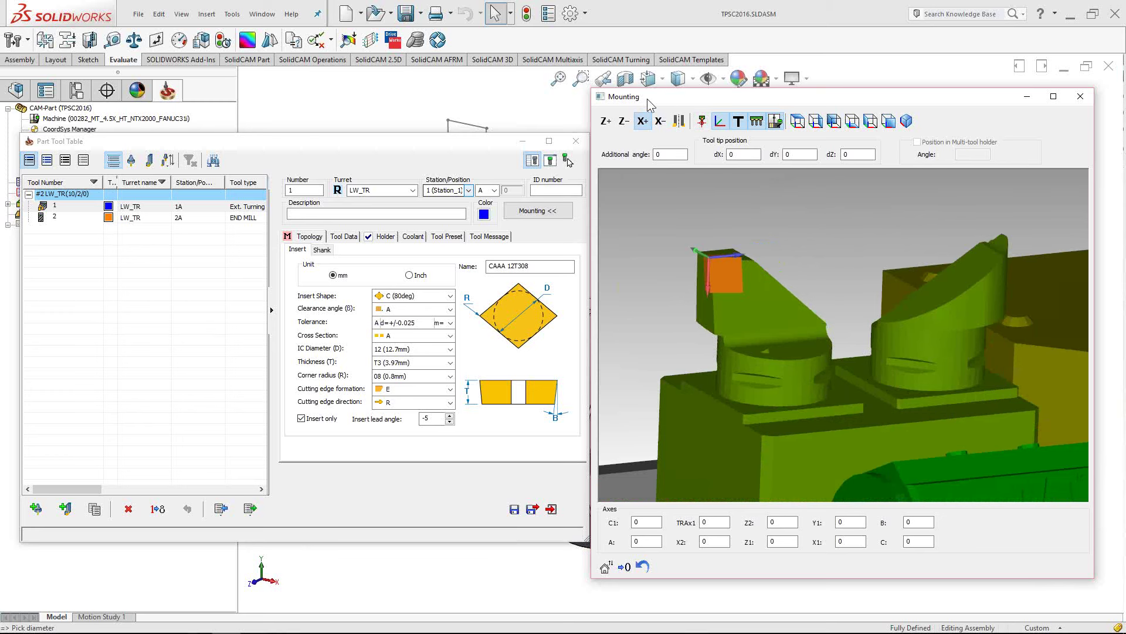
pyautogui.moveTo(388, 143); pyautogui.dragTo(366, 142)
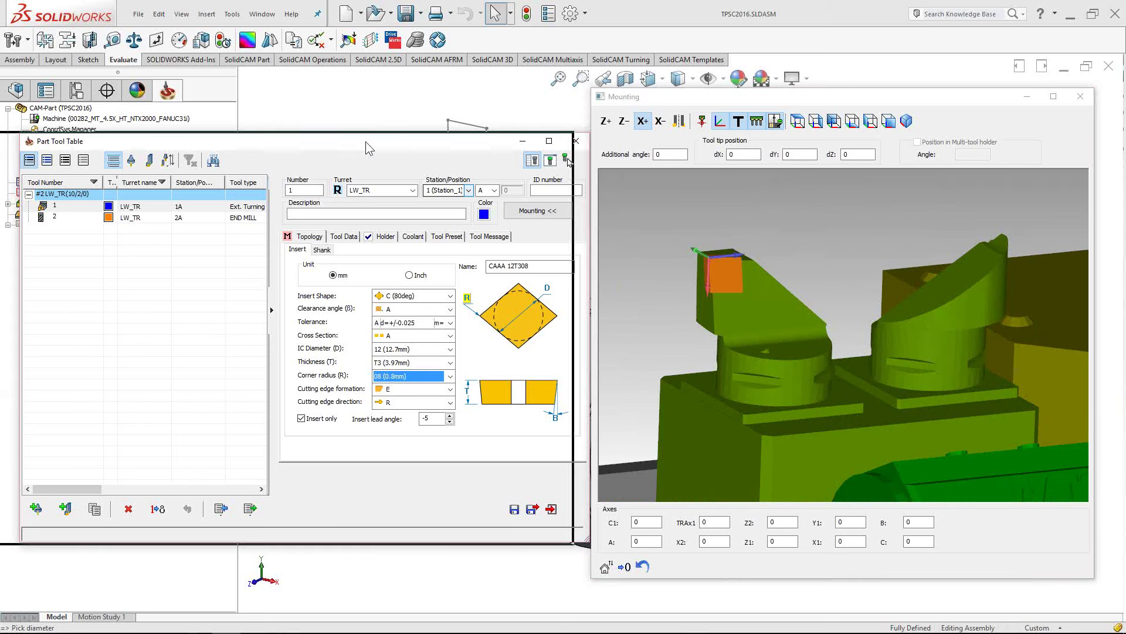
pyautogui.click(994, 333)
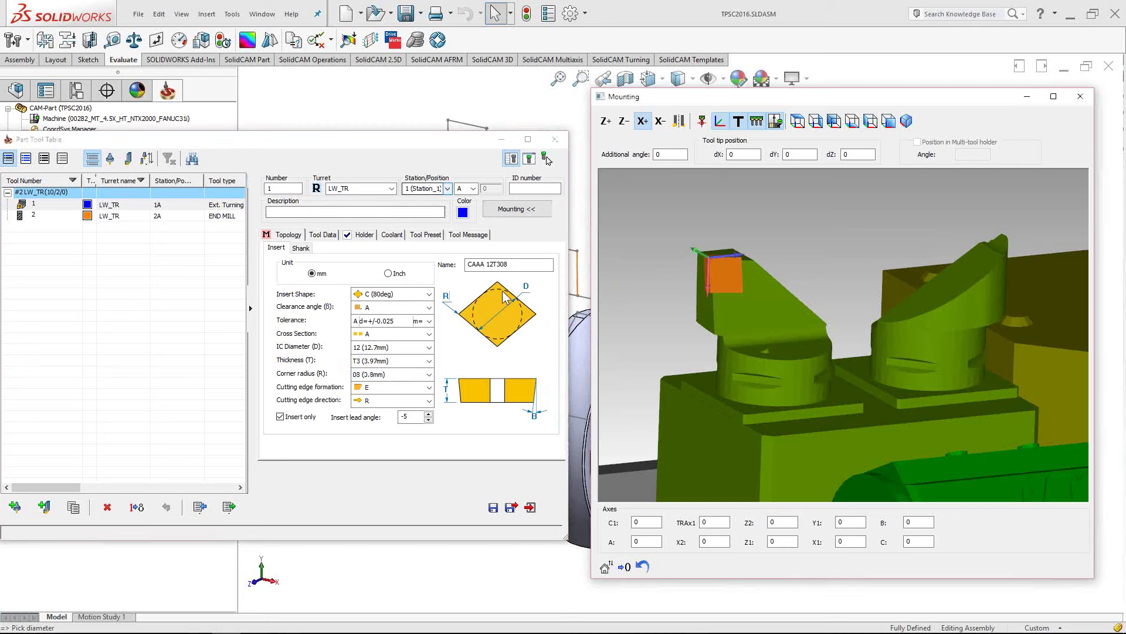
pyautogui.scroll(-3, 994, 333)
pyautogui.moveTo(994, 333); pyautogui.dragTo(835, 322, button='middle')
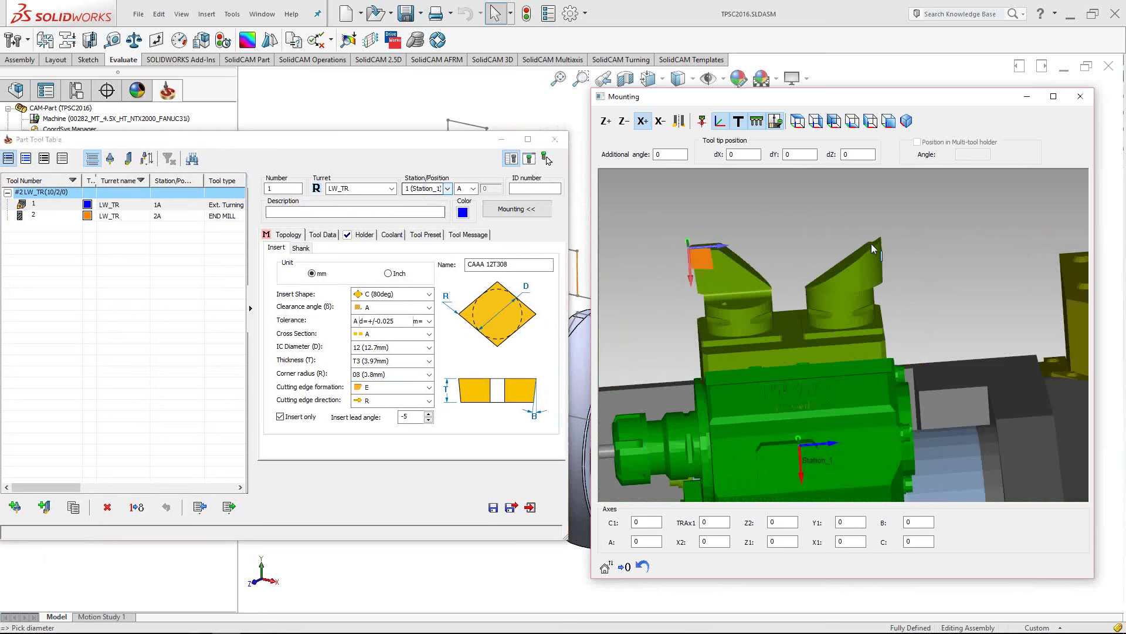
# Add a new external turning tool to the part tool table
pyautogui.moveTo(263, 147); pyautogui.dragTo(278, 149)
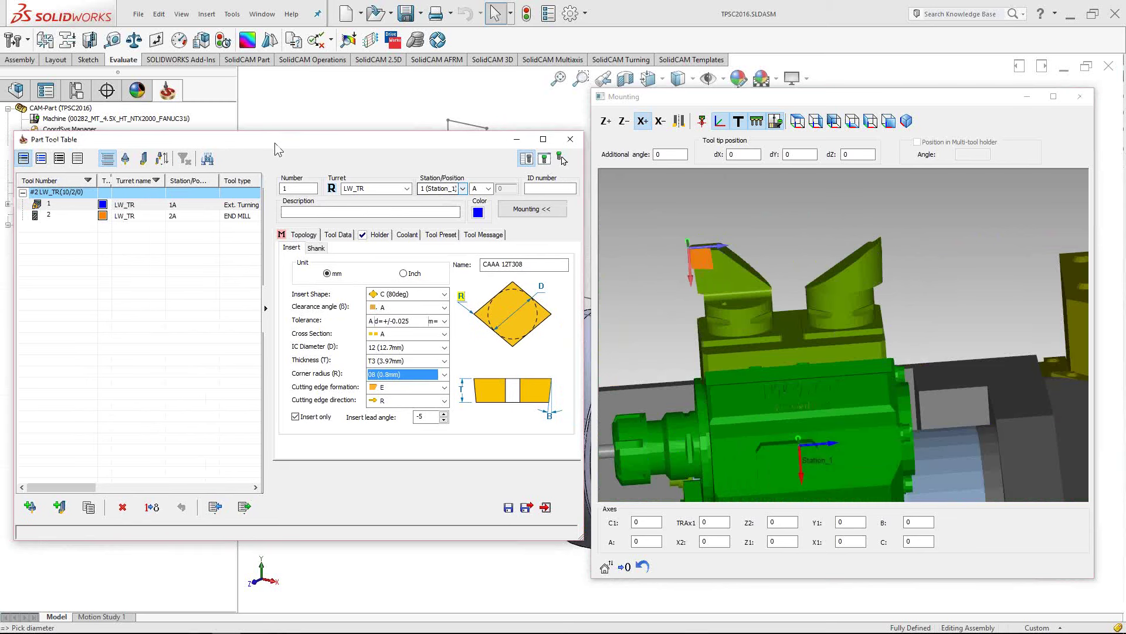
pyautogui.click(113, 269)
pyautogui.click(61, 508)
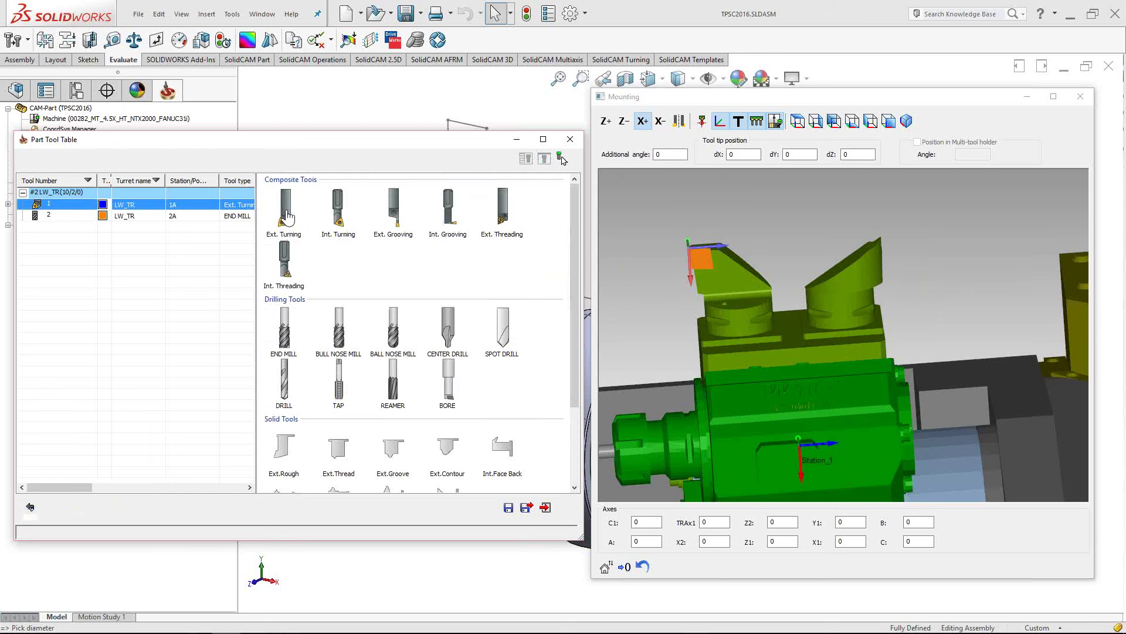
pyautogui.click(288, 211)
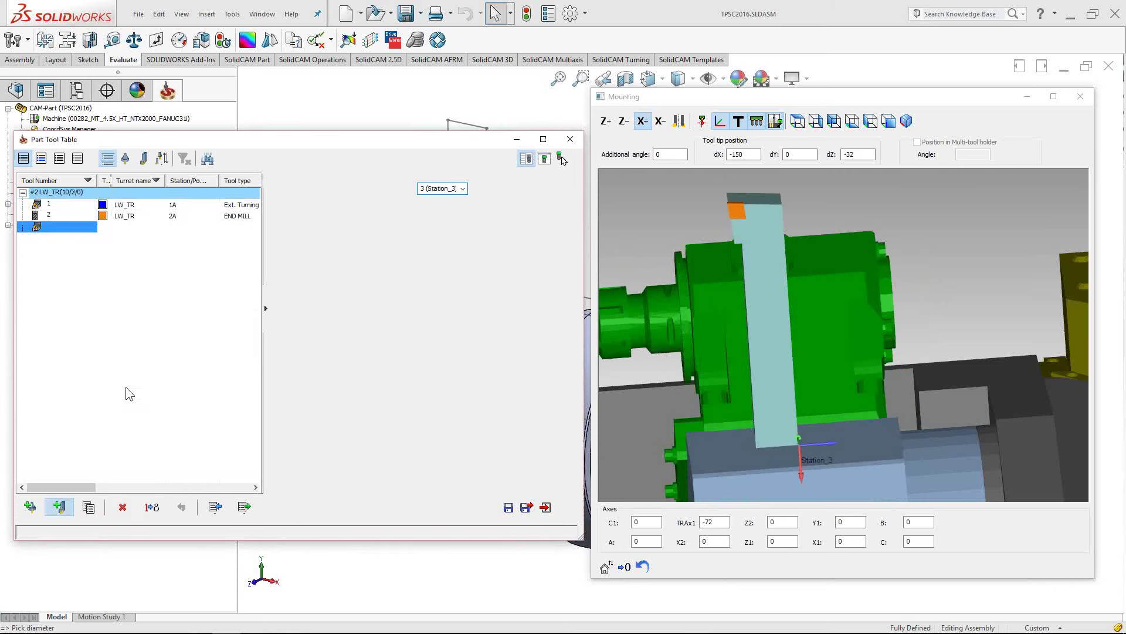
pyautogui.moveTo(298, 188); pyautogui.dragTo(259, 183)
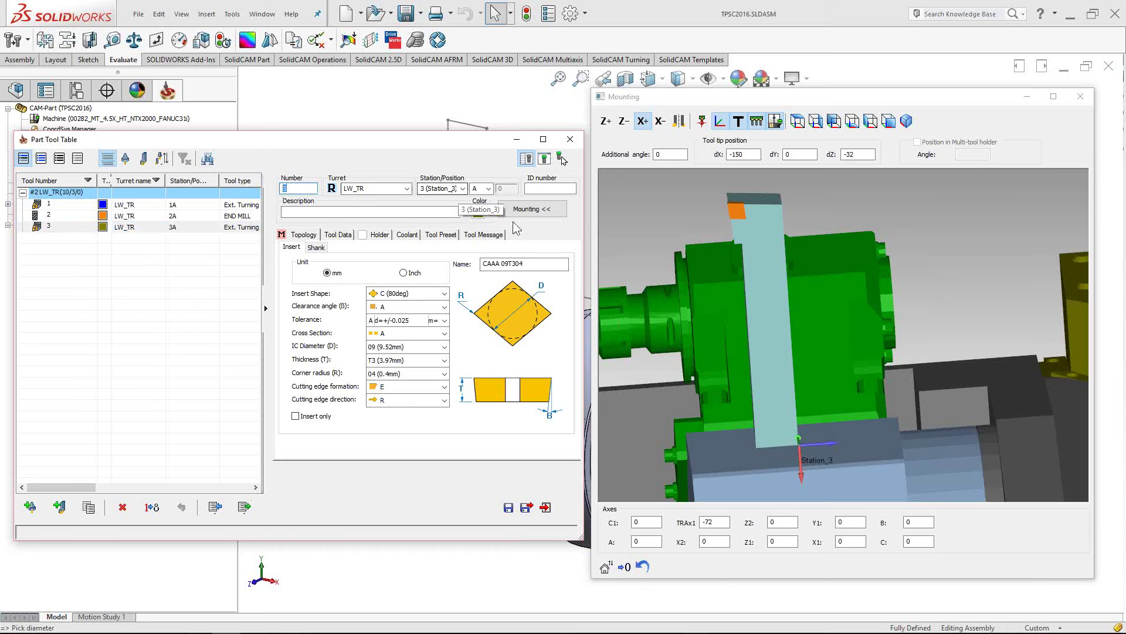
# Assign the new external turning tool to 1 (Station_1), position B, on the LW_TR turret
pyautogui.moveTo(818, 350); pyautogui.dragTo(832, 417, button='middle')
pyautogui.moveTo(836, 422); pyautogui.dragTo(804, 403)
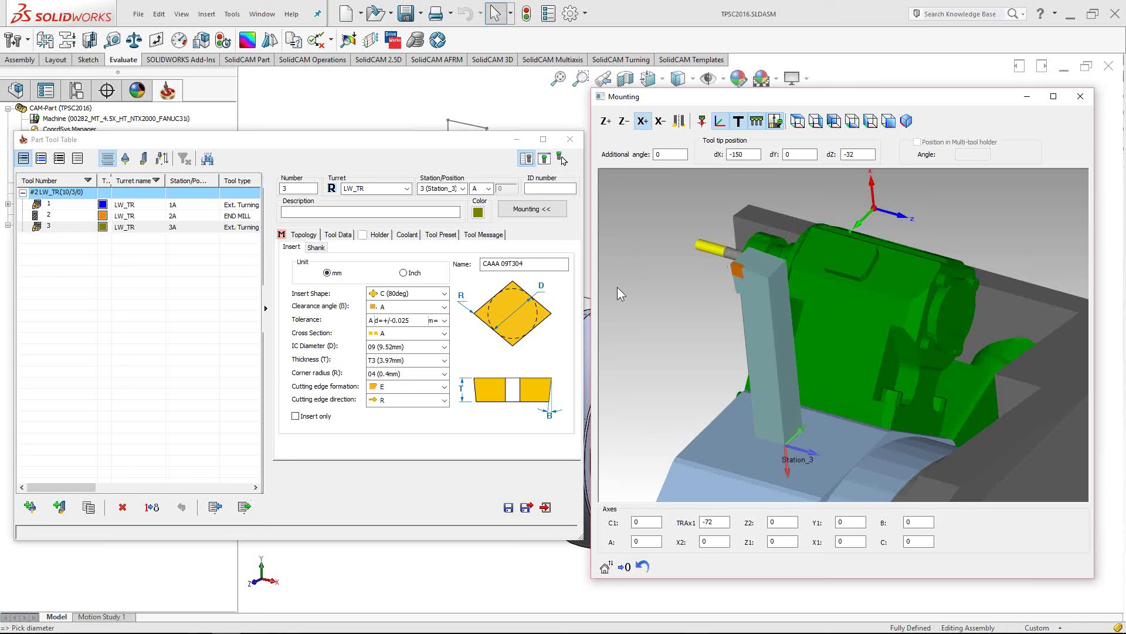
pyautogui.click(462, 189)
pyautogui.click(462, 189)
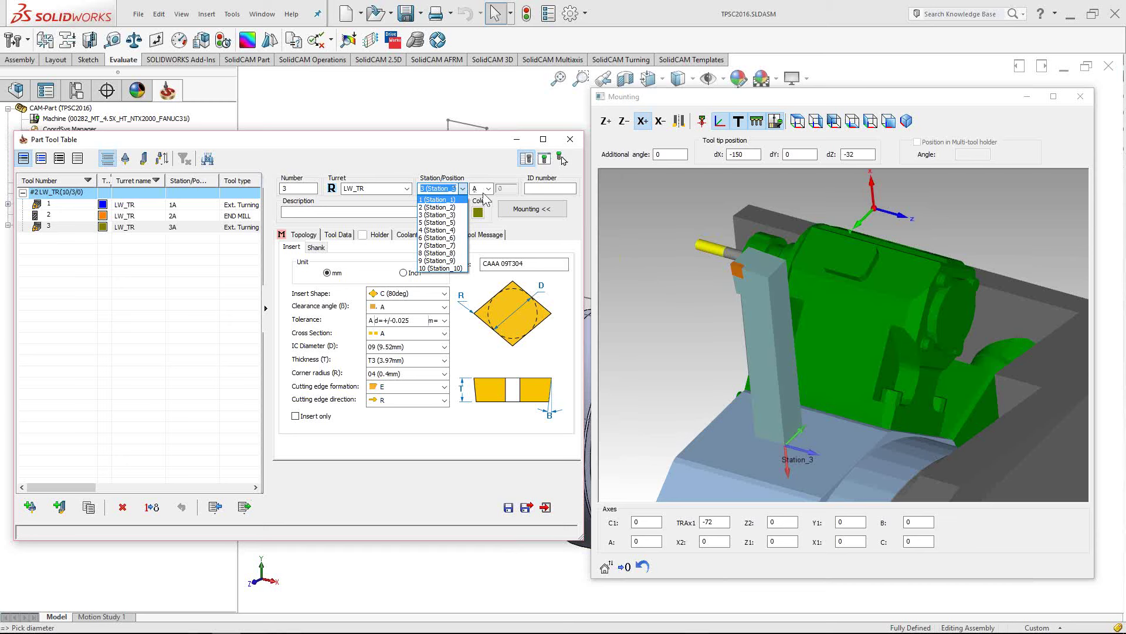
pyautogui.click(444, 201)
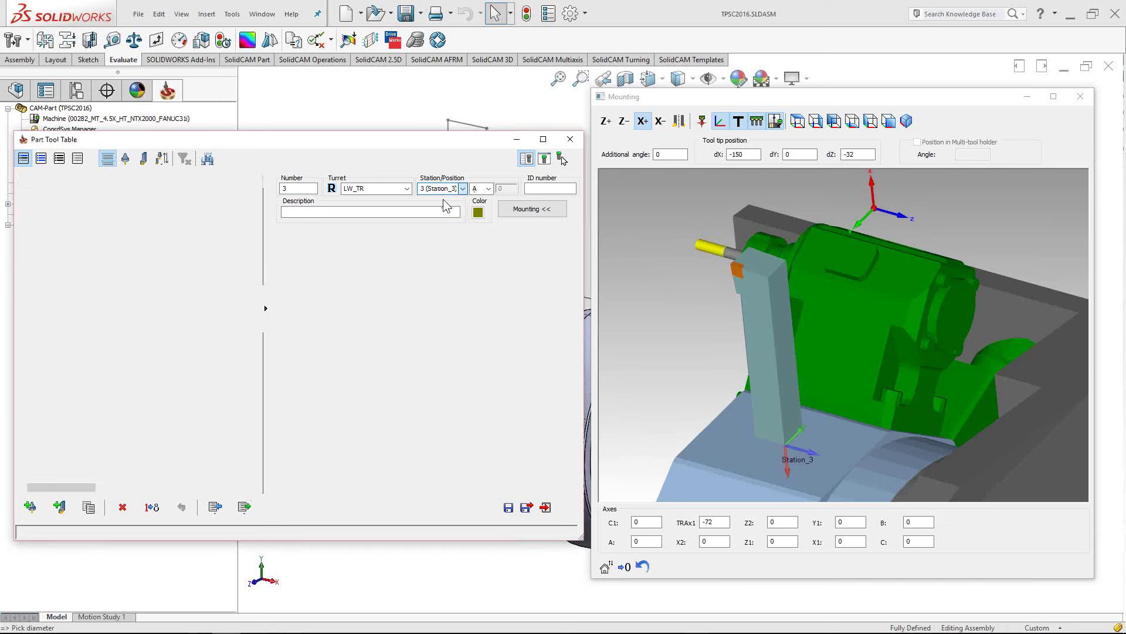
pyautogui.click(489, 189)
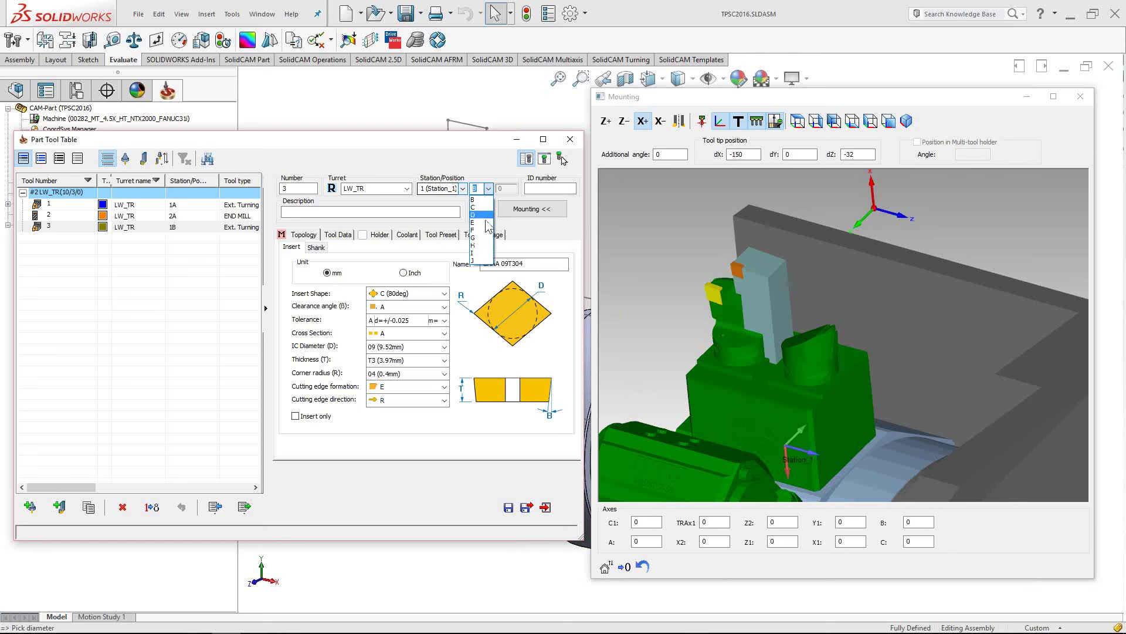
pyautogui.click(476, 143)
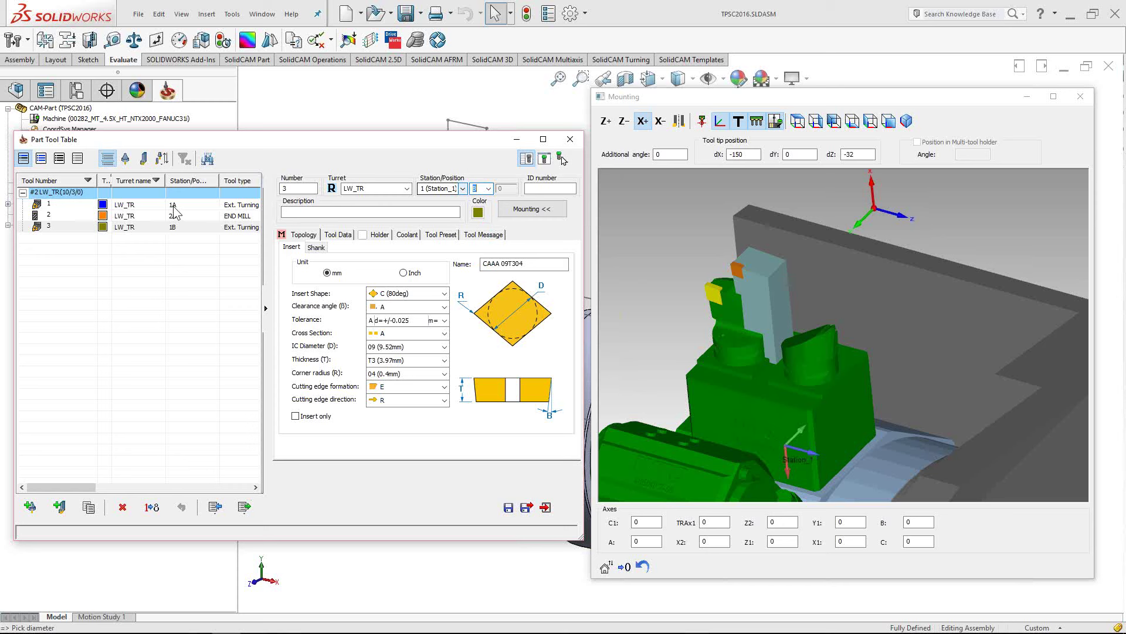
# Flip tool 3's mounting orientation so its insert faces the opposite side, toward the second holder
pyautogui.click(734, 213)
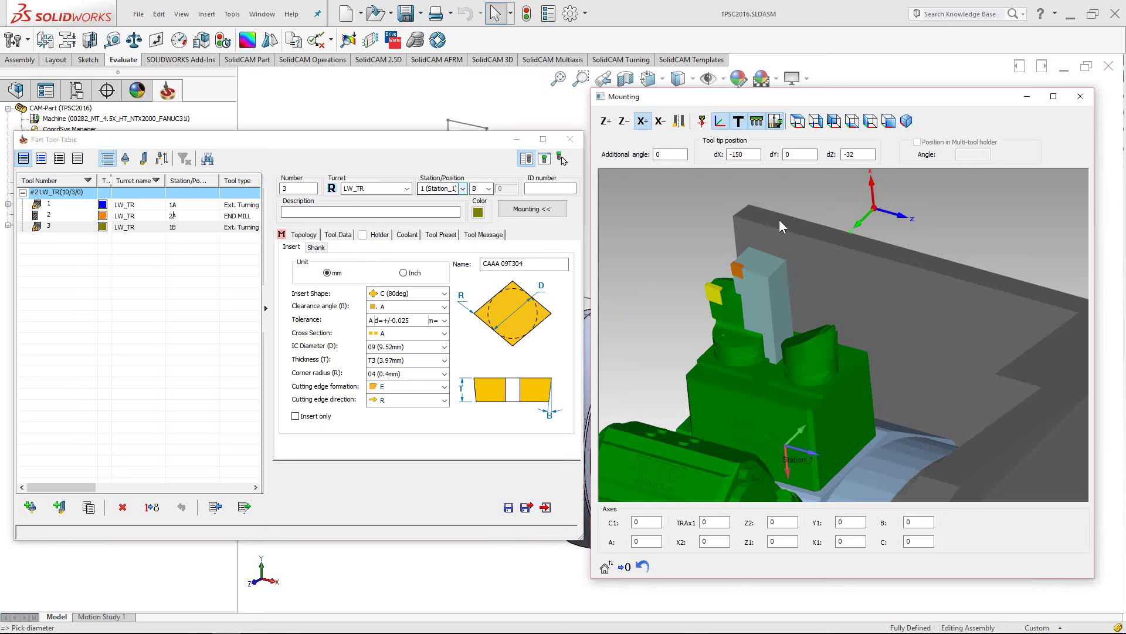
pyautogui.scroll(5, 822, 387)
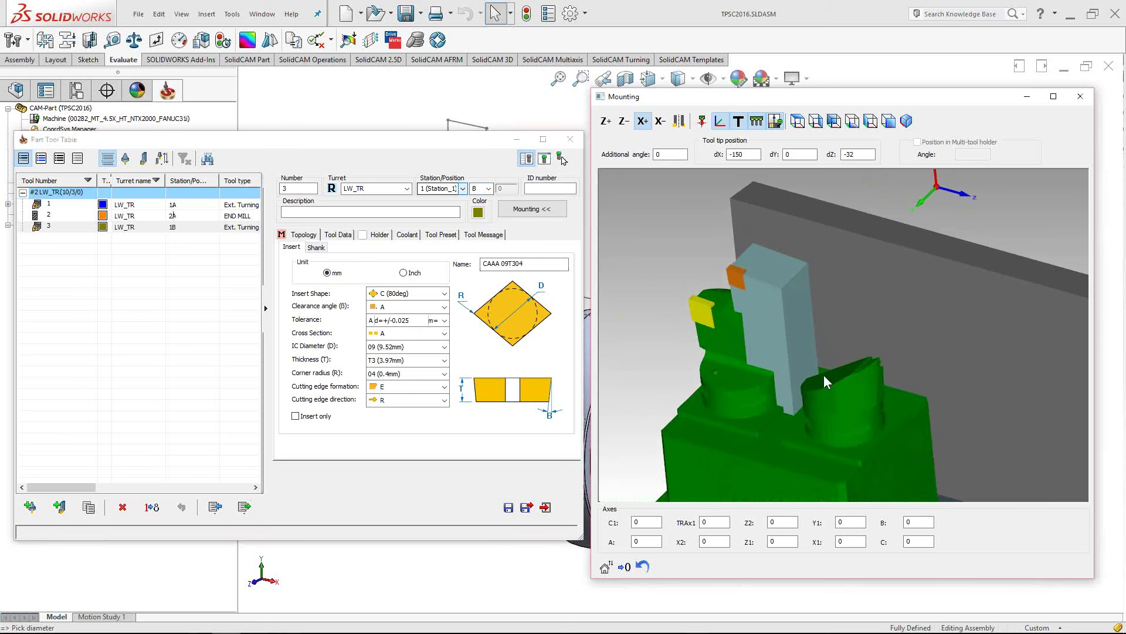
pyautogui.moveTo(825, 377); pyautogui.dragTo(812, 410, button='middle')
pyautogui.scroll(1, 814, 355)
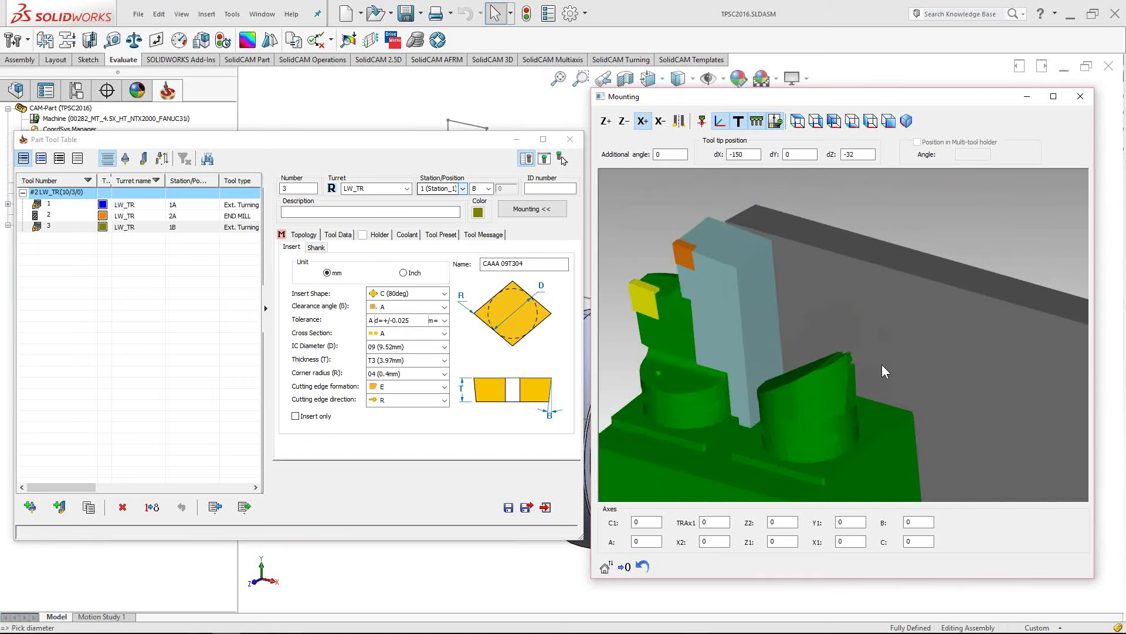
pyautogui.click(679, 122)
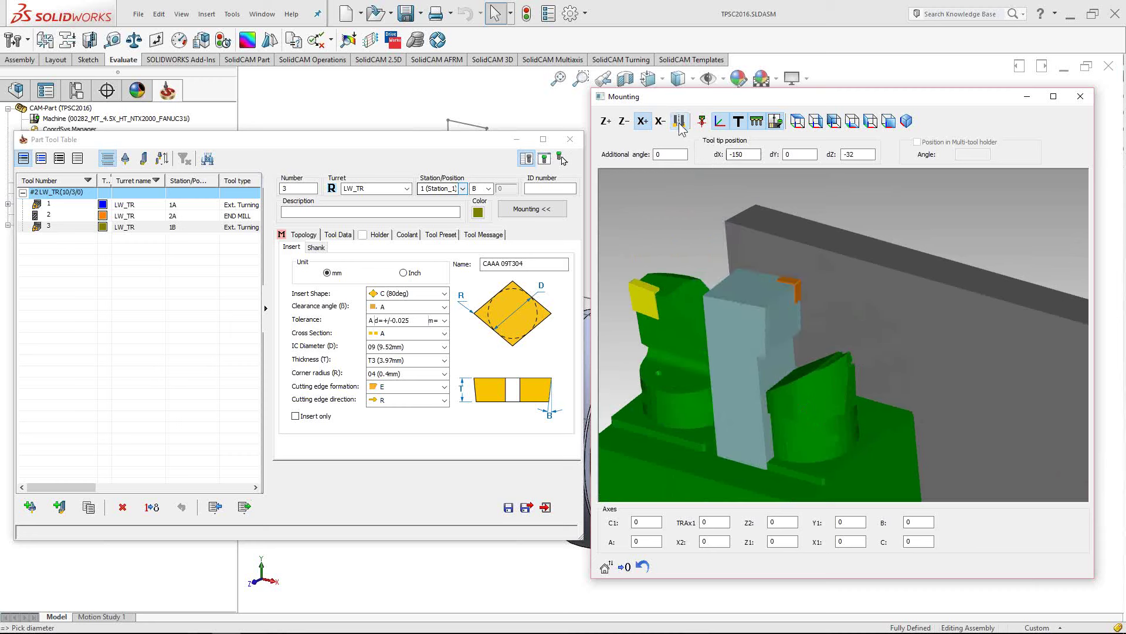
pyautogui.scroll(4, 744, 358)
pyautogui.scroll(-4, 744, 359)
pyautogui.moveTo(744, 359); pyautogui.dragTo(801, 315, button='middle')
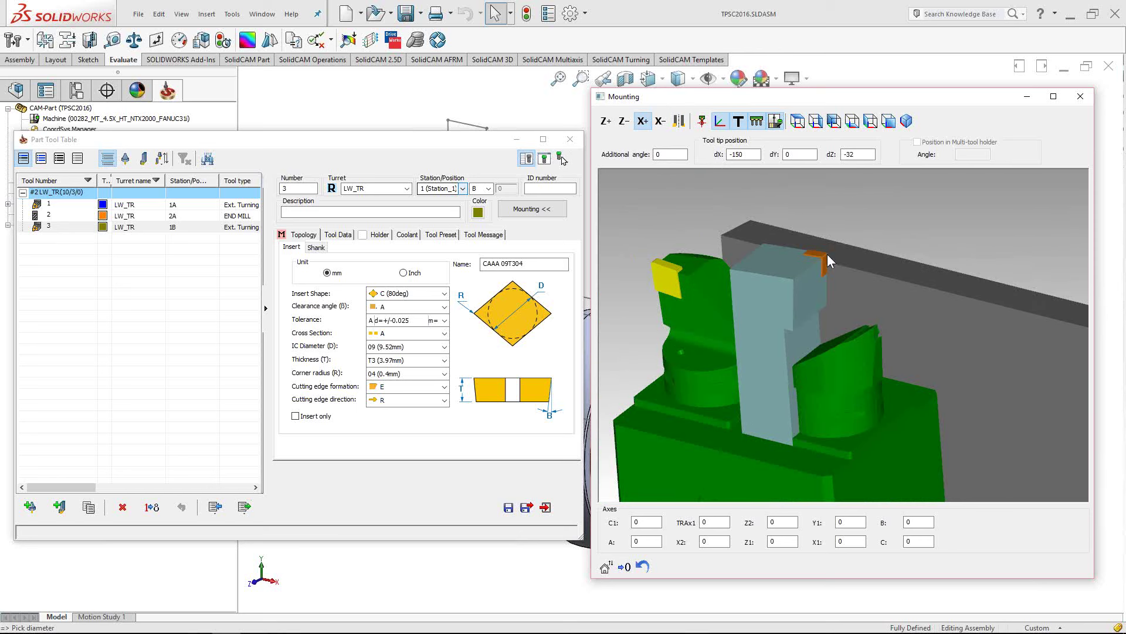
# Define tool 3 as insert only, without its shank
pyautogui.click(295, 416)
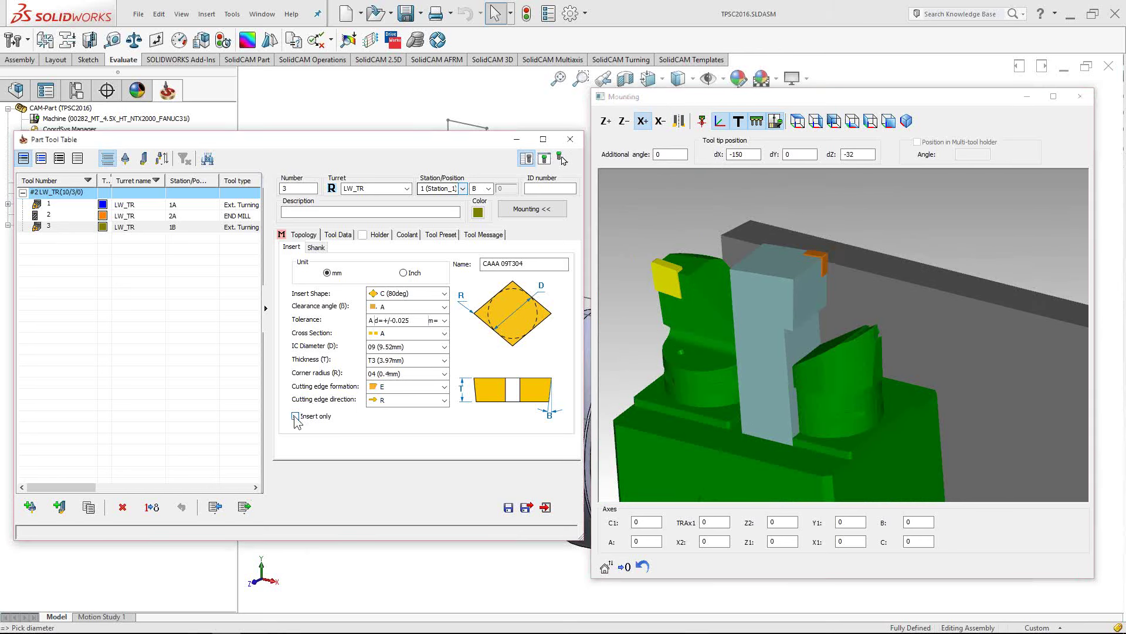
pyautogui.click(602, 380)
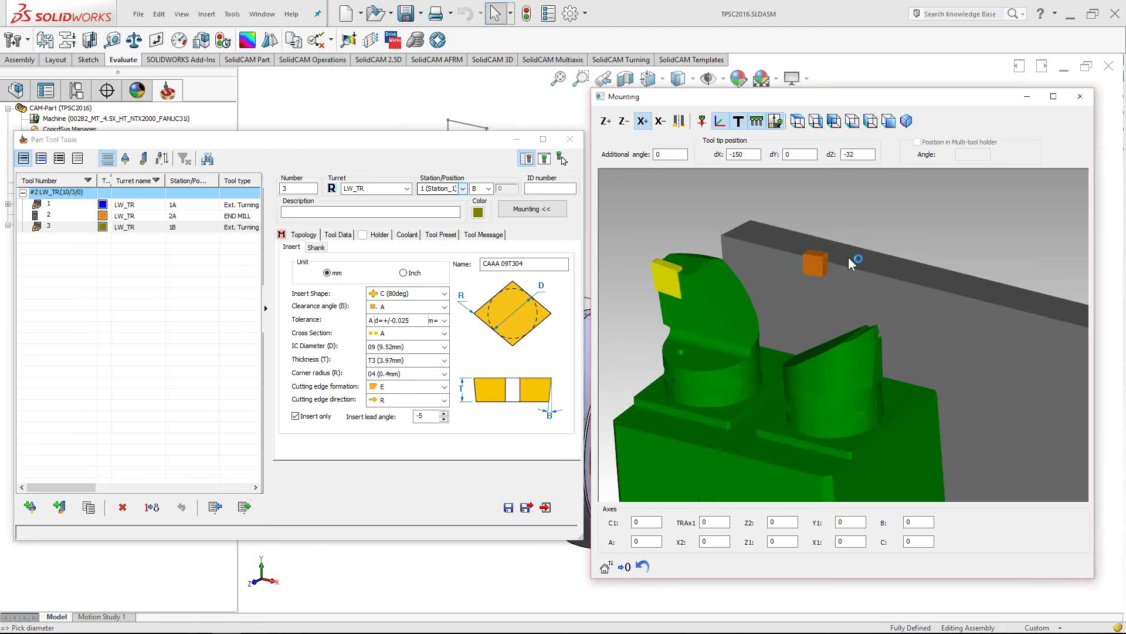
pyautogui.click(719, 122)
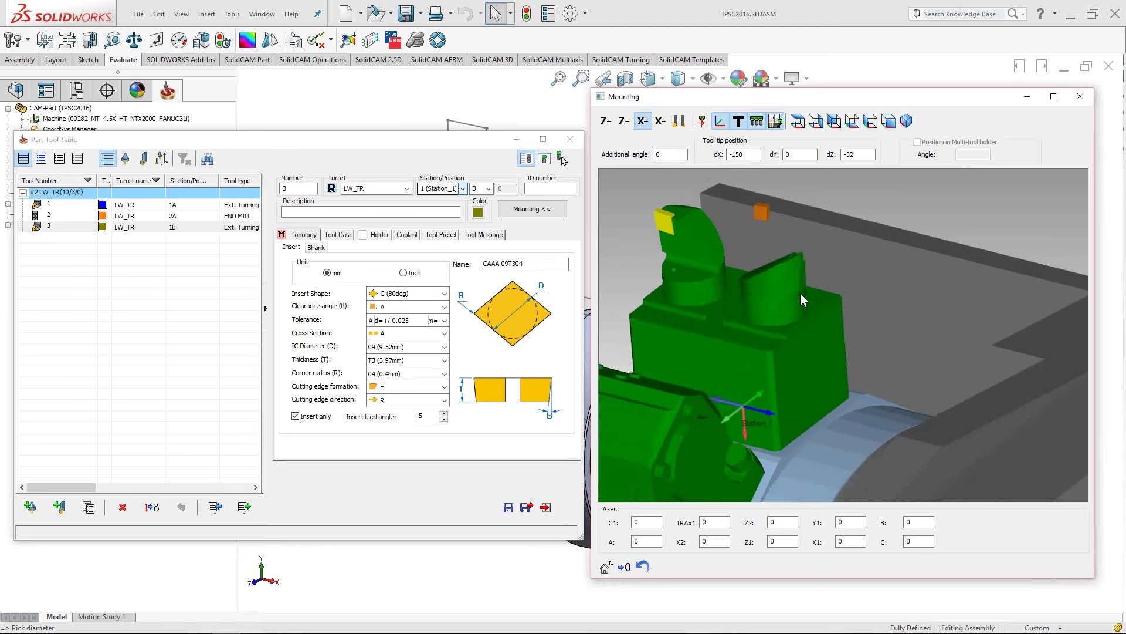
pyautogui.moveTo(796, 335); pyautogui.dragTo(827, 384, button='middle')
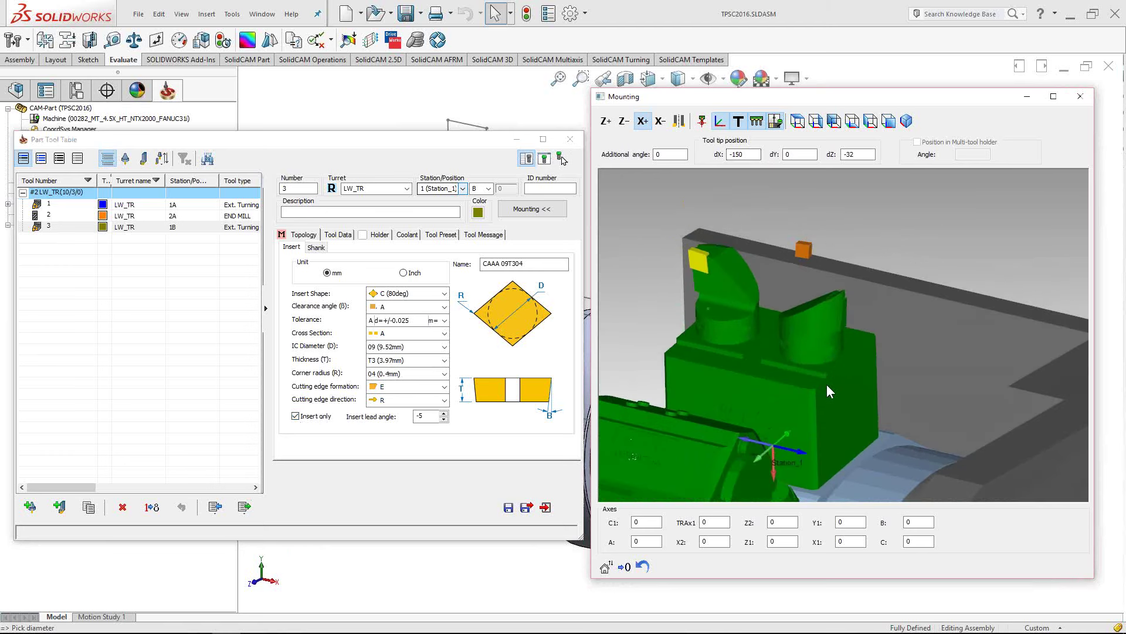
# Set tool 3's tip position offsets to dX -125 and dZ 56.8
pyautogui.doubleClick(735, 154)
pyautogui.click(735, 155)
pyautogui.moveTo(747, 155); pyautogui.dragTo(737, 156)
pyautogui.click(752, 154)
pyautogui.scroll(6, 751, 155)
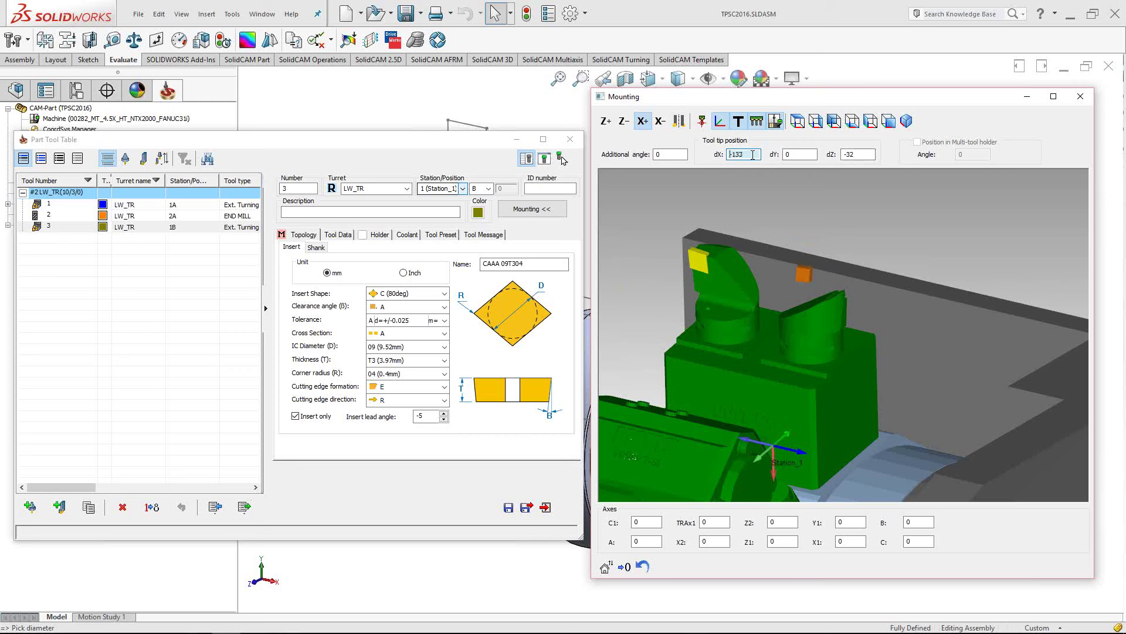
pyautogui.doubleClick(752, 154)
pyautogui.write('126')
pyautogui.doubleClick(845, 154)
pyautogui.write('56.8')
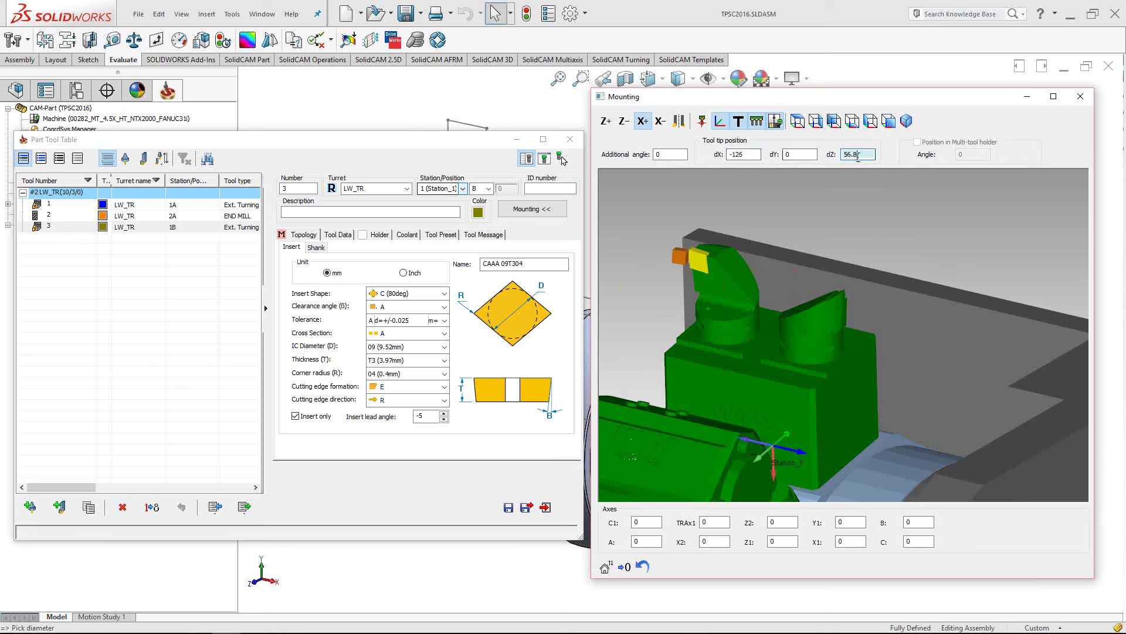
pyautogui.click(805, 155)
pyautogui.click(754, 155)
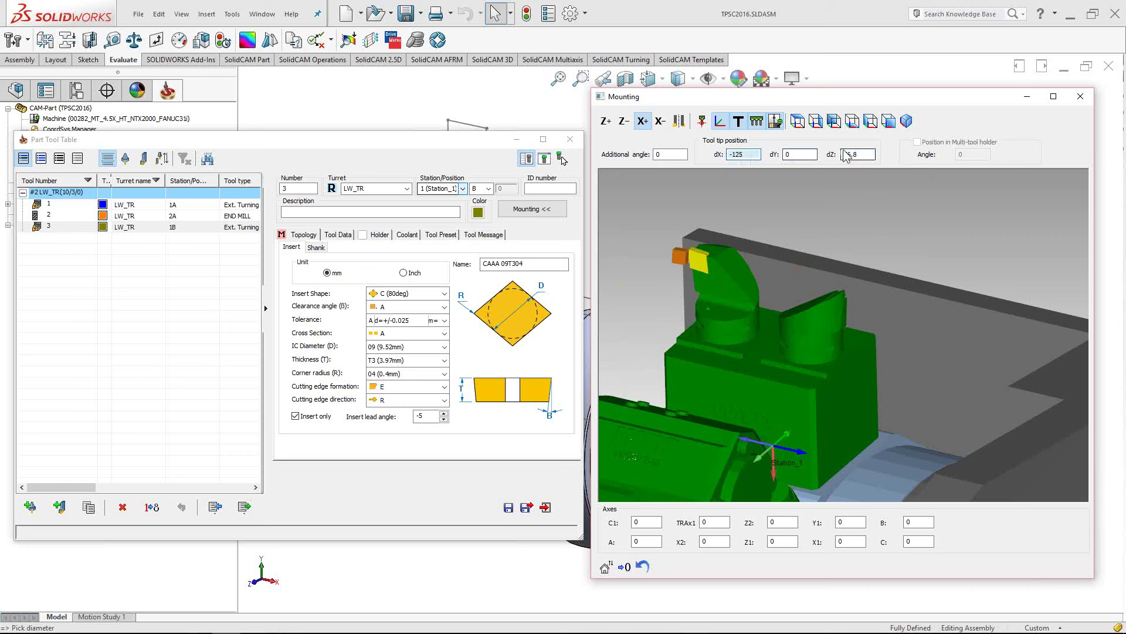
# Set the tool tip offset dZ to -56.8 to move the insert onto the second holder
pyautogui.click(854, 155)
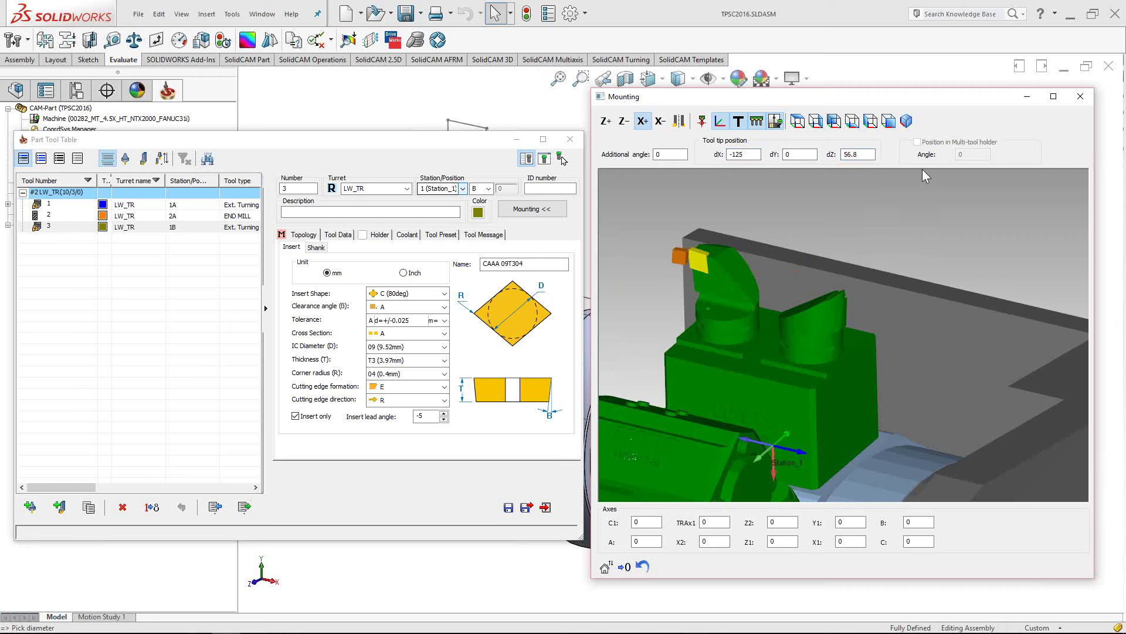
pyautogui.click(845, 155)
pyautogui.write('-')
# Examine from several sides how tool 3's insert sits in the second holder's pocket
pyautogui.scroll(5, 840, 300)
pyautogui.moveTo(829, 302); pyautogui.dragTo(847, 348, button='middle')
pyautogui.scroll(-4, 826, 330)
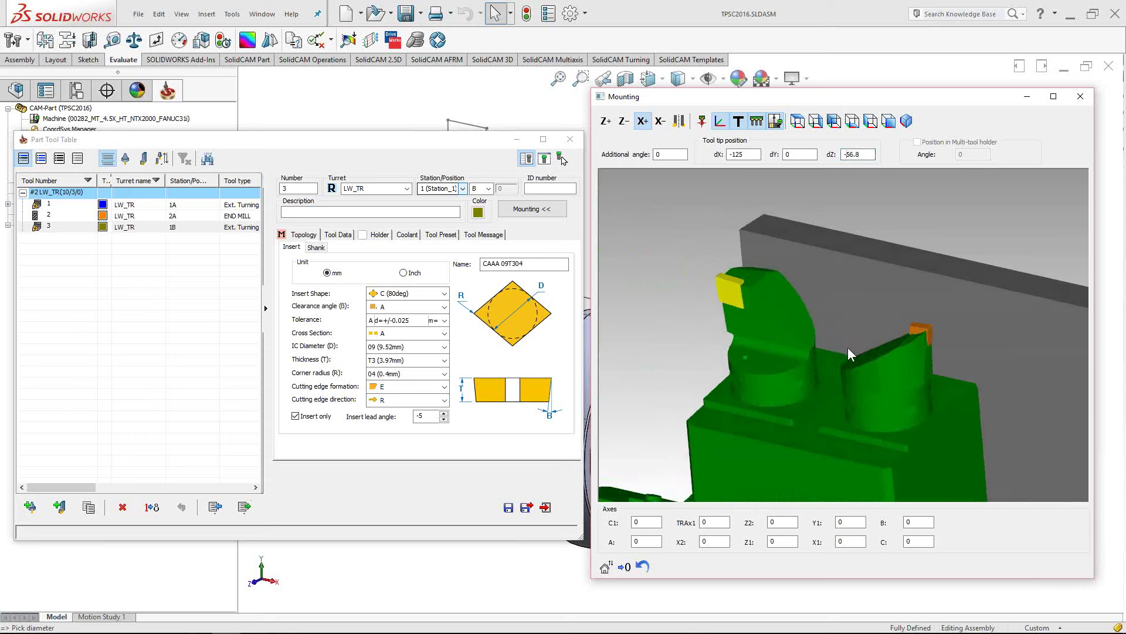
pyautogui.moveTo(930, 343); pyautogui.dragTo(835, 349, button='middle')
pyautogui.scroll(-3, 836, 350)
pyautogui.scroll(2, 783, 389)
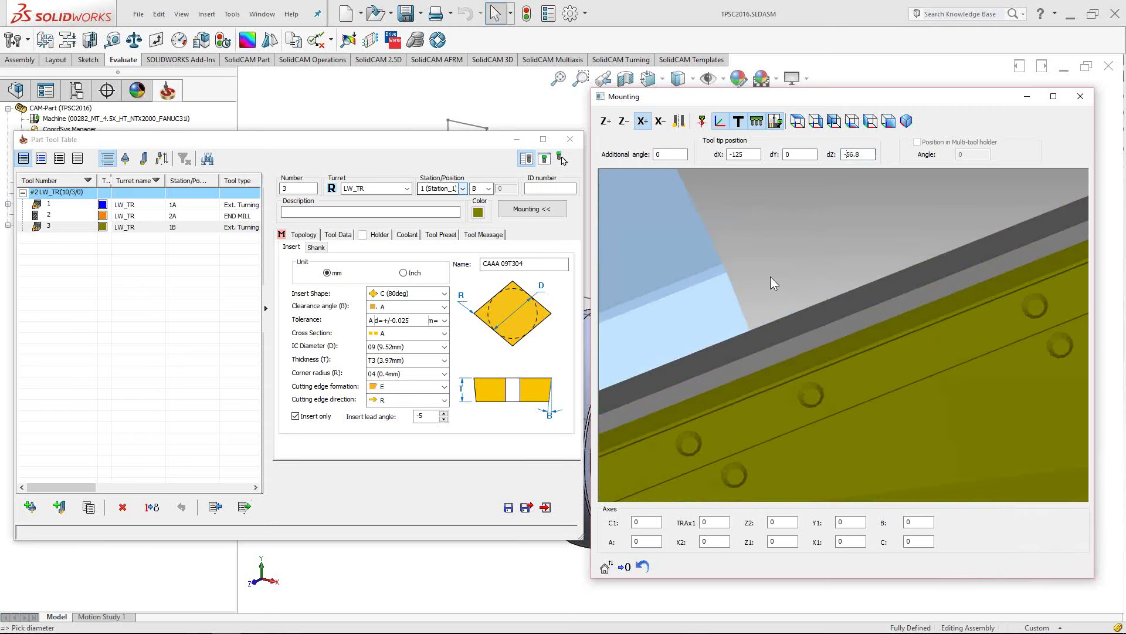
pyautogui.moveTo(752, 242); pyautogui.dragTo(804, 267, button='middle')
pyautogui.scroll(-3, 808, 320)
pyautogui.scroll(4, 835, 286)
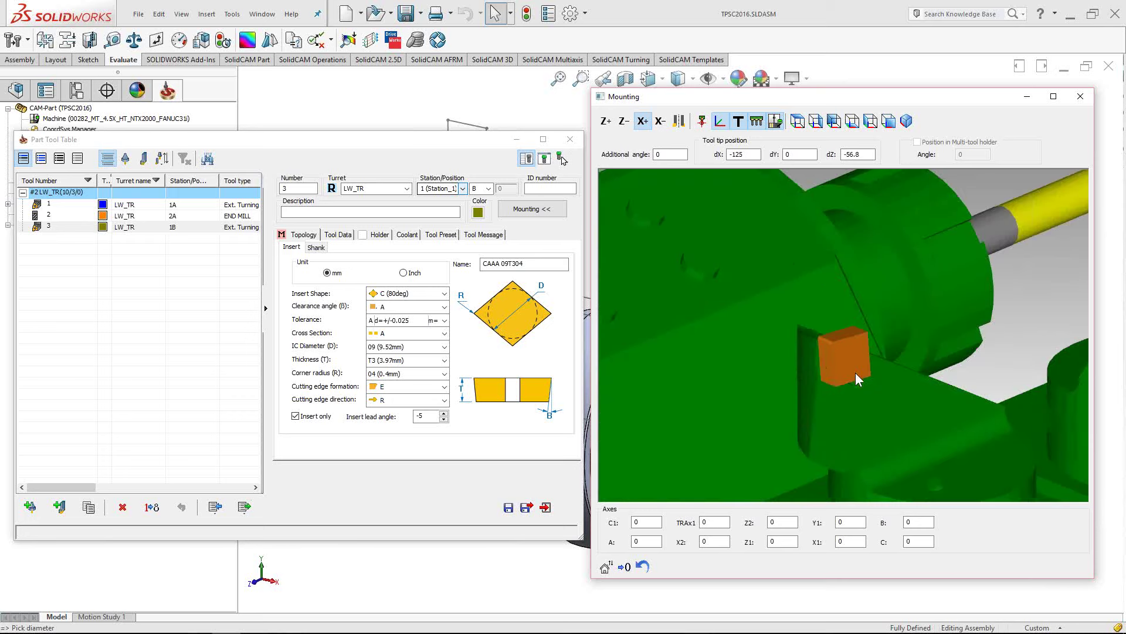
pyautogui.moveTo(852, 371); pyautogui.dragTo(847, 373, button='middle')
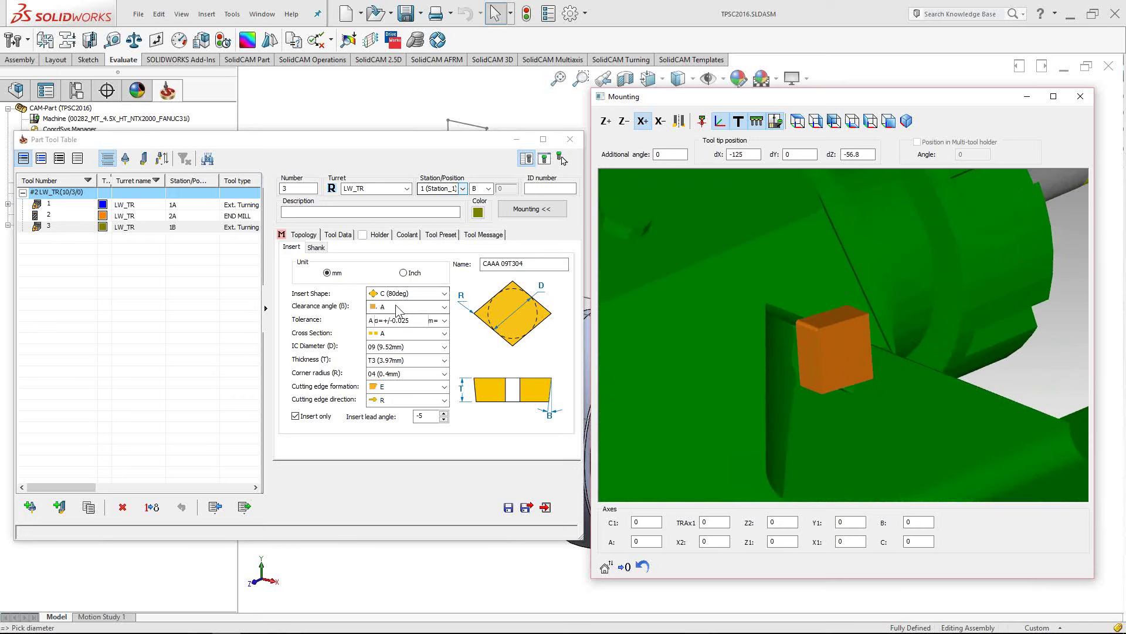
# Change tool 3's insert shape to D (55deg) and its IC diameter to 07 (6.35mm)
pyautogui.click(444, 293)
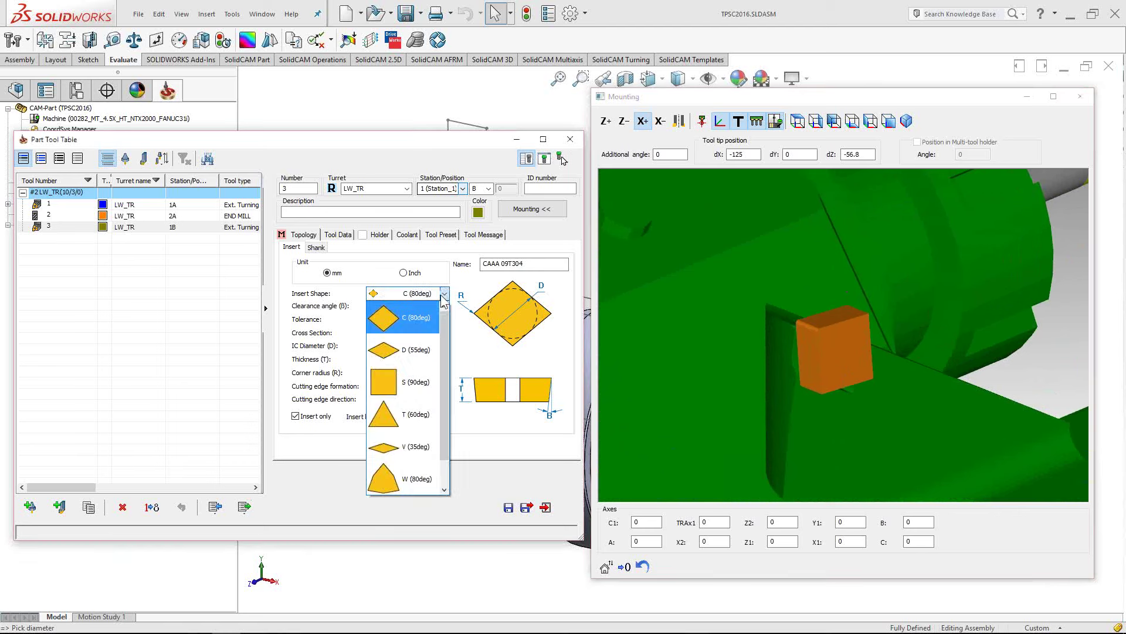
pyautogui.click(419, 350)
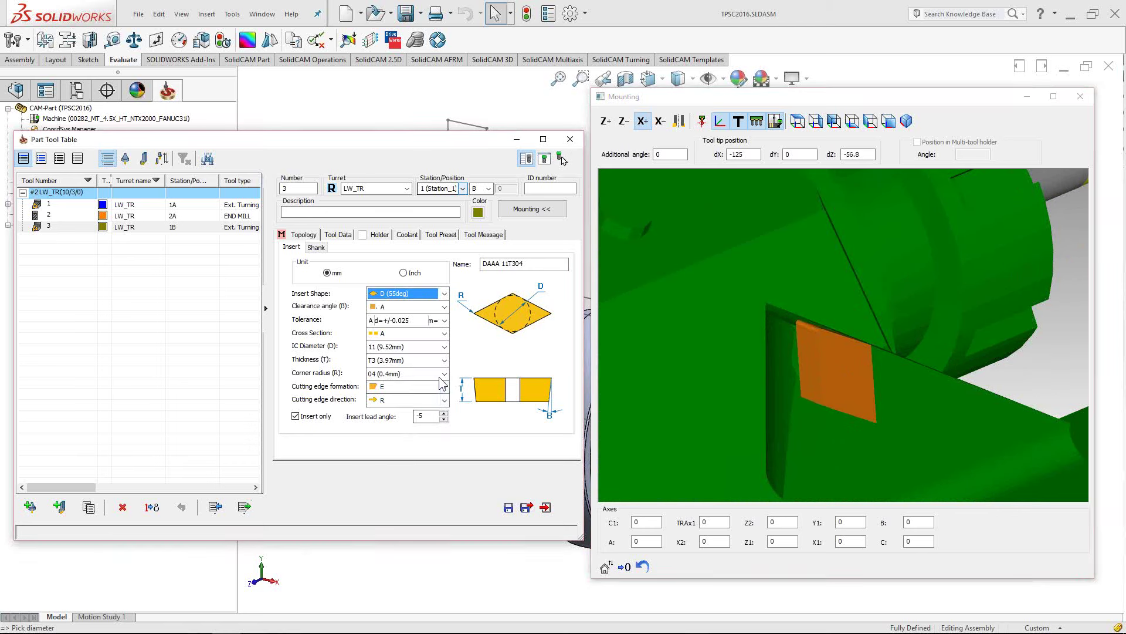
pyautogui.moveTo(726, 386); pyautogui.dragTo(784, 397, button='middle')
pyautogui.click(437, 347)
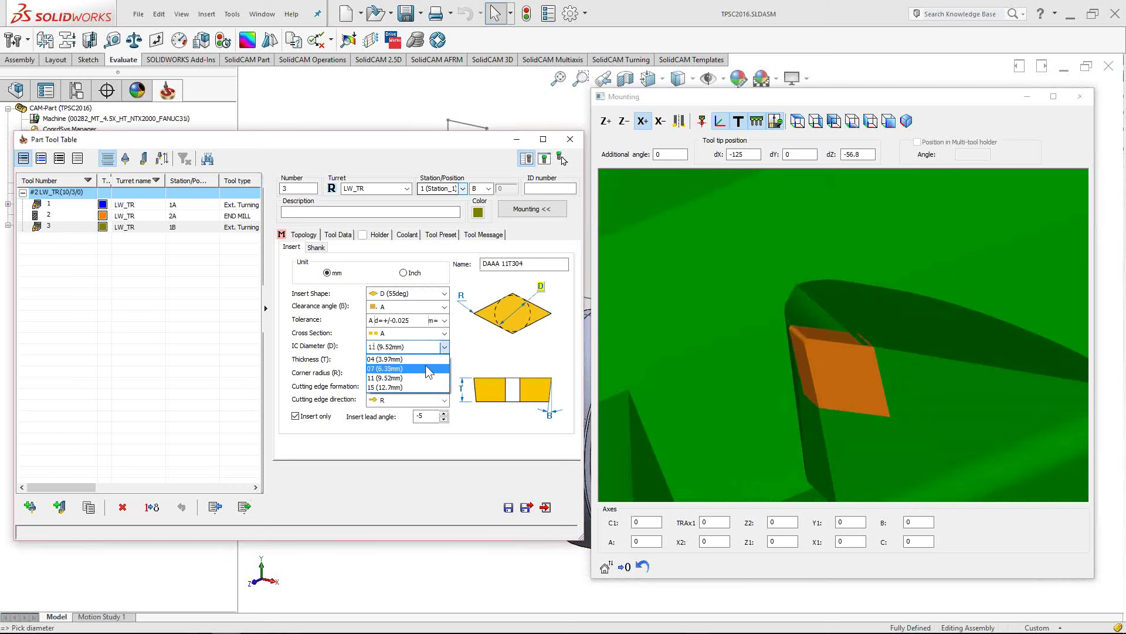
pyautogui.click(429, 368)
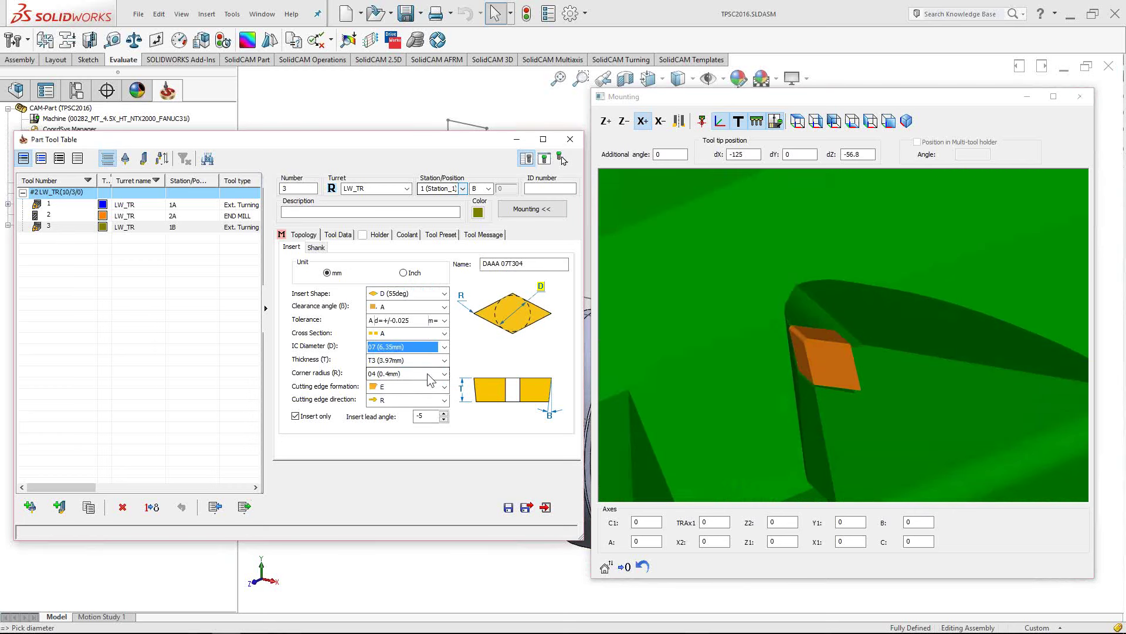
# Assign the Multi-Positioning Turning Tool BS holder from the global WTO library to tool 3
pyautogui.moveTo(817, 381); pyautogui.dragTo(854, 318, button='middle')
pyautogui.moveTo(871, 155); pyautogui.dragTo(843, 155)
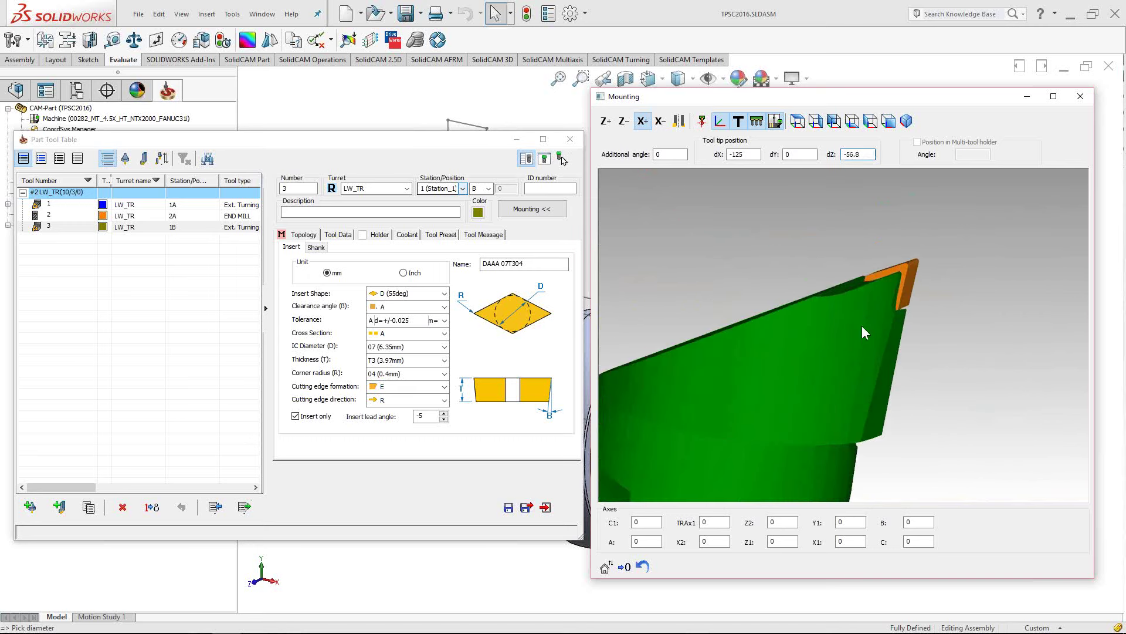
pyautogui.moveTo(861, 326); pyautogui.dragTo(825, 376, button='middle')
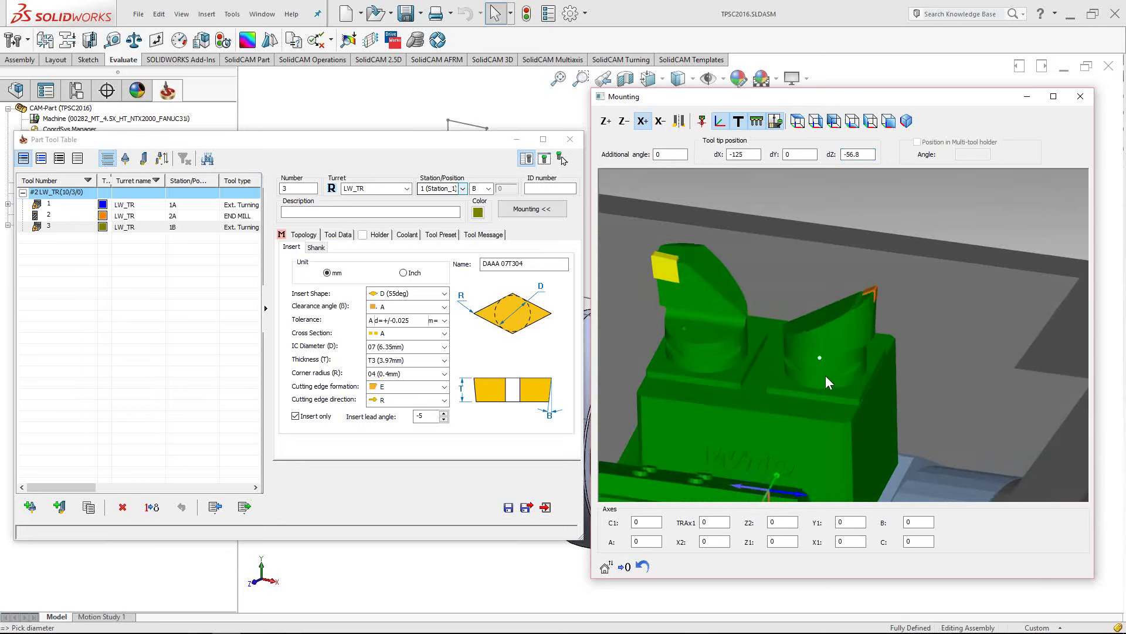
pyautogui.click(380, 235)
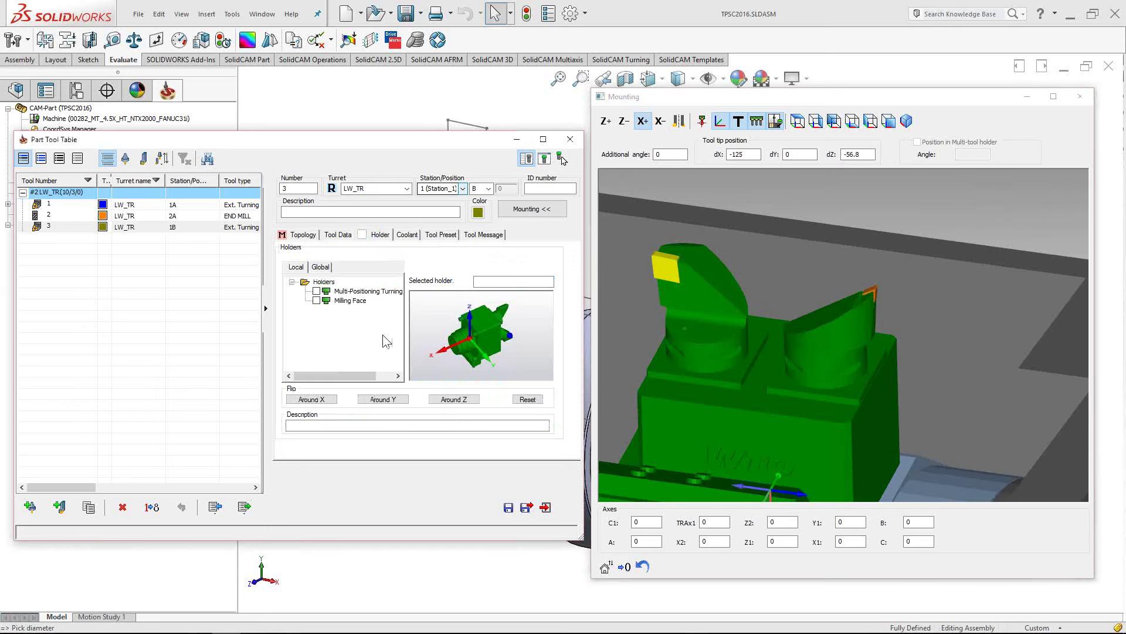
pyautogui.click(322, 268)
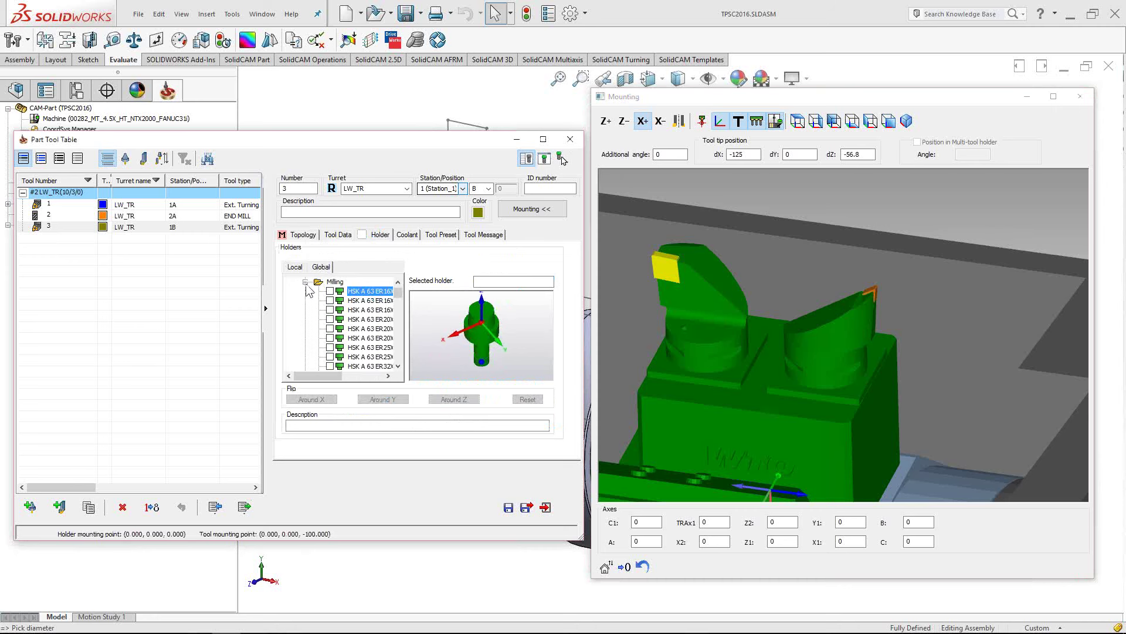
pyautogui.click(305, 282)
pyautogui.click(305, 309)
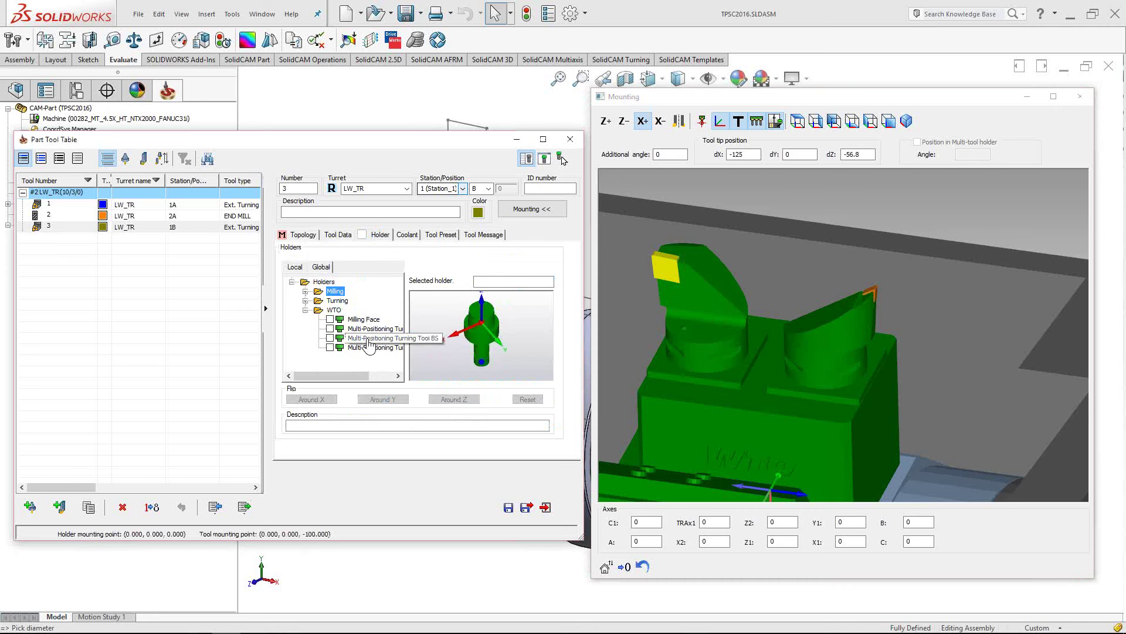
pyautogui.click(329, 339)
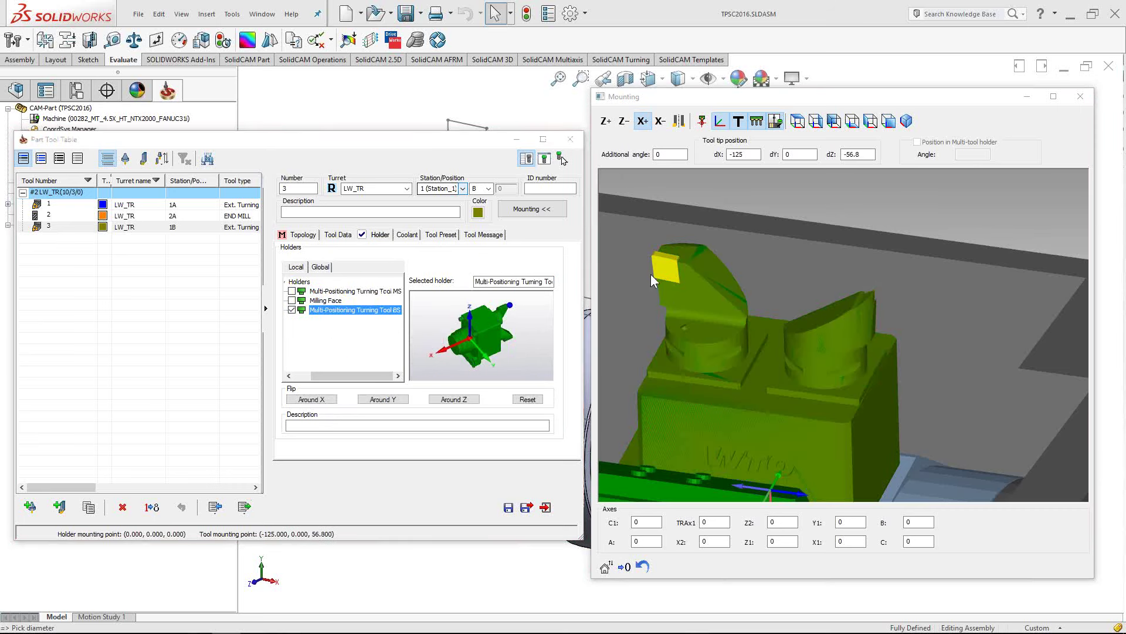
# Set tool 3's tip position offsets dX and dZ to 0
pyautogui.moveTo(751, 155); pyautogui.dragTo(701, 155)
pyautogui.write('0')
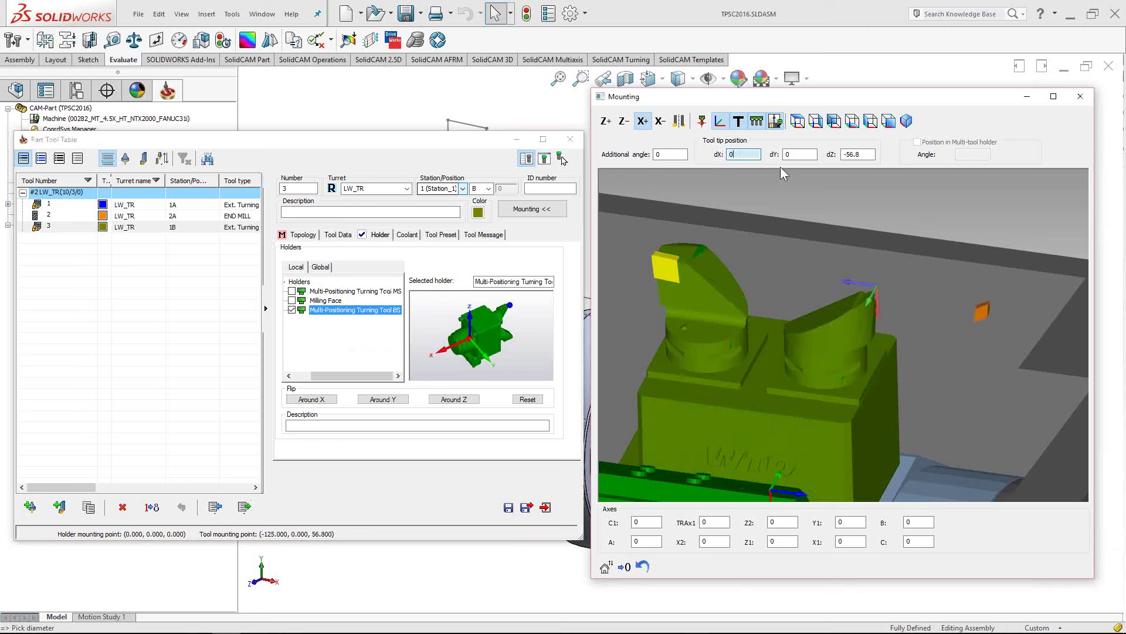
pyautogui.click(876, 155)
pyautogui.write('0')
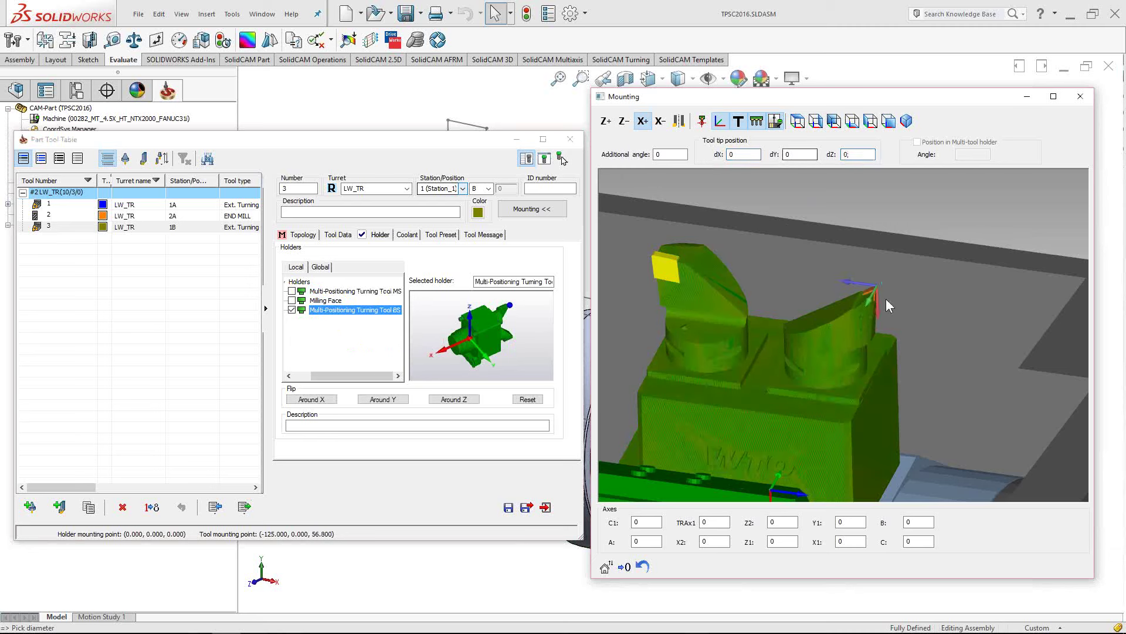
pyautogui.scroll(5, 880, 296)
pyautogui.scroll(5, 874, 288)
pyautogui.click(799, 155)
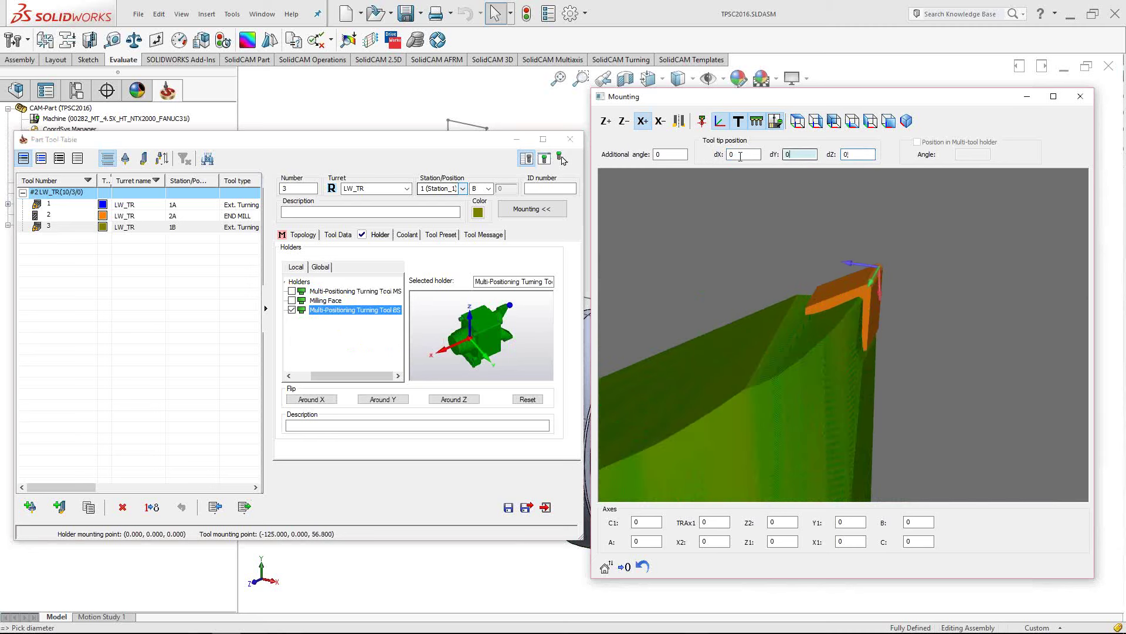
pyautogui.click(374, 238)
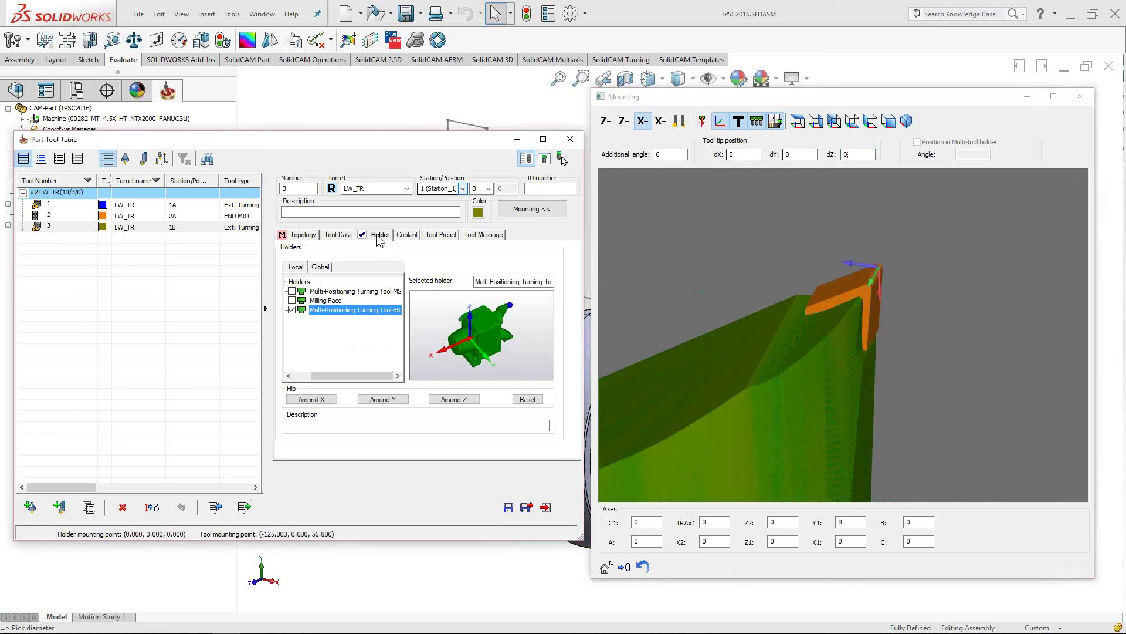
# Check the tools and holders mounted on the lower turret and save the part tool table
pyautogui.click(682, 259)
pyautogui.scroll(-4, 776, 367)
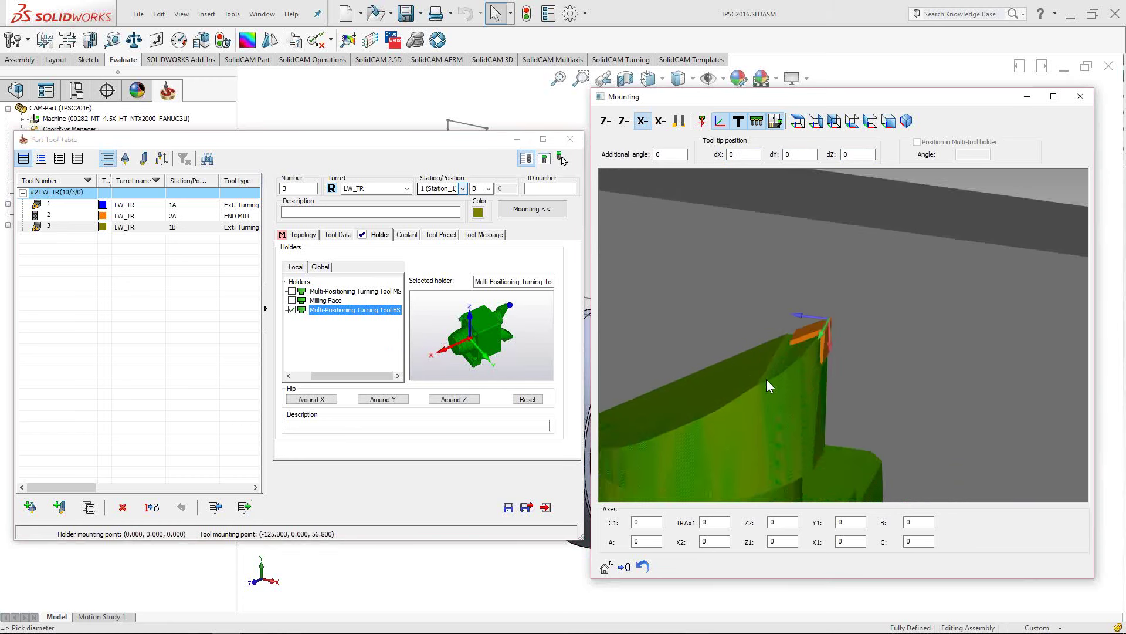
pyautogui.scroll(-3, 865, 280)
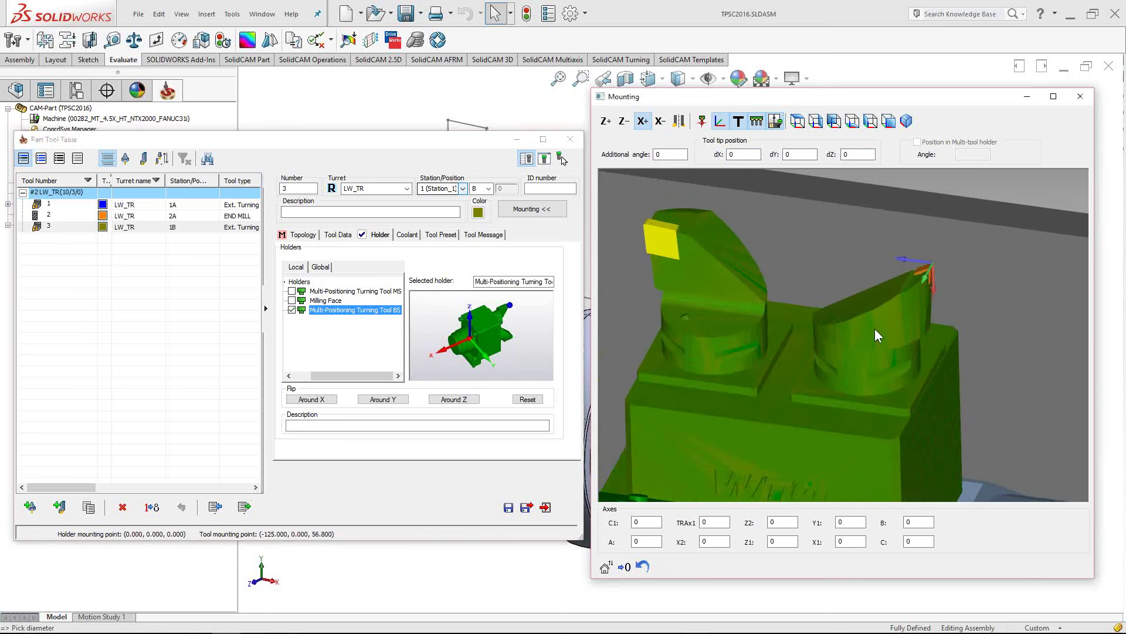
pyautogui.scroll(-5, 826, 379)
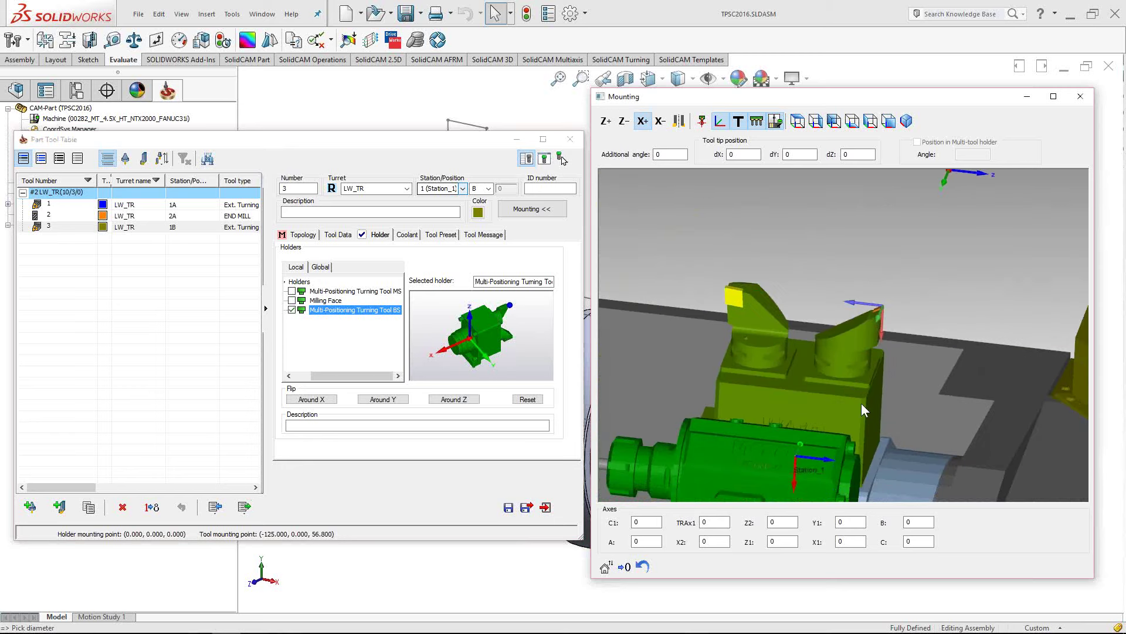
pyautogui.scroll(-5, 846, 398)
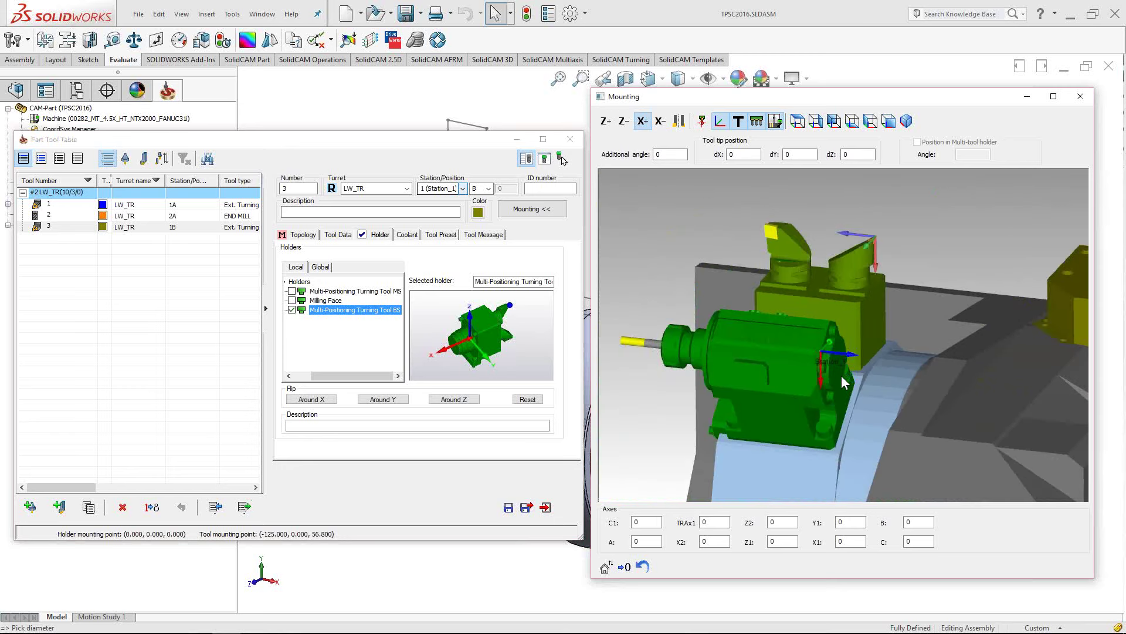
pyautogui.scroll(-3, 835, 406)
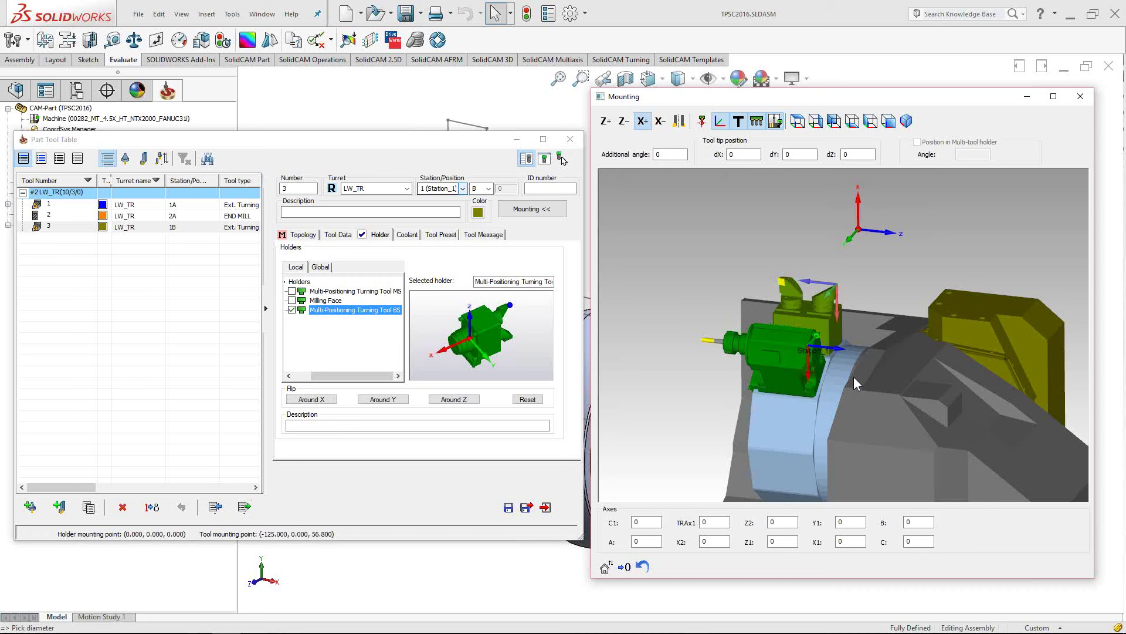
pyautogui.scroll(1, 826, 341)
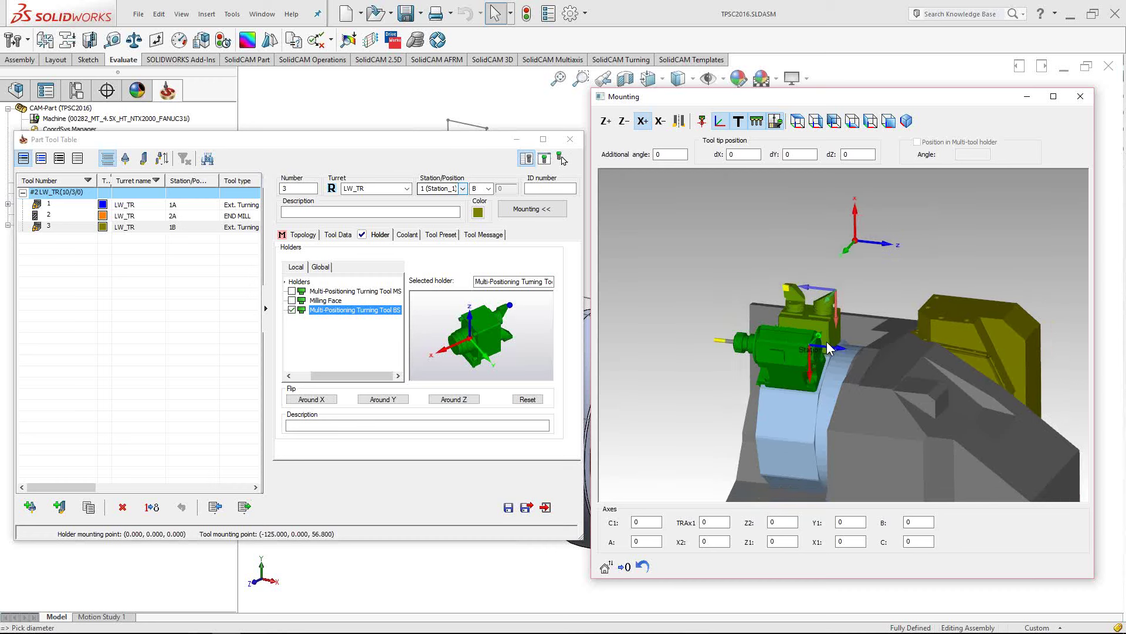
pyautogui.scroll(-3, 837, 332)
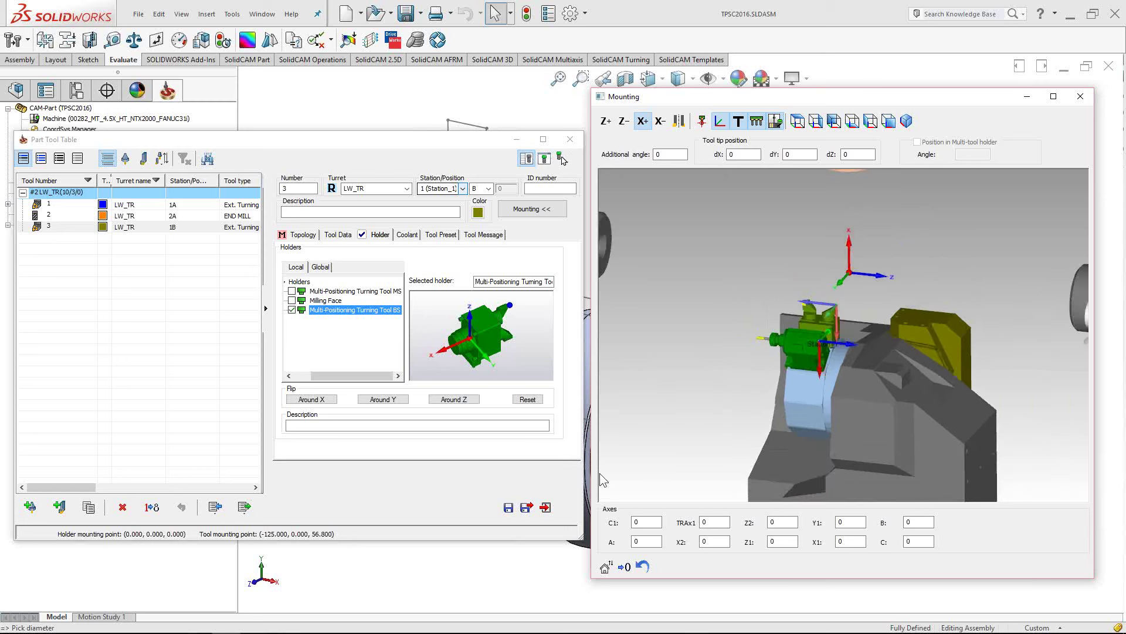
pyautogui.click(508, 508)
# Examine the upper turret above the lower turret from several angles and from a straight side view
pyautogui.click(877, 208)
pyautogui.moveTo(884, 230); pyautogui.dragTo(874, 349, button='middle')
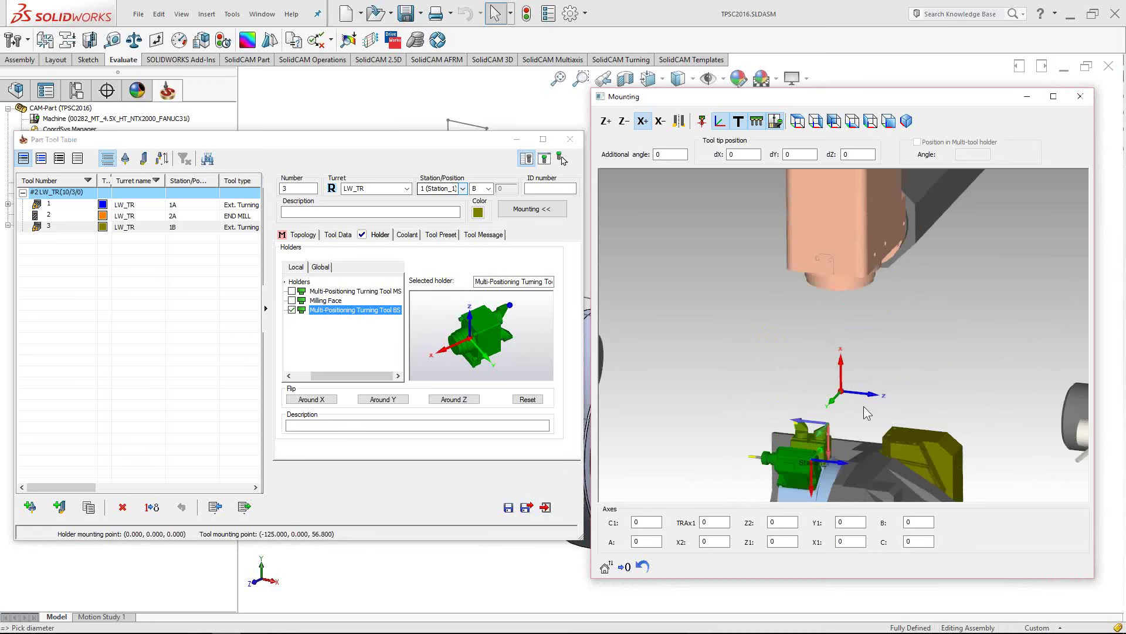
pyautogui.moveTo(864, 406); pyautogui.dragTo(868, 371, button='middle')
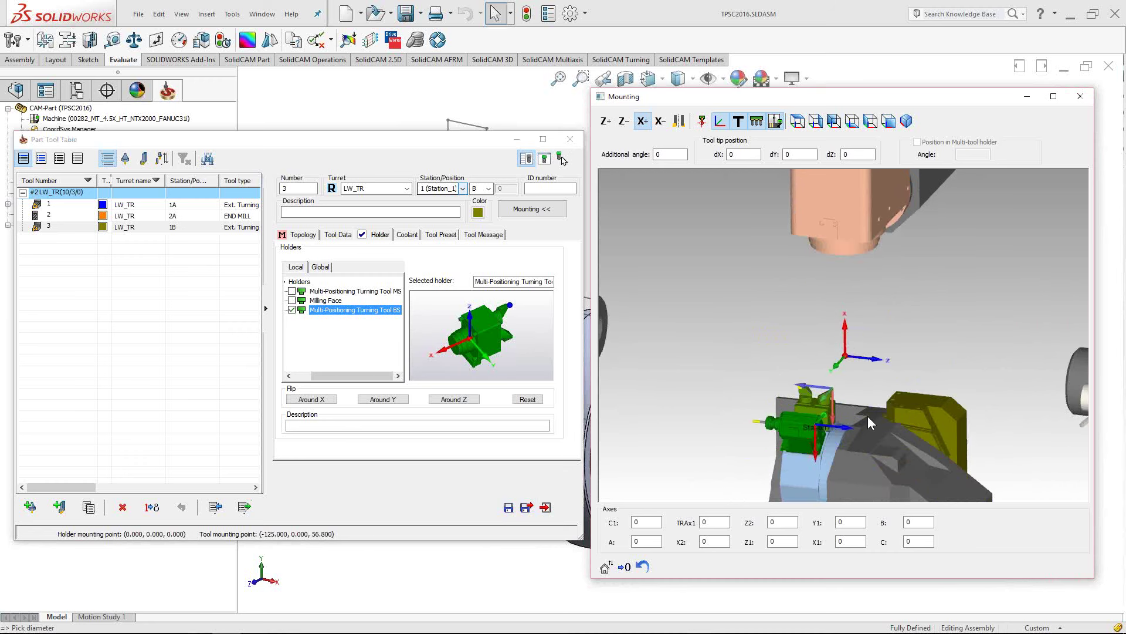
pyautogui.scroll(3, 864, 423)
pyautogui.moveTo(853, 435); pyautogui.dragTo(874, 369, button='middle')
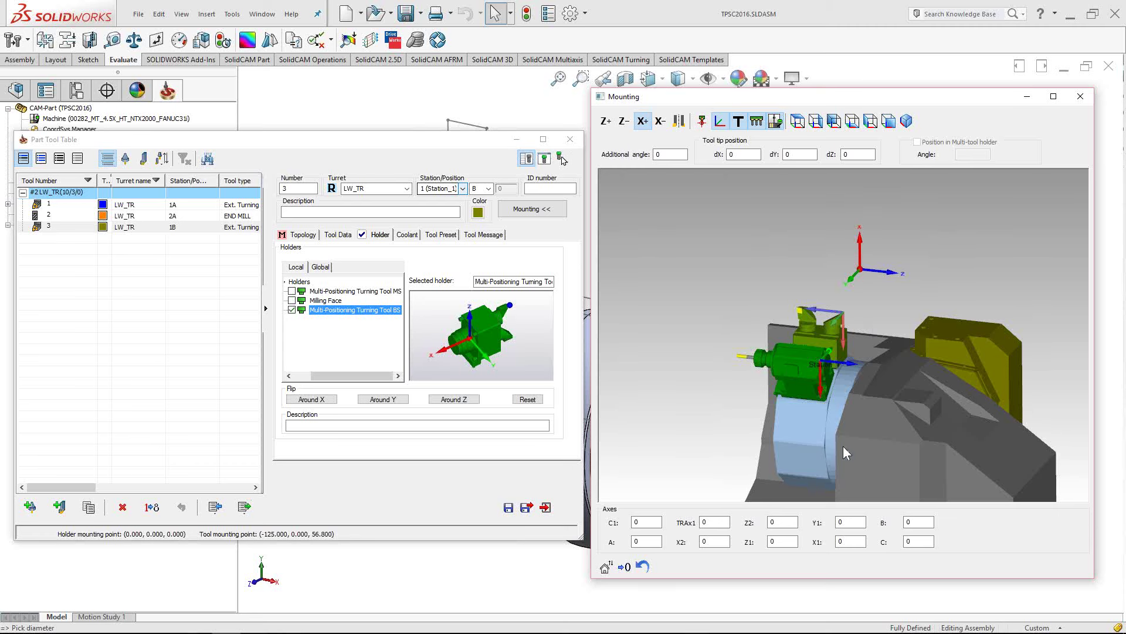
pyautogui.moveTo(880, 406); pyautogui.dragTo(884, 252, button='middle')
pyautogui.moveTo(878, 367); pyautogui.dragTo(889, 352, button='middle')
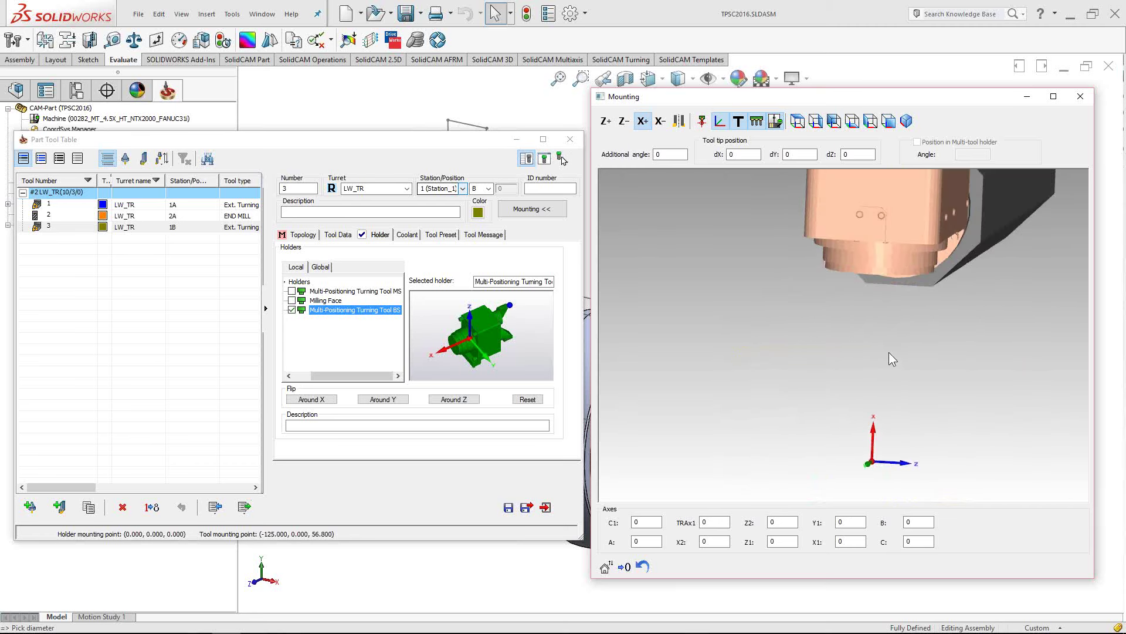
pyautogui.click(888, 121)
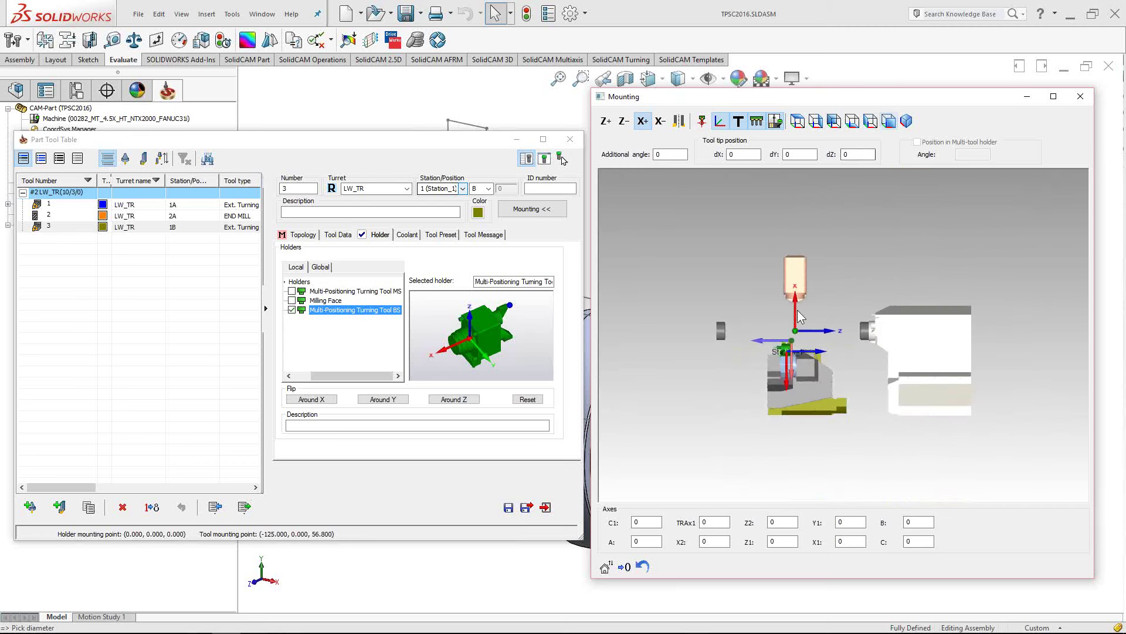
# Add an external turning tool to the tool table and assign it to the upper turret UP_TR
pyautogui.click(217, 341)
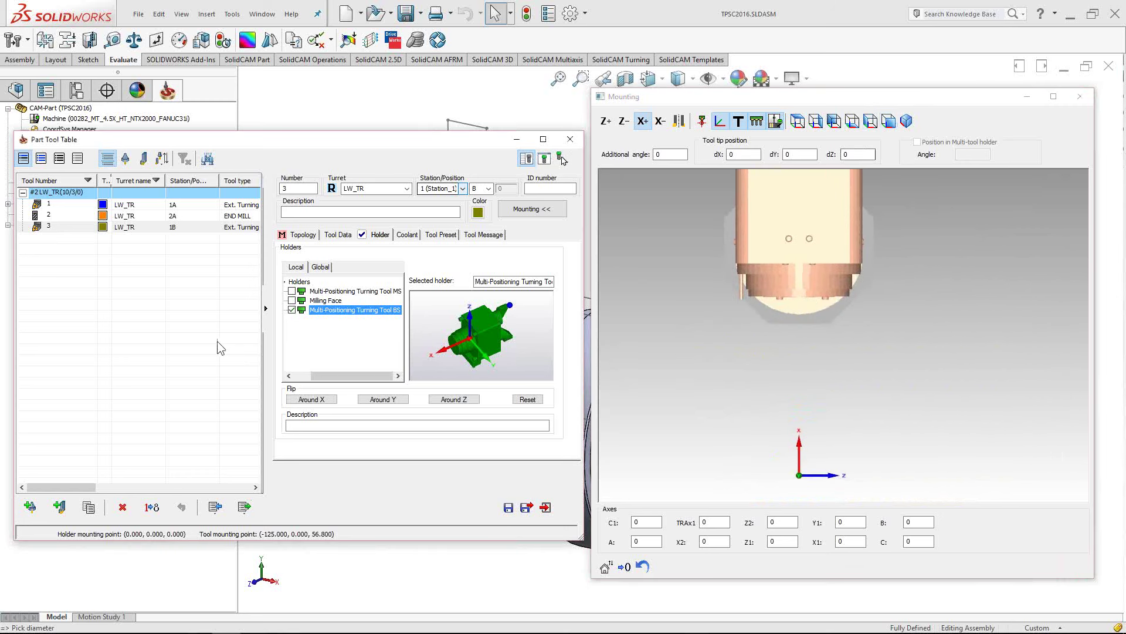
pyautogui.click(60, 507)
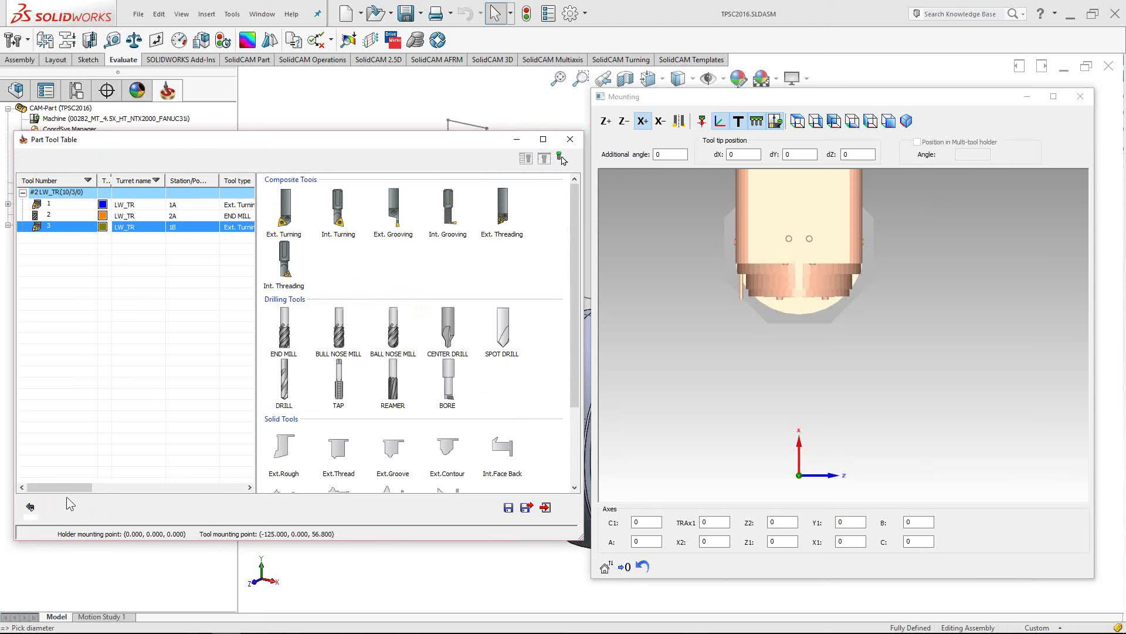
pyautogui.click(294, 209)
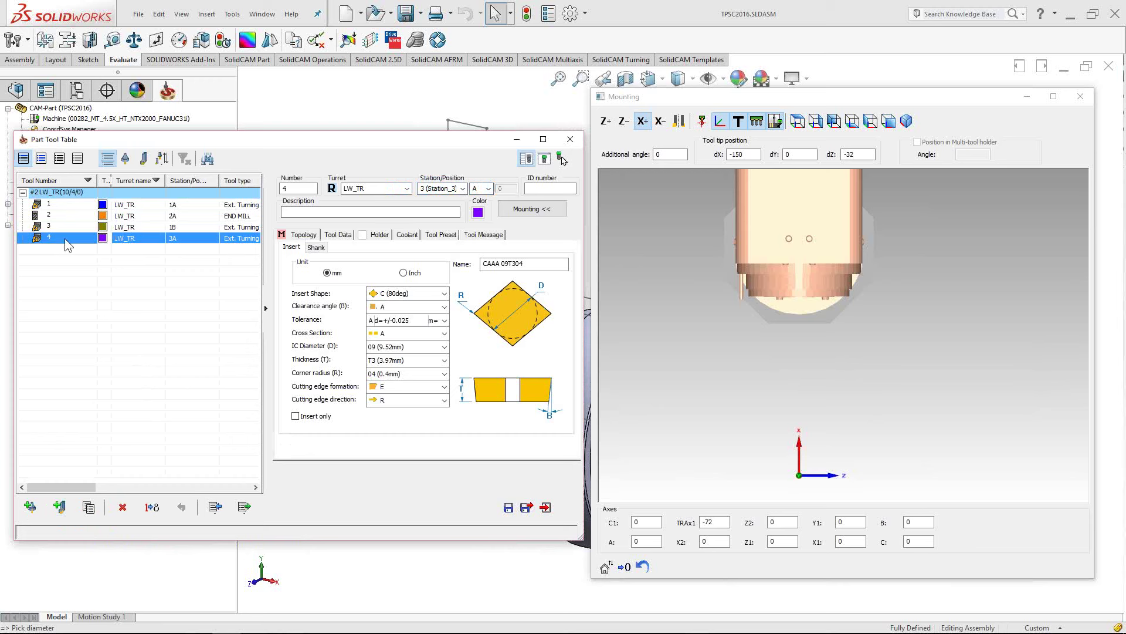
pyautogui.click(404, 188)
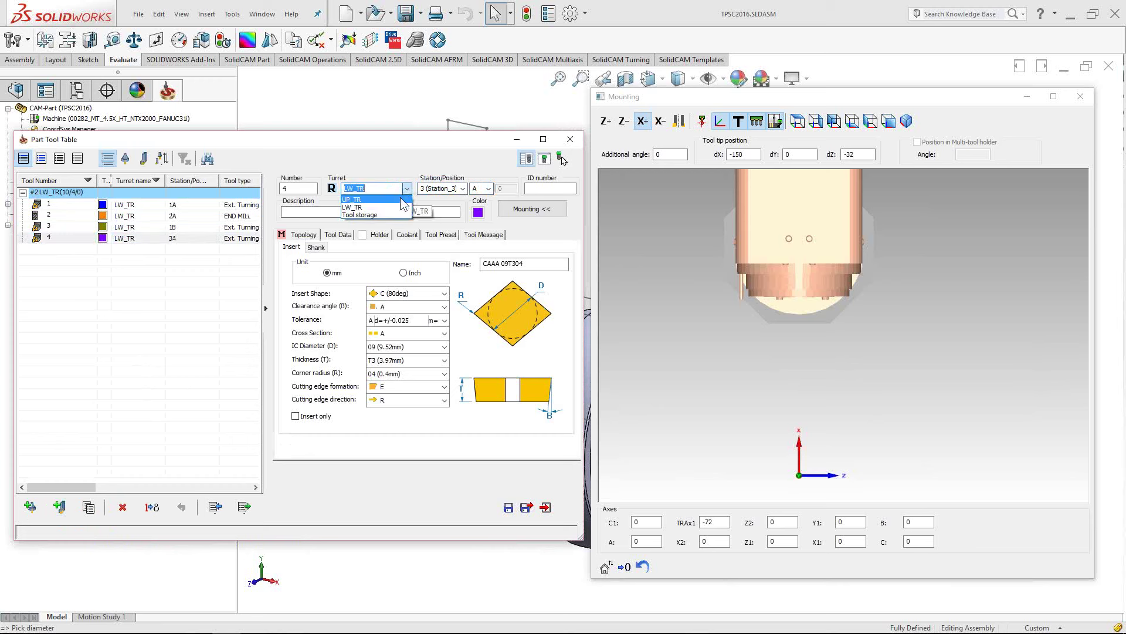
pyautogui.click(400, 199)
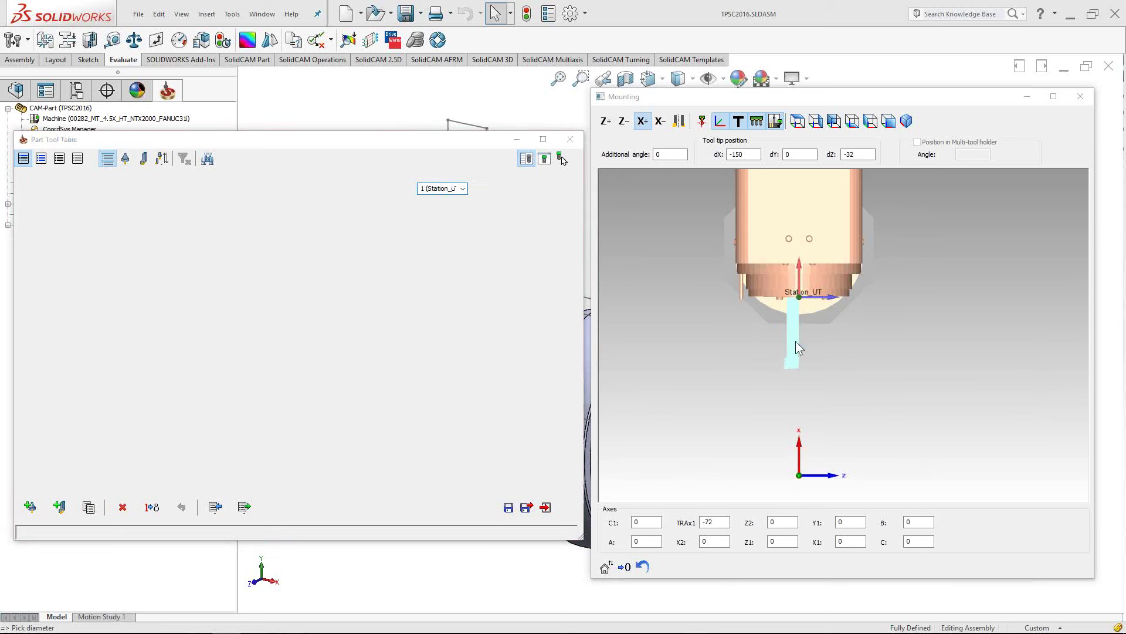
# Examine how tool 4 sits at the upper turret station in relation to the spindles
pyautogui.moveTo(798, 335); pyautogui.dragTo(870, 339, button='middle')
pyautogui.scroll(2, 791, 337)
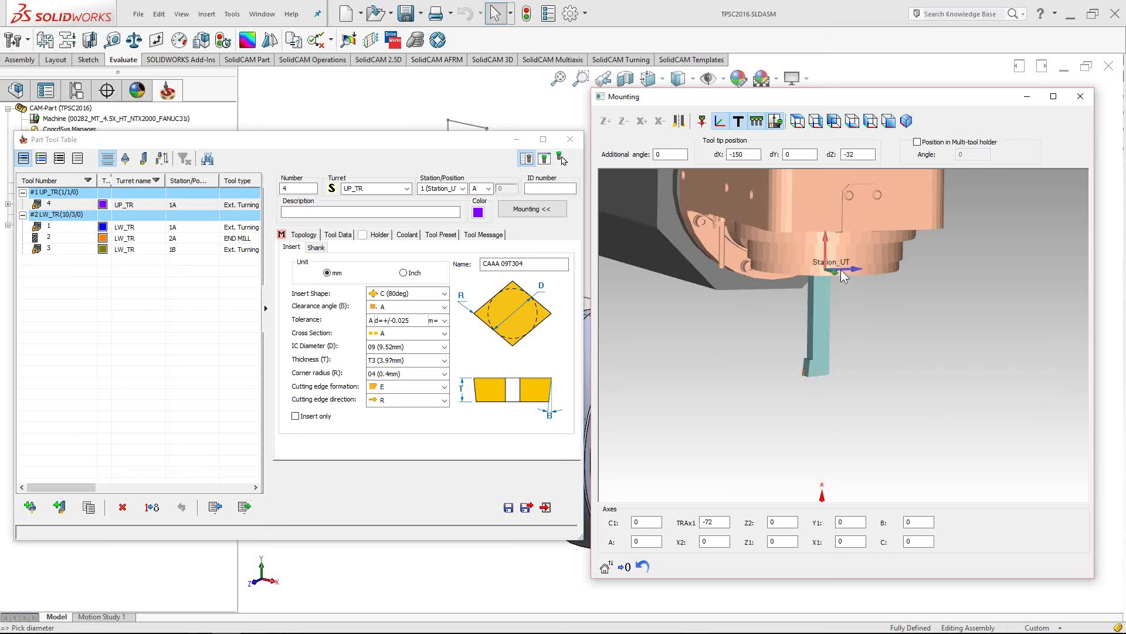
pyautogui.scroll(-10, 795, 336)
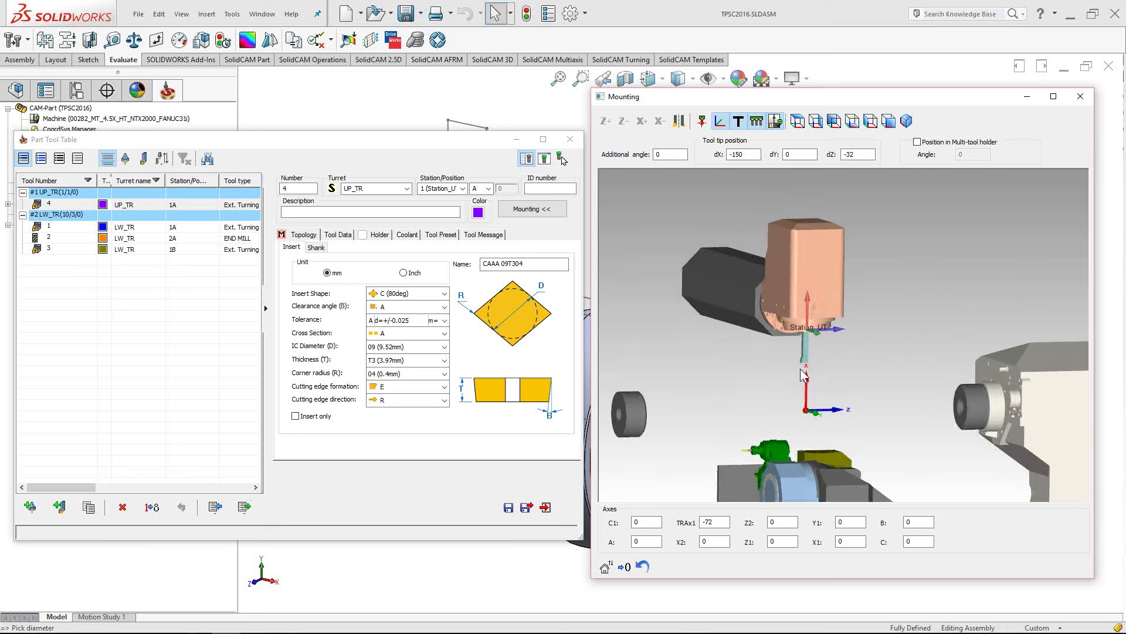
pyautogui.scroll(2, 701, 437)
pyautogui.moveTo(691, 427); pyautogui.dragTo(825, 400, button='middle')
pyautogui.scroll(6, 825, 379)
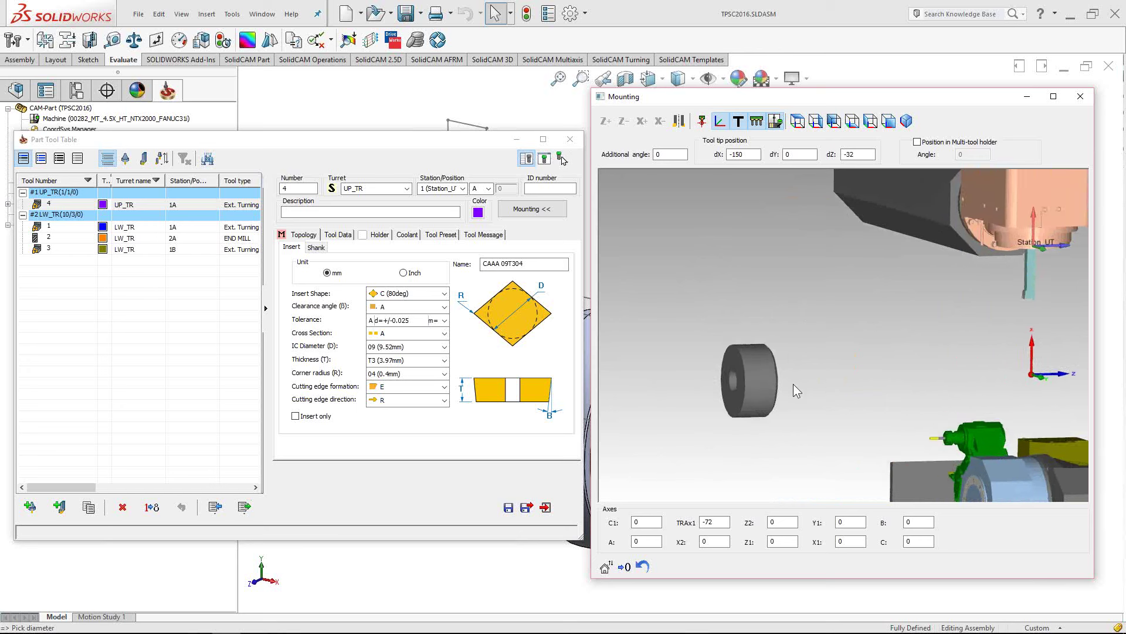
pyautogui.moveTo(1036, 198); pyautogui.dragTo(974, 206, button='middle')
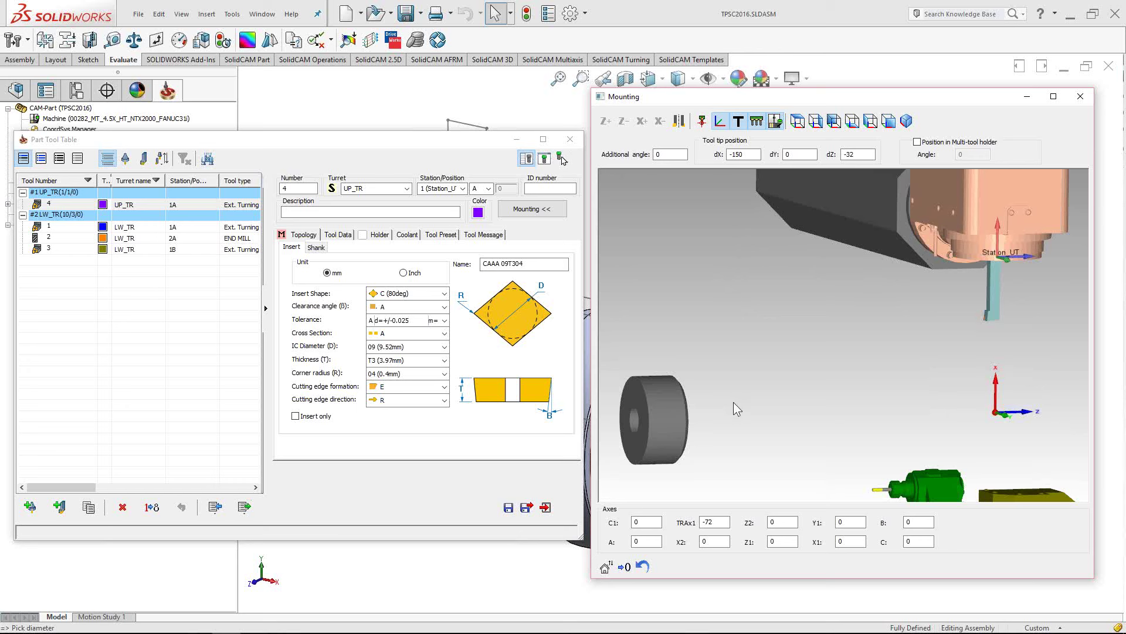
# Browse the global turning holders for tool 4 and preview the DDJNL 2525M holder from the side
pyautogui.click(378, 234)
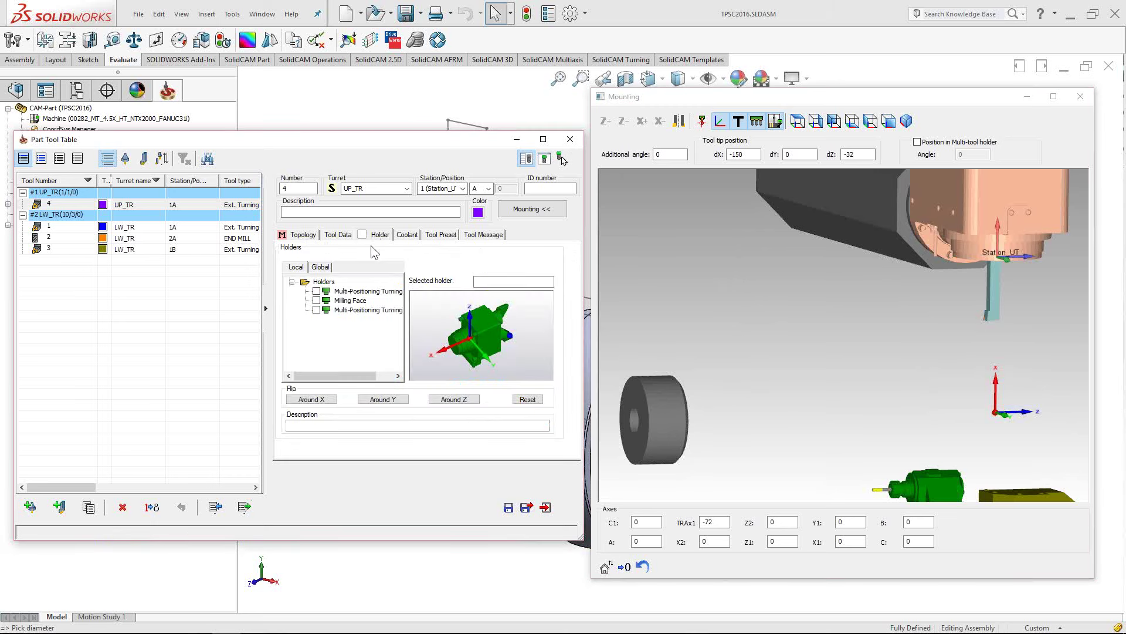
pyautogui.click(323, 267)
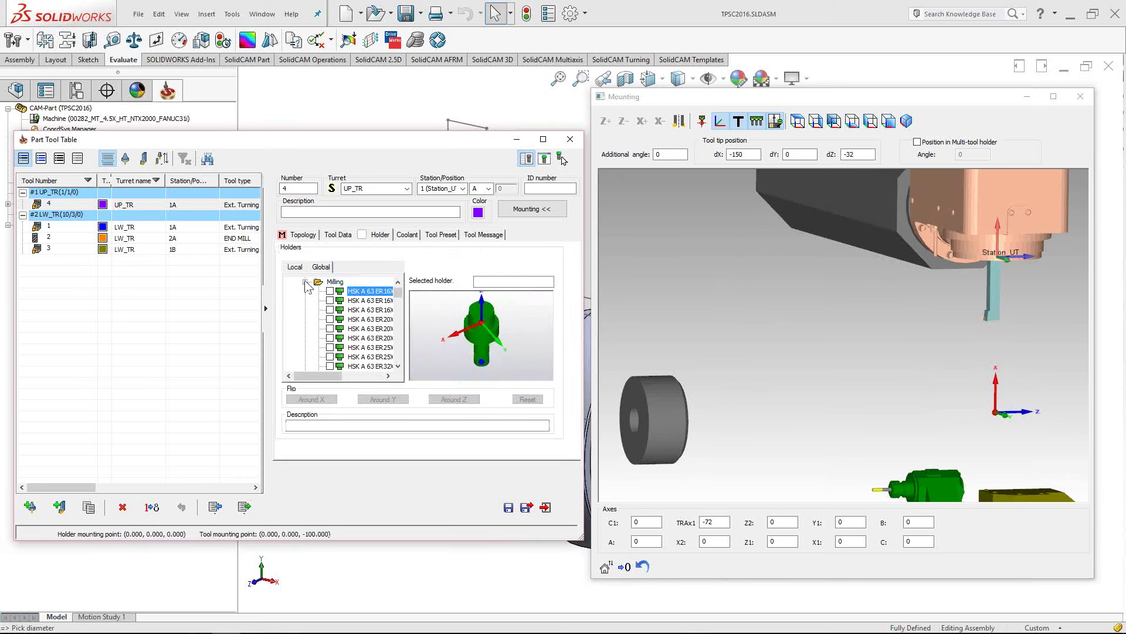
pyautogui.click(334, 282)
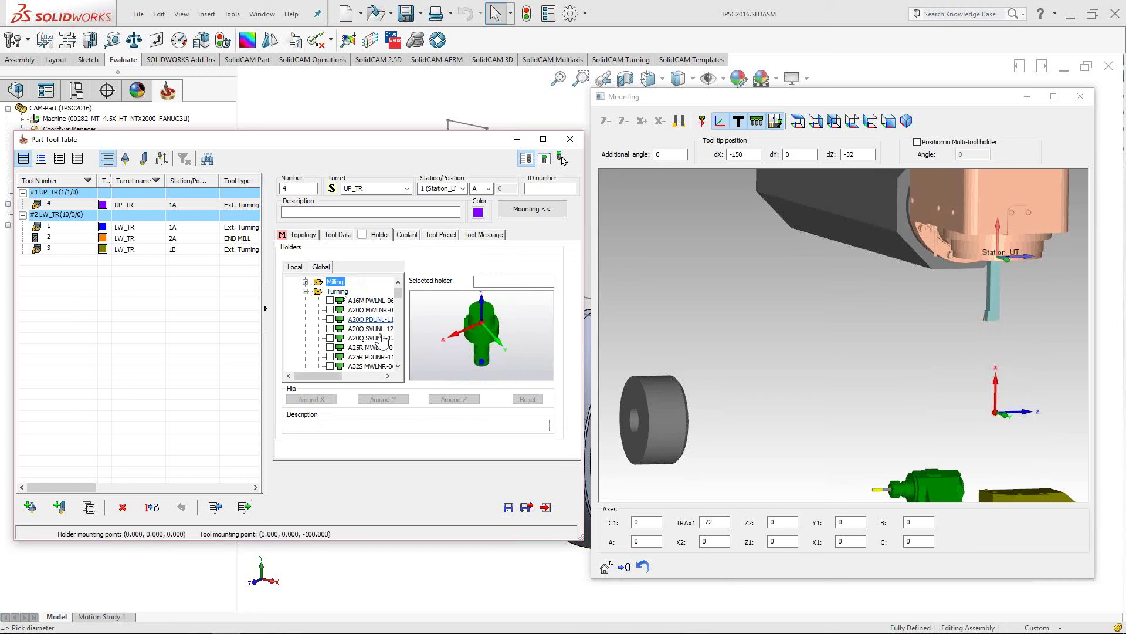
pyautogui.scroll(-3, 376, 329)
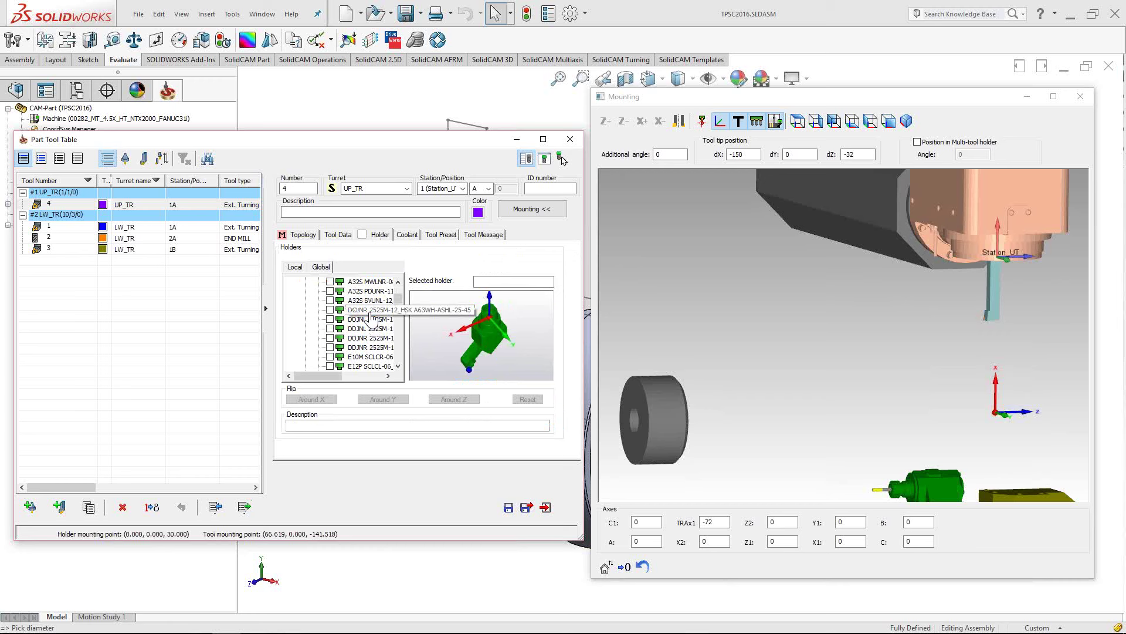
pyautogui.click(371, 328)
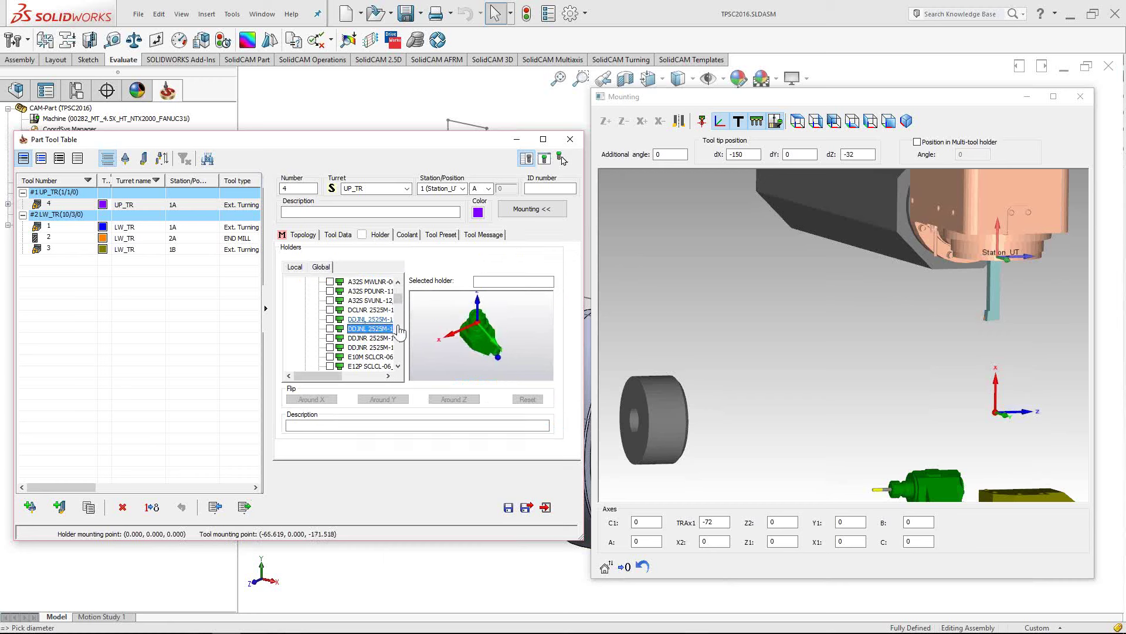
pyautogui.rightClick(515, 322)
pyautogui.click(568, 492)
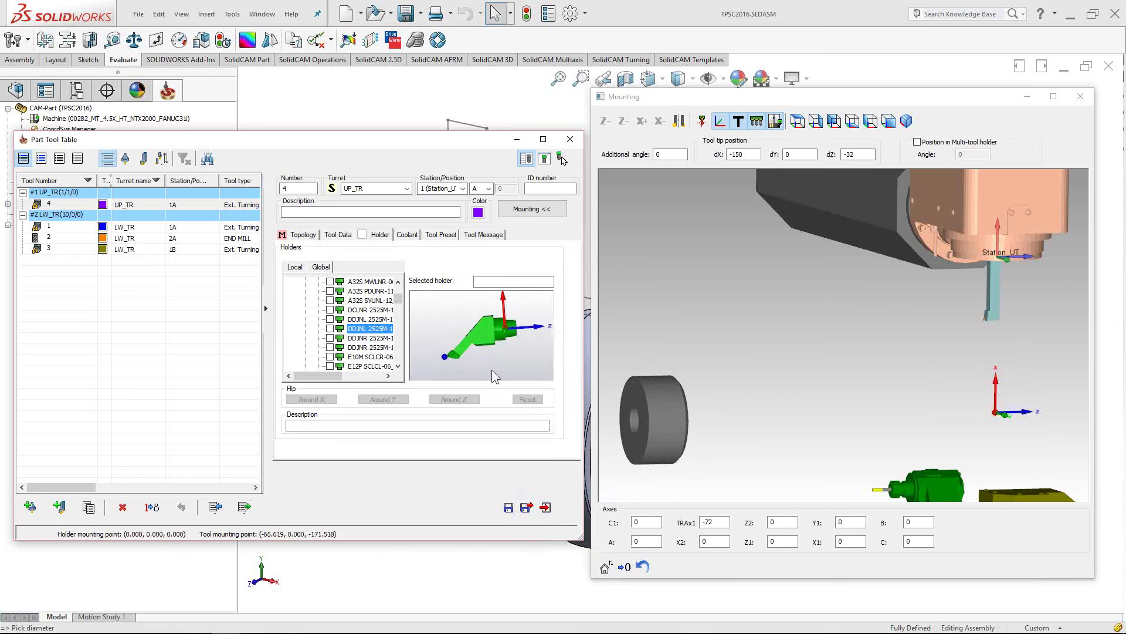
# Find the HSK A63WH-ASHL-25-45 turning holder in the global library and assign it to tool 4
pyautogui.click(362, 347)
pyautogui.press('Down')
pyautogui.press('Down')
pyautogui.press('Down')
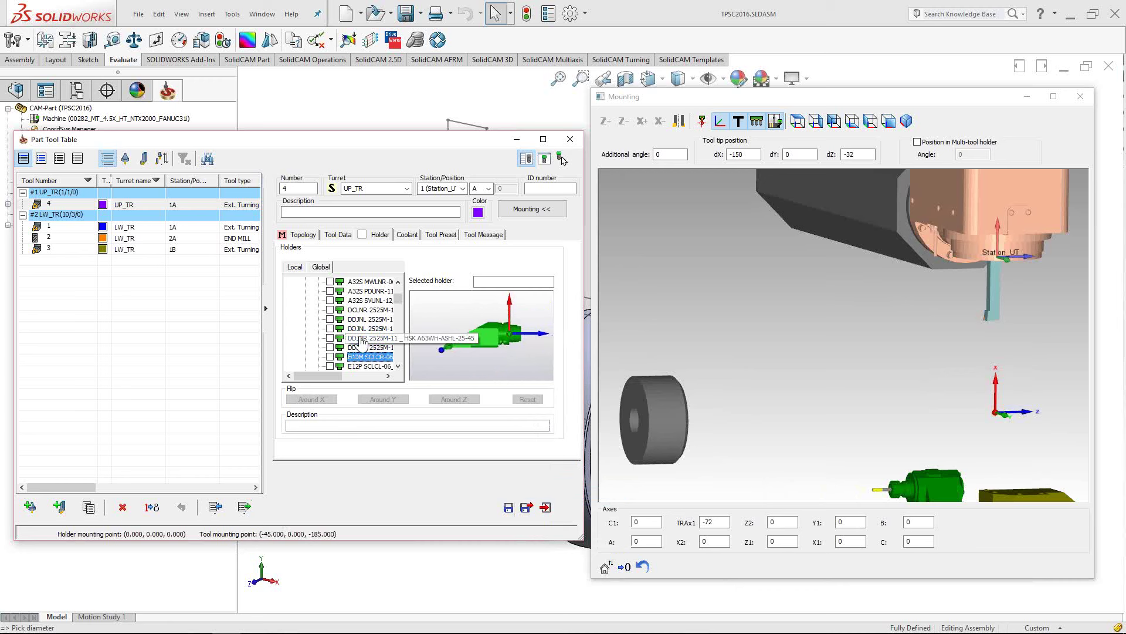
pyautogui.press('Down')
pyautogui.press('Down')
pyautogui.press('Down')
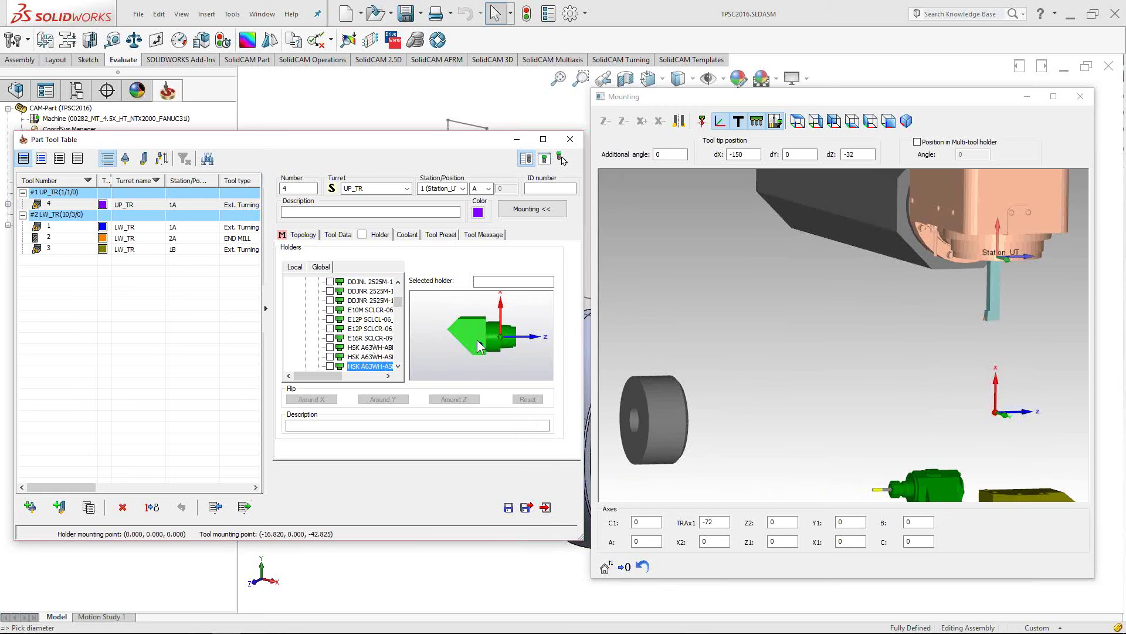
pyautogui.moveTo(488, 348); pyautogui.dragTo(509, 353, button='middle')
pyautogui.moveTo(508, 352); pyautogui.dragTo(467, 344)
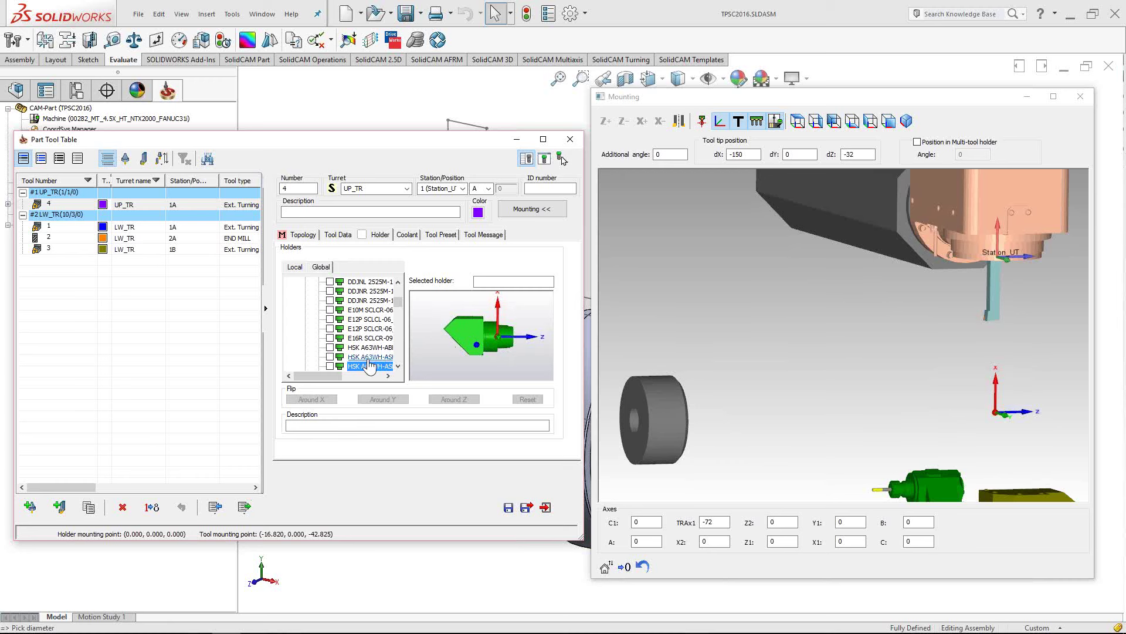
pyautogui.click(330, 366)
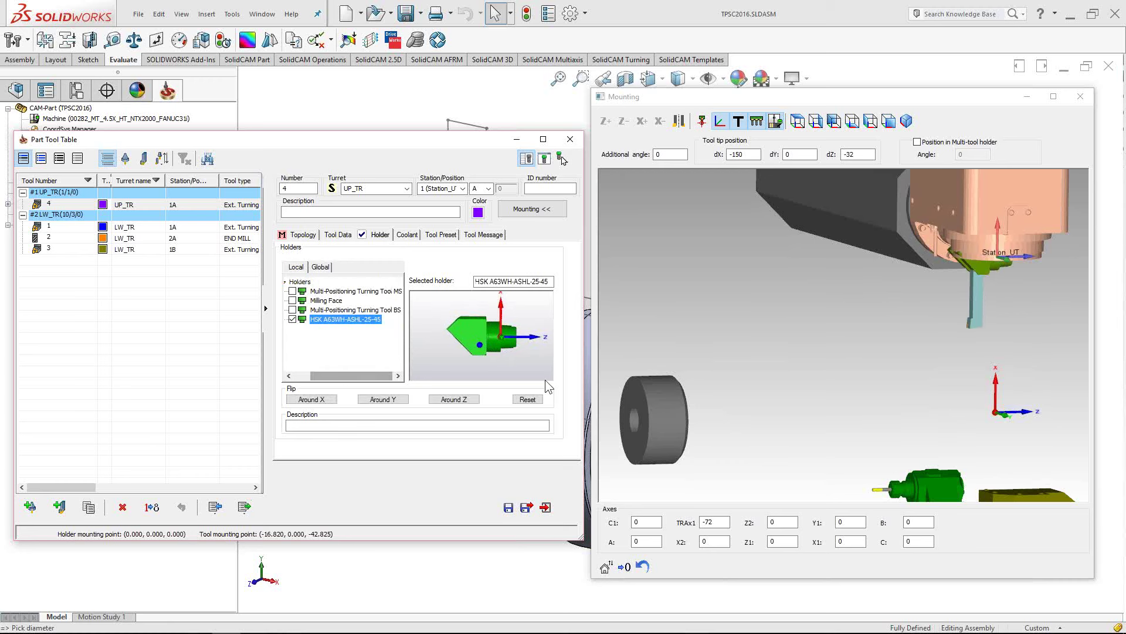
# Flip the HSK A63WH-ASHL-25-45 holder around Y so its shank fits into the upper turret station
pyautogui.scroll(-4, 1000, 267)
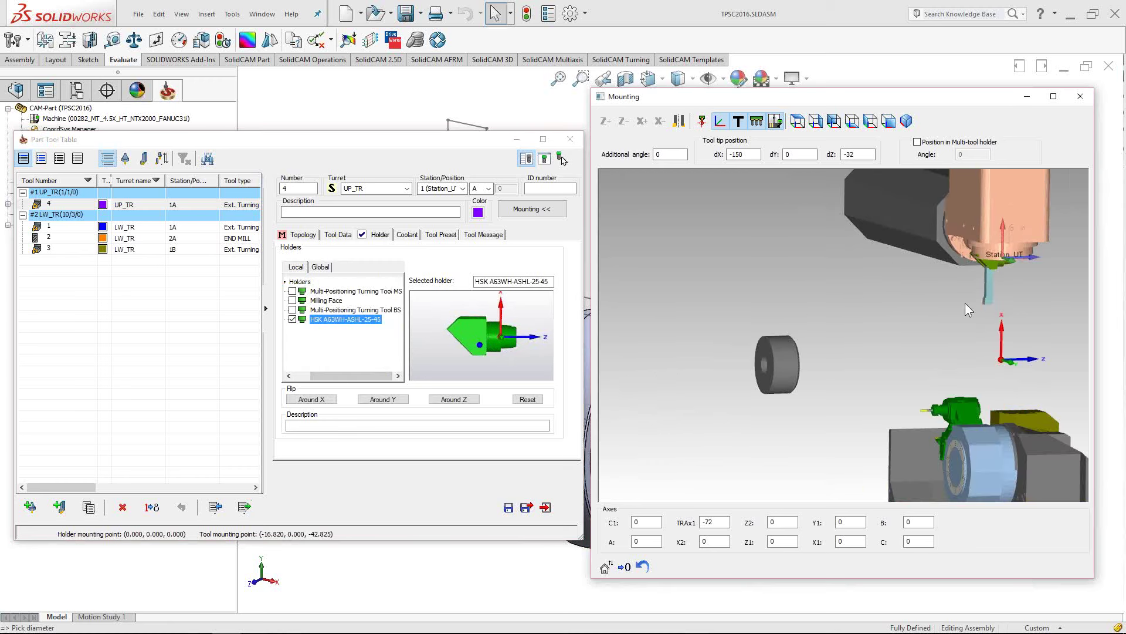
pyautogui.click(890, 122)
pyautogui.scroll(7, 810, 323)
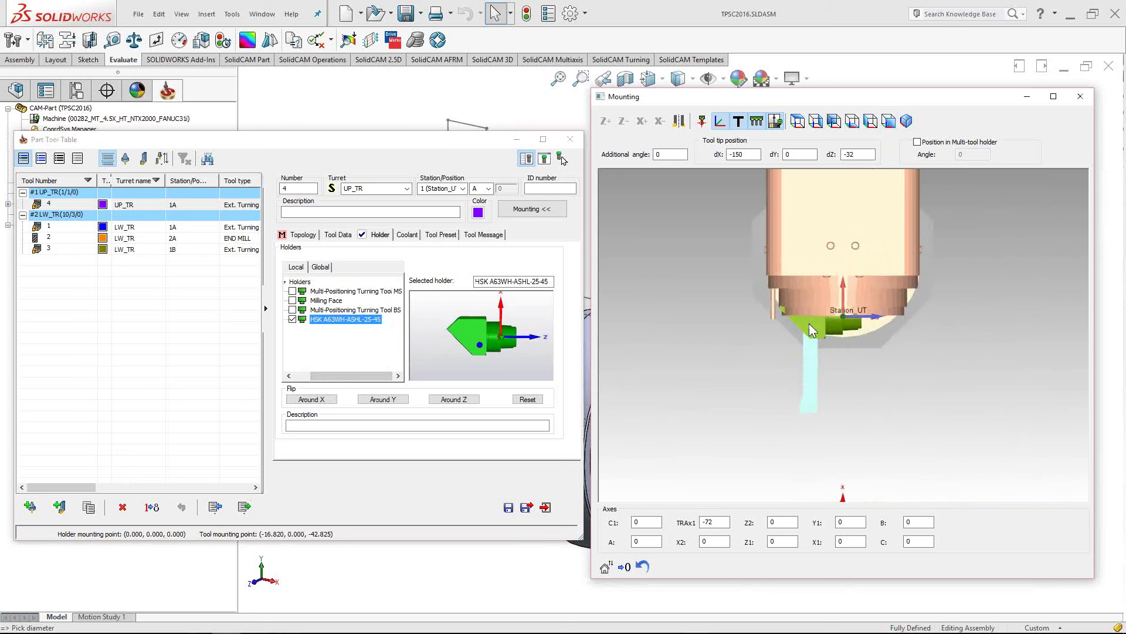
pyautogui.scroll(3, 812, 329)
pyautogui.click(471, 291)
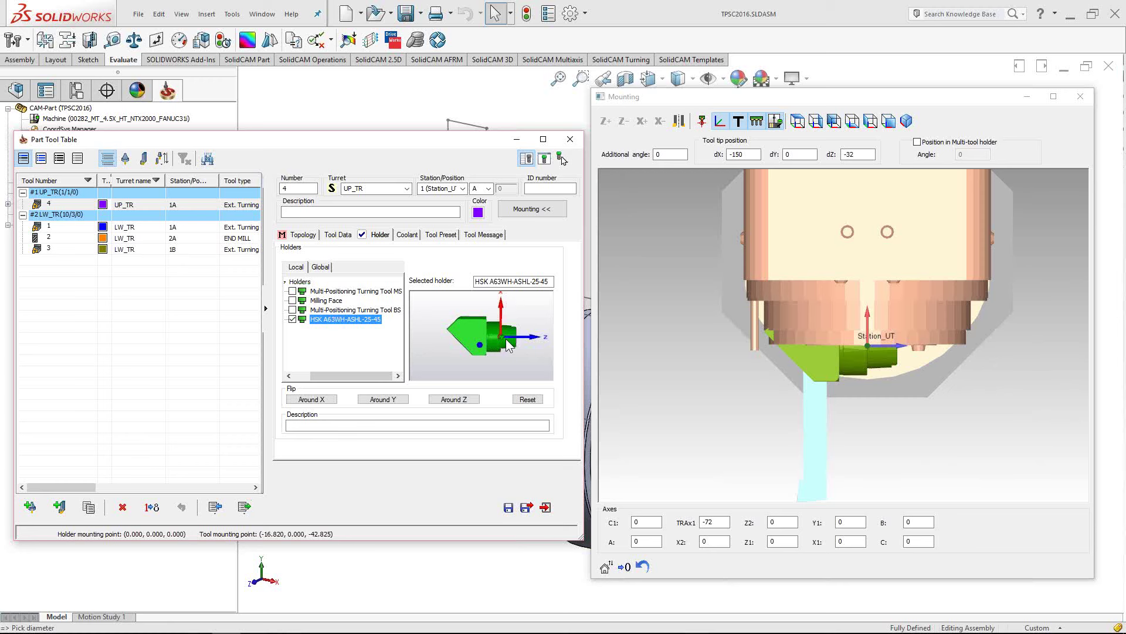
pyautogui.click(936, 333)
pyautogui.click(329, 374)
pyautogui.click(383, 400)
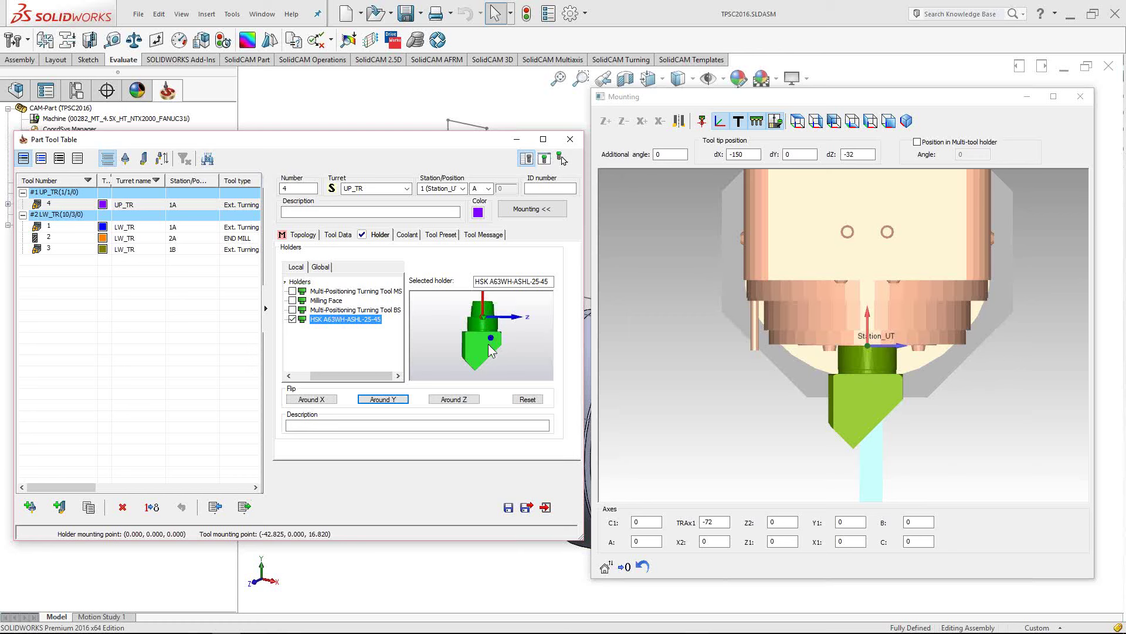
# Examine how the holder and tool sit at Station_UT, including their coordinate systems, from the side and at an angle
pyautogui.click(864, 363)
pyautogui.scroll(-4, 867, 366)
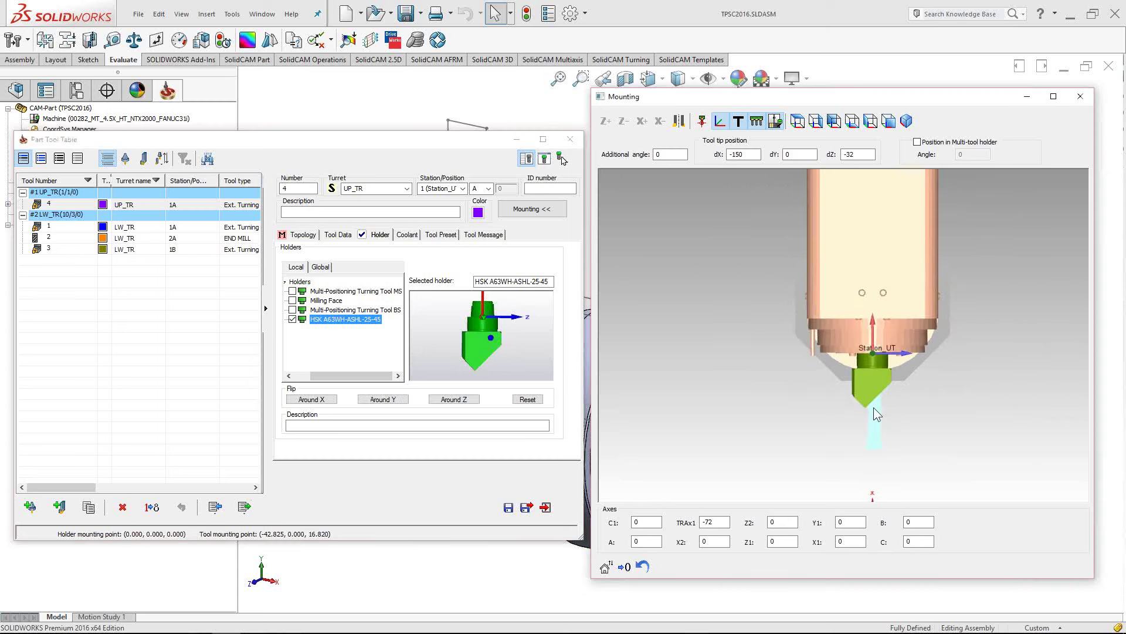
pyautogui.scroll(4, 882, 405)
pyautogui.click(720, 122)
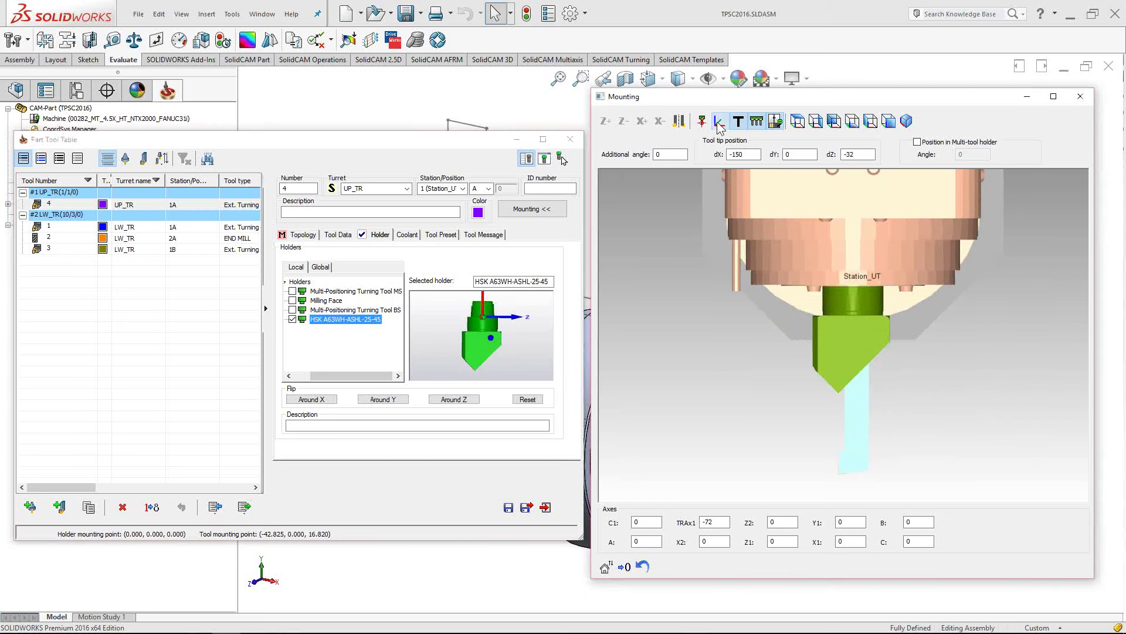
pyautogui.click(720, 122)
pyautogui.click(720, 122)
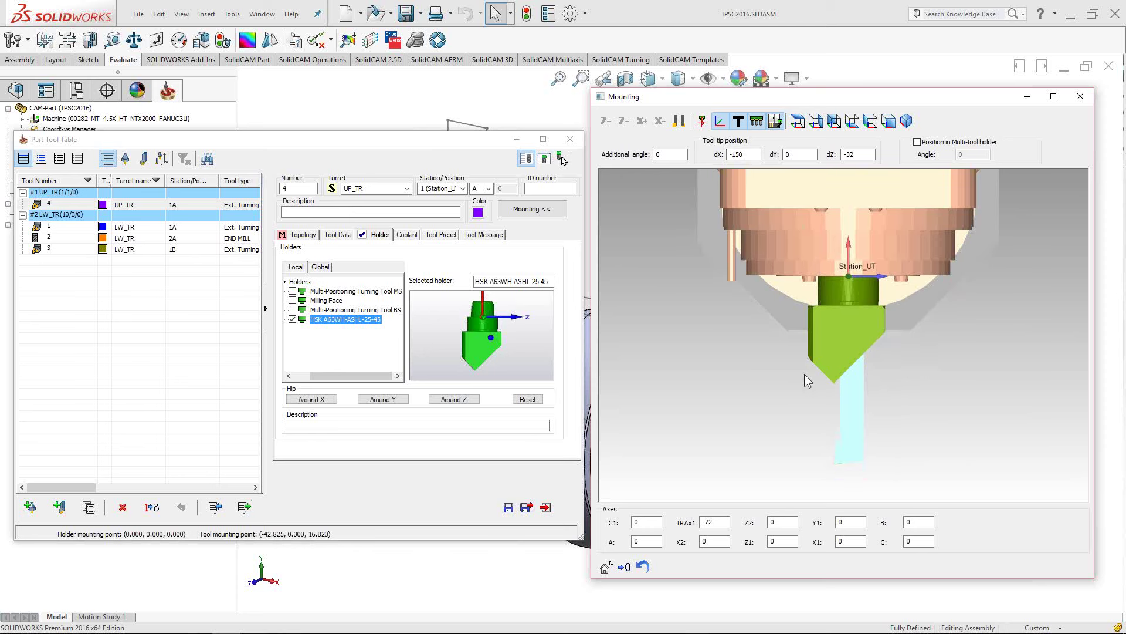
pyautogui.scroll(4, 877, 358)
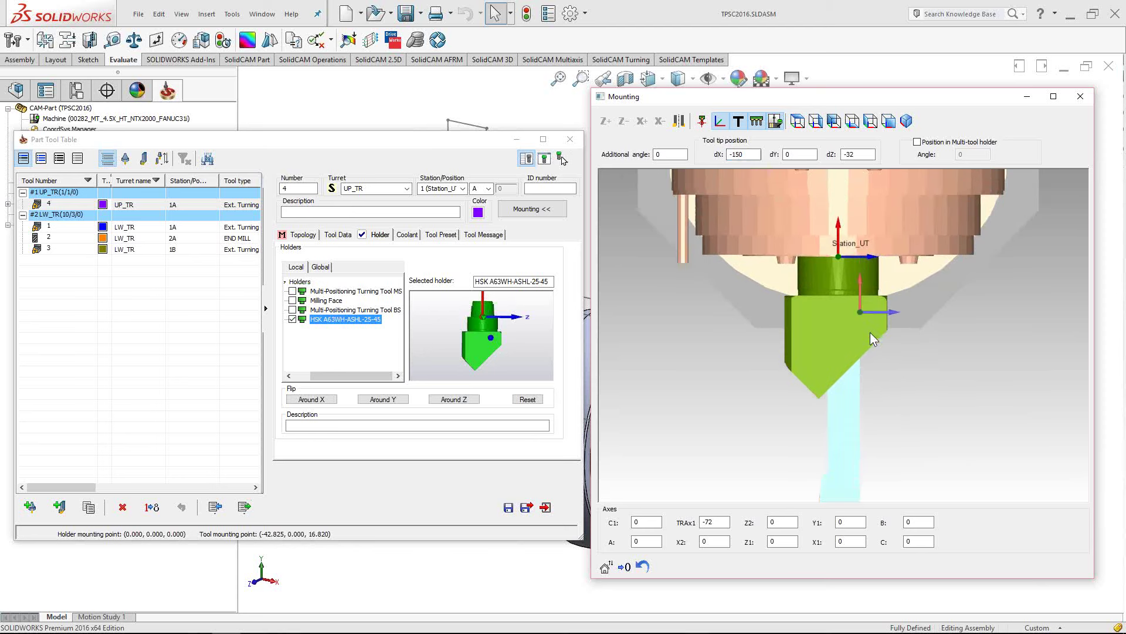
pyautogui.scroll(1, 852, 338)
pyautogui.moveTo(847, 348); pyautogui.dragTo(840, 298, button='middle')
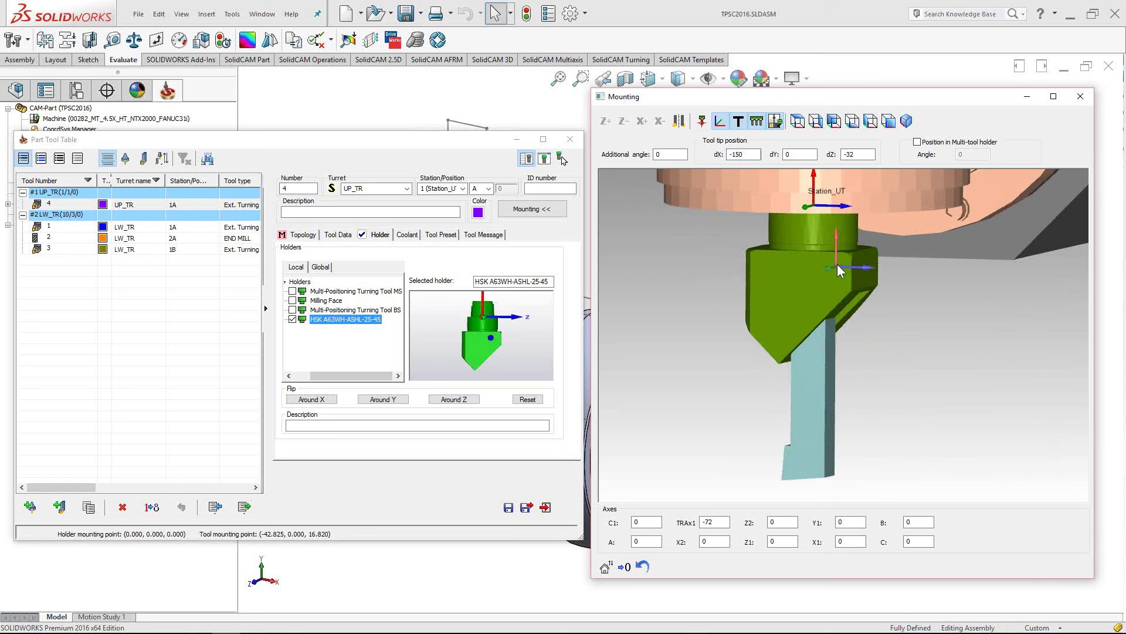
pyautogui.scroll(-2, 848, 433)
pyautogui.moveTo(833, 325); pyautogui.dragTo(826, 268, button='middle')
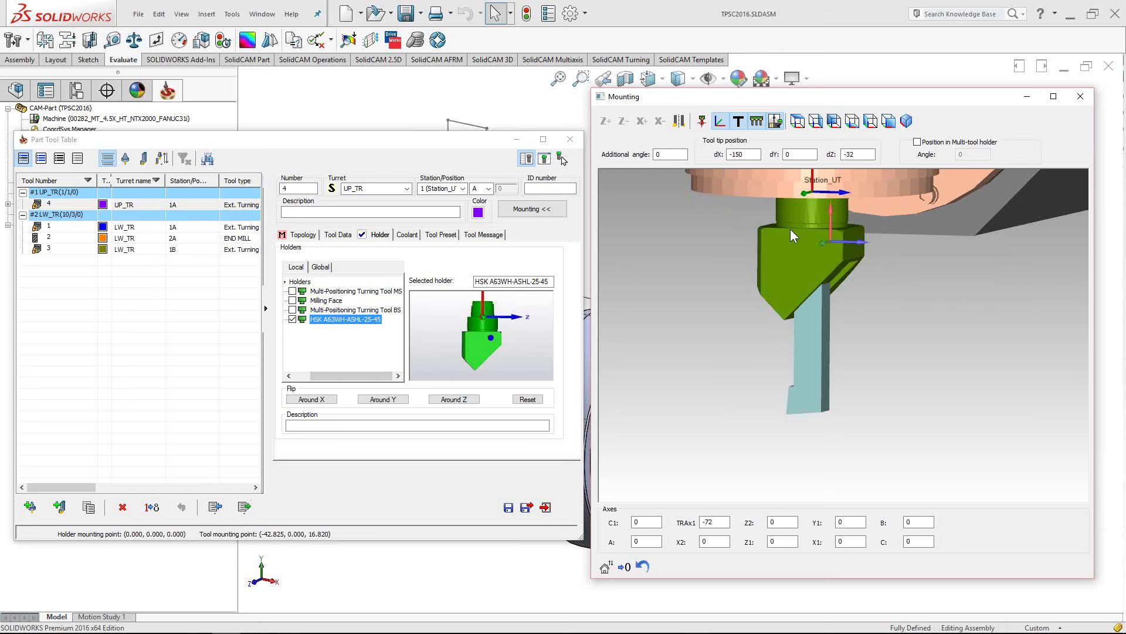
# Try tilting tool 4 in the holder with small additional angles and return the angle to 0
pyautogui.doubleClick(669, 154)
pyautogui.write('-5')
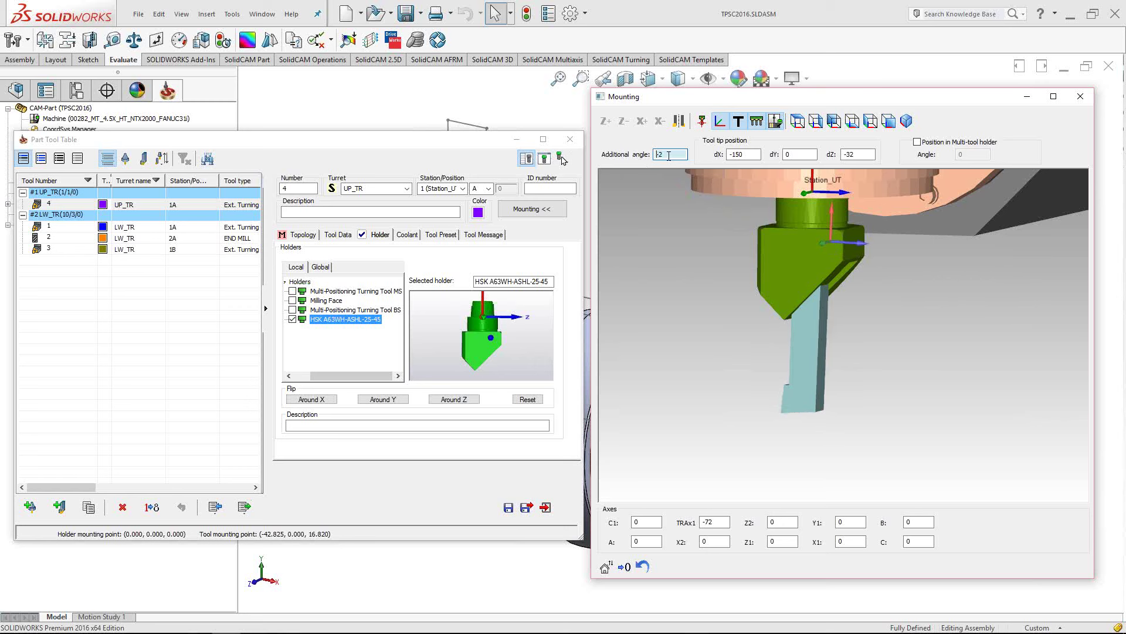
pyautogui.scroll(-3, 668, 156)
pyautogui.scroll(7, 669, 156)
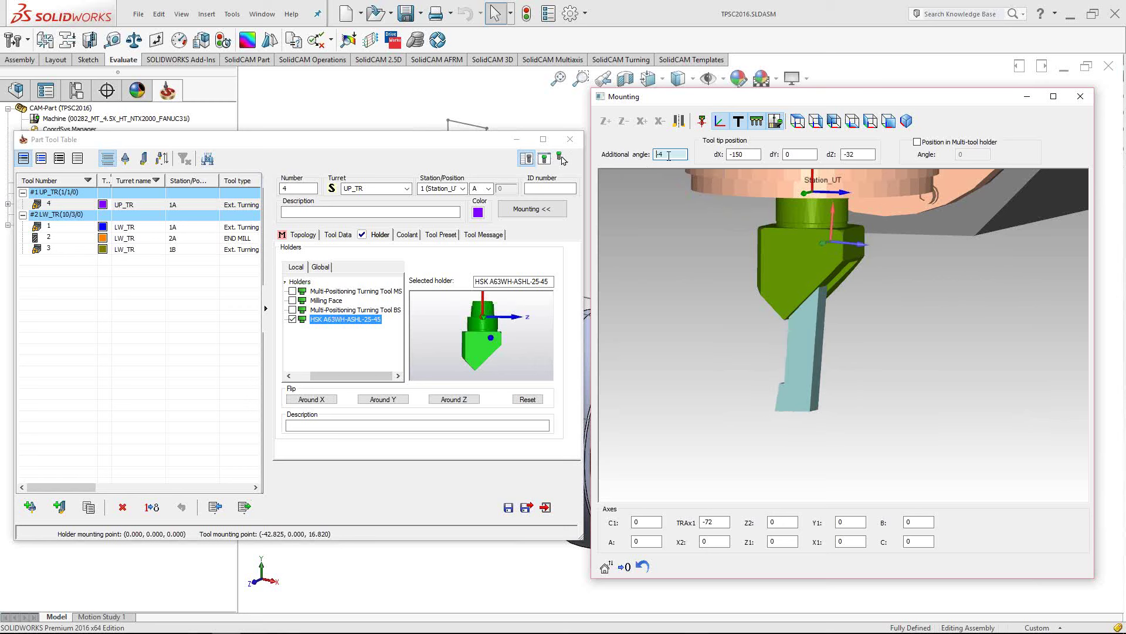
pyautogui.press('Up')
# Reverse the mounting orientation of tool 4 and tilt it to an additional angle of -10
pyautogui.moveTo(802, 224)
pyautogui.mouseDown(button='middle')
pyautogui.moveTo(854, 297)
pyautogui.moveTo(846, 280)
pyautogui.moveTo(800, 291)
pyautogui.moveTo(828, 273)
pyautogui.moveTo(806, 270)
pyautogui.moveTo(808, 243)
pyautogui.mouseUp(button='middle')
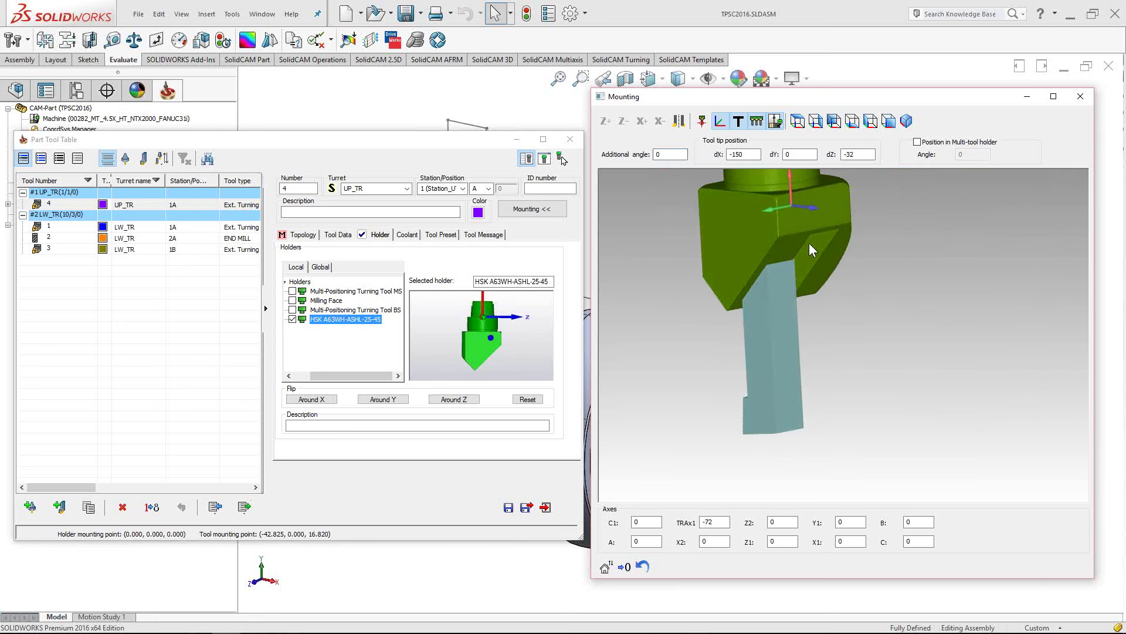
pyautogui.click(680, 123)
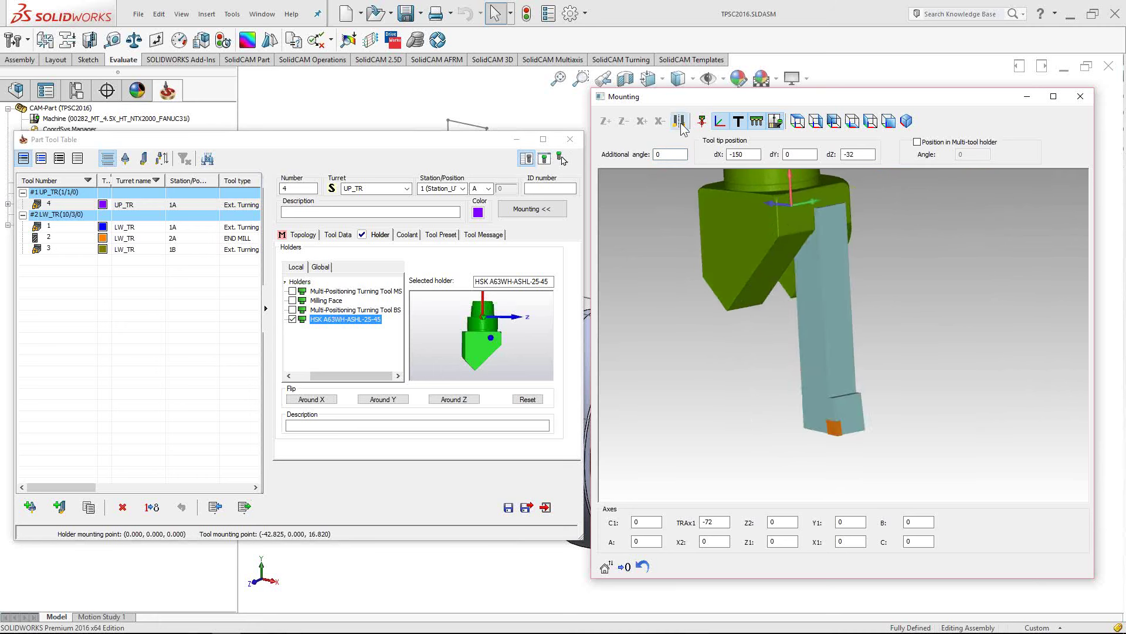
pyautogui.click(667, 154)
pyautogui.scroll(-6, 667, 153)
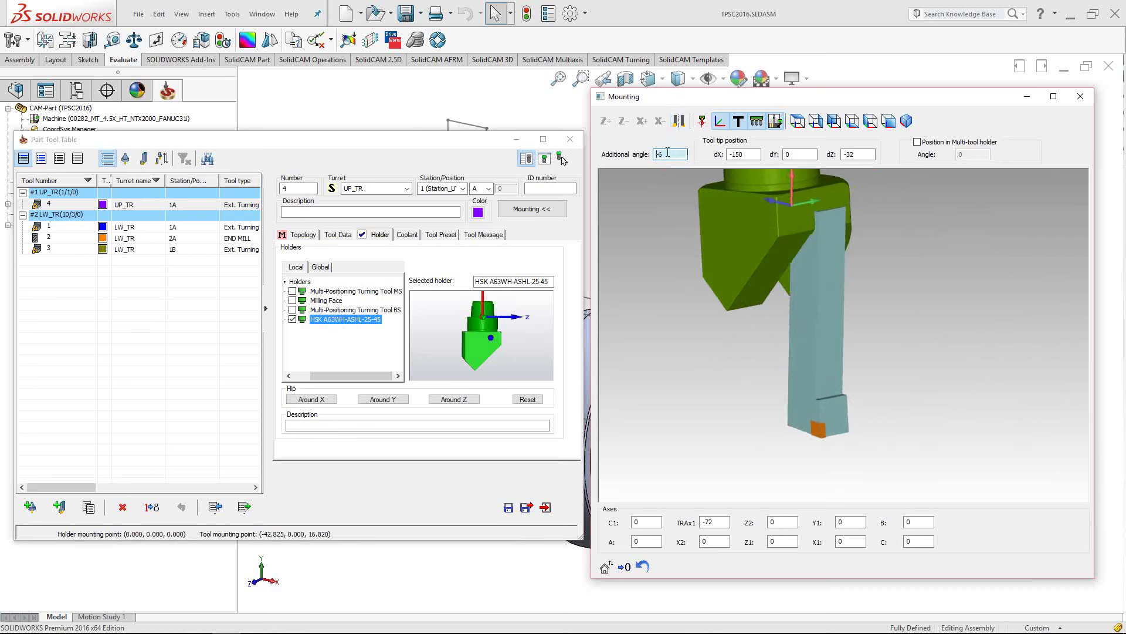
pyautogui.press('Down')
pyautogui.press('Down')
pyautogui.press('Down')
pyautogui.press('Down')
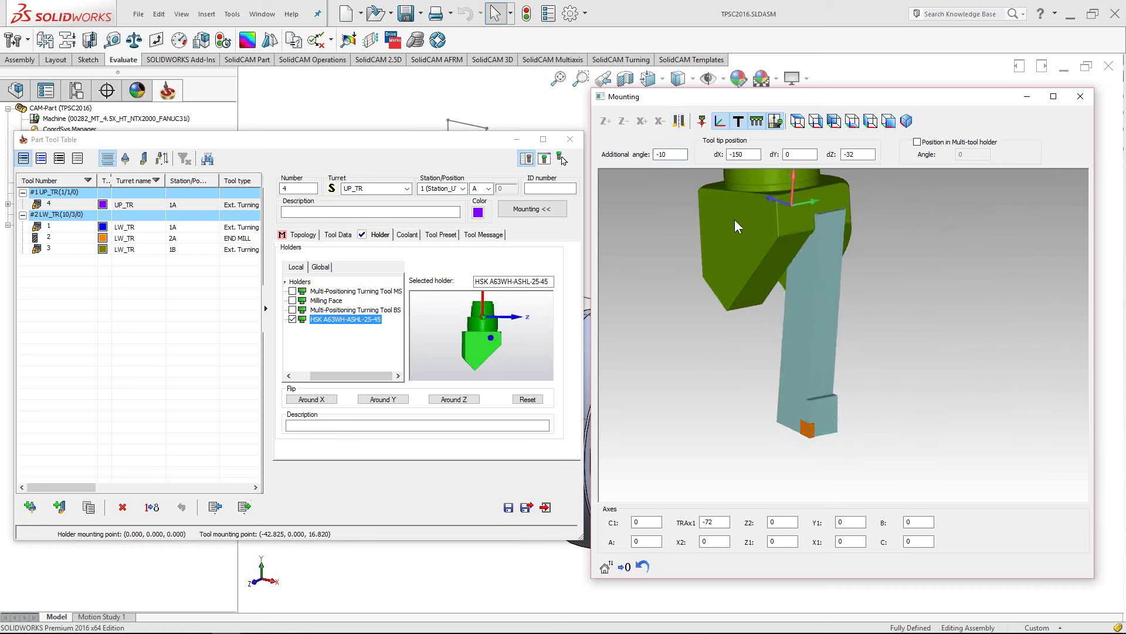
# Set the additional angle of tool 4 to -45 to match the slanted face of the holder
pyautogui.doubleClick(674, 154)
pyautogui.write('-30')
pyautogui.press('Return')
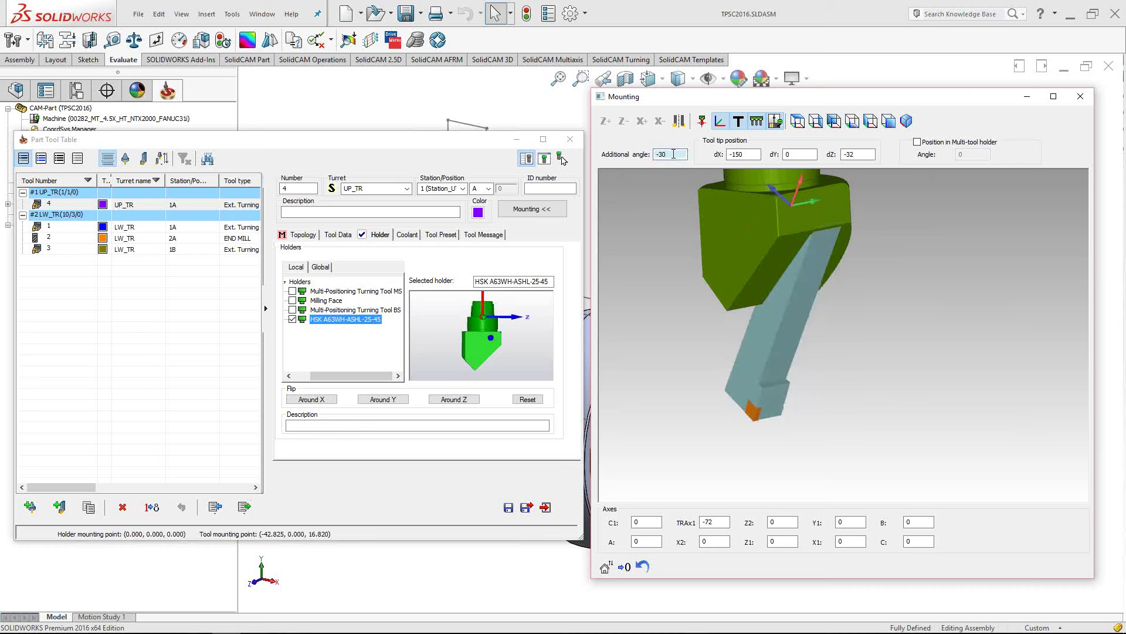
pyautogui.press('Down')
pyautogui.press('Down')
pyautogui.press('Down')
pyautogui.press('Down')
pyautogui.press('Down')
pyautogui.press('Down')
pyautogui.press('Down')
pyautogui.press('Down')
pyautogui.press('Down')
pyautogui.press('Down')
pyautogui.press('Down')
pyautogui.press('Down')
pyautogui.press('Down')
pyautogui.press('Down')
pyautogui.press('Down')
pyautogui.press('Down')
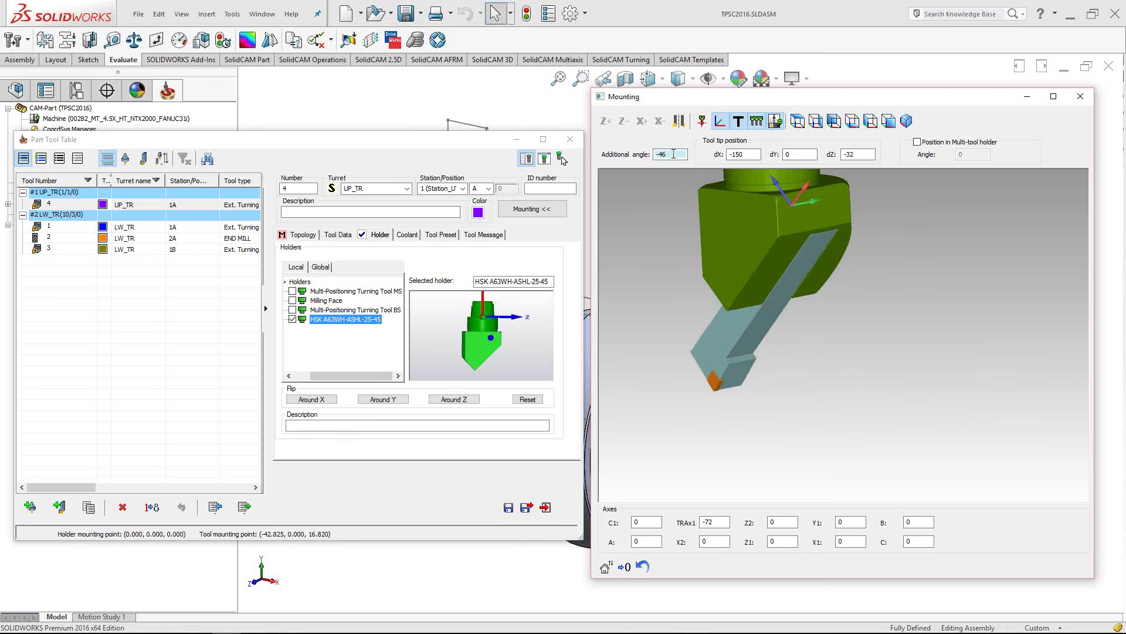
pyautogui.scroll(1, 674, 154)
pyautogui.scroll(-4, 772, 291)
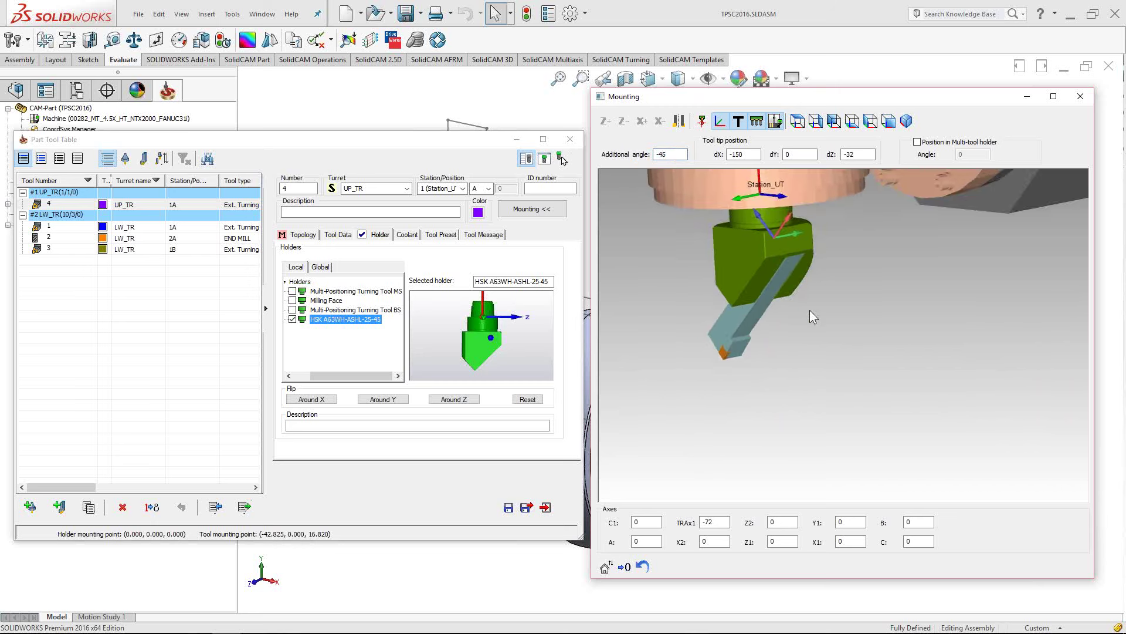
# Check the tilted tool and its holder on the upper turret in a straight side view
pyautogui.moveTo(809, 310); pyautogui.dragTo(829, 262, button='middle')
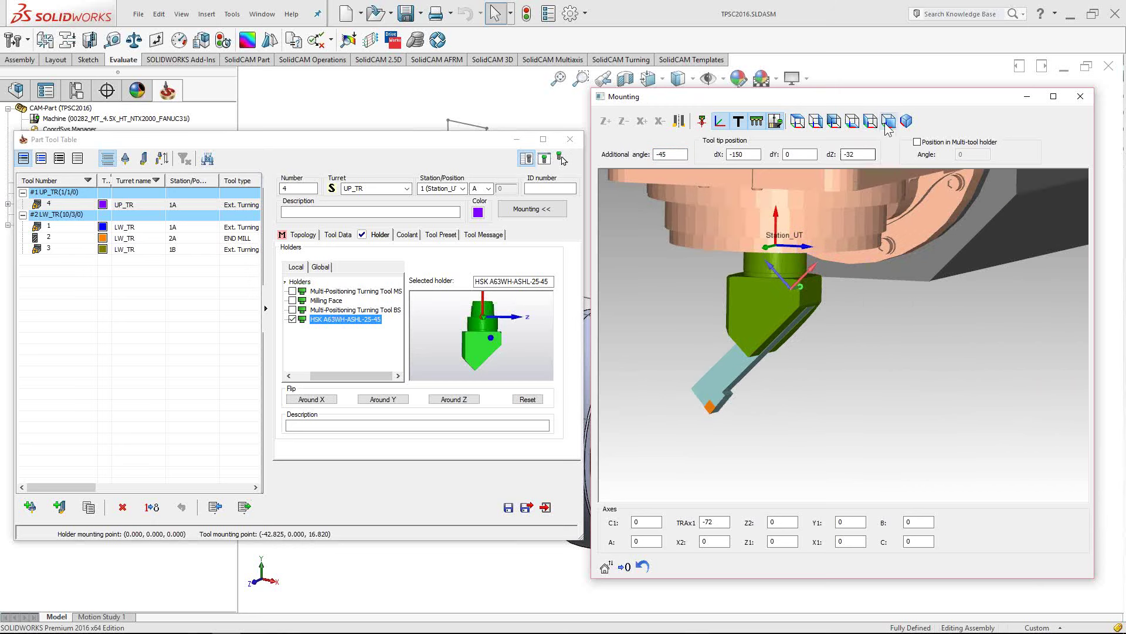
pyautogui.click(888, 124)
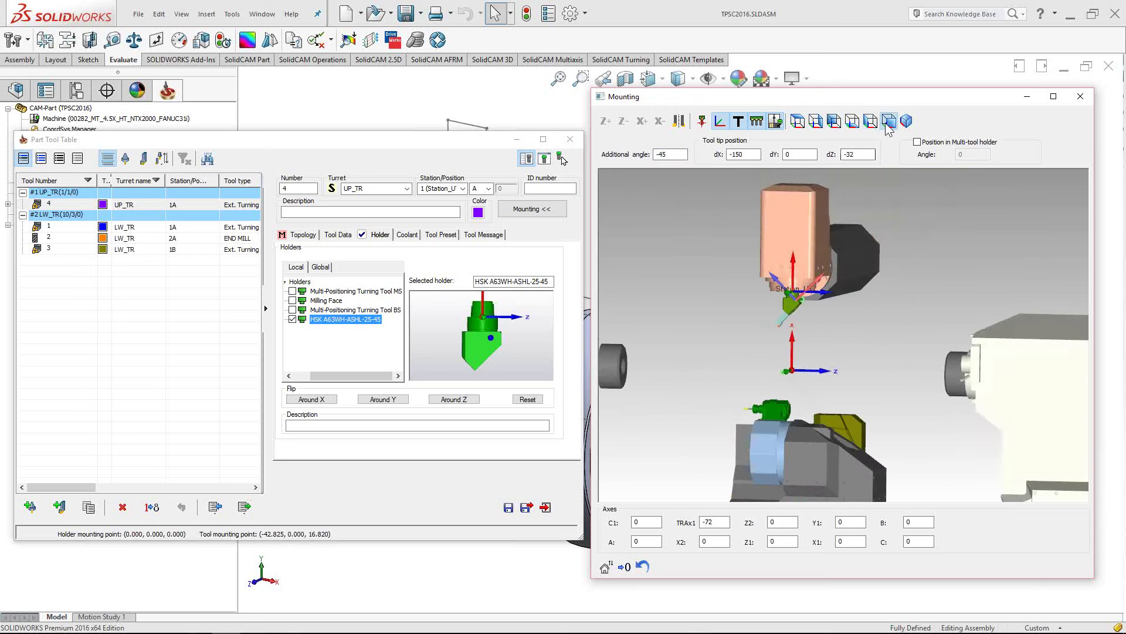
pyautogui.click(717, 121)
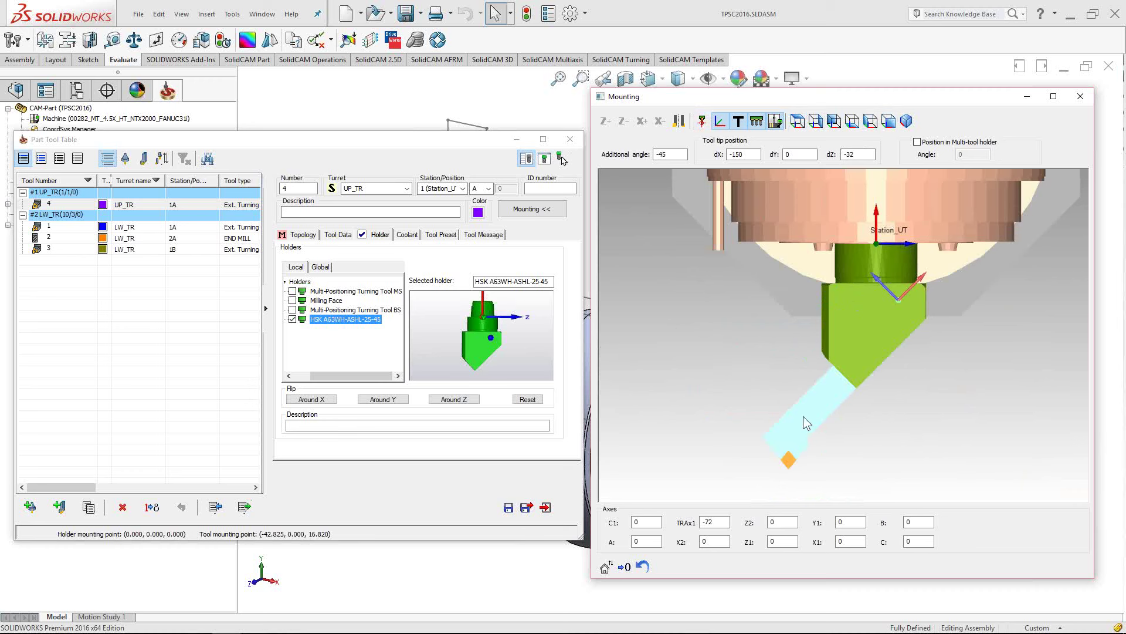
pyautogui.doubleClick(752, 151)
pyautogui.click(890, 308)
# Save the part tool table and exit to the CAM part
pyautogui.click(509, 511)
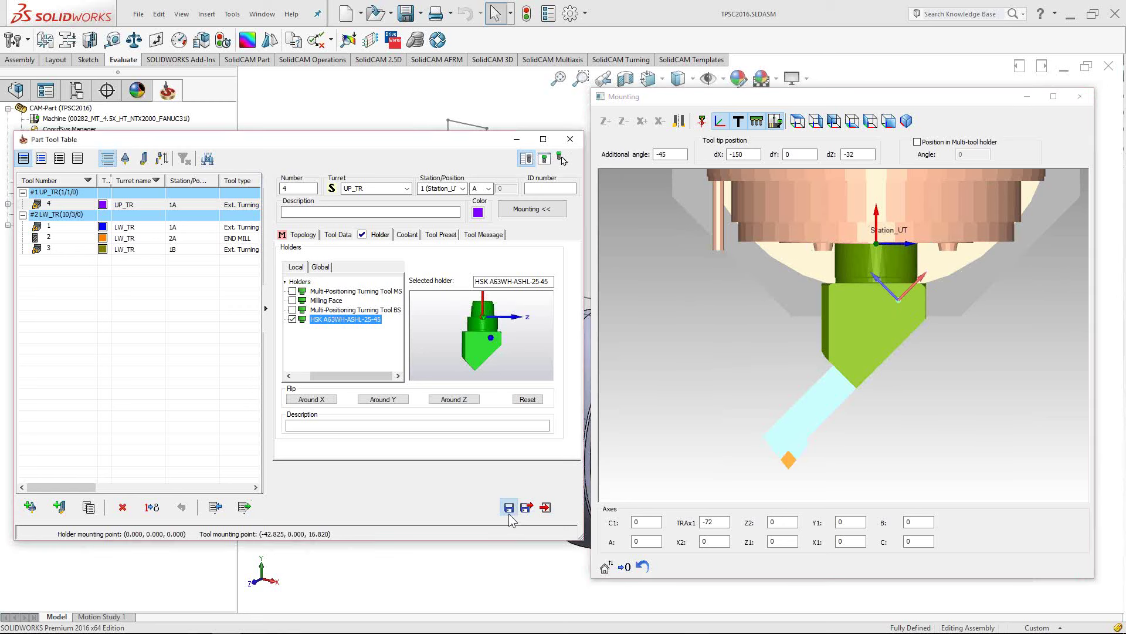
pyautogui.click(527, 507)
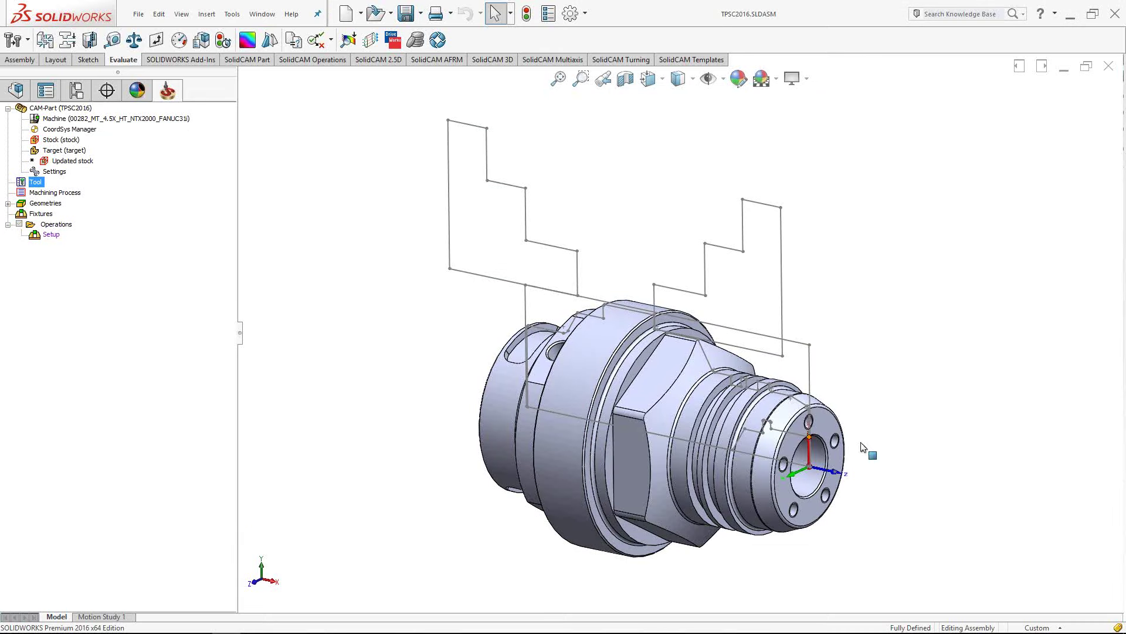
# Add a new external turning operation to the operations of the CAM part
pyautogui.rightClick(55, 226)
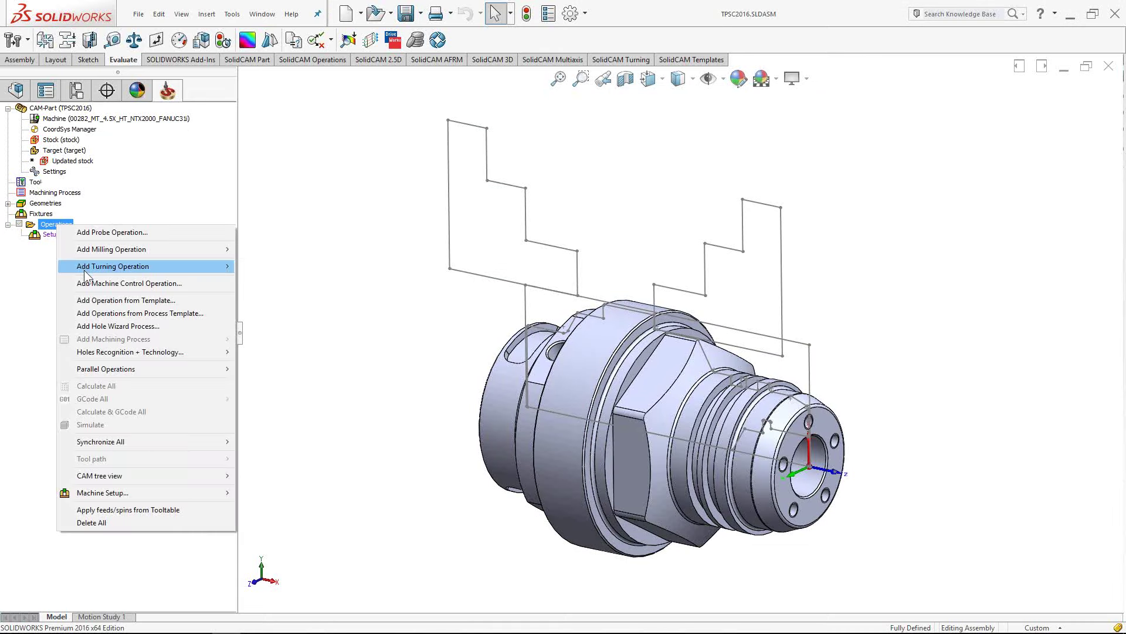
pyautogui.moveTo(83, 270)
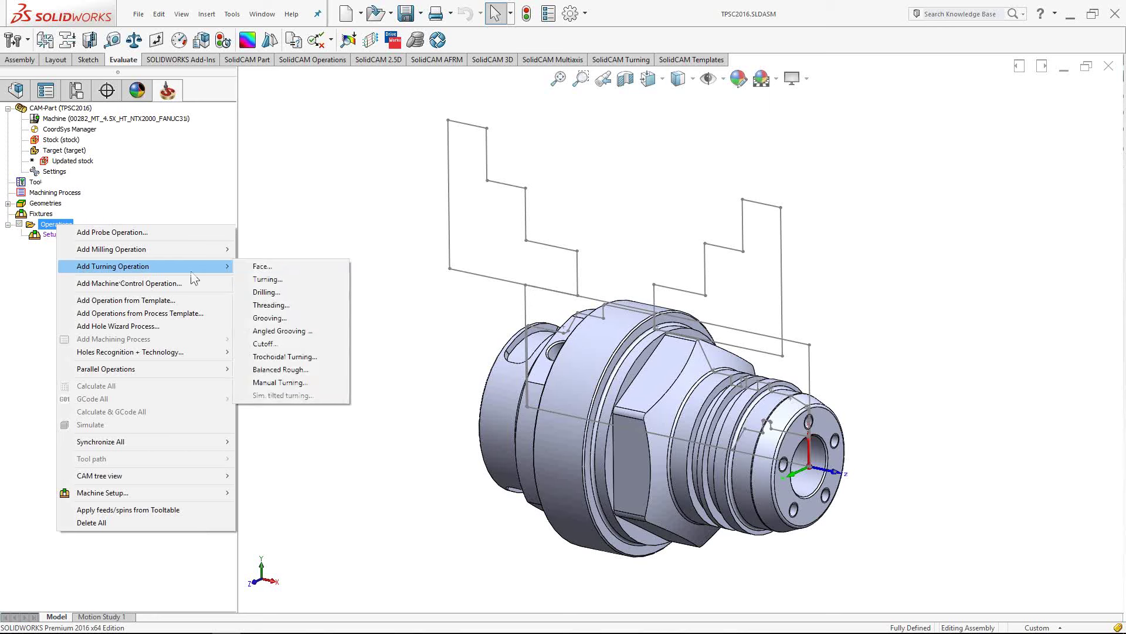
pyautogui.click(285, 278)
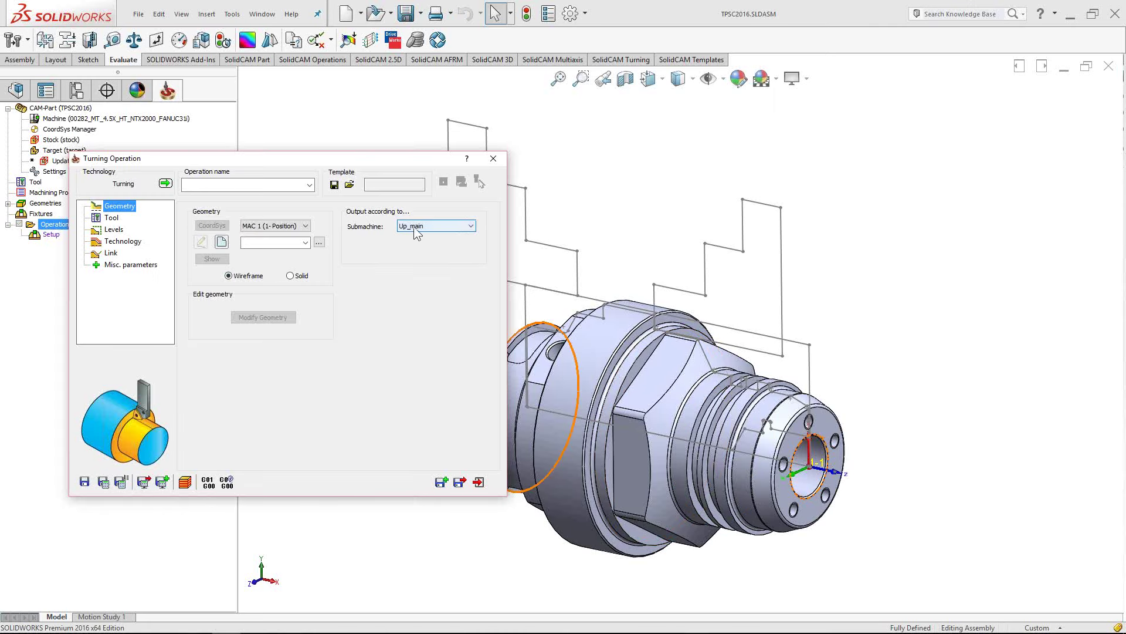
# Define the new geometry contour9 from the sketch line on the part's front face and accept its automatic start extension to the stock
pyautogui.click(222, 242)
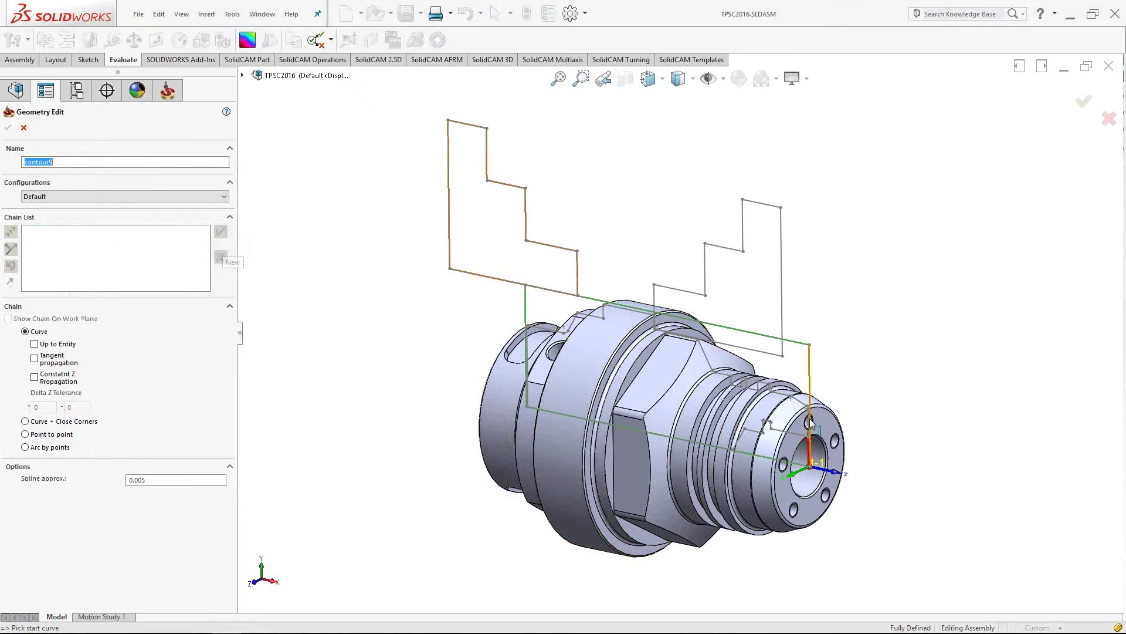
pyautogui.scroll(-5, 810, 417)
pyautogui.scroll(-3, 807, 418)
pyautogui.click(669, 311)
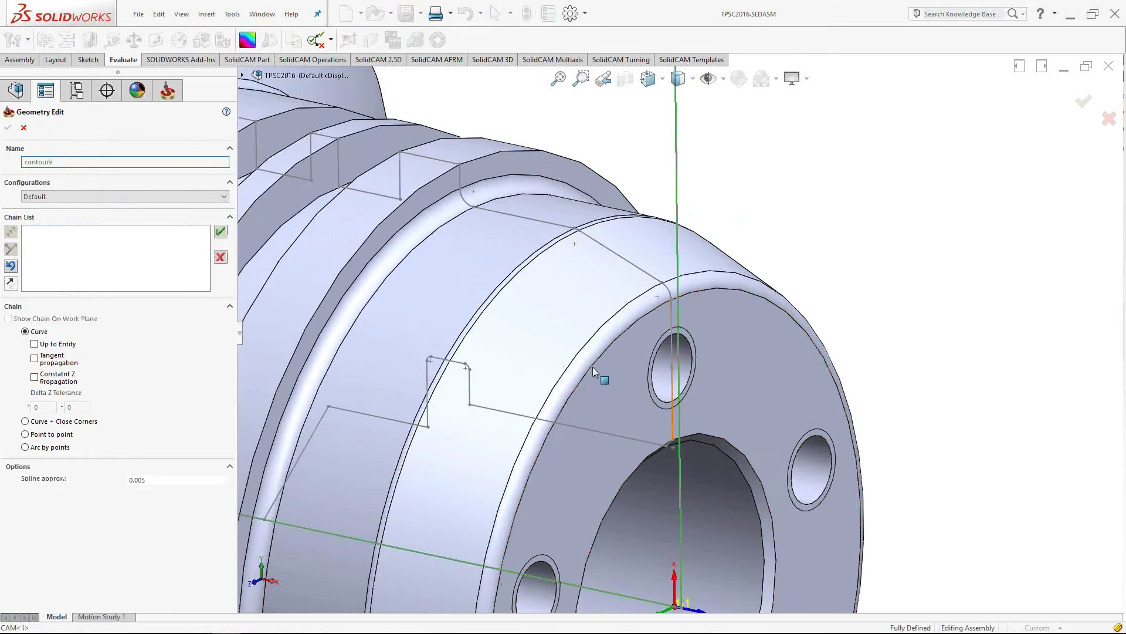
pyautogui.click(221, 231)
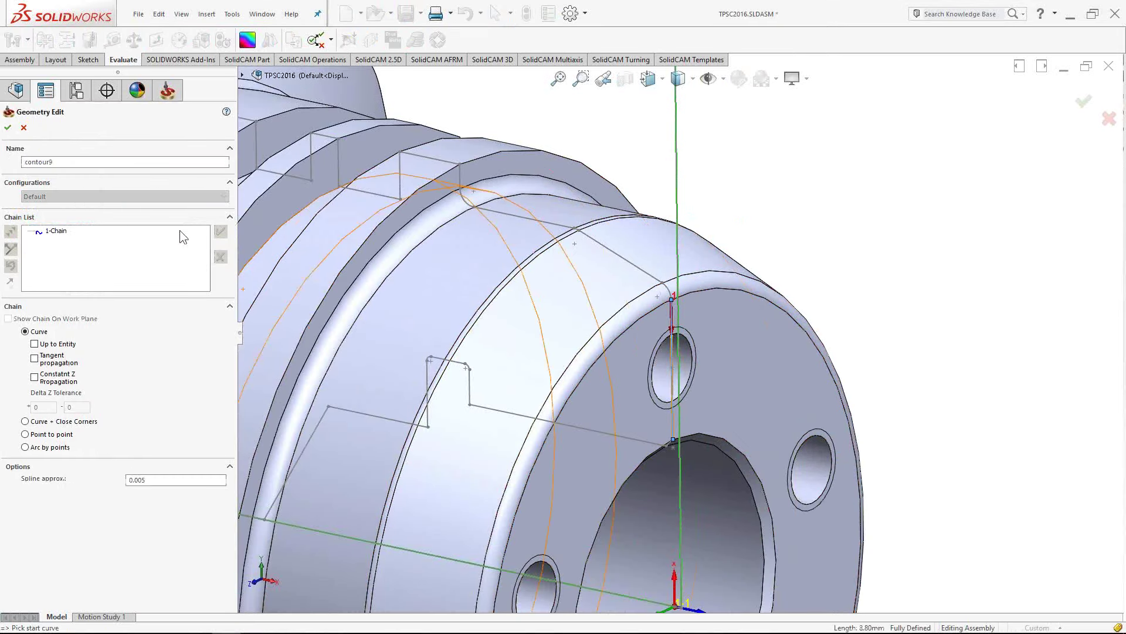
pyautogui.click(8, 129)
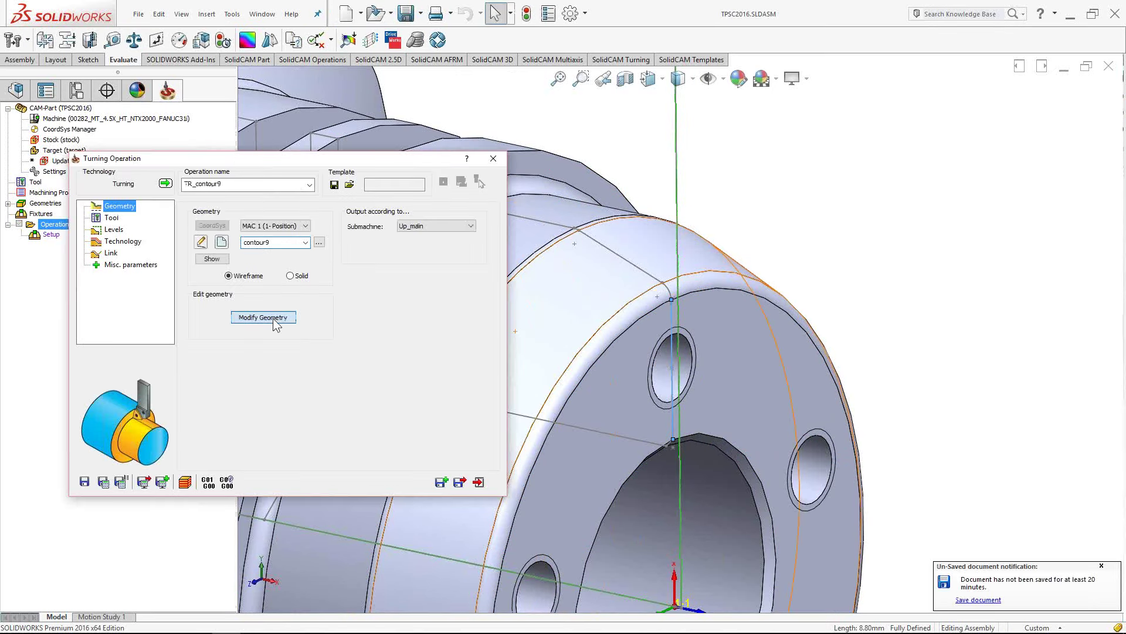
pyautogui.click(273, 318)
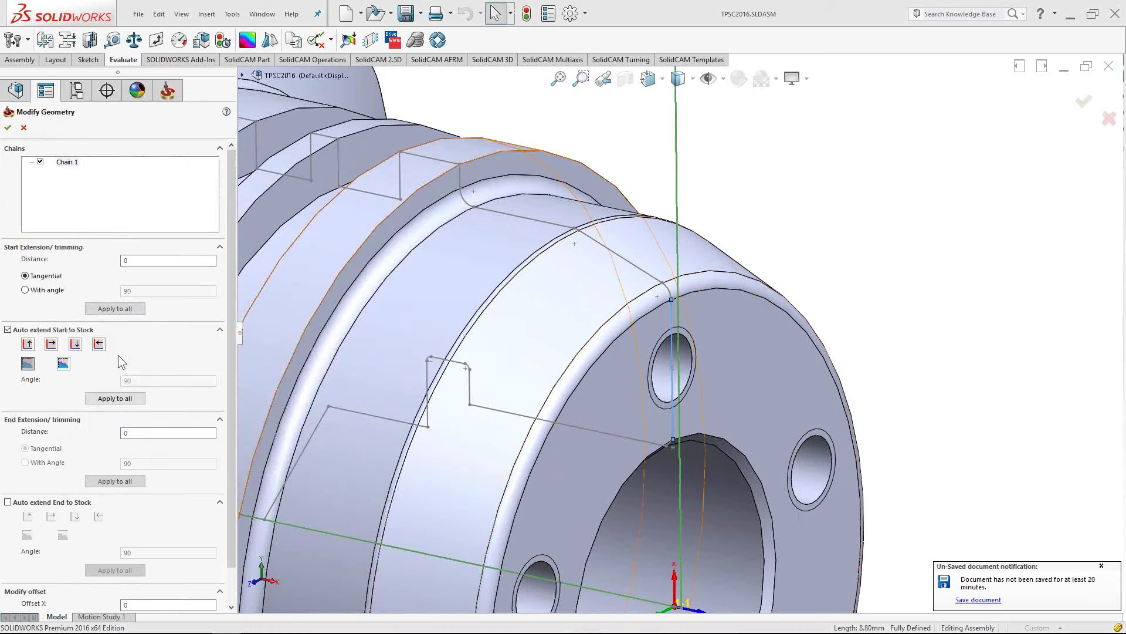
pyautogui.click(8, 127)
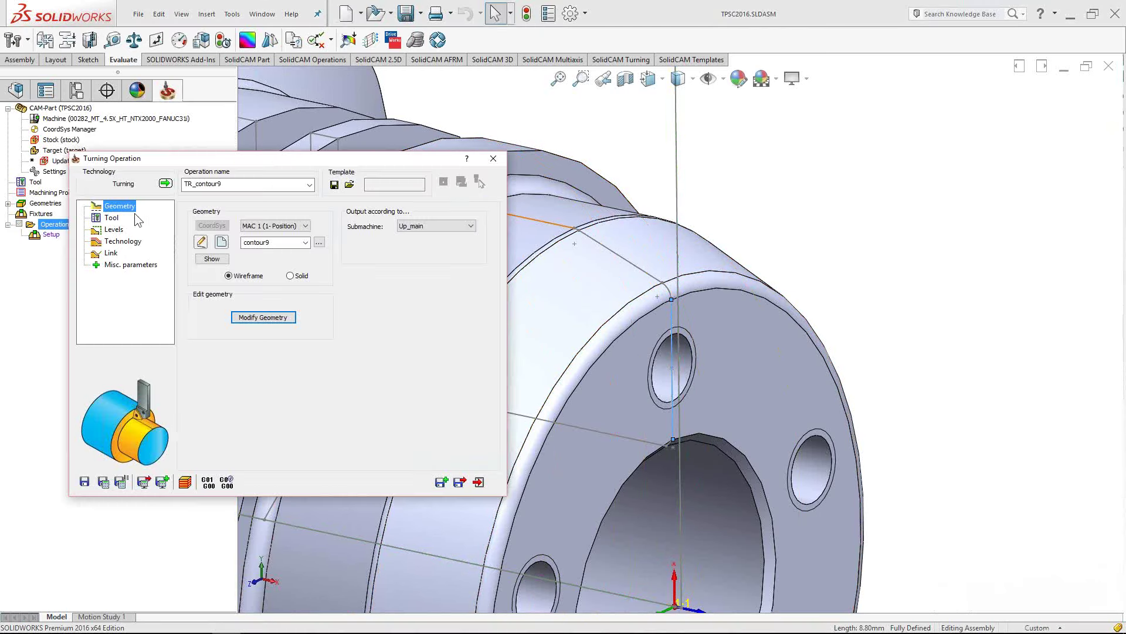
# Assign external turning tool 4 on the UP_TR turret to the turning operation
pyautogui.click(111, 218)
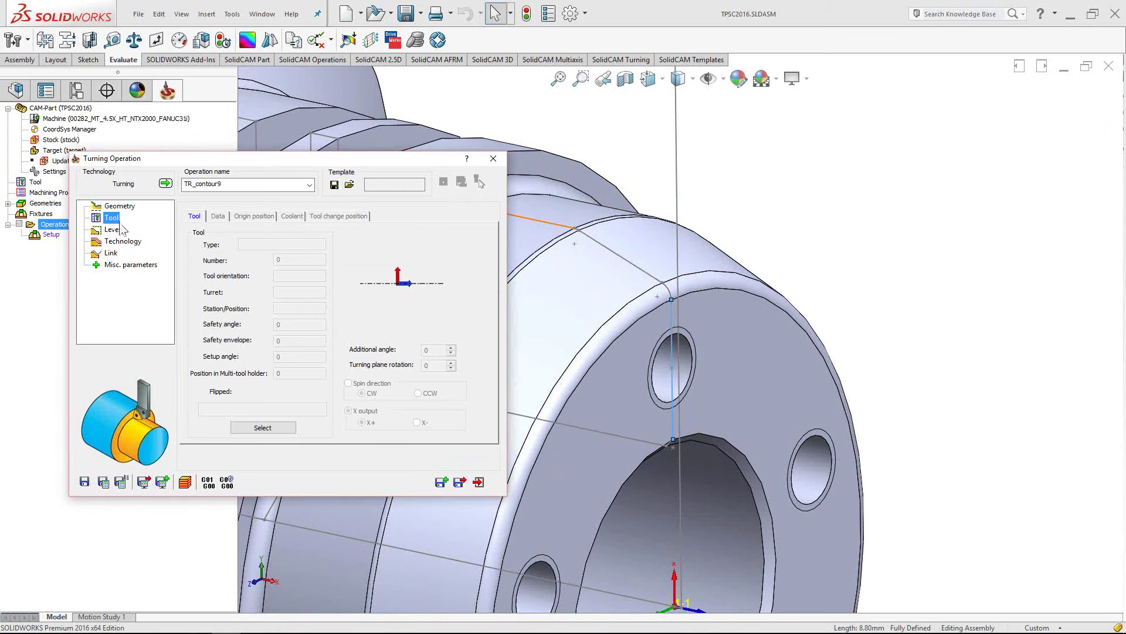
pyautogui.click(262, 427)
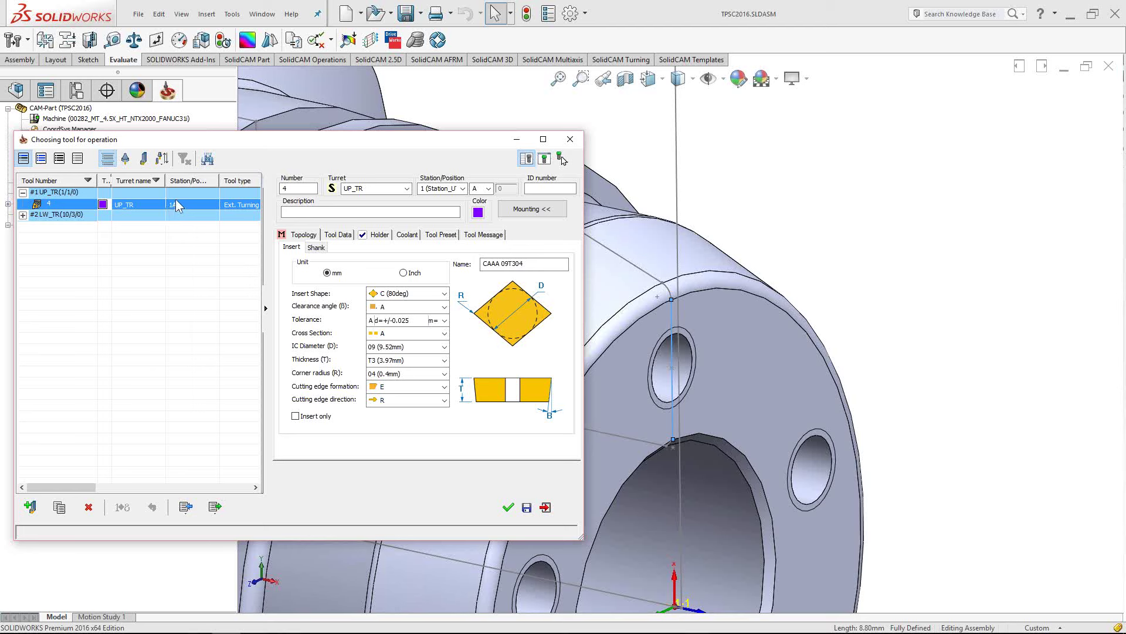
pyautogui.click(508, 508)
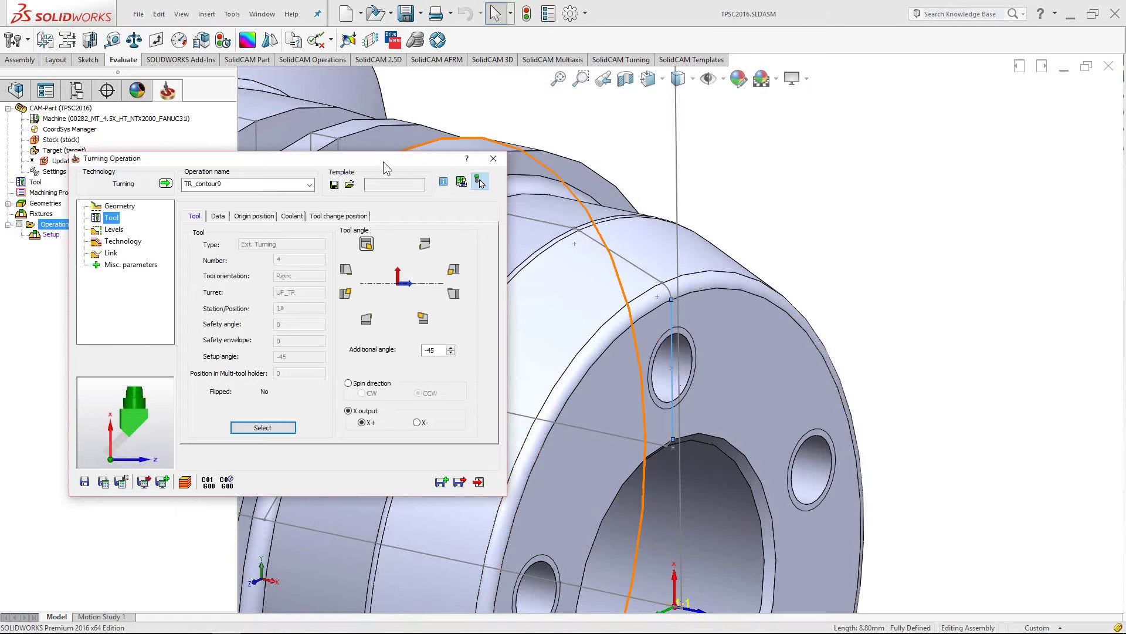
# Check the orientation of the visual tool against the part, ending in a straight side view
pyautogui.moveTo(382, 161); pyautogui.dragTo(351, 176)
pyautogui.moveTo(343, 234); pyautogui.dragTo(328, 233)
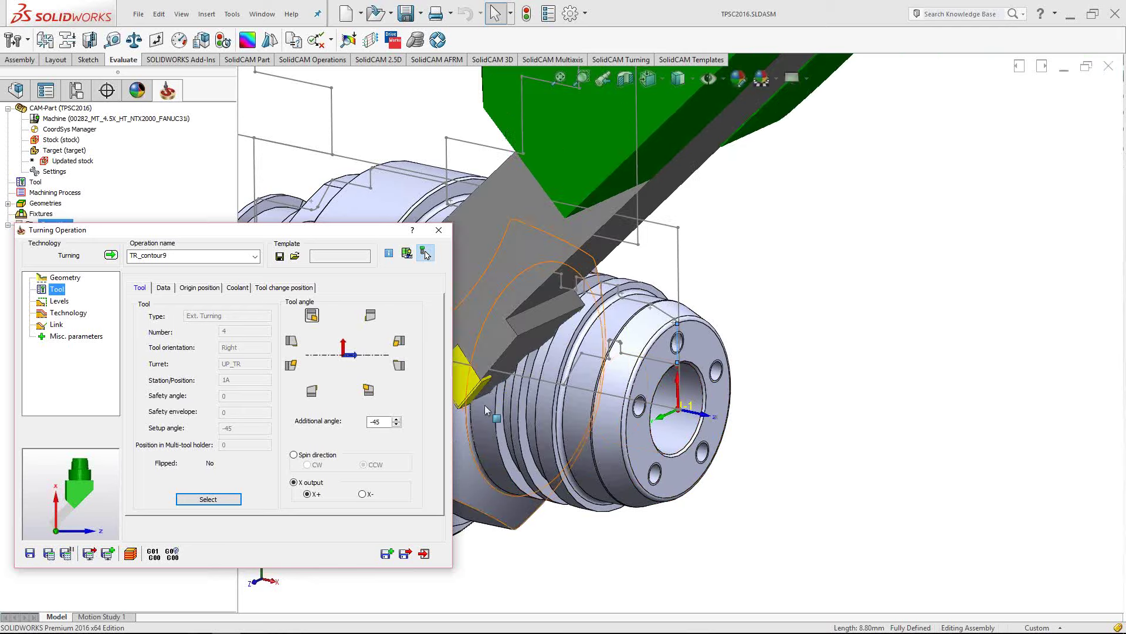
pyautogui.moveTo(711, 319); pyautogui.dragTo(808, 335, button='middle')
pyautogui.scroll(2, 805, 328)
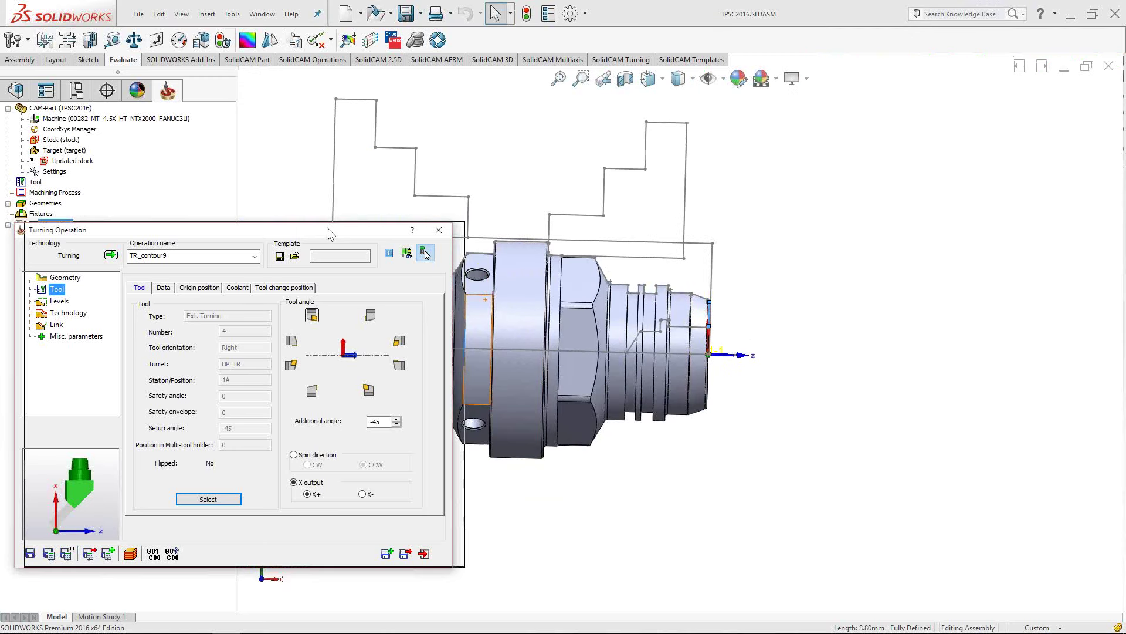
pyautogui.moveTo(327, 227); pyautogui.dragTo(324, 212)
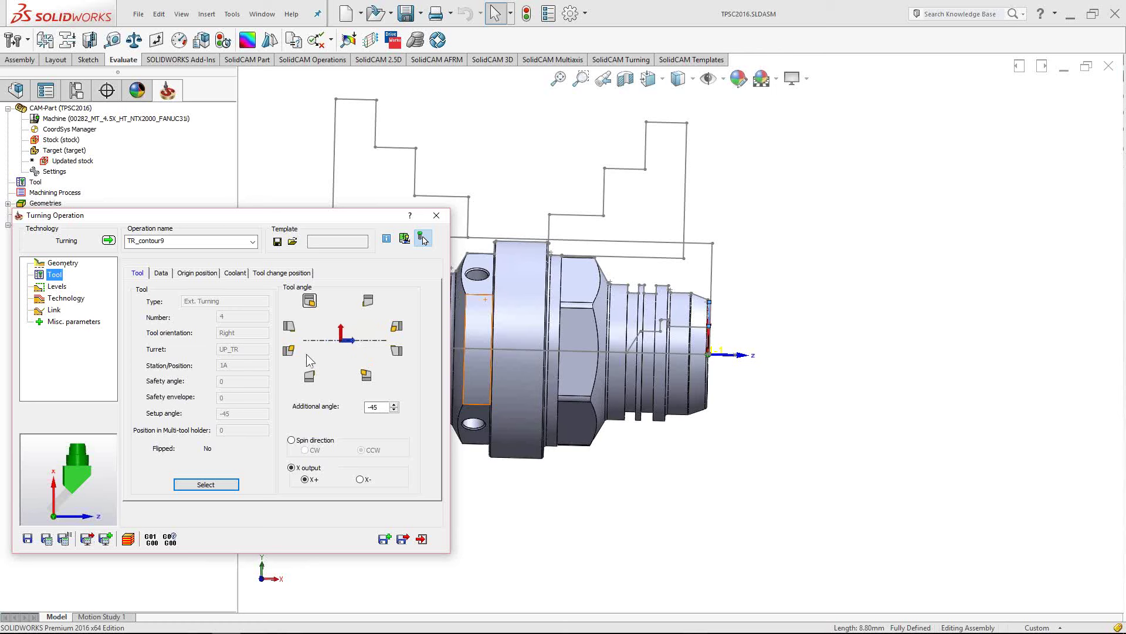
# Set the additional angle of tool 4 to 0 in the operation and check the visual tool beside the part
pyautogui.doubleClick(384, 409)
pyautogui.write('0')
pyautogui.click(63, 470)
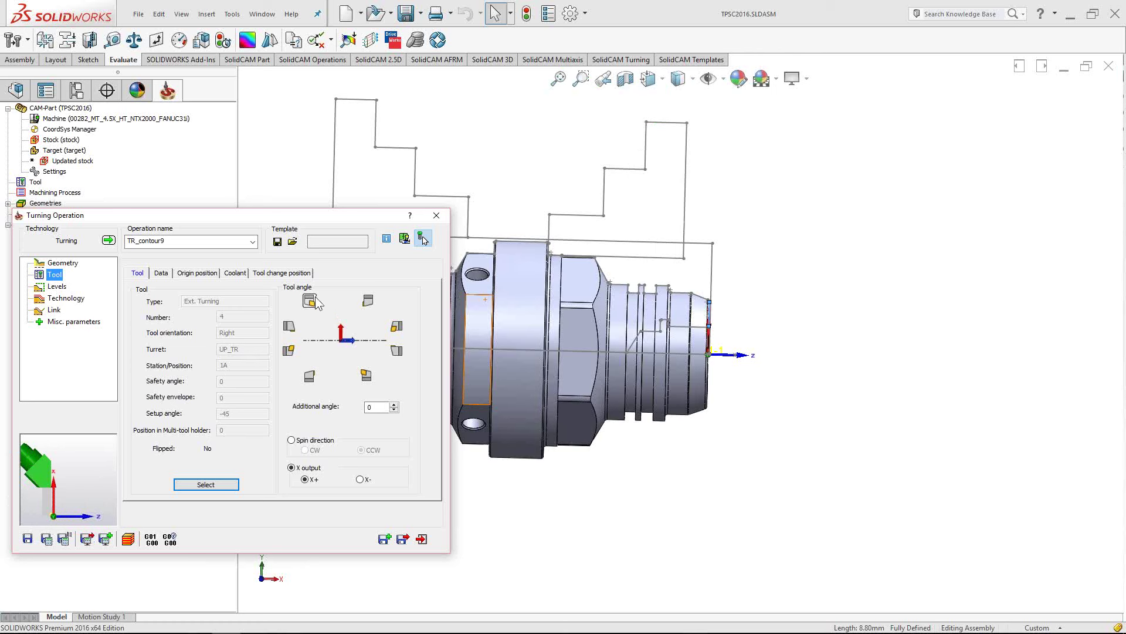
pyautogui.scroll(-2, 52, 501)
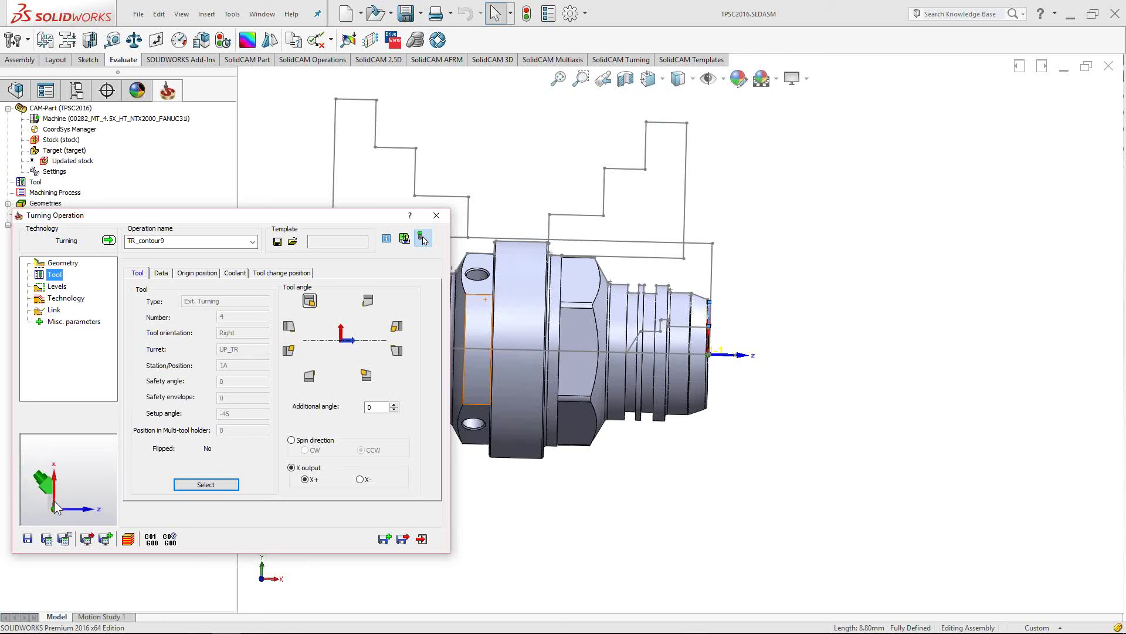
pyautogui.scroll(7, 55, 503)
pyautogui.scroll(3, 63, 509)
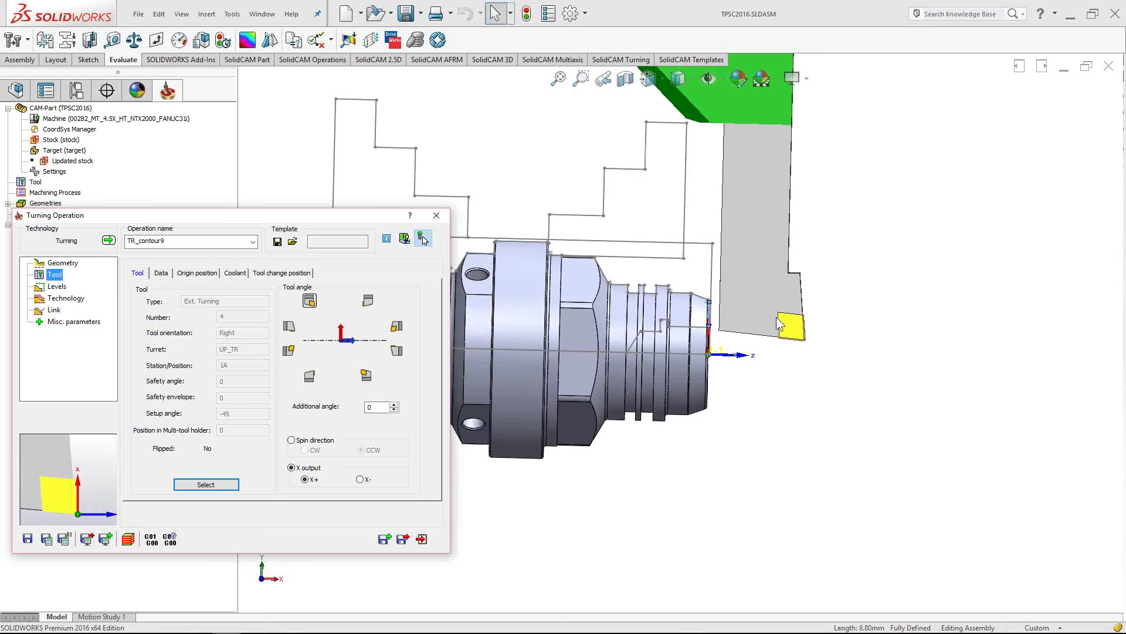
pyautogui.click(424, 237)
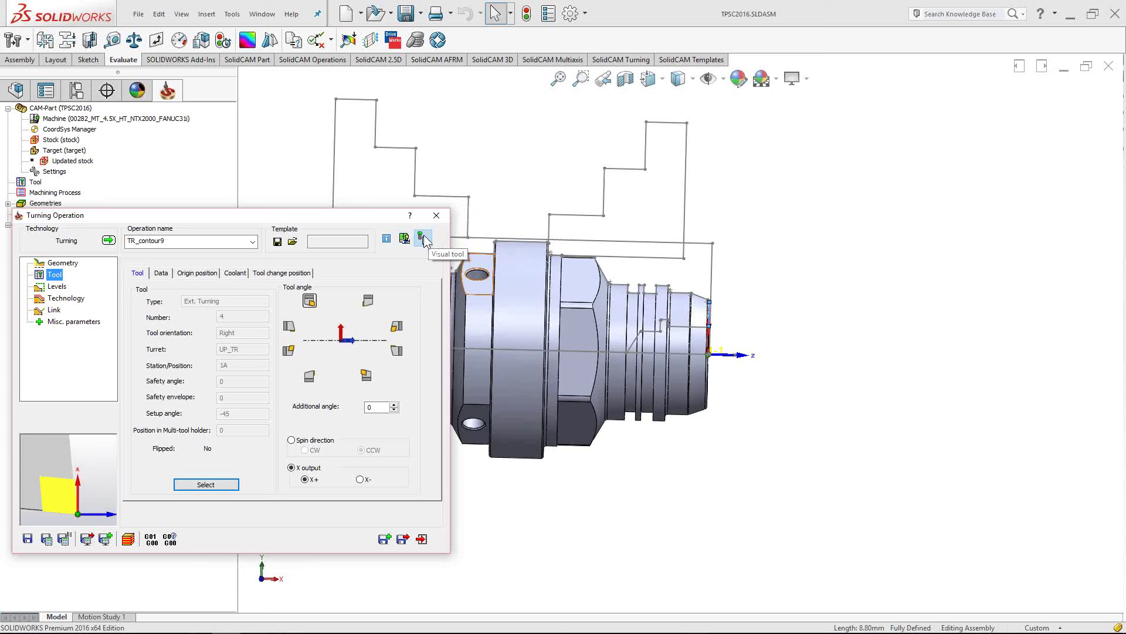
pyautogui.scroll(-3, 730, 252)
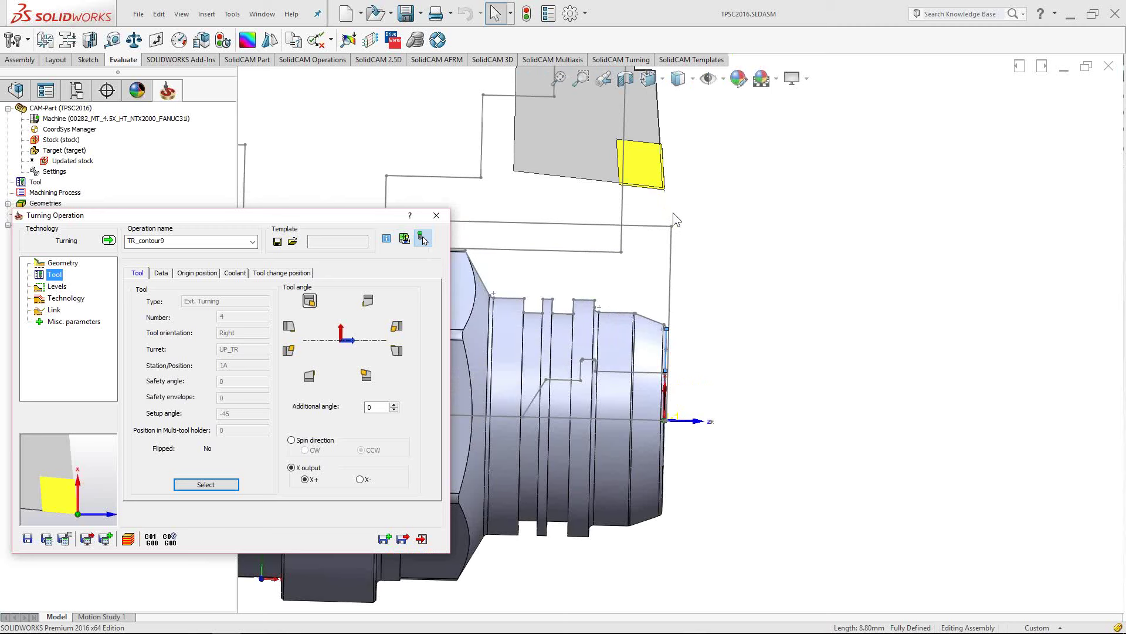
pyautogui.scroll(3, 678, 234)
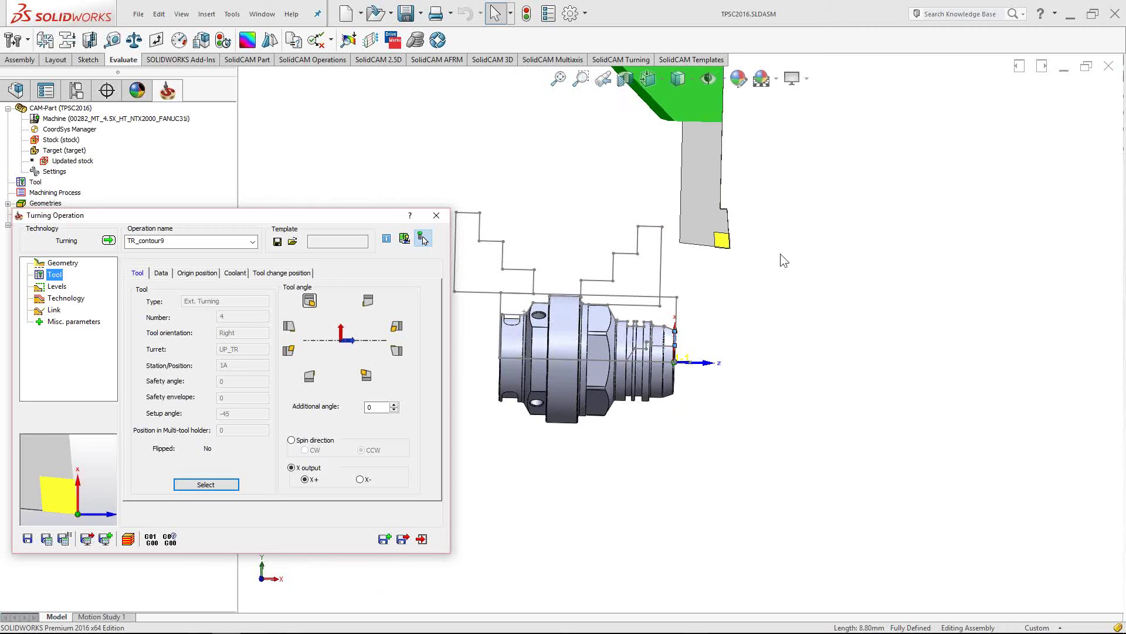
# Change the tool angle to the flipped upper orientation and check the visual tool at the part's front face
pyautogui.click(368, 300)
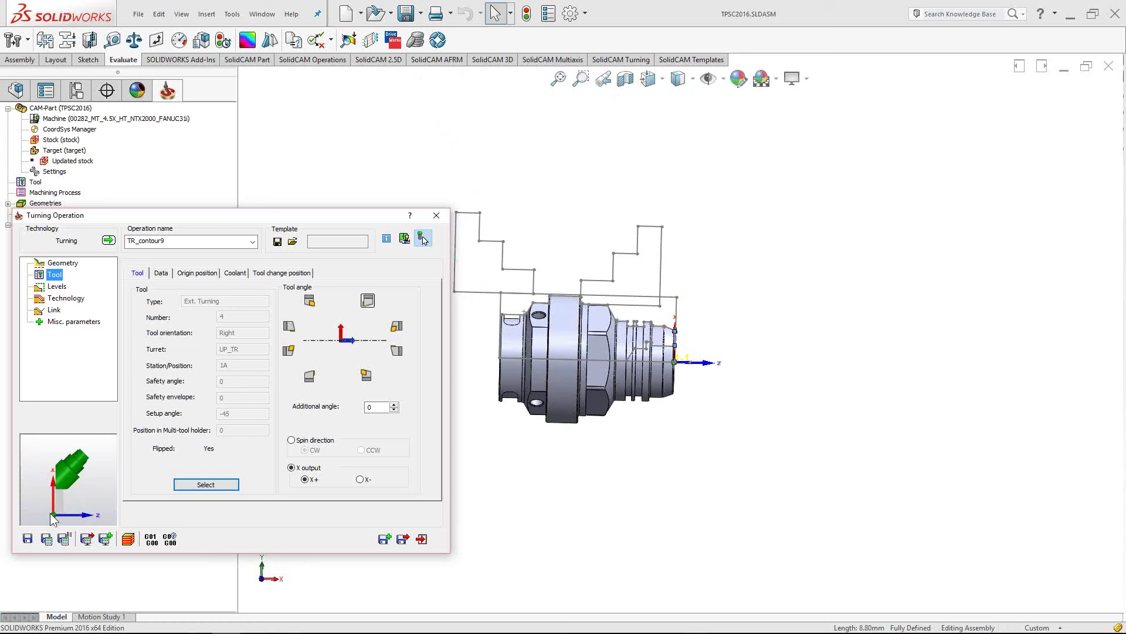
pyautogui.scroll(-8, 60, 510)
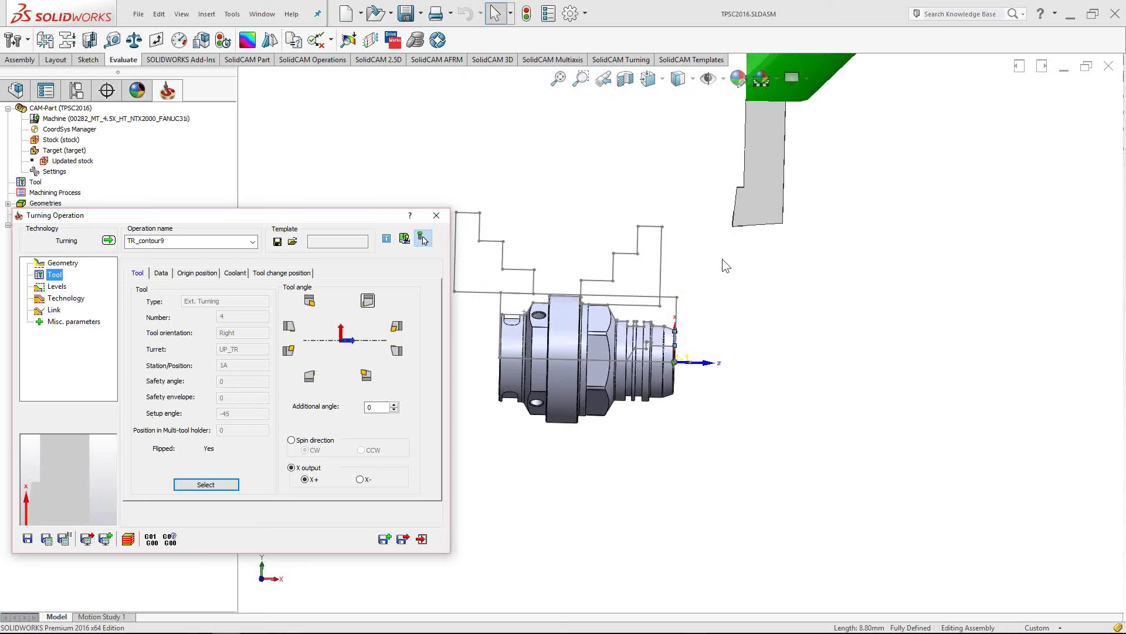
pyautogui.moveTo(685, 299); pyautogui.dragTo(685, 299, button='middle')
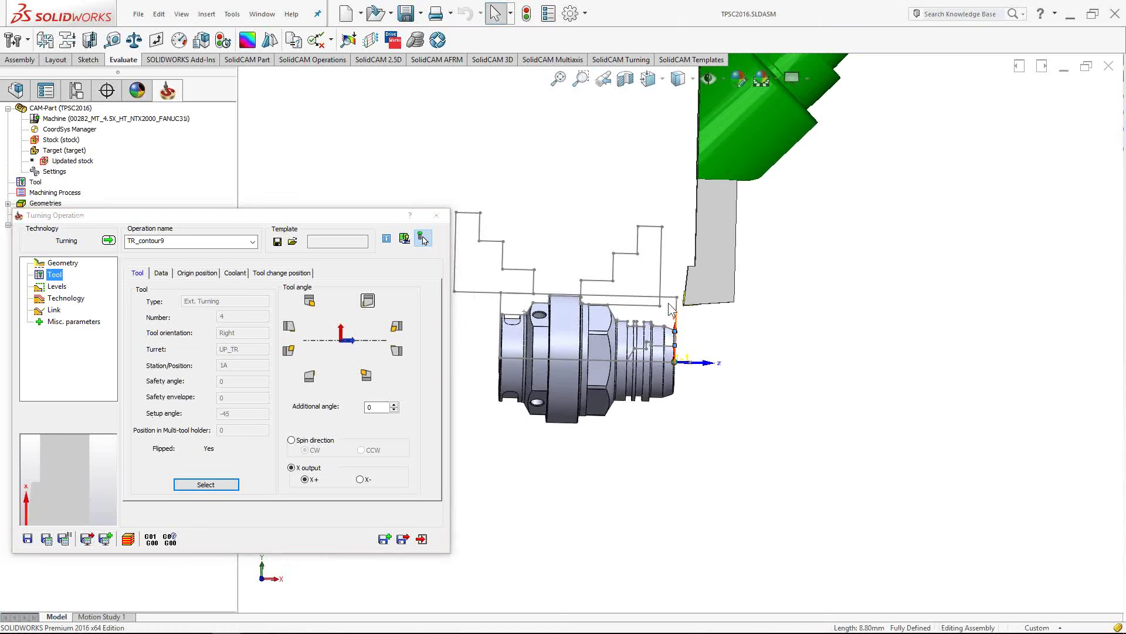
# Show the operation's machine preview with the stock and the fixture loaded on the main spindle
pyautogui.click(405, 240)
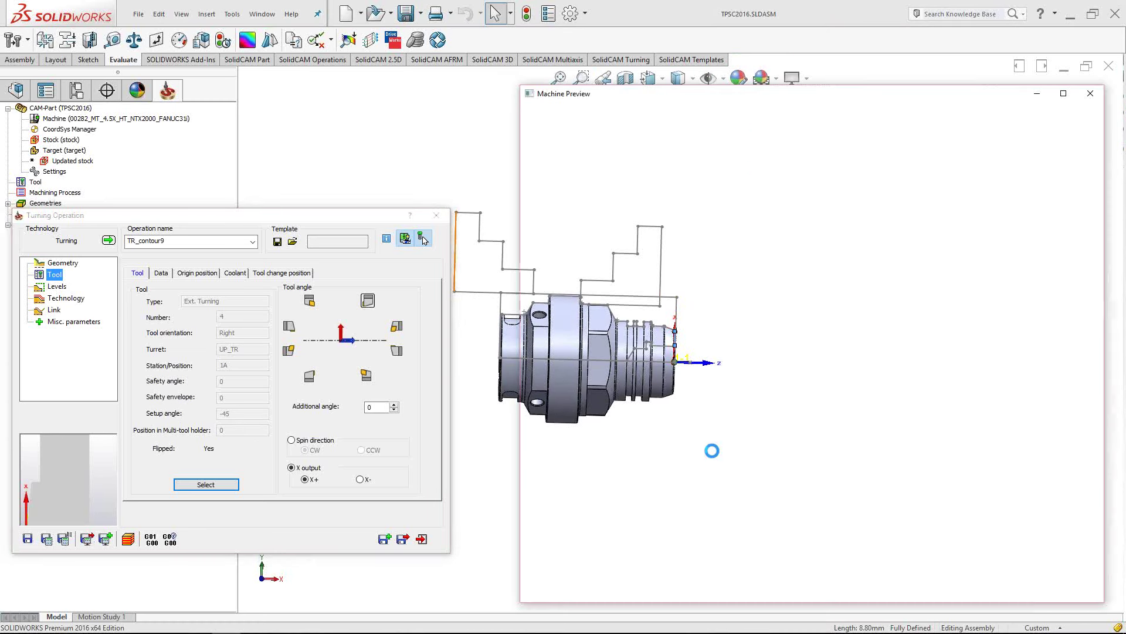
pyautogui.scroll(5, 716, 318)
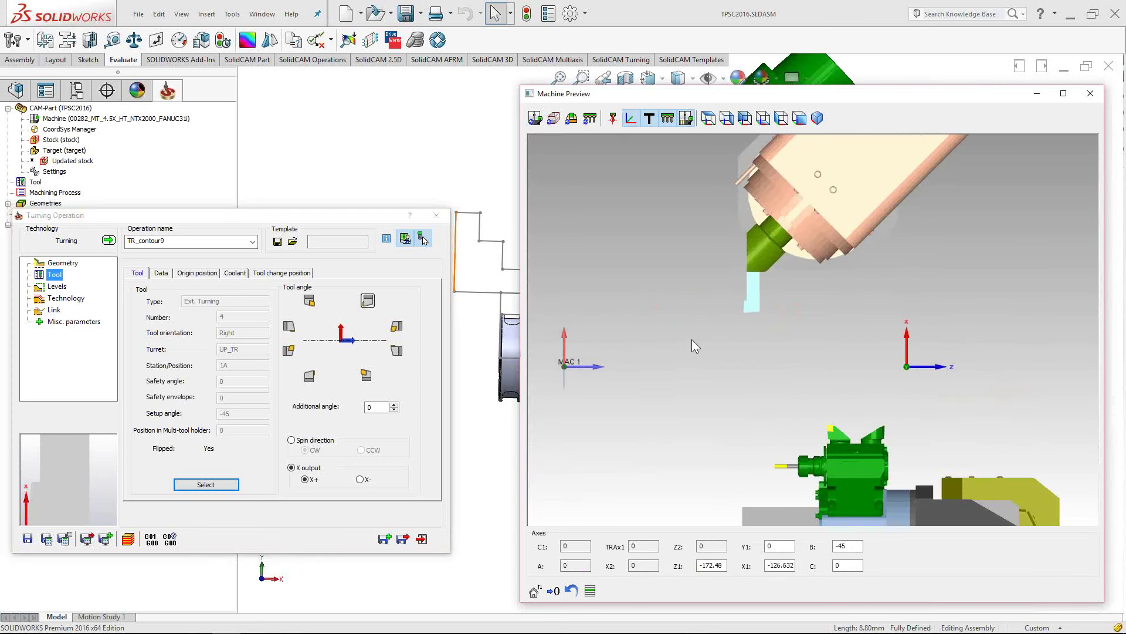
pyautogui.moveTo(692, 339); pyautogui.dragTo(768, 357, button='middle')
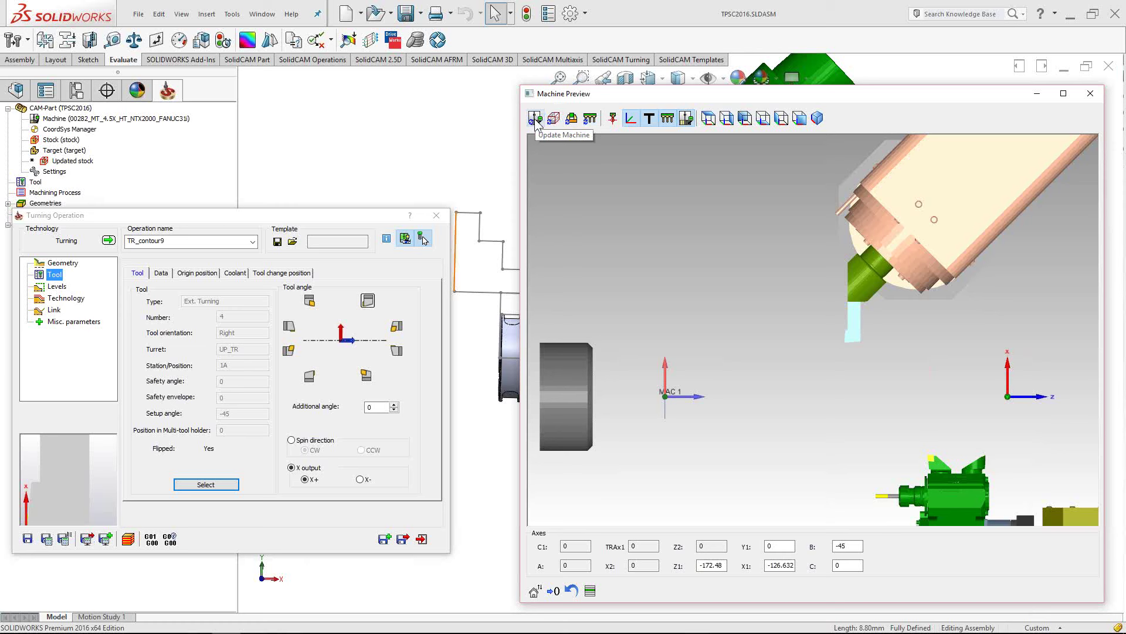
pyautogui.click(555, 119)
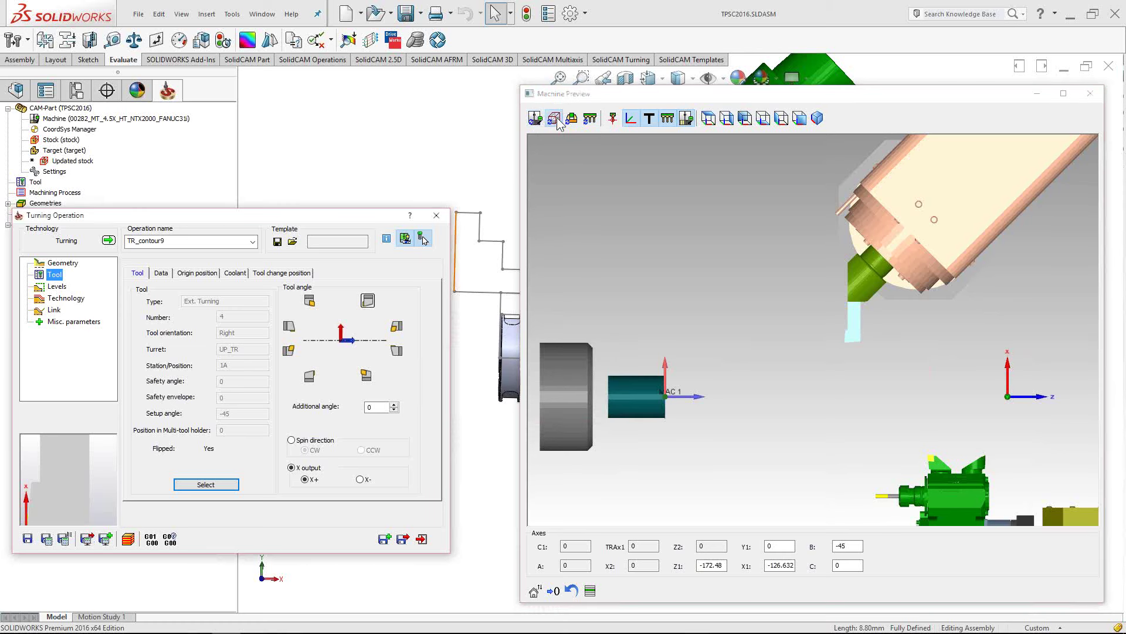
pyautogui.click(573, 120)
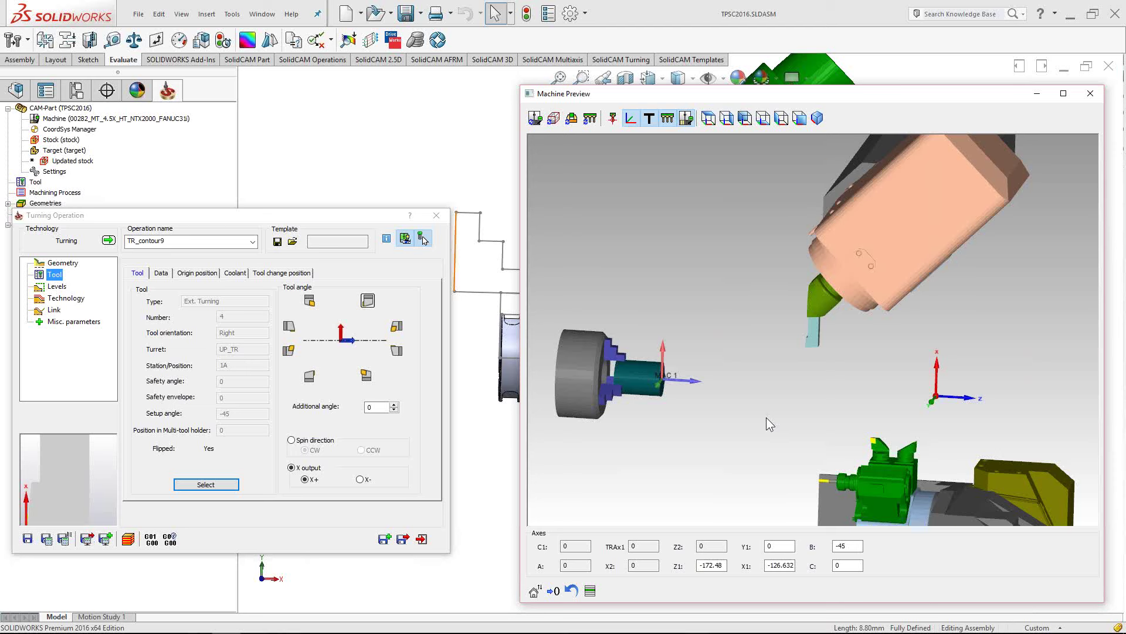
# Examine which way the insert of tool 4 faces relative to the clamped stock in the machine preview
pyautogui.scroll(6, 828, 346)
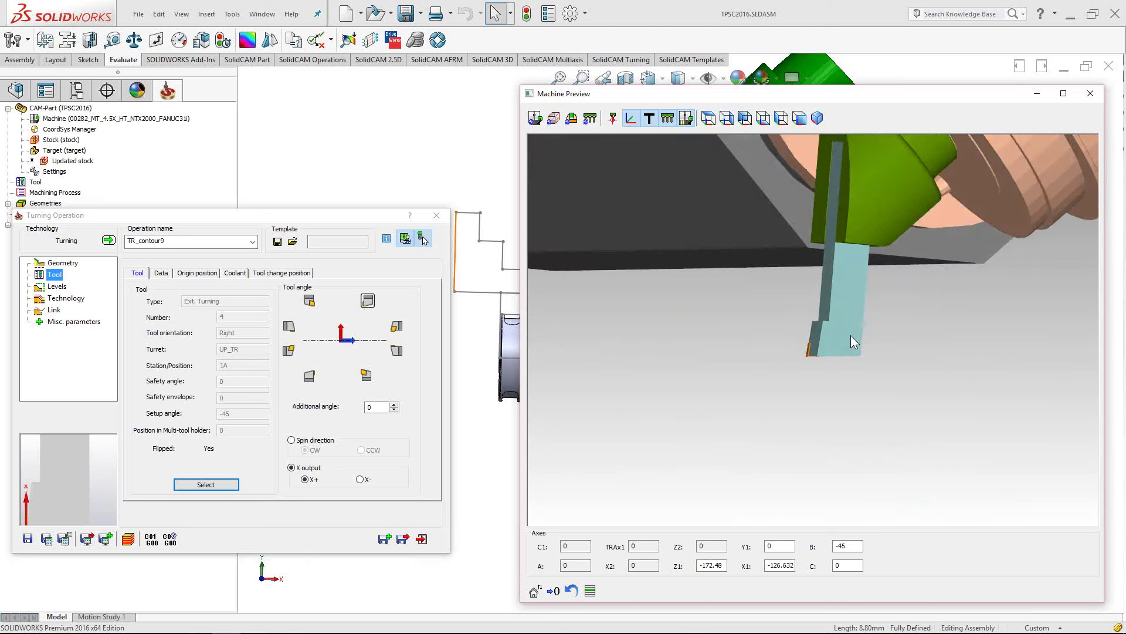
pyautogui.scroll(-5, 866, 293)
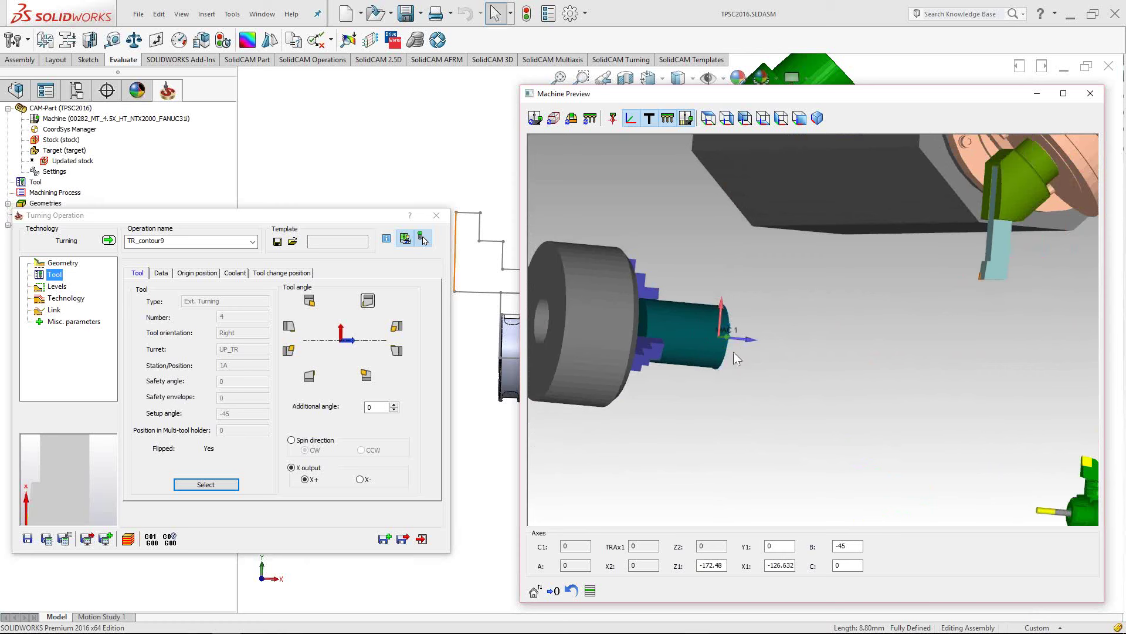
pyautogui.scroll(2, 992, 264)
pyautogui.moveTo(975, 276); pyautogui.dragTo(832, 382, button='middle')
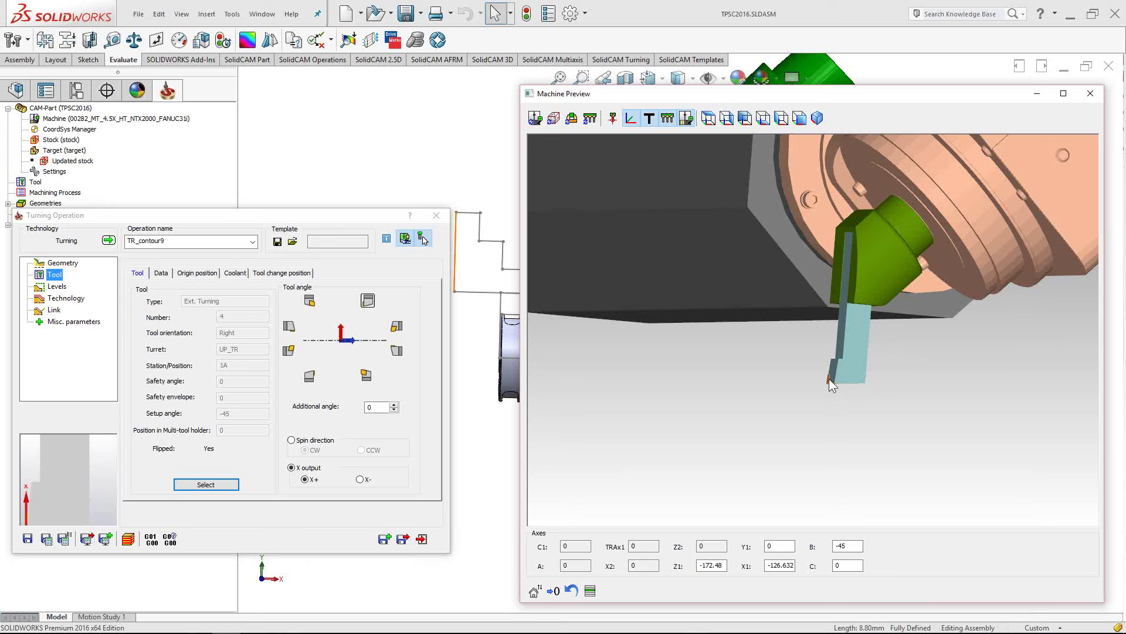
pyautogui.scroll(3, 832, 384)
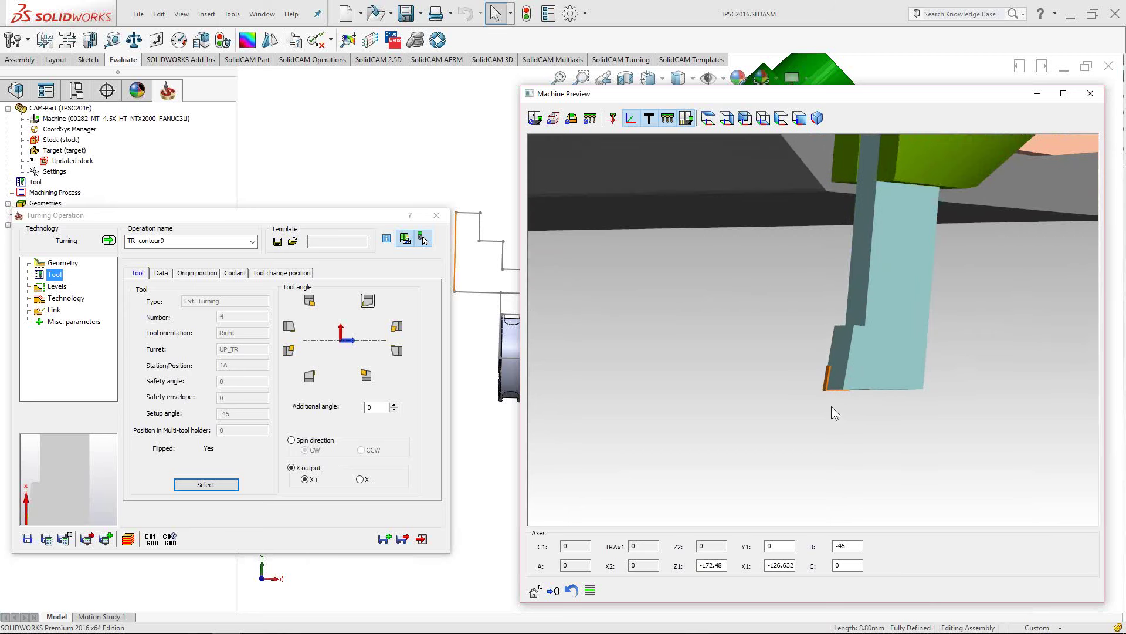
pyautogui.scroll(-5, 840, 390)
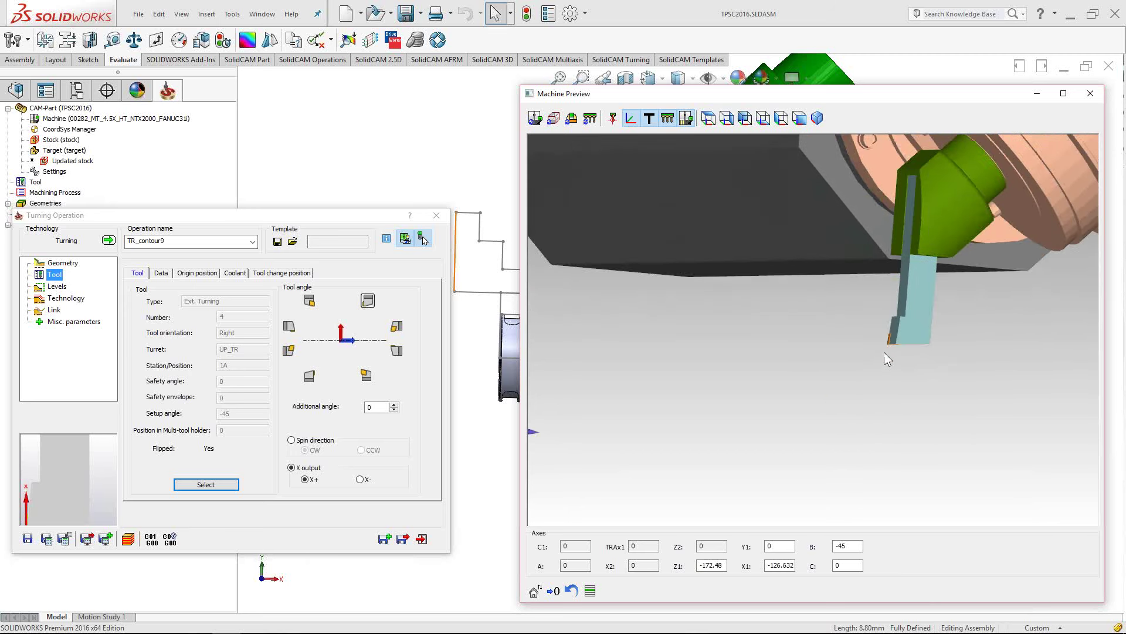
pyautogui.scroll(3, 891, 339)
pyautogui.moveTo(891, 350); pyautogui.dragTo(730, 368, button='middle')
pyautogui.scroll(5, 730, 368)
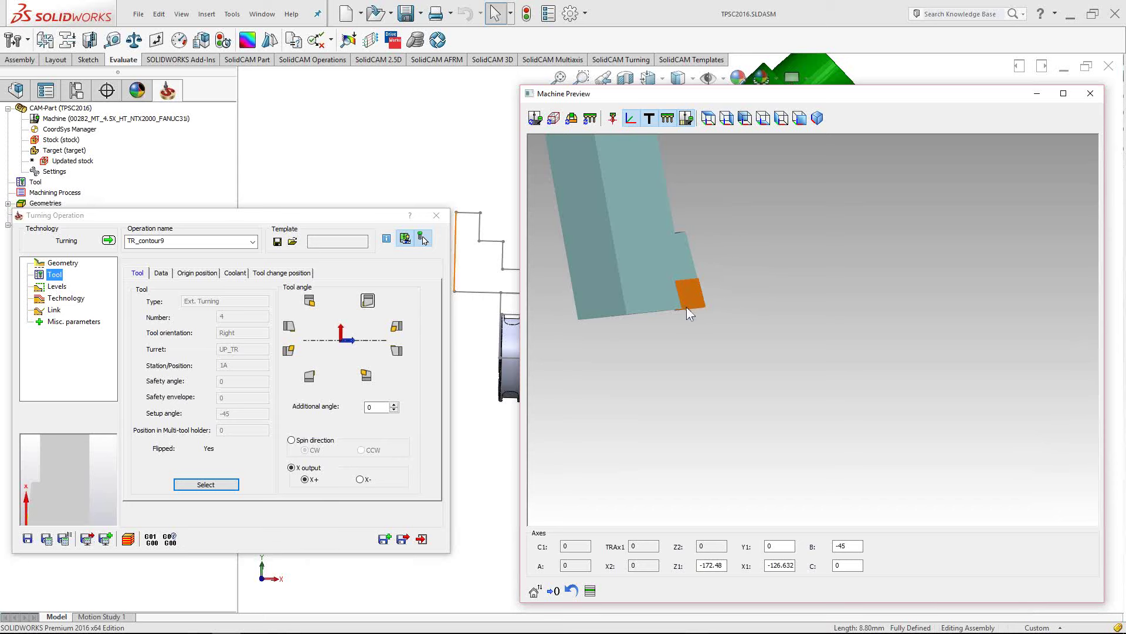
# Examine the spindle rotation arrows around the front face of the clamped stock in the machine preview
pyautogui.scroll(-5, 687, 307)
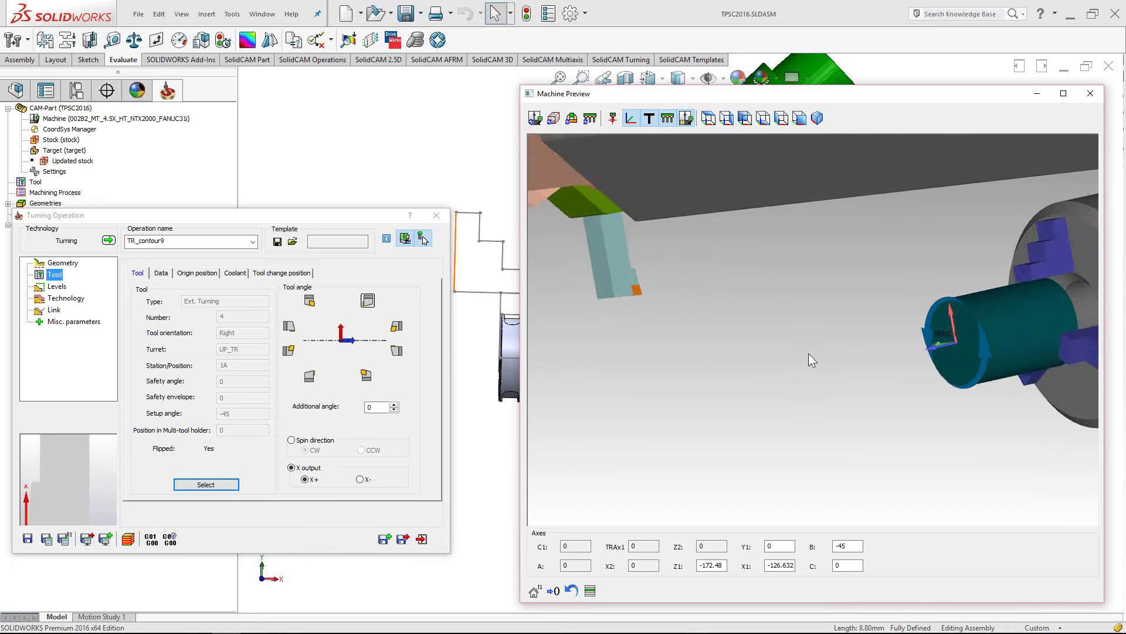
pyautogui.keyDown('ctrl'); pyautogui.moveTo(809, 353); pyautogui.dragTo(646, 364, button='middle'); pyautogui.keyUp('ctrl')
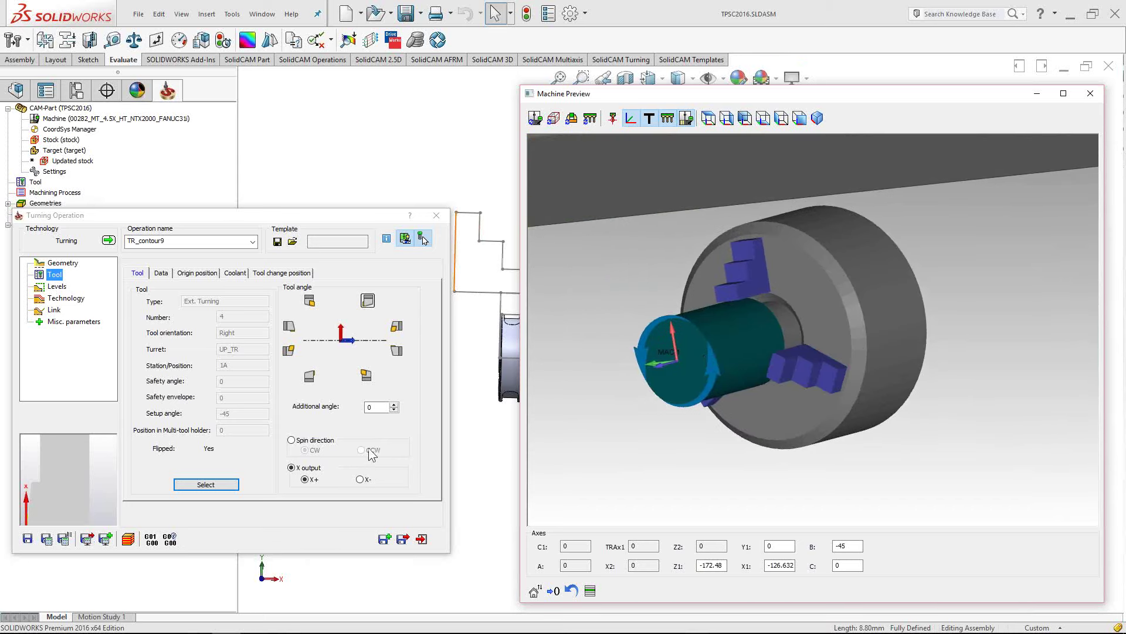
pyautogui.moveTo(801, 373); pyautogui.dragTo(837, 368)
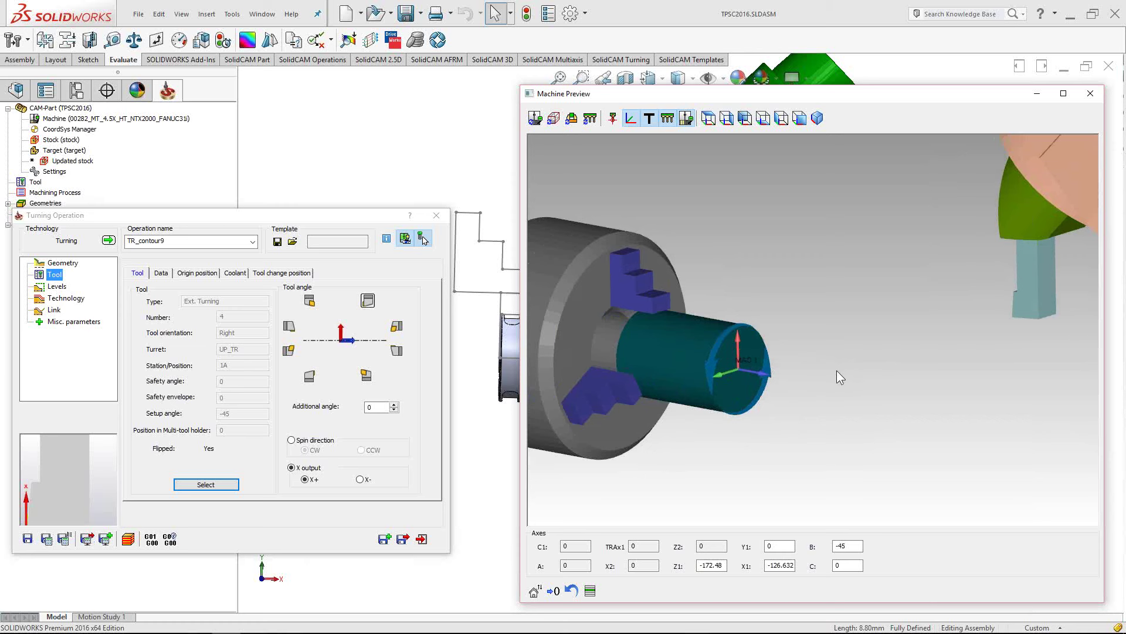
pyautogui.scroll(5, 761, 382)
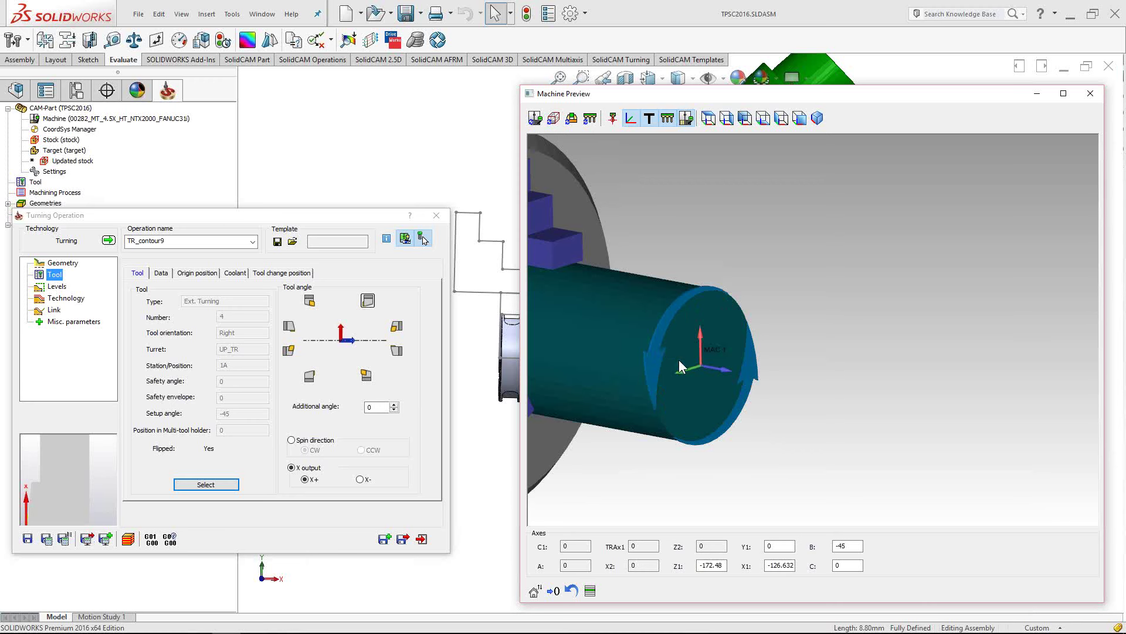
pyautogui.scroll(-2, 663, 355)
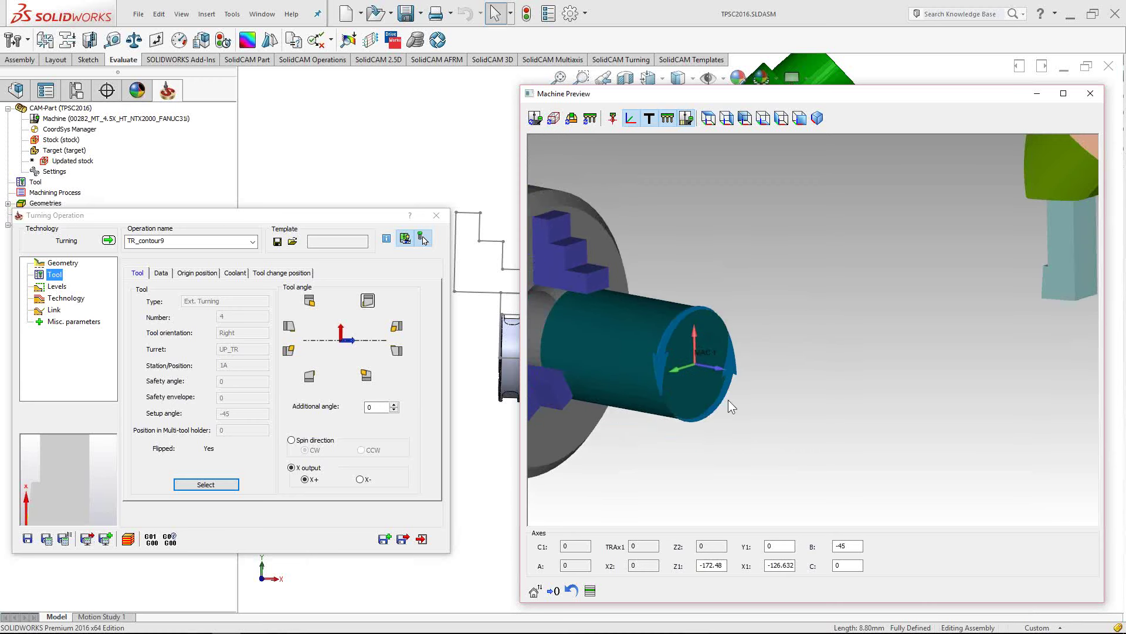
pyautogui.scroll(-1, 728, 400)
pyautogui.moveTo(783, 382); pyautogui.dragTo(729, 386, button='middle')
pyautogui.scroll(-1, 757, 382)
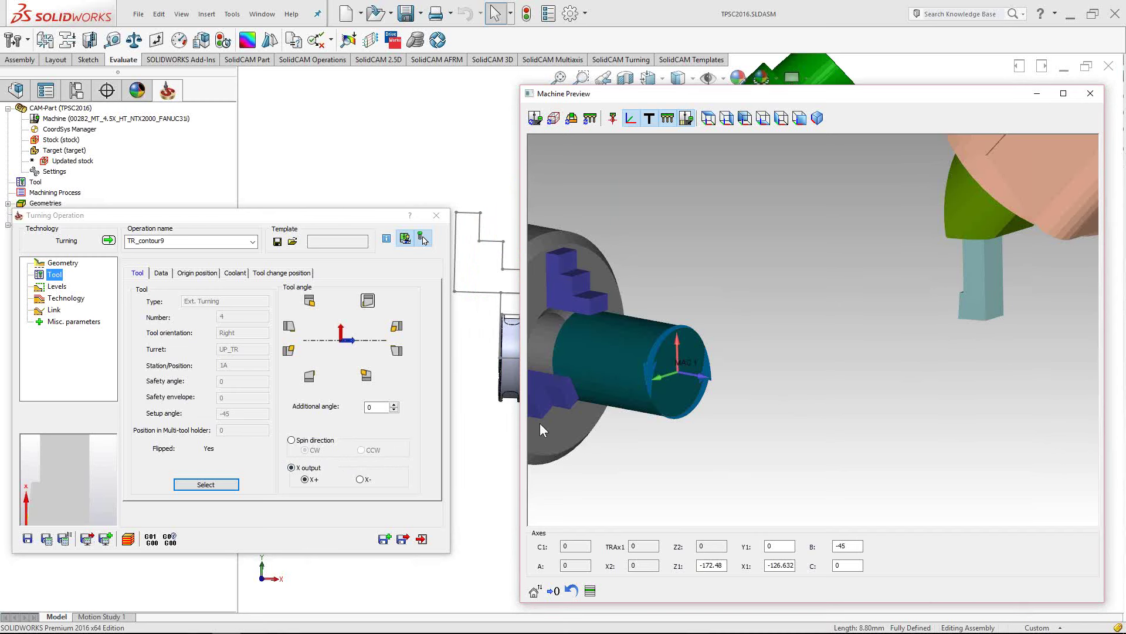
# Switch the operation's X output to X- and check the rotation arrows on the stock in the machine preview
pyautogui.click(304, 480)
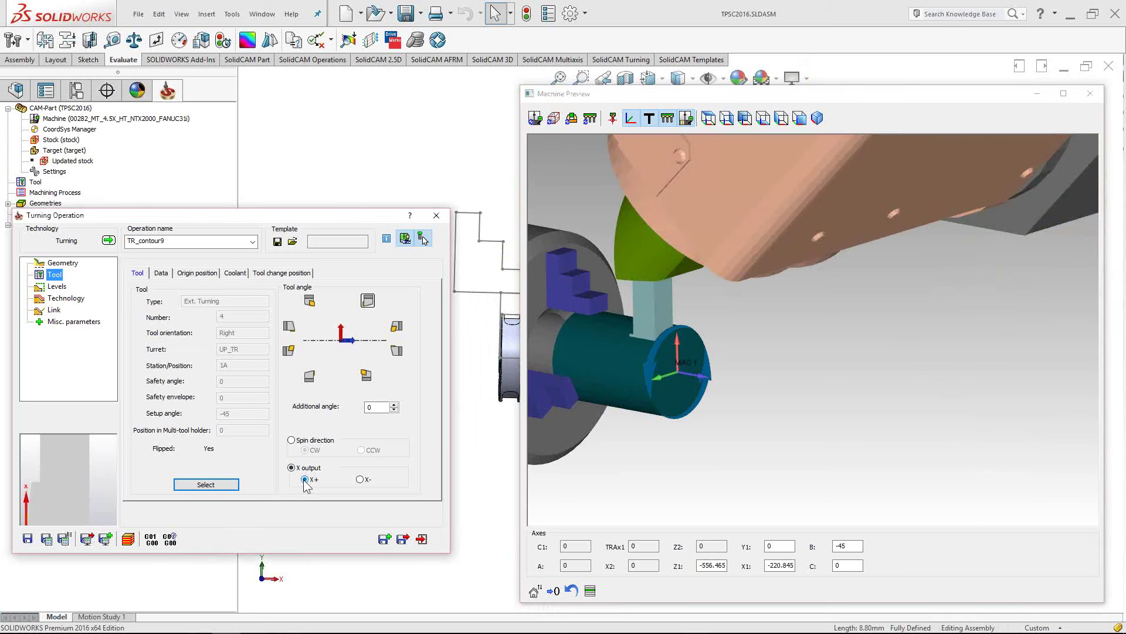
pyautogui.click(363, 481)
pyautogui.click(703, 354)
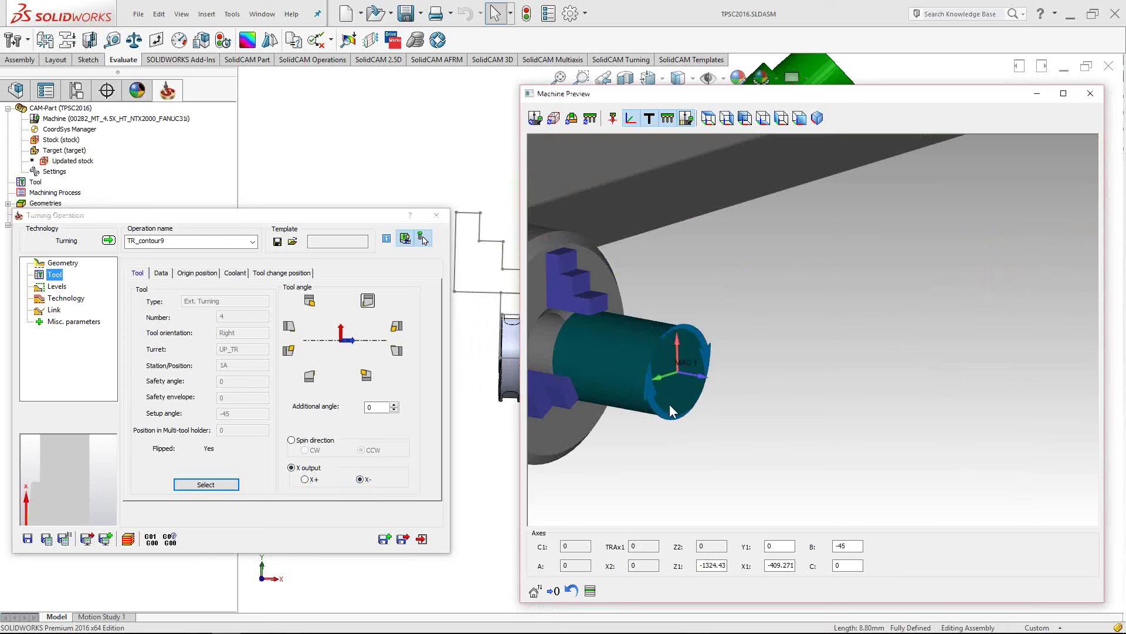
# Jog the upper turret above the stock in the machine preview, with Z1 at -524.435 and X1 at -109.271
pyautogui.click(720, 565)
pyautogui.scroll(-1, 719, 565)
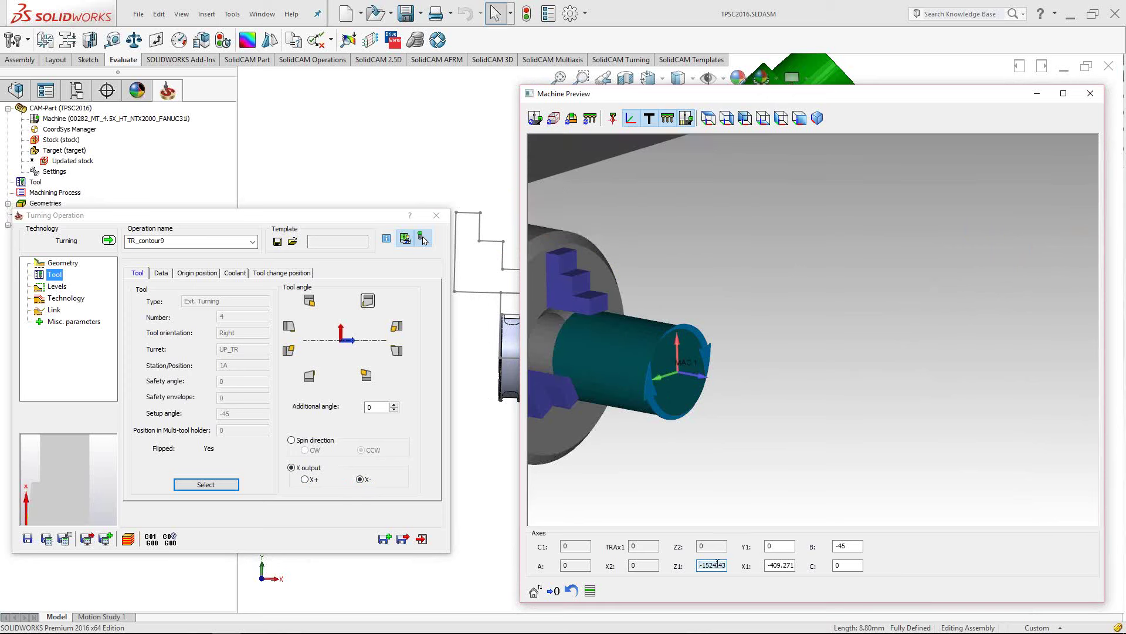
pyautogui.scroll(5, 719, 564)
pyautogui.scroll(4, 720, 564)
pyautogui.click(778, 566)
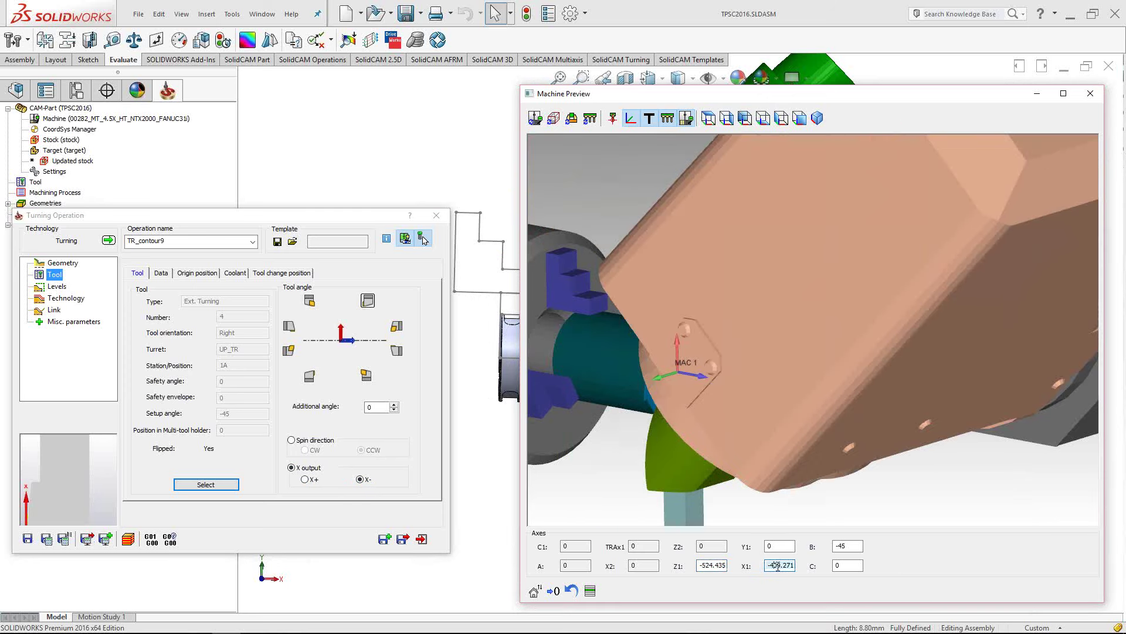
pyautogui.scroll(1, 778, 565)
pyautogui.scroll(-1, 779, 566)
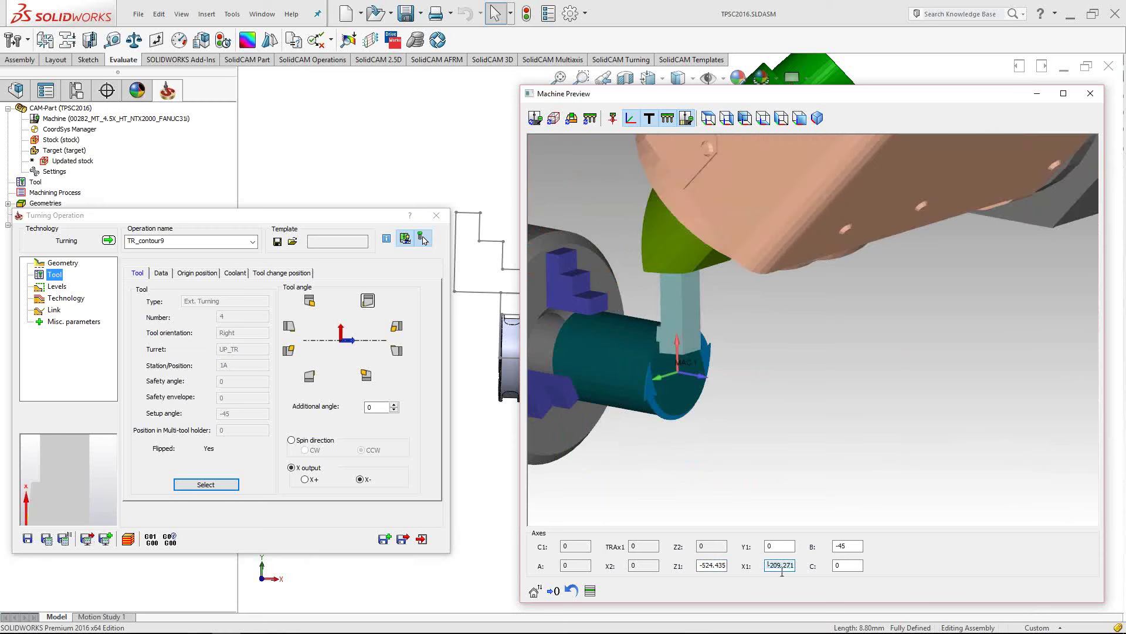
pyautogui.scroll(1, 783, 567)
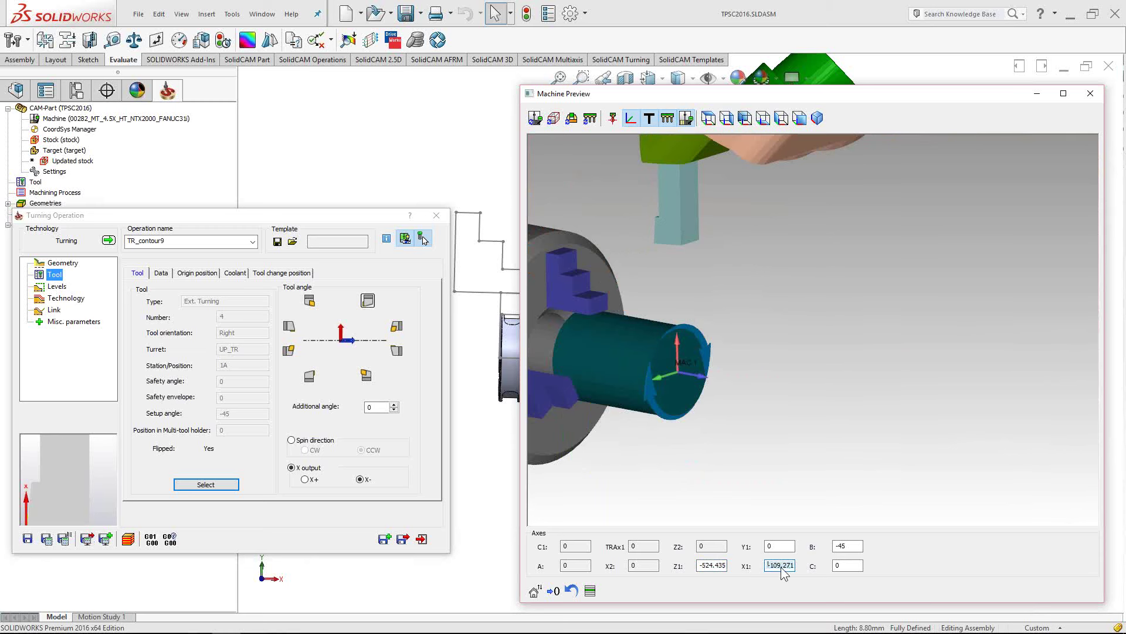
# Define the rotation by spin direction, trying CCW and CW, and check the arrows on the stock for each
pyautogui.click(292, 440)
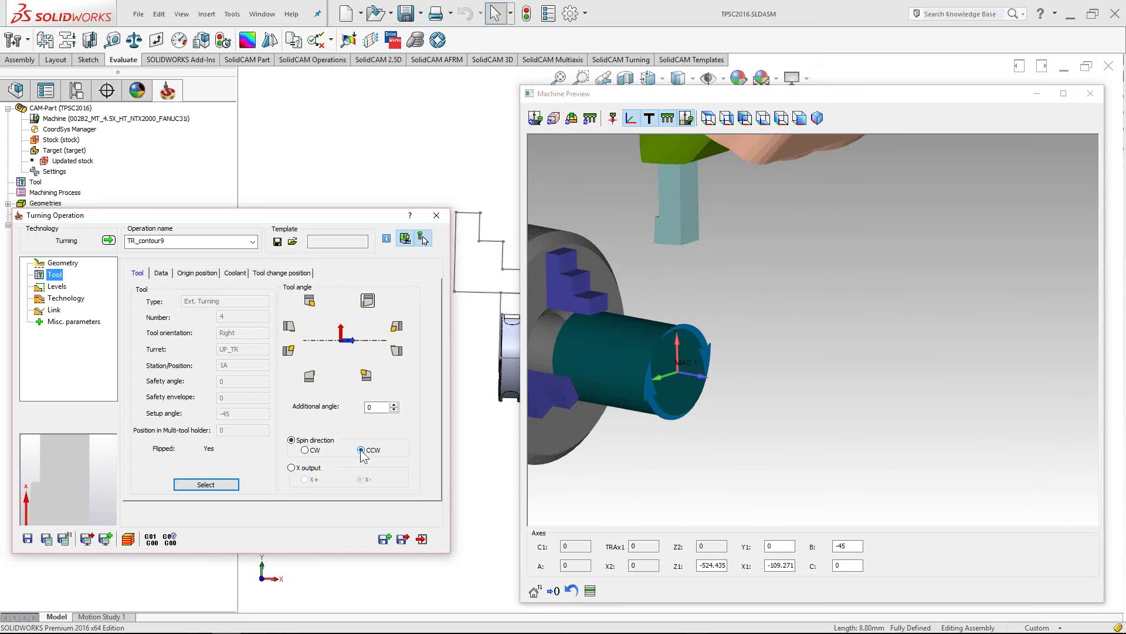
pyautogui.click(687, 319)
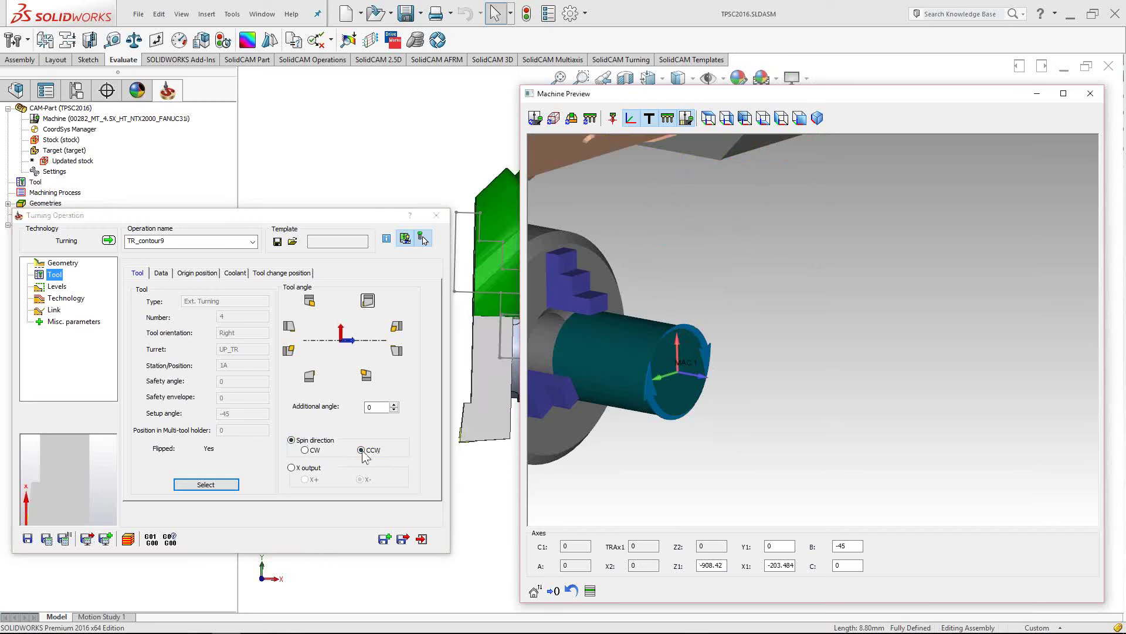
pyautogui.click(305, 450)
pyautogui.click(642, 338)
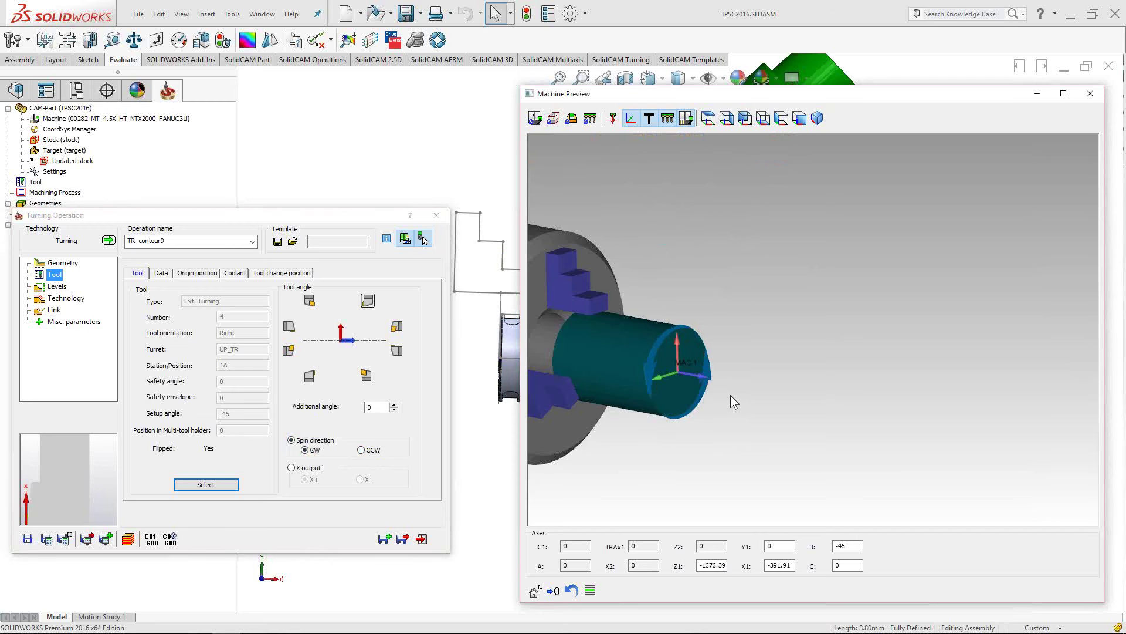
# Jog the upper turret clear of the stock in the machine preview, with Z1 at -276.39 and X1 at -91.91
pyautogui.scroll(-4, 727, 376)
pyautogui.moveTo(807, 372); pyautogui.dragTo(930, 394, button='middle')
pyautogui.scroll(-2, 765, 399)
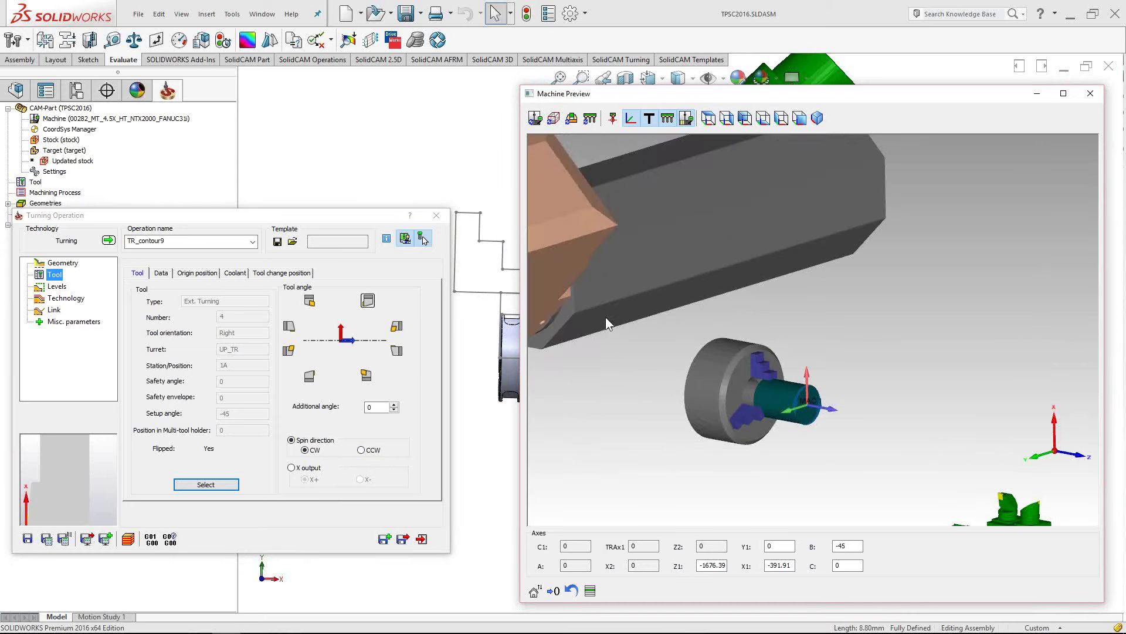
pyautogui.moveTo(302, 213); pyautogui.dragTo(313, 335)
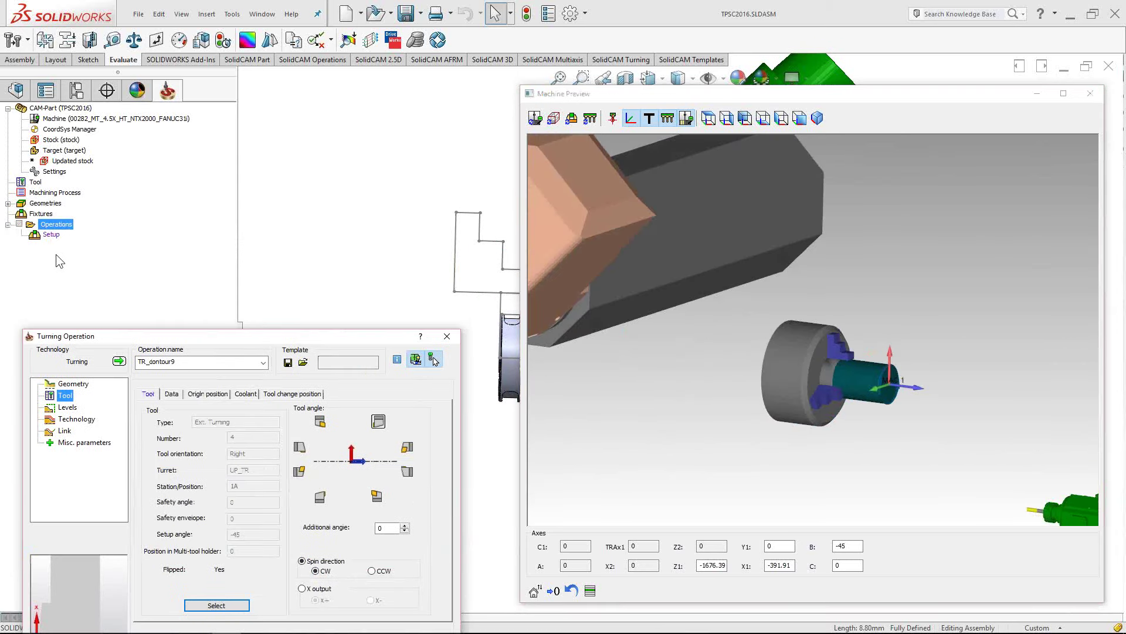
pyautogui.moveTo(234, 340); pyautogui.dragTo(219, 286)
pyautogui.click(720, 565)
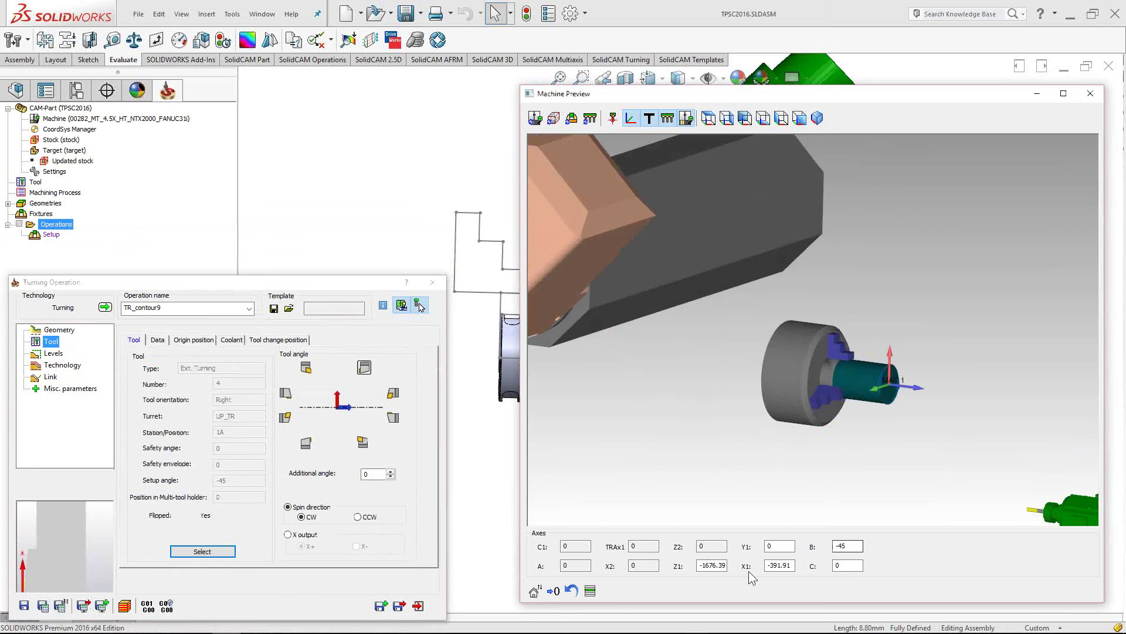
pyautogui.scroll(-2, 721, 565)
pyautogui.scroll(16, 721, 565)
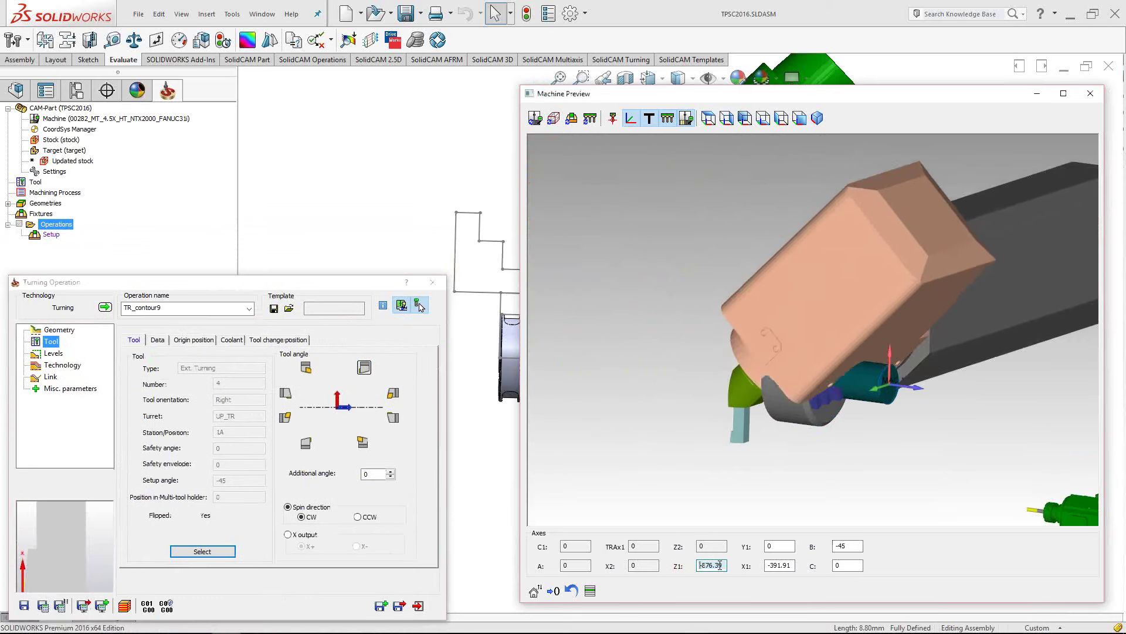
pyautogui.click(789, 566)
pyautogui.scroll(5, 790, 569)
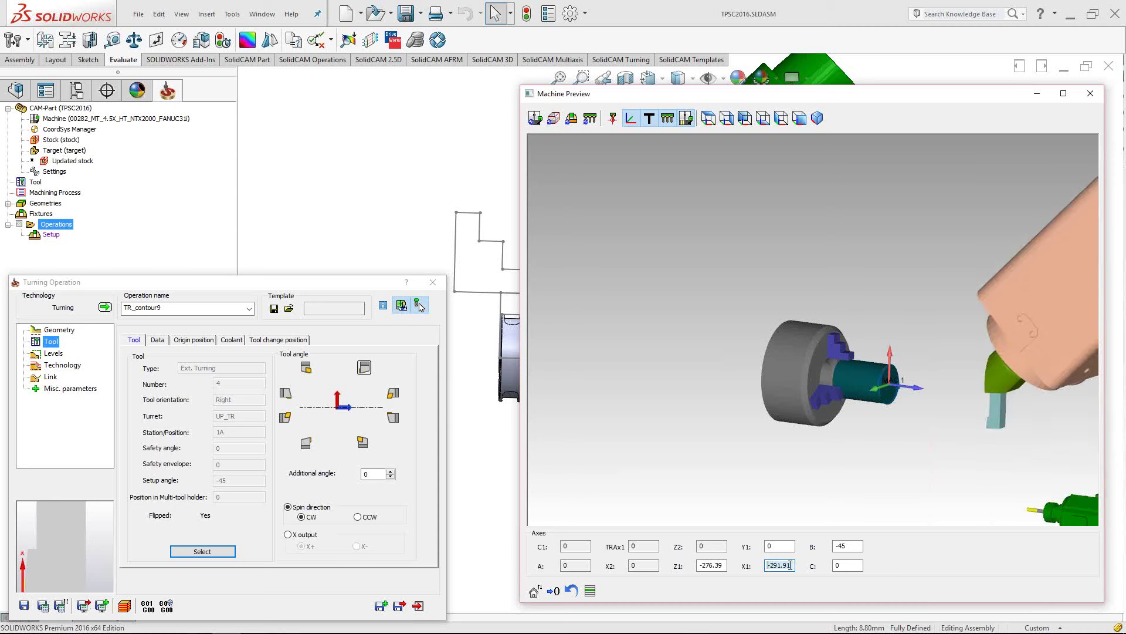
pyautogui.moveTo(927, 414); pyautogui.dragTo(829, 385, button='middle')
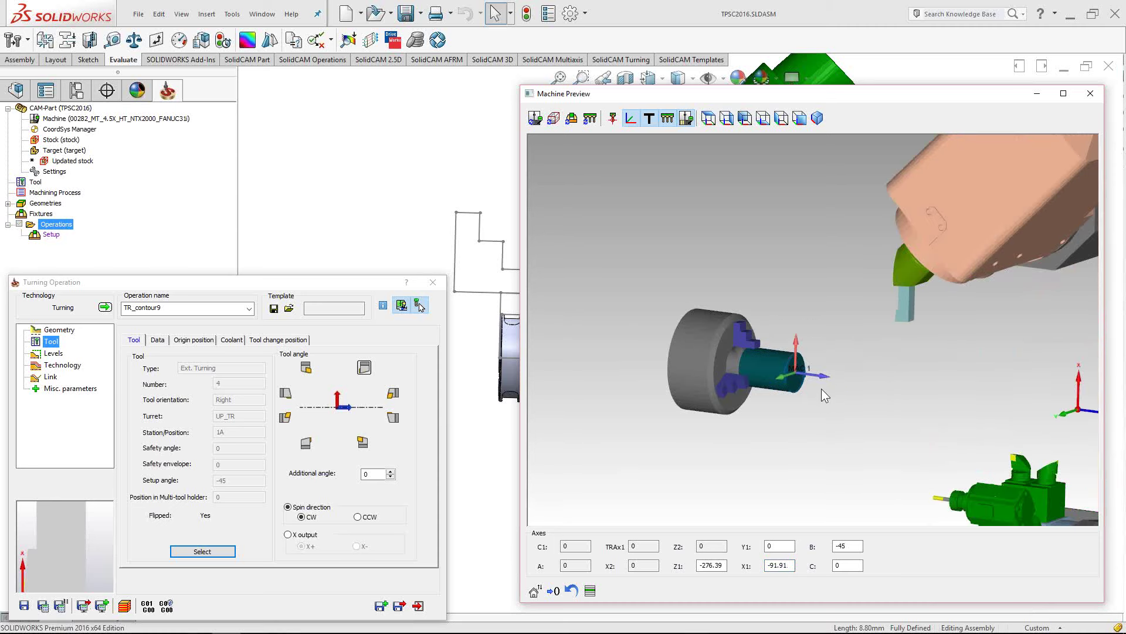
# Return the operation to X output control with X+ and inspect the rotation arrows on the stock's front face
pyautogui.moveTo(349, 282); pyautogui.dragTo(351, 236)
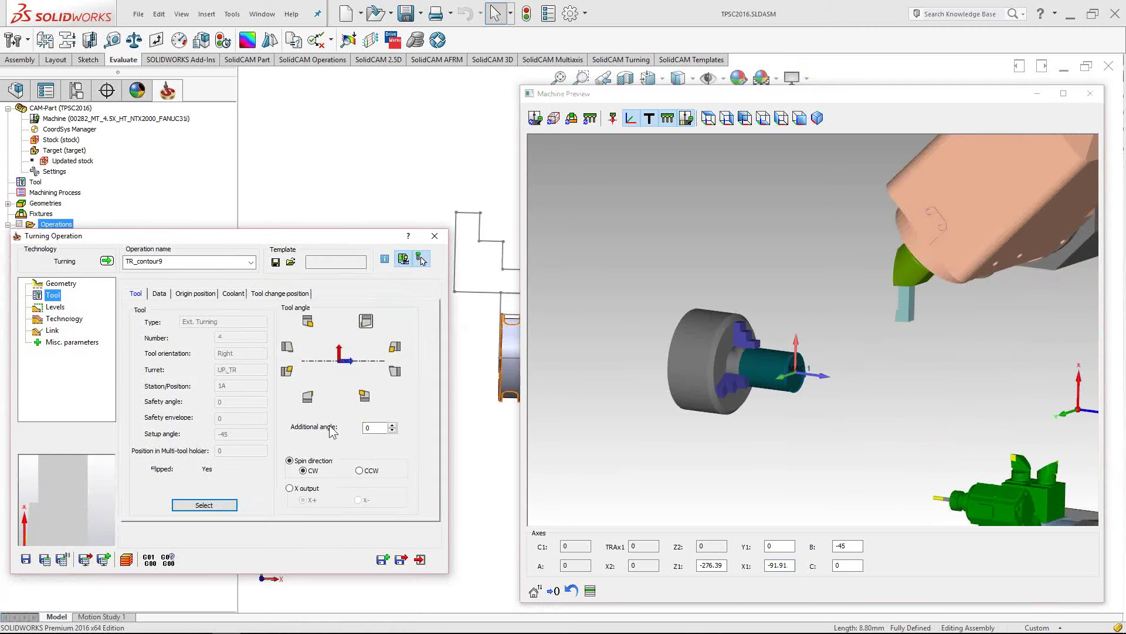
pyautogui.click(290, 490)
pyautogui.click(946, 400)
pyautogui.scroll(5, 748, 376)
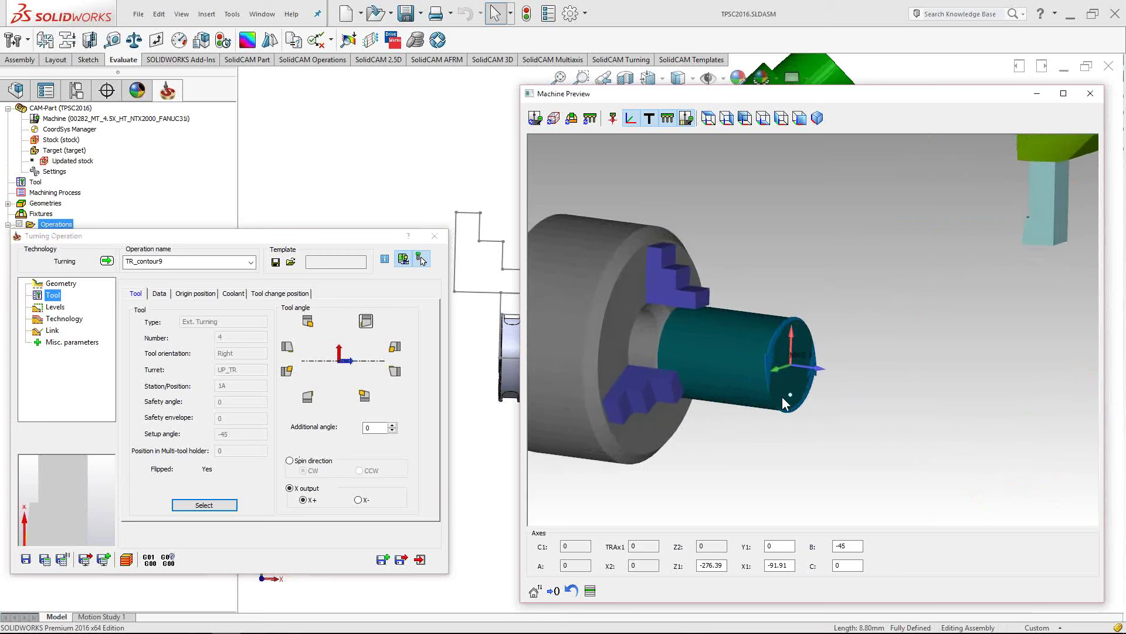
pyautogui.moveTo(786, 395); pyautogui.dragTo(785, 397, button='middle')
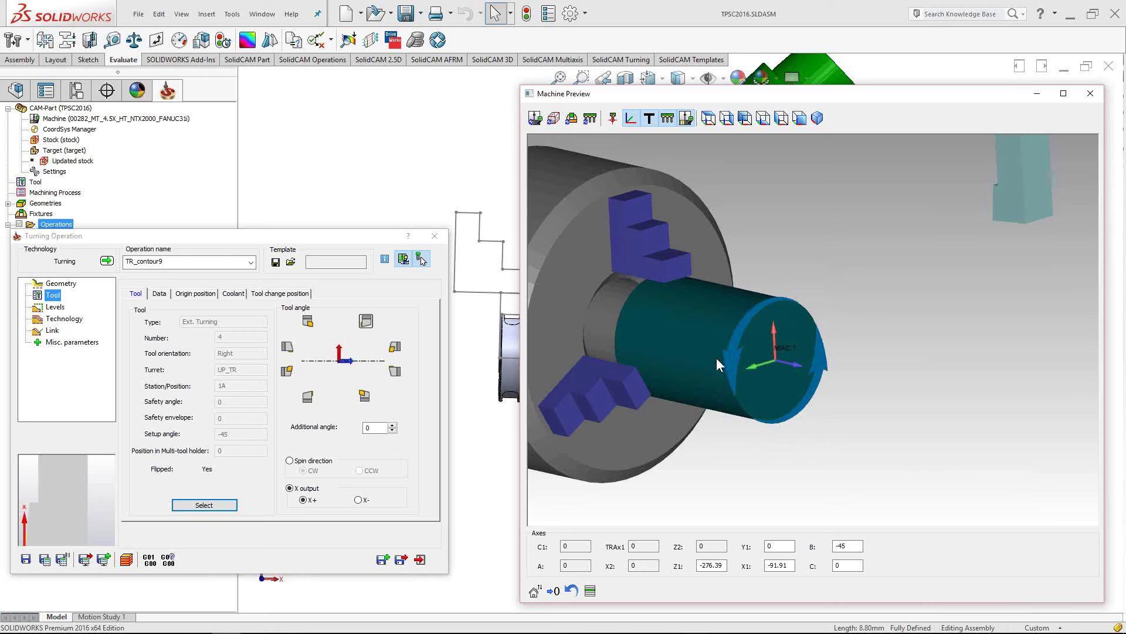
pyautogui.scroll(-5, 715, 364)
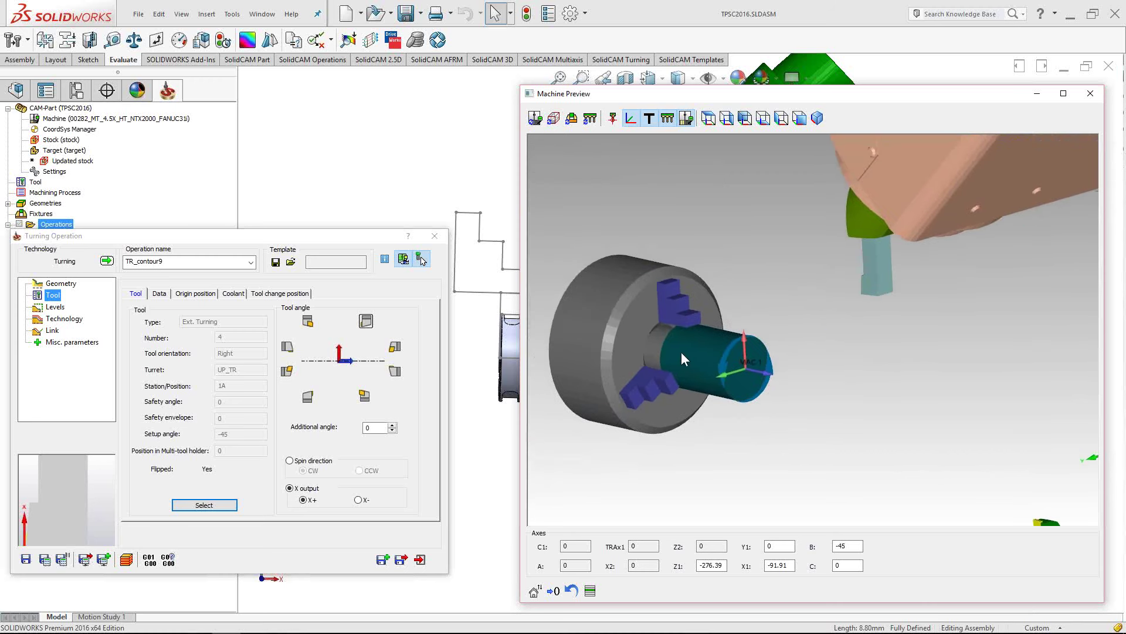
# Show the machine preview in the Left view and hide the machine bodies around the tools and coordinate system
pyautogui.click(781, 119)
pyautogui.scroll(5, 891, 309)
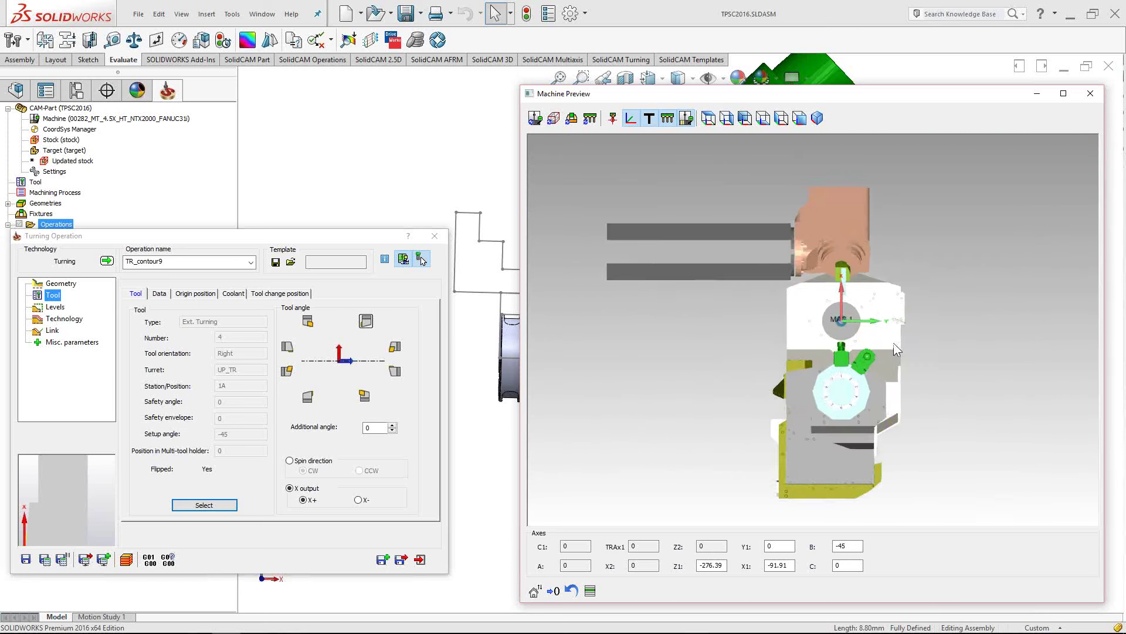
pyautogui.click(688, 119)
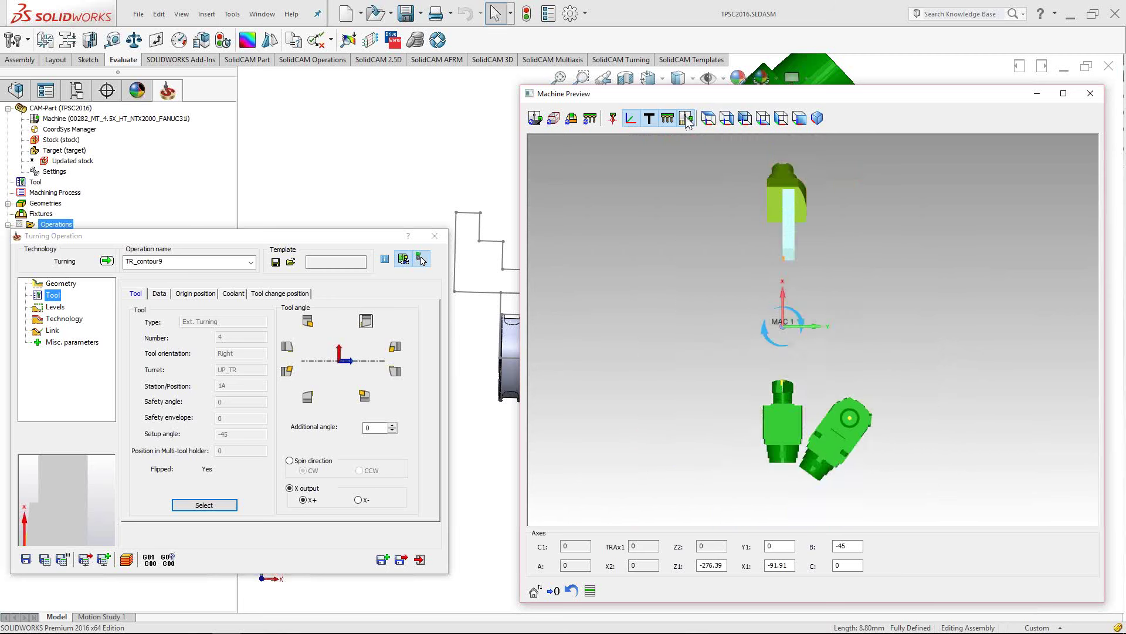
# Examine the rotation arrows around the MAC 1 coordinate system relative to the insert of the upper-turret tool
pyautogui.moveTo(795, 352)
pyautogui.mouseDown(button='middle')
pyautogui.moveTo(786, 331)
pyautogui.moveTo(807, 343)
pyautogui.mouseUp(button='middle')
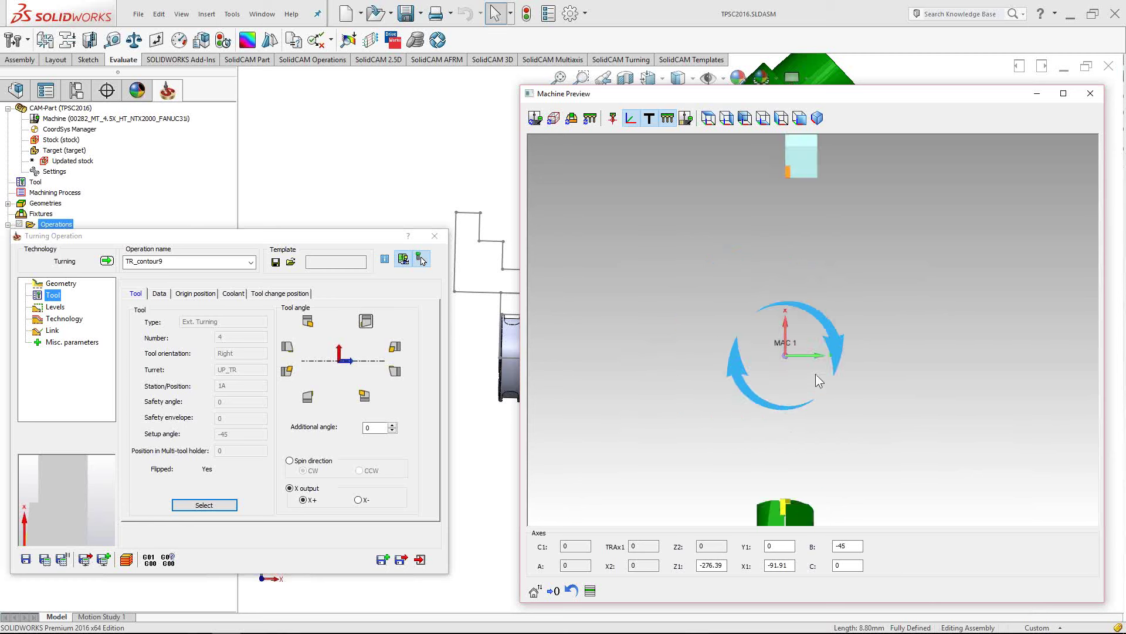
pyautogui.moveTo(752, 353); pyautogui.dragTo(679, 402, button='middle')
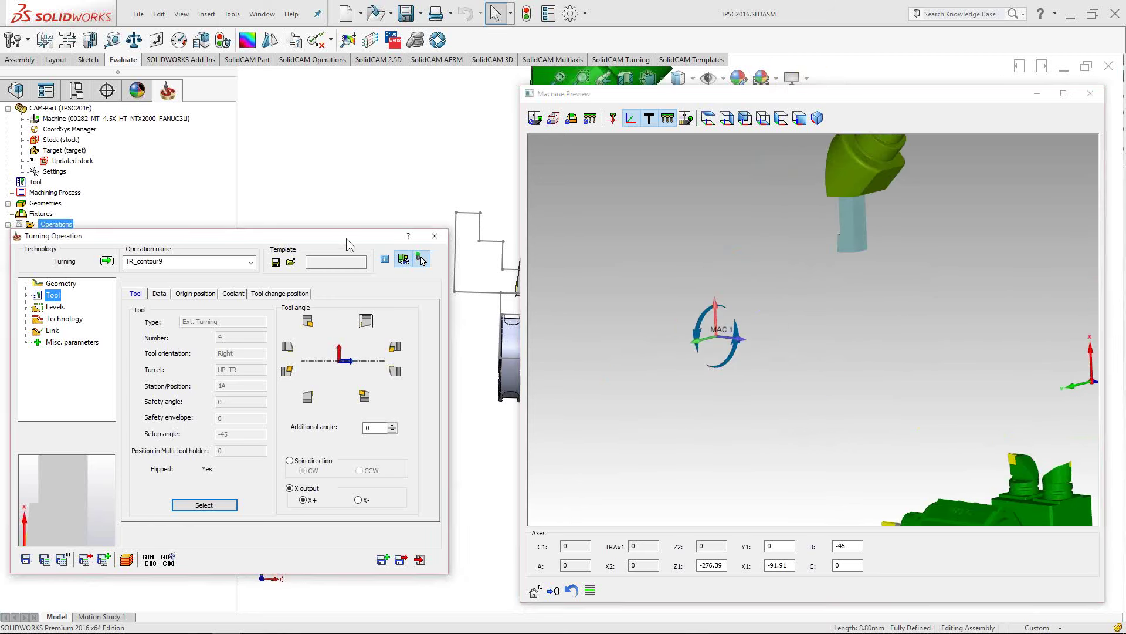
pyautogui.moveTo(346, 238); pyautogui.dragTo(355, 207)
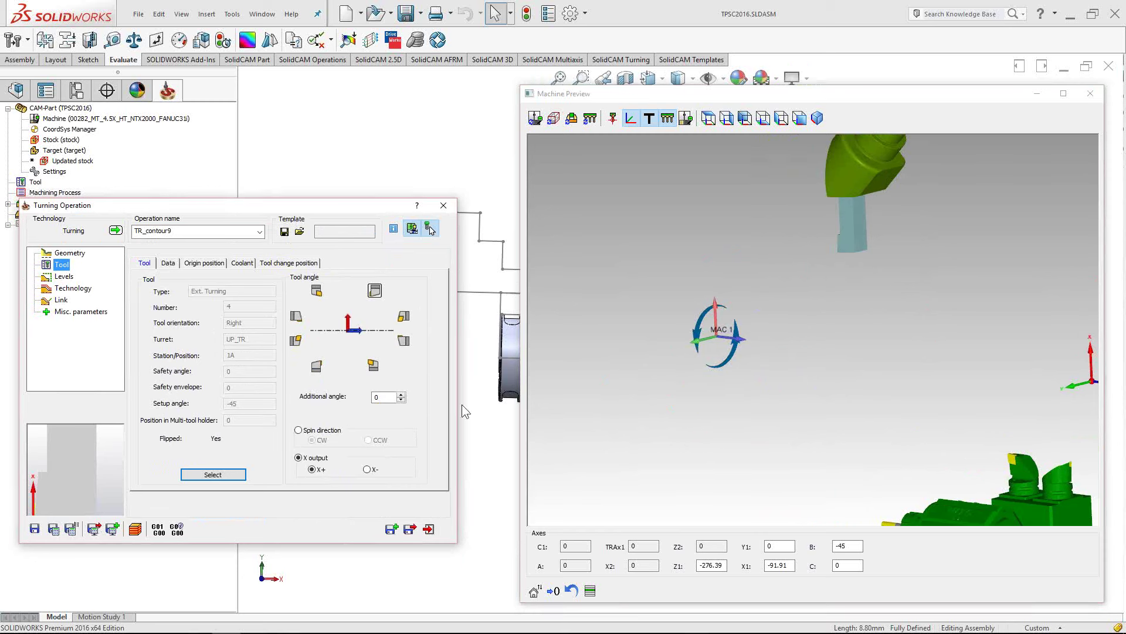
pyautogui.click(665, 222)
pyautogui.scroll(3, 724, 342)
pyautogui.moveTo(698, 334); pyautogui.dragTo(721, 404, button='middle')
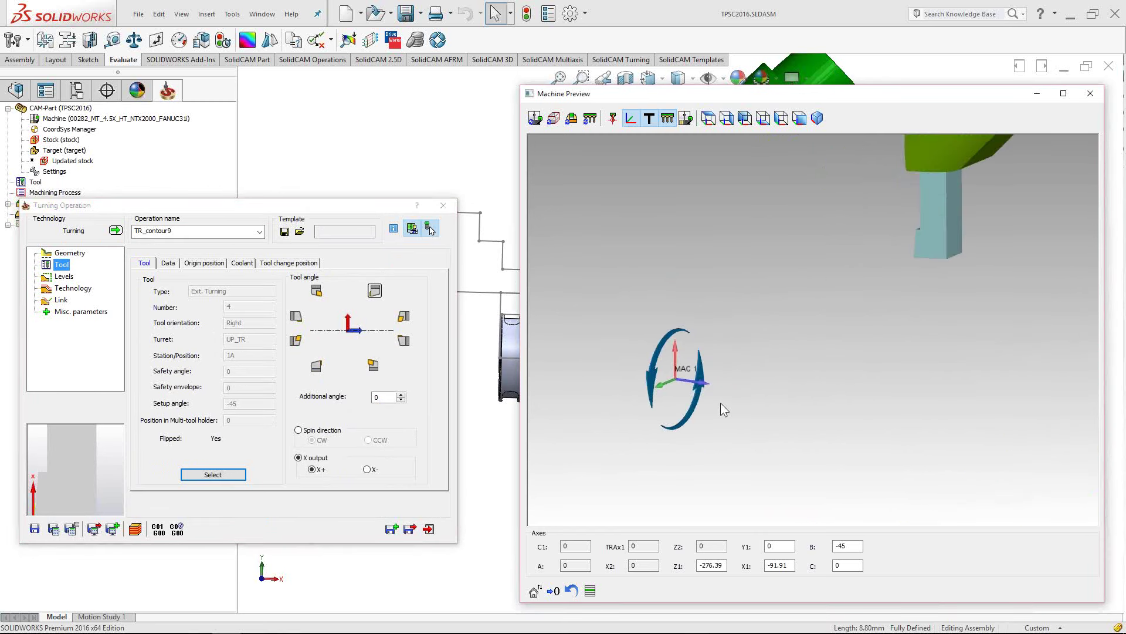
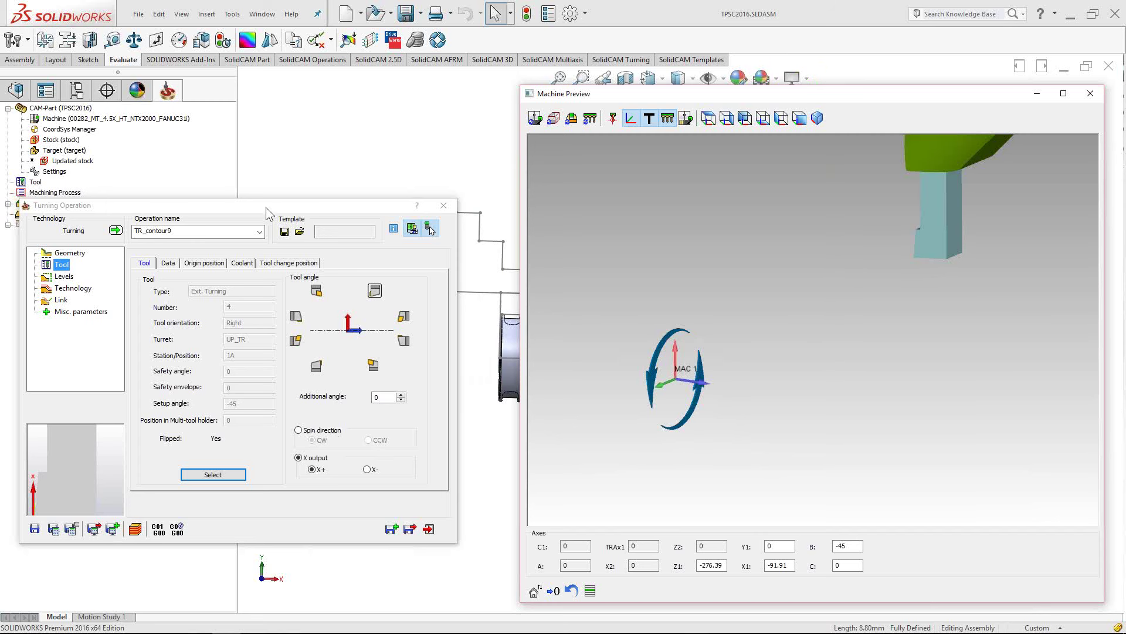
# Recheck the rotation arrows against the upper-turret tool from a slightly wider view, and close the machine preview
pyautogui.moveTo(266, 207); pyautogui.dragTo(283, 193)
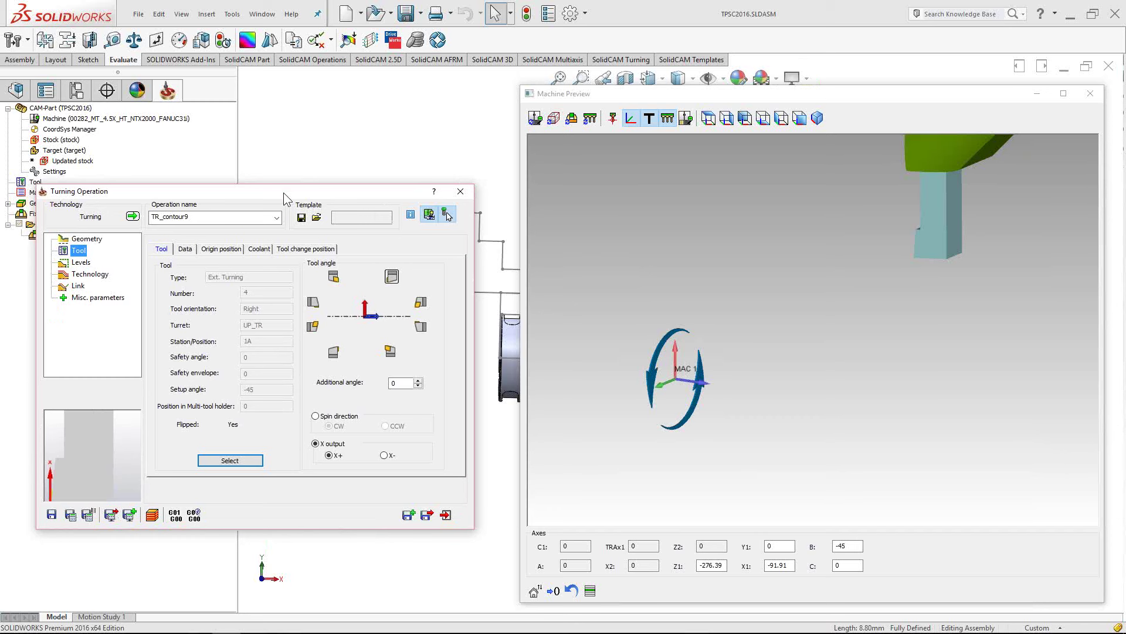
pyautogui.scroll(-4, 776, 349)
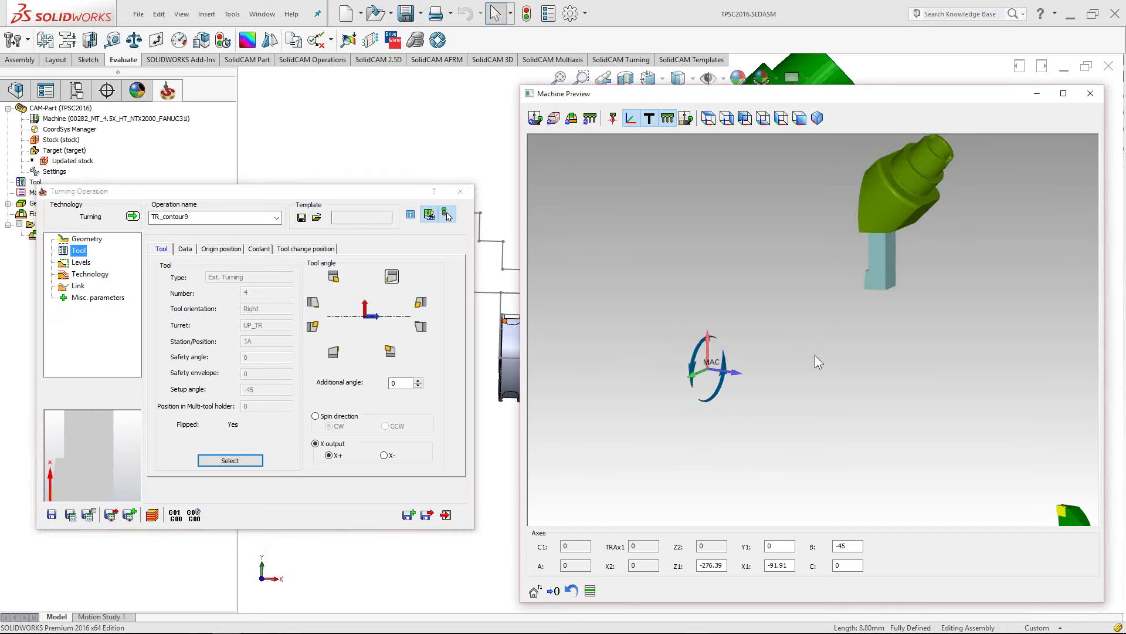
pyautogui.moveTo(815, 354); pyautogui.dragTo(831, 345, button='middle')
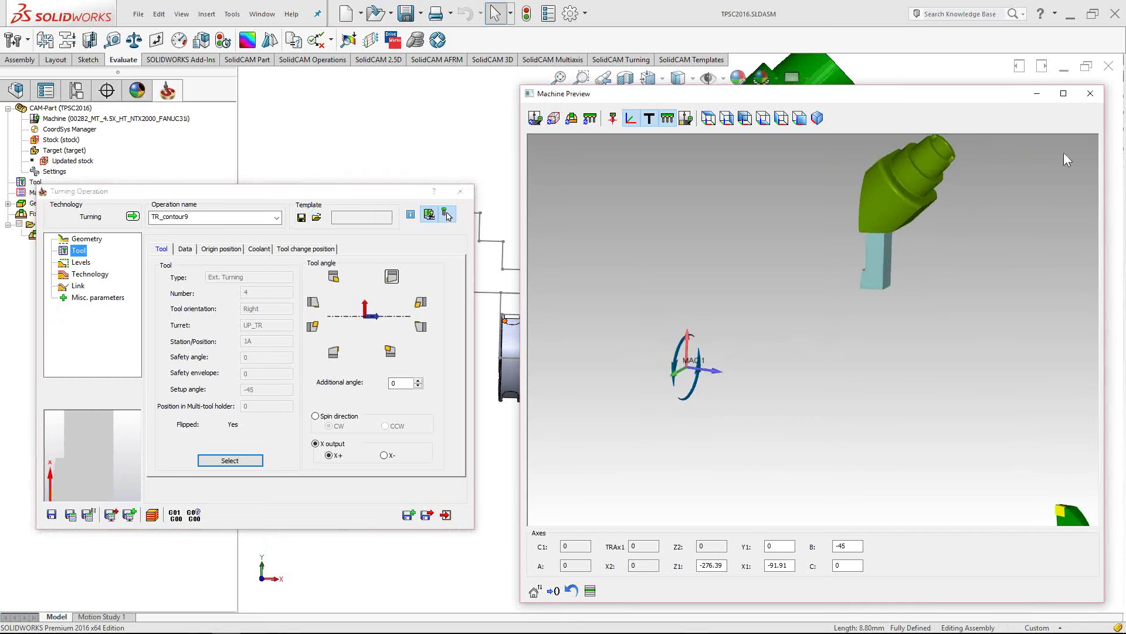
pyautogui.click(1090, 94)
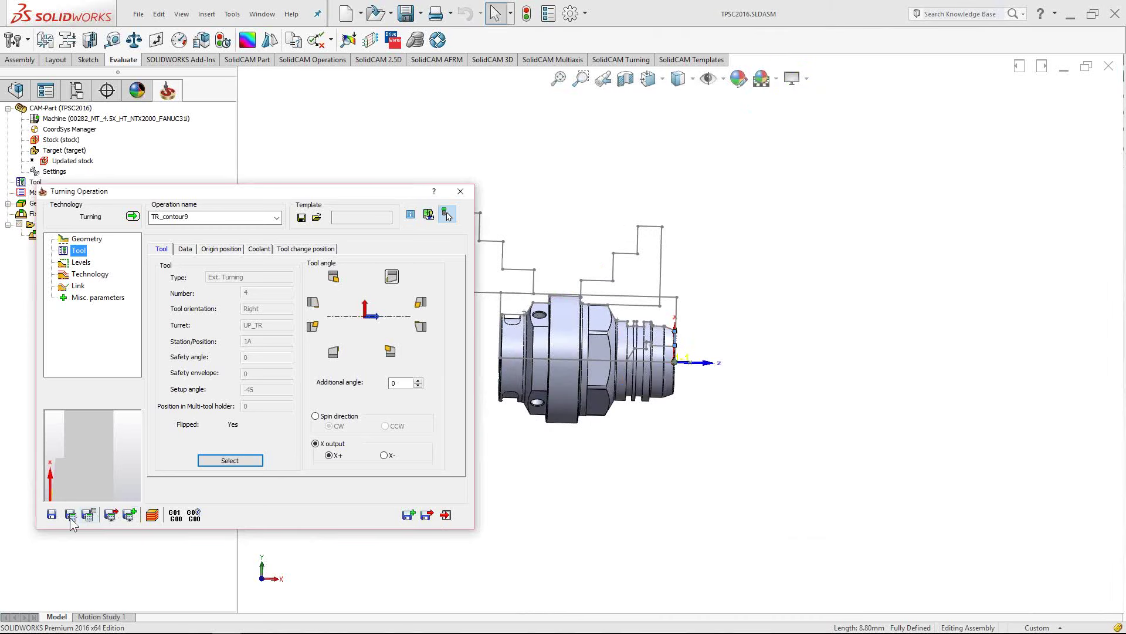
# Calculate the TR_contour9 operation, set its technology mode to Face front, and save and close it
pyautogui.click(71, 514)
pyautogui.click(93, 274)
pyautogui.click(191, 241)
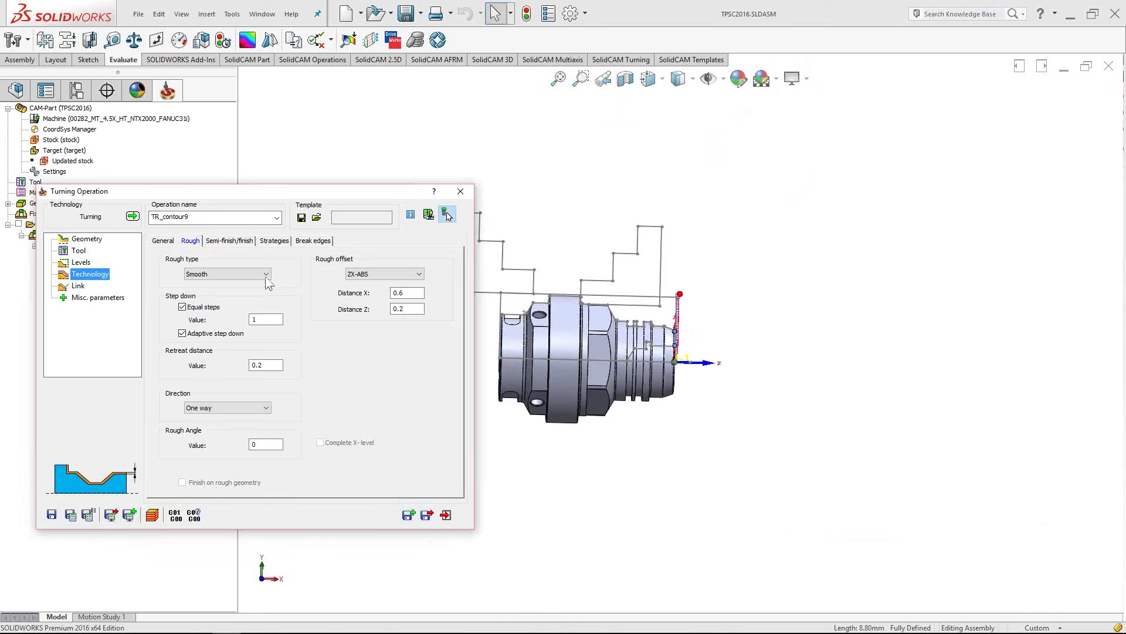
pyautogui.click(167, 241)
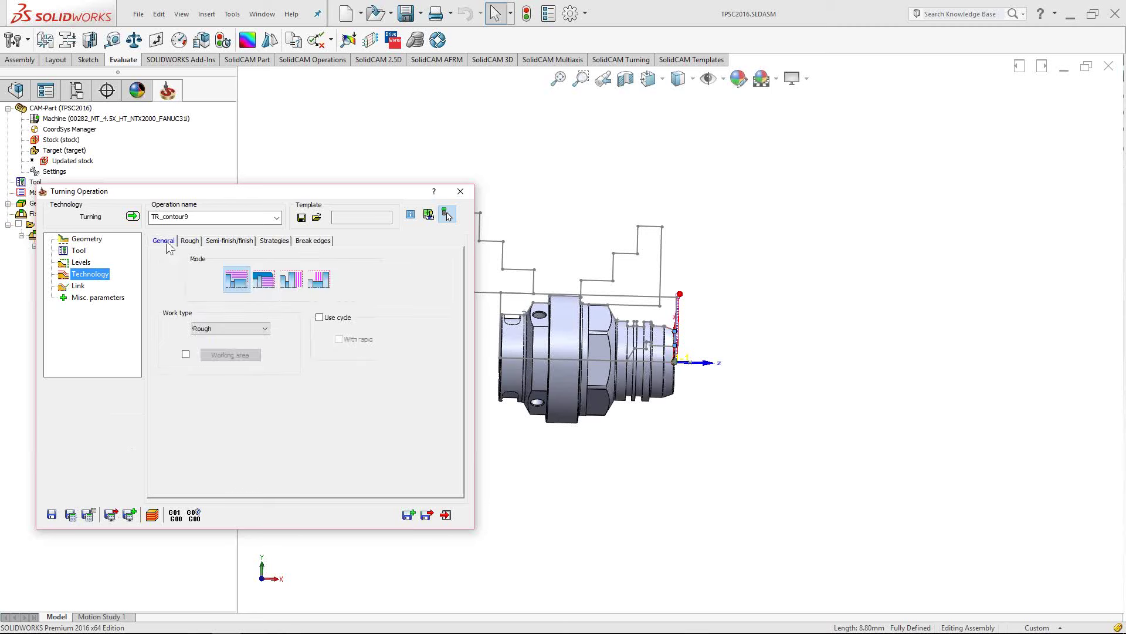
pyautogui.click(290, 286)
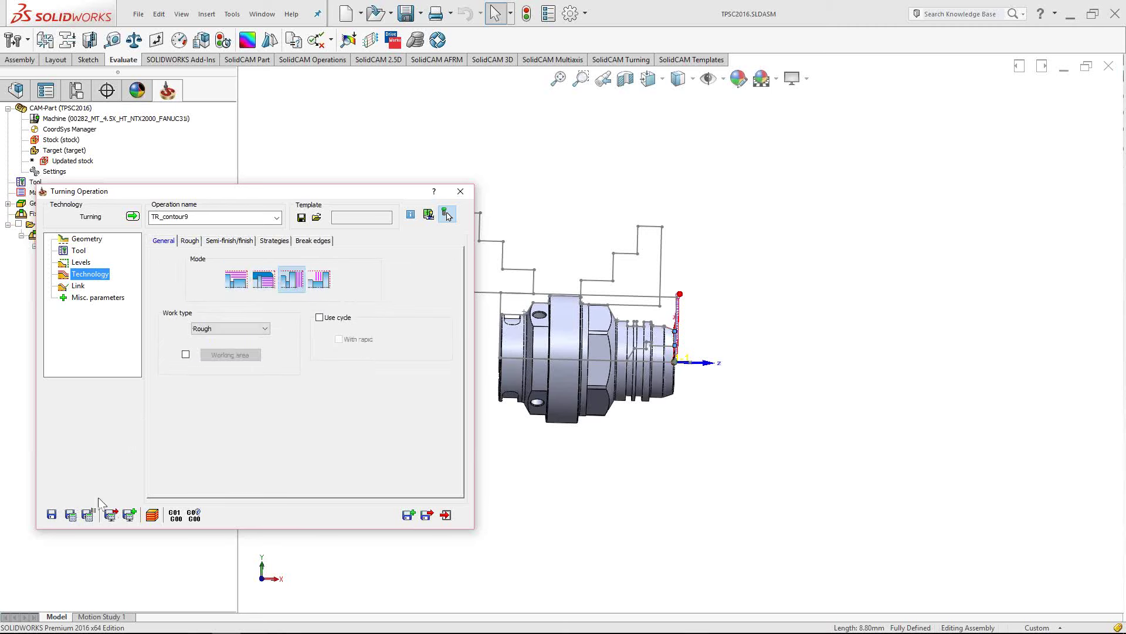
pyautogui.click(427, 516)
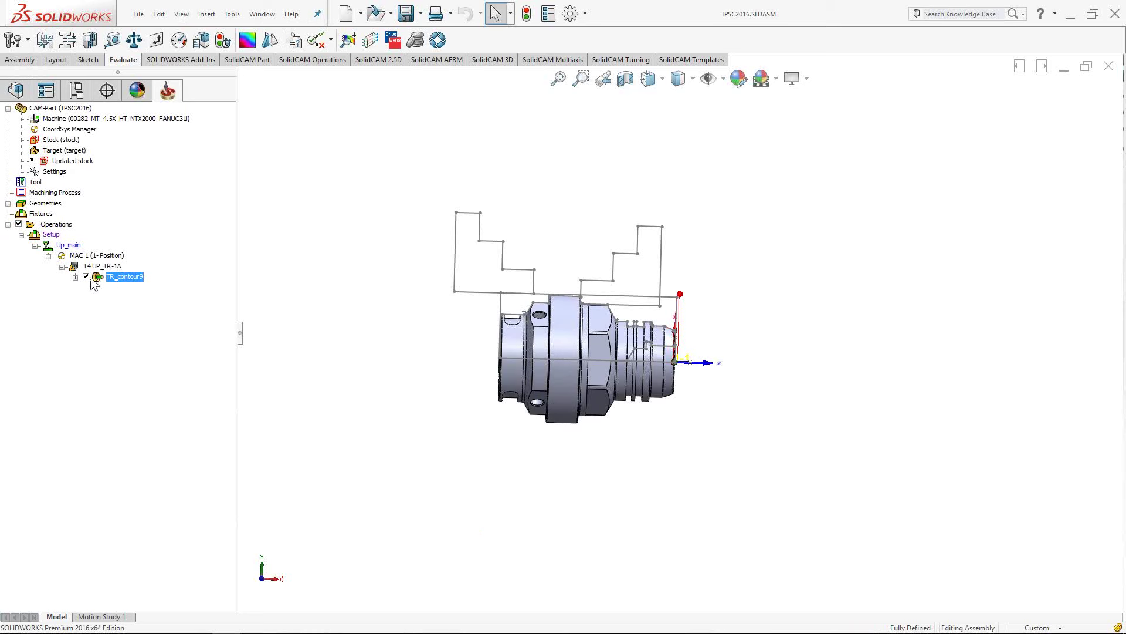
# Hide the TR_contour9 toolpath, copy the operation, and set the copy's submachine to Lw_main
pyautogui.scroll(-5, 692, 308)
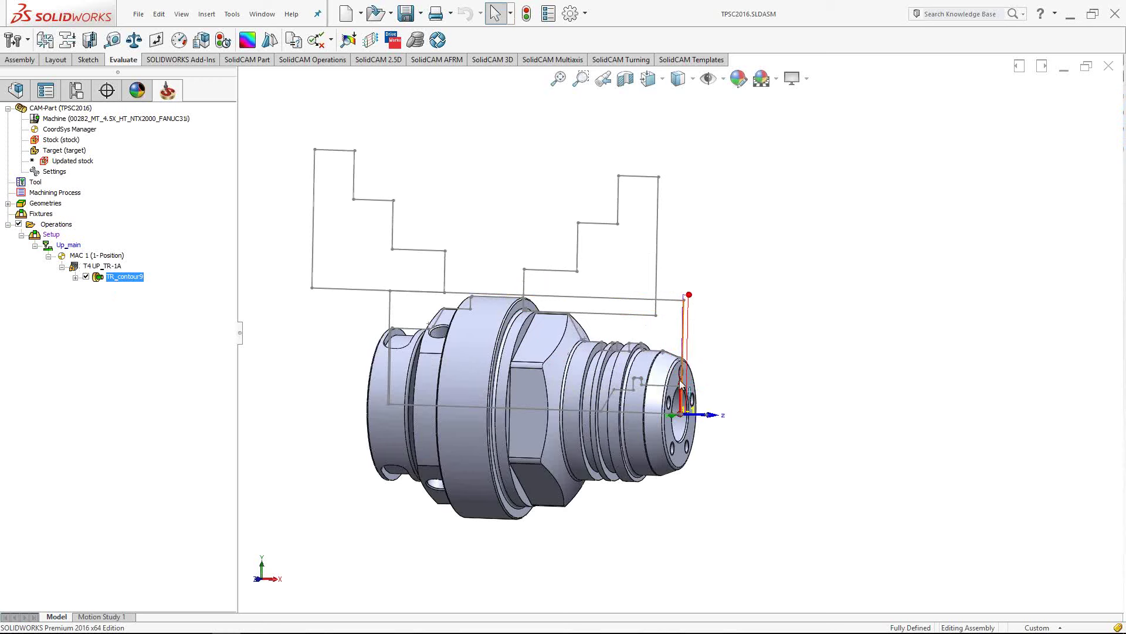
pyautogui.click(85, 277)
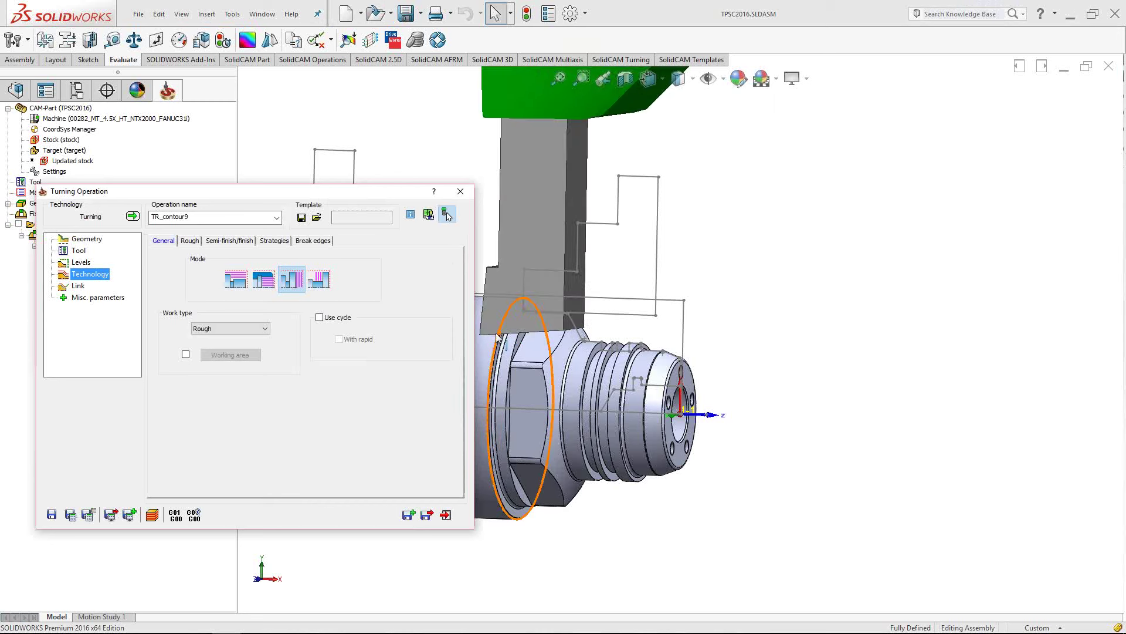
pyautogui.click(409, 515)
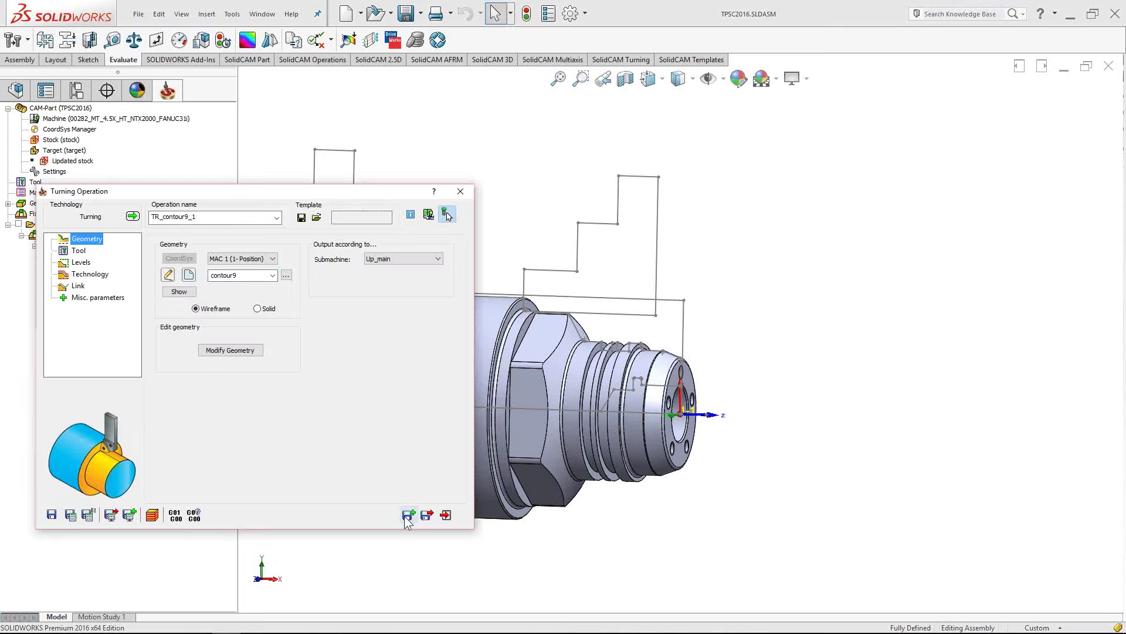
pyautogui.moveTo(334, 195); pyautogui.dragTo(409, 202)
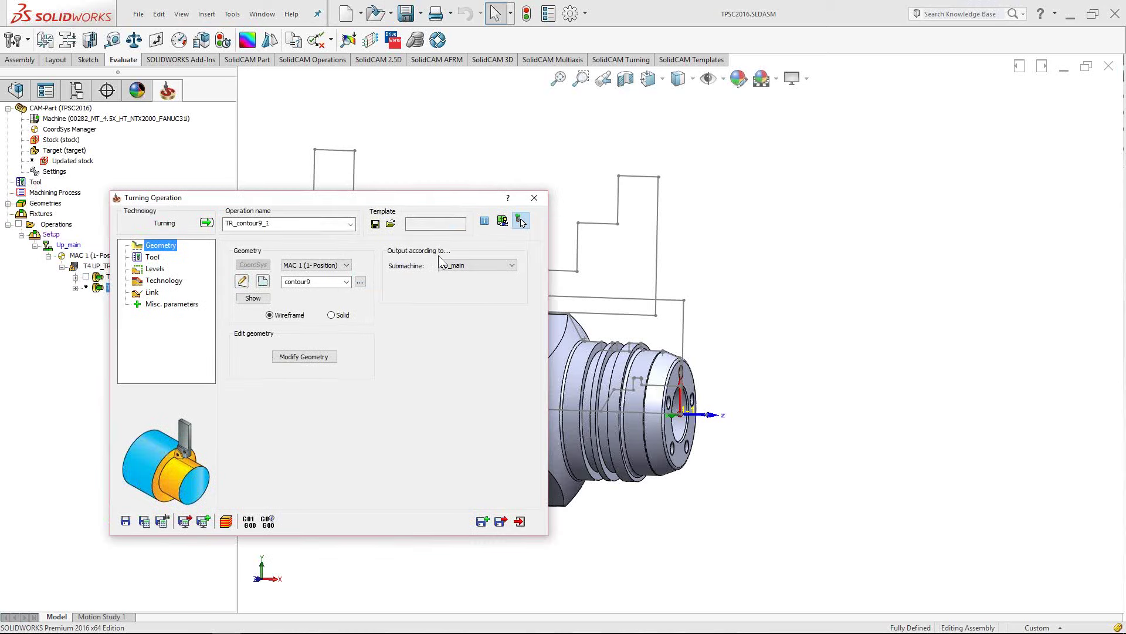
pyautogui.click(463, 265)
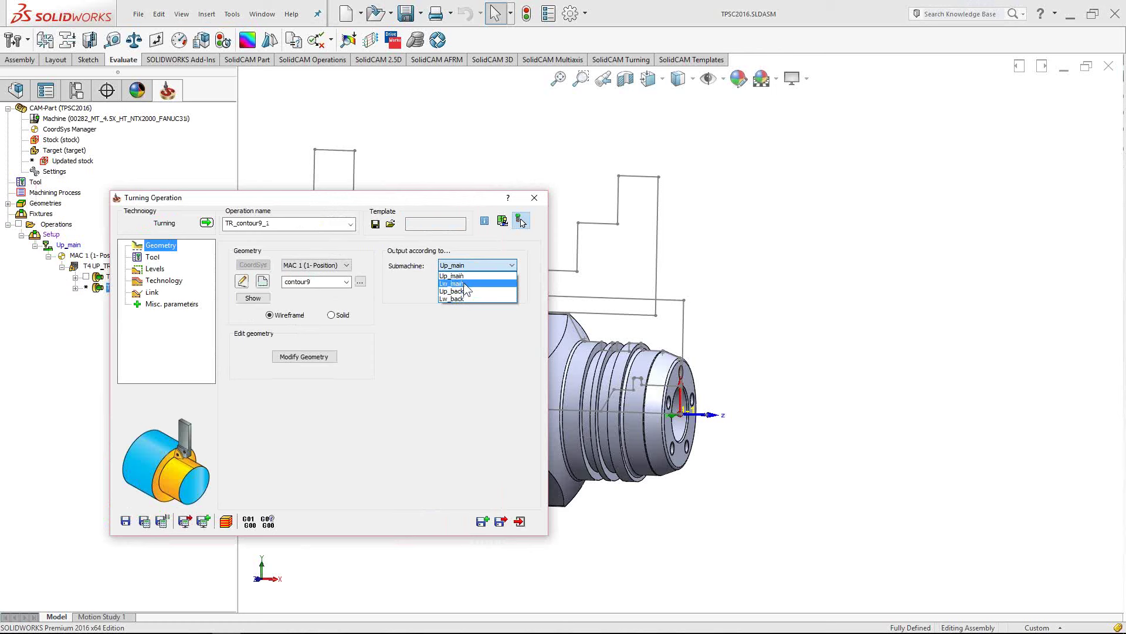
pyautogui.click(464, 283)
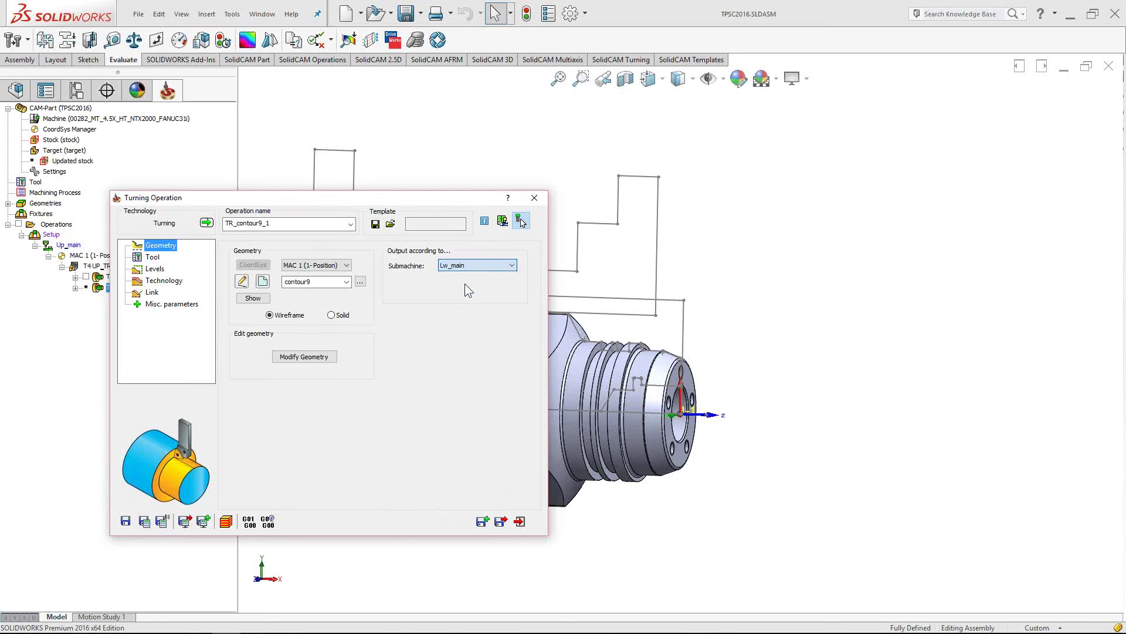
pyautogui.moveTo(354, 203); pyautogui.dragTo(371, 202)
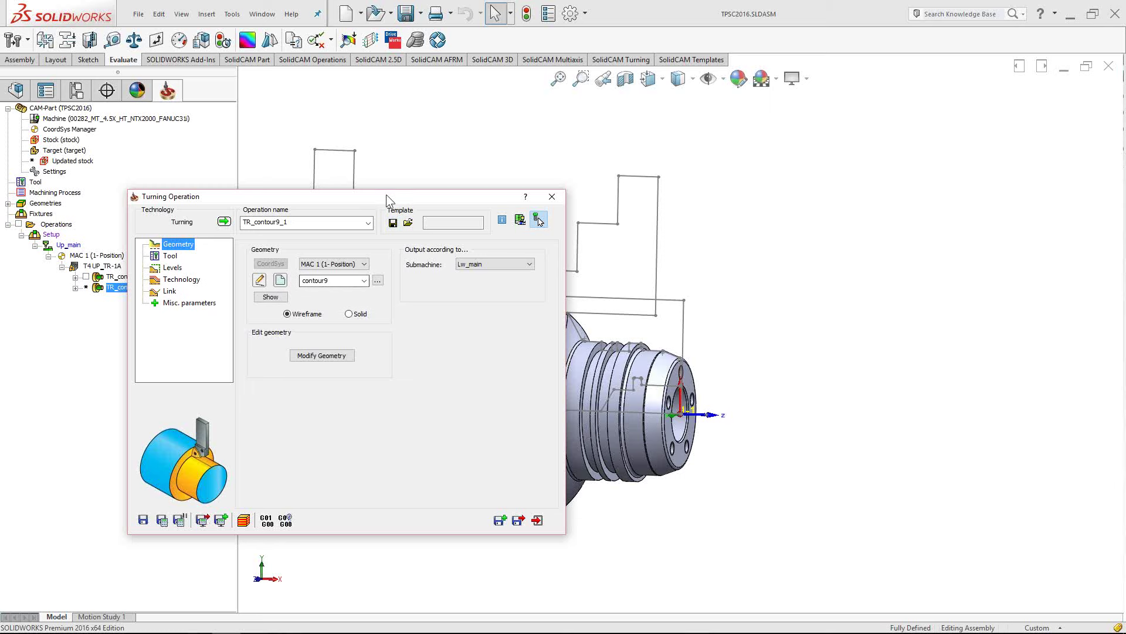
pyautogui.moveTo(386, 194)
pyautogui.mouseDown()
pyautogui.moveTo(404, 188)
pyautogui.moveTo(382, 192)
pyautogui.mouseUp()
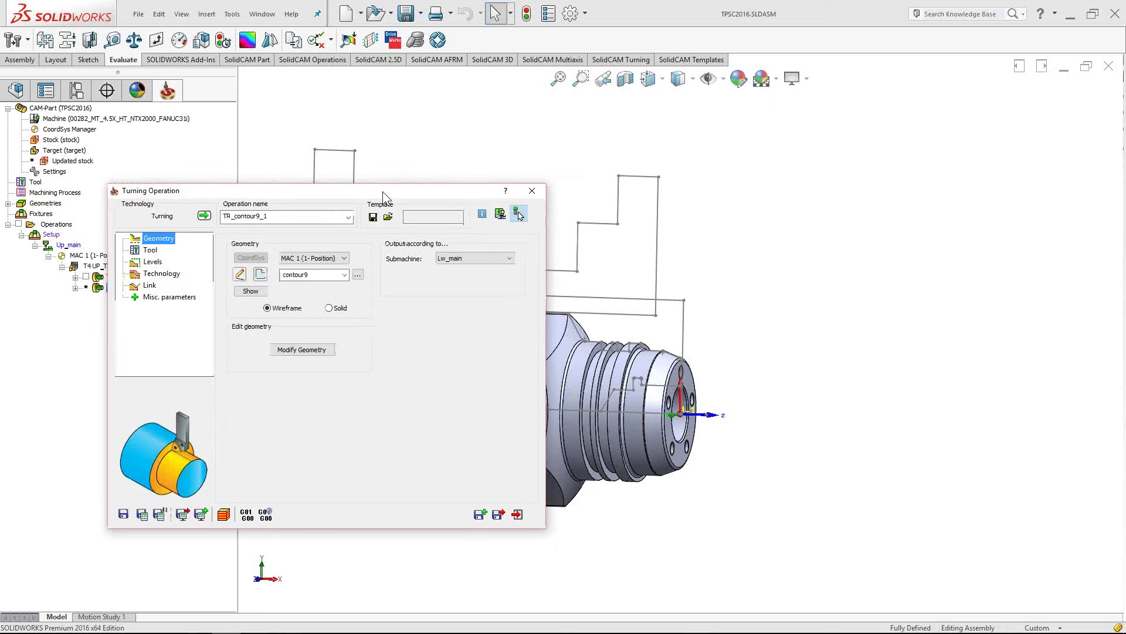
# Start a new solid-based geometry for the copied operation with the rounded outer edge face at the part's front as its start
pyautogui.click(261, 274)
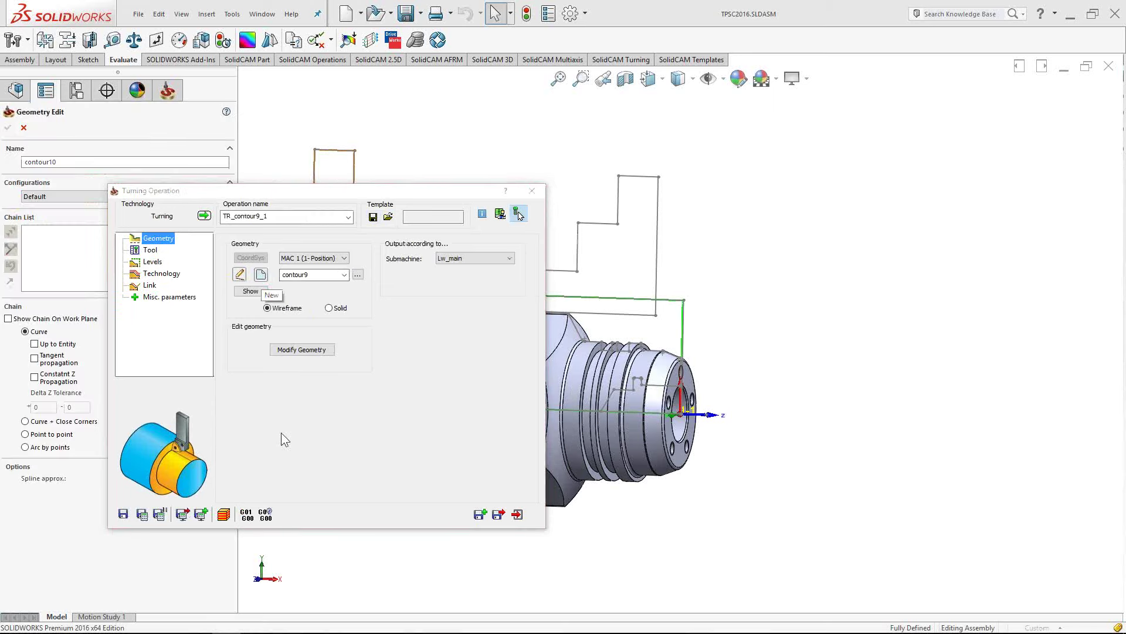
pyautogui.click(23, 128)
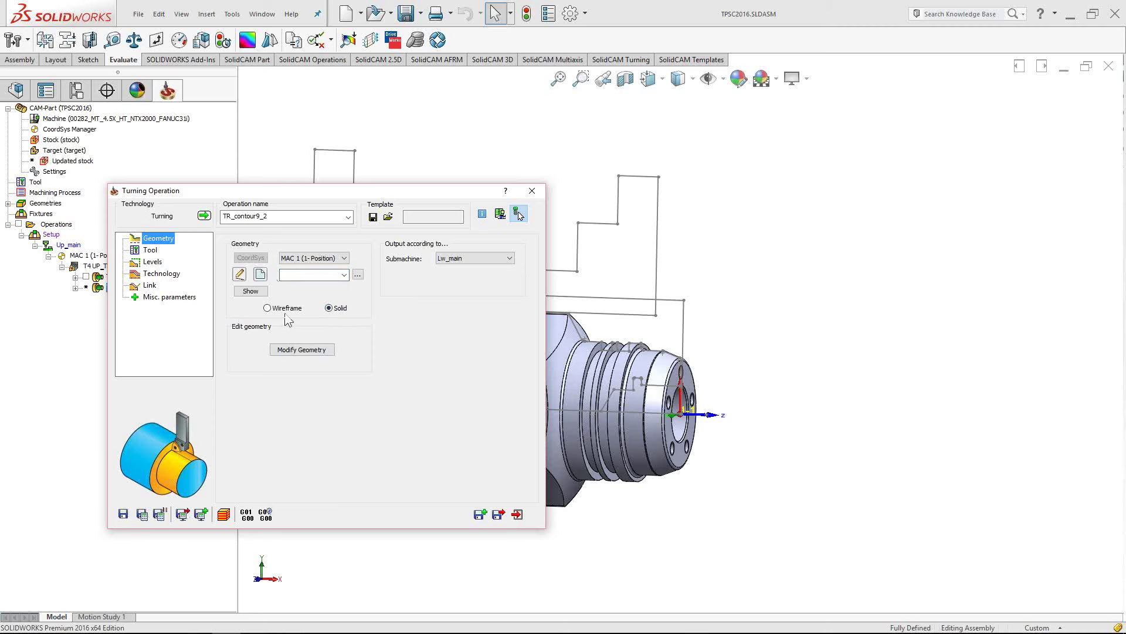
pyautogui.click(260, 274)
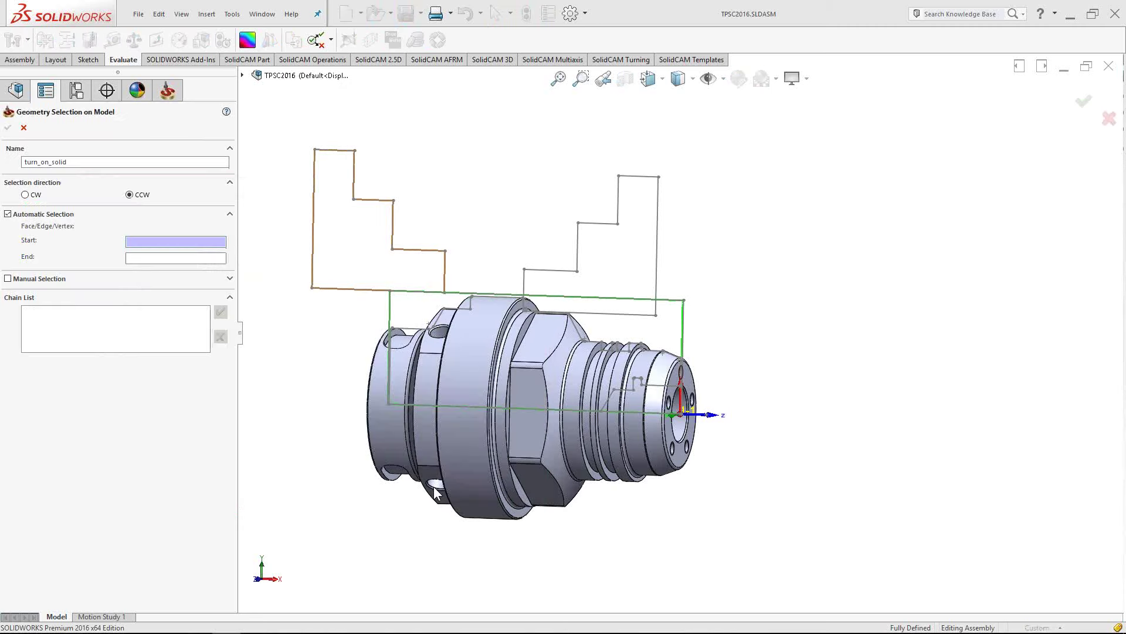
pyautogui.scroll(-10, 702, 422)
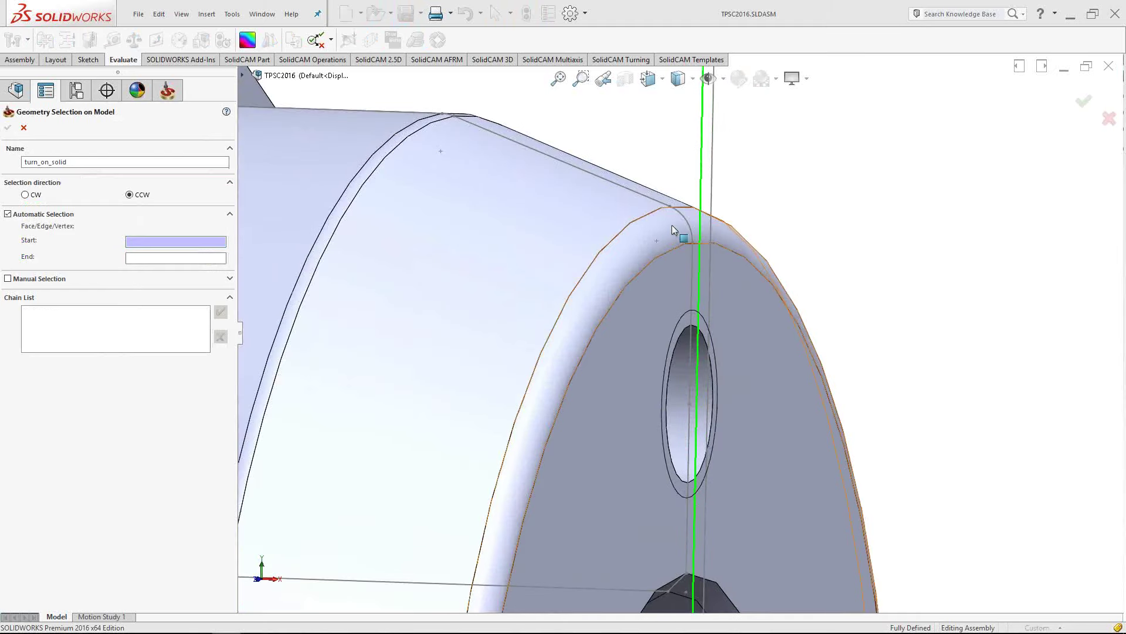
pyautogui.scroll(2, 673, 229)
pyautogui.click(597, 298)
pyautogui.scroll(3, 584, 330)
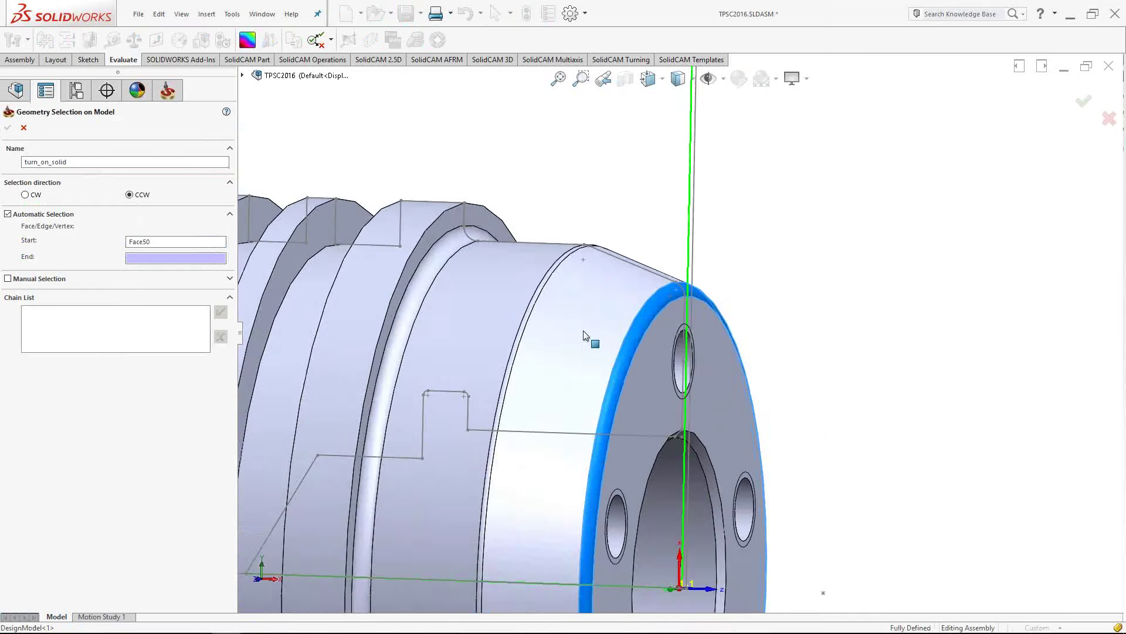
# End the chain on the outer cylindrical face of the large flange, accept it, and confirm the turn_on_solid geometry
pyautogui.scroll(5, 583, 330)
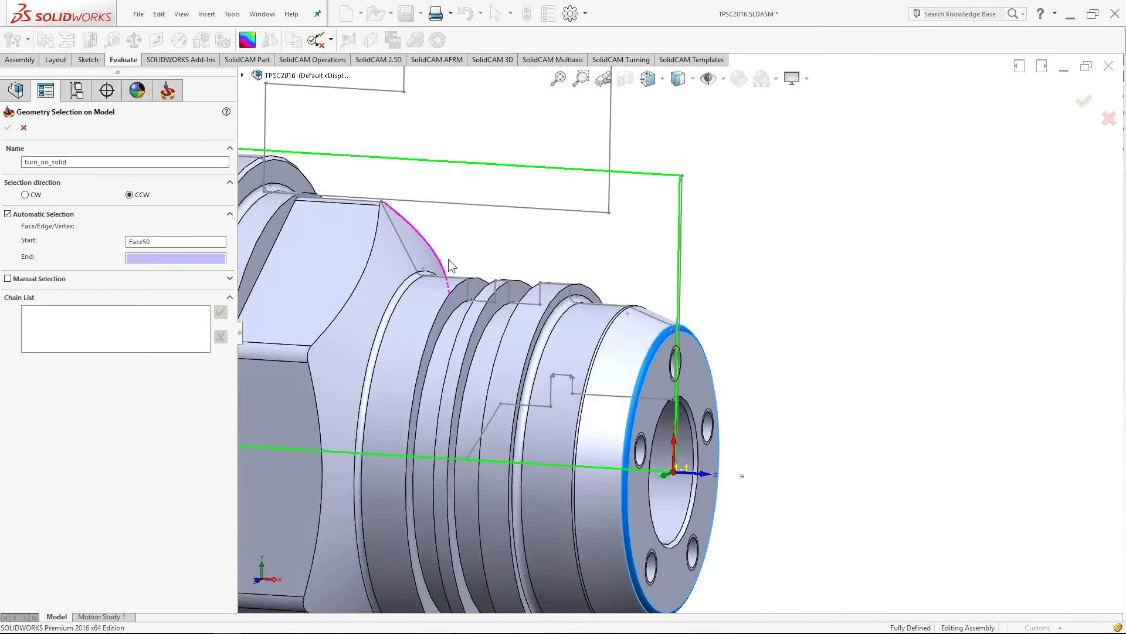
pyautogui.scroll(3, 448, 259)
pyautogui.click(317, 317)
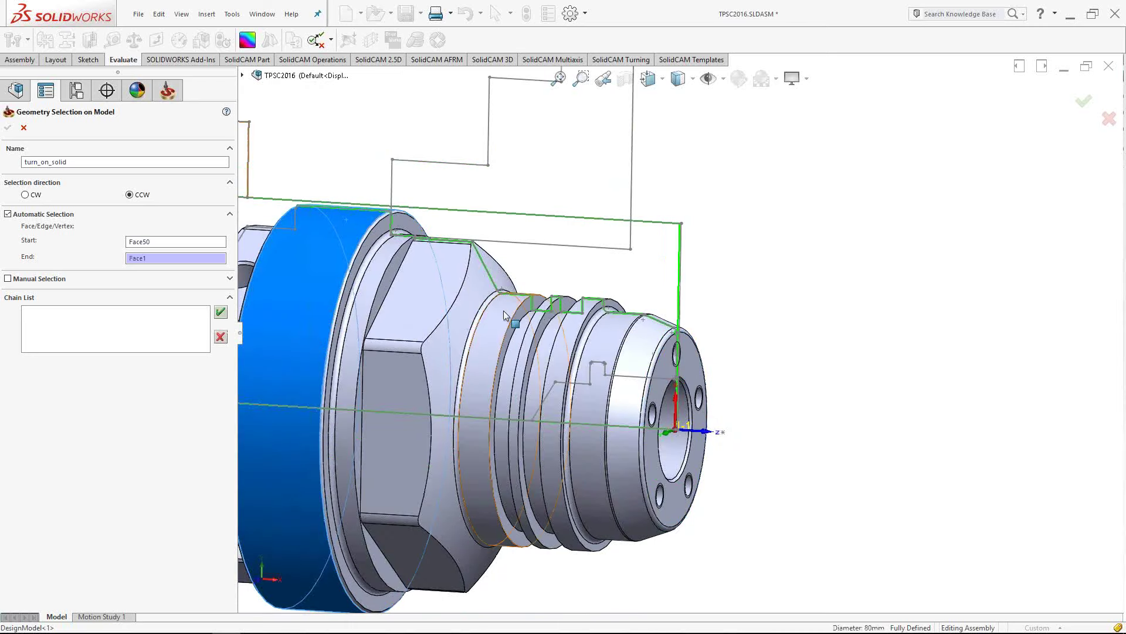
pyautogui.moveTo(488, 324); pyautogui.dragTo(480, 332, button='middle')
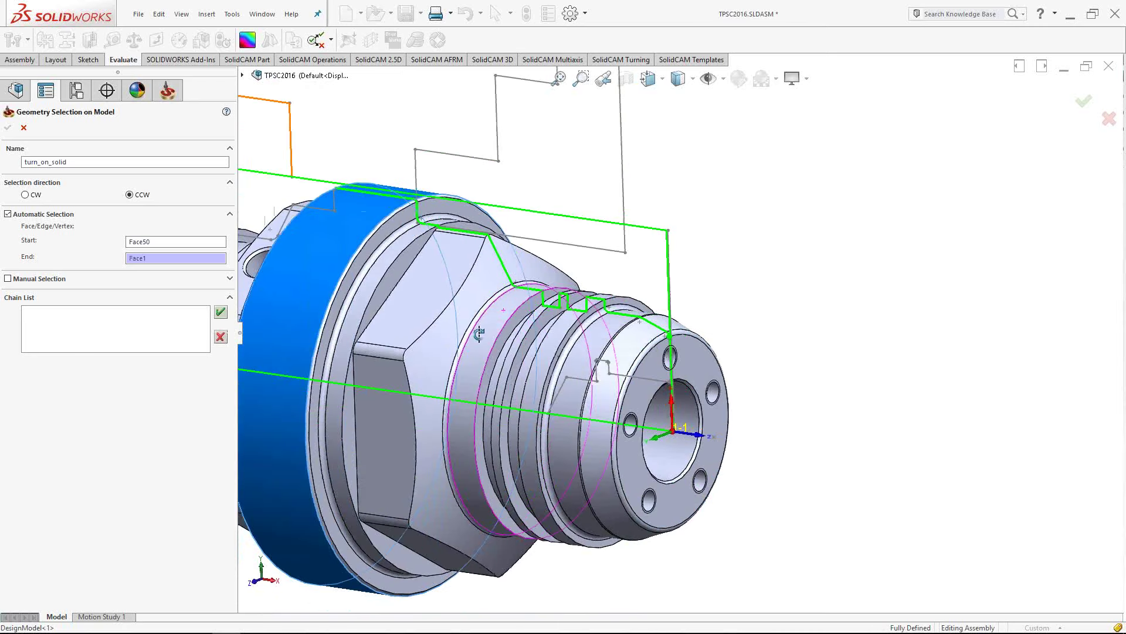
pyautogui.click(220, 312)
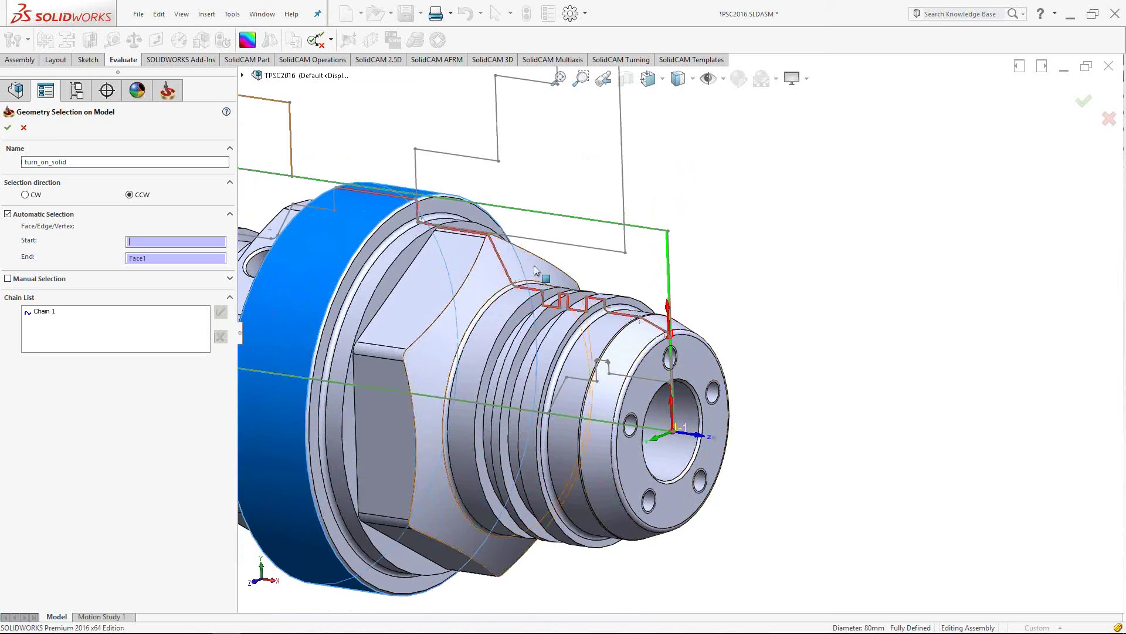
pyautogui.click(8, 129)
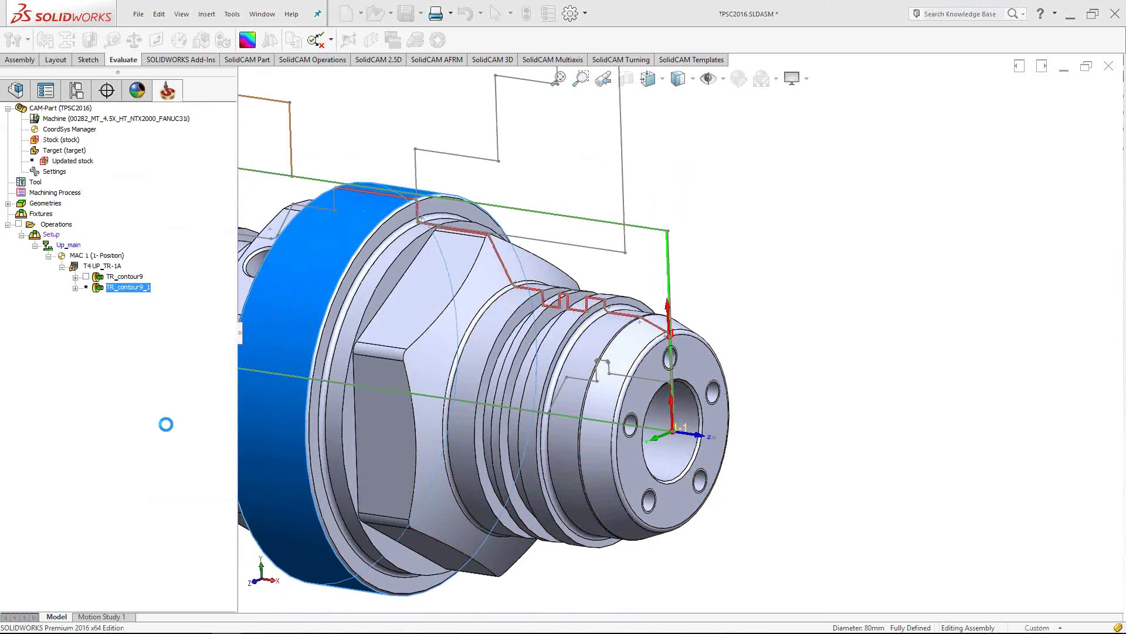
# Save the copied operation and assign it external turning tool 1 at station 1A of the LW_TR turret
pyautogui.click(123, 515)
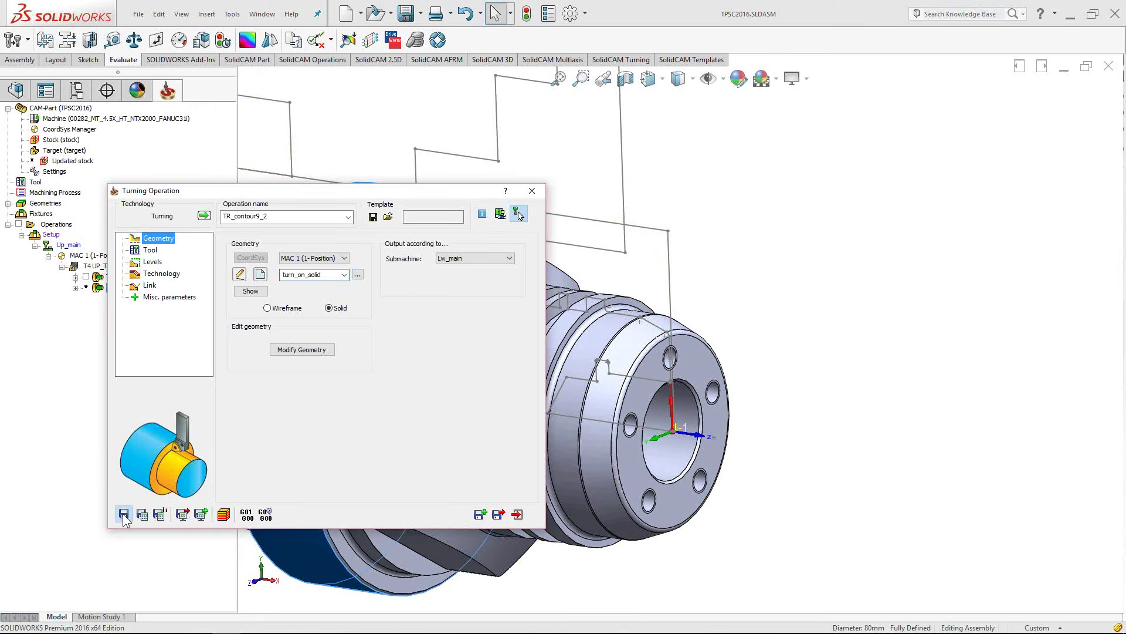
pyautogui.click(519, 382)
pyautogui.click(150, 250)
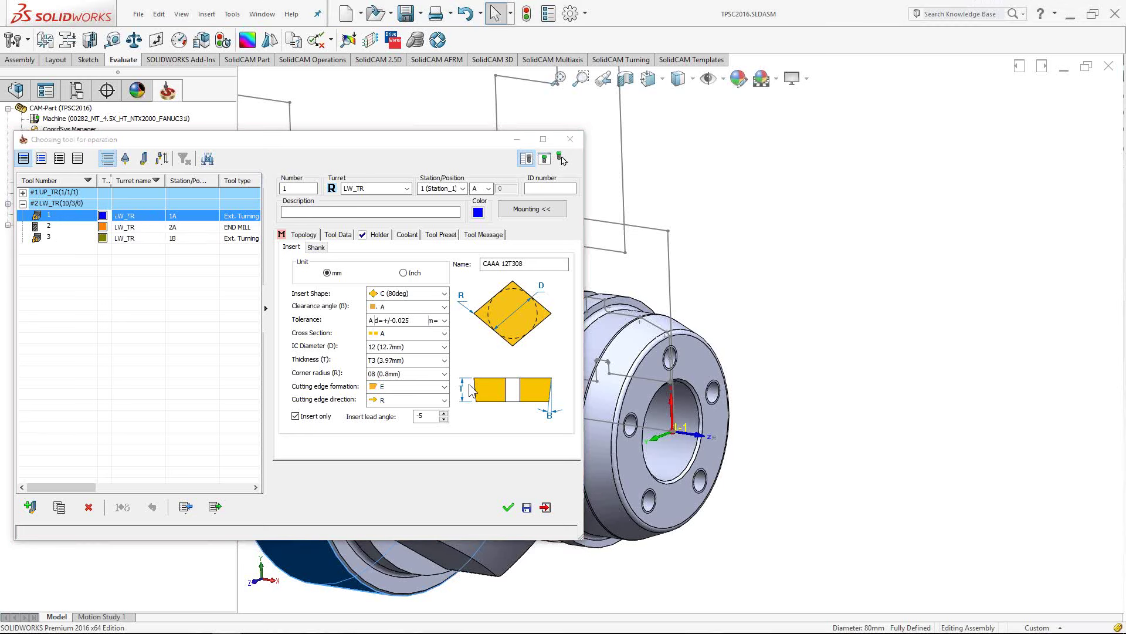
pyautogui.press('Return')
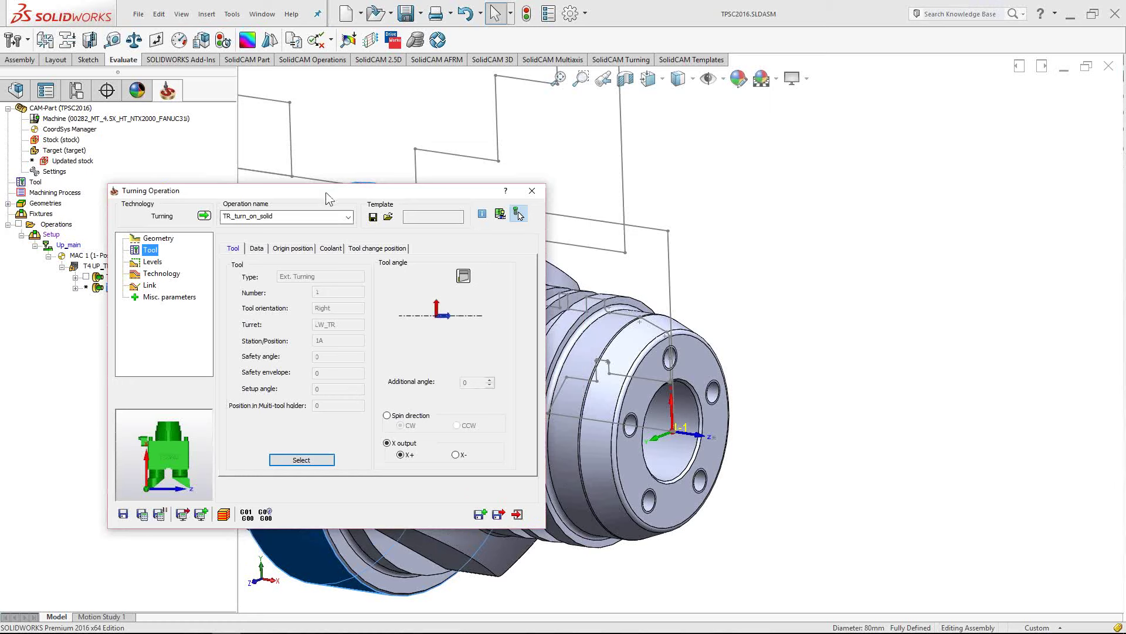
pyautogui.moveTo(328, 198); pyautogui.dragTo(274, 224)
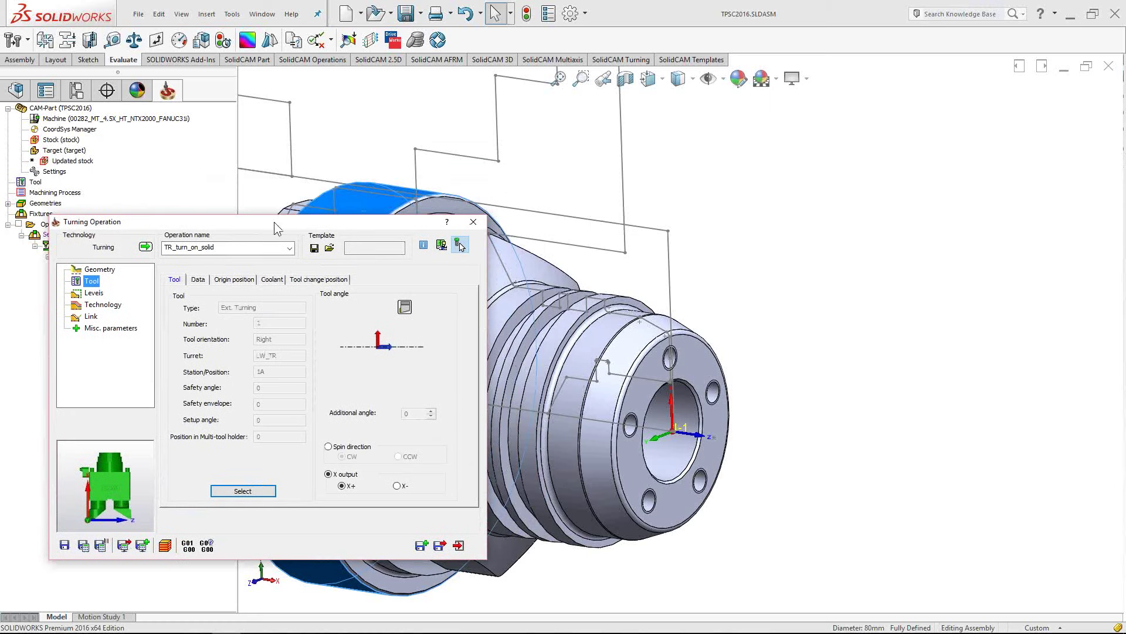
# Set the new operation's mode to longitudinal external turning, calculate its toolpath, and save and close it
pyautogui.click(95, 293)
pyautogui.click(100, 305)
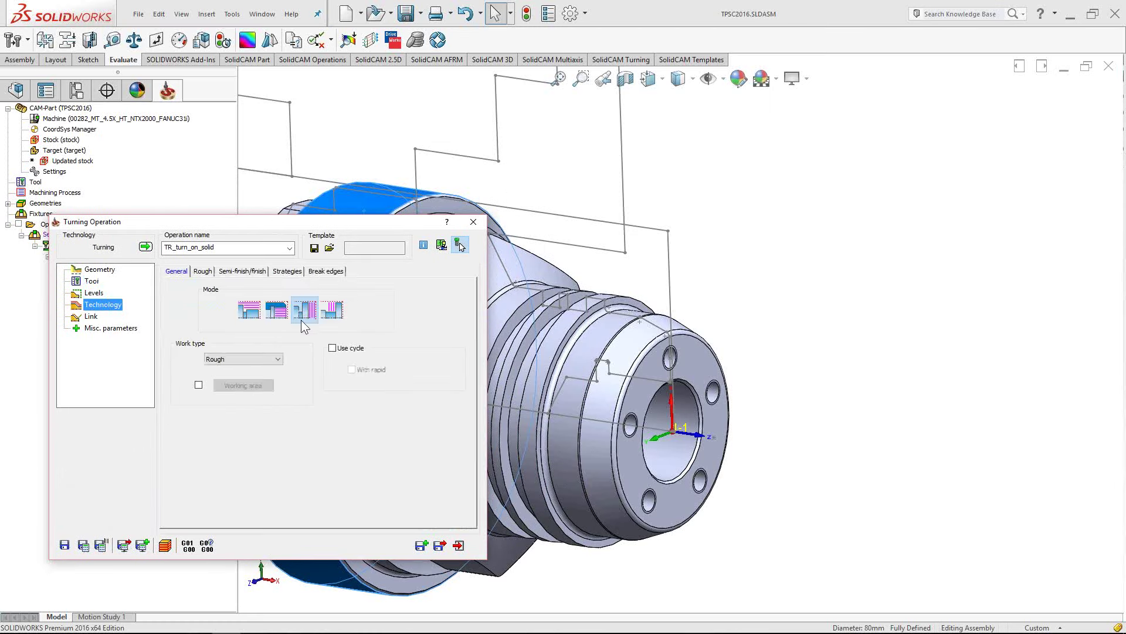
pyautogui.click(249, 310)
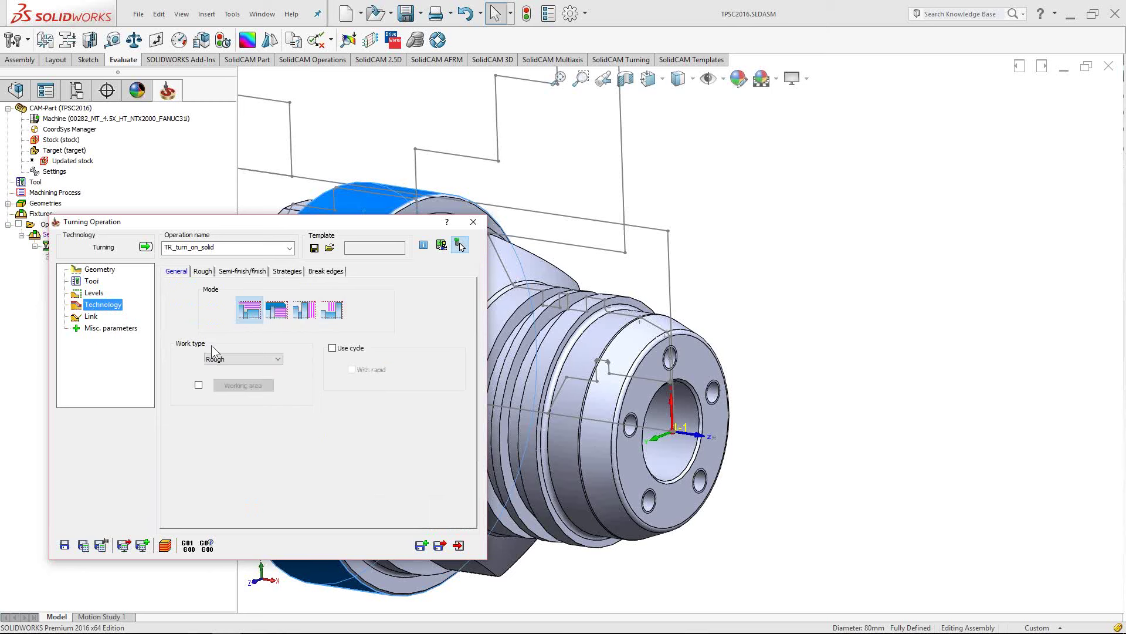
pyautogui.click(83, 545)
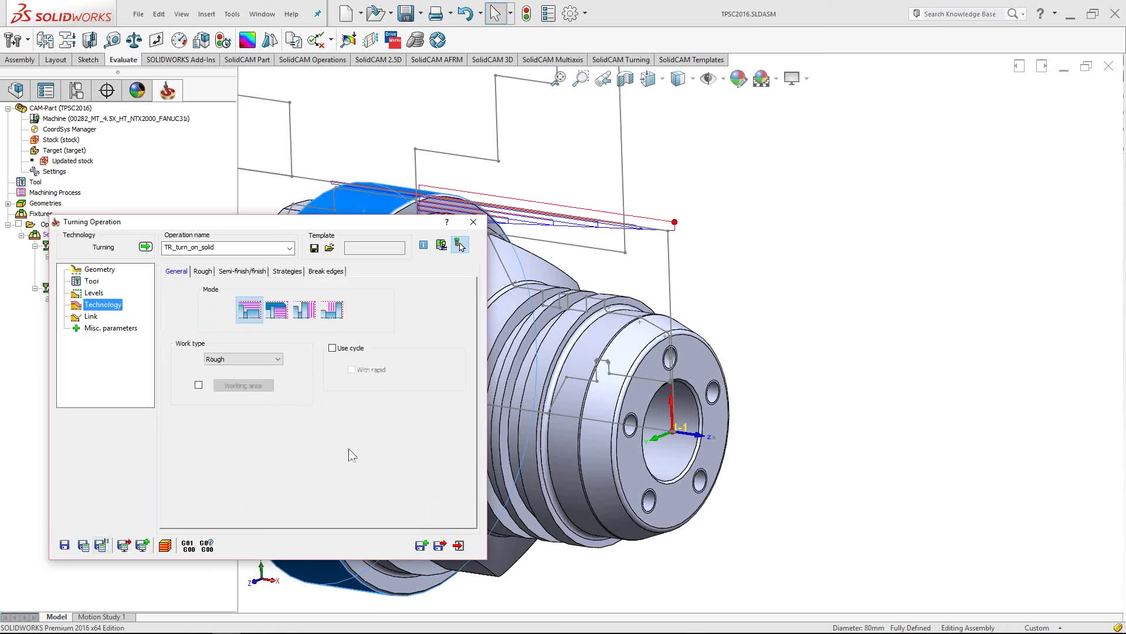
pyautogui.click(440, 545)
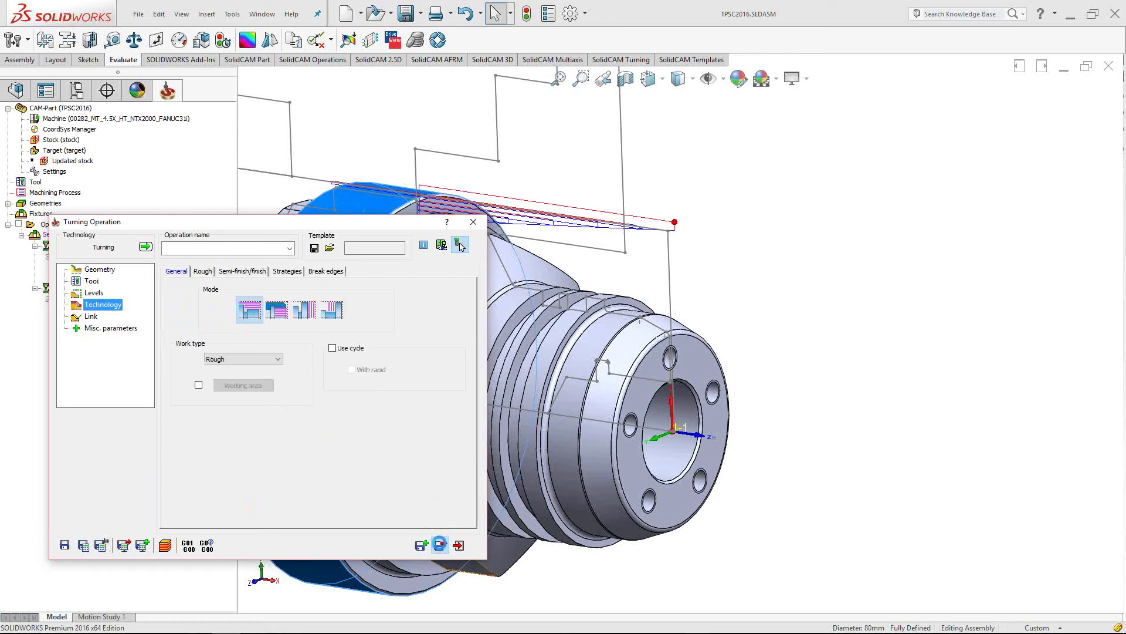
# Set the finish of TR_contour9 to the ISO-Turning method, calculate the toolpaths, and save and close the operation
pyautogui.doubleClick(113, 278)
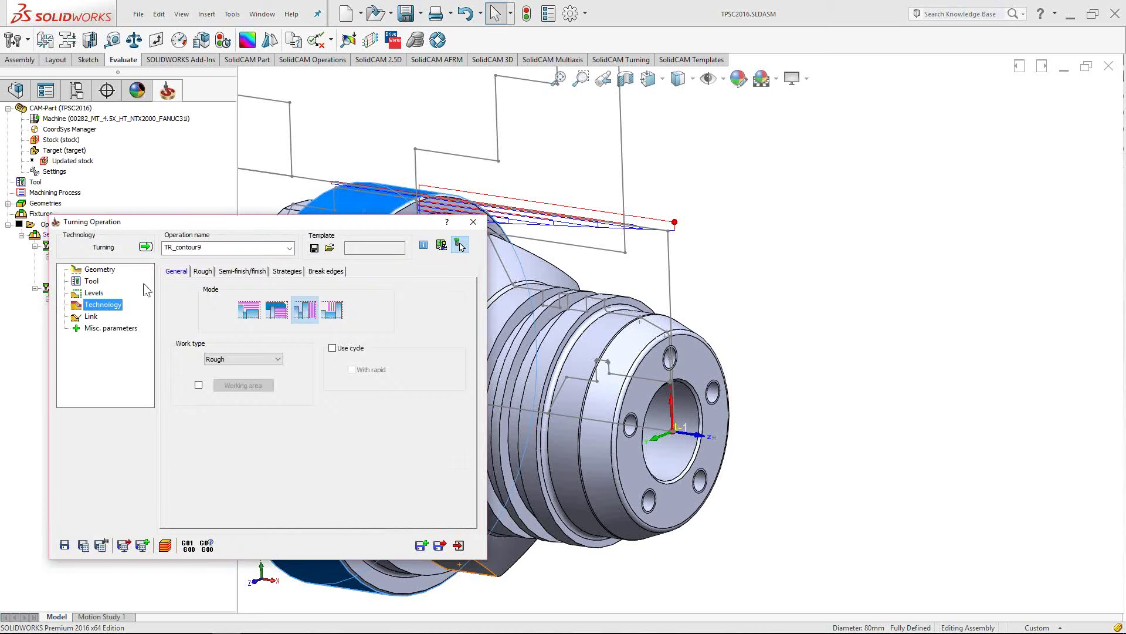
pyautogui.click(243, 270)
pyautogui.click(394, 309)
pyautogui.click(392, 334)
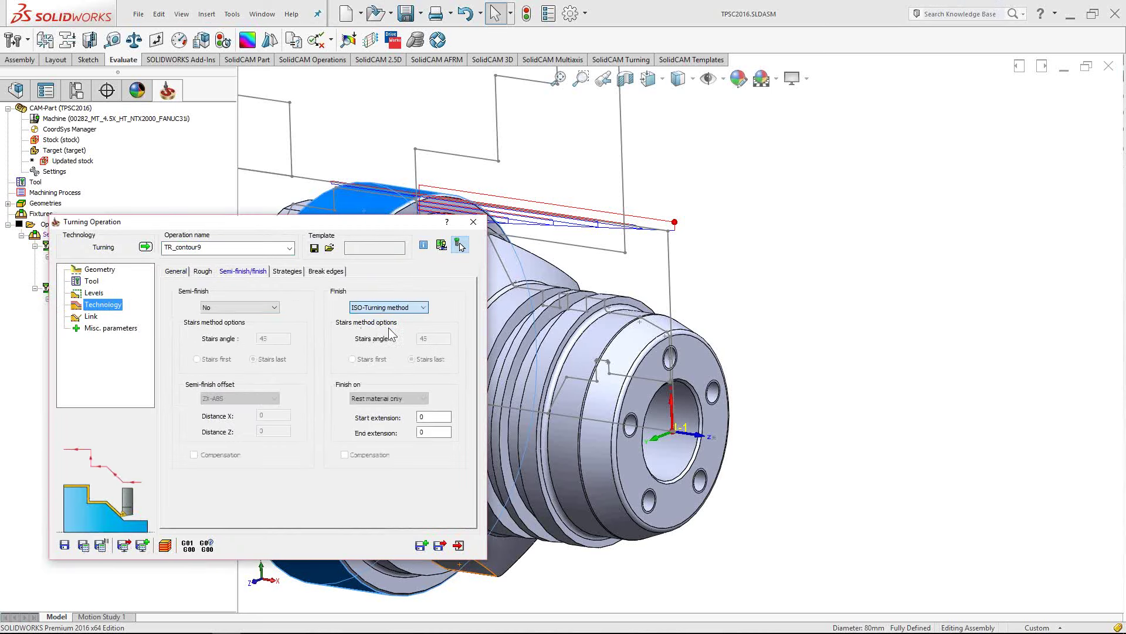
pyautogui.click(84, 545)
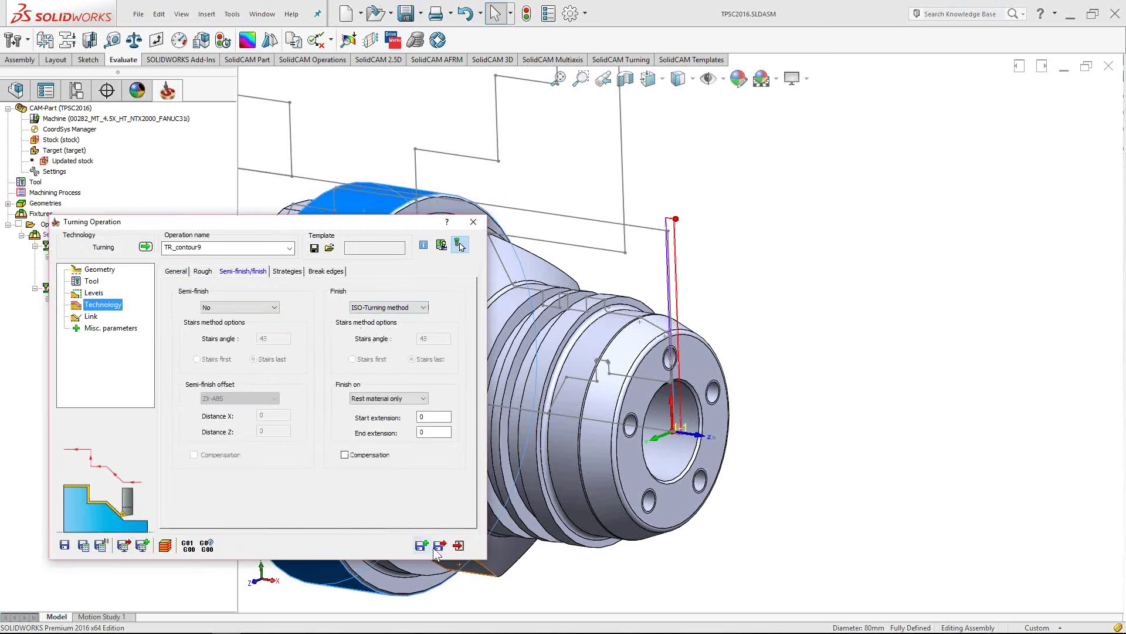
pyautogui.moveTo(316, 222); pyautogui.dragTo(829, 171)
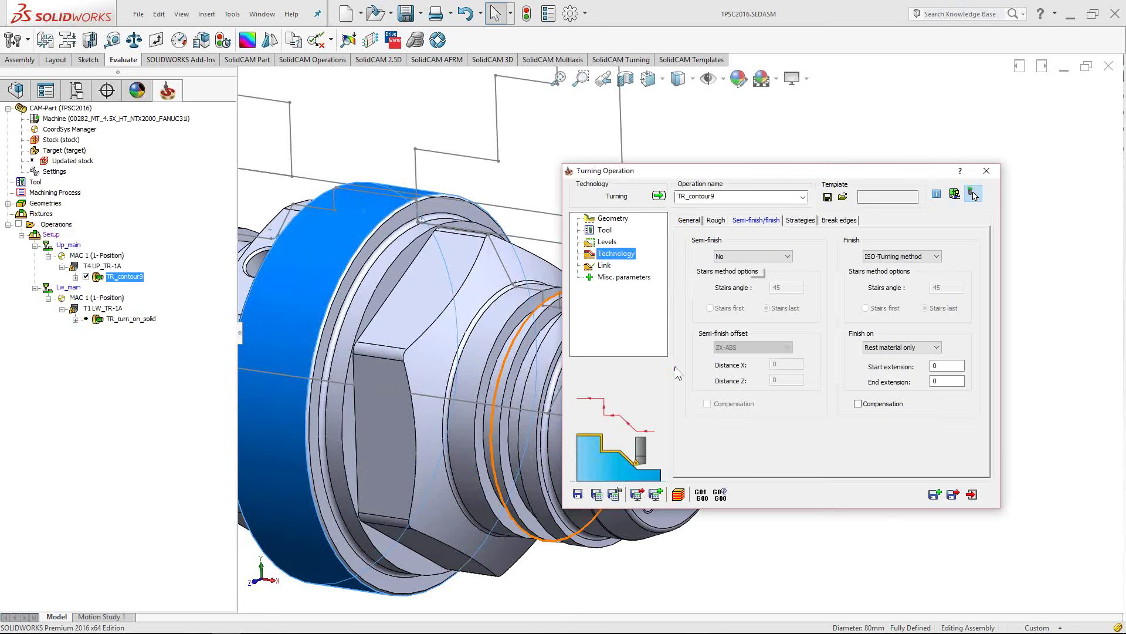
pyautogui.click(616, 499)
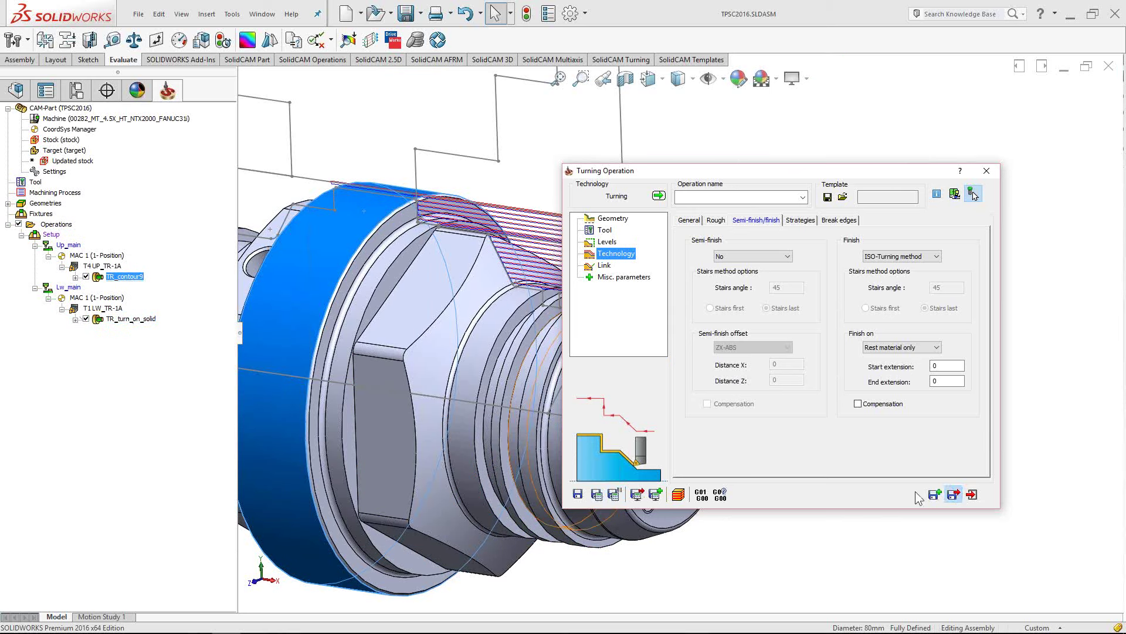
pyautogui.click(954, 494)
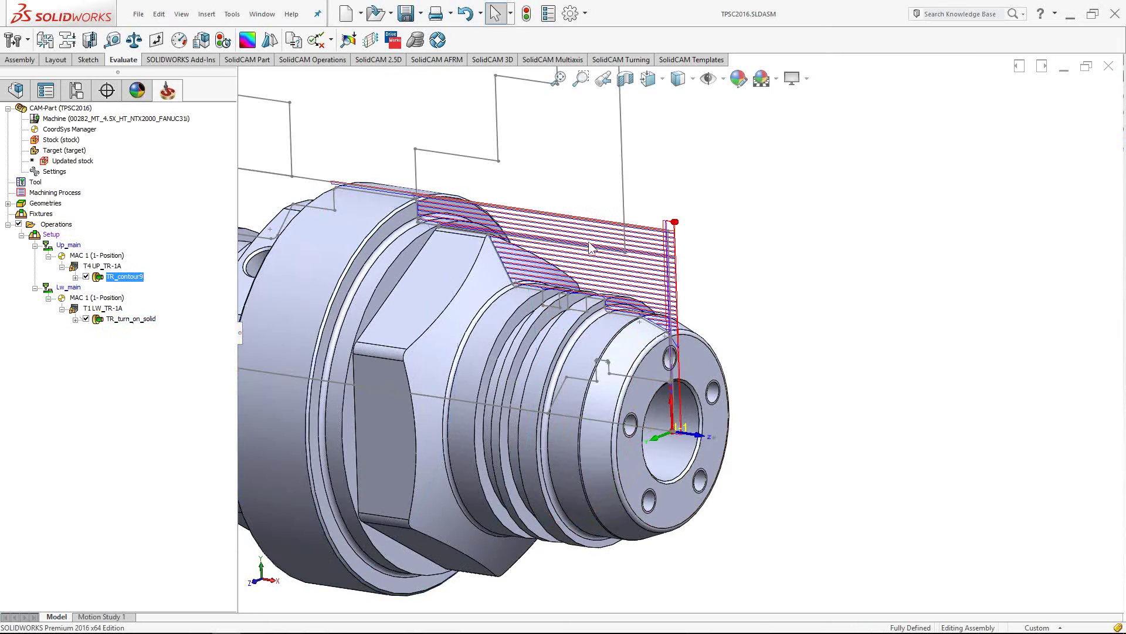
# Hide the TR_contour9 toolpath and display only the TR_turn_on_solid toolpath on the part
pyautogui.click(86, 318)
pyautogui.click(86, 277)
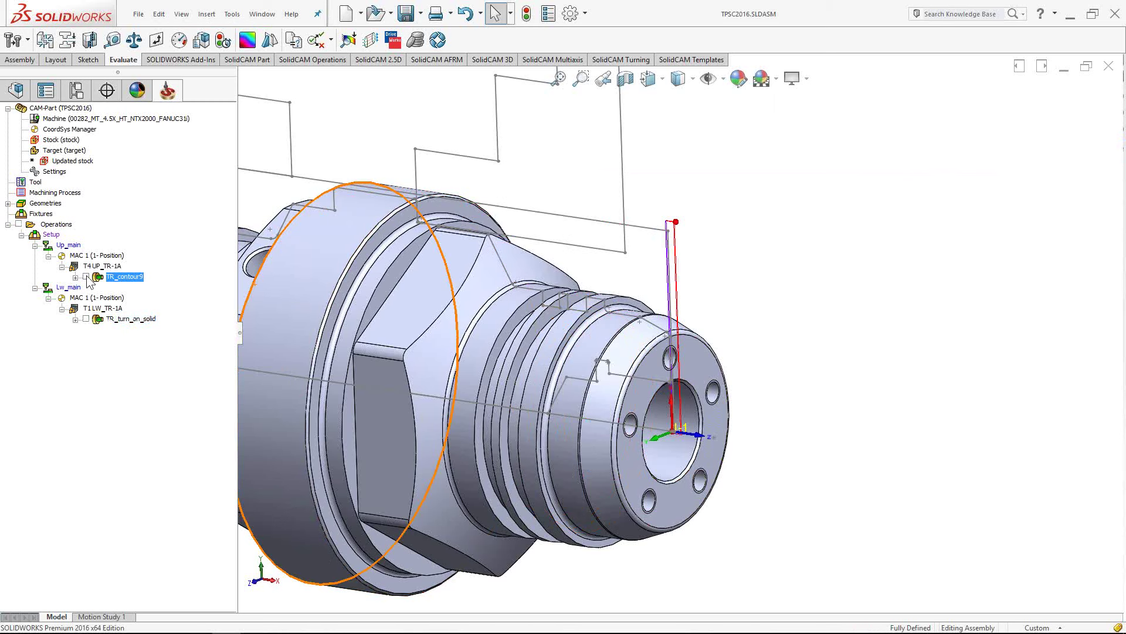
pyautogui.click(132, 318)
pyautogui.click(86, 319)
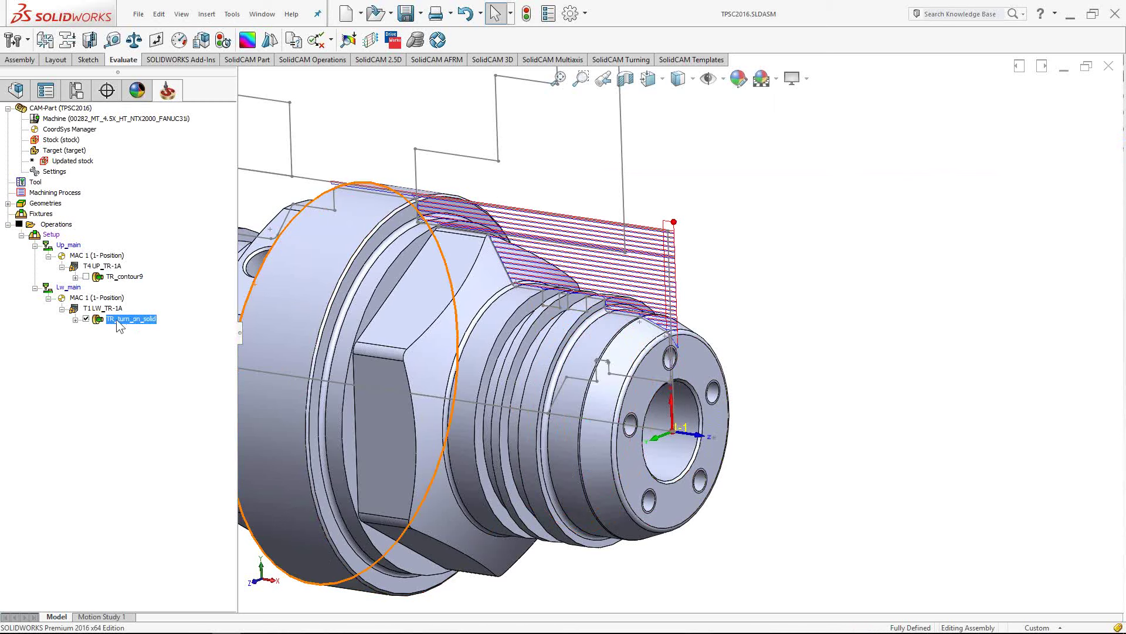
pyautogui.keyDown('ctrl'); pyautogui.moveTo(607, 369); pyautogui.dragTo(598, 352, button='middle'); pyautogui.keyUp('ctrl')
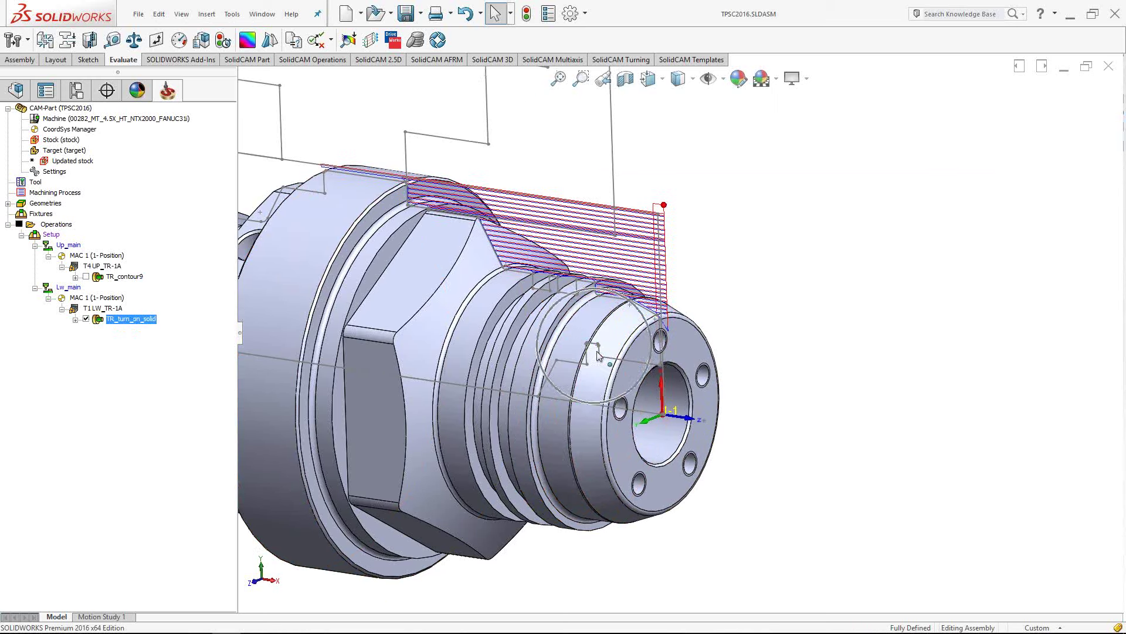
pyautogui.scroll(1, 599, 353)
# Open the TR_turn_on_solid operation and inspect the lower-turret tool against the stock in the Machine Preview
pyautogui.doubleClick(133, 319)
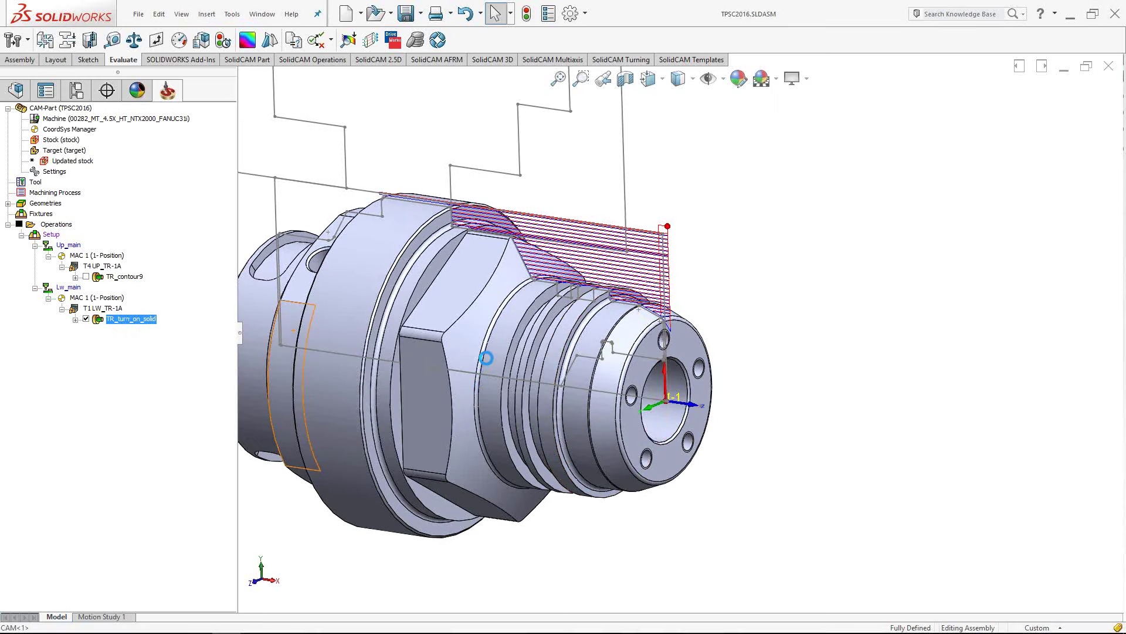
pyautogui.moveTo(714, 172); pyautogui.dragTo(238, 239)
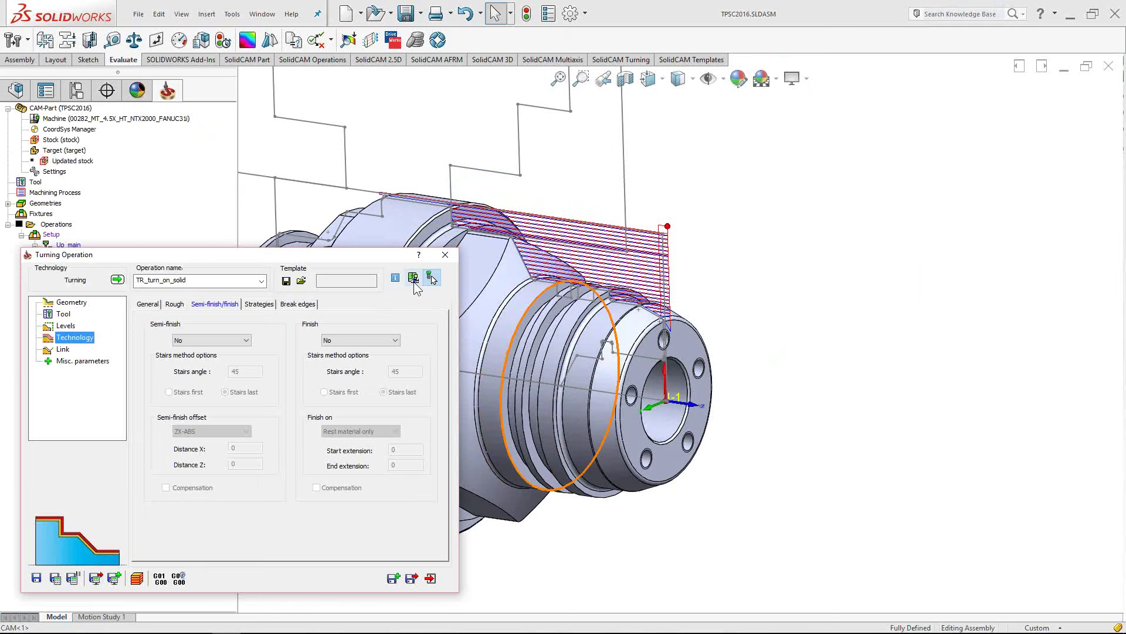
pyautogui.click(414, 279)
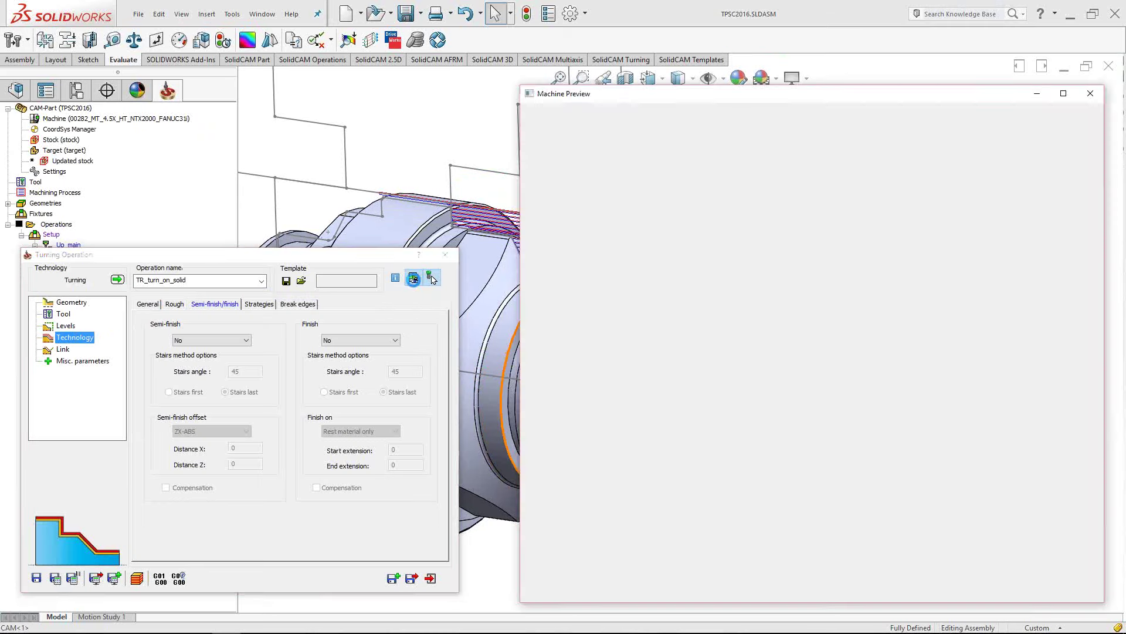
pyautogui.scroll(6, 665, 329)
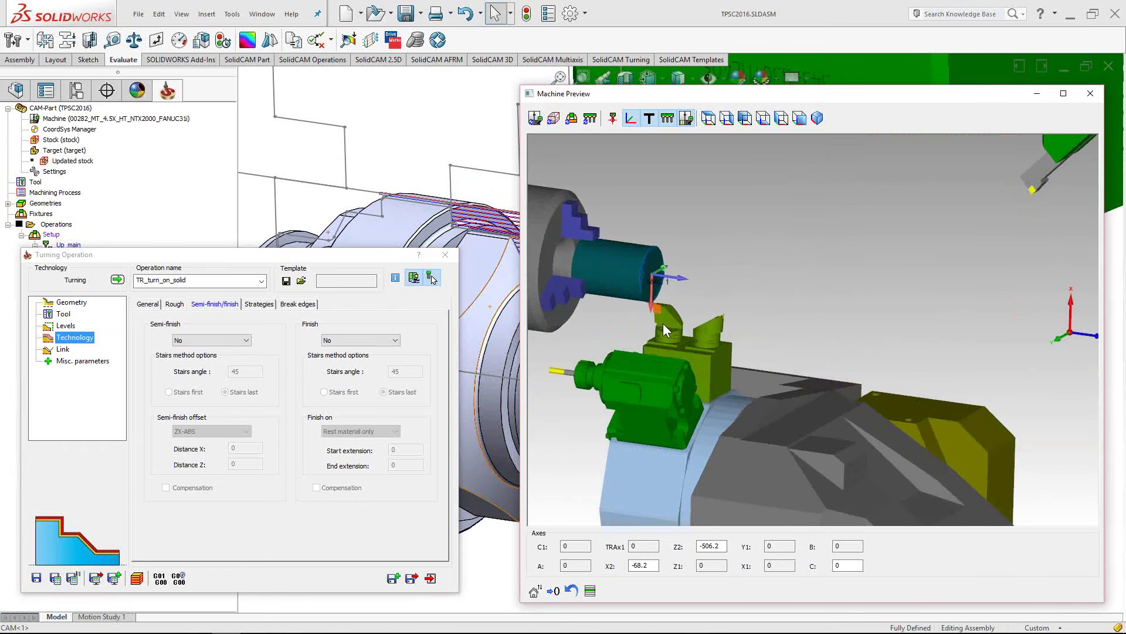
pyautogui.scroll(5, 663, 323)
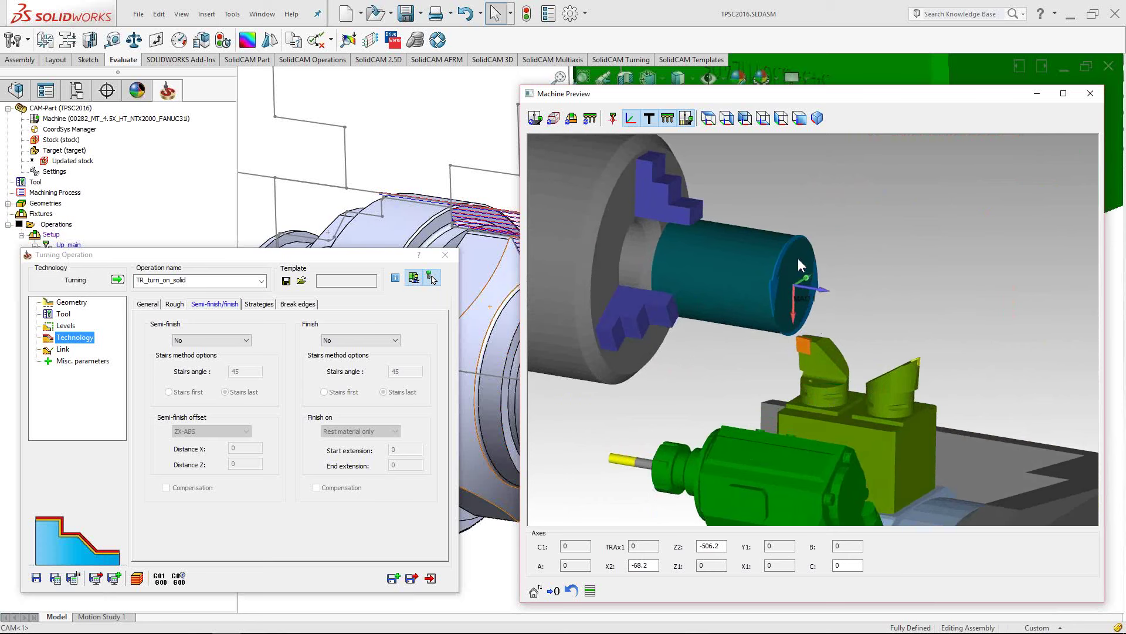
pyautogui.scroll(3, 750, 250)
pyautogui.scroll(3, 820, 377)
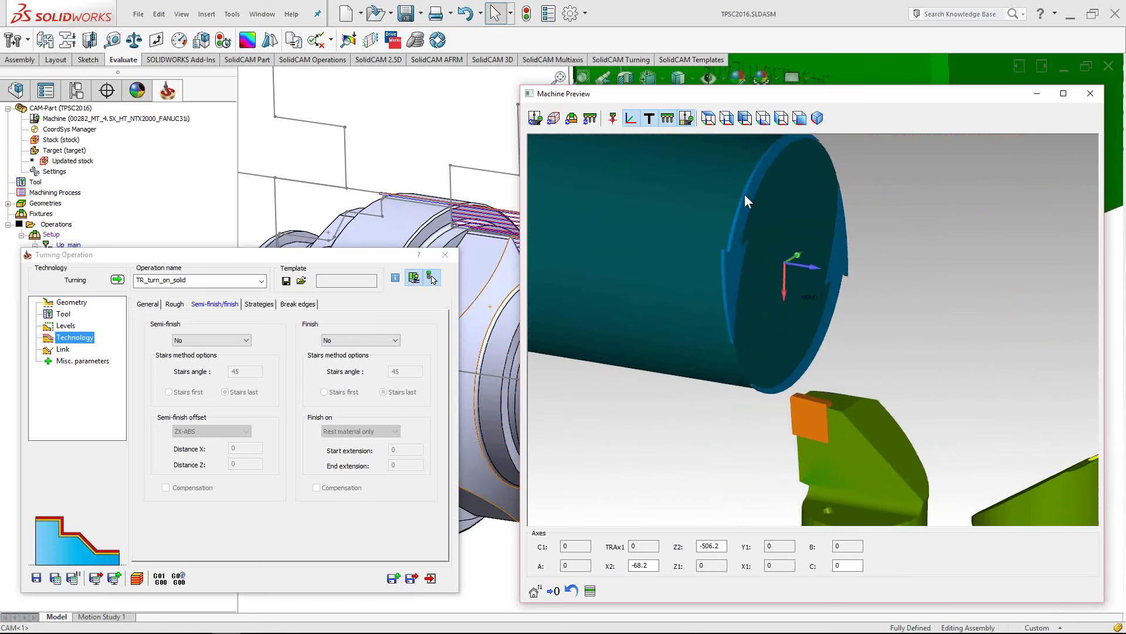
# Show the tool data of TR_turn_on_solid beside the Machine Preview and examine the insert's orientation toward the stock
pyautogui.click(63, 314)
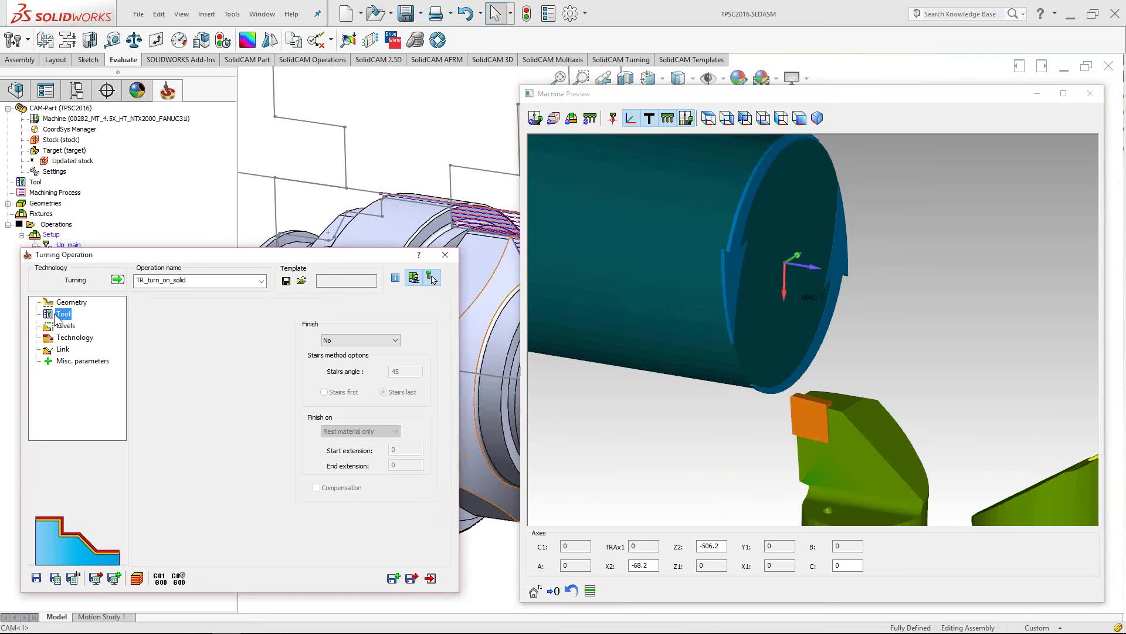
pyautogui.click(773, 441)
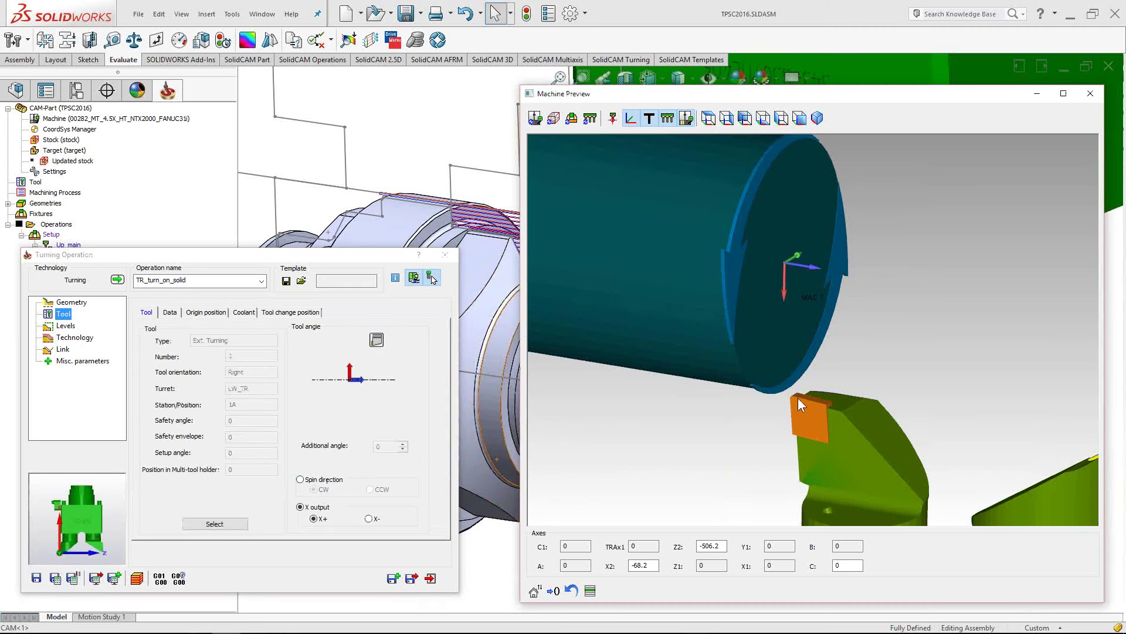
pyautogui.scroll(-5, 807, 402)
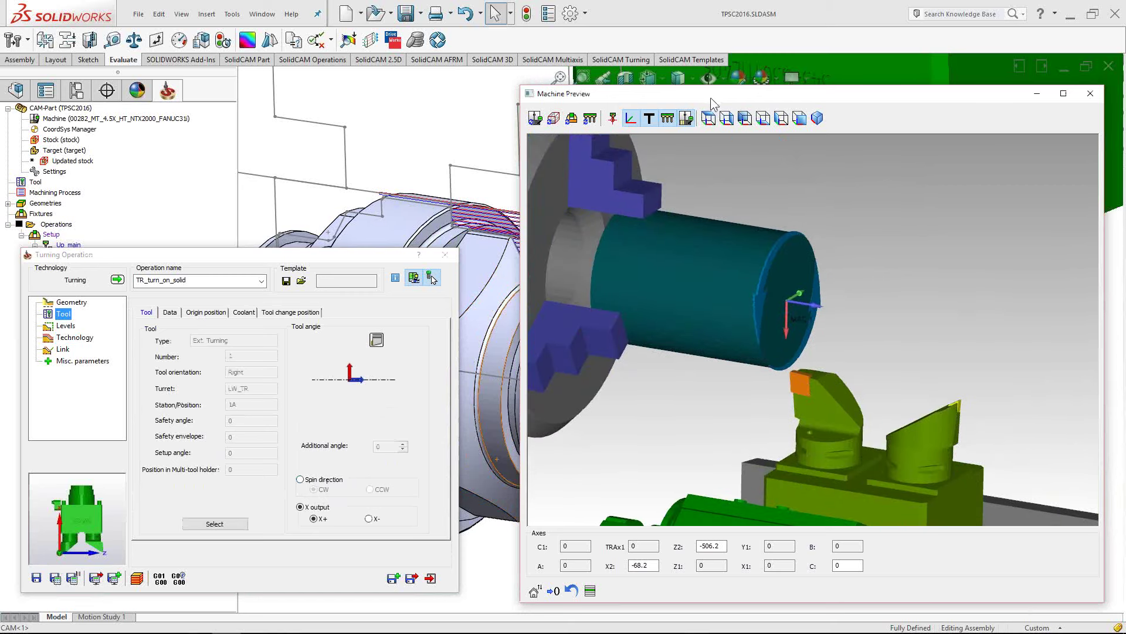
pyautogui.moveTo(710, 97)
pyautogui.mouseDown()
pyautogui.moveTo(731, 90)
pyautogui.moveTo(710, 87)
pyautogui.mouseUp()
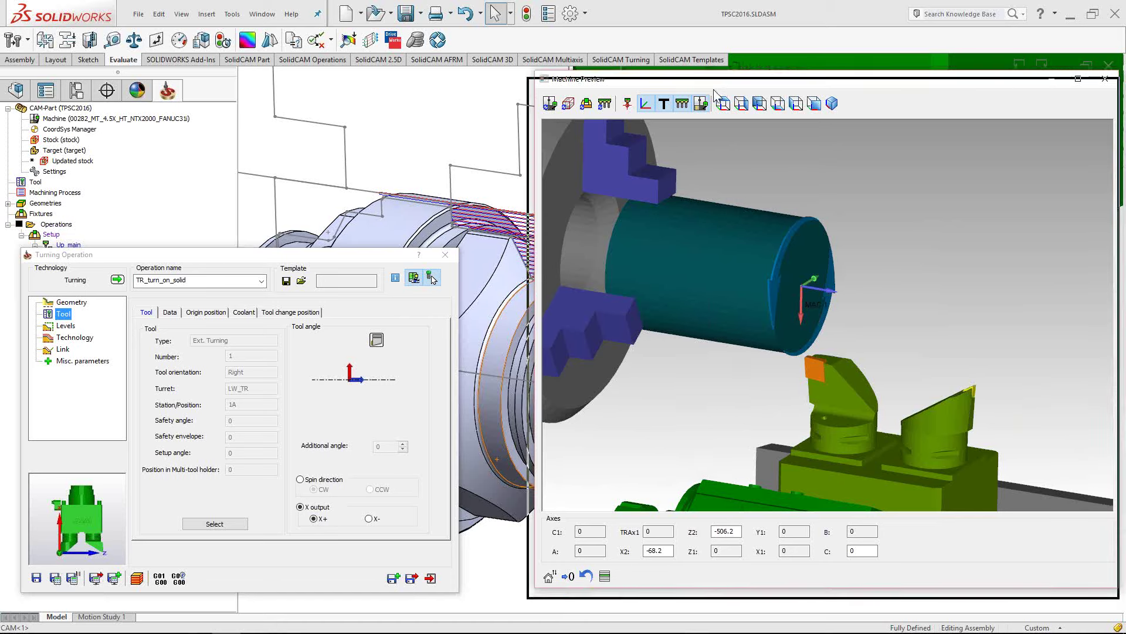
pyautogui.scroll(-5, 822, 431)
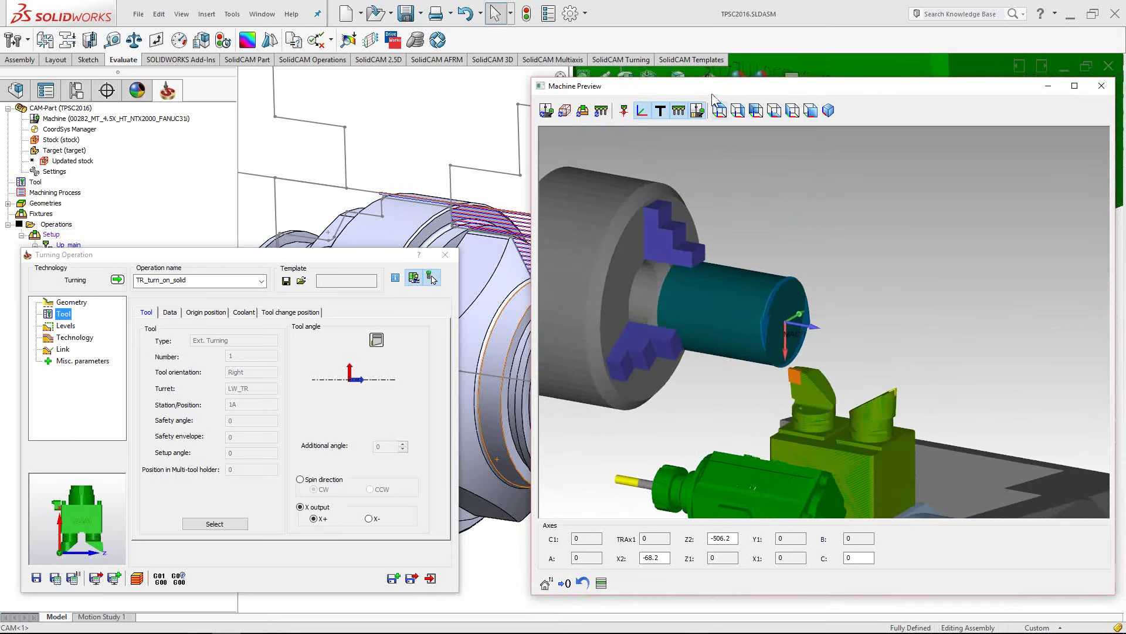
pyautogui.moveTo(711, 87); pyautogui.dragTo(955, 236)
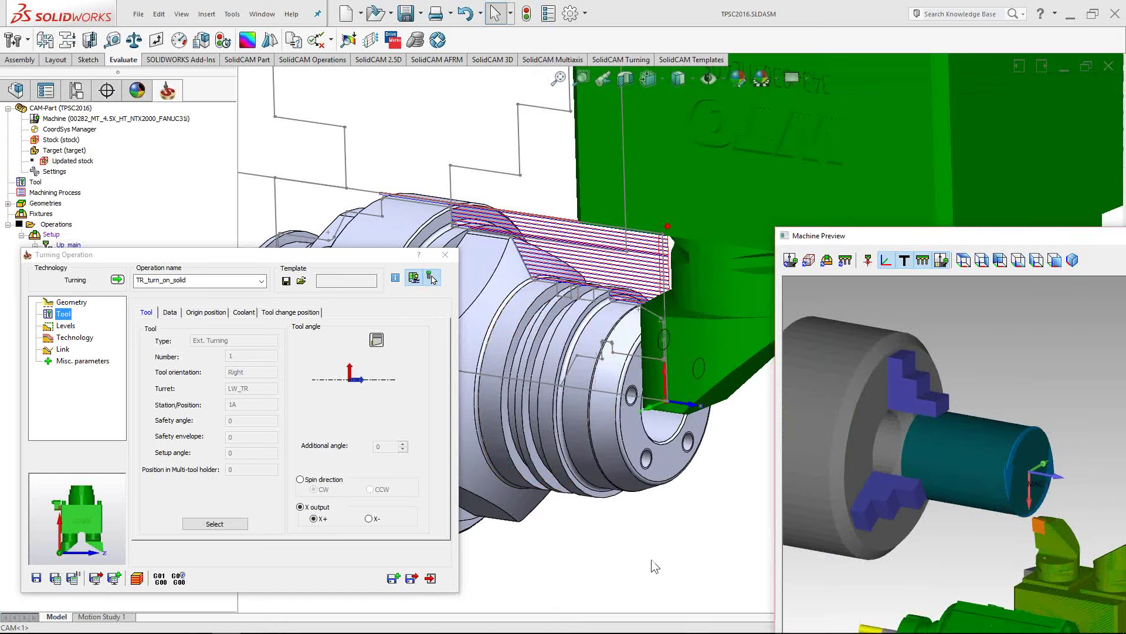
# Hide the turret tool on the part model, examine the roughing toolpath, and close the Machine Preview
pyautogui.click(440, 284)
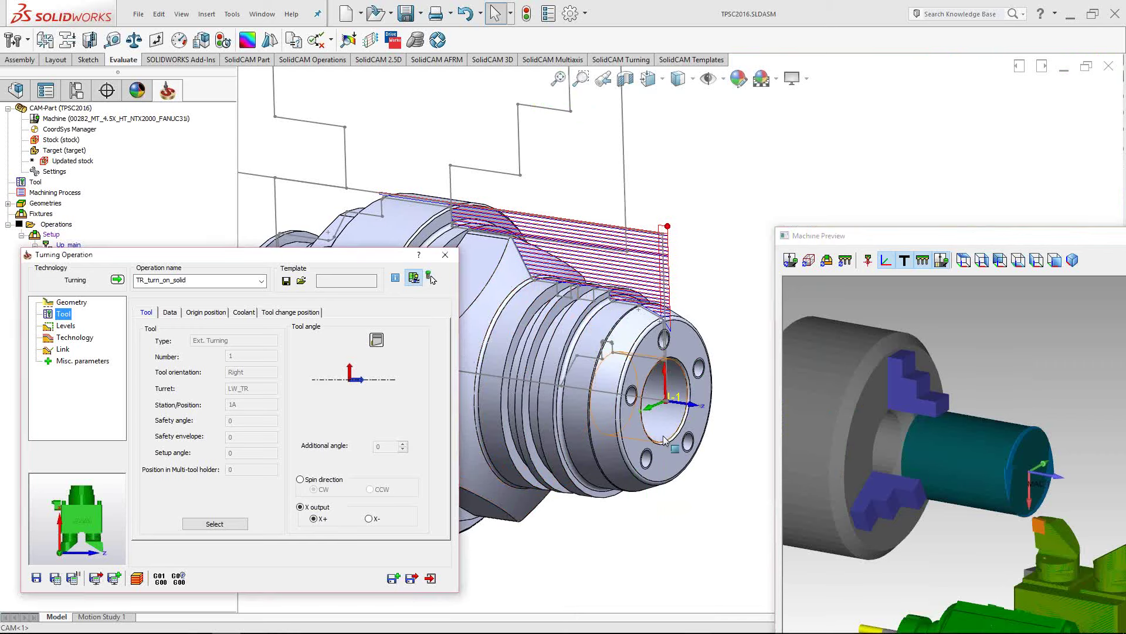
pyautogui.click(668, 412)
pyautogui.scroll(2, 668, 412)
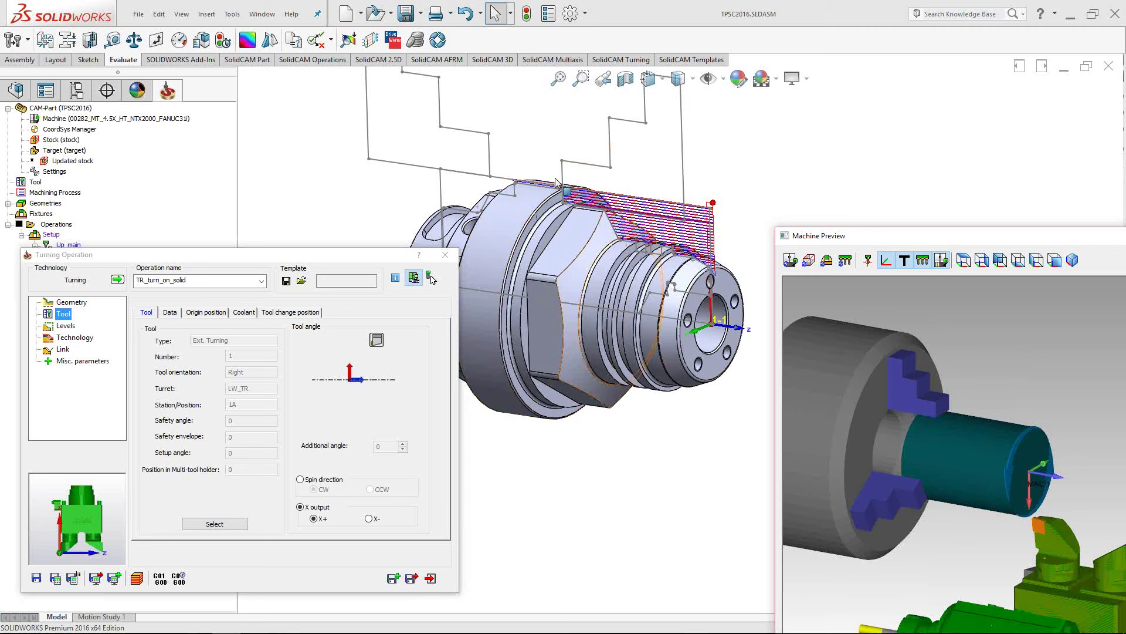
pyautogui.doubleClick(929, 235)
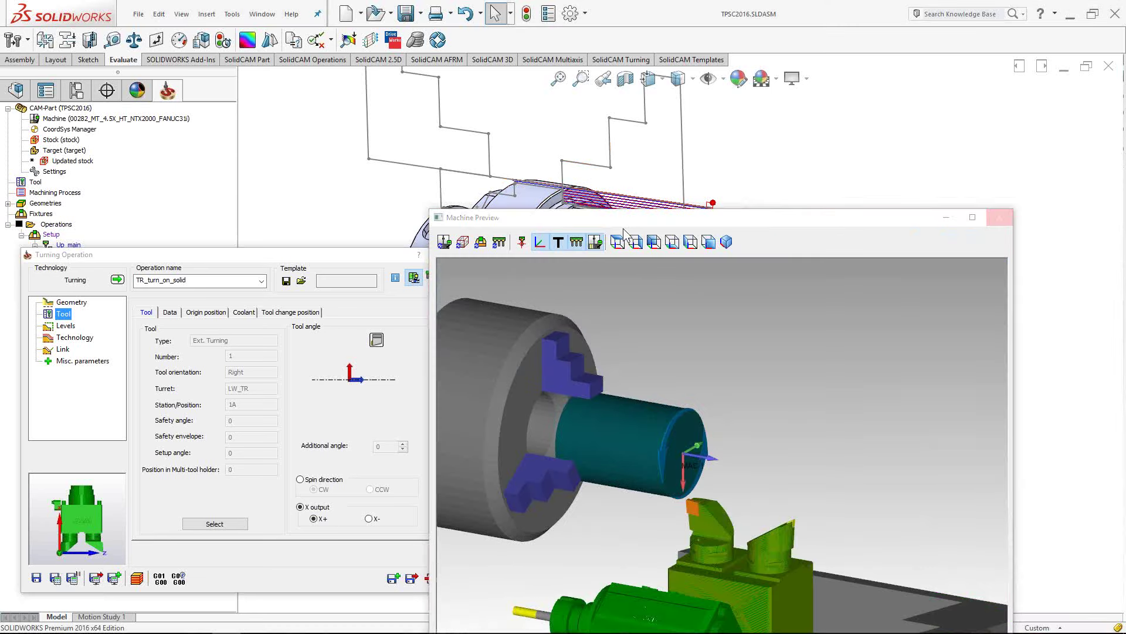
pyautogui.click(1000, 217)
pyautogui.moveTo(324, 254); pyautogui.dragTo(407, 191)
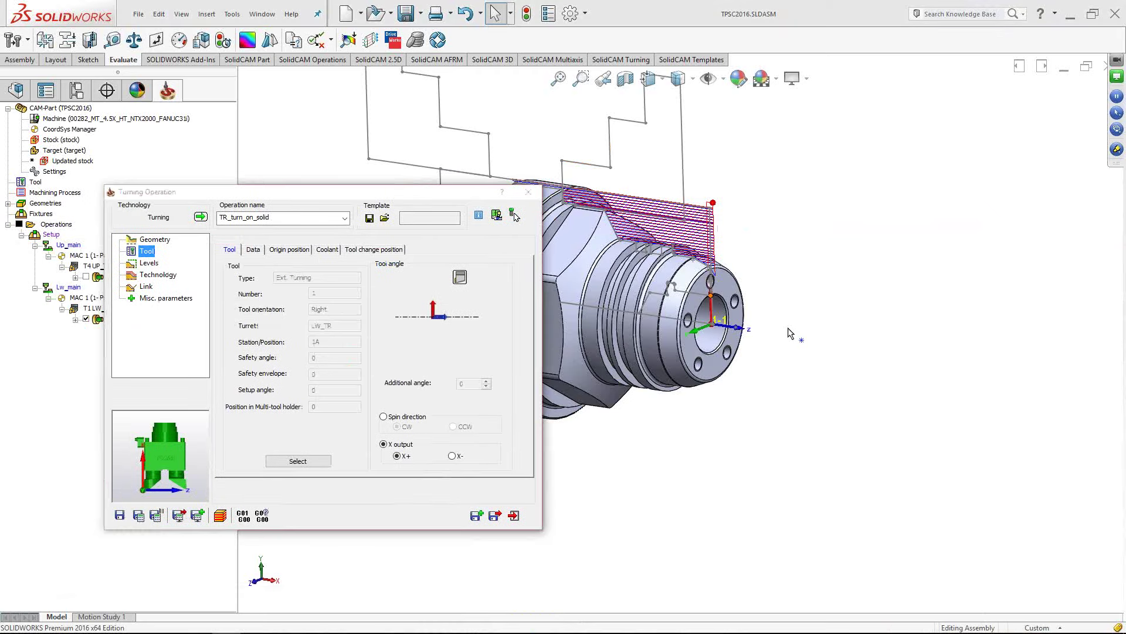
# Orient the part to a flat side view of the turning plane and examine the longitudinal roughing passes up close
pyautogui.keyDown('ctrl'); pyautogui.moveTo(675, 288); pyautogui.dragTo(907, 377, button='middle'); pyautogui.keyUp('ctrl')
pyautogui.scroll(-2, 906, 385)
pyautogui.keyDown('ctrl'); pyautogui.moveTo(818, 374); pyautogui.dragTo(836, 410, button='middle'); pyautogui.keyUp('ctrl')
pyautogui.scroll(-2, 845, 400)
pyautogui.click(626, 60)
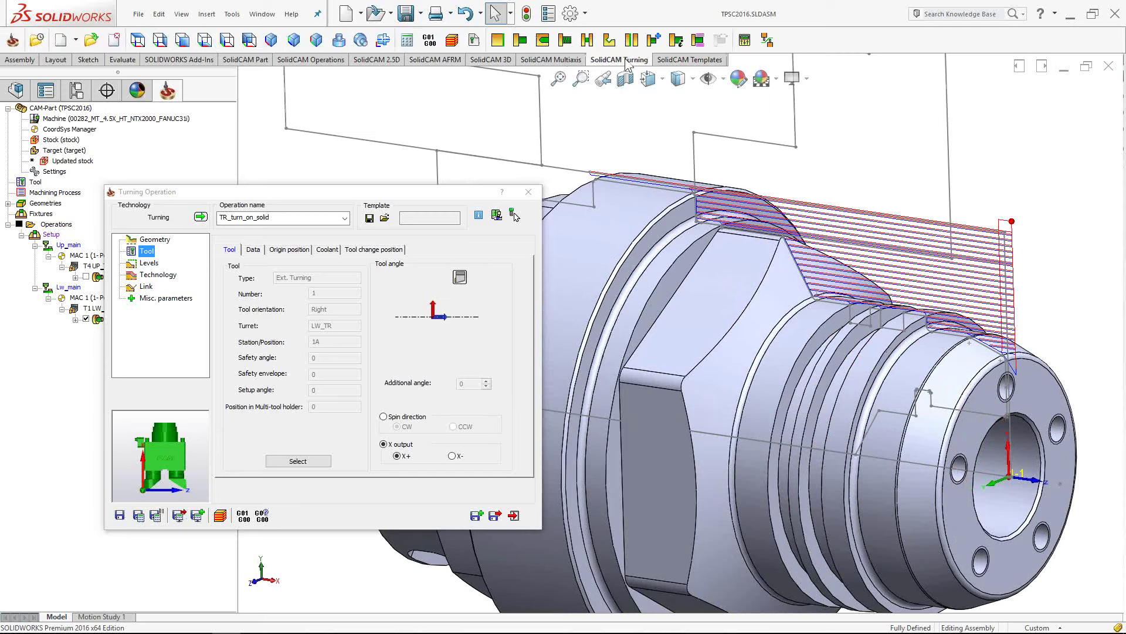
pyautogui.click(386, 45)
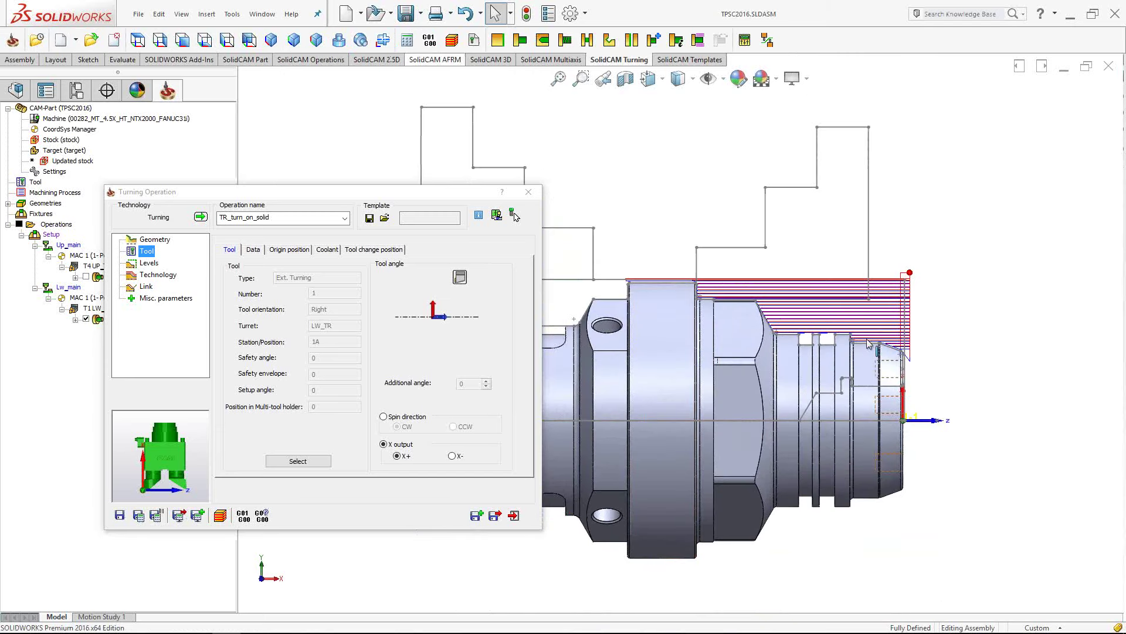
pyautogui.scroll(-4, 720, 360)
pyautogui.scroll(-1, 981, 350)
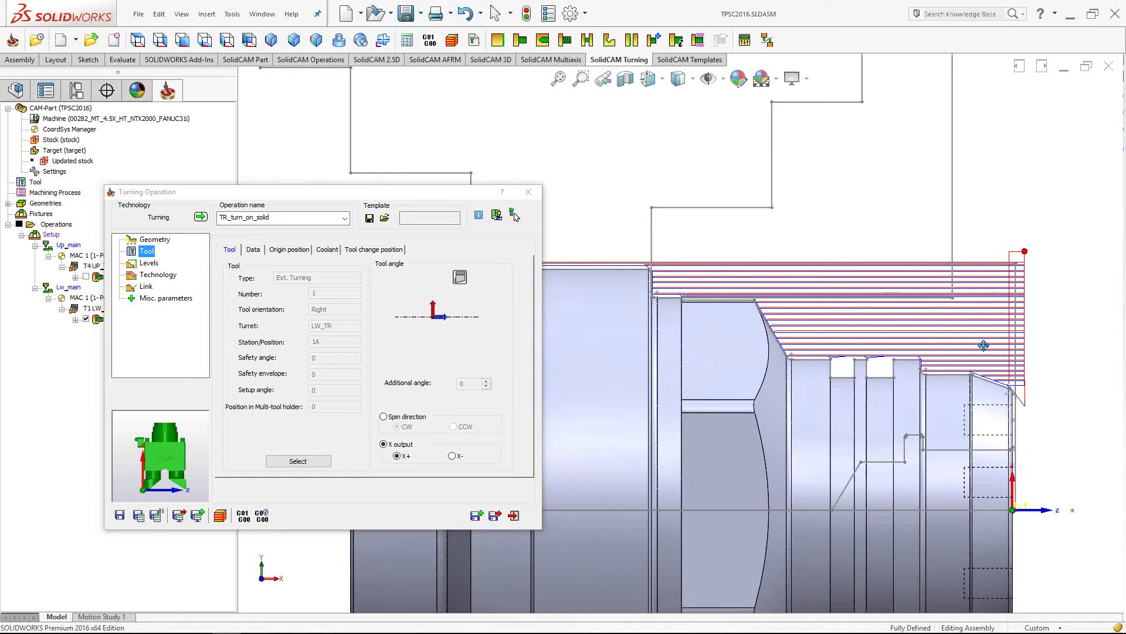
pyautogui.keyDown('ctrl'); pyautogui.moveTo(850, 350); pyautogui.dragTo(864, 325, button='middle'); pyautogui.keyUp('ctrl')
pyautogui.scroll(1, 822, 325)
# Examine the tool holder's orientation in the operation's tool preview and uncover the part beside the dialog
pyautogui.moveTo(407, 189); pyautogui.dragTo(314, 179)
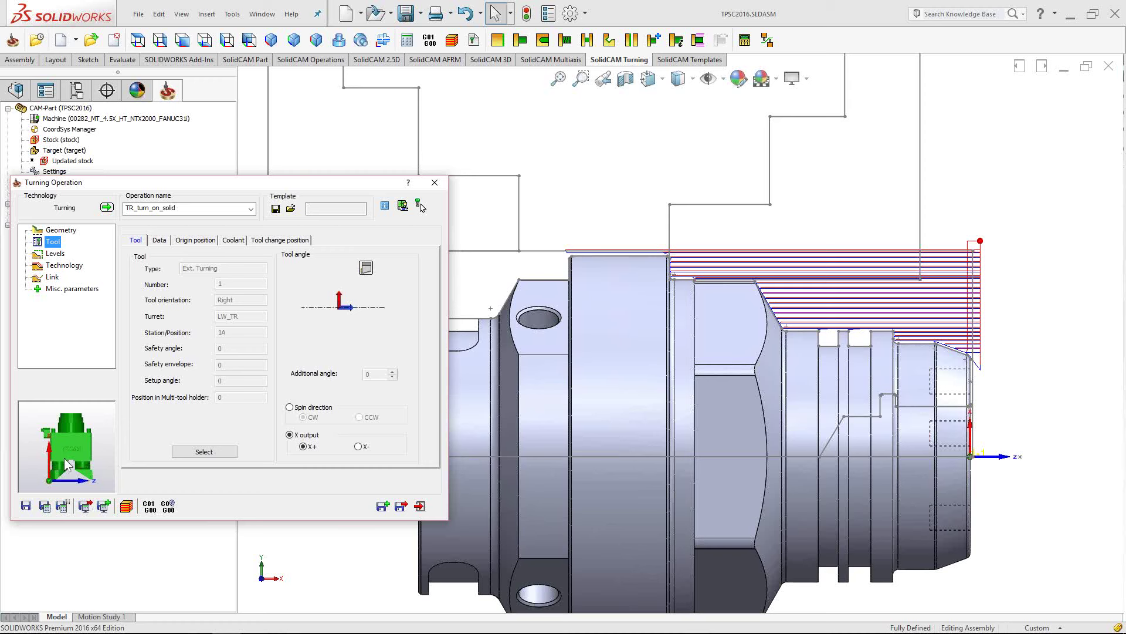
pyautogui.moveTo(86, 462); pyautogui.dragTo(82, 448, button='middle')
pyautogui.moveTo(85, 454); pyautogui.dragTo(75, 461)
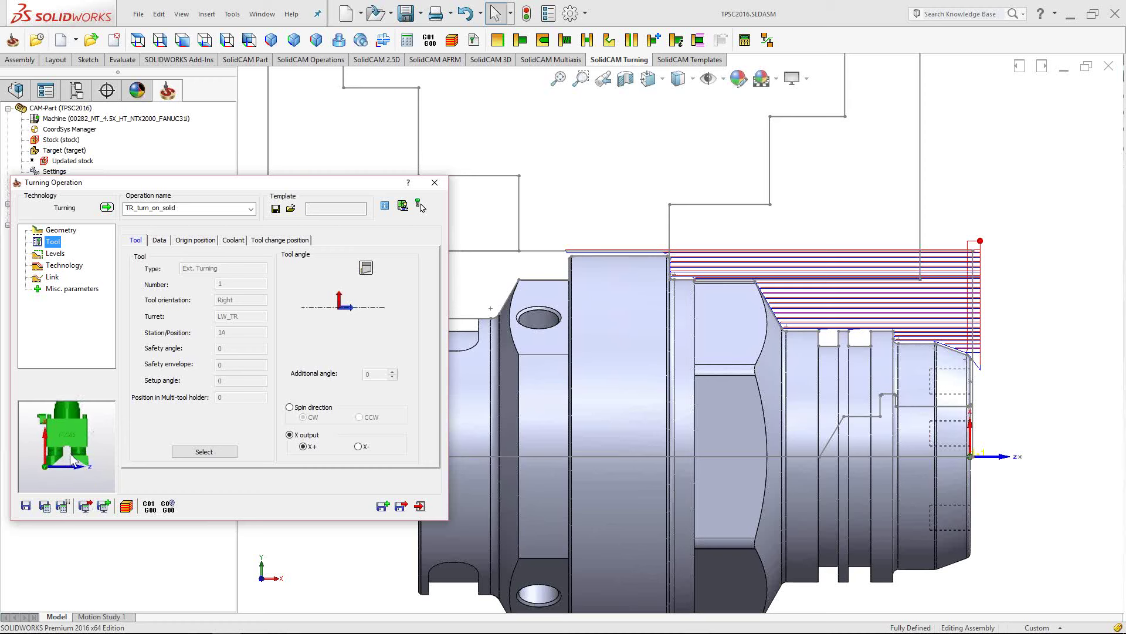
pyautogui.moveTo(314, 185); pyautogui.dragTo(271, 201)
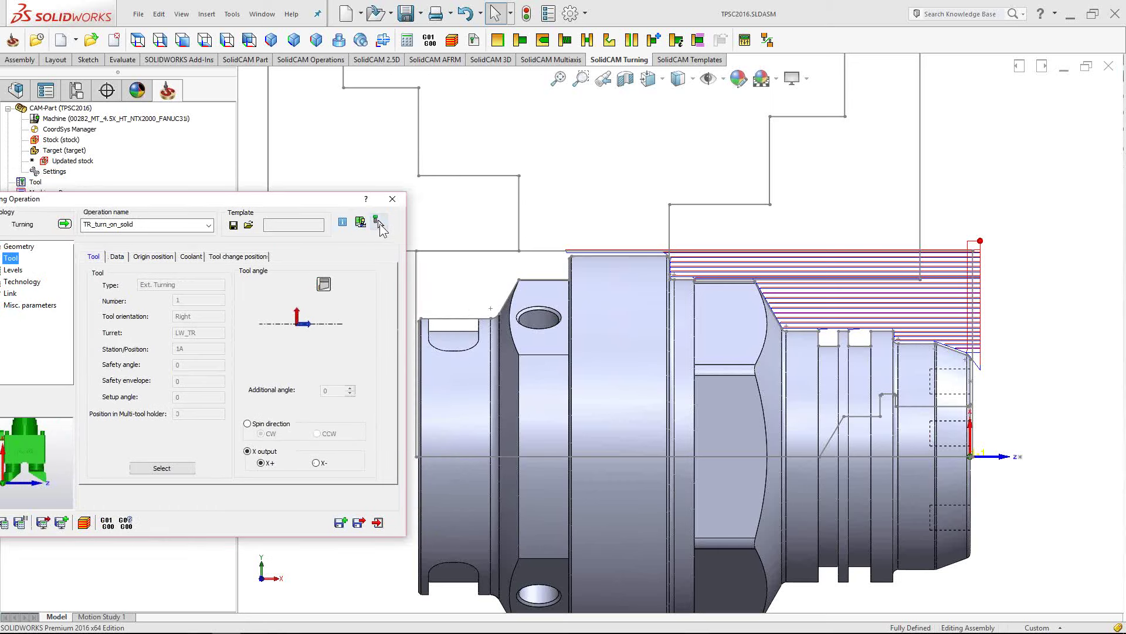
# Display the turret tool on the model near the toolpath's start and flip the view 180° to examine its lower-turret orientation
pyautogui.click(377, 222)
pyautogui.keyDown('ctrl'); pyautogui.moveTo(883, 295); pyautogui.dragTo(725, 295, button='middle'); pyautogui.keyUp('ctrl')
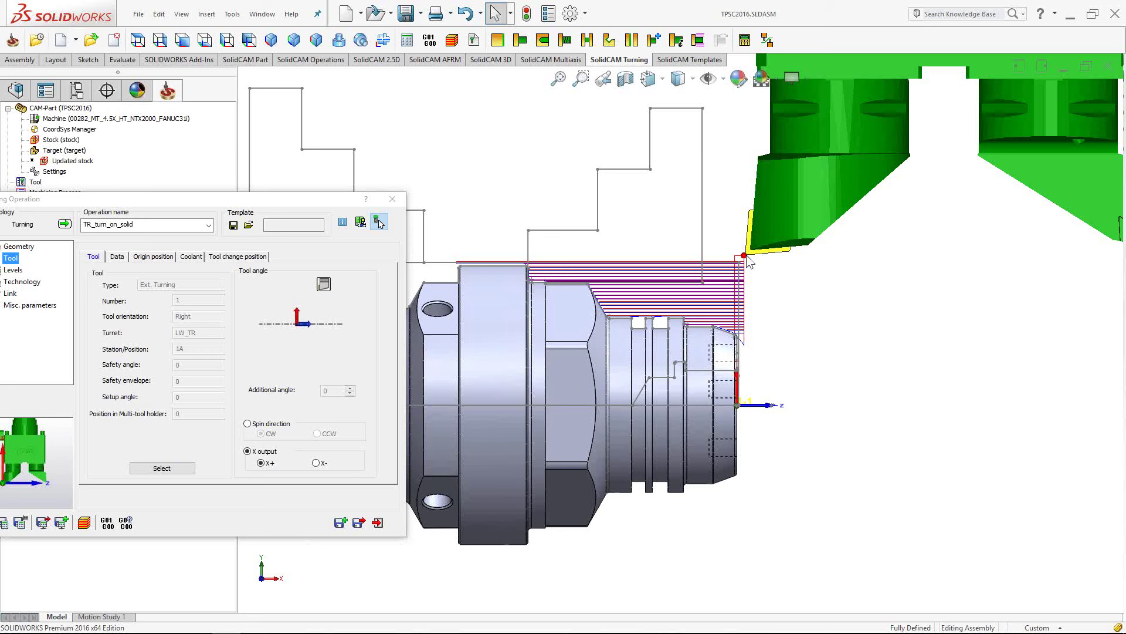
pyautogui.moveTo(749, 262); pyautogui.dragTo(783, 332)
pyautogui.keyDown('ctrl'); pyautogui.moveTo(783, 332); pyautogui.dragTo(771, 316, button='middle'); pyautogui.keyUp('ctrl')
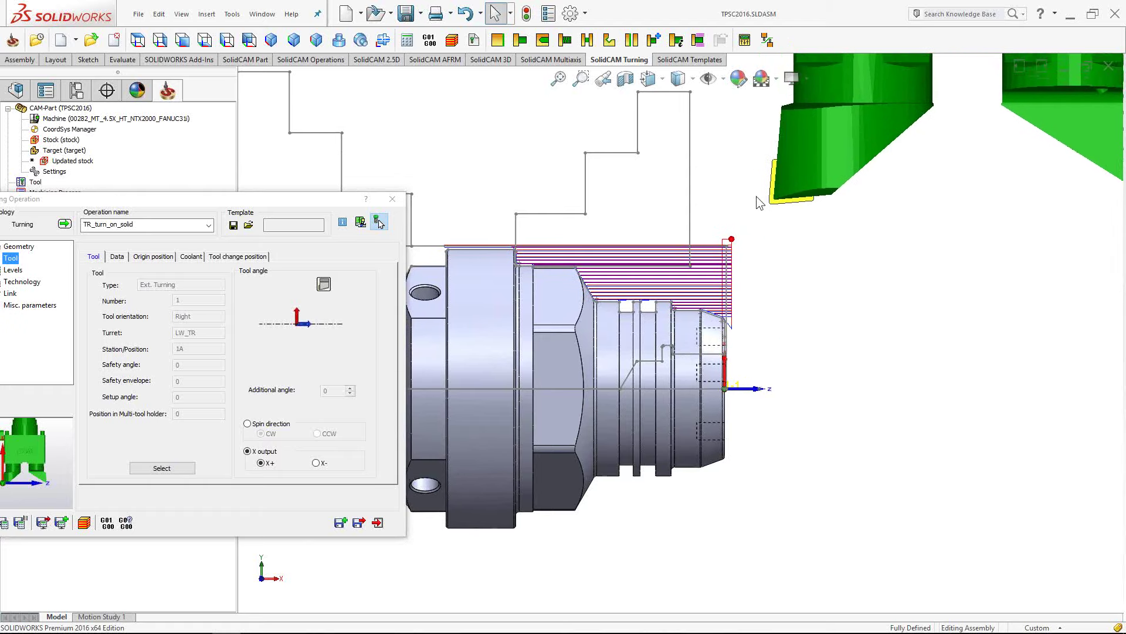
pyautogui.keyDown('ctrl'); pyautogui.moveTo(758, 219); pyautogui.dragTo(615, 242, button='middle'); pyautogui.keyUp('ctrl')
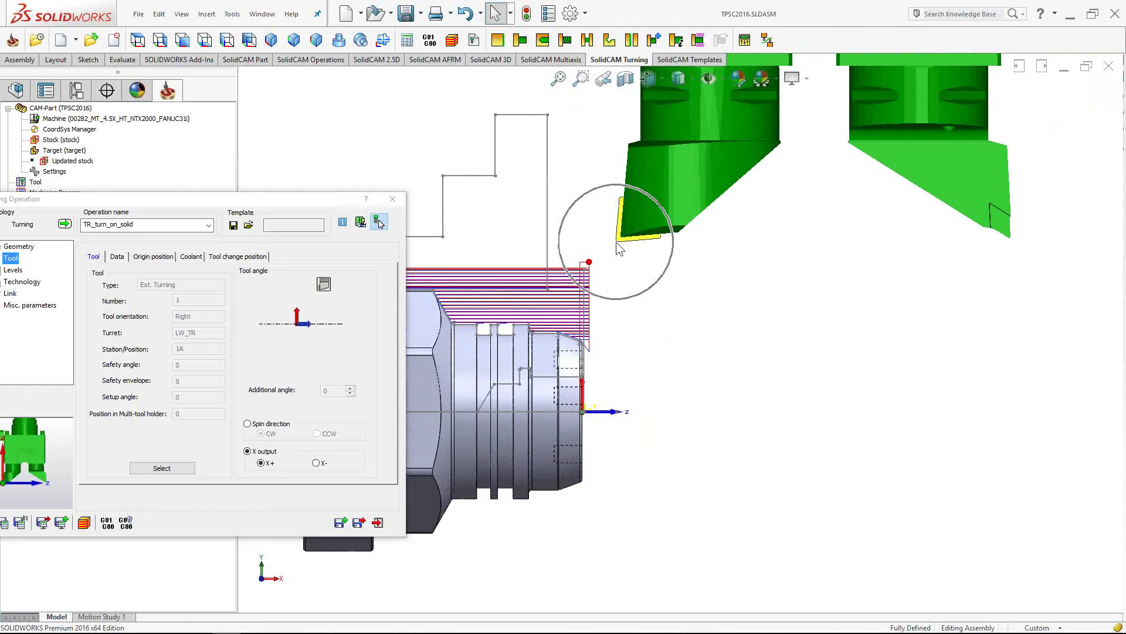
pyautogui.hotkey('shift', 'Down')
pyautogui.hotkey('shift', 'Down')
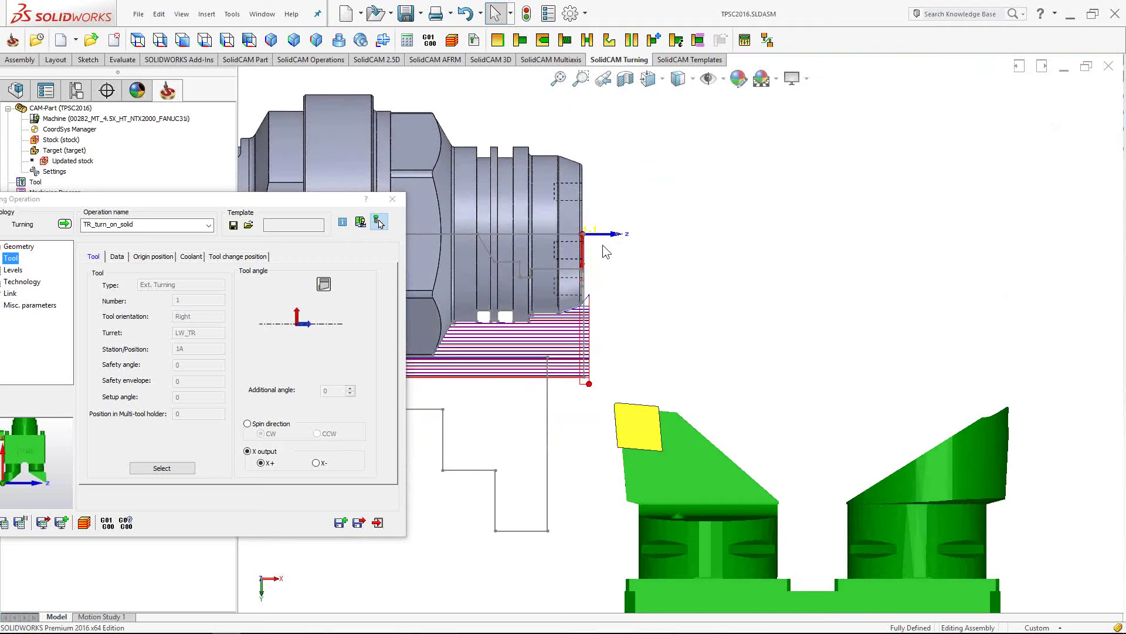
# Restore the part's upright side view and examine the lower-turret tool beneath the stock in the Machine Preview
pyautogui.keyDown('ctrl'); pyautogui.moveTo(644, 252); pyautogui.dragTo(746, 227, button='middle'); pyautogui.keyUp('ctrl')
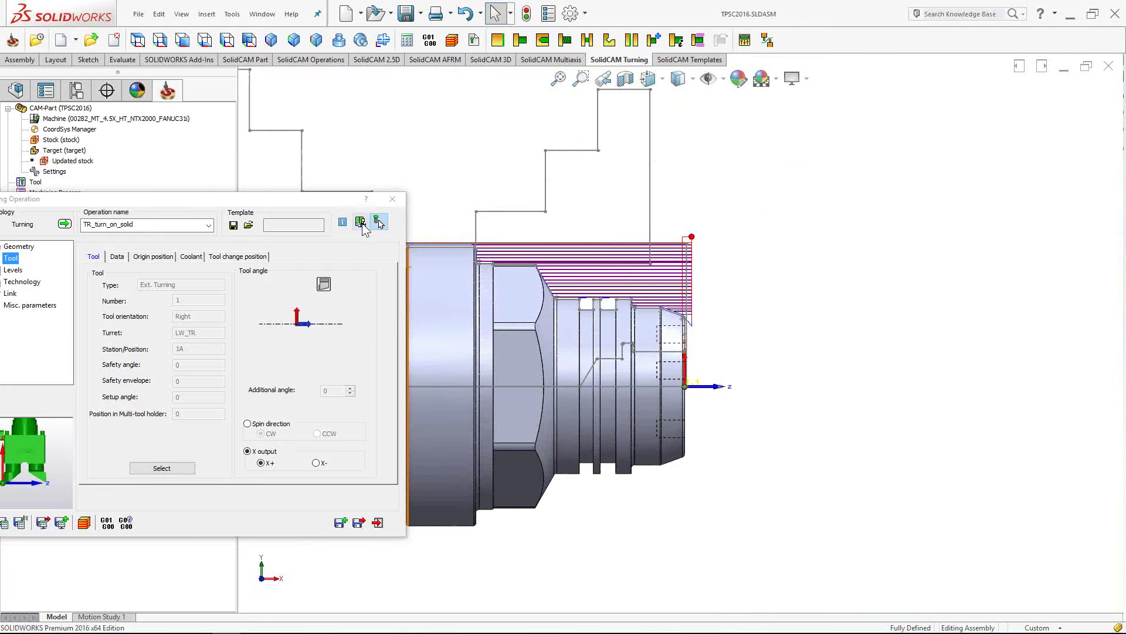
pyautogui.click(362, 223)
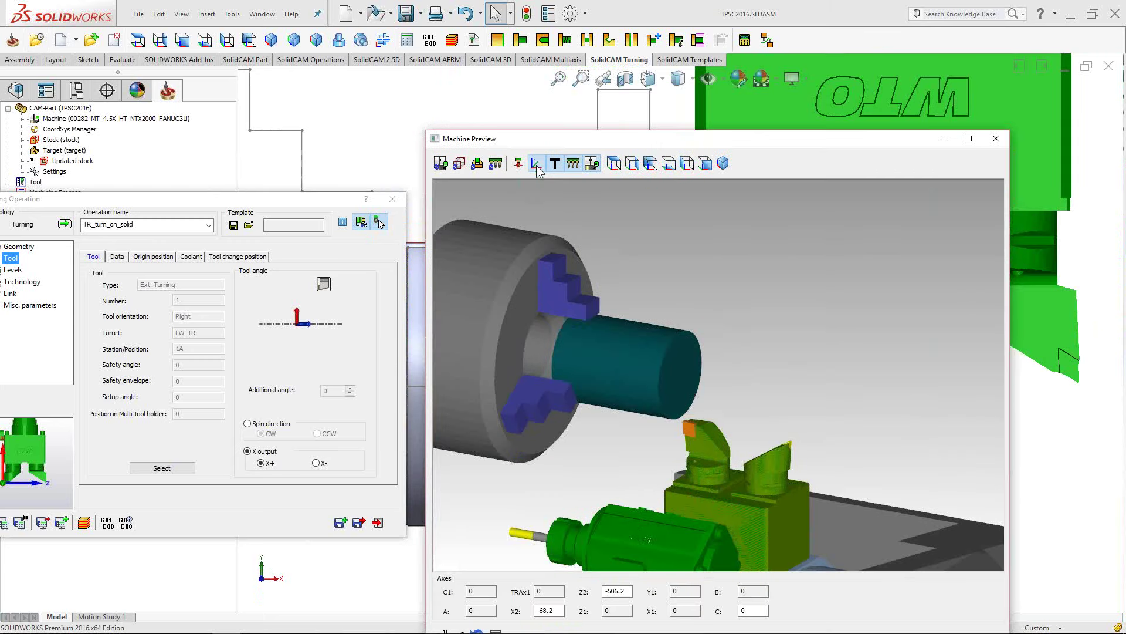
pyautogui.scroll(-4, 675, 441)
pyautogui.keyDown('ctrl'); pyautogui.moveTo(679, 434); pyautogui.dragTo(656, 331, button='middle'); pyautogui.keyUp('ctrl')
pyautogui.scroll(1, 652, 307)
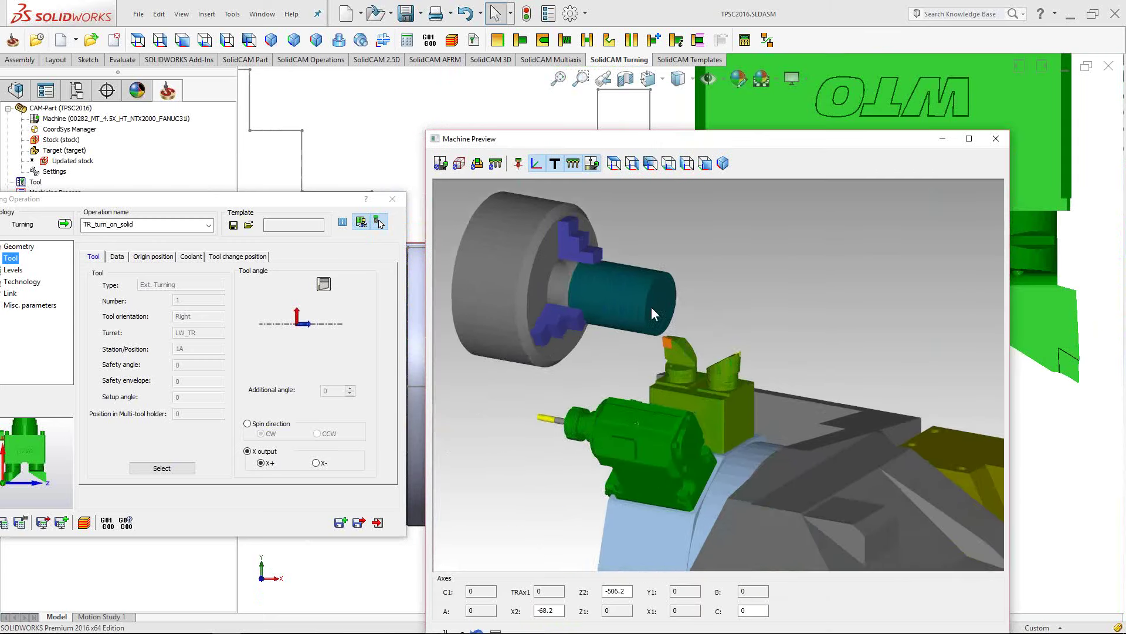
# Toggle the coordinate system and label display in the Machine Preview and examine the lower-turret tool block up close
pyautogui.click(522, 165)
pyautogui.click(522, 165)
pyautogui.click(536, 163)
pyautogui.click(555, 164)
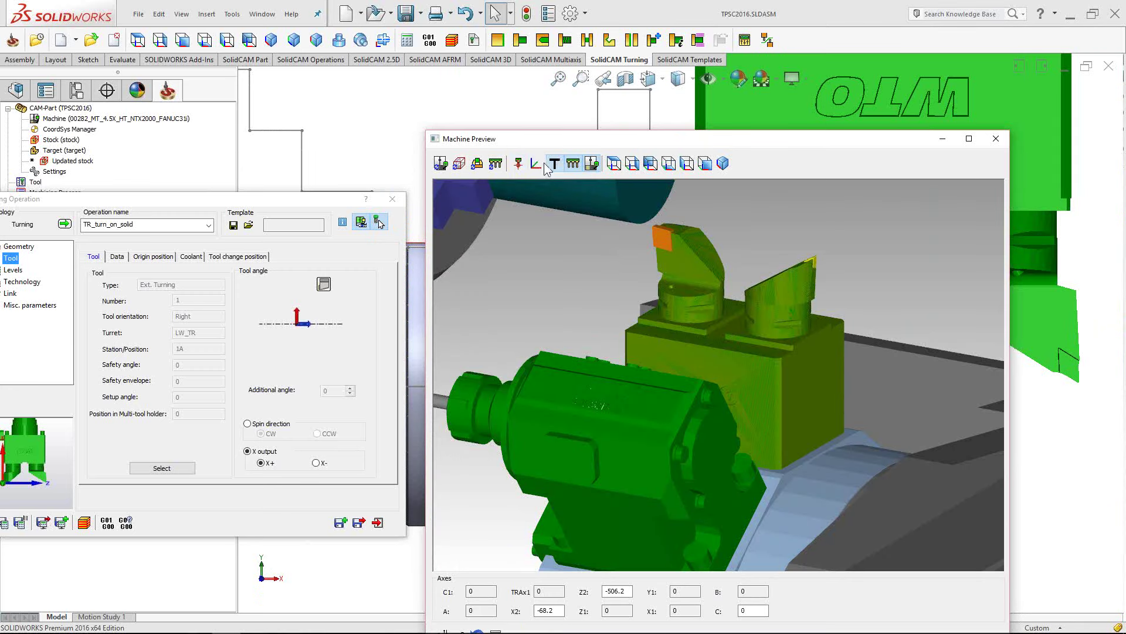
pyautogui.click(535, 164)
pyautogui.click(554, 165)
pyautogui.scroll(-3, 666, 276)
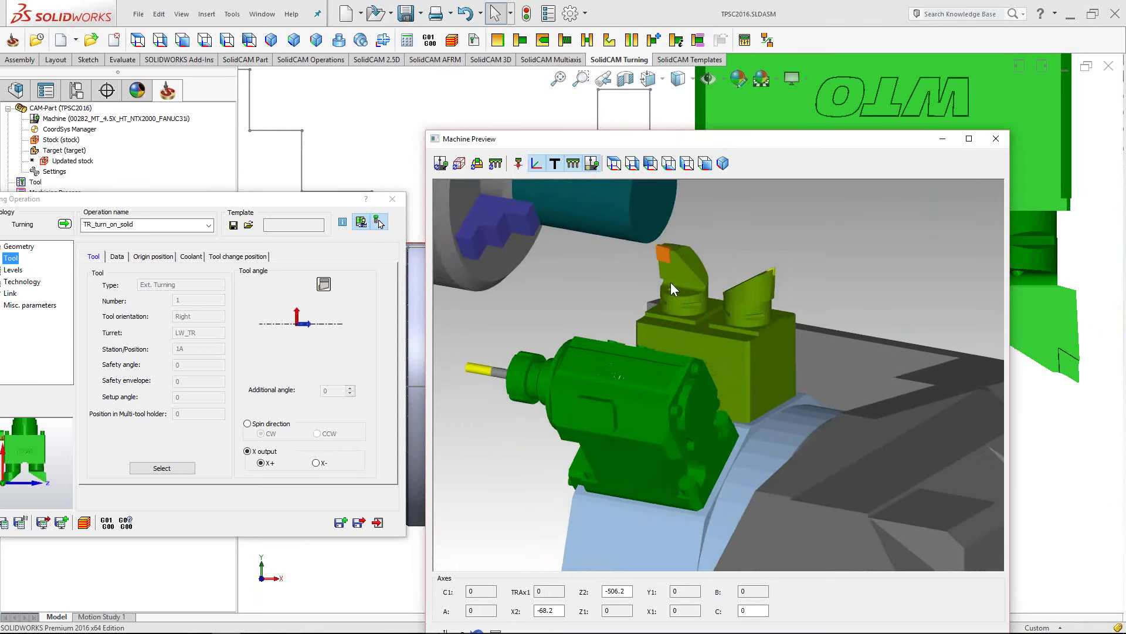
# Reopen the TR_turn_on_solid operation with a fresh Machine Preview and examine the MAC 1 axis directions at the stock face
pyautogui.click(998, 141)
pyautogui.click(360, 222)
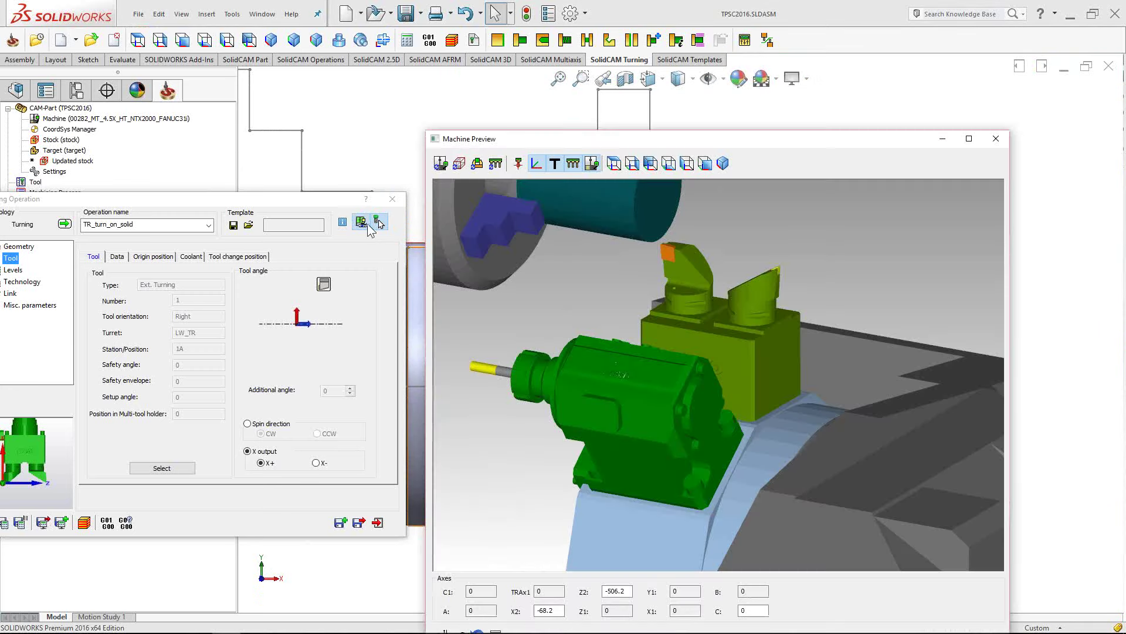
pyautogui.click(359, 522)
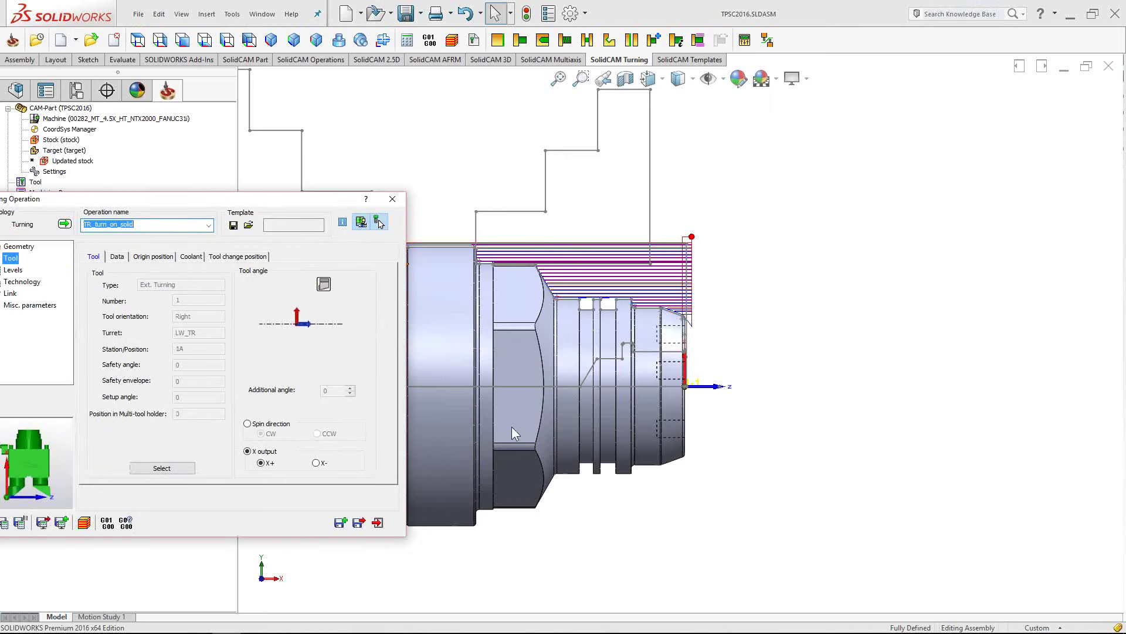
pyautogui.scroll(8, 611, 397)
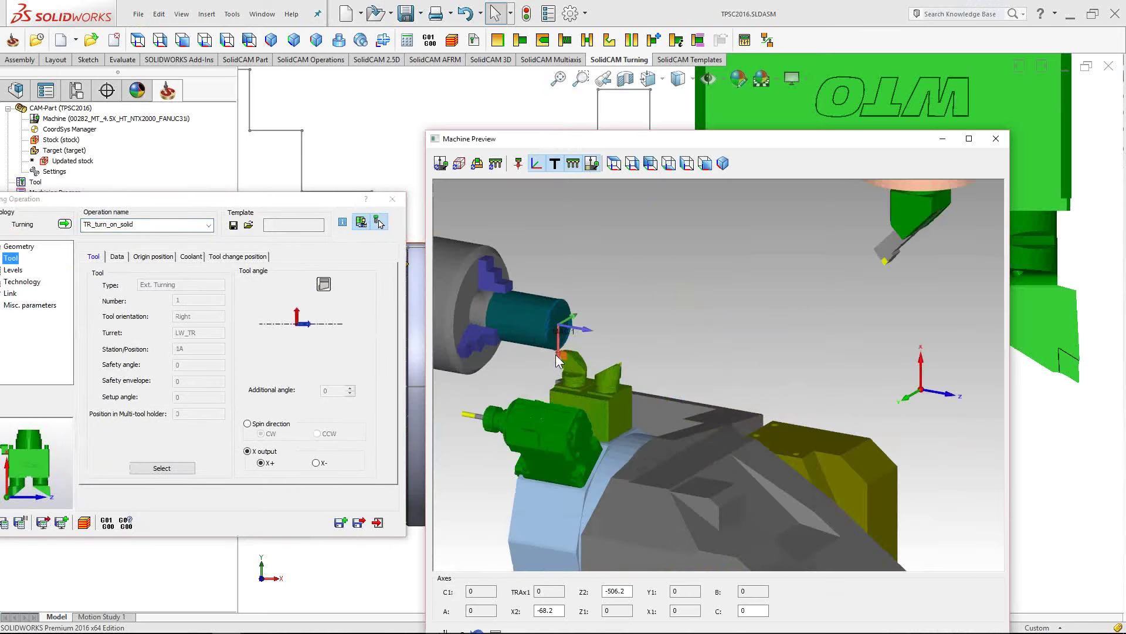
pyautogui.scroll(5, 555, 354)
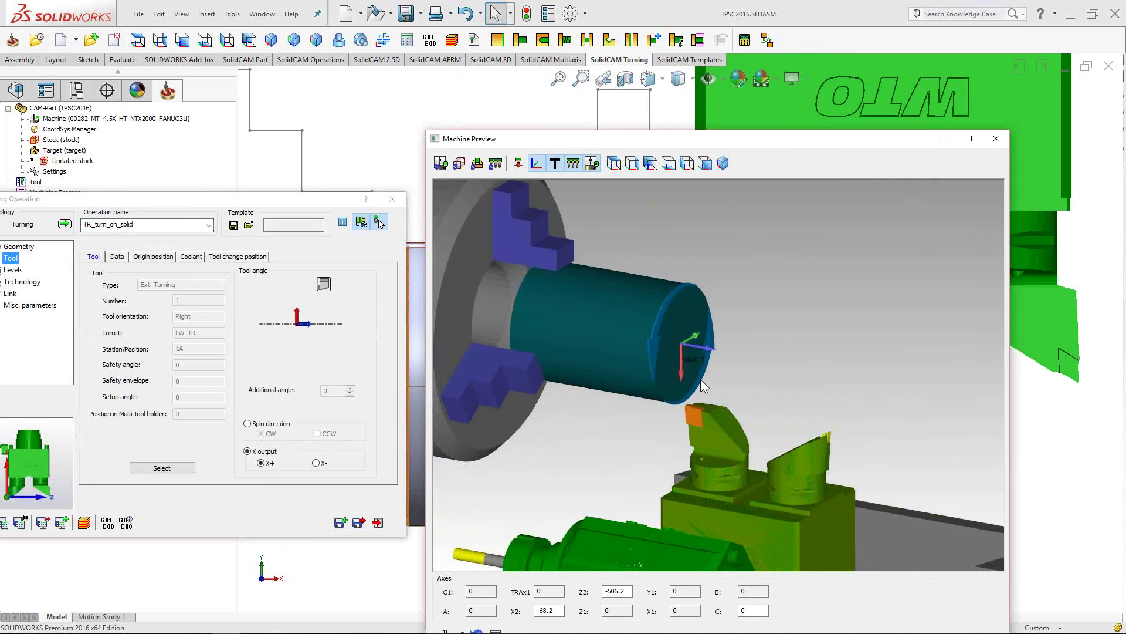
pyautogui.scroll(2, 700, 369)
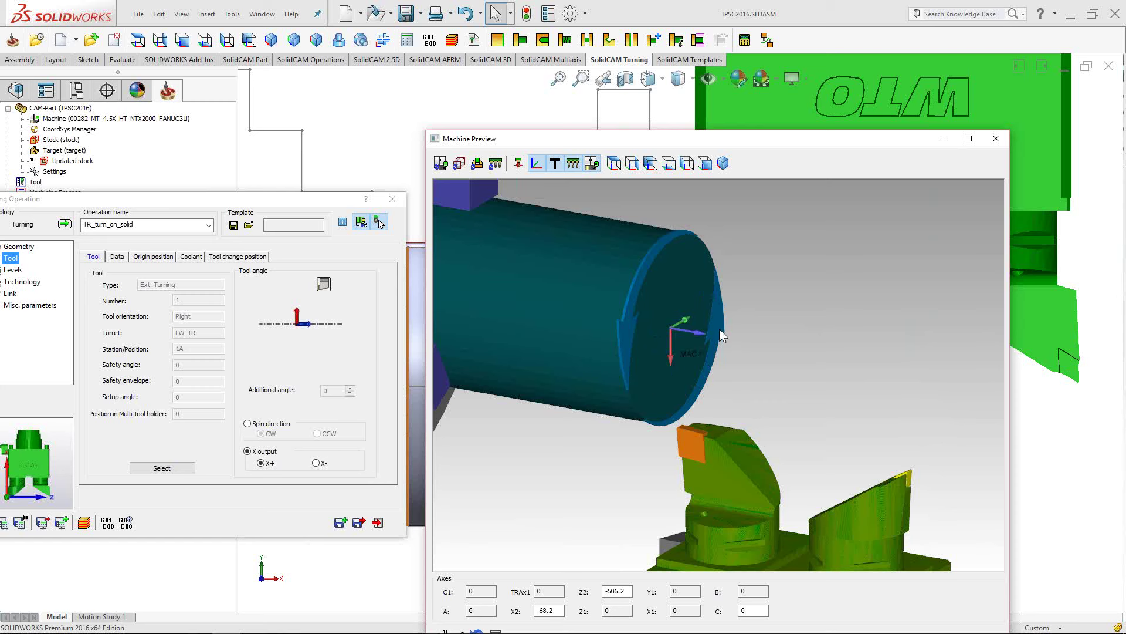
pyautogui.scroll(-3, 686, 374)
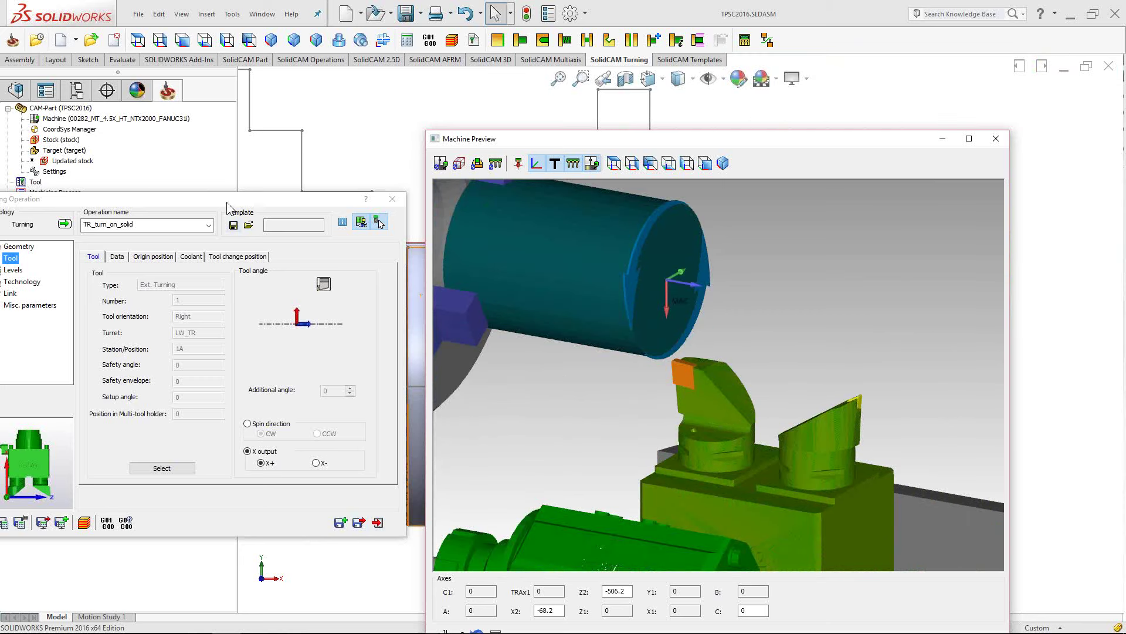
# Examine the MAC 1 axis directions for the upper-turret TR_contour9 operation in its Machine Preview, and close the operation
pyautogui.moveTo(228, 199); pyautogui.dragTo(276, 300)
pyautogui.doubleClick(107, 276)
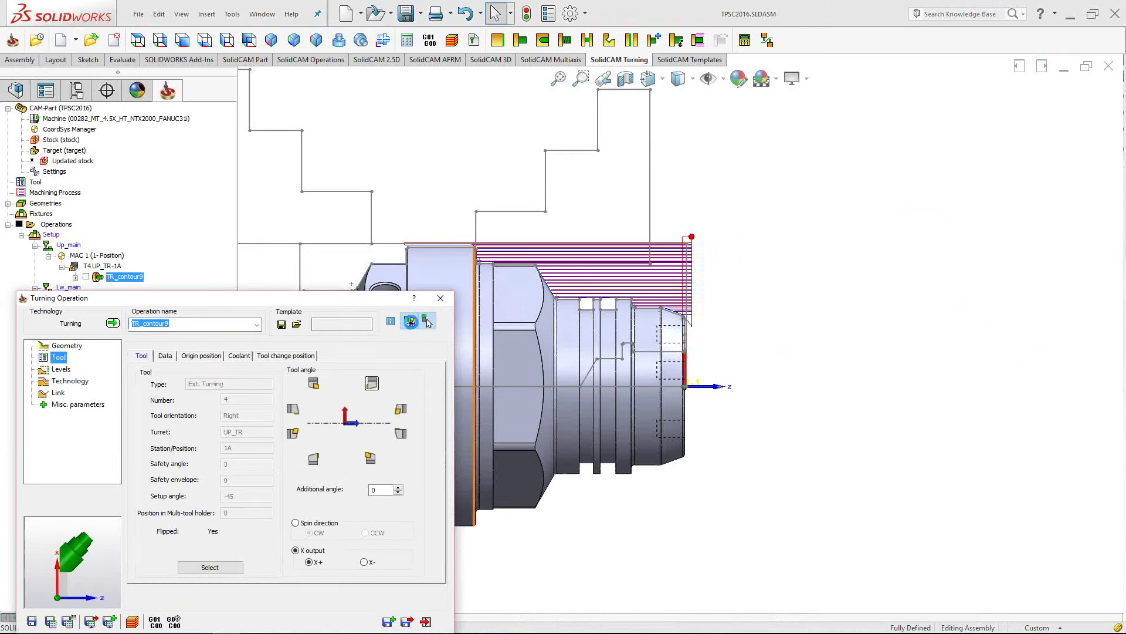
pyautogui.click(411, 321)
pyautogui.scroll(5, 615, 395)
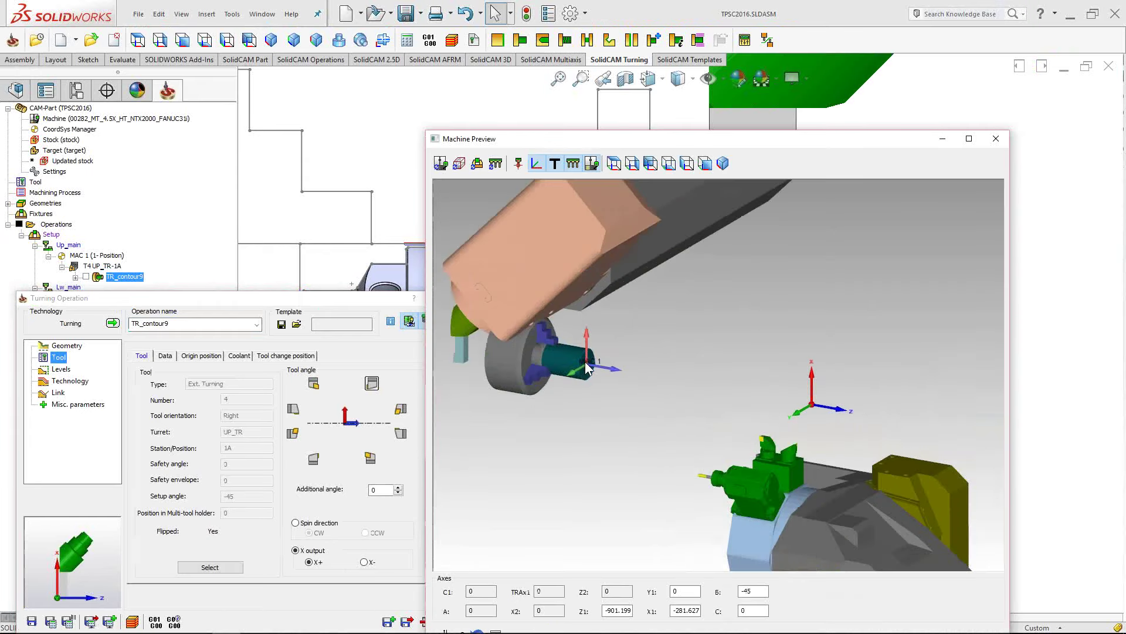
pyautogui.scroll(5, 586, 367)
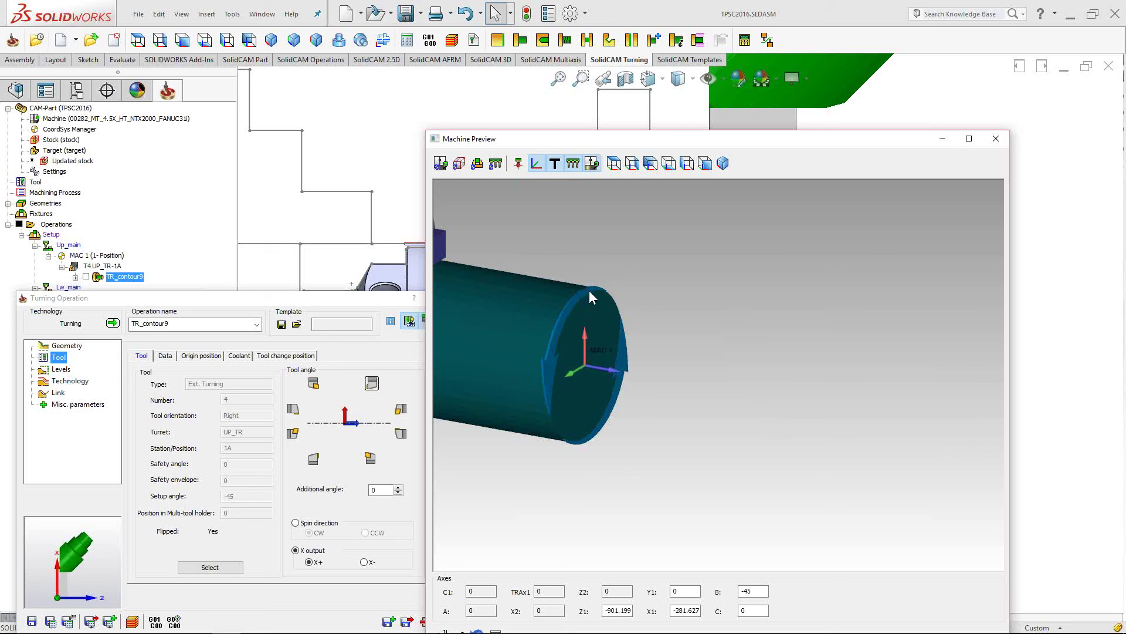
pyautogui.click(996, 139)
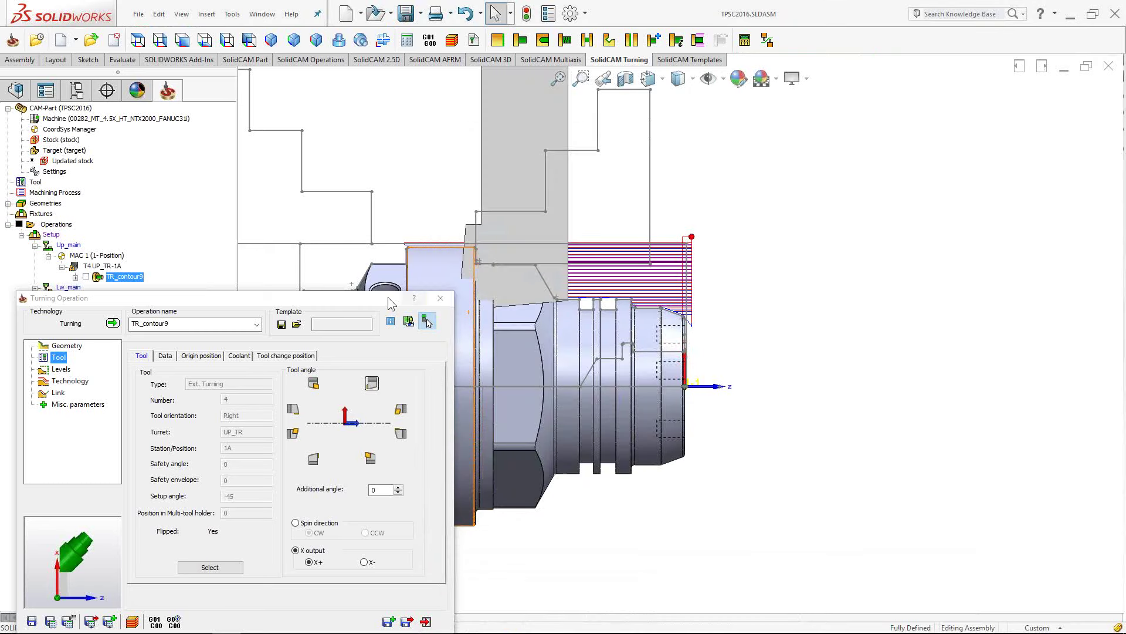
pyautogui.click(439, 300)
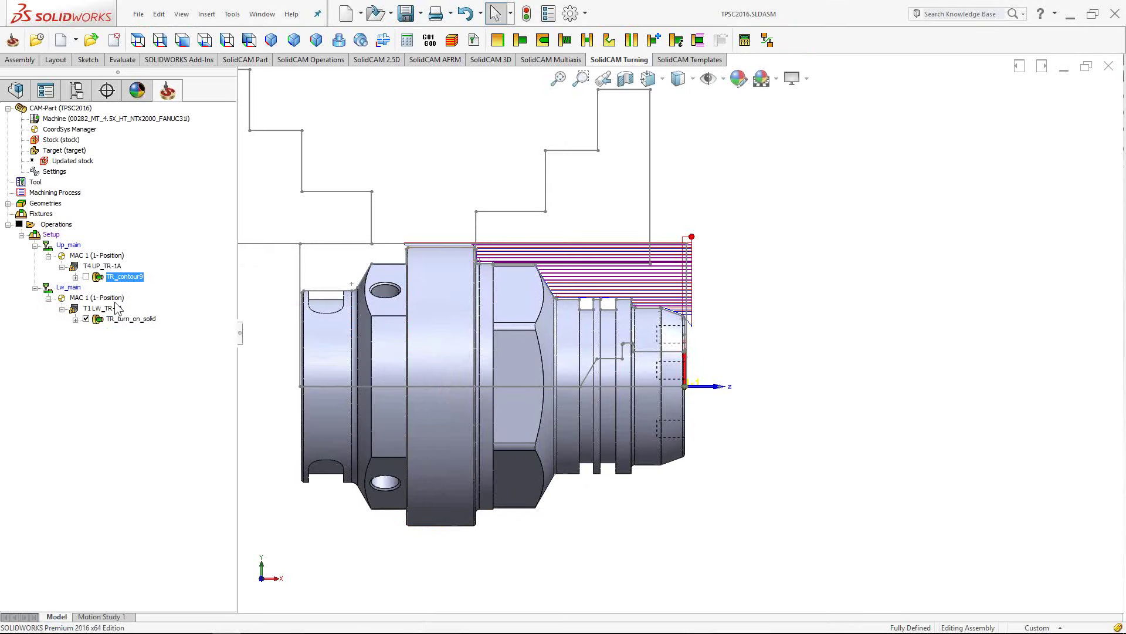
# Hide the TR_turn_on_solid toolpath and bring the whole part into view
pyautogui.click(86, 320)
pyautogui.keyDown('ctrl'); pyautogui.moveTo(755, 404); pyautogui.dragTo(844, 402, button='middle'); pyautogui.keyUp('ctrl')
pyautogui.scroll(1, 849, 382)
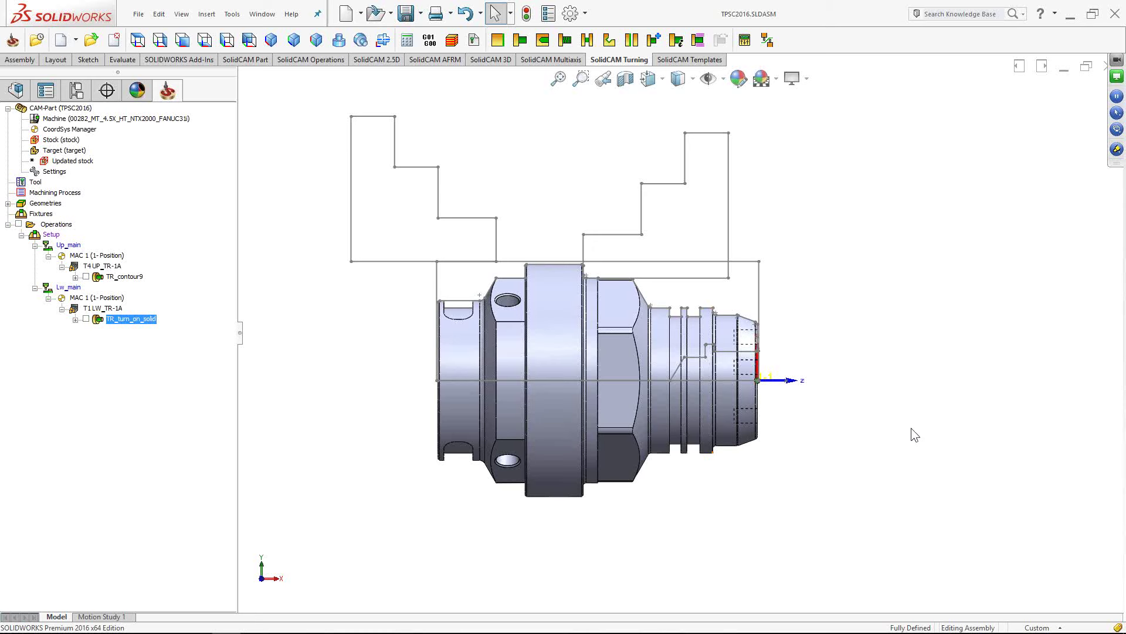
pyautogui.keyDown('ctrl'); pyautogui.moveTo(553, 351); pyautogui.dragTo(611, 388, button='middle'); pyautogui.keyUp('ctrl')
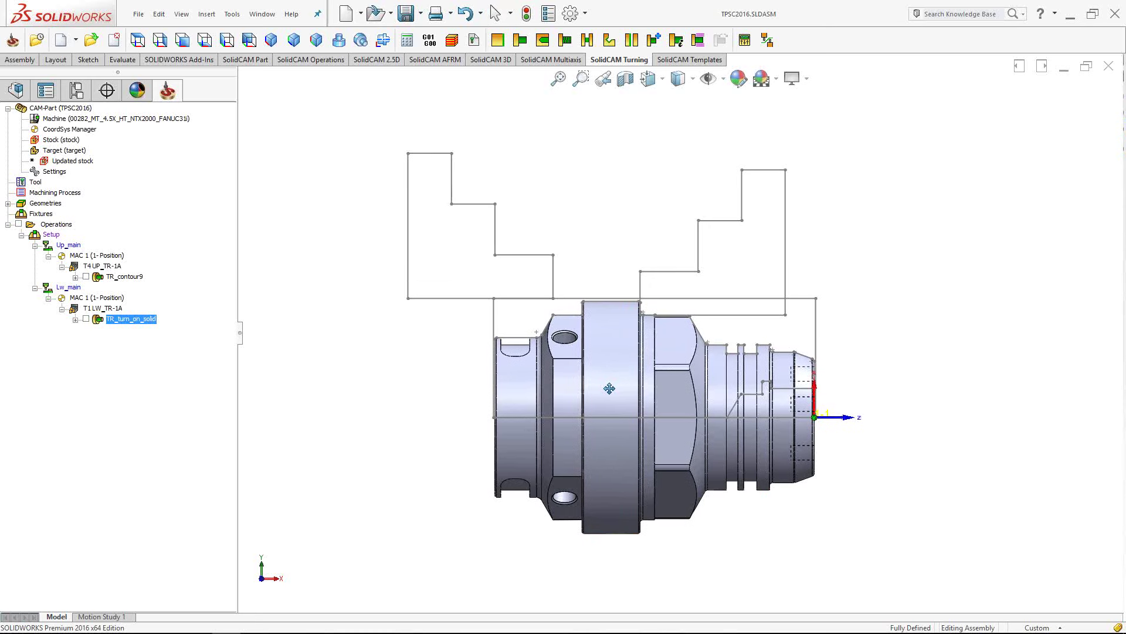
# Orient the part isometrically and set the submachine of the TR_contour9 operation to Lw_main
pyautogui.click(117, 277)
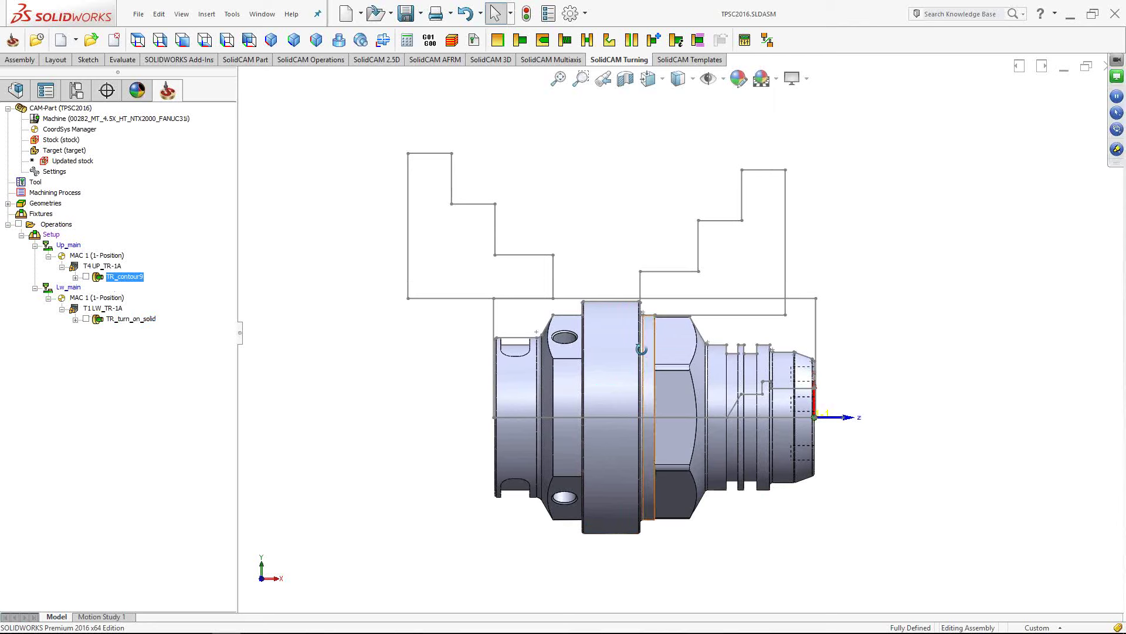
pyautogui.hotkey('ctrl', '7')
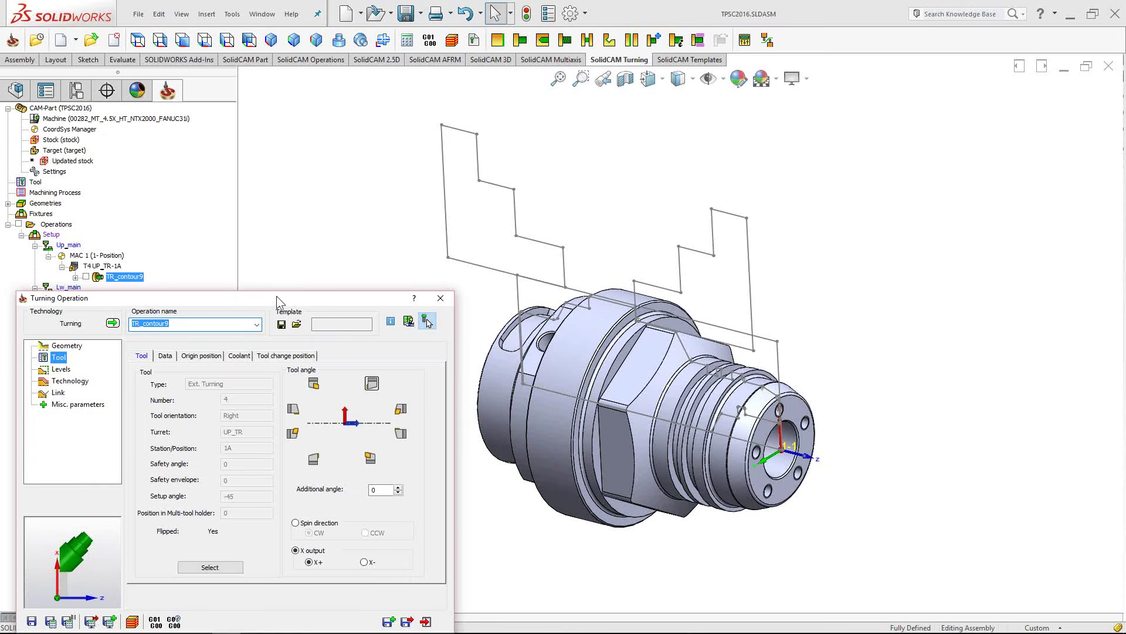
pyautogui.moveTo(276, 296); pyautogui.dragTo(311, 202)
pyautogui.click(100, 253)
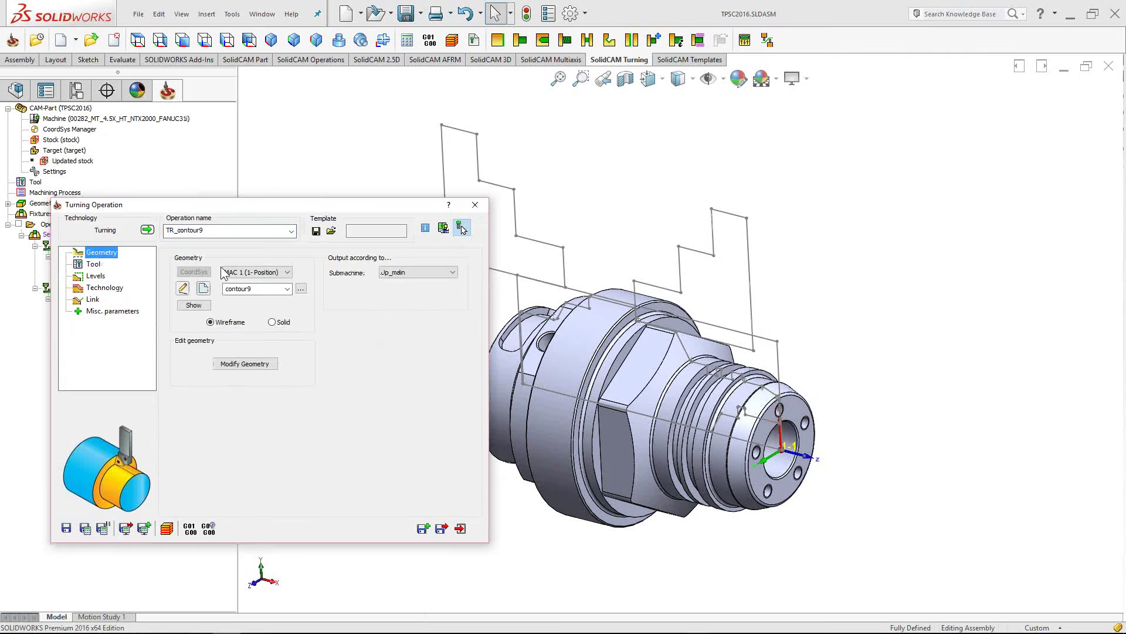
pyautogui.click(420, 273)
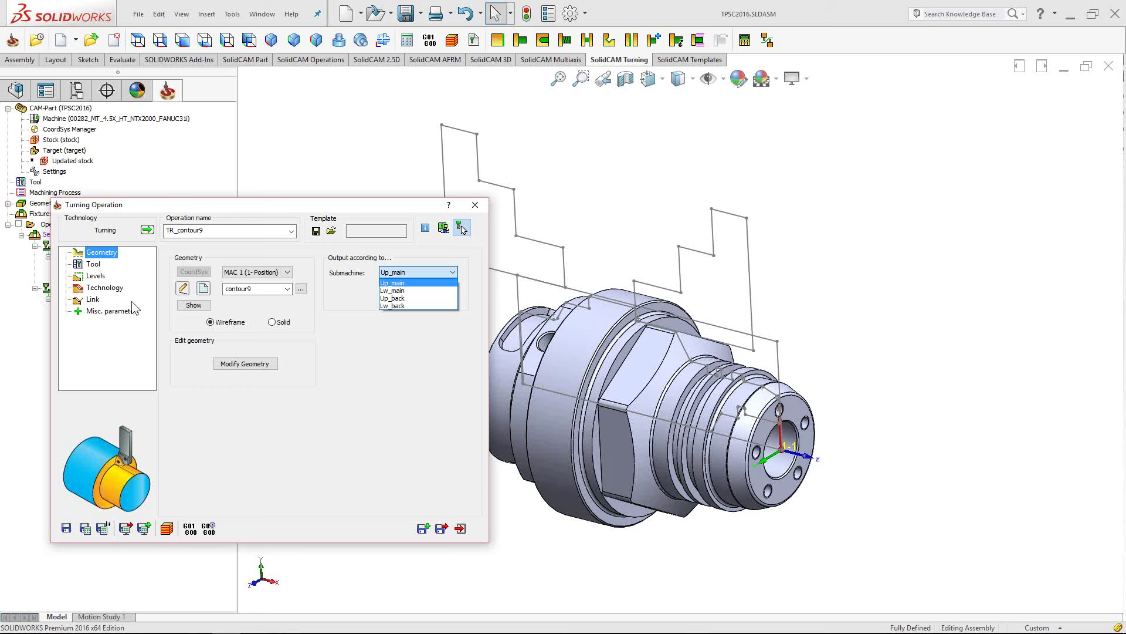
pyautogui.click(410, 291)
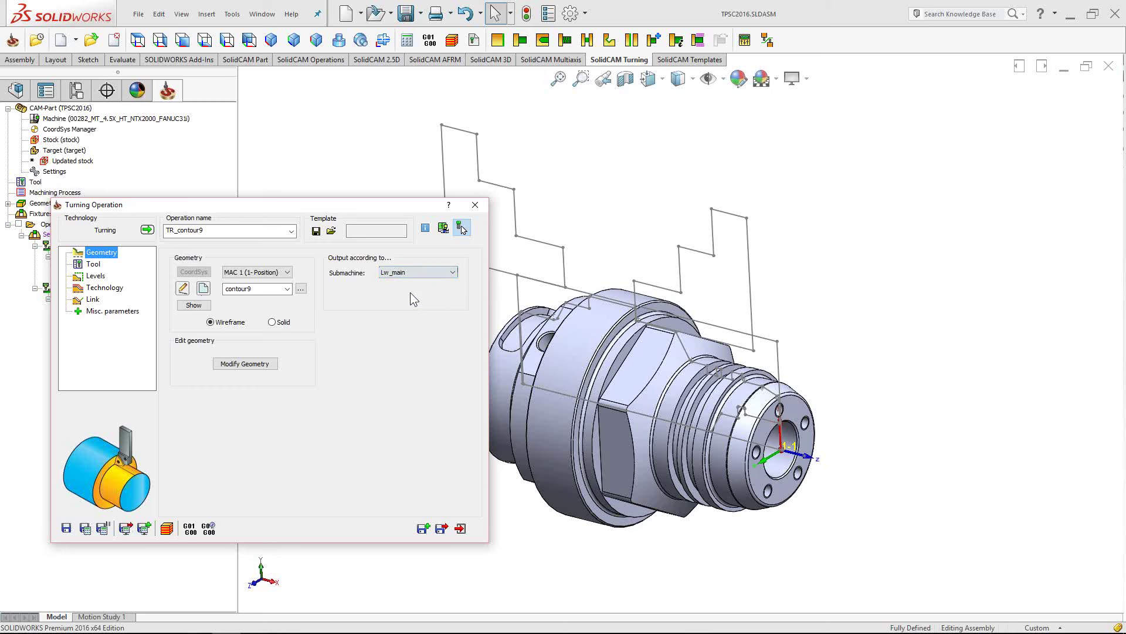
# Assign lower-turret external turning tool 1 to TR_contour9, save and calculate the operation, and close it
pyautogui.click(93, 264)
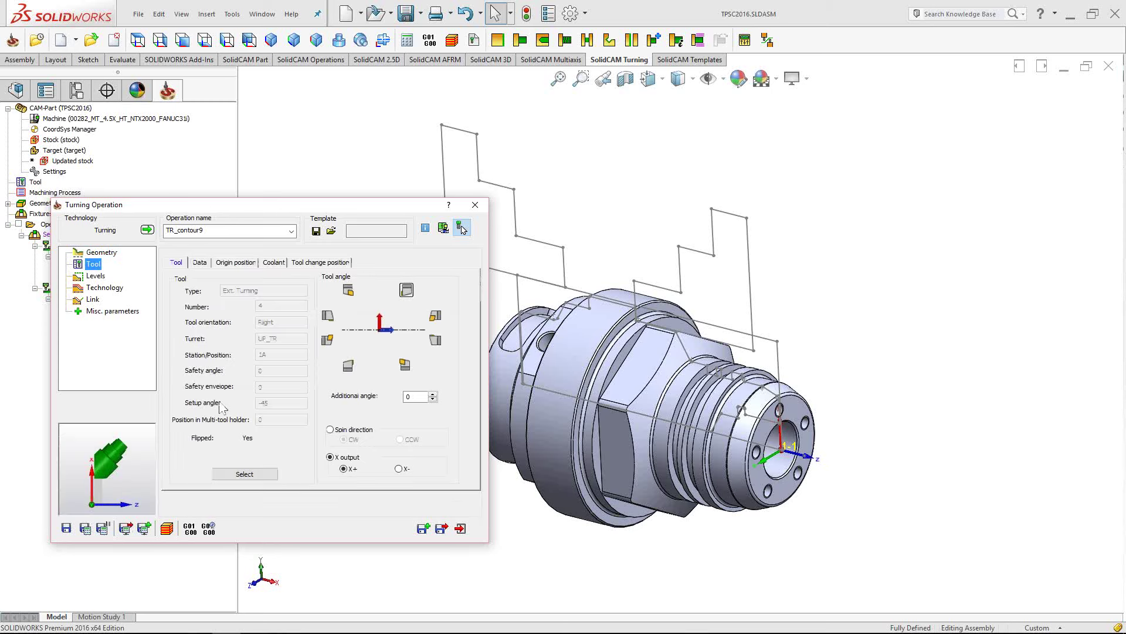
pyautogui.click(240, 473)
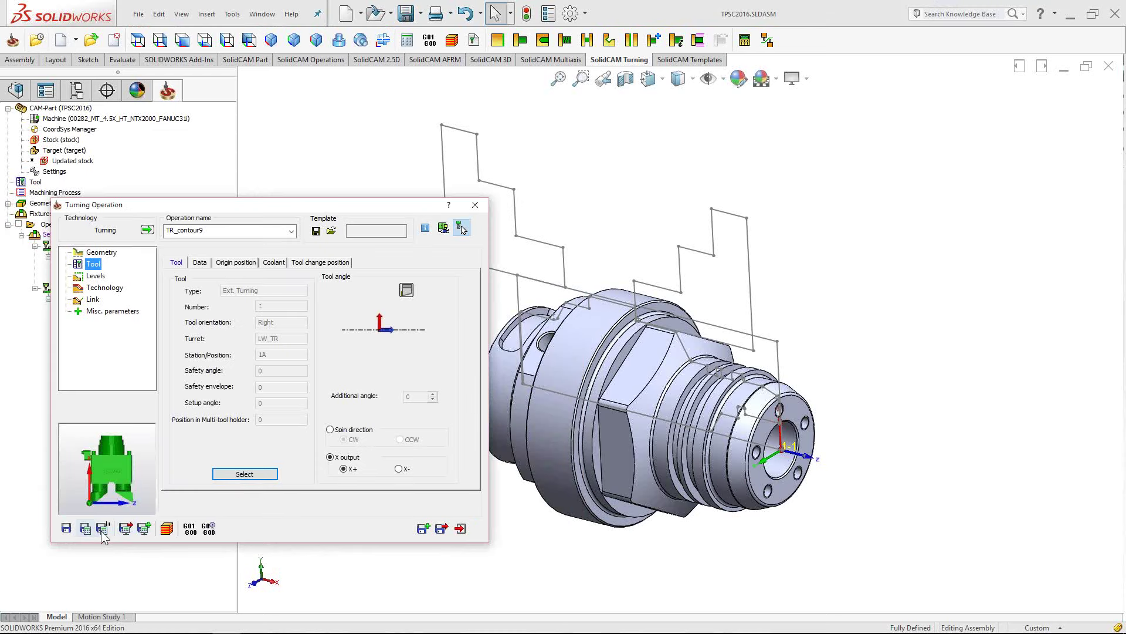
pyautogui.click(103, 530)
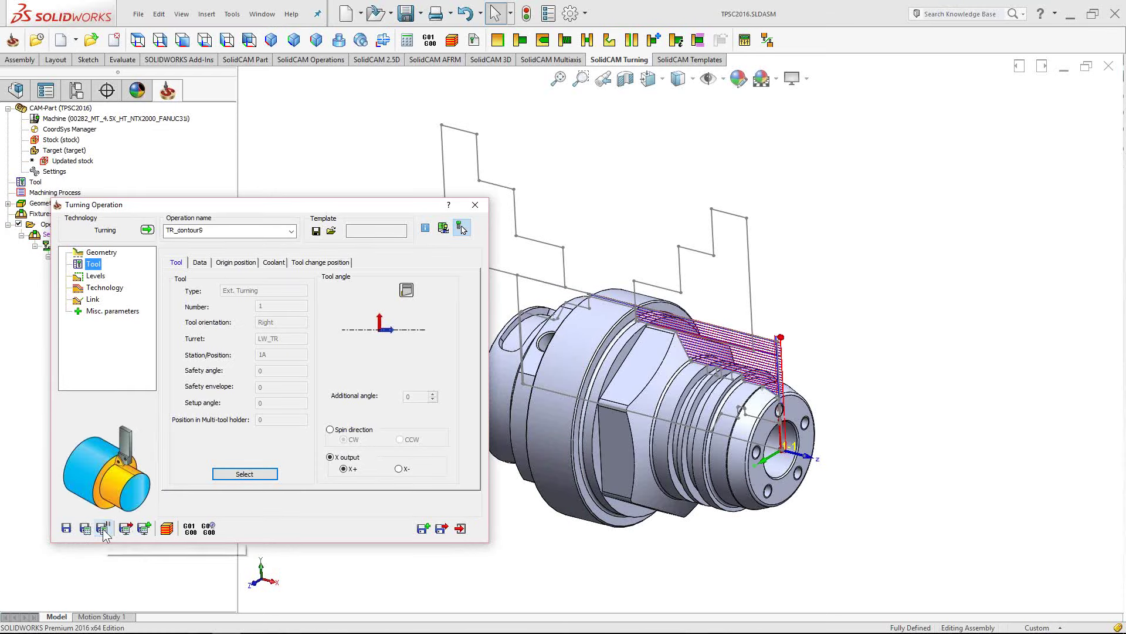
pyautogui.click(475, 204)
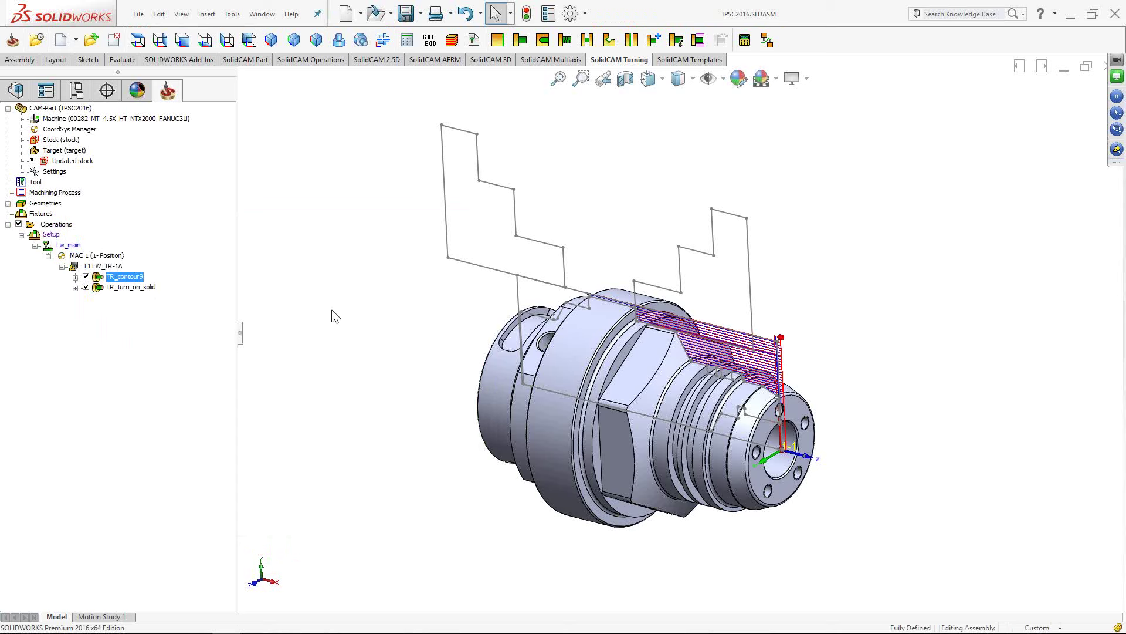
# Hide the toolpaths of TR_contour9 and TR_turn_on_solid and enlarge the view of the part
pyautogui.click(86, 276)
pyautogui.click(86, 287)
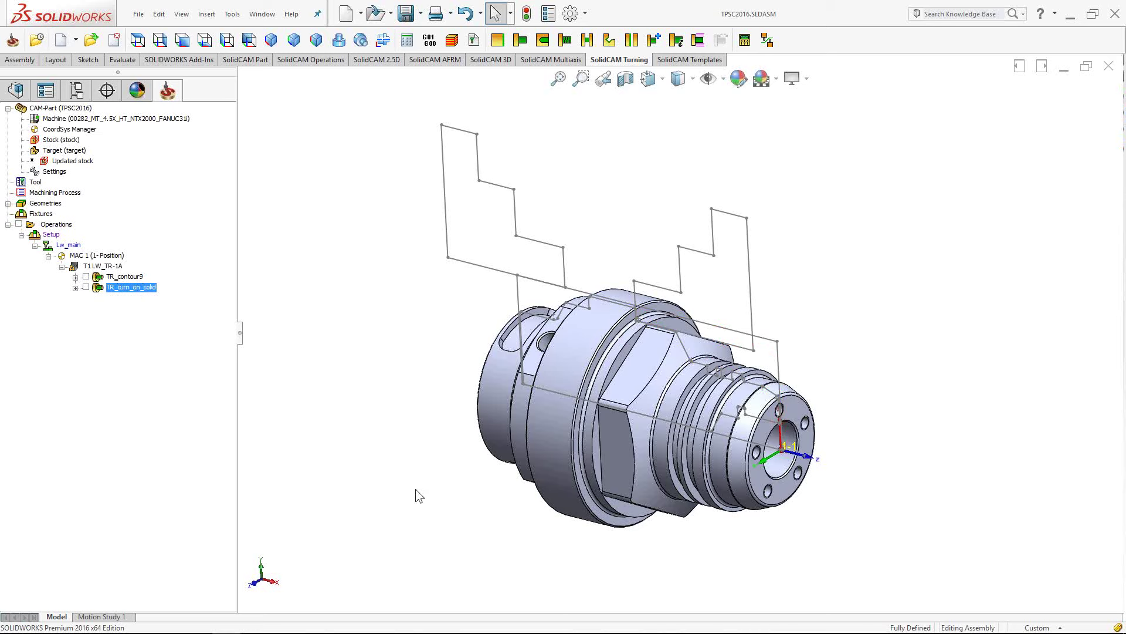
pyautogui.scroll(-1, 506, 418)
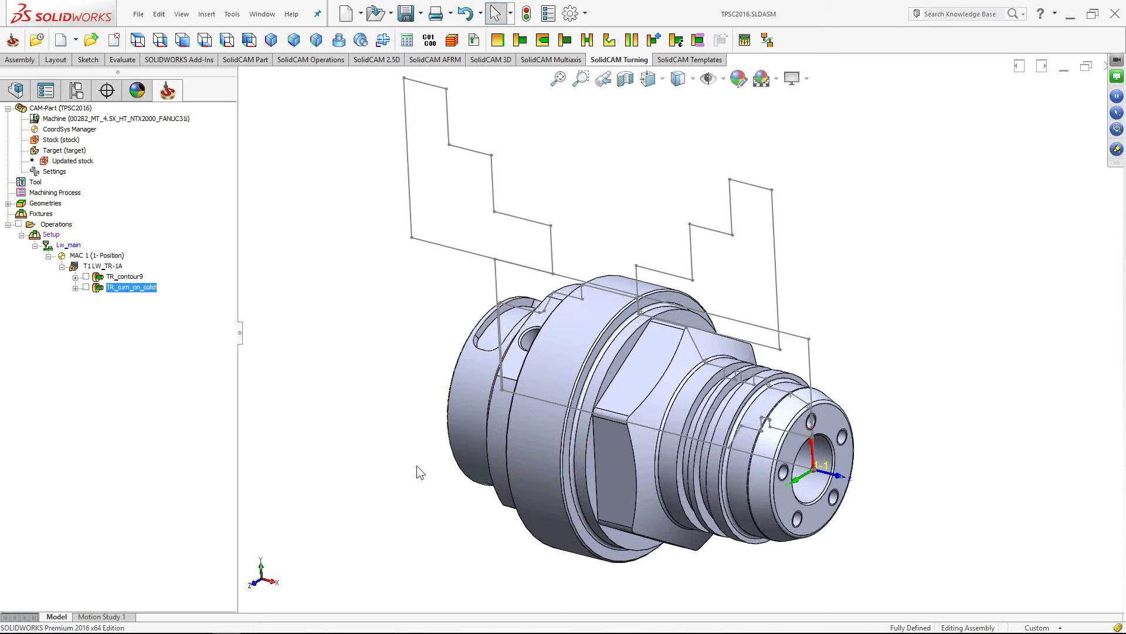
pyautogui.keyDown('ctrl'); pyautogui.moveTo(437, 413); pyautogui.dragTo(416, 434, button='middle'); pyautogui.keyUp('ctrl')
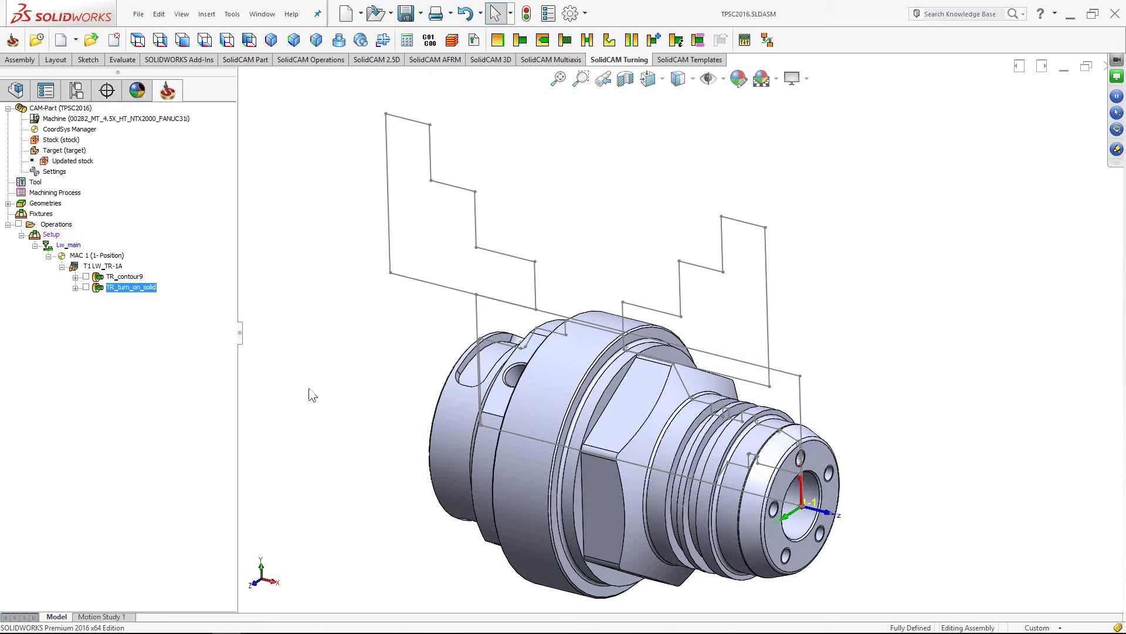
# Open the mounting view of upper-turret tool 4 from the part tool table and set its tool tip position dY to -4
pyautogui.click(35, 182)
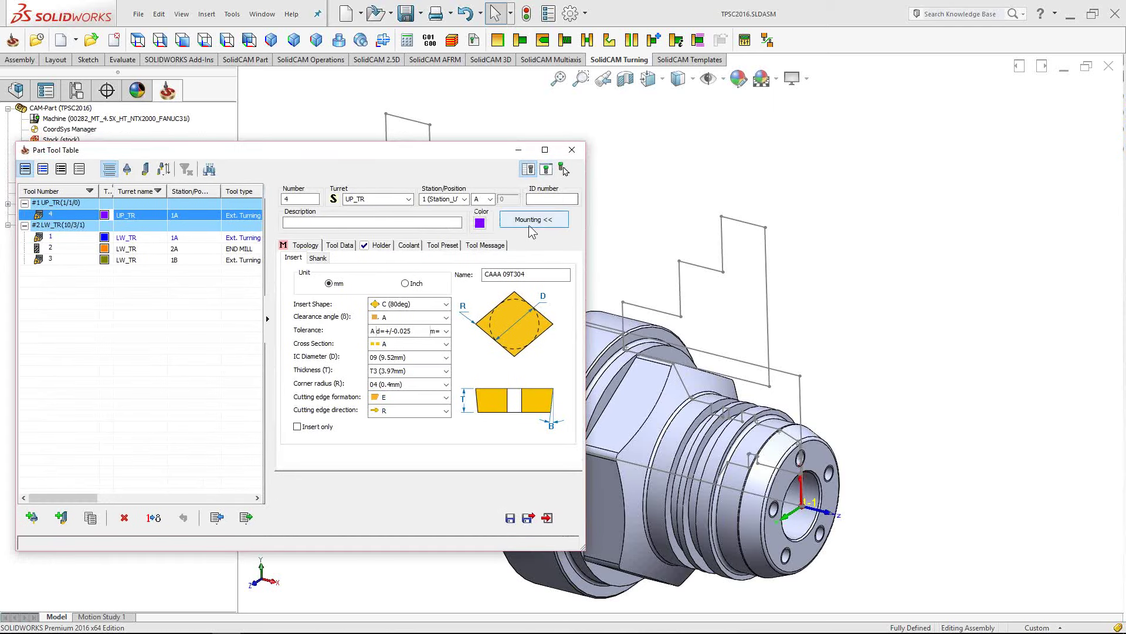
pyautogui.click(564, 169)
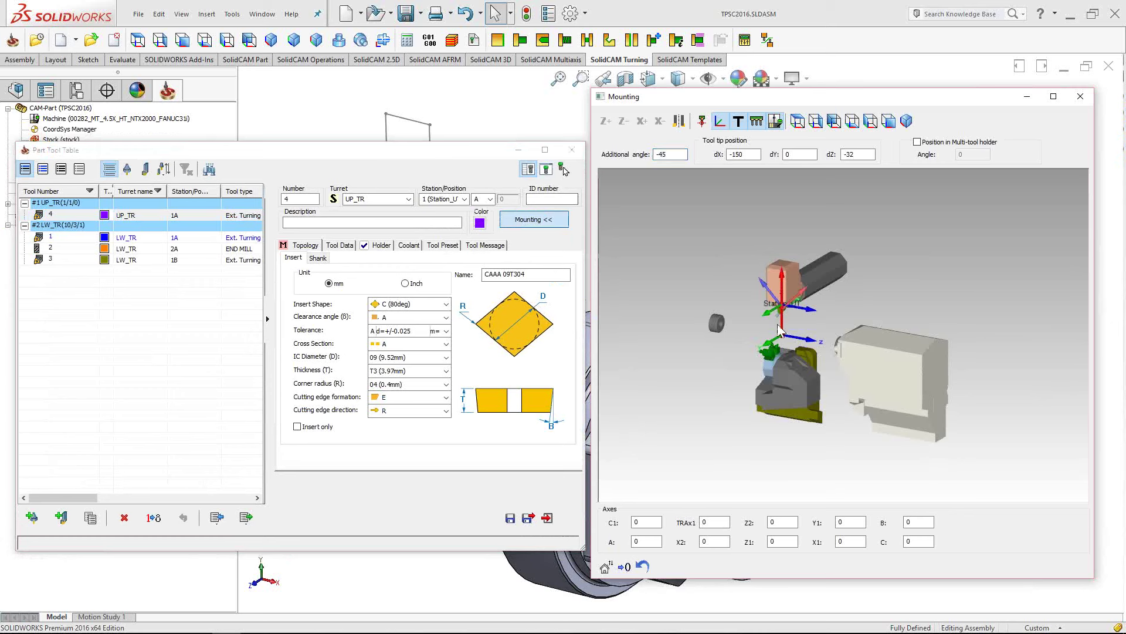
pyautogui.scroll(3, 782, 322)
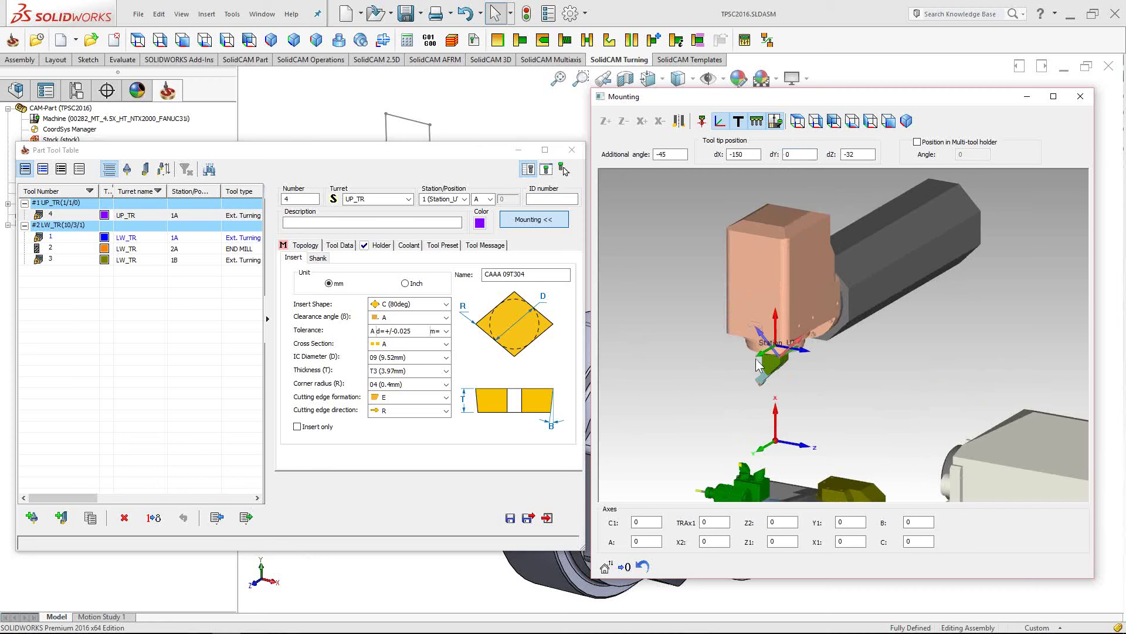
pyautogui.scroll(2, 763, 378)
pyautogui.scroll(4, 763, 378)
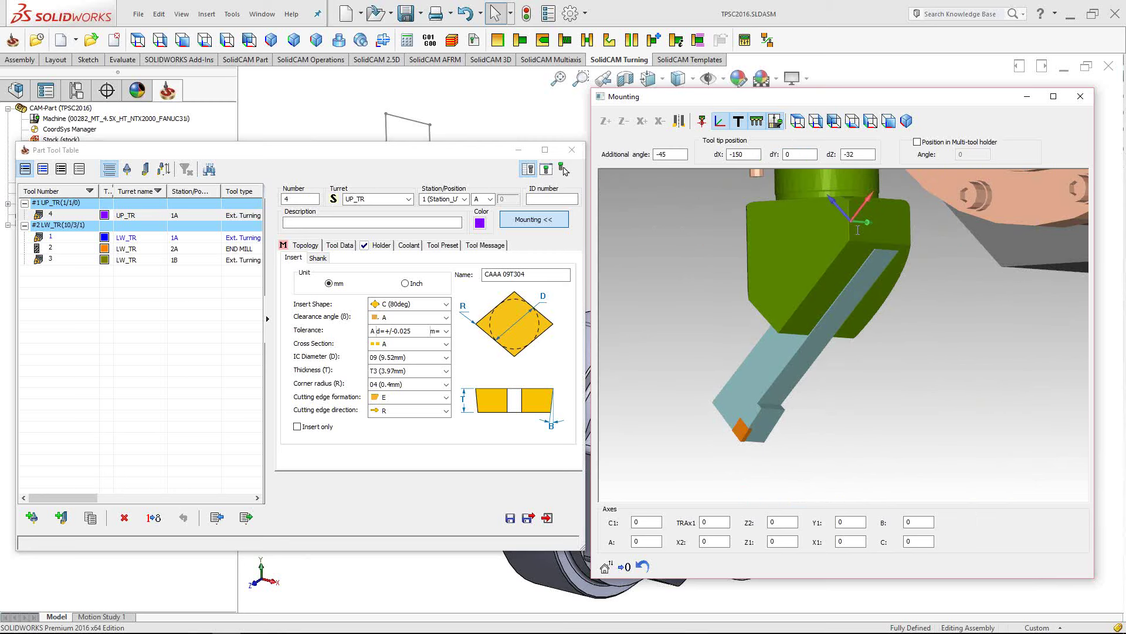
pyautogui.click(806, 154)
pyautogui.write('-10')
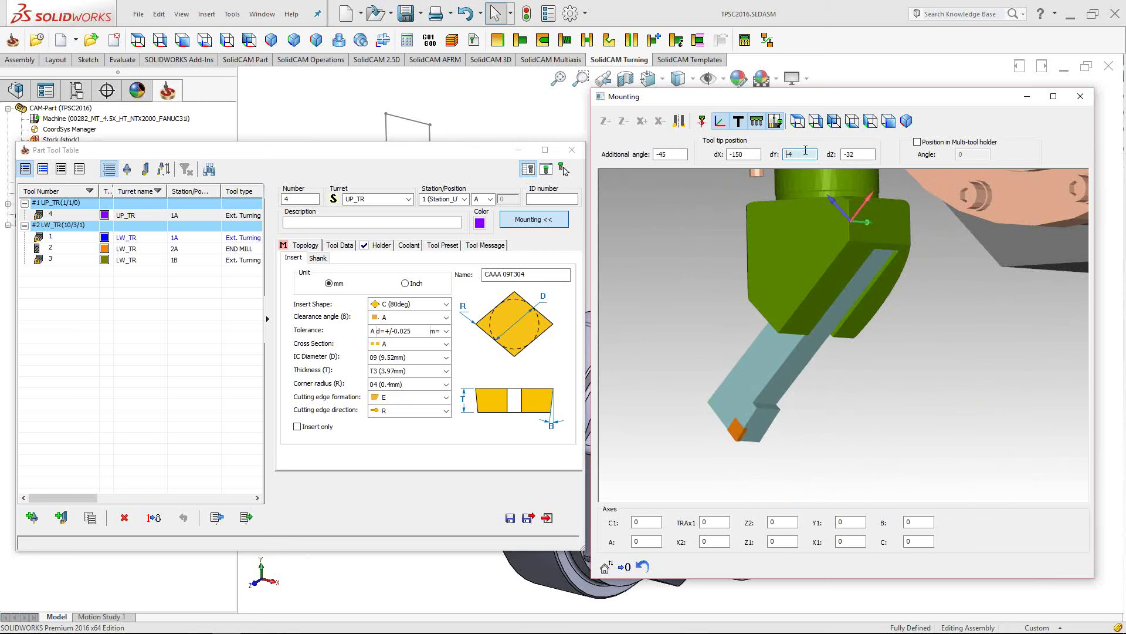
# Set the tool tip position dY of upper-turret tool 4 to 0, check its mounting on the machine, and close the mounting view and part tool table
pyautogui.scroll(-6, 804, 150)
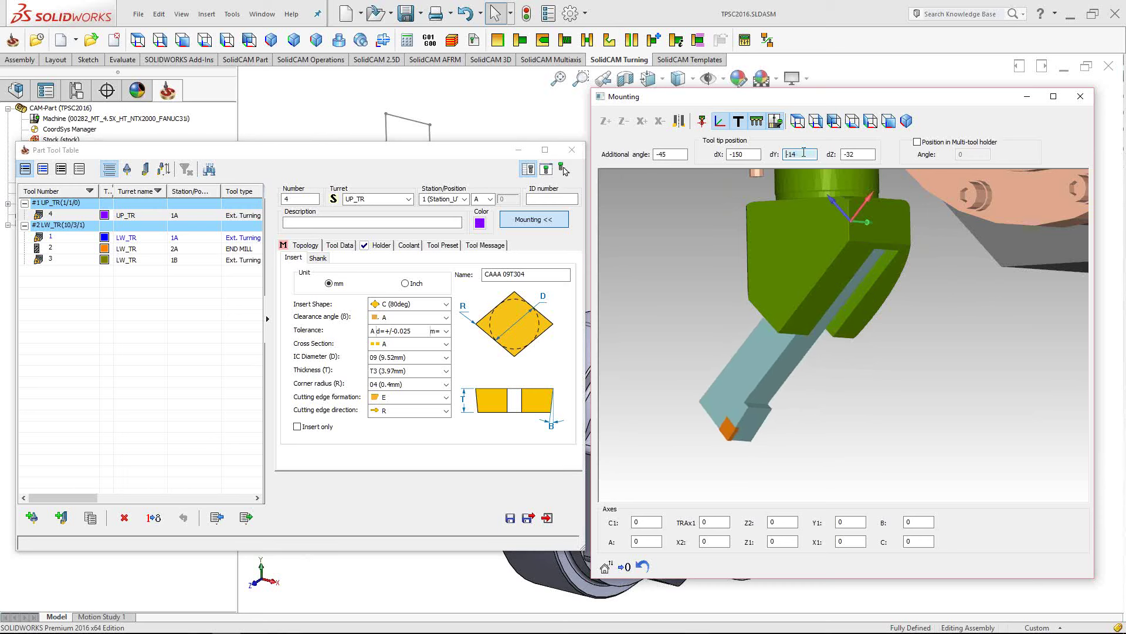
pyautogui.scroll(2, 803, 154)
pyautogui.scroll(14, 803, 153)
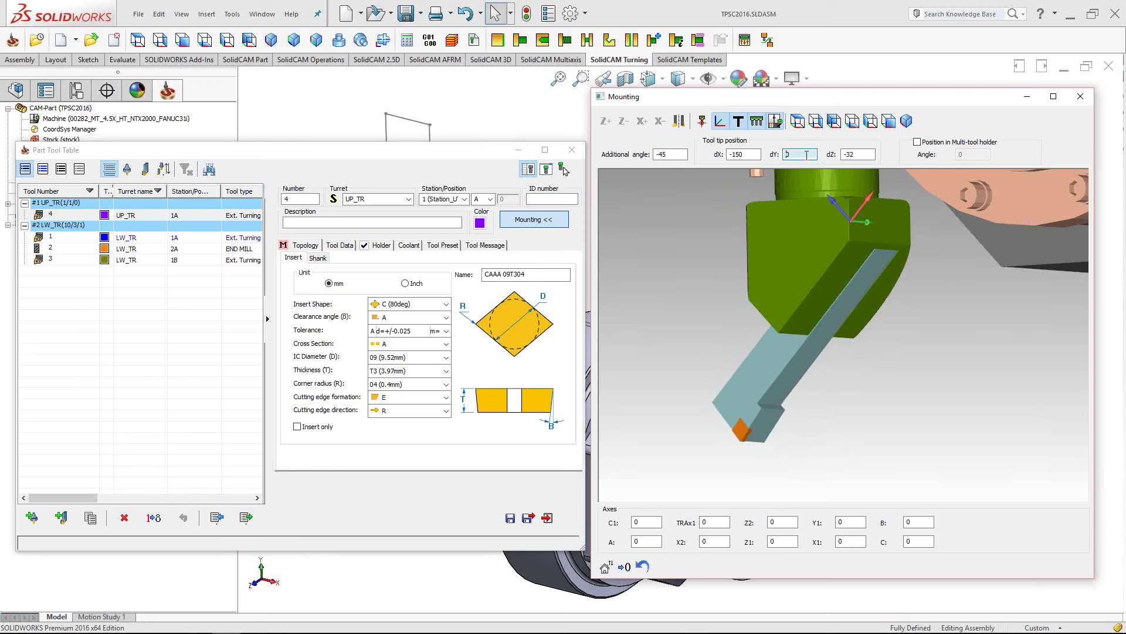
pyautogui.scroll(-5, 892, 305)
pyautogui.moveTo(893, 305); pyautogui.dragTo(855, 285, button='middle')
pyautogui.click(799, 154)
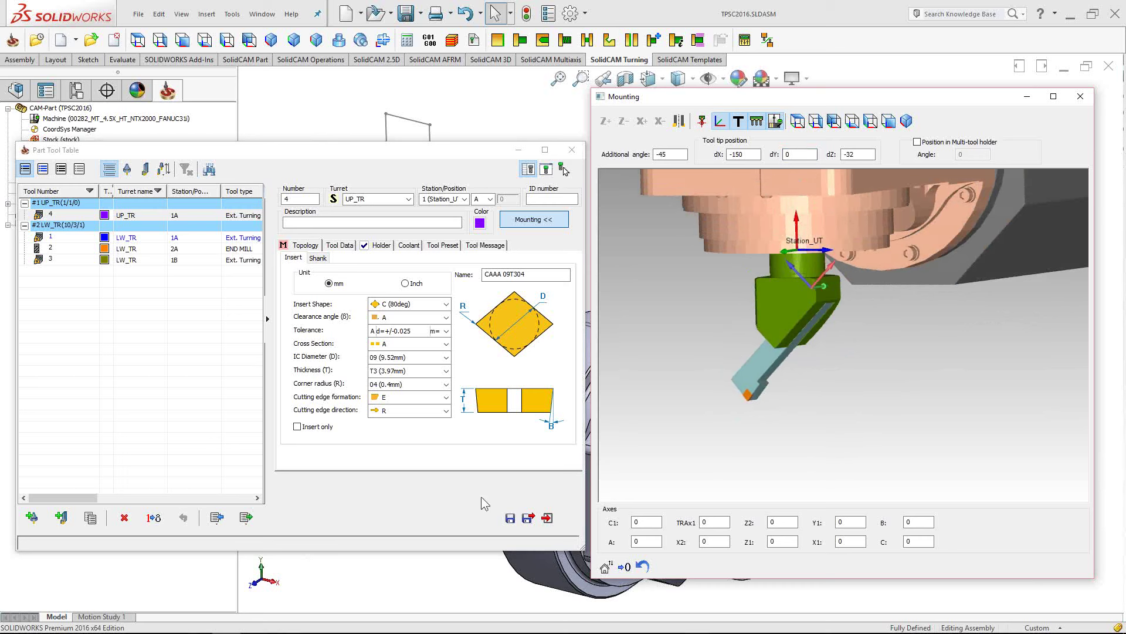
pyautogui.scroll(-3, 781, 424)
pyautogui.scroll(-3, 782, 447)
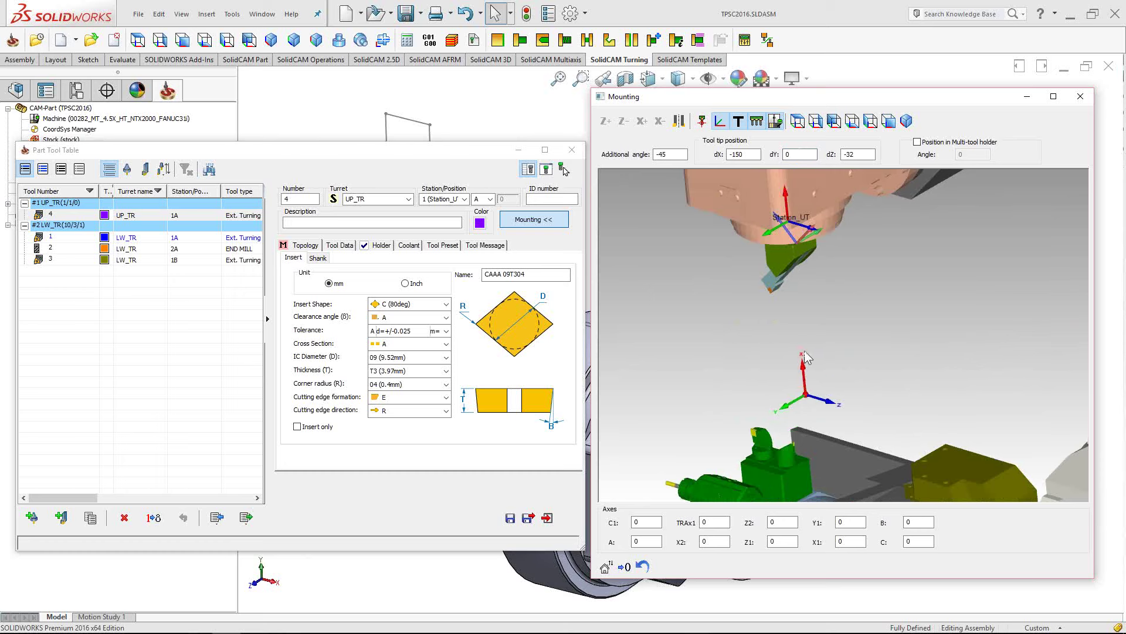
pyautogui.click(1080, 97)
pyautogui.press('Escape')
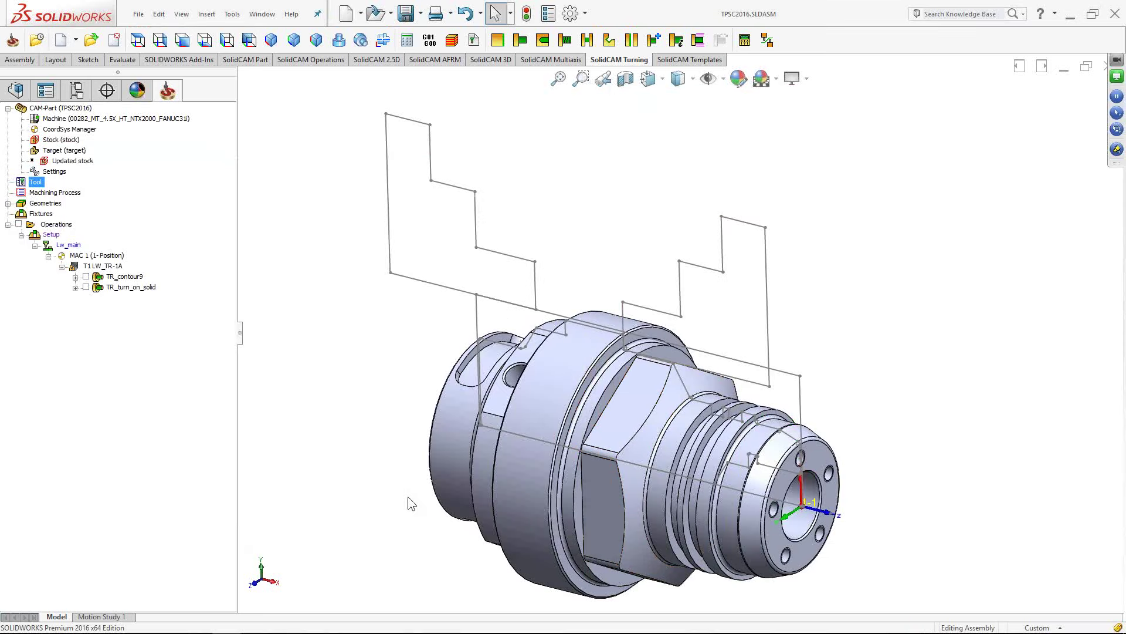
# Open the CAM-Part DEMO-T8HY_COLOR.PRT from the MillTurn folder and decline to locate its original model manually
pyautogui.click(231, 13)
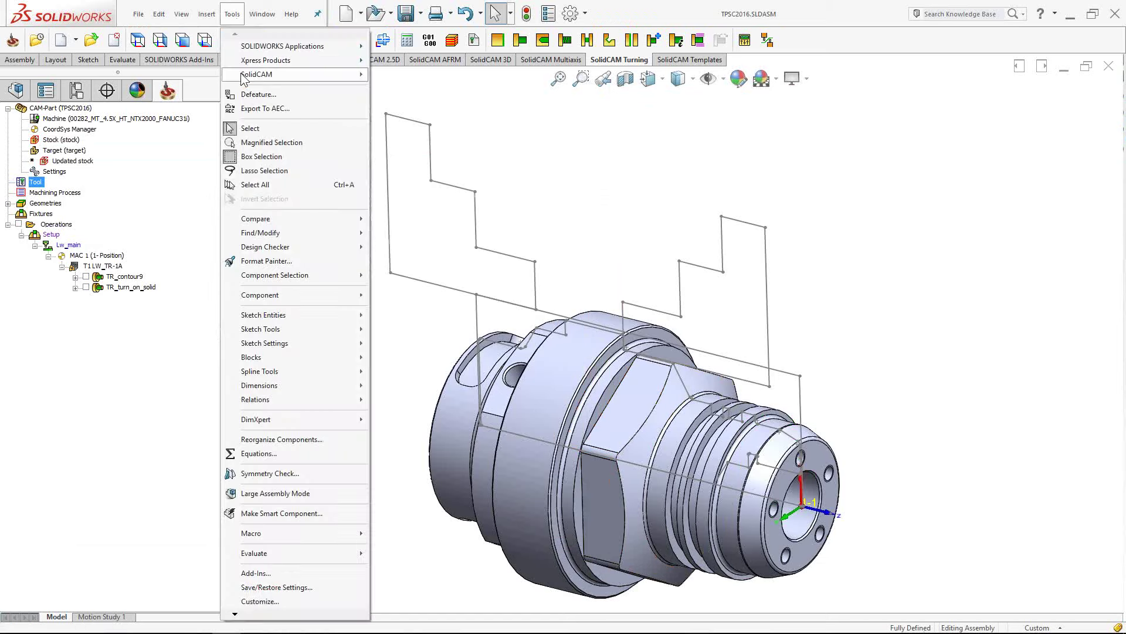
pyautogui.moveTo(241, 75)
pyautogui.click(444, 244)
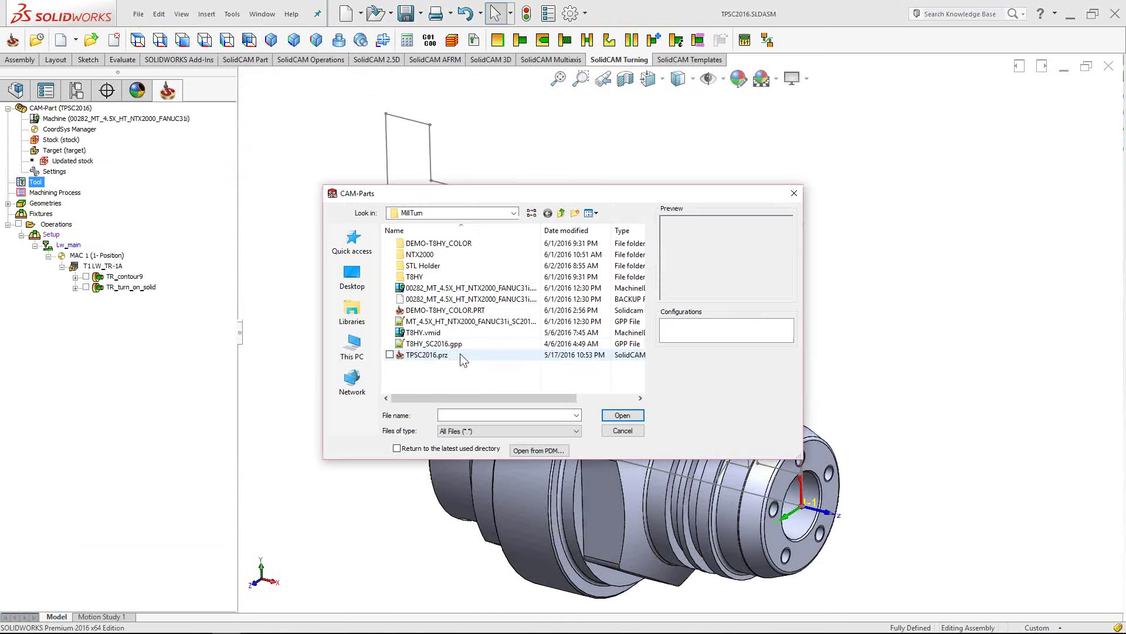
pyautogui.click(431, 313)
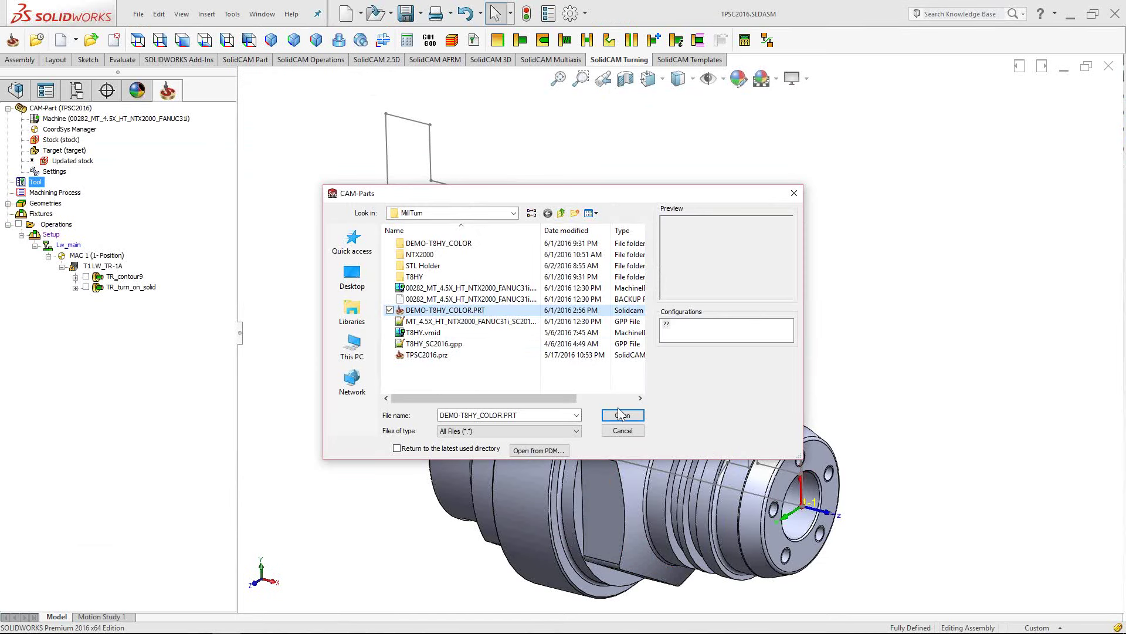
pyautogui.click(622, 415)
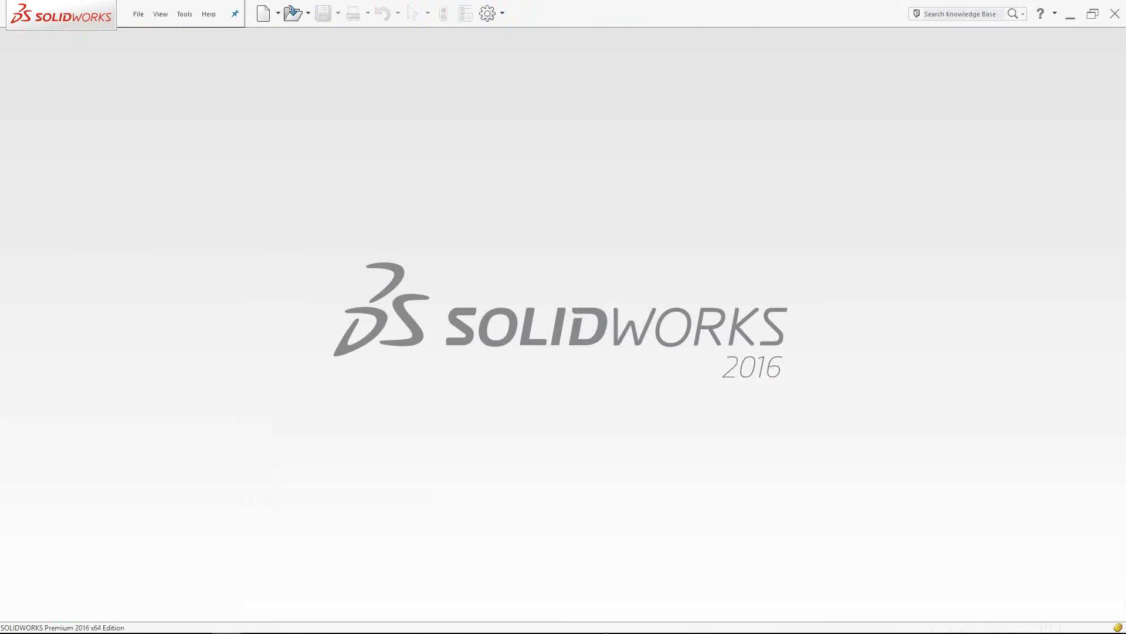
pyautogui.click(659, 623)
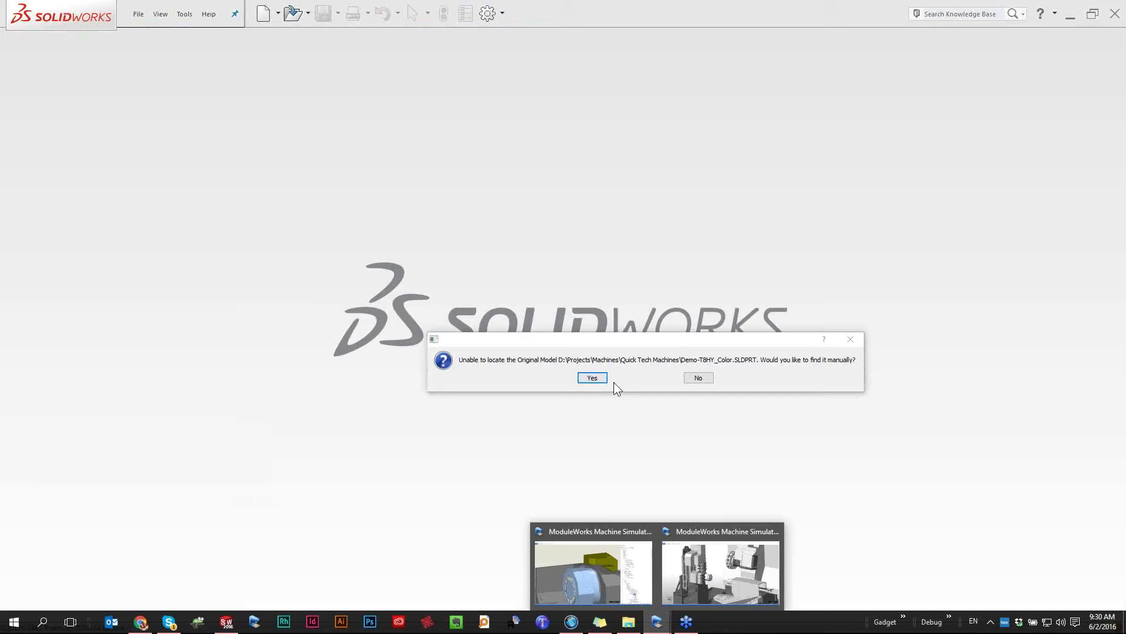
pyautogui.click(704, 378)
# Switch to the ModuleWorks Machine Simulator showing the full machine and examine the rotary turret and its tool stations
pyautogui.click(630, 623)
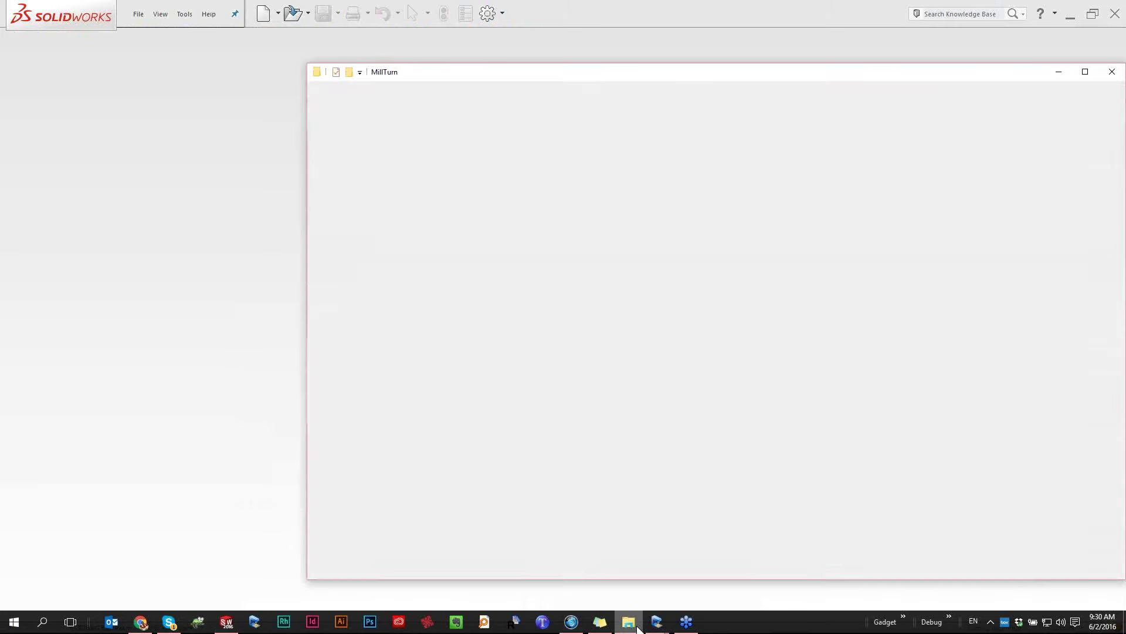
pyautogui.moveTo(657, 621)
pyautogui.click(719, 579)
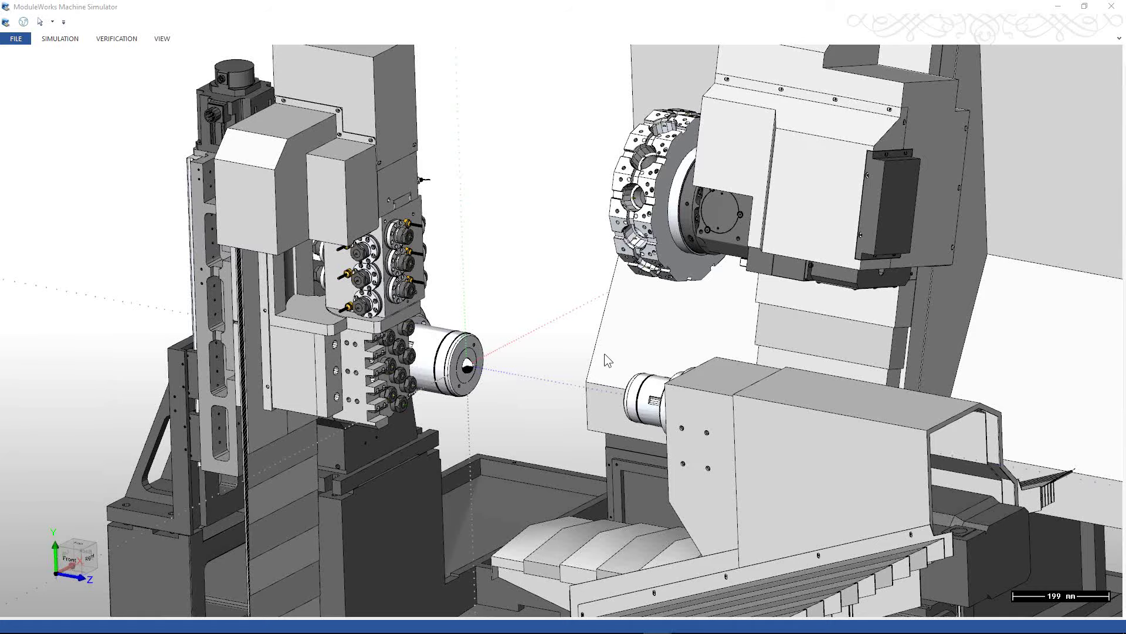
pyautogui.scroll(-5, 605, 353)
pyautogui.moveTo(597, 348); pyautogui.dragTo(572, 337, button='middle')
pyautogui.scroll(4, 572, 337)
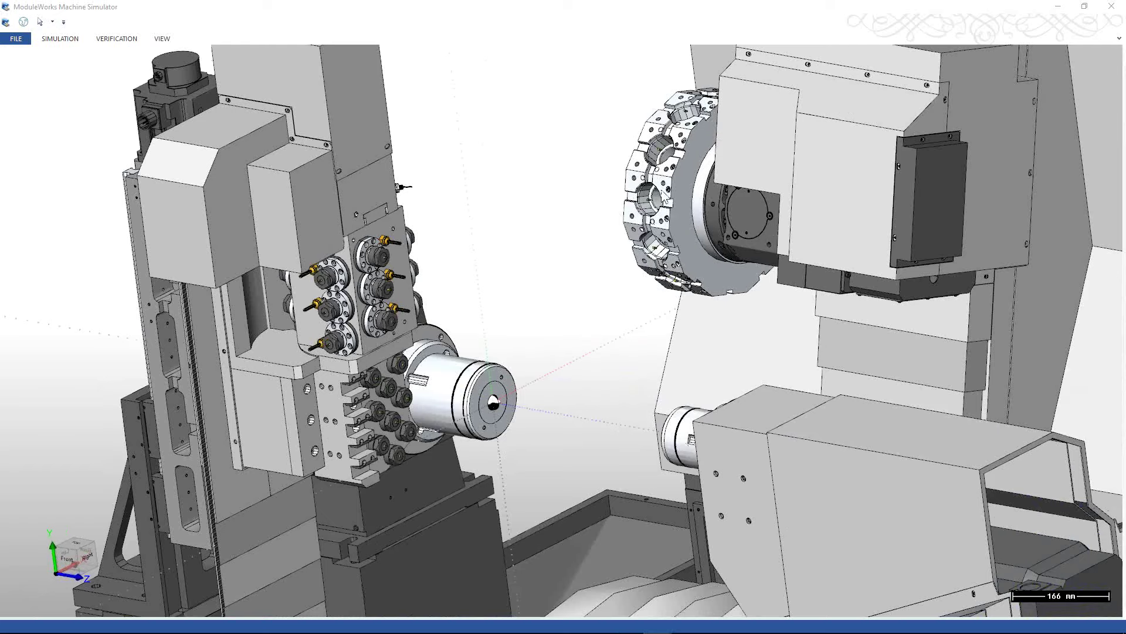
pyautogui.scroll(5, 665, 197)
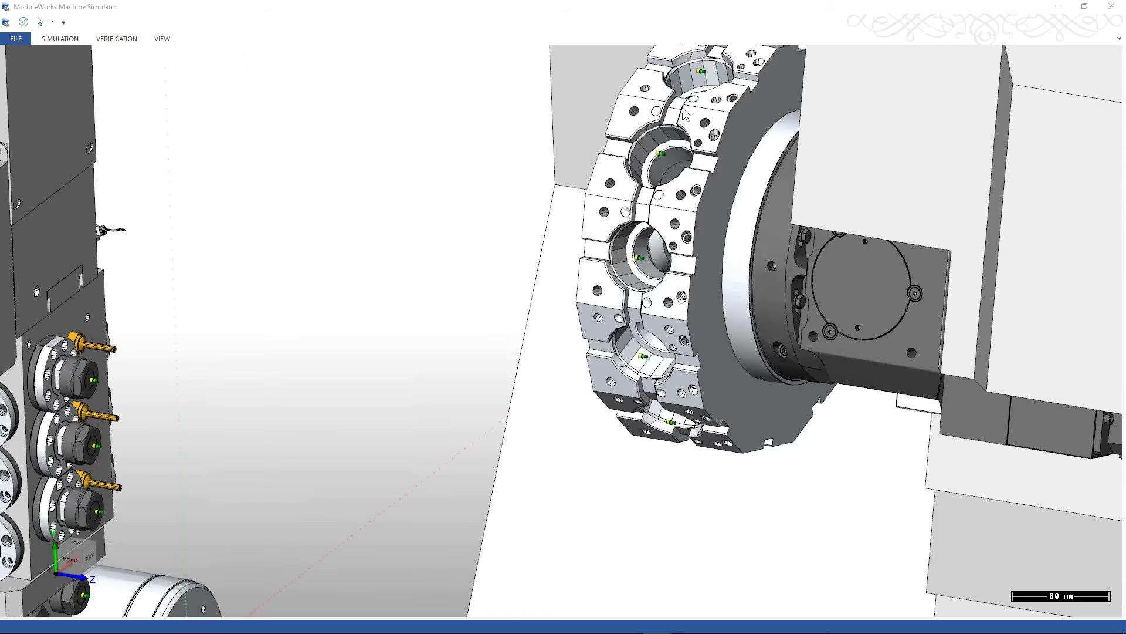
pyautogui.scroll(-5, 654, 305)
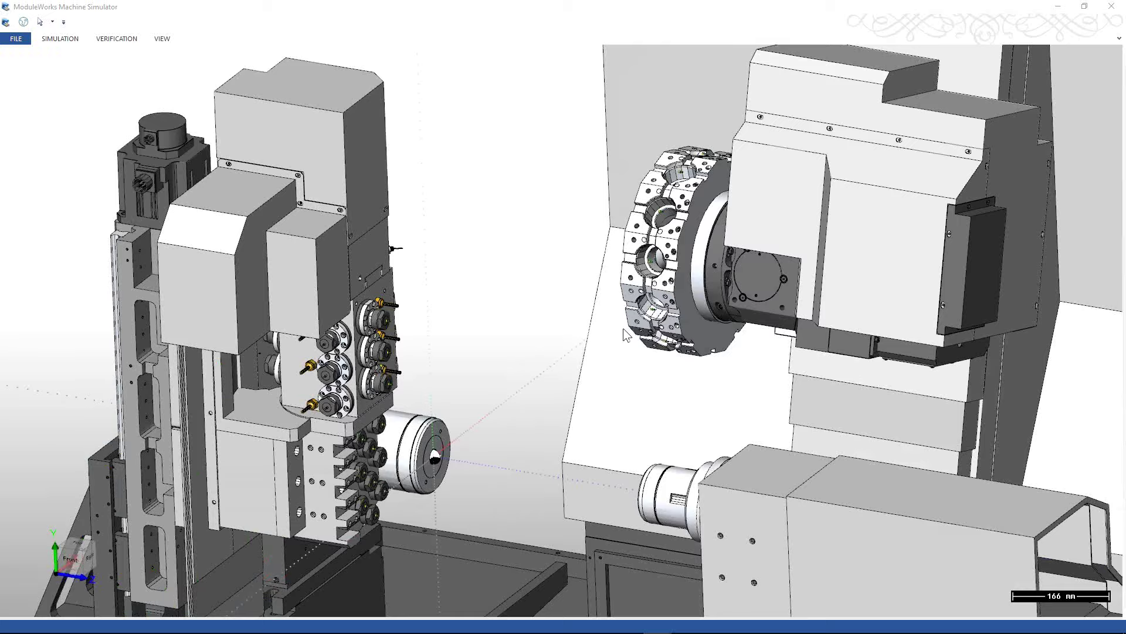
pyautogui.moveTo(623, 328)
pyautogui.mouseDown(button='middle')
pyautogui.moveTo(599, 338)
pyautogui.moveTo(606, 324)
pyautogui.mouseUp(button='middle')
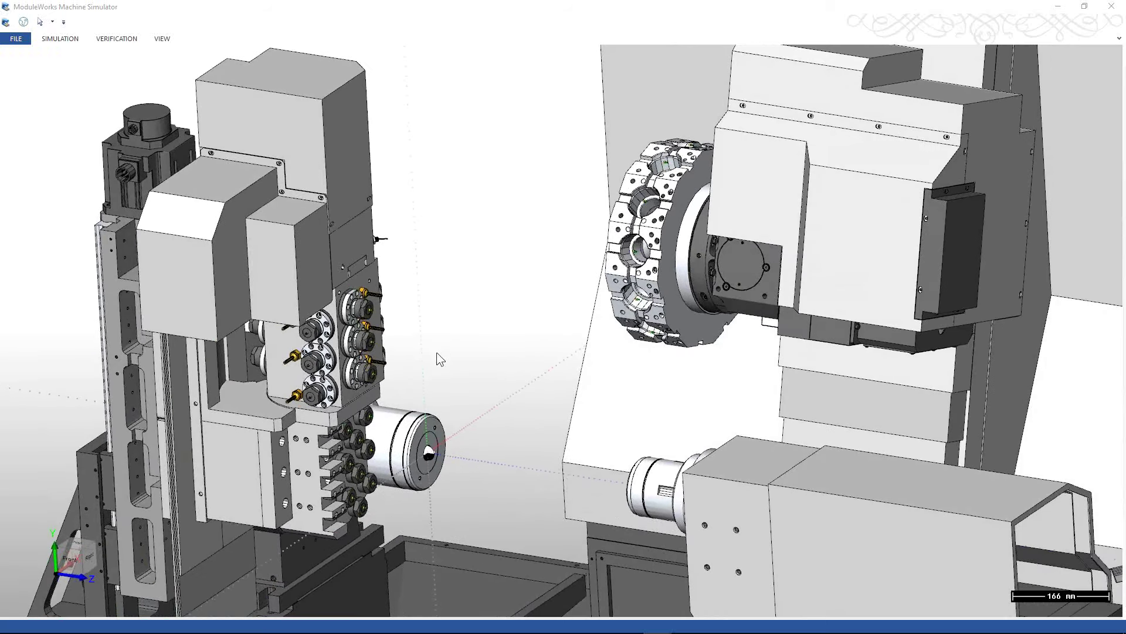
# Examine the linear turret's tool slots and drill holders beside the main spindle up close
pyautogui.moveTo(489, 305); pyautogui.dragTo(494, 252, button='middle')
pyautogui.scroll(2, 543, 274)
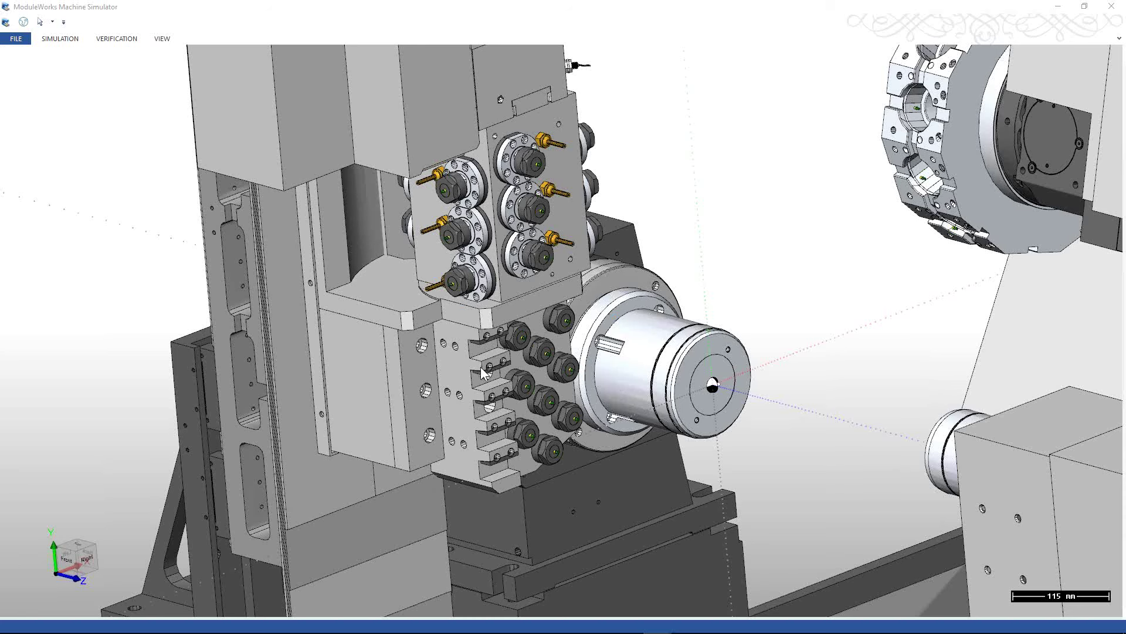
pyautogui.moveTo(480, 367); pyautogui.dragTo(471, 373, button='middle')
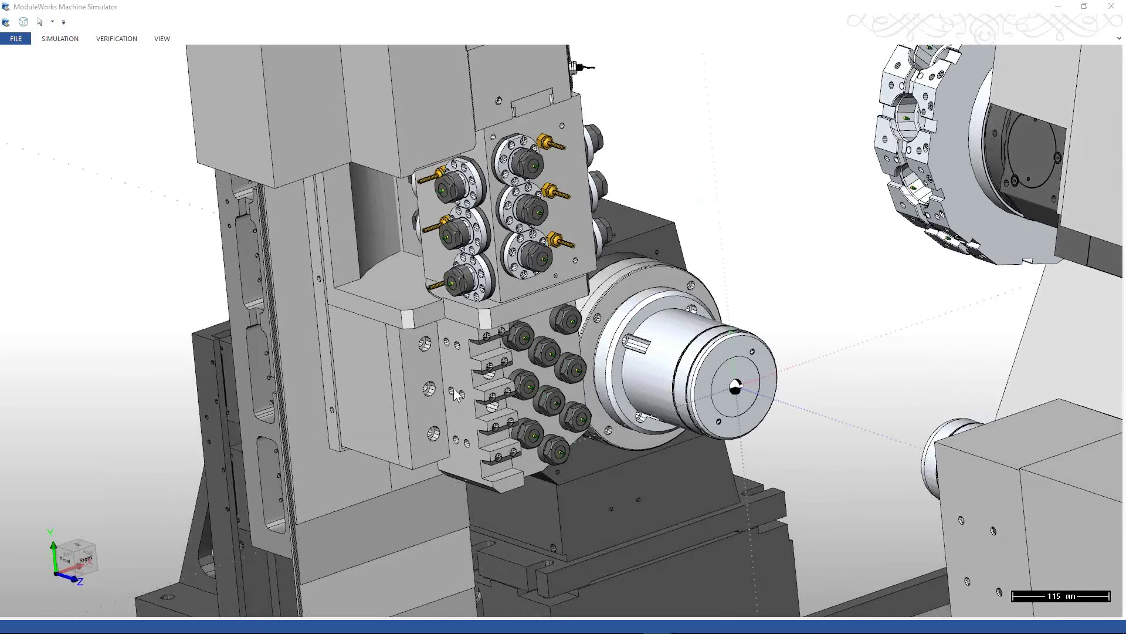
pyautogui.scroll(3, 454, 388)
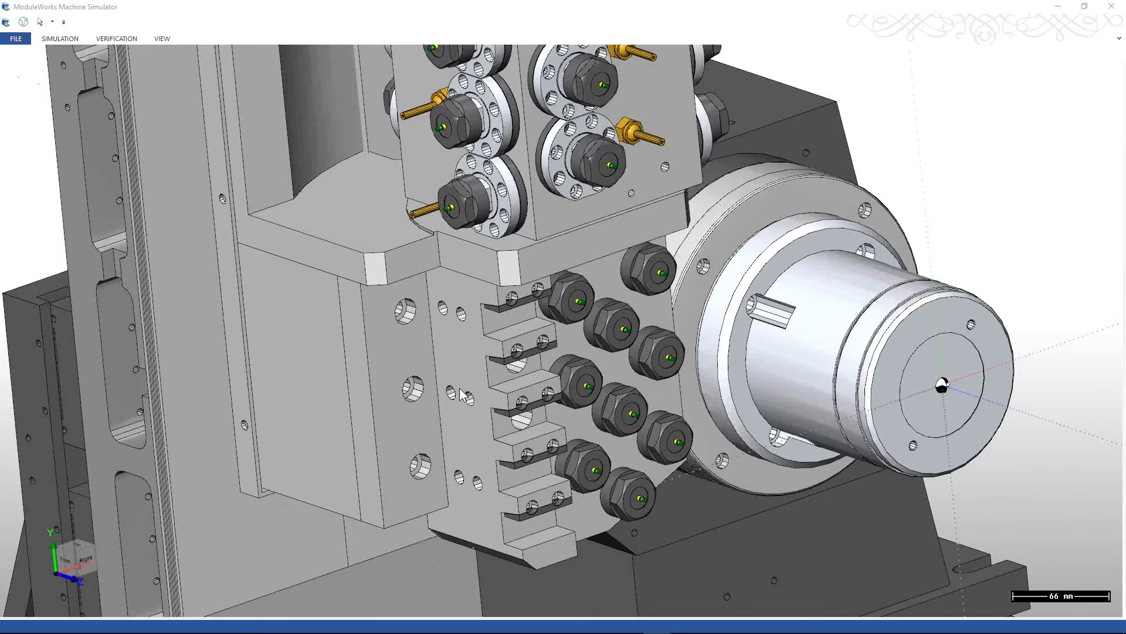
pyautogui.scroll(3, 571, 351)
pyautogui.scroll(-8, 571, 348)
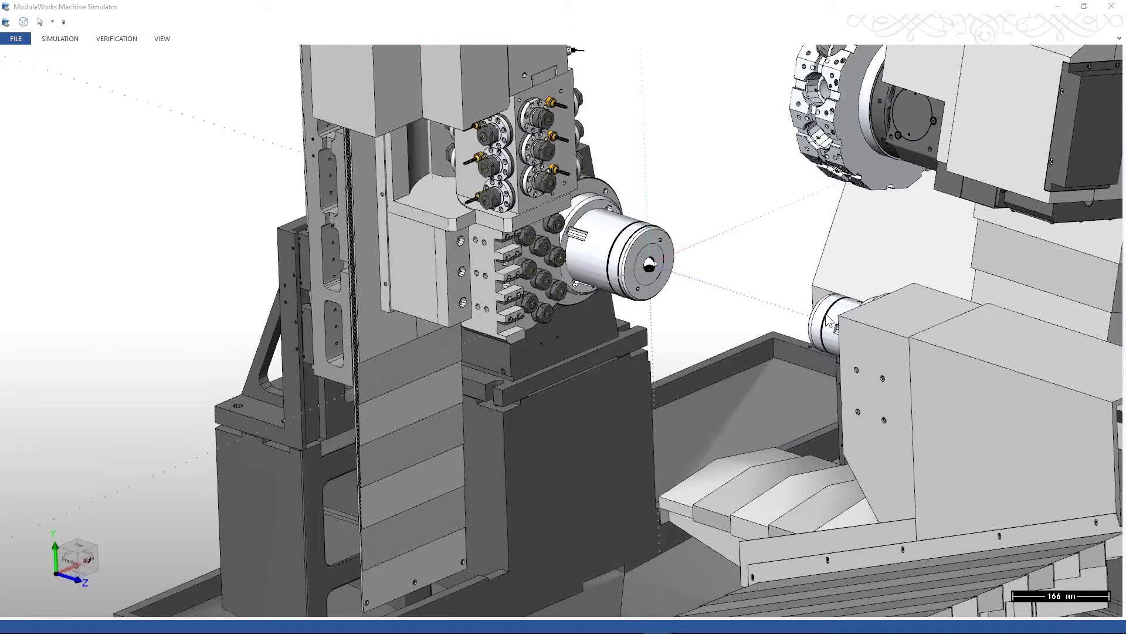
pyautogui.scroll(2, 522, 251)
pyautogui.scroll(6, 522, 251)
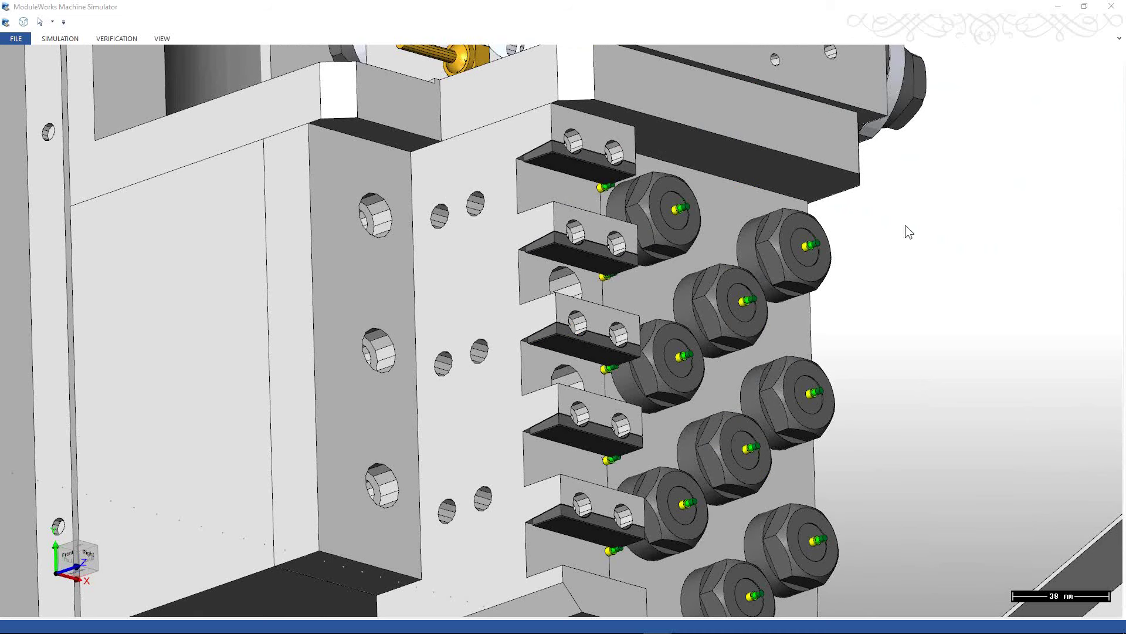
# Return to SOLIDWORKS, widen the SolidCAM tree to show full operation names, and view the demo part's hollow end
pyautogui.click(1058, 7)
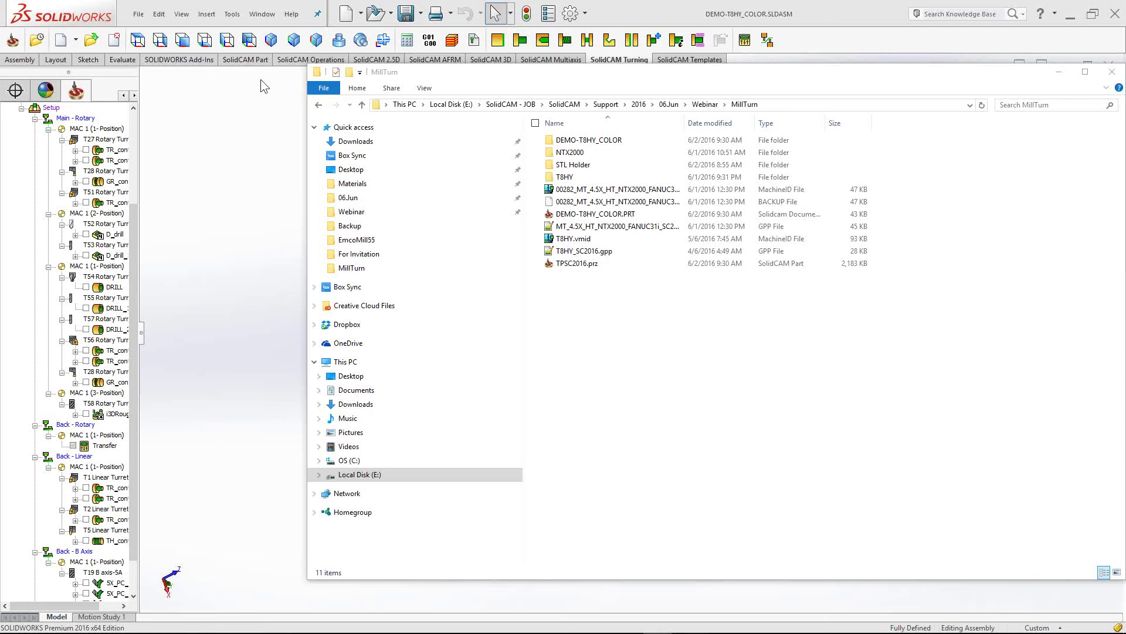
pyautogui.click(64, 17)
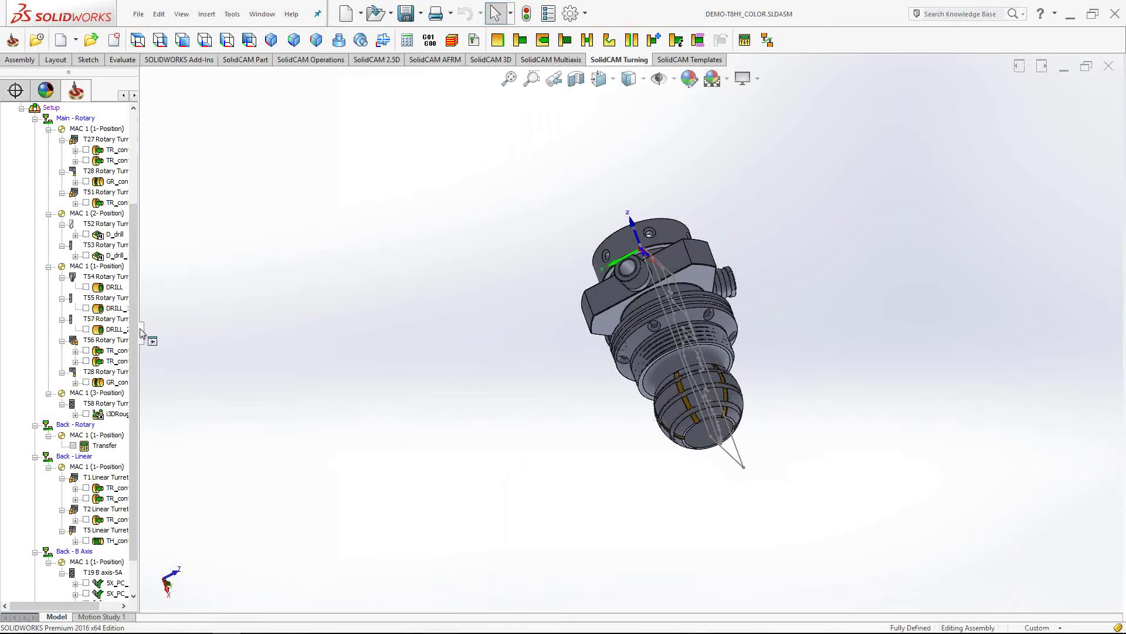
pyautogui.moveTo(140, 332); pyautogui.dragTo(217, 332)
pyautogui.moveTo(568, 435); pyautogui.dragTo(712, 424, button='middle')
pyautogui.scroll(-6, 659, 367)
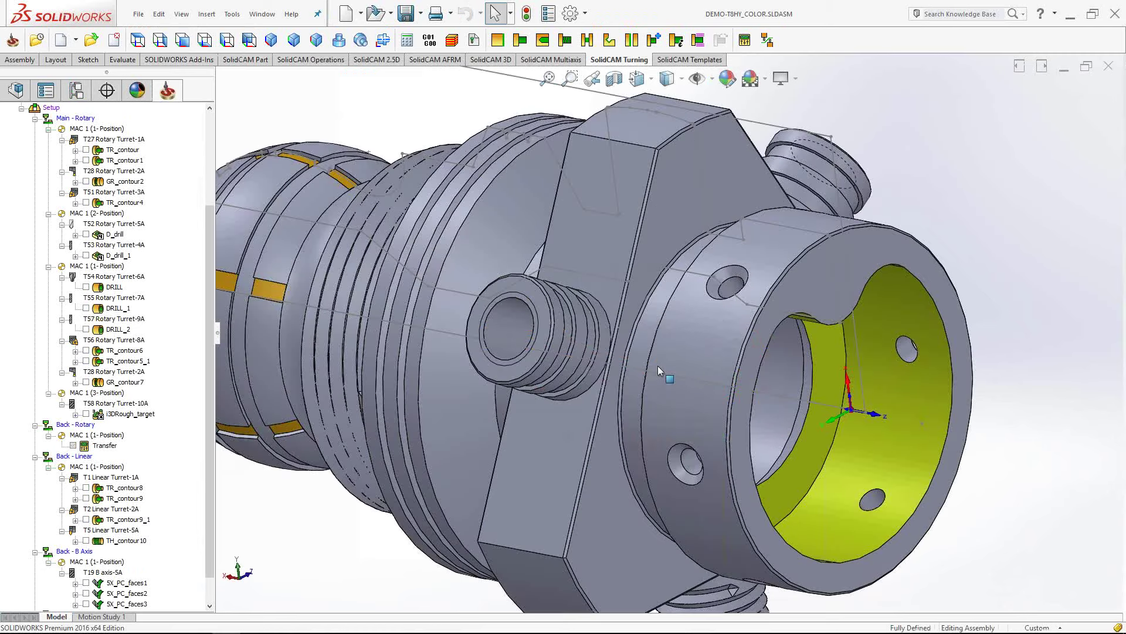
pyautogui.moveTo(657, 365); pyautogui.dragTo(646, 352, button='middle')
pyautogui.scroll(3, 646, 352)
pyautogui.moveTo(217, 332); pyautogui.dragTo(220, 233)
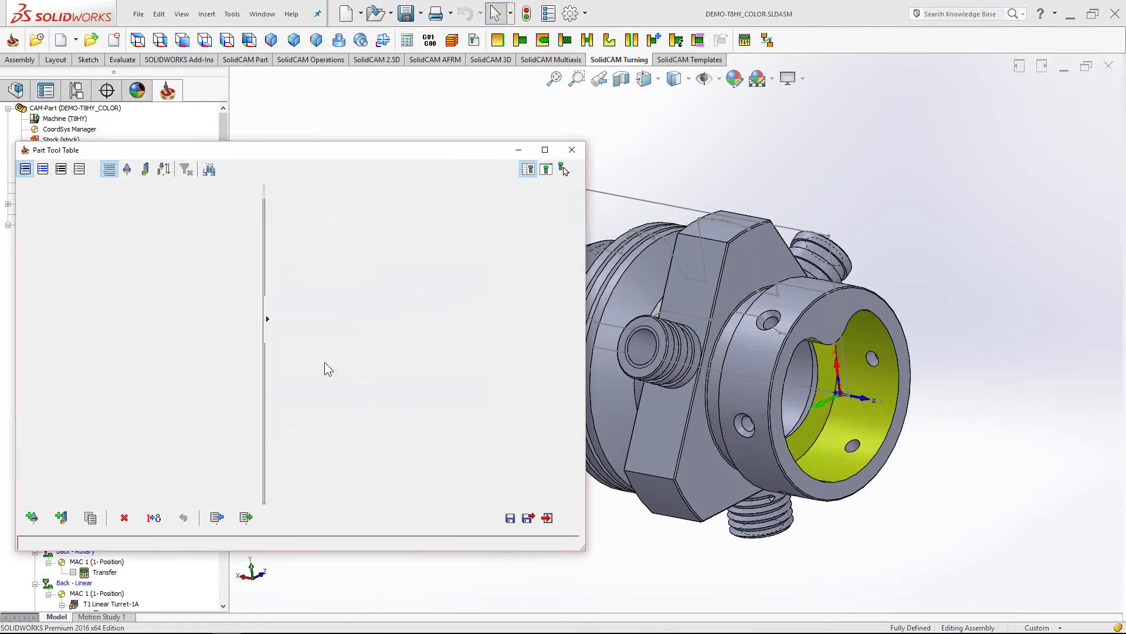
# Find external turning tool 3 of the Linear Turret in the part tool table and open its mounting view
pyautogui.moveTo(255, 242); pyautogui.dragTo(259, 305)
pyautogui.moveTo(261, 324); pyautogui.dragTo(251, 387)
pyautogui.scroll(7, 101, 354)
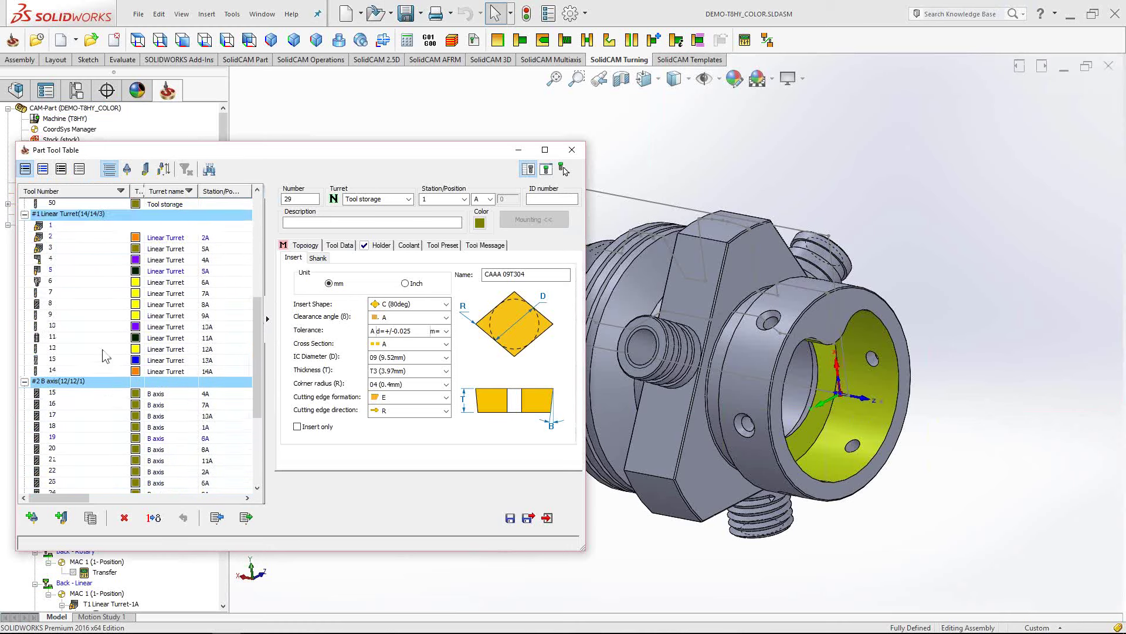
pyautogui.scroll(-1, 54, 355)
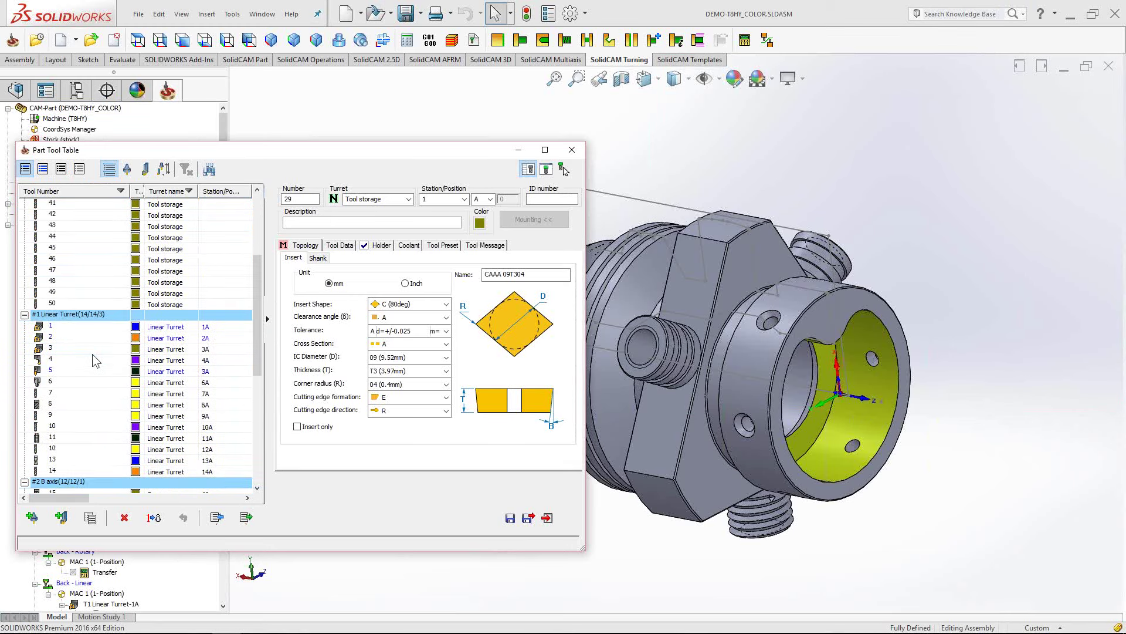
pyautogui.click(57, 348)
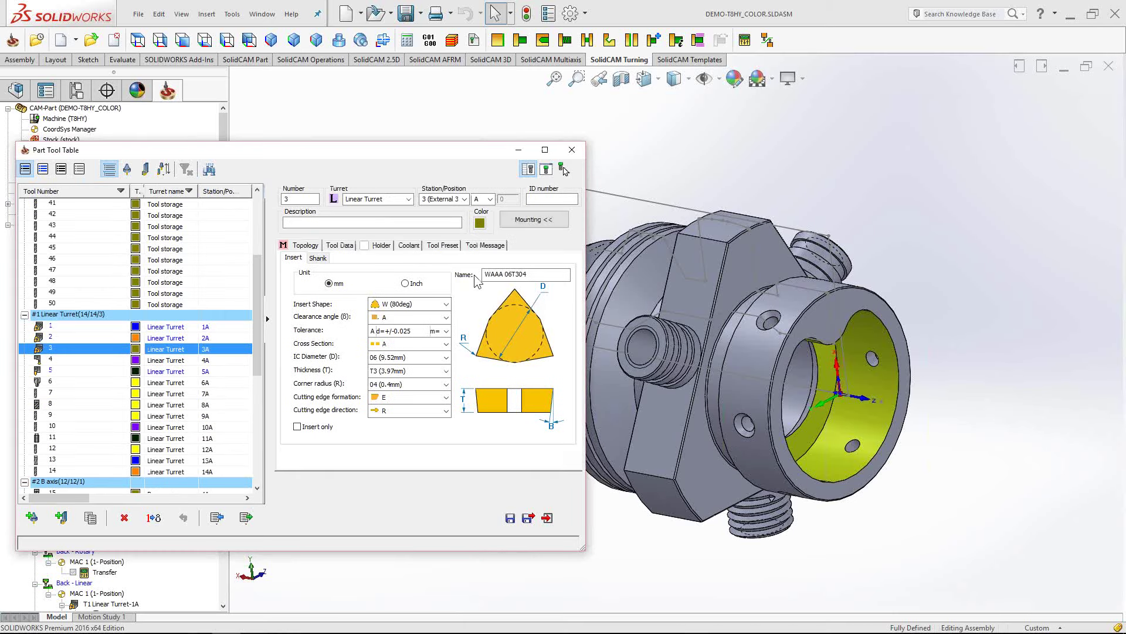
pyautogui.click(548, 220)
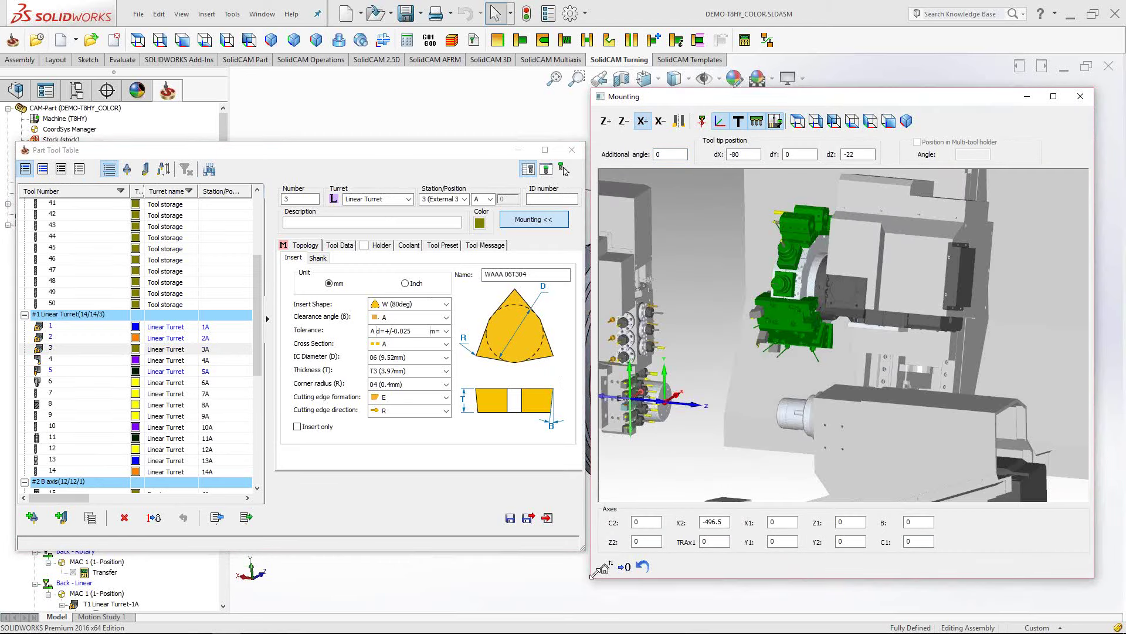
# Enlarge the mounting window and examine how tool 3 sits in its external station among the linear turret's other tools
pyautogui.moveTo(592, 575); pyautogui.dragTo(451, 614)
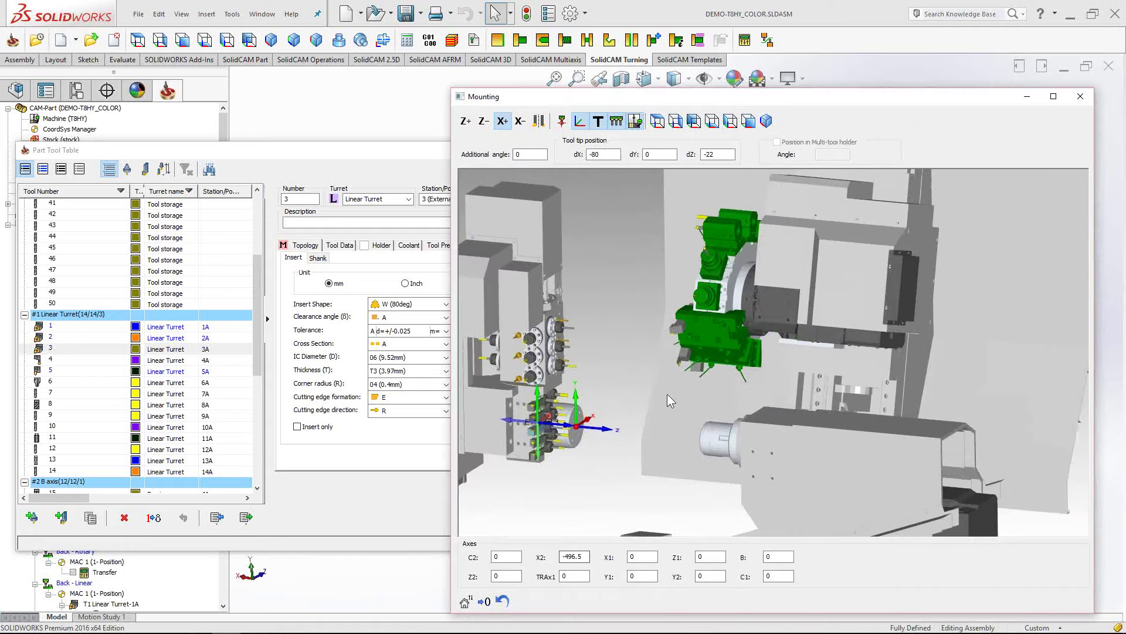
pyautogui.keyDown('ctrl'); pyautogui.moveTo(667, 393); pyautogui.dragTo(807, 265, button='middle'); pyautogui.keyUp('ctrl')
pyautogui.scroll(1, 841, 389)
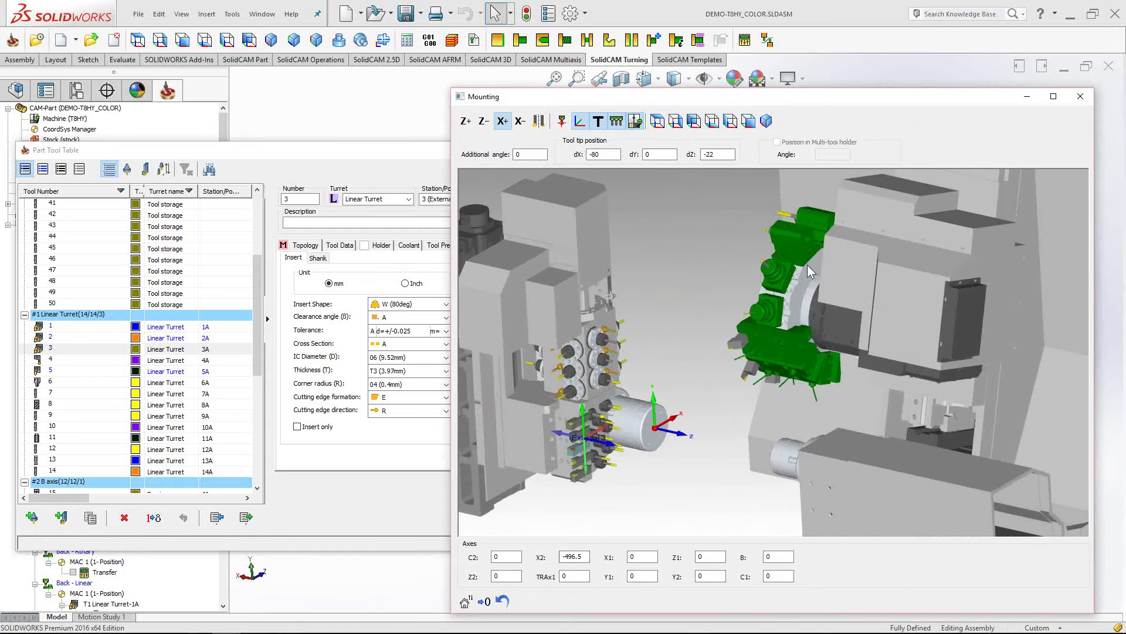
pyautogui.moveTo(750, 324); pyautogui.dragTo(786, 322)
pyautogui.moveTo(786, 321); pyautogui.dragTo(799, 252, button='middle')
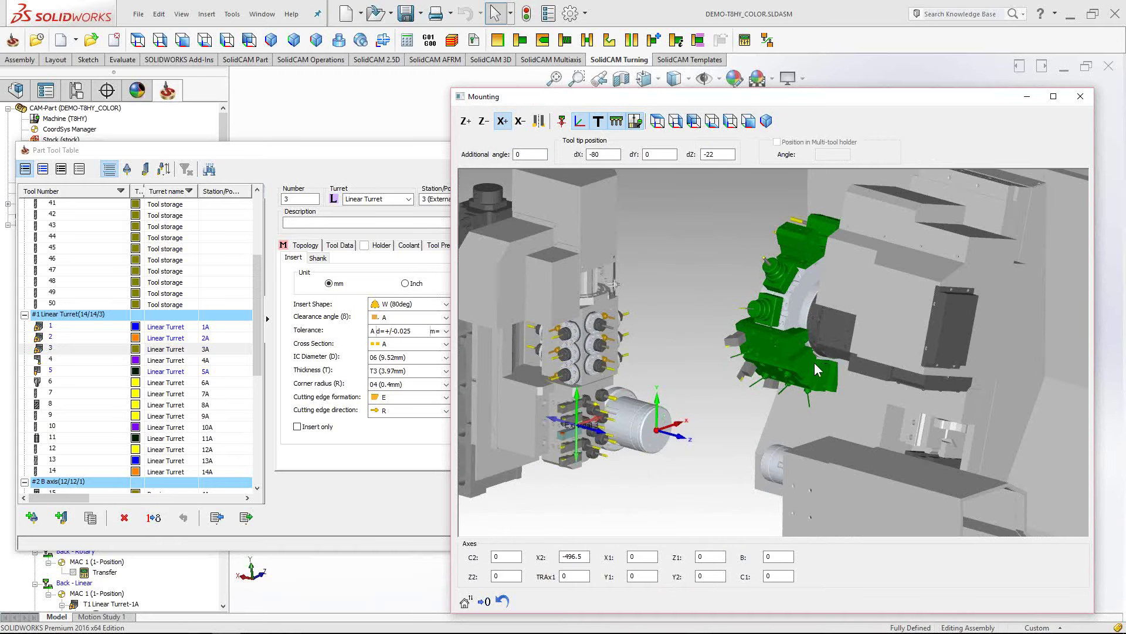
pyautogui.scroll(4, 571, 453)
pyautogui.keyDown('ctrl'); pyautogui.moveTo(599, 405); pyautogui.dragTo(757, 325, button='middle'); pyautogui.keyUp('ctrl')
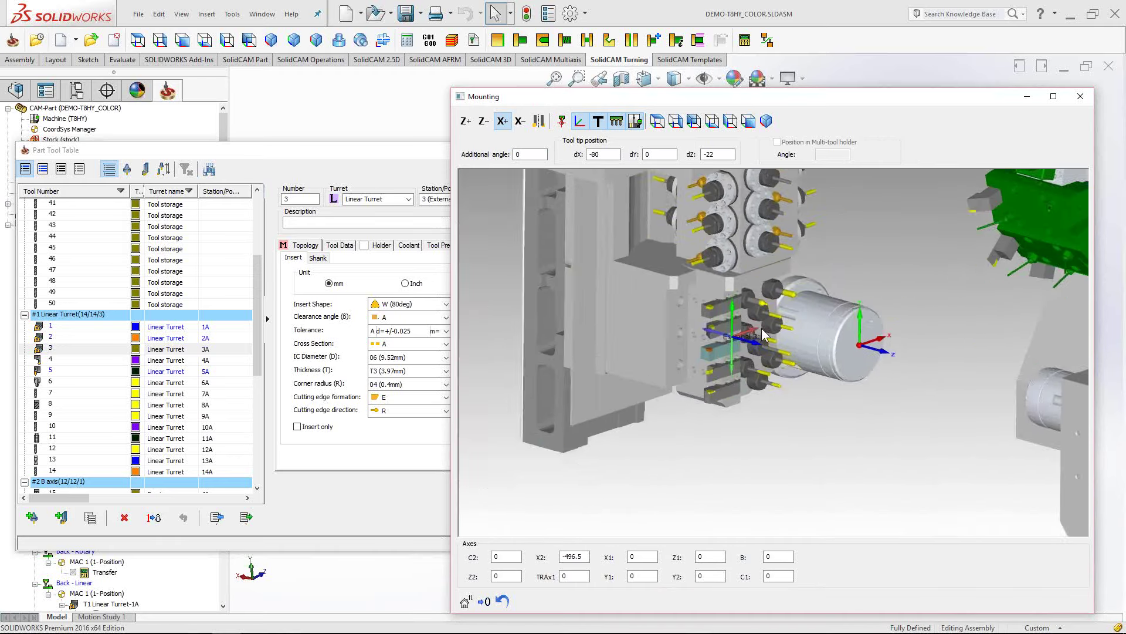
pyautogui.scroll(4, 757, 326)
pyautogui.scroll(5, 723, 376)
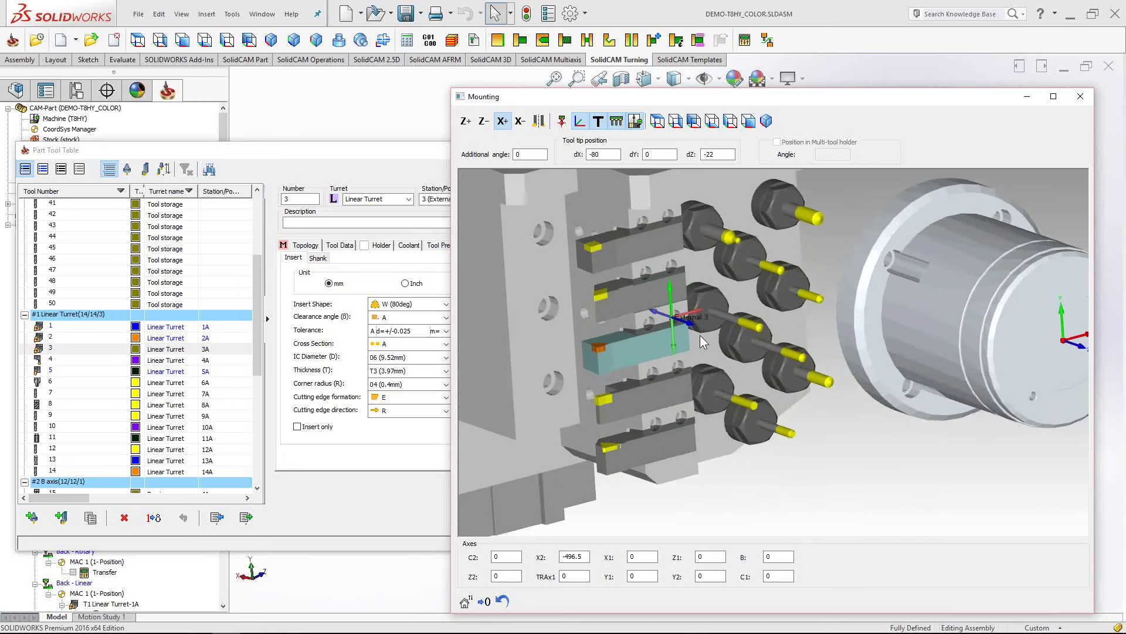
pyautogui.keyDown('ctrl'); pyautogui.moveTo(709, 336); pyautogui.dragTo(721, 343, button='middle'); pyautogui.keyUp('ctrl')
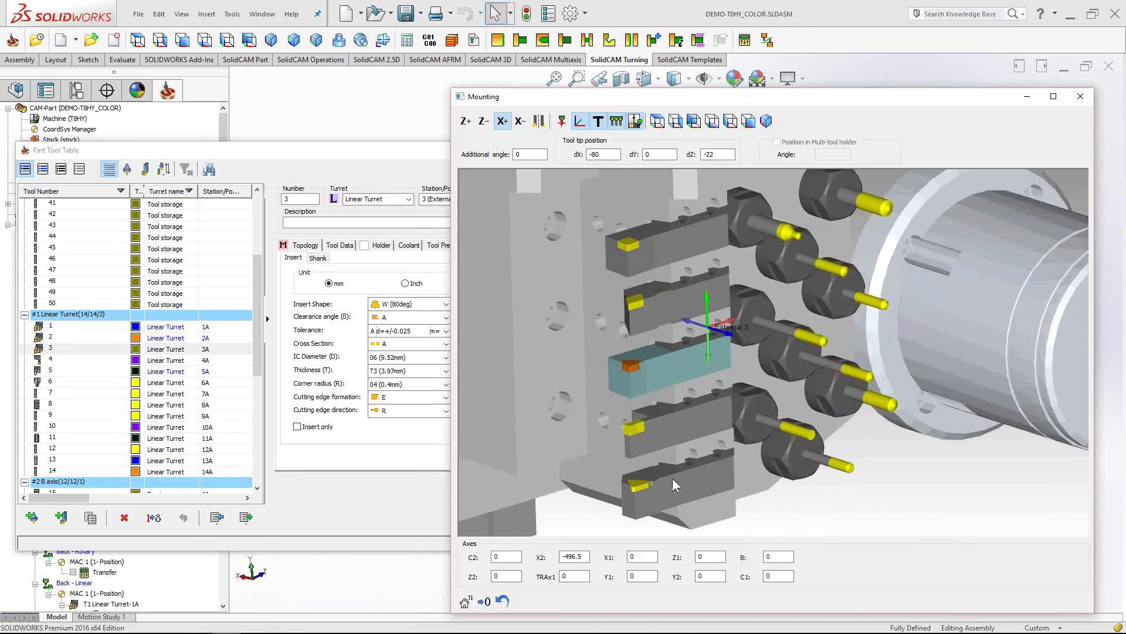
# Uncover tool 3's insert parameters beside the mounting view and set its cutting edge direction to L
pyautogui.moveTo(323, 151); pyautogui.dragTo(270, 151)
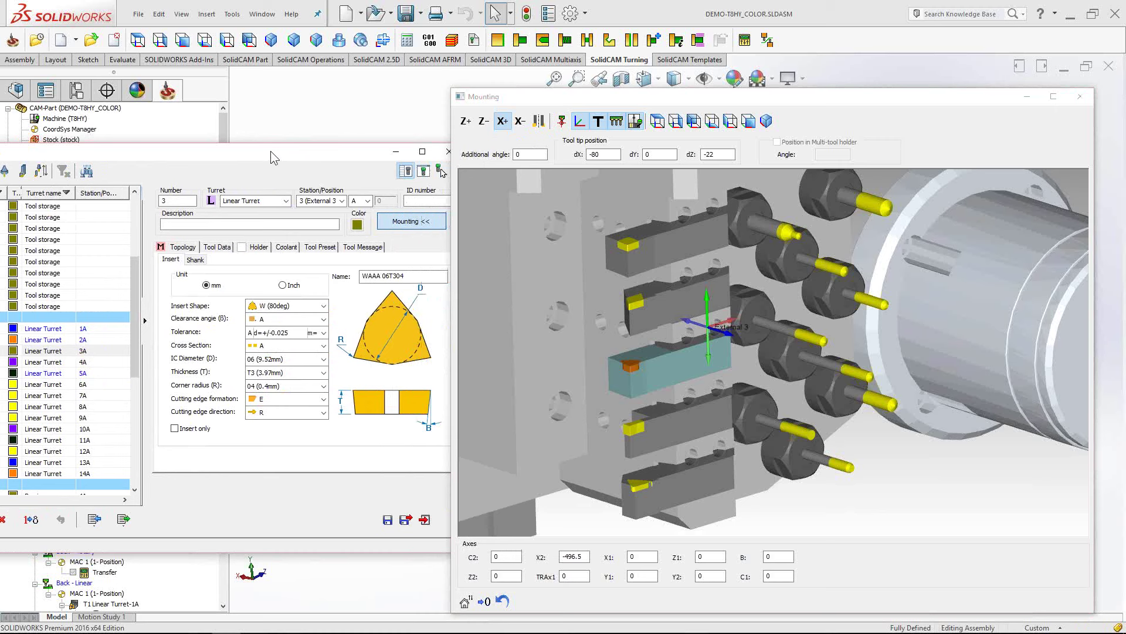
pyautogui.click(481, 182)
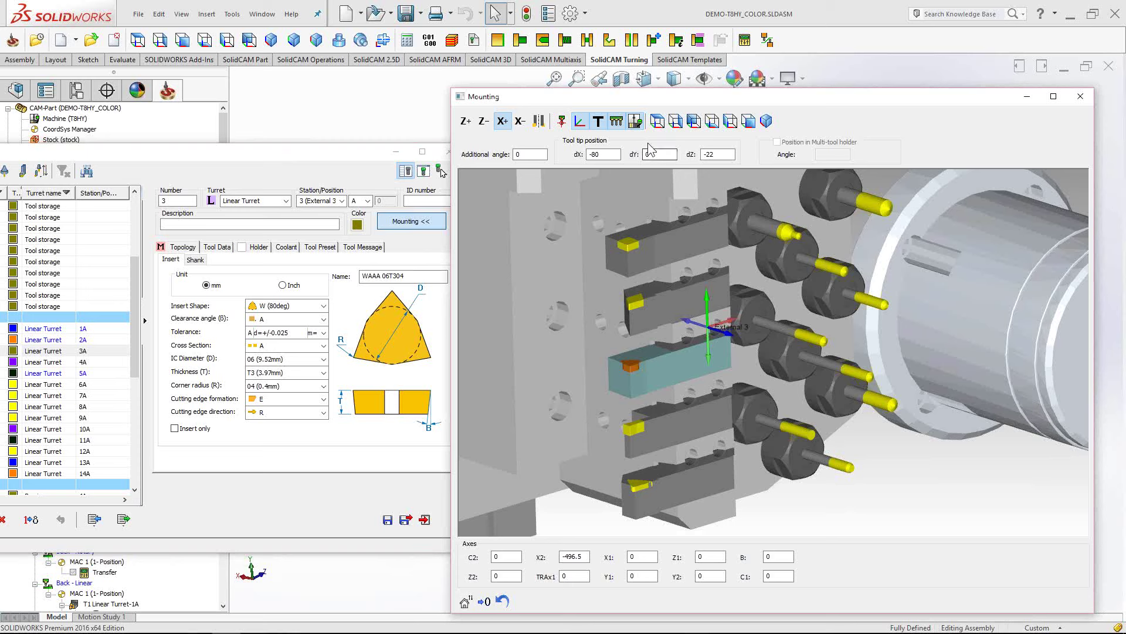
pyautogui.scroll(3, 683, 400)
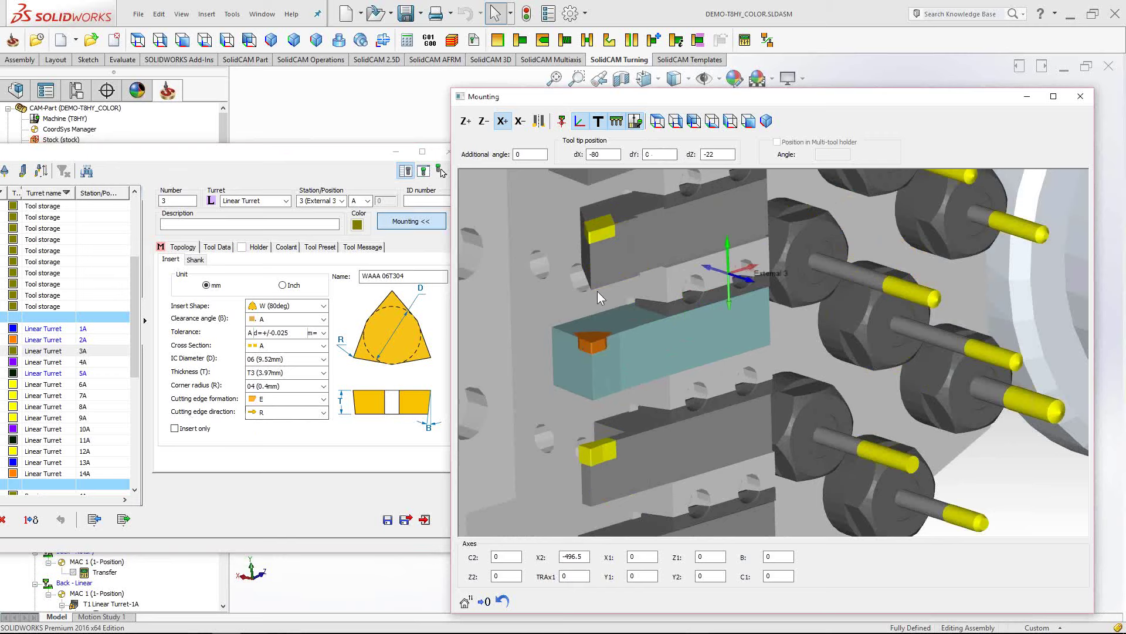
pyautogui.moveTo(675, 343)
pyautogui.mouseDown(button='middle')
pyautogui.moveTo(678, 325)
pyautogui.moveTo(669, 344)
pyautogui.mouseUp(button='middle')
pyautogui.click(323, 412)
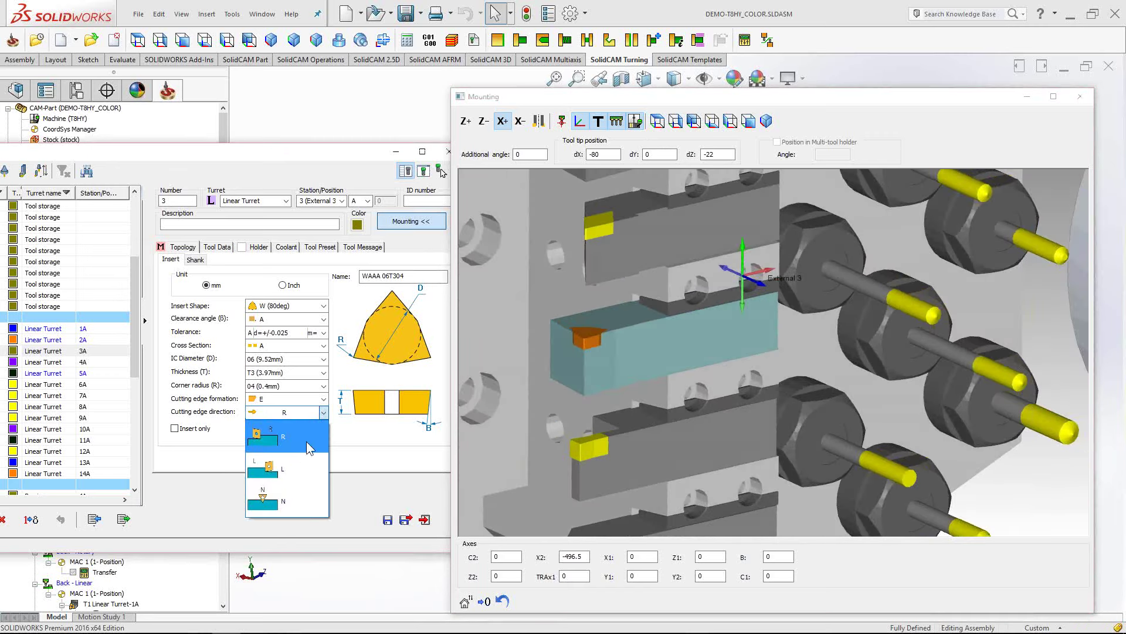
pyautogui.click(283, 468)
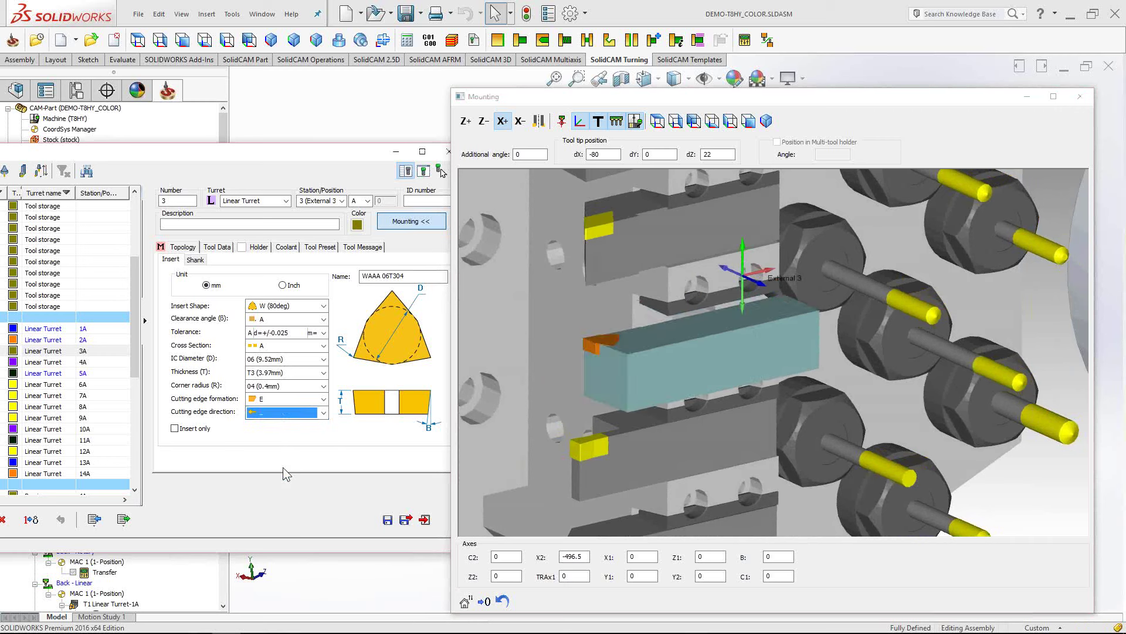
# Flip tool 3's mounting orientation in its external station and set the tool tip position dZ to -22
pyautogui.click(540, 121)
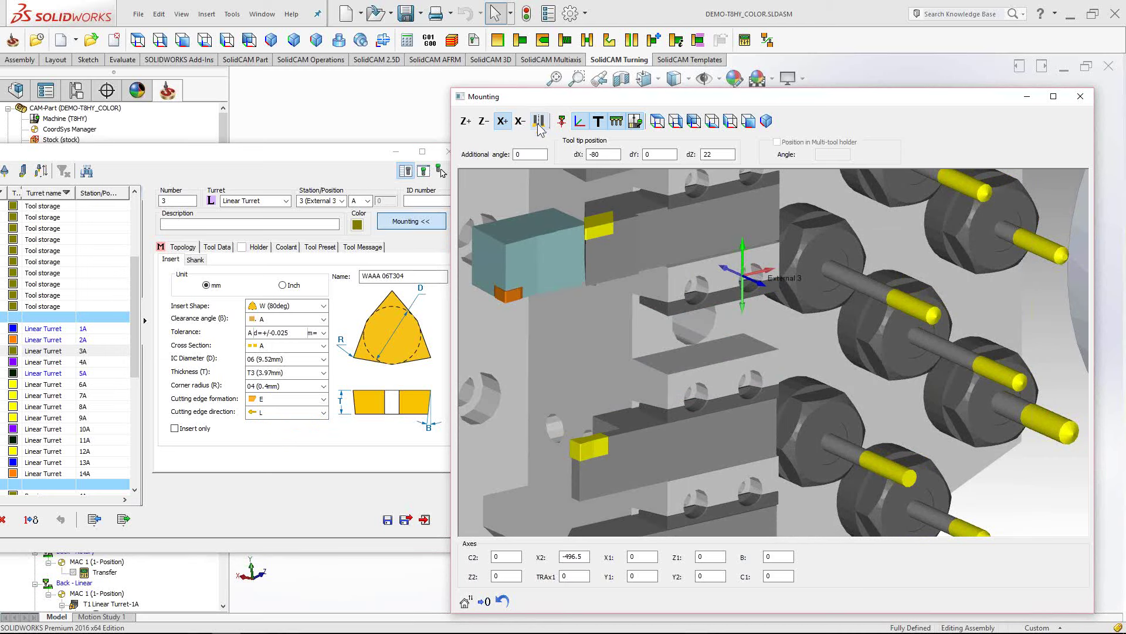
pyautogui.scroll(-3, 636, 336)
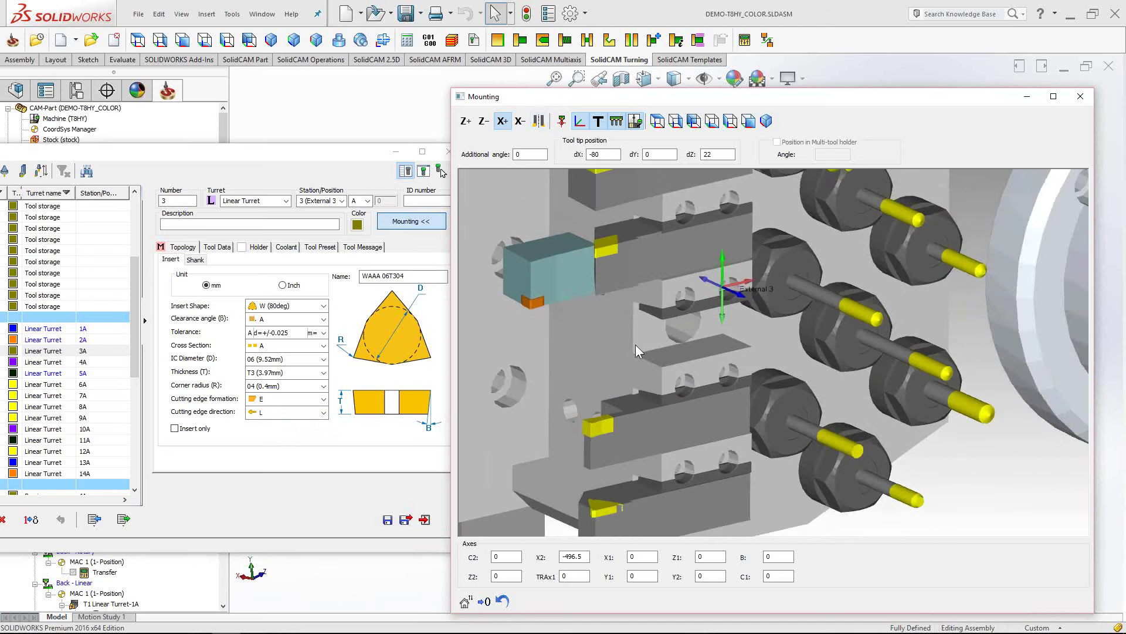
pyautogui.moveTo(614, 322); pyautogui.dragTo(628, 297, button='middle')
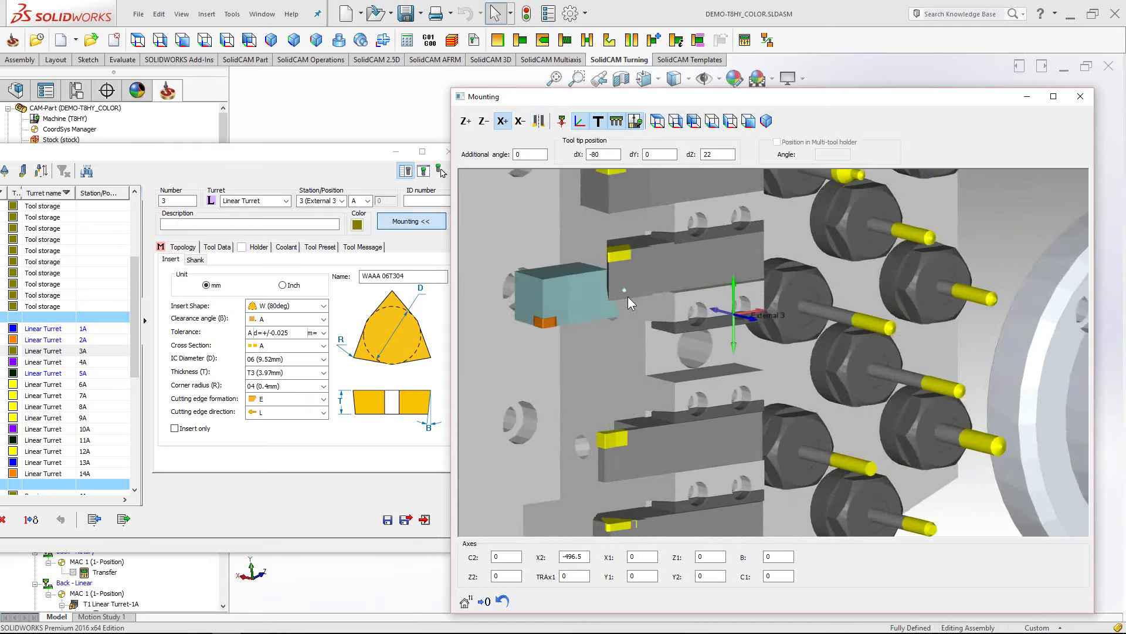
pyautogui.click(710, 155)
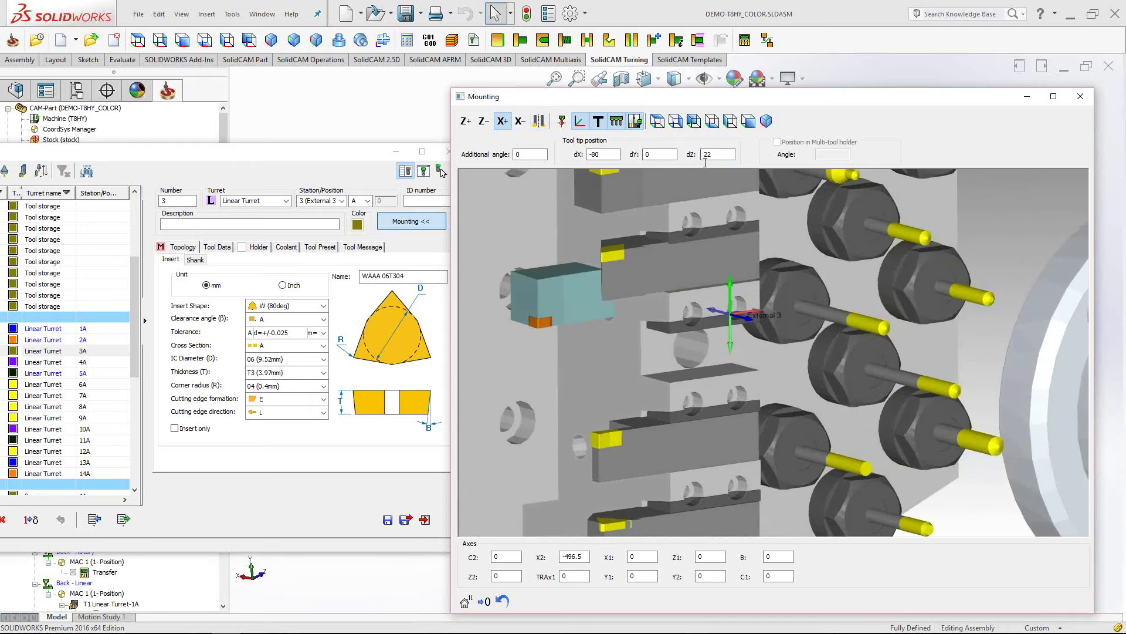
pyautogui.doubleClick(706, 154)
pyautogui.write('-22')
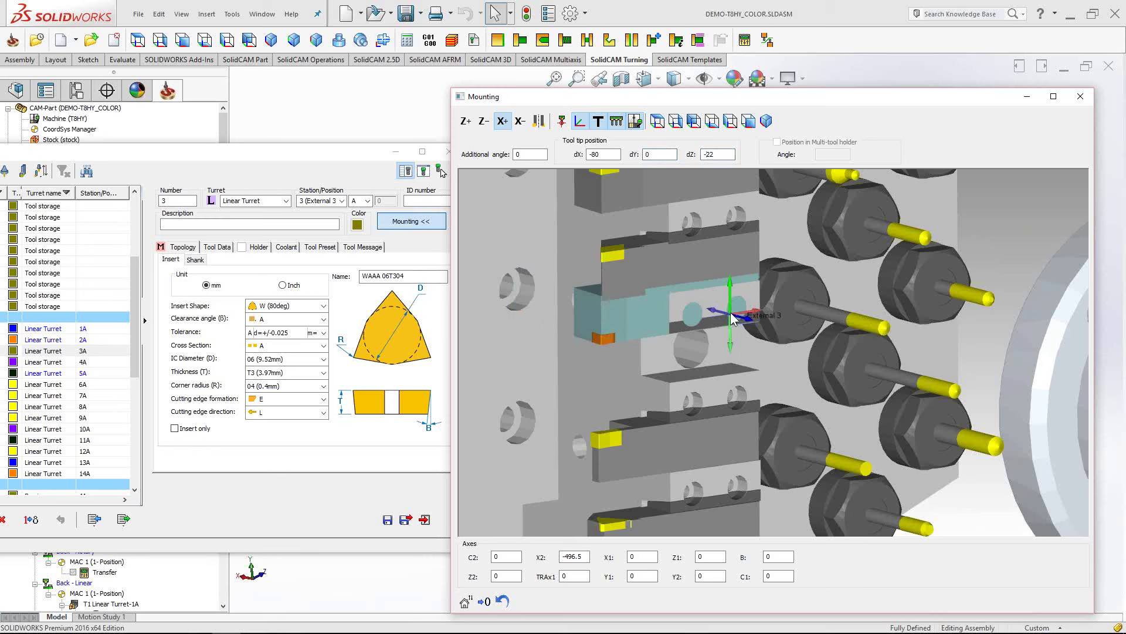
# Set tool 3's tip position dY to 20 and check how the flipped holder sits in the linear turret
pyautogui.click(656, 157)
pyautogui.scroll(4, 656, 156)
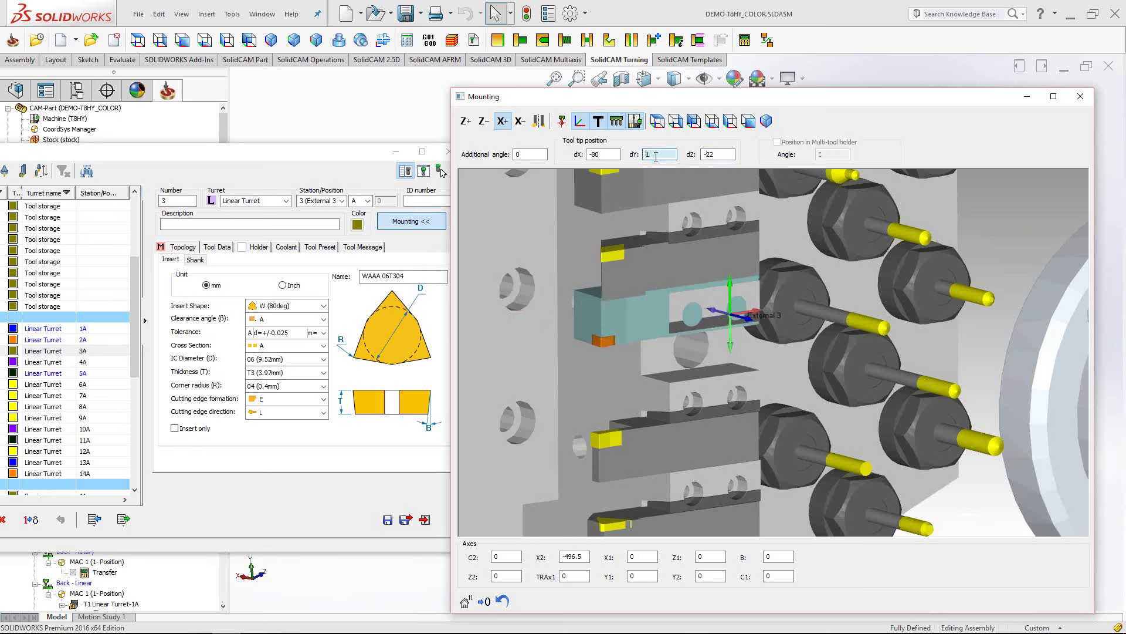
pyautogui.scroll(6, 656, 156)
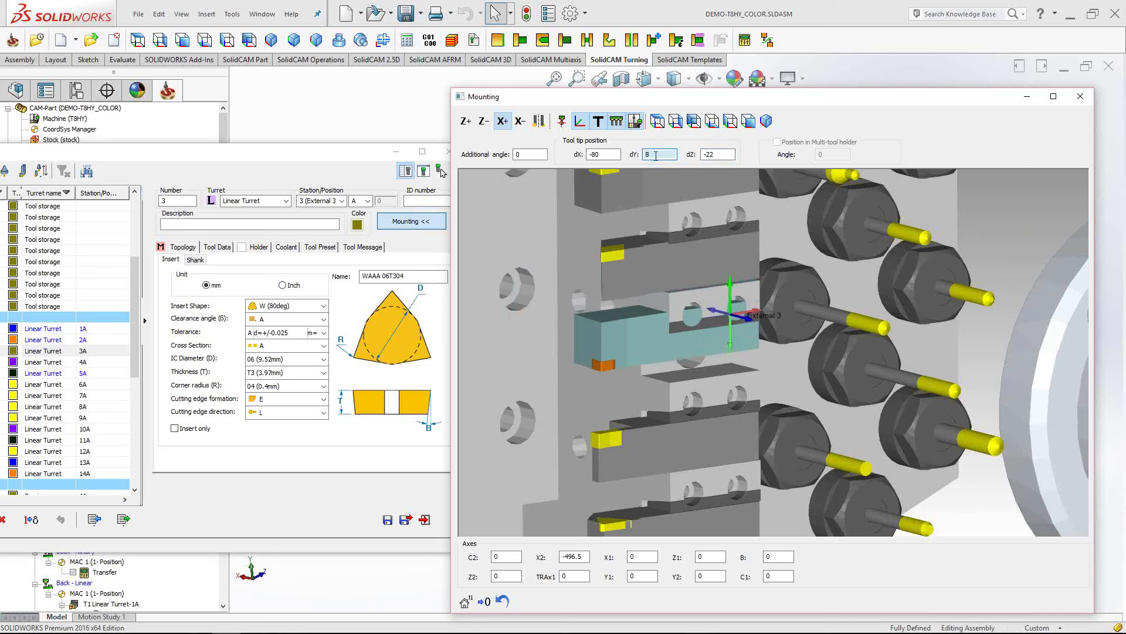
pyautogui.scroll(8, 652, 156)
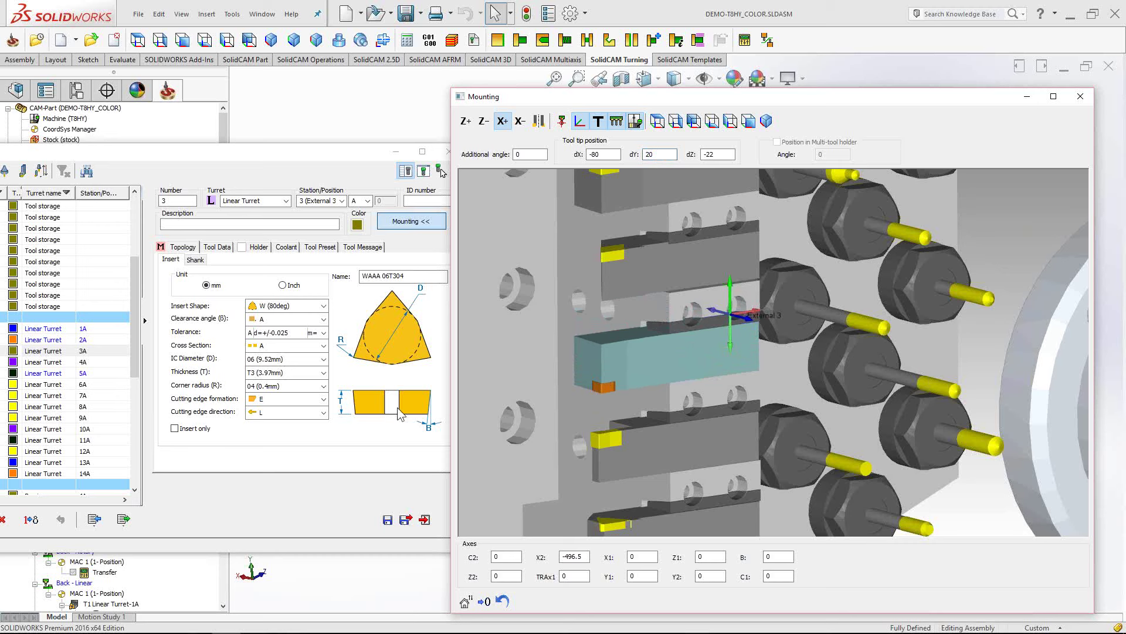
pyautogui.moveTo(605, 402); pyautogui.dragTo(683, 365, button='middle')
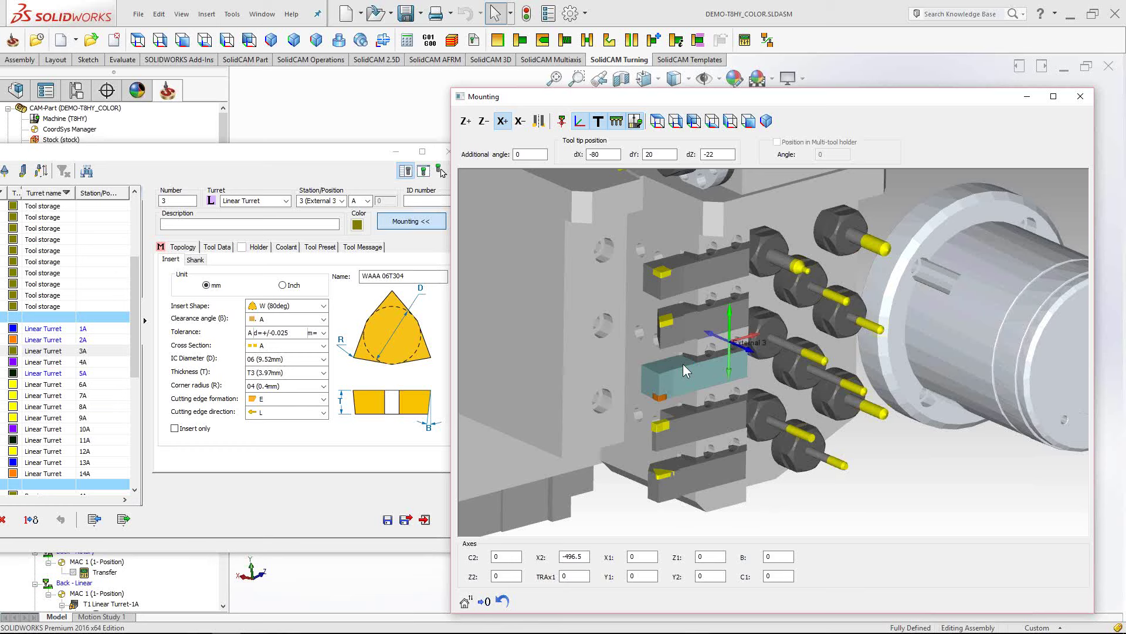
pyautogui.moveTo(683, 363); pyautogui.dragTo(679, 364, button='middle')
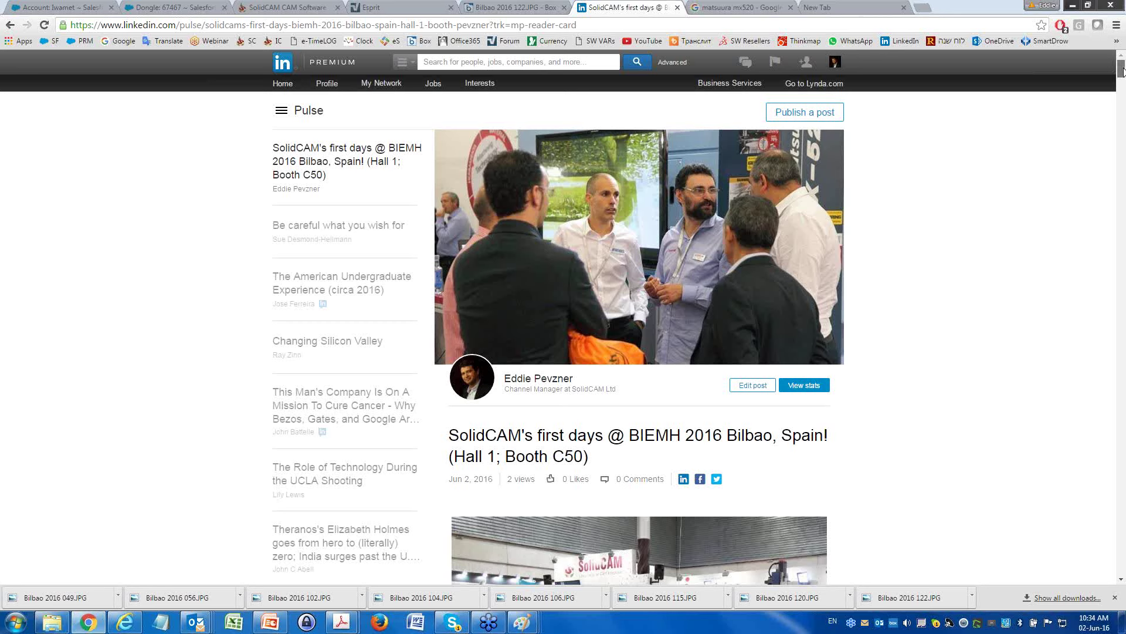
# In the browser, look through the booth and Matsuura MX-520 machine photos in the LinkedIn post about SolidCAM at BIEMH 2016
pyautogui.scroll(-1, 1121, 70)
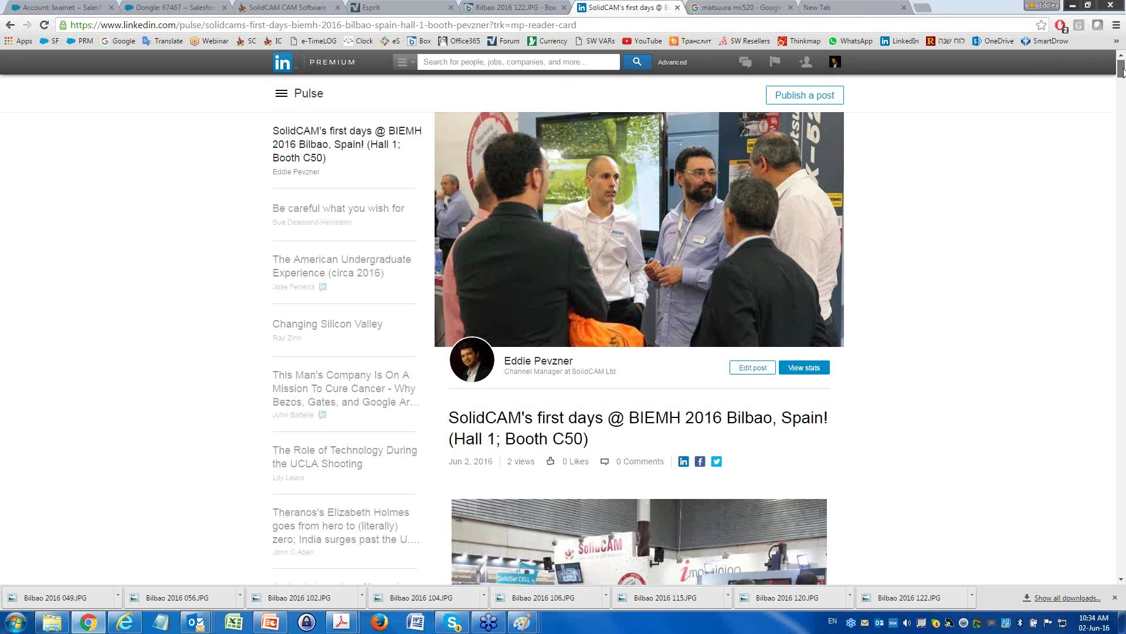
pyautogui.moveTo(1123, 72); pyautogui.dragTo(1123, 83)
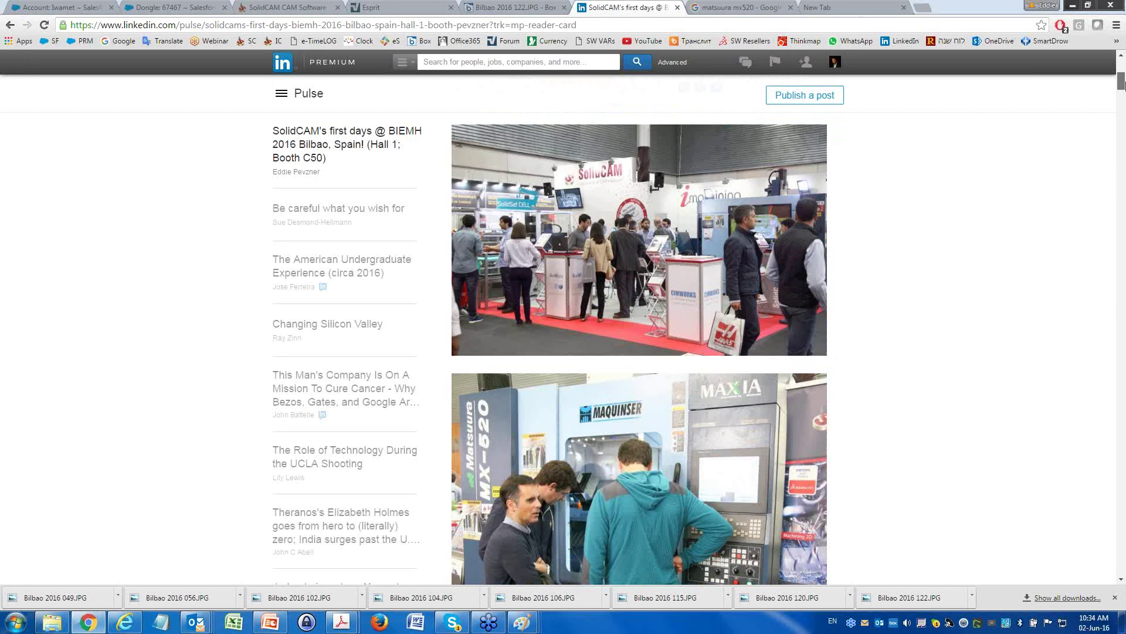
pyautogui.moveTo(1121, 85); pyautogui.dragTo(1122, 87)
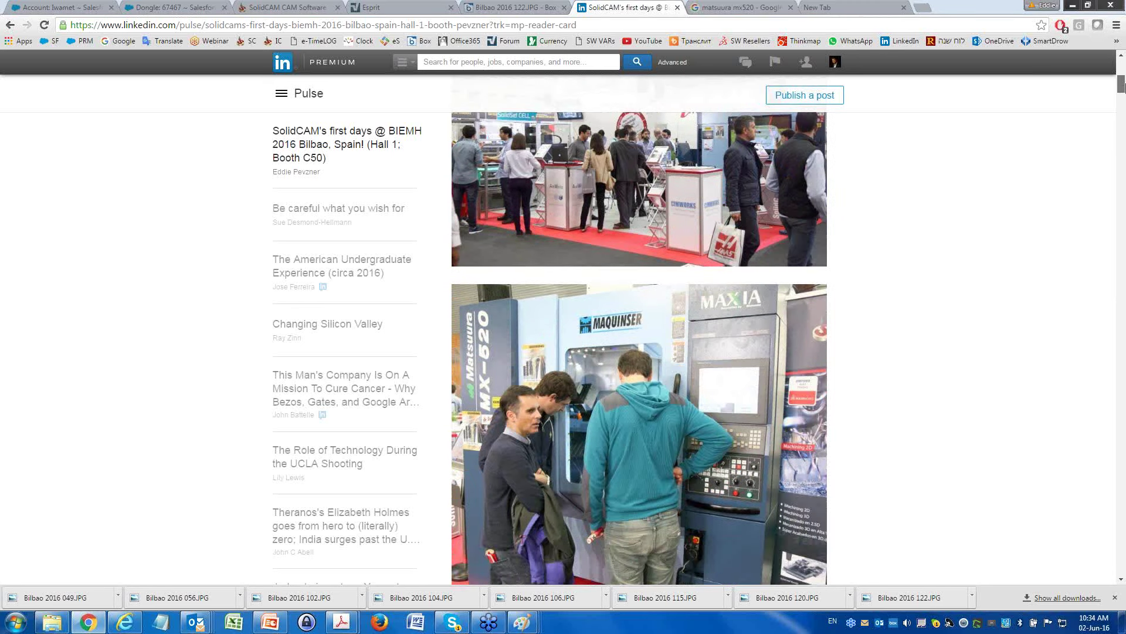
pyautogui.scroll(-2, 639, 347)
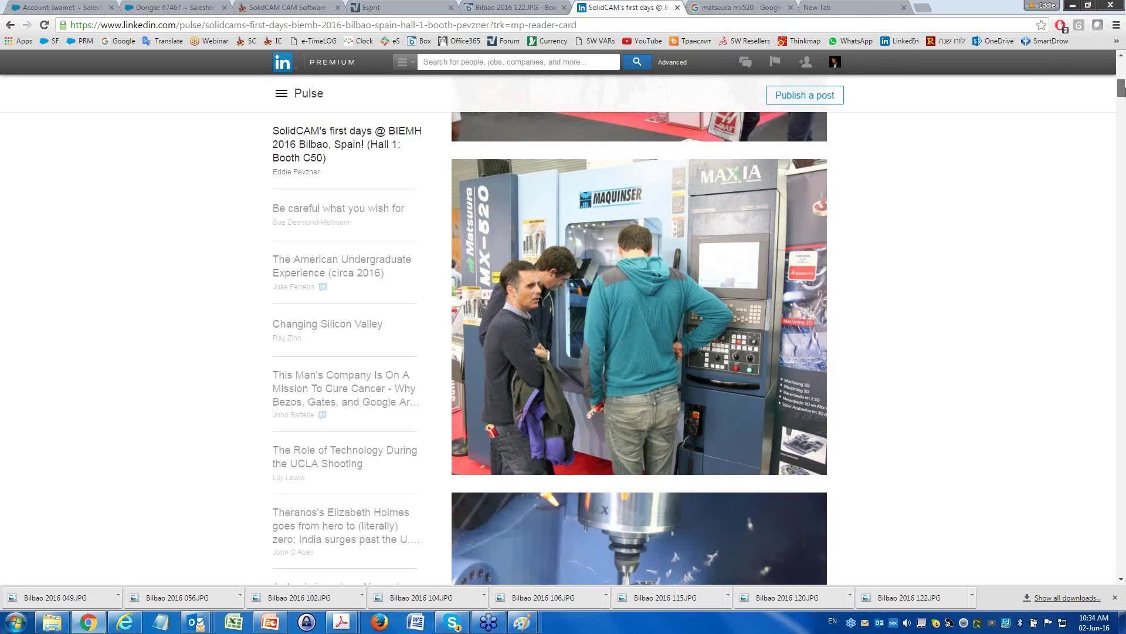
pyautogui.scroll(-1, 639, 346)
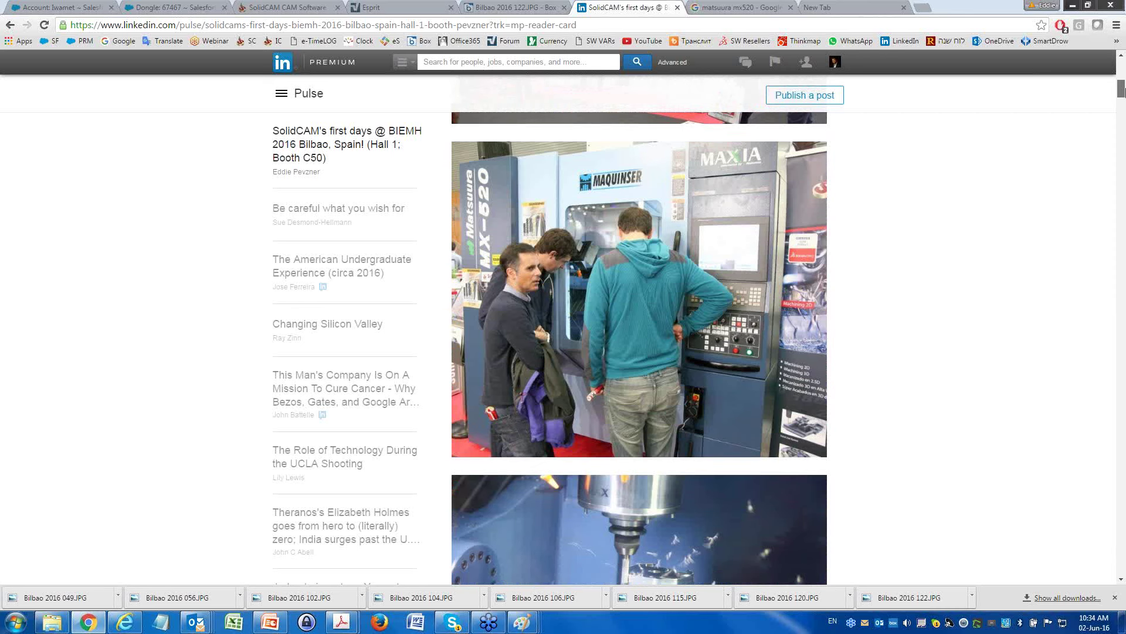
pyautogui.scroll(-2, 639, 347)
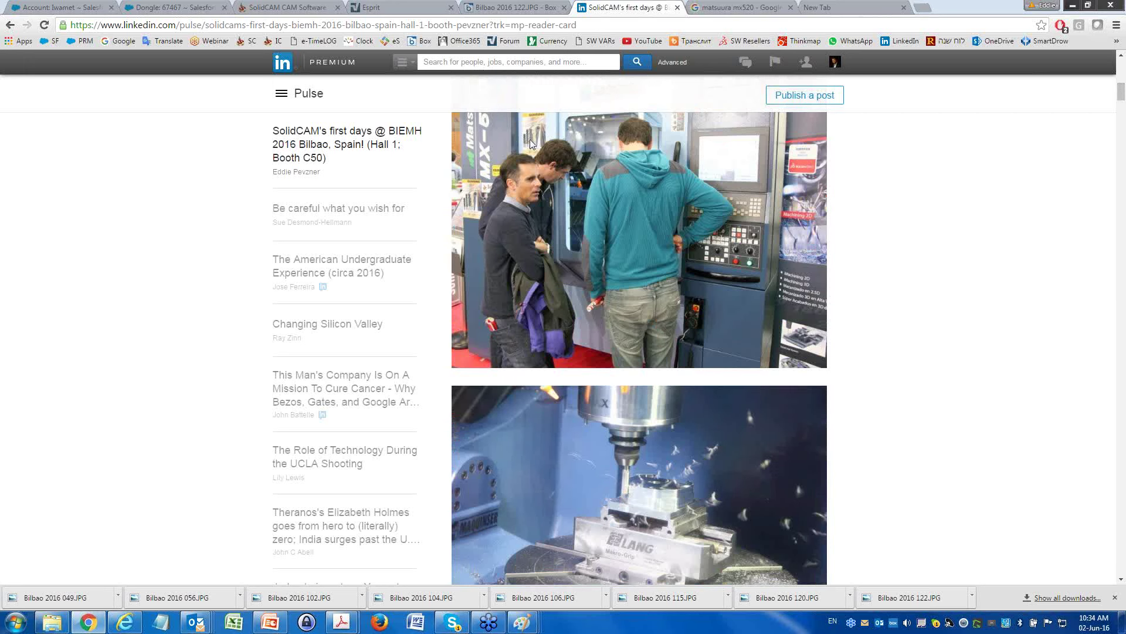
pyautogui.moveTo(1123, 96); pyautogui.dragTo(1122, 85)
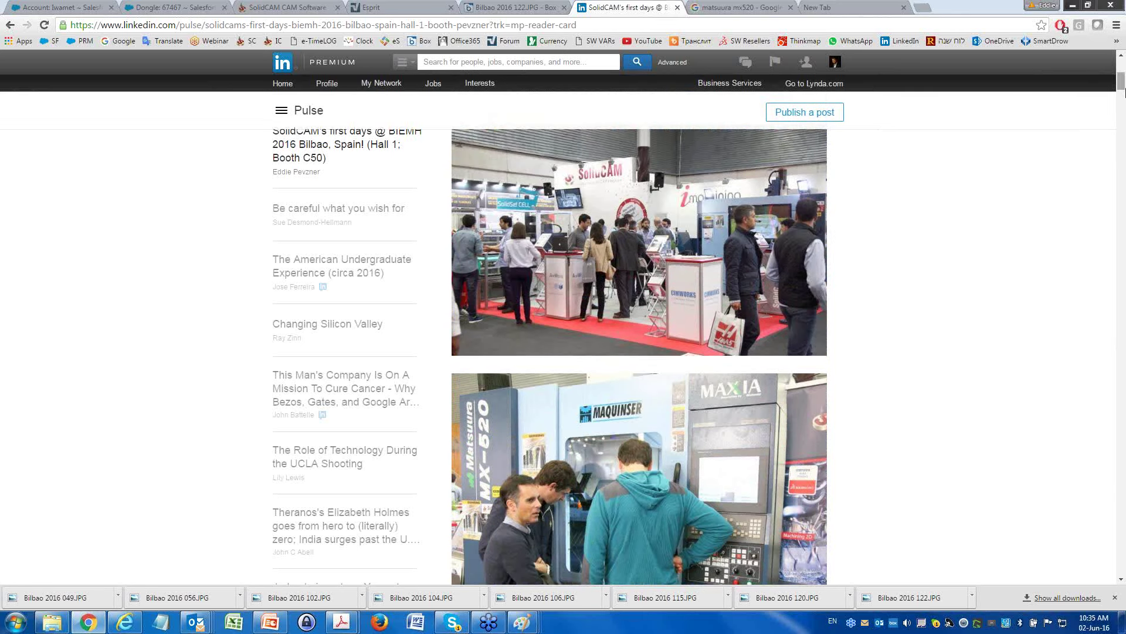
pyautogui.moveTo(1122, 86)
pyautogui.mouseDown()
pyautogui.moveTo(1122, 114)
pyautogui.moveTo(1122, 75)
pyautogui.mouseUp()
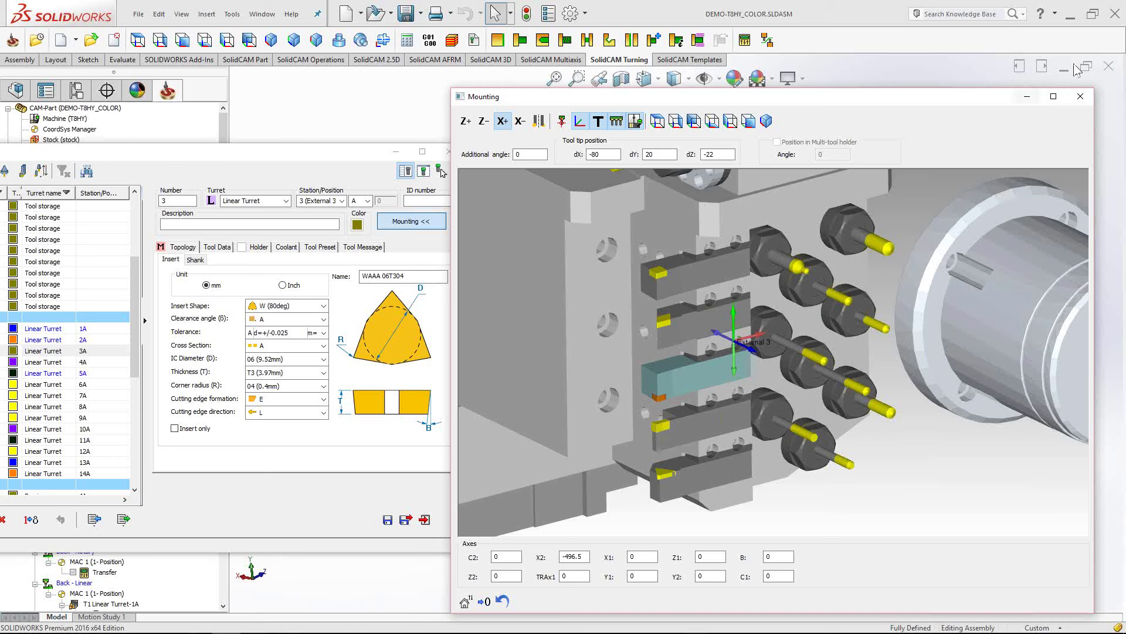
pyautogui.click(1114, 28)
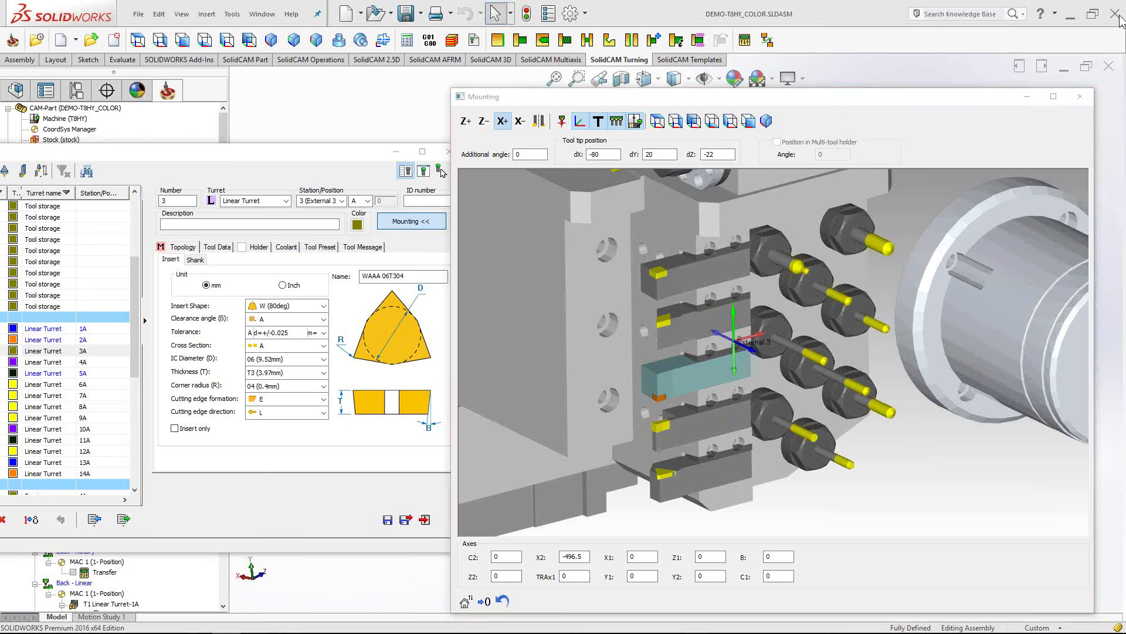